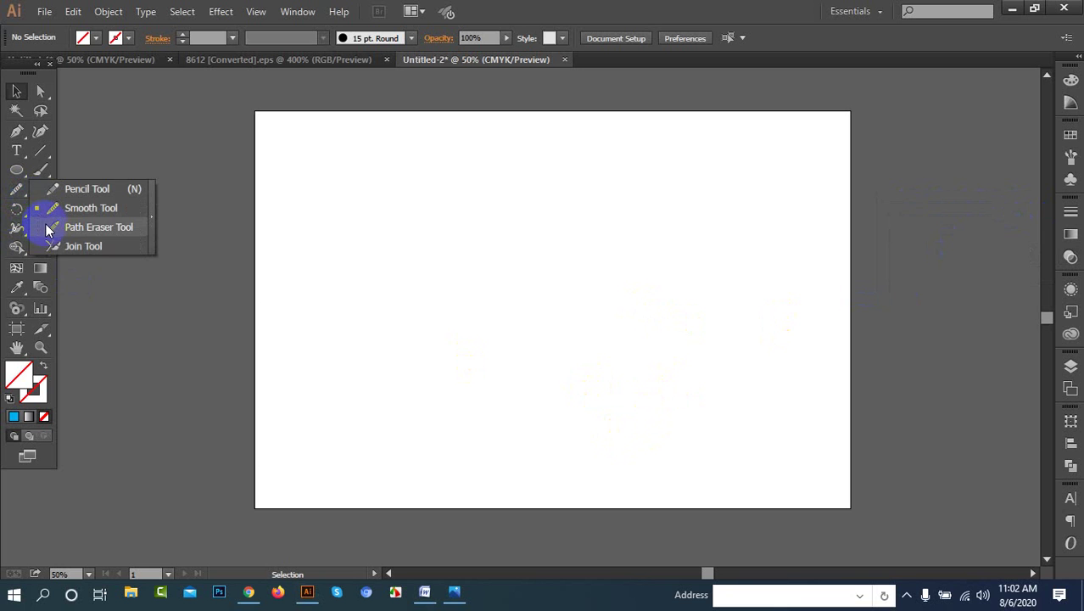
# Step: Open the brush collection and examine which brush types can be created with nothing selected
pyautogui.click(43, 169)
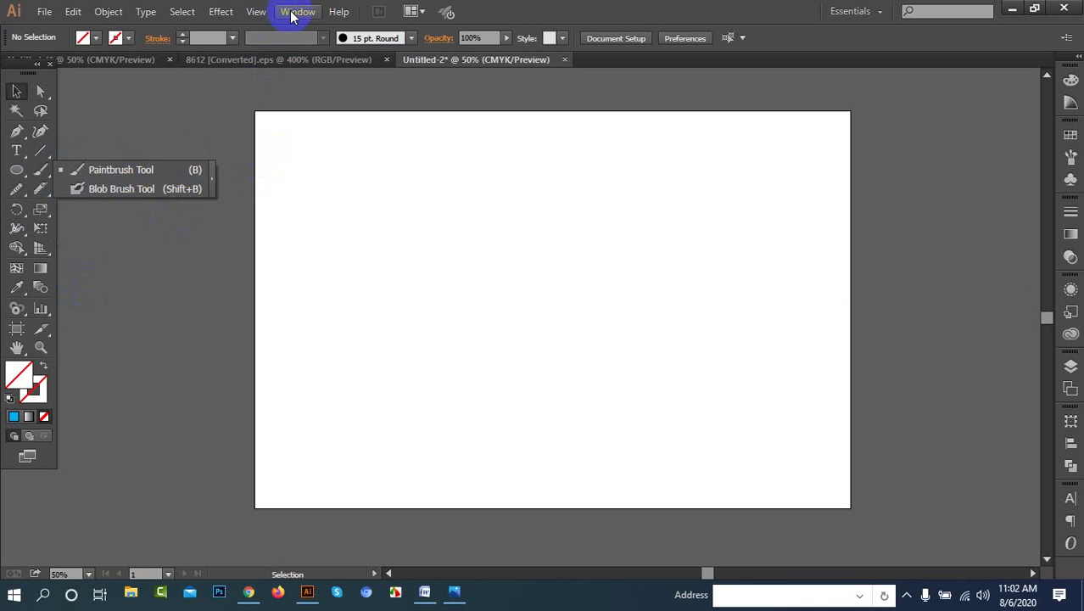
pyautogui.click(1070, 157)
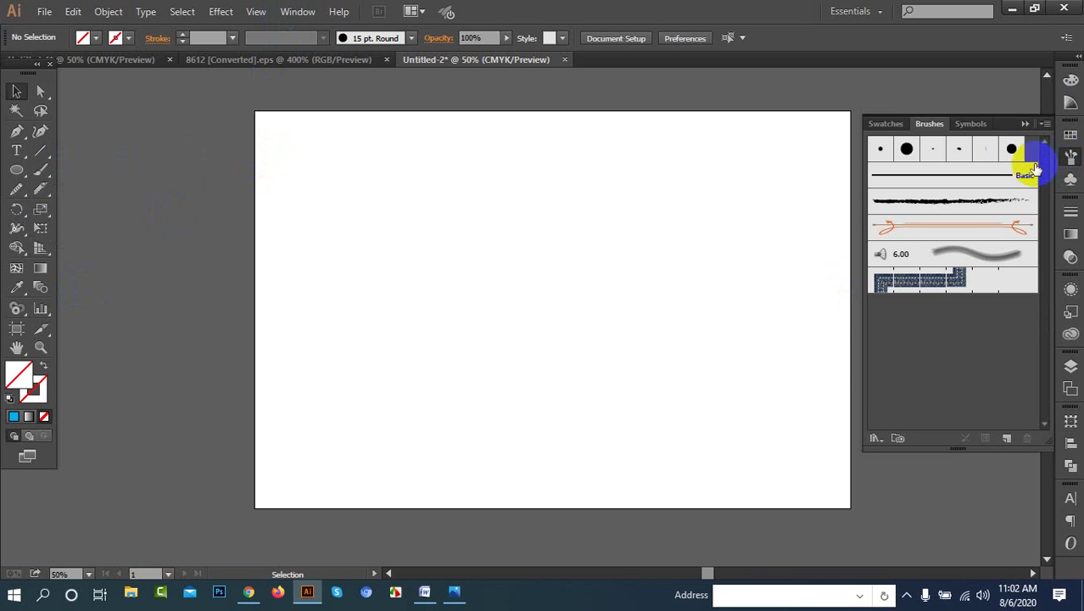
pyautogui.click(1007, 438)
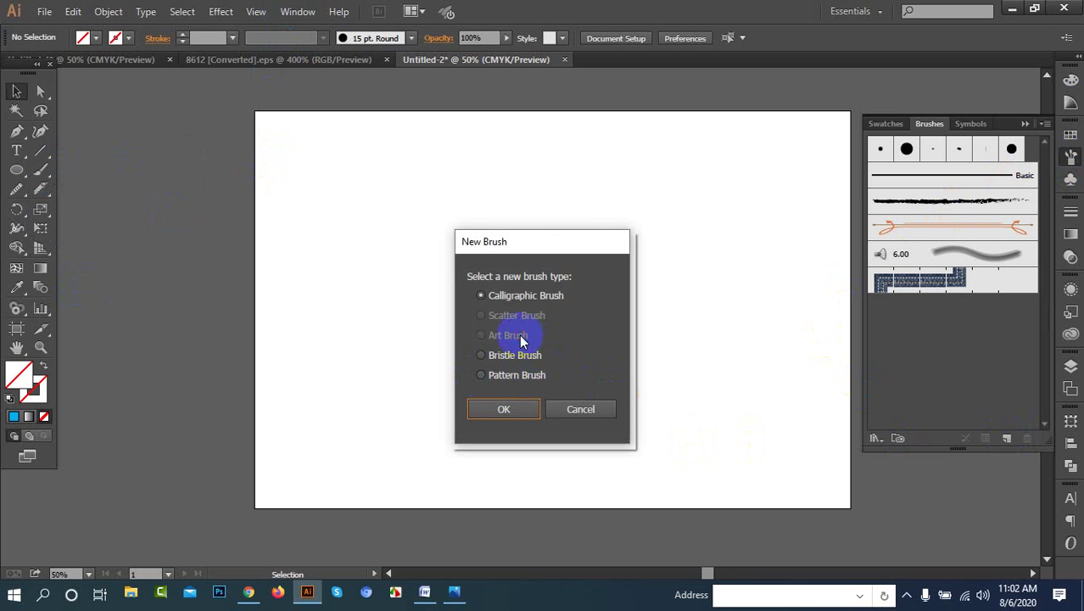
pyautogui.click(602, 409)
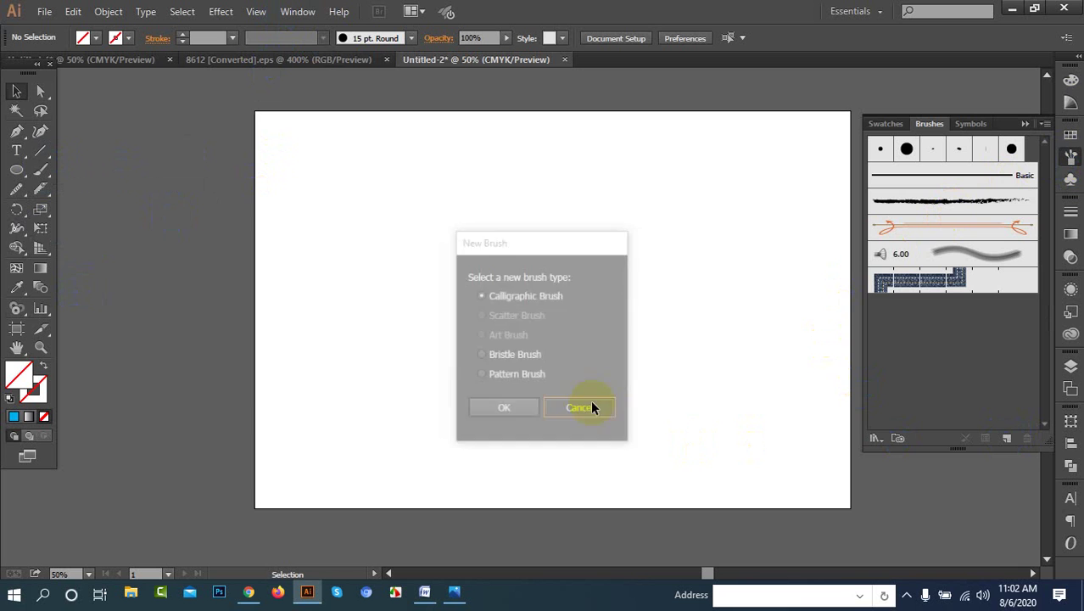
# Step: Switch to the Google Meet call in Chrome, present the entire screen, and return to Illustrator
pyautogui.click(1011, 10)
pyautogui.rightClick(576, 126)
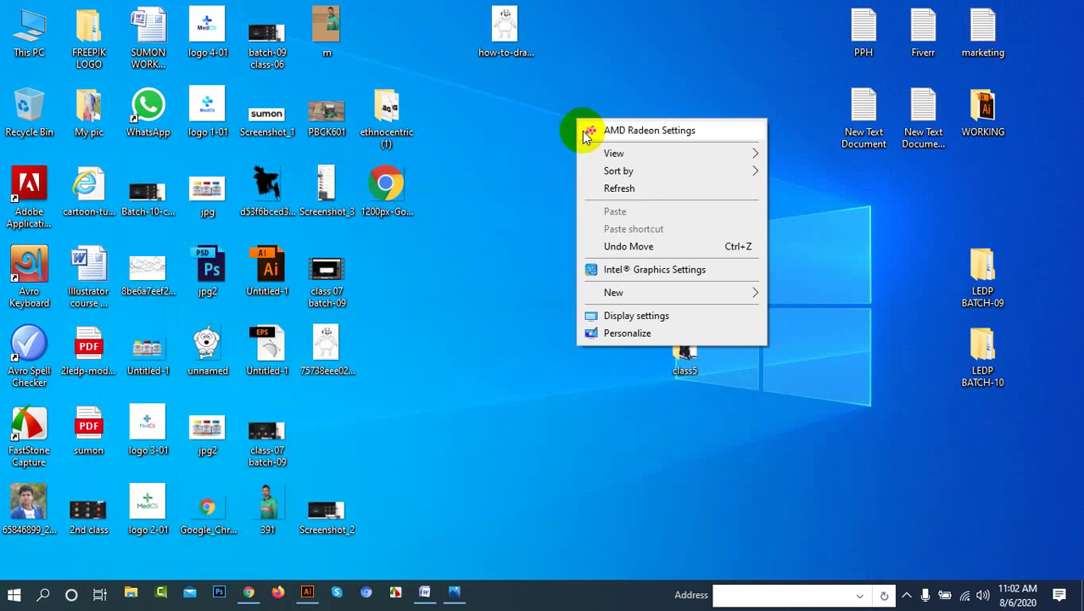
pyautogui.click(634, 191)
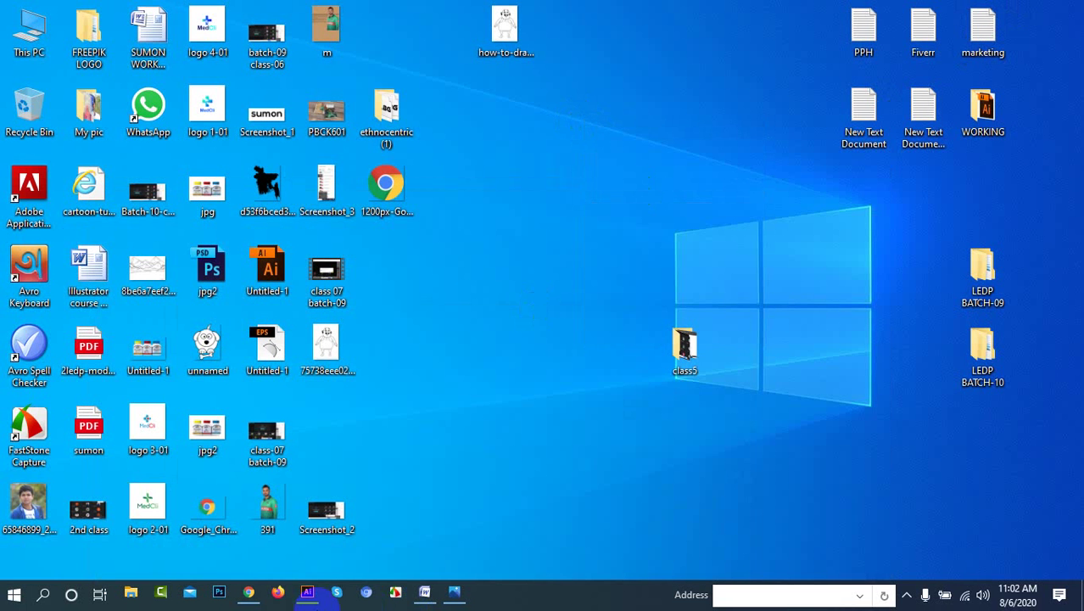
pyautogui.click(249, 592)
pyautogui.click(746, 549)
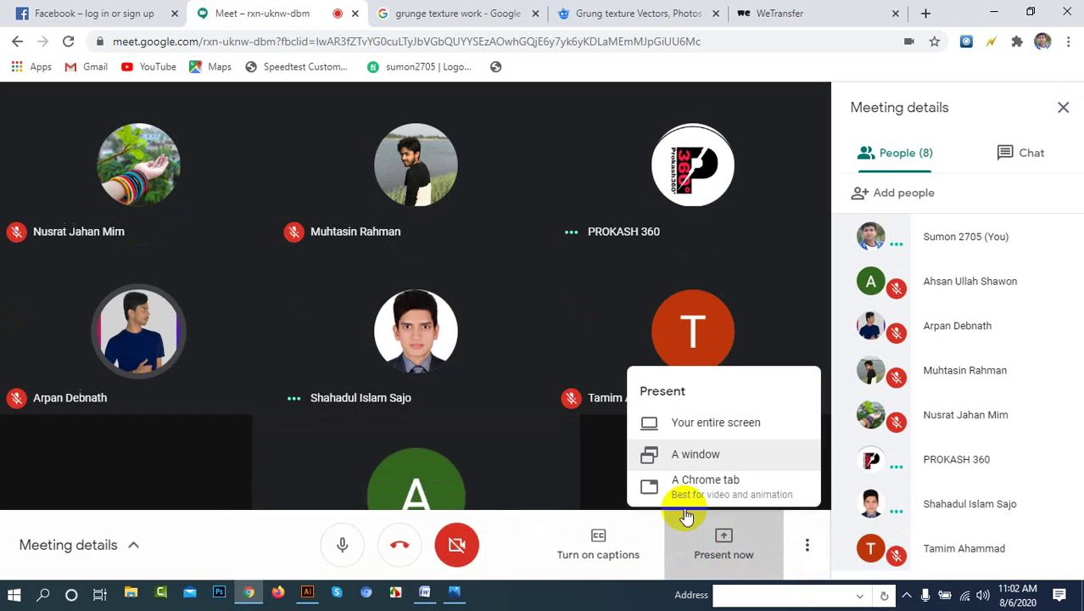
pyautogui.click(723, 405)
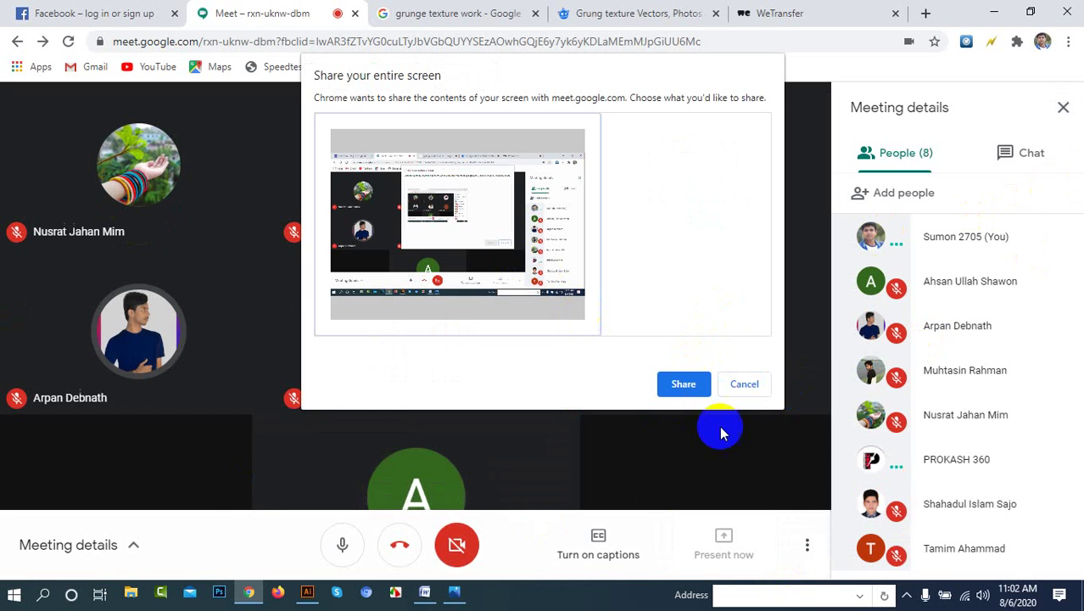
pyautogui.click(688, 395)
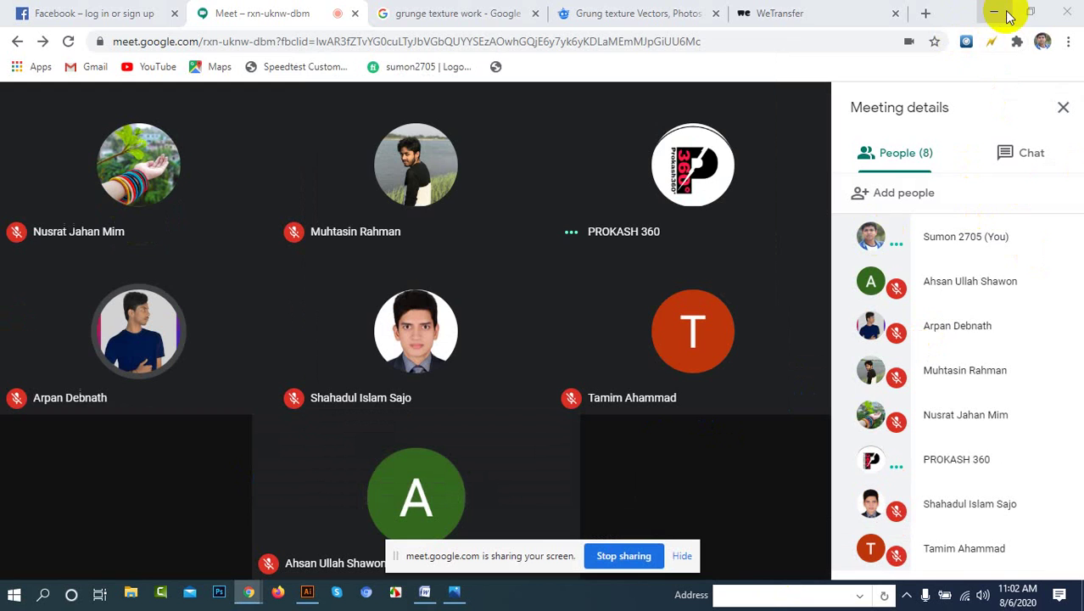
pyautogui.click(995, 12)
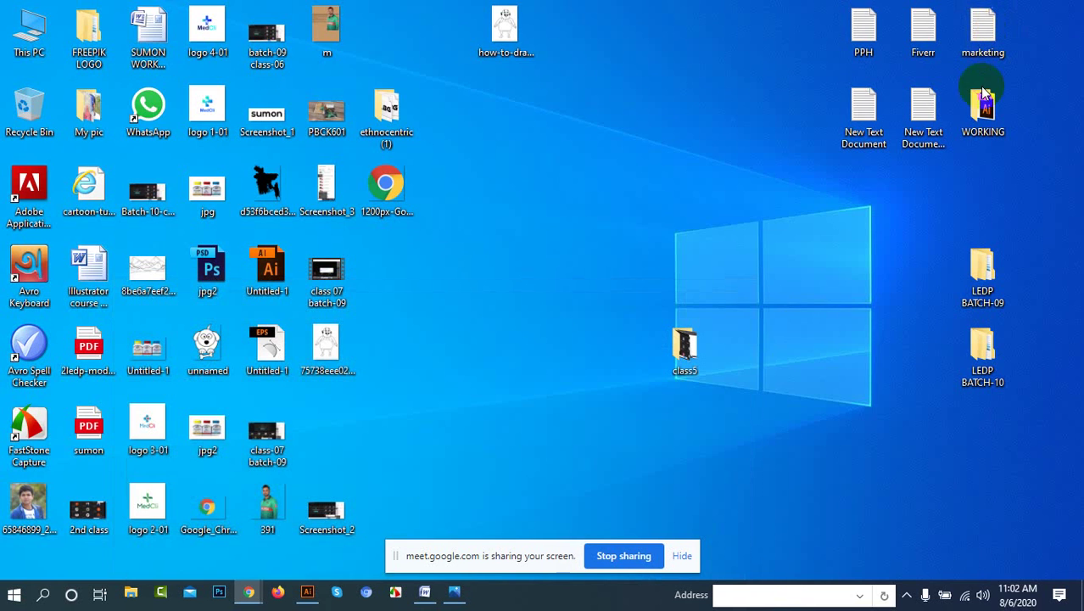
pyautogui.click(307, 591)
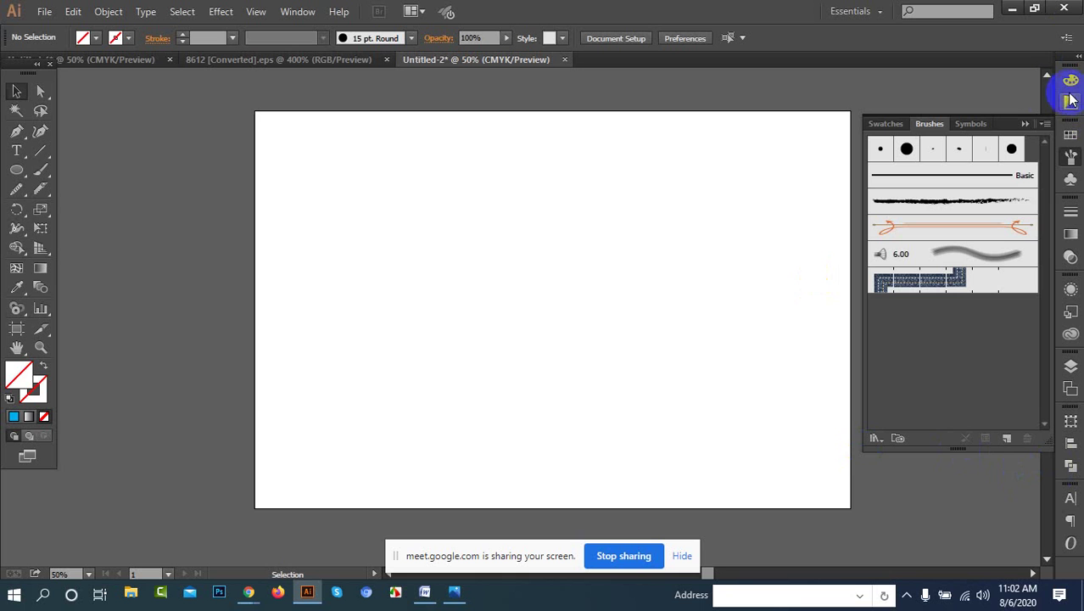
# Step: Put away the Brushes panel and open the Borders_Dashed brush library
pyautogui.click(1025, 123)
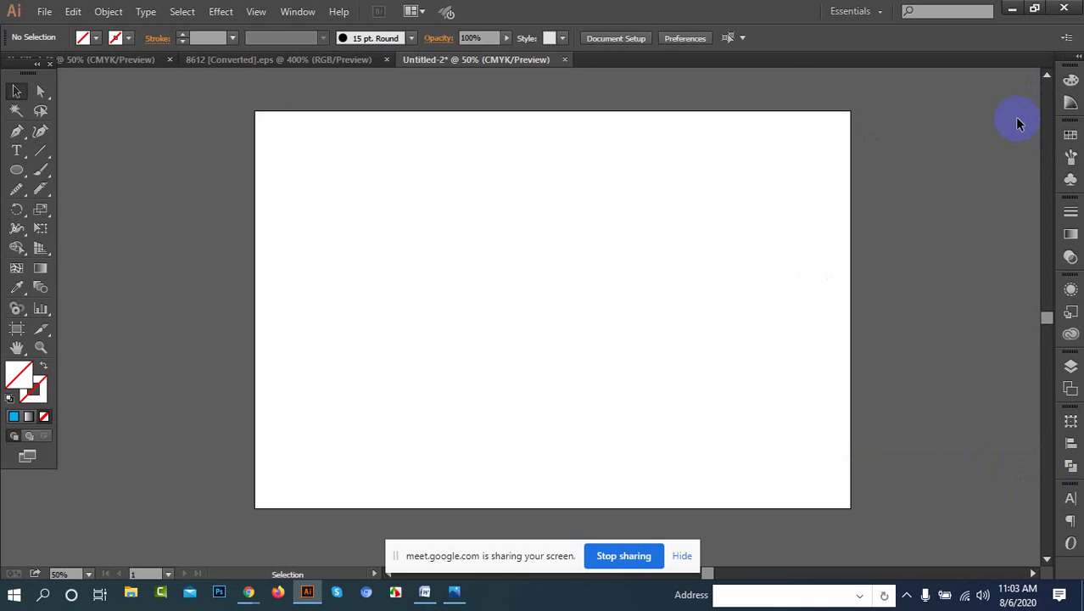
pyautogui.click(305, 15)
pyautogui.click(438, 486)
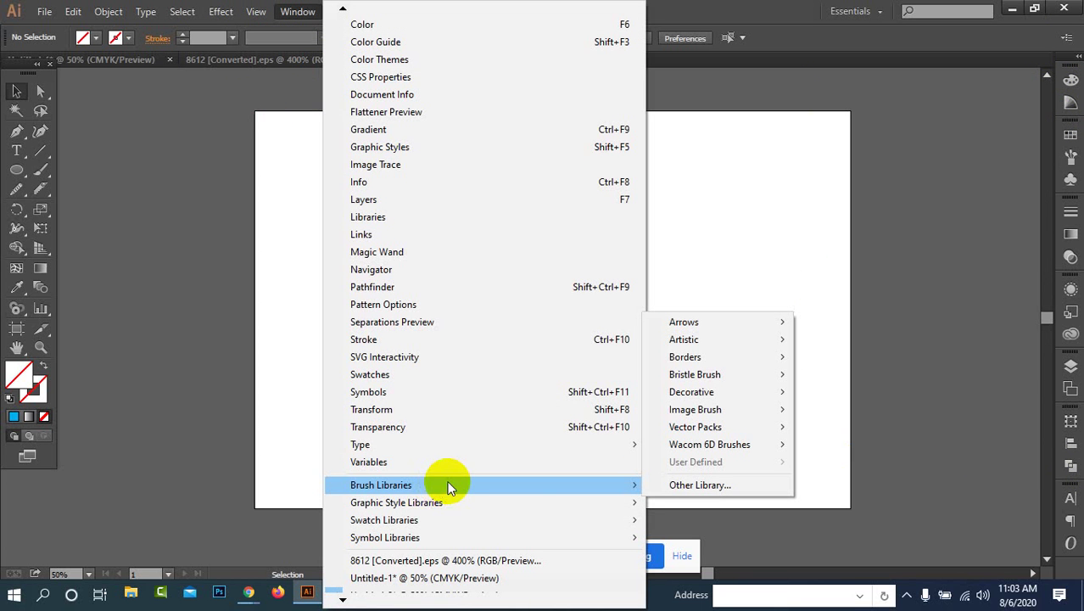
pyautogui.moveTo(676, 328)
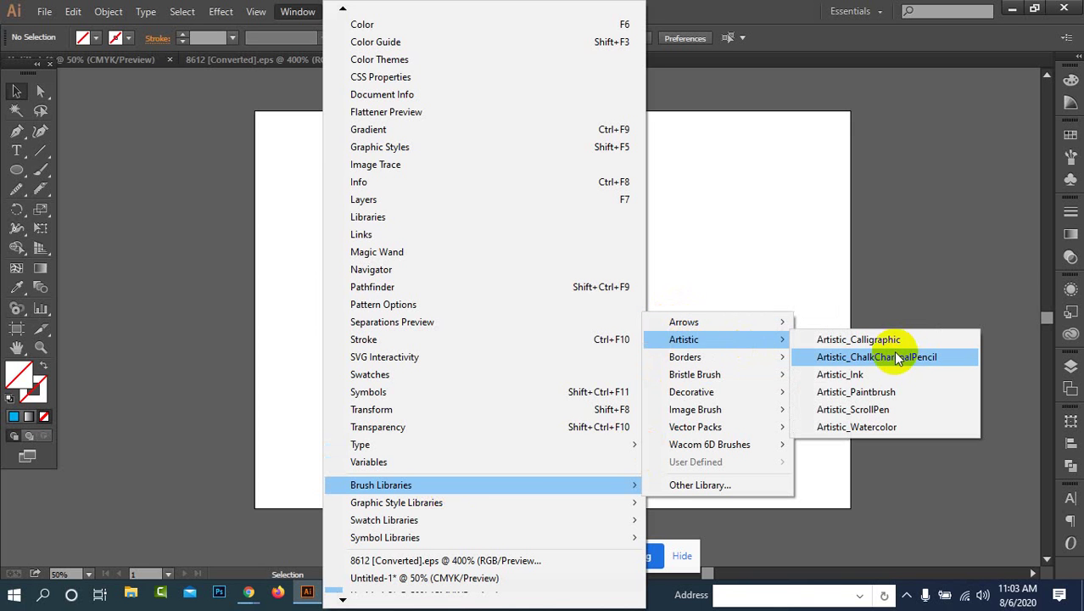
pyautogui.moveTo(721, 357)
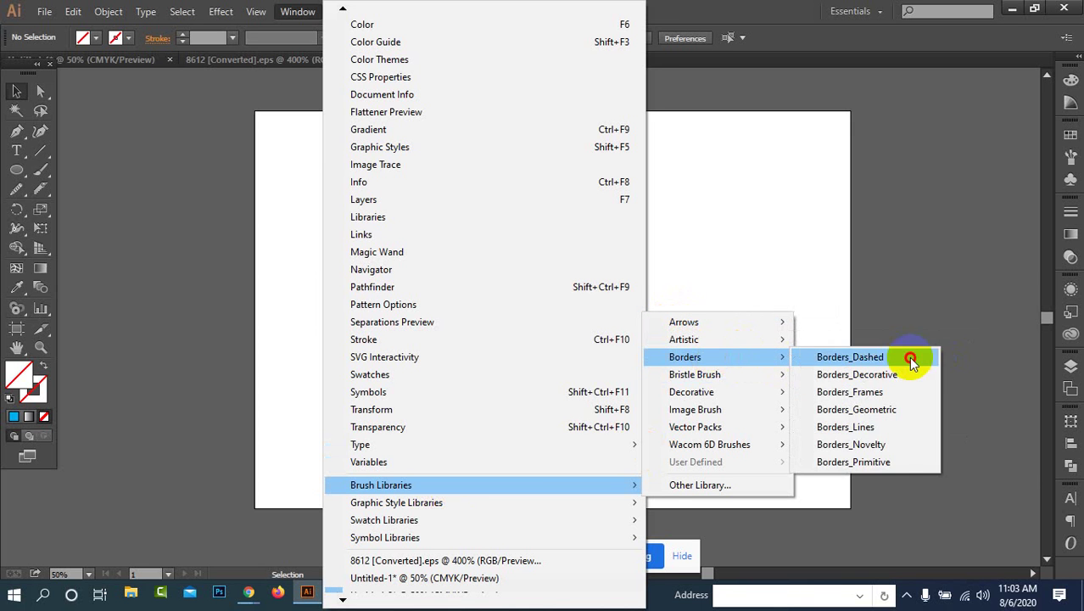
pyautogui.click(913, 359)
# Step: Browse the border brush libraries from Borders_Dashed through Borders_Geometric and close the library window
pyautogui.scroll(-6, 820, 349)
pyautogui.scroll(2, 929, 284)
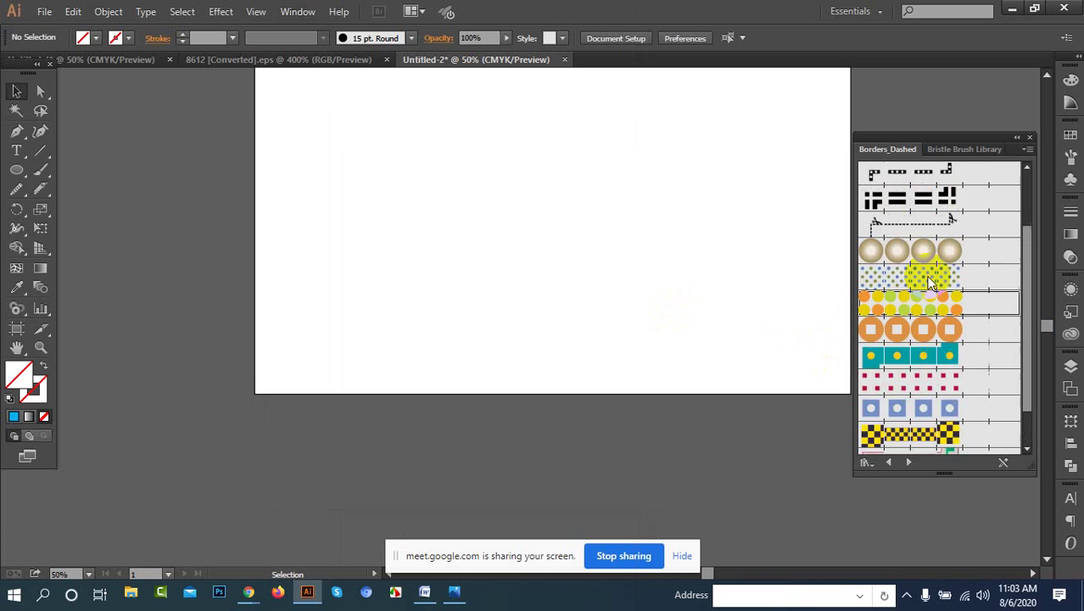
pyautogui.click(906, 468)
pyautogui.click(906, 467)
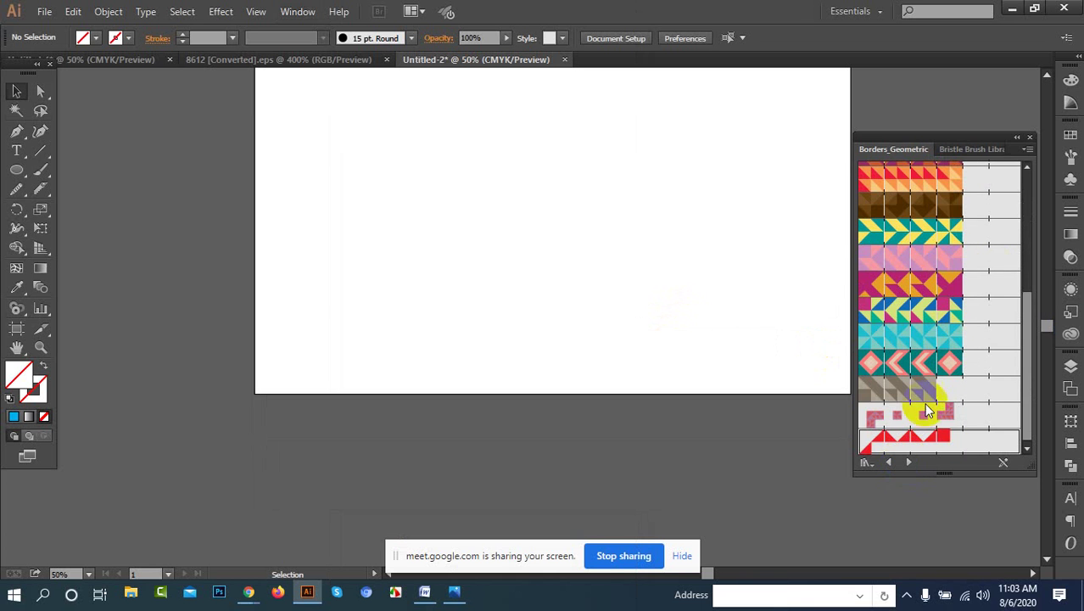
pyautogui.click(1017, 137)
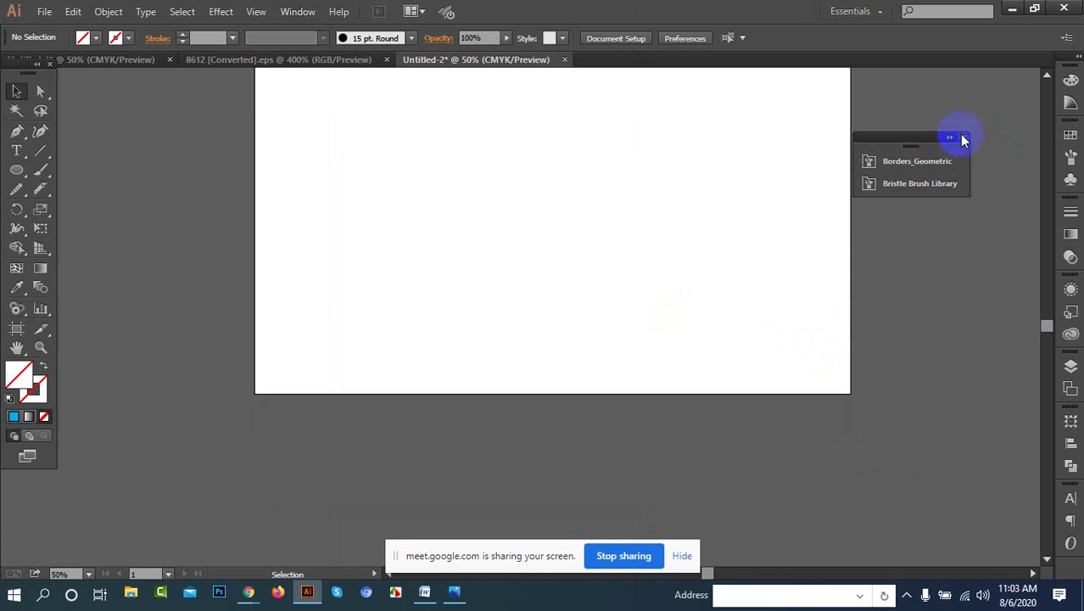
pyautogui.click(963, 138)
# Step: Reopen the Brushes panel and review the types offered for a new brush without creating one
pyautogui.scroll(1, 744, 217)
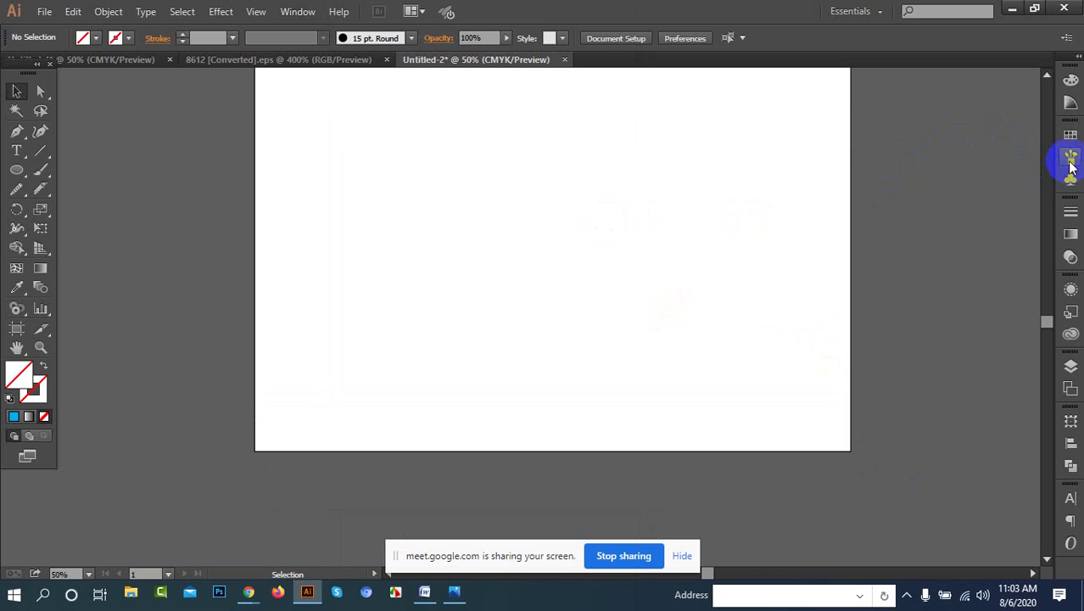
pyautogui.scroll(1, 1071, 165)
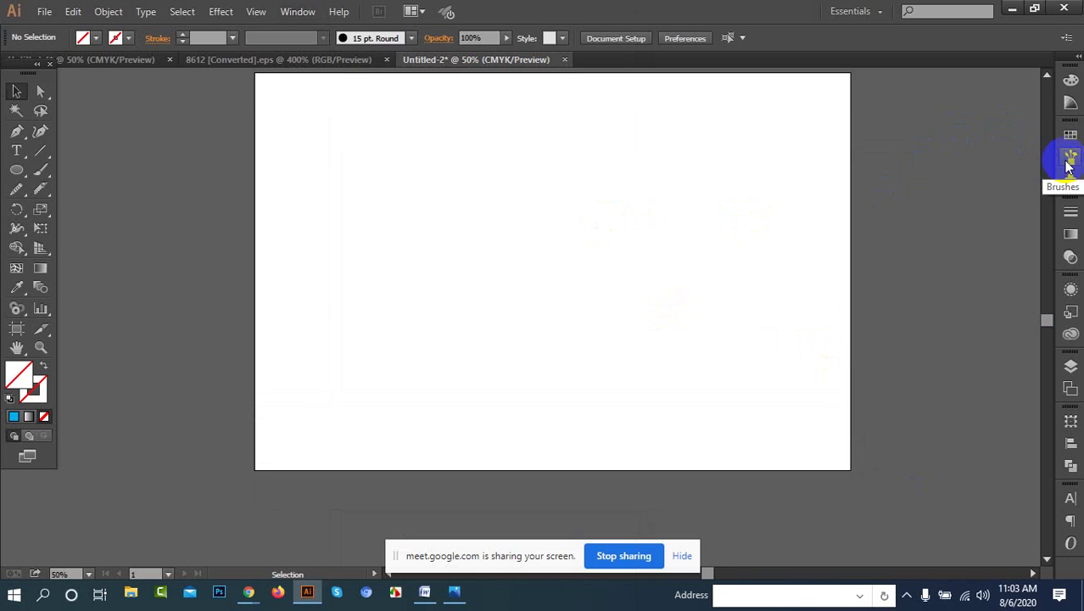
pyautogui.click(1069, 158)
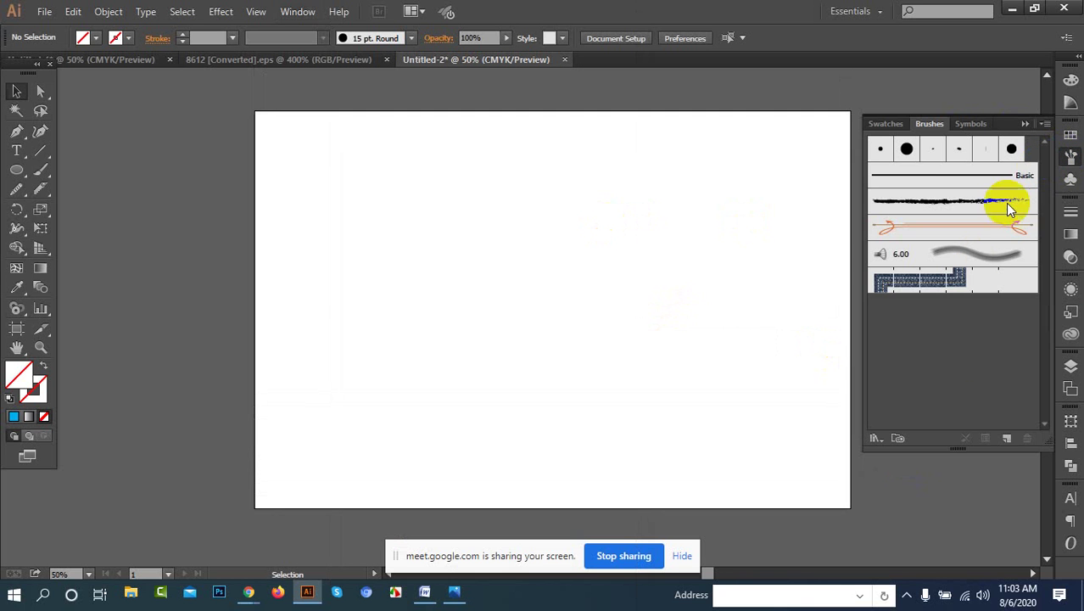
pyautogui.click(1007, 439)
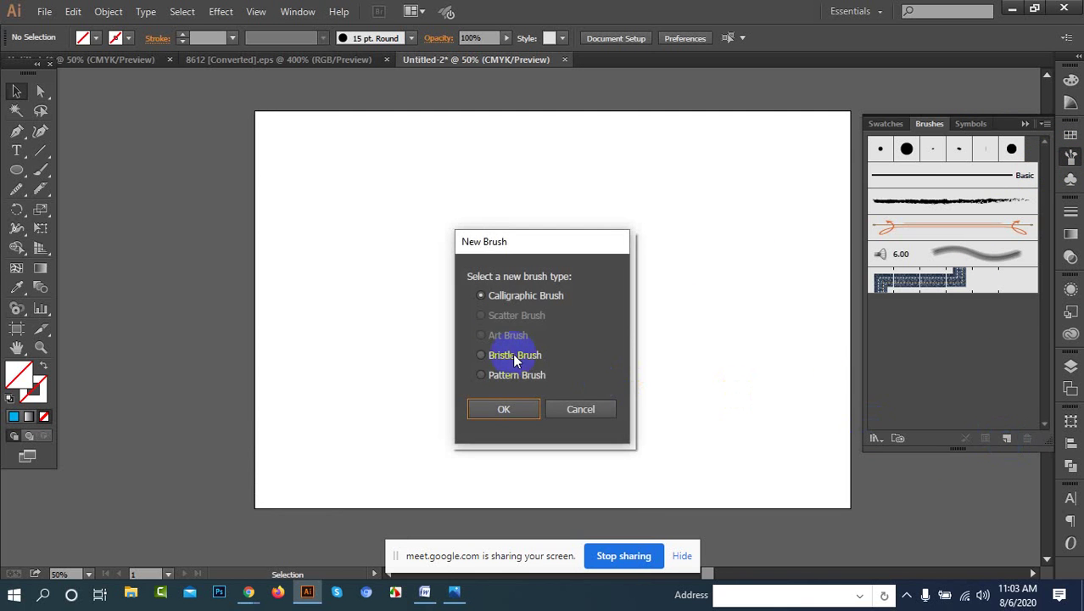
pyautogui.click(556, 411)
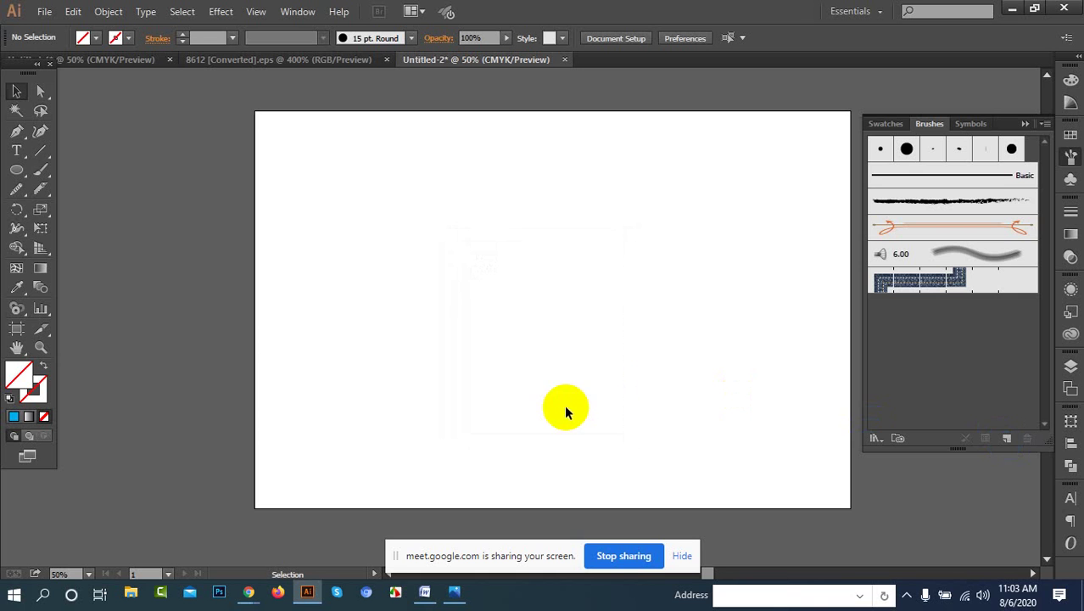
# Step: Draw a short horizontal line near the artboard's upper-left corner and give it a 4 pt stroke
pyautogui.click(42, 154)
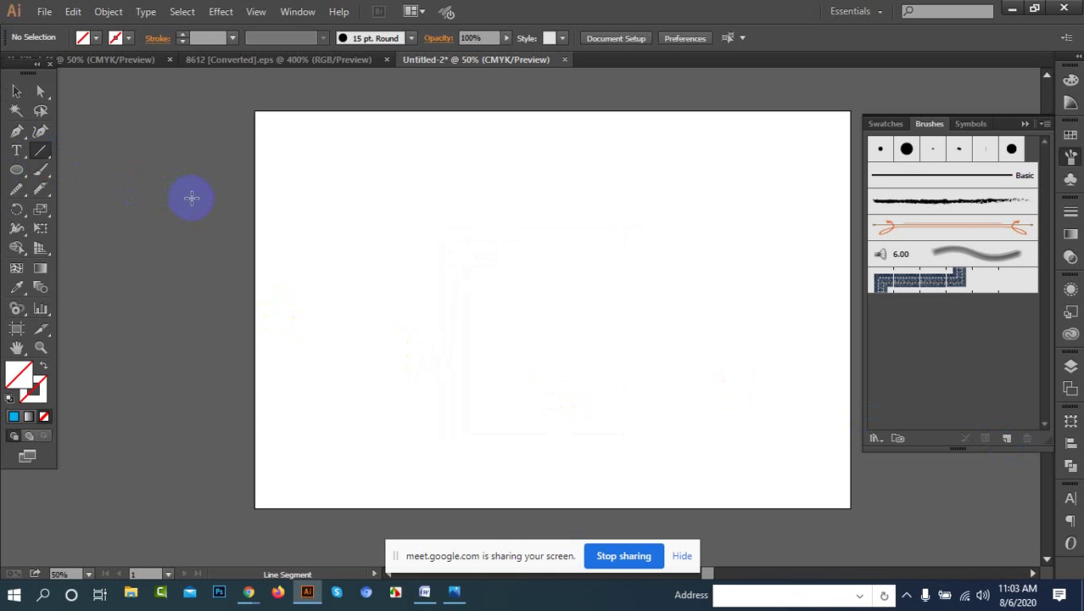
pyautogui.moveTo(307, 184)
pyautogui.mouseDown()
pyautogui.moveTo(428, 185)
pyautogui.moveTo(401, 184)
pyautogui.mouseUp()
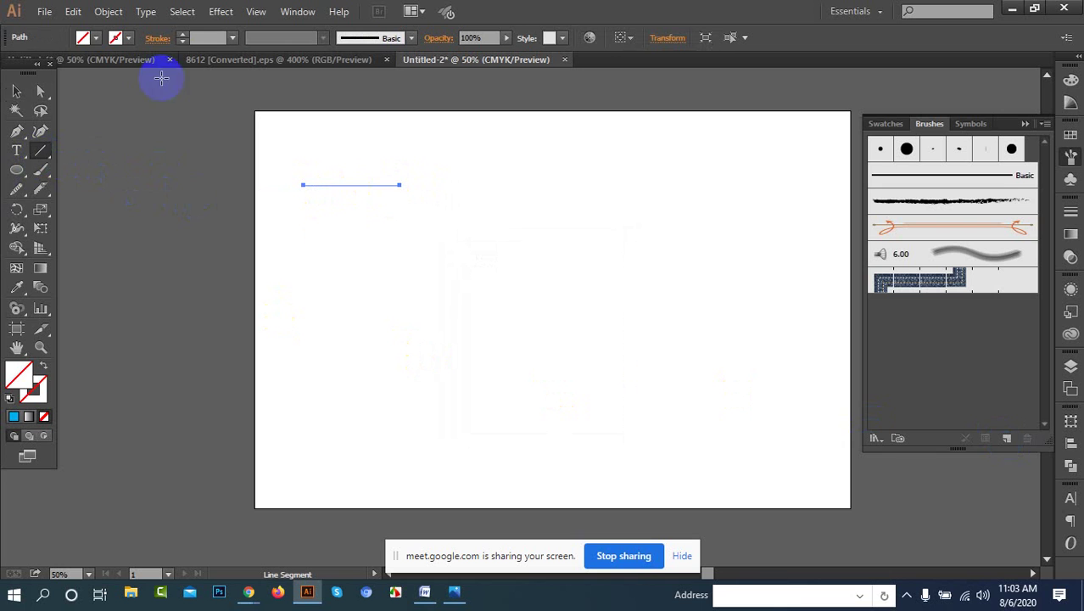
pyautogui.scroll(2, 198, 37)
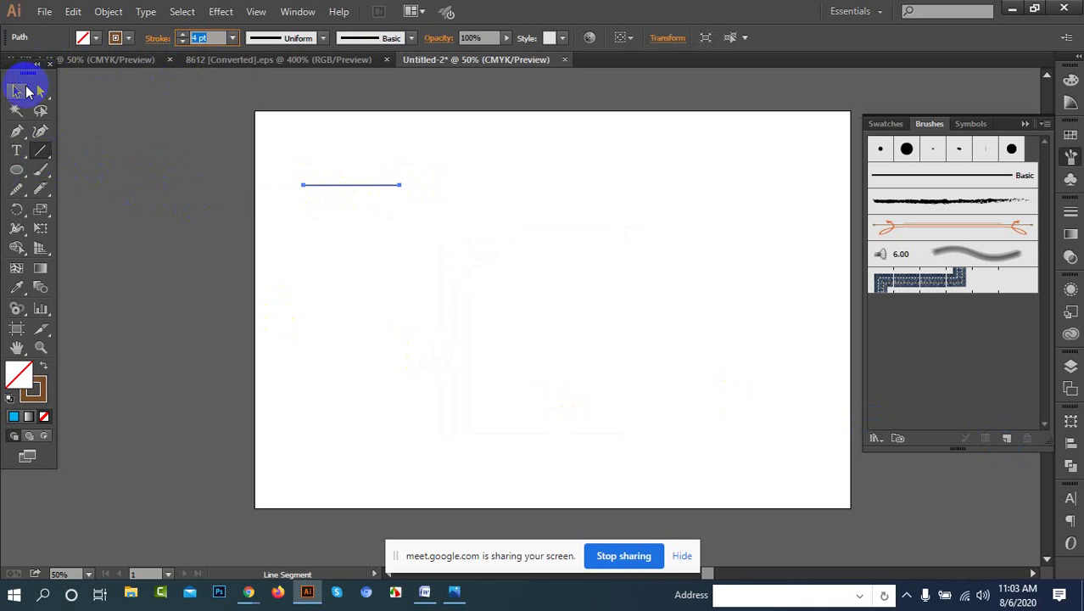
pyautogui.click(25, 89)
pyautogui.click(358, 226)
# Step: Change the line's stroke color to black and its stroke weight to 3 pt
pyautogui.scroll(3, 365, 189)
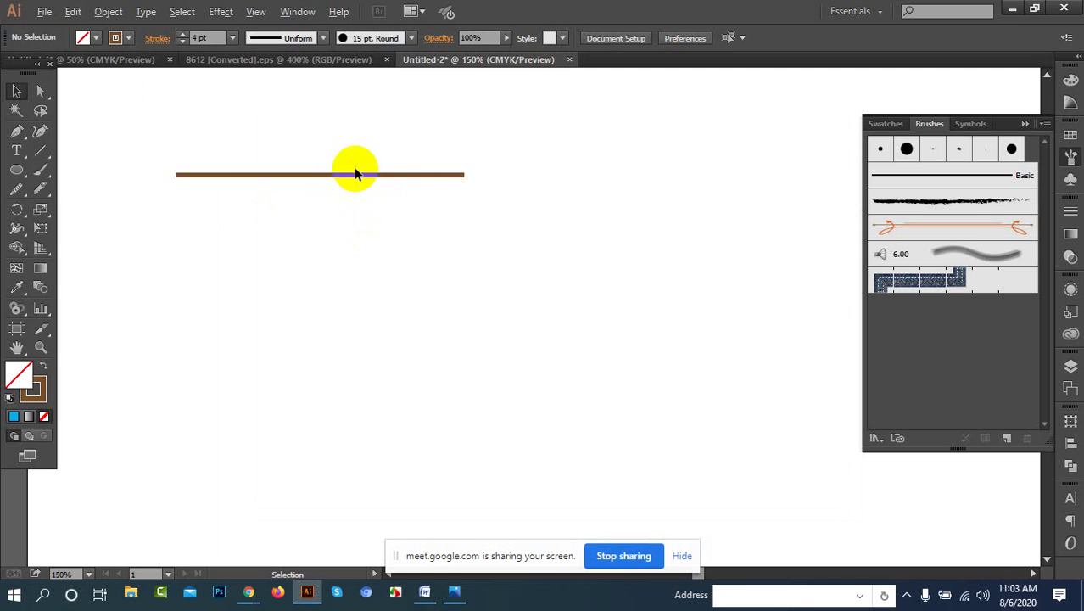
pyautogui.scroll(2, 356, 173)
pyautogui.click(329, 183)
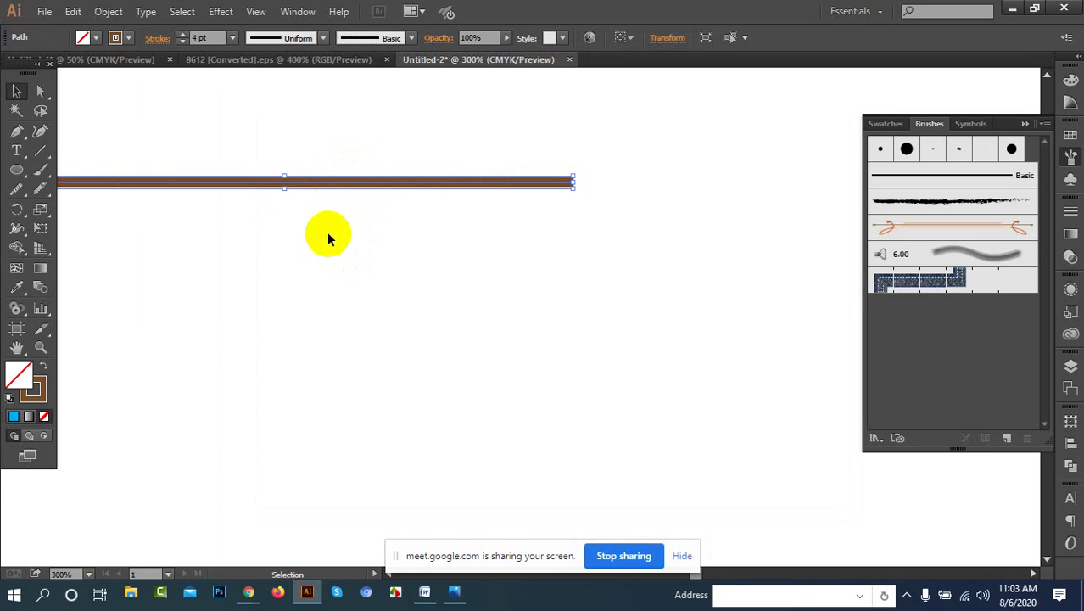
pyautogui.click(126, 39)
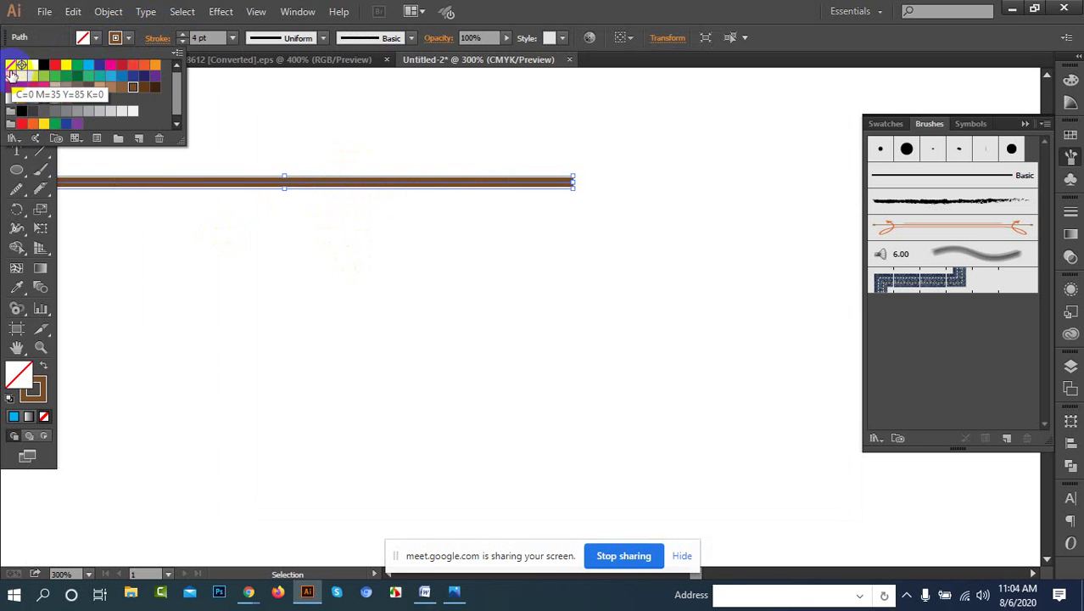
pyautogui.click(43, 64)
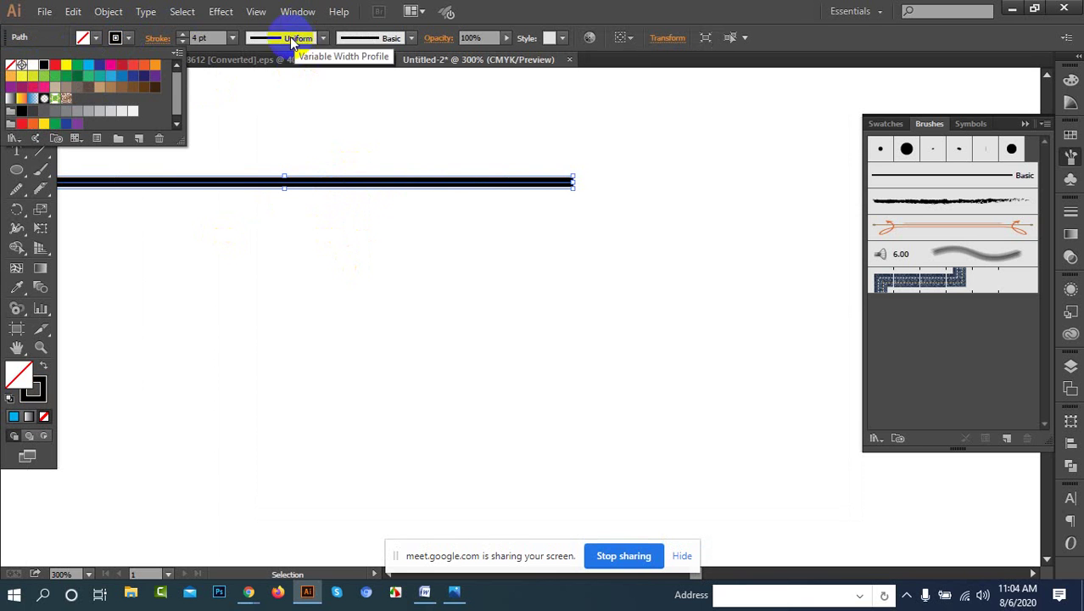
pyautogui.click(210, 36)
pyautogui.scroll(-1, 210, 36)
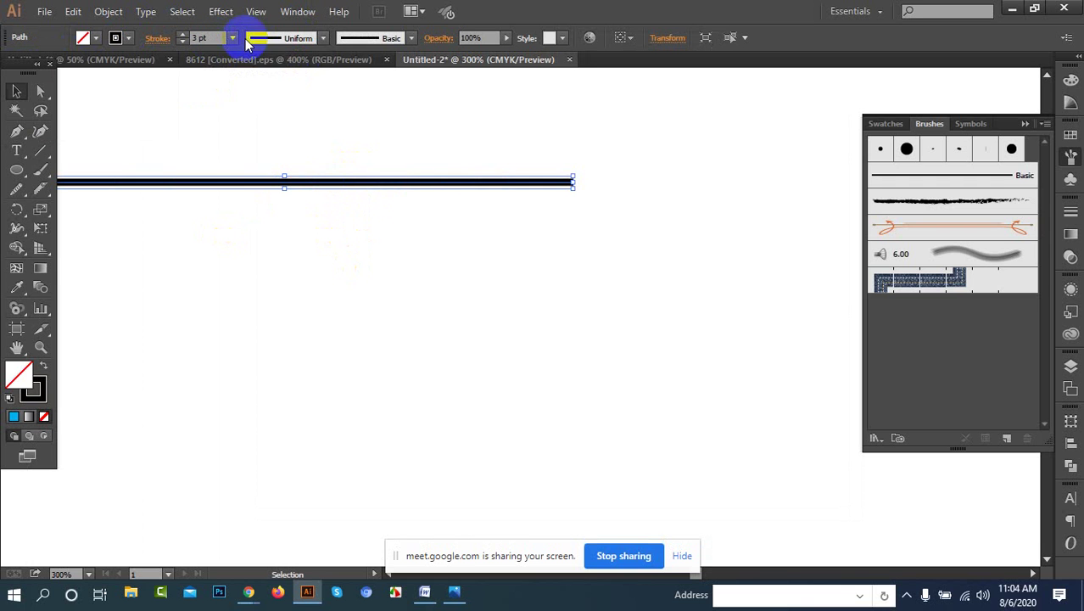
# Step: Apply the lens-shaped variable width profile, tapered at both ends, to the horizontal line
pyautogui.hotkey('ctrl', '-')
pyautogui.click(322, 38)
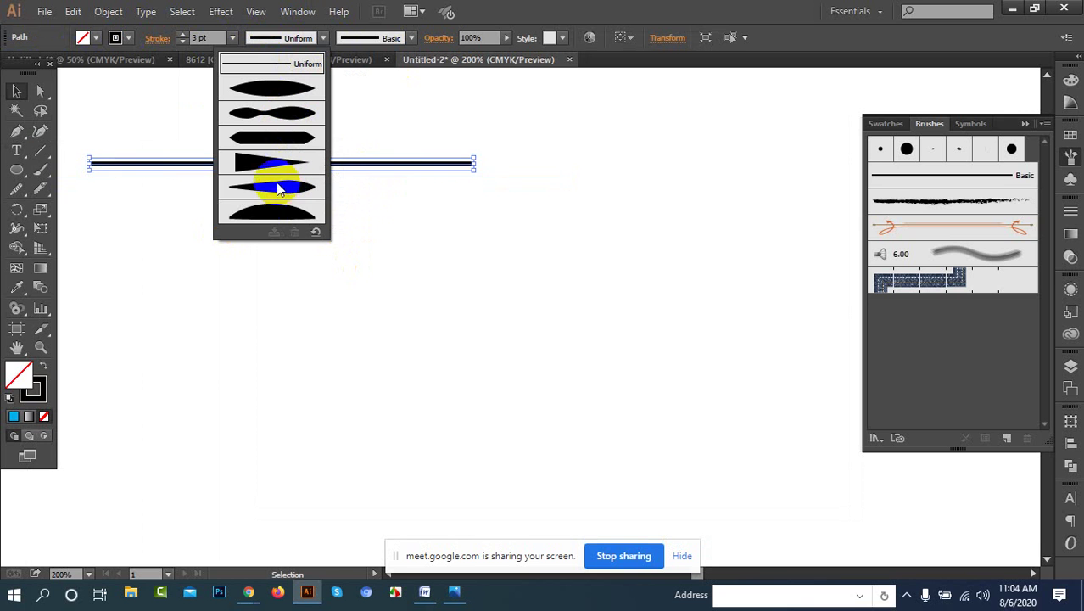
pyautogui.click(278, 90)
pyautogui.click(363, 226)
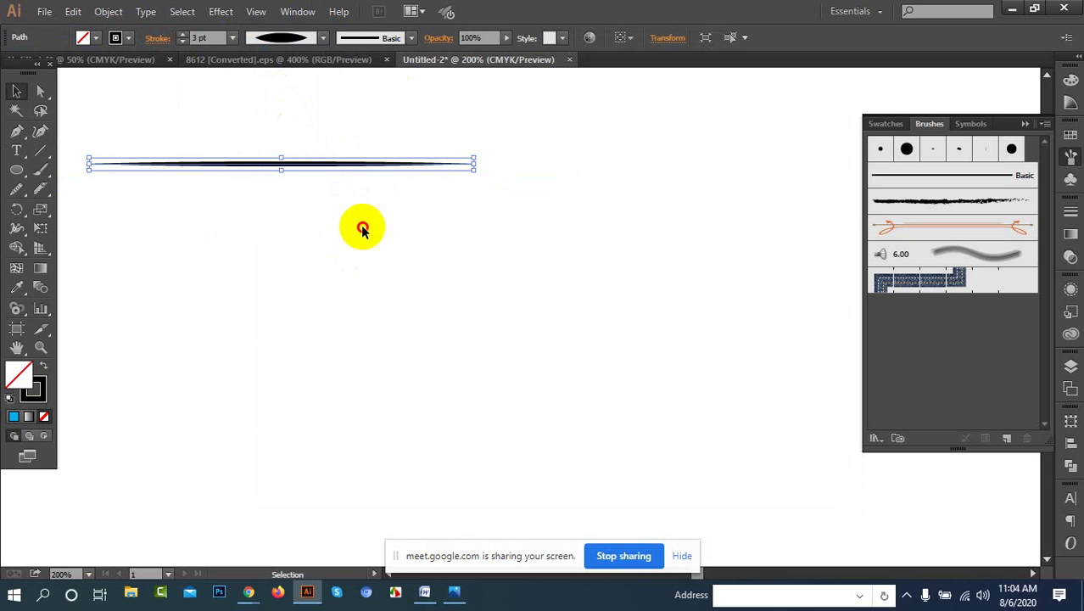
# Step: Create a new Art Brush from the tapered line, keeping the default Art Brush options
pyautogui.click(290, 165)
pyautogui.hotkey('ctrl', '-')
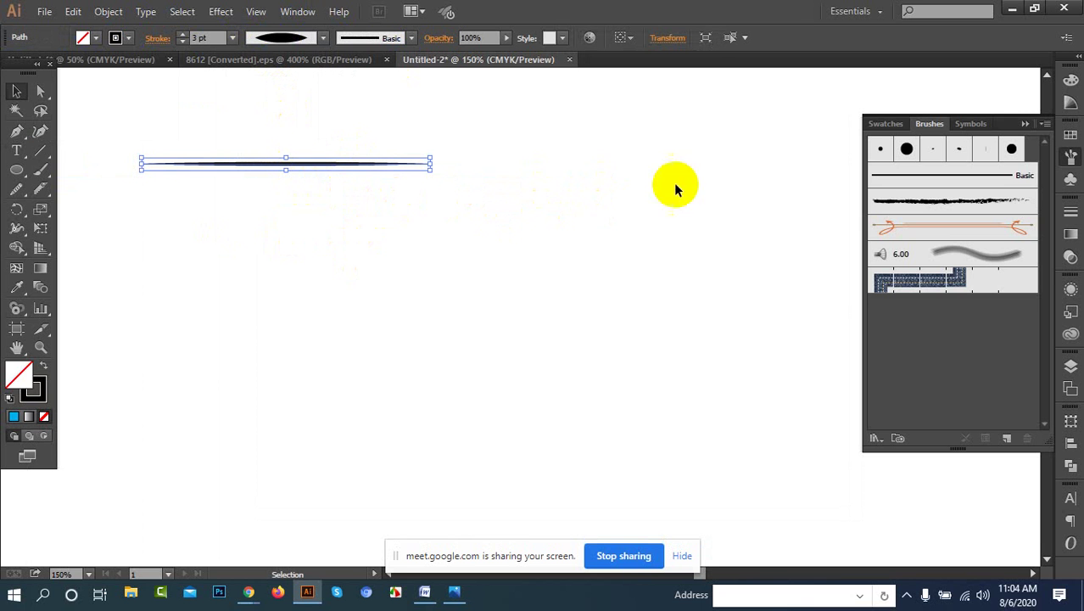
pyautogui.moveTo(259, 161)
pyautogui.mouseDown()
pyautogui.moveTo(708, 277)
pyautogui.moveTo(910, 297)
pyautogui.mouseUp()
pyautogui.click(496, 337)
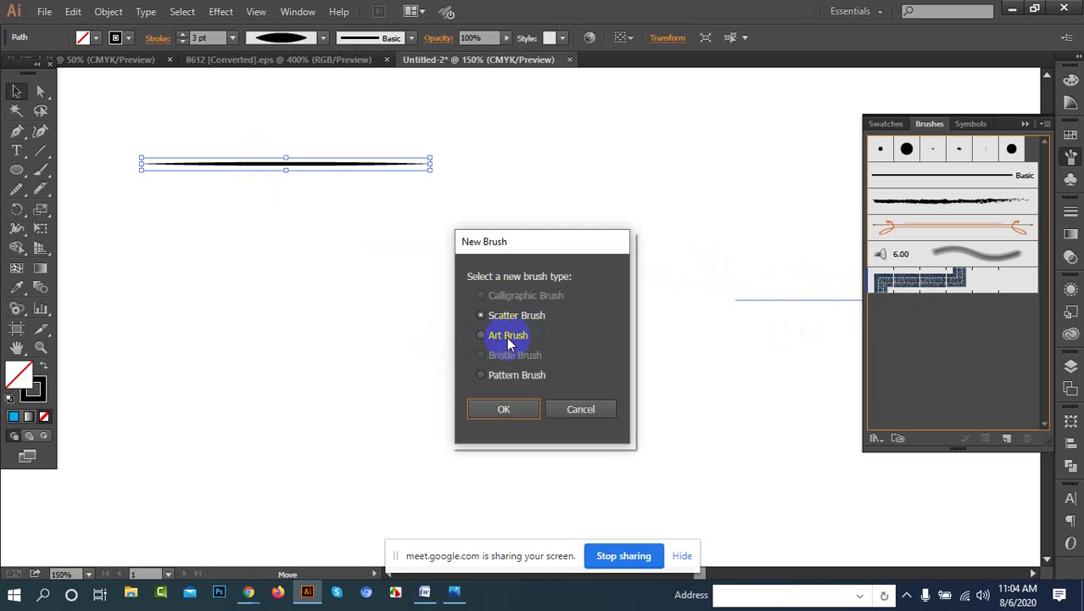
pyautogui.click(498, 337)
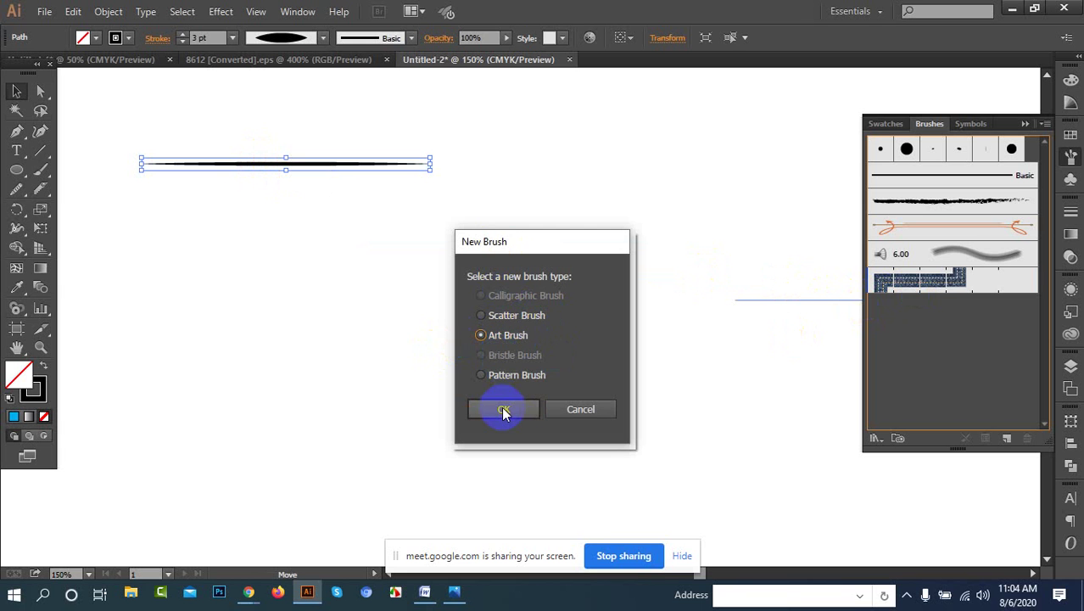
pyautogui.click(503, 410)
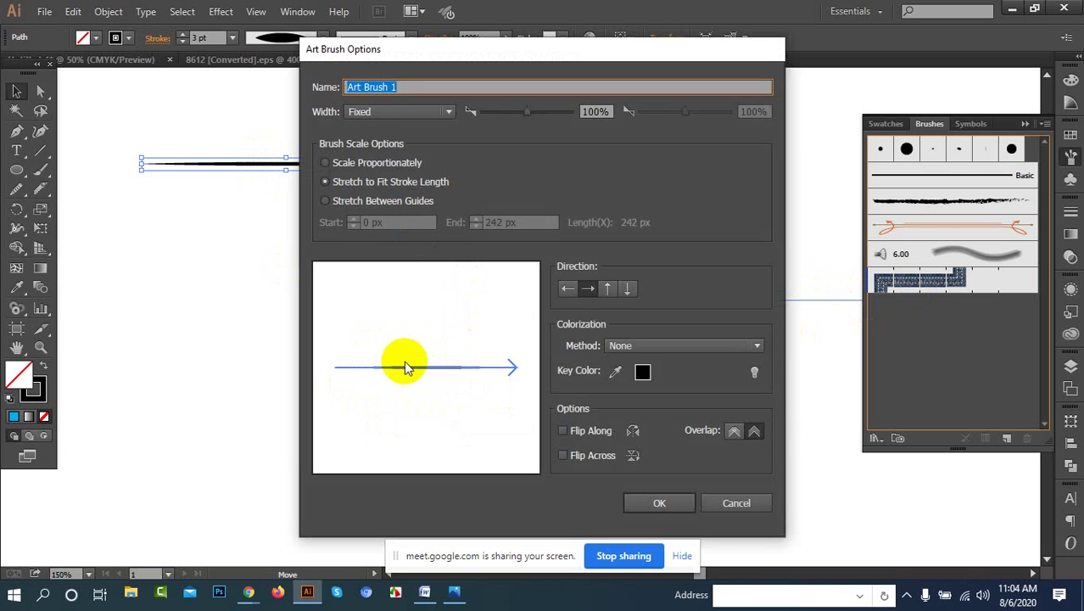
pyautogui.click(670, 504)
# Step: Move the tapered line off the artboard onto the pasteboard beside it and deselect it
pyautogui.scroll(-1, 370, 212)
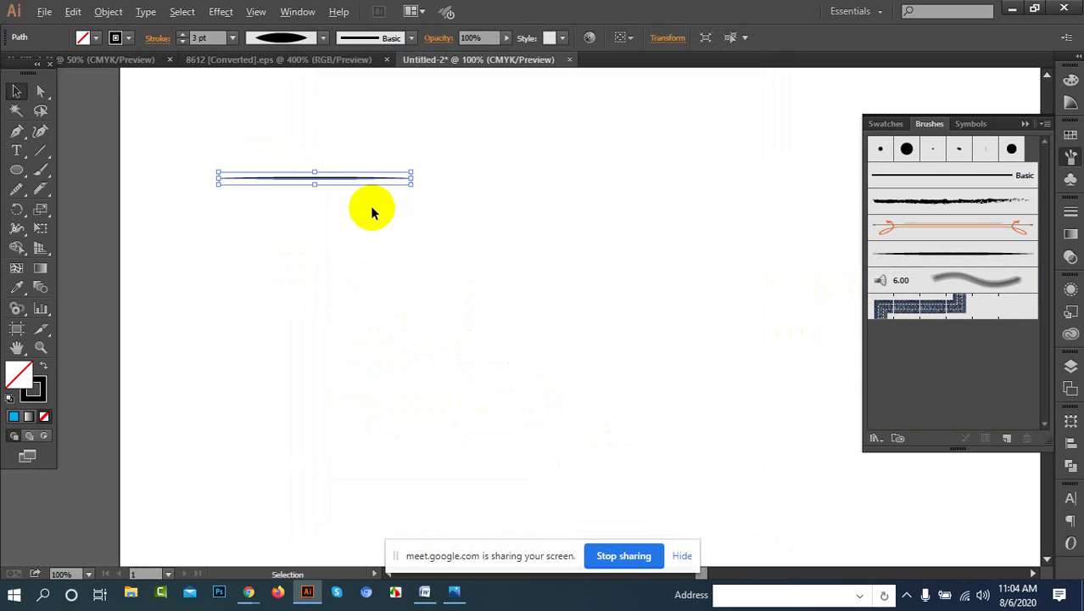
pyautogui.scroll(-1, 371, 212)
pyautogui.moveTo(334, 195); pyautogui.dragTo(126, 235)
pyautogui.click(140, 177)
# Step: Switch to Chrome and search Google Images for "man" in a new tab
pyautogui.click(1008, 10)
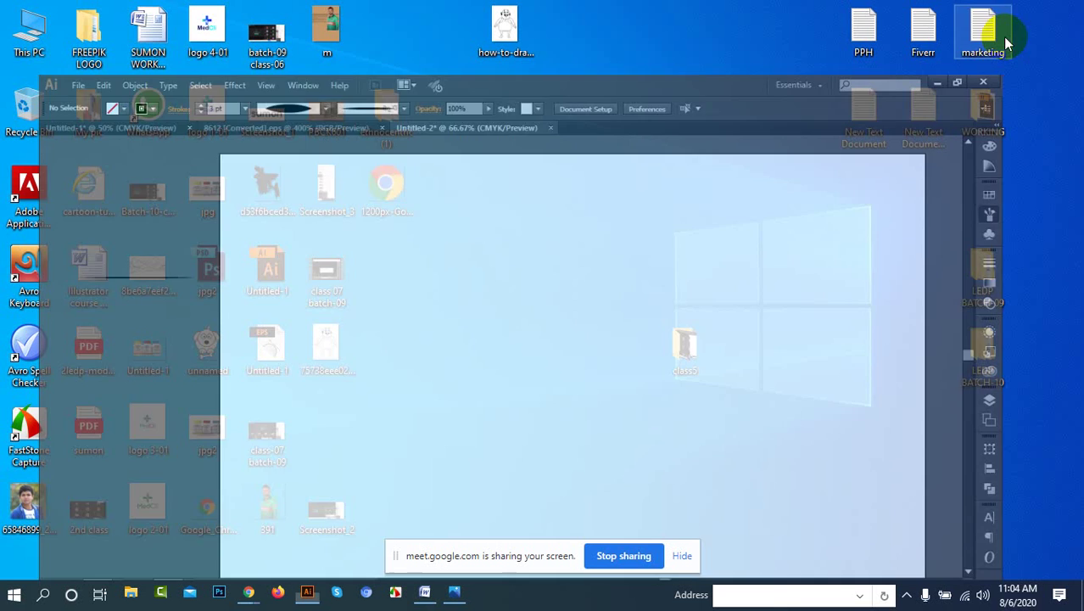
pyautogui.click(249, 594)
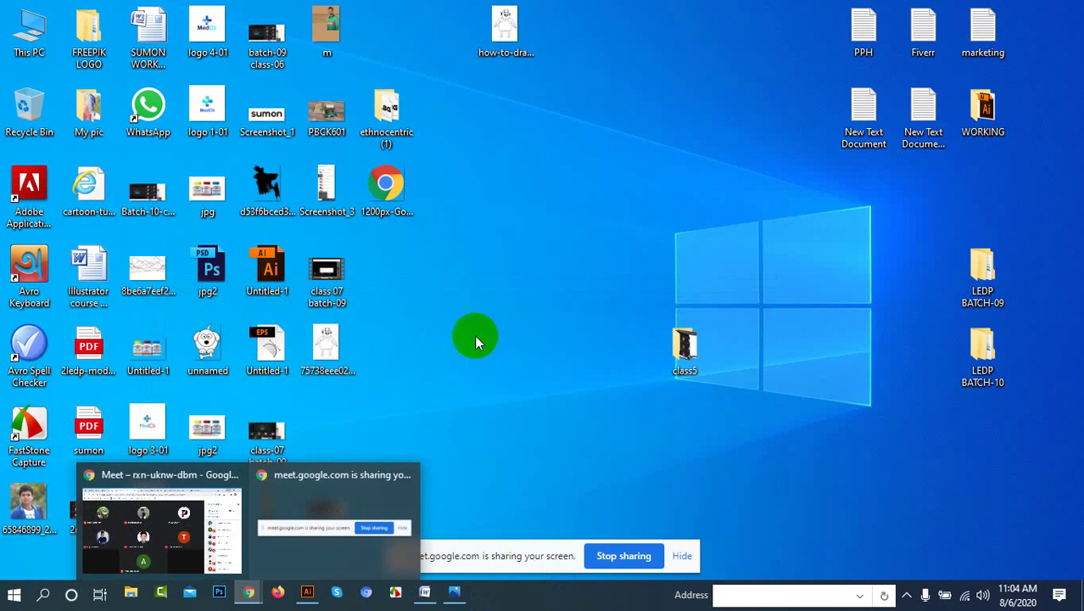
pyautogui.click(174, 537)
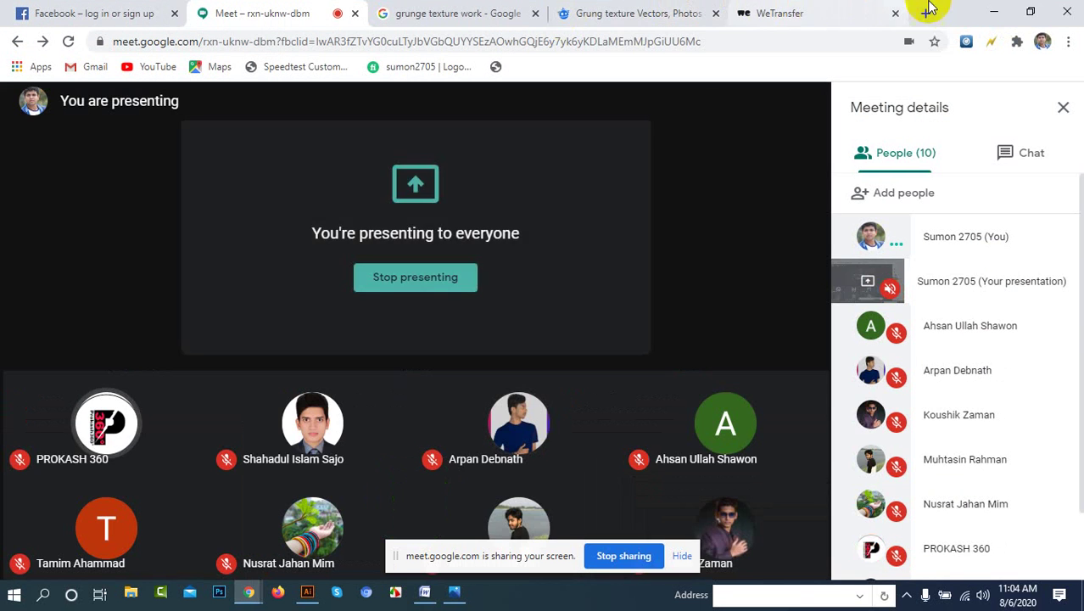
pyautogui.click(926, 12)
pyautogui.click(467, 38)
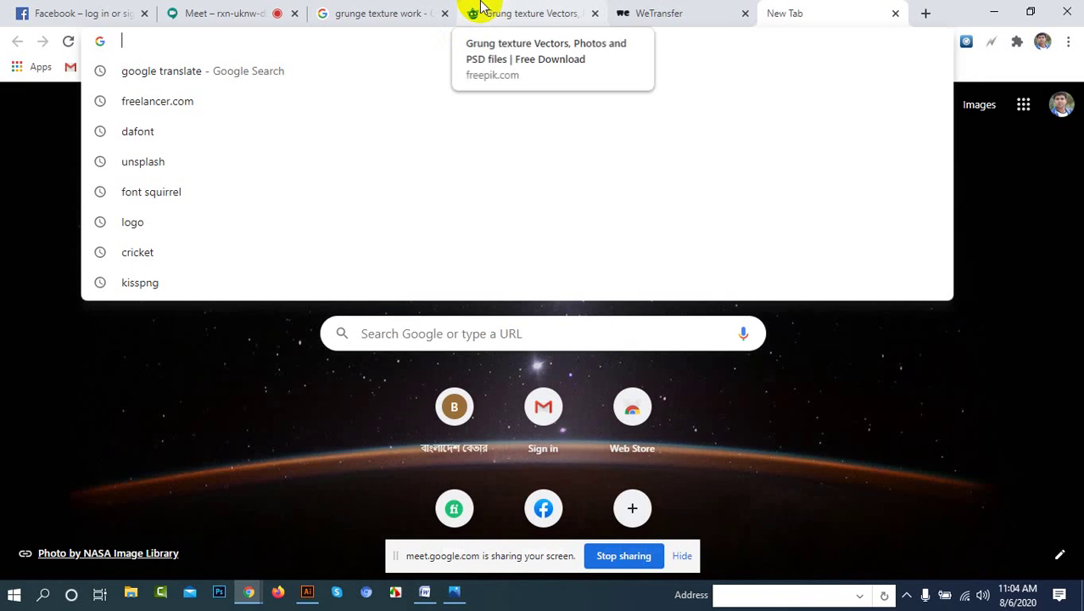
pyautogui.write('man')
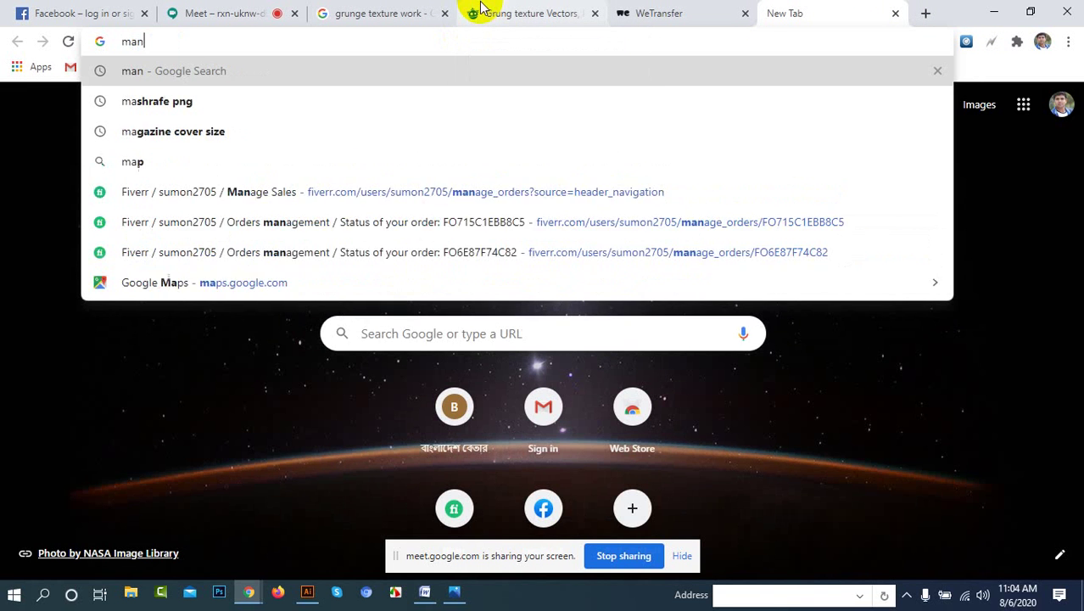
pyautogui.press('Return')
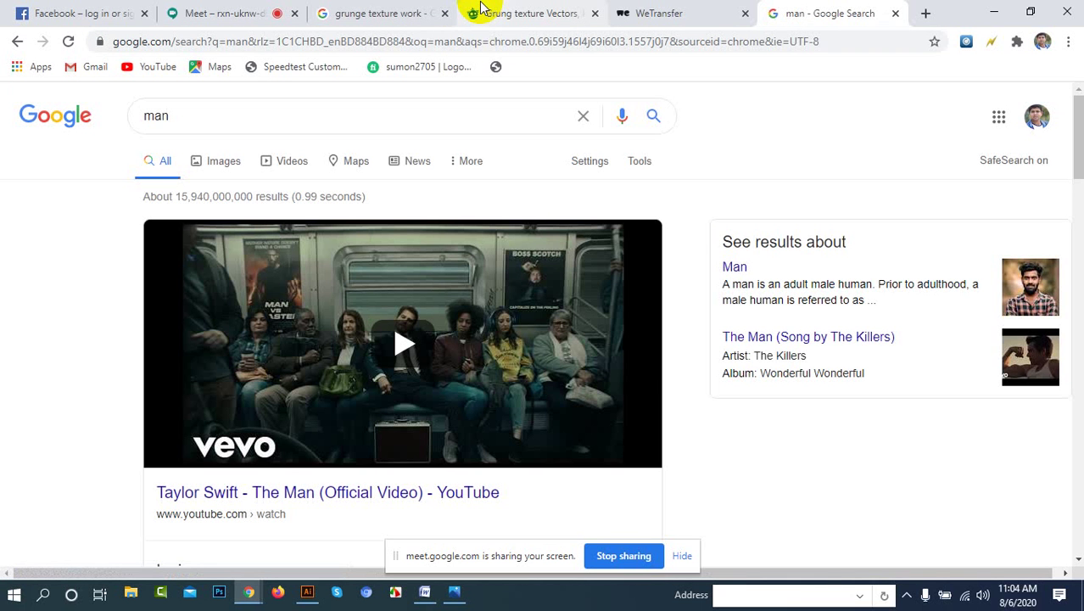
pyautogui.click(227, 162)
# Step: Find the pnghunter.com portrait of a man in a dark blue shirt and copy the full preview image
pyautogui.scroll(-2, 689, 286)
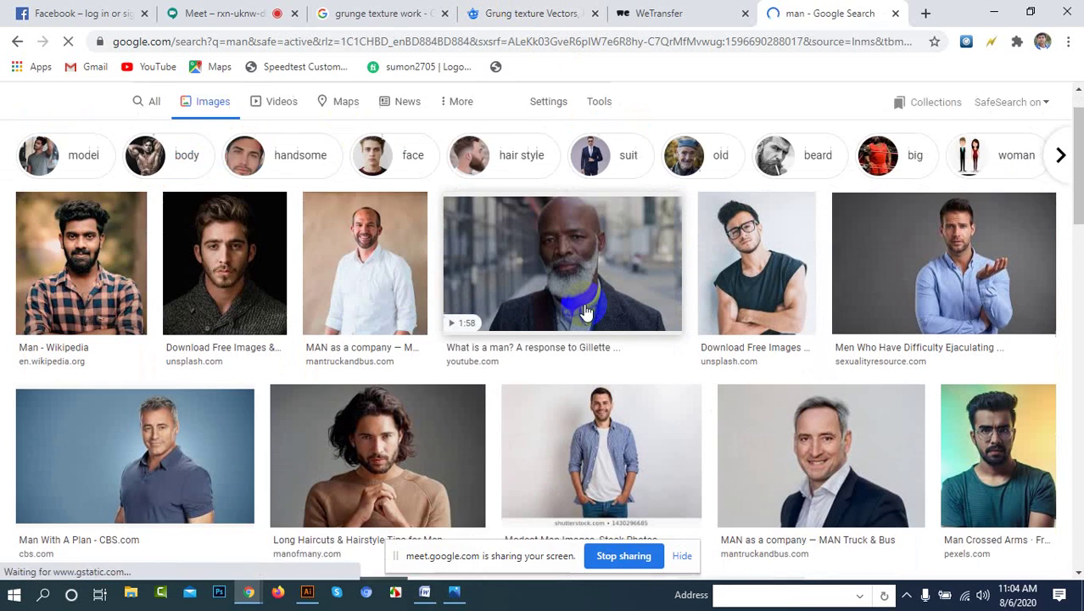
pyautogui.scroll(-1, 624, 302)
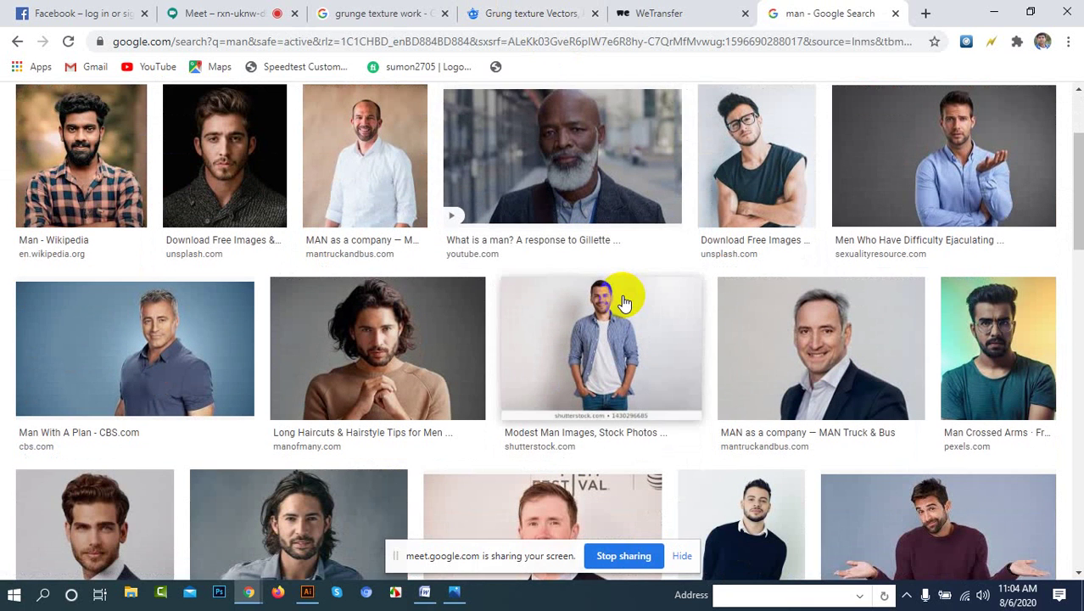
pyautogui.scroll(-2, 503, 269)
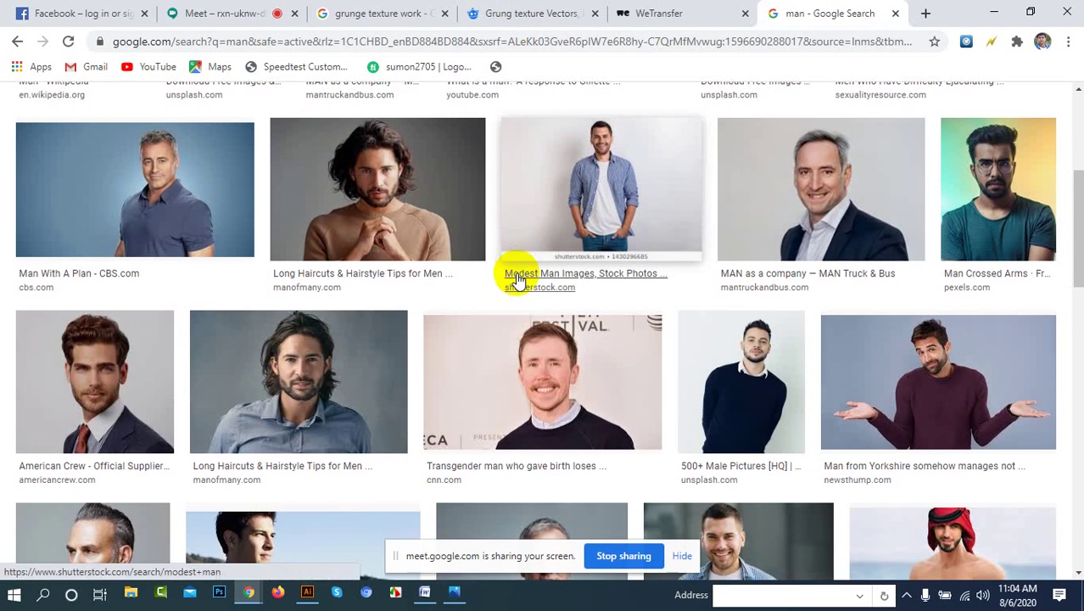
pyautogui.scroll(-4, 517, 280)
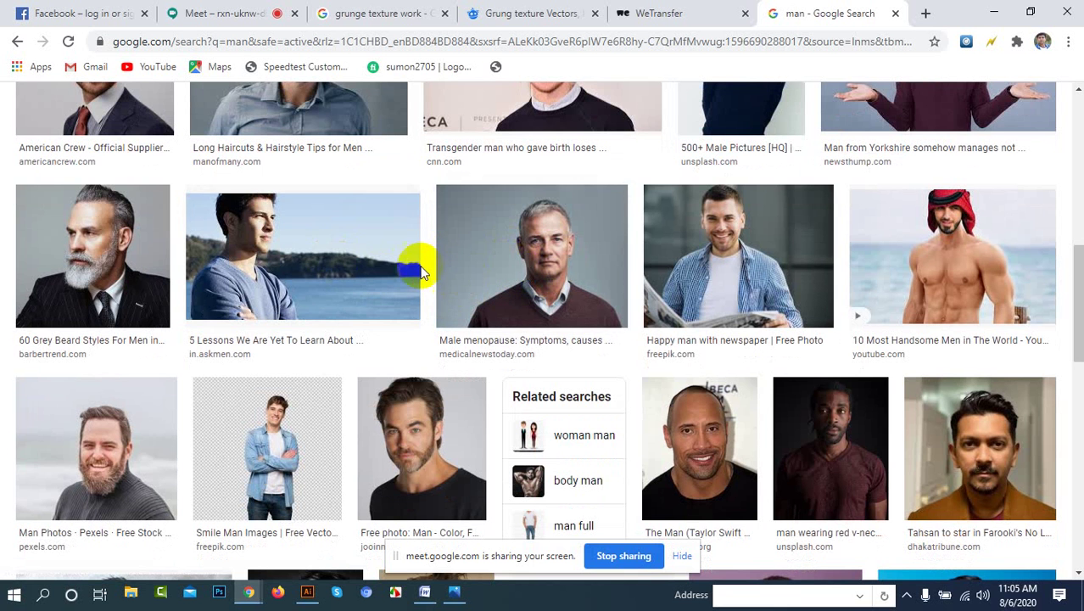
pyautogui.scroll(-3, 424, 270)
pyautogui.scroll(-1, 438, 270)
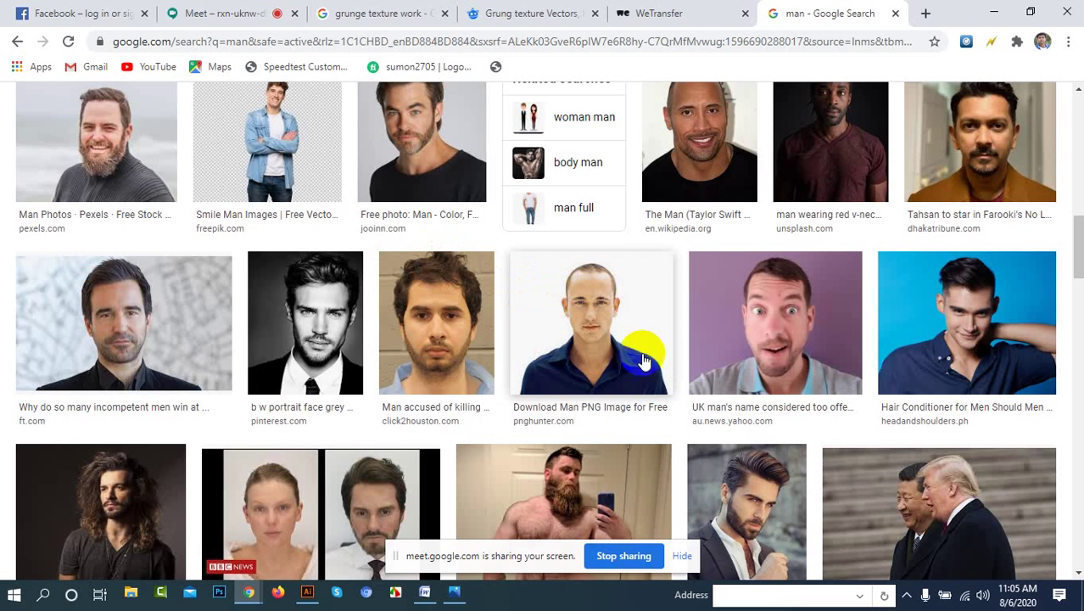
pyautogui.click(619, 314)
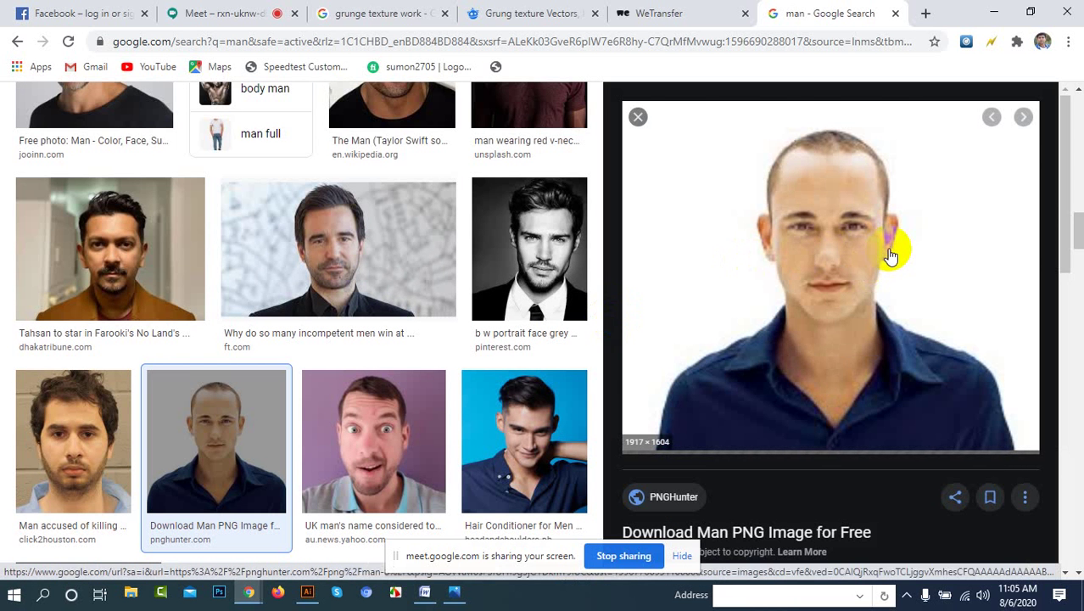
pyautogui.rightClick(805, 219)
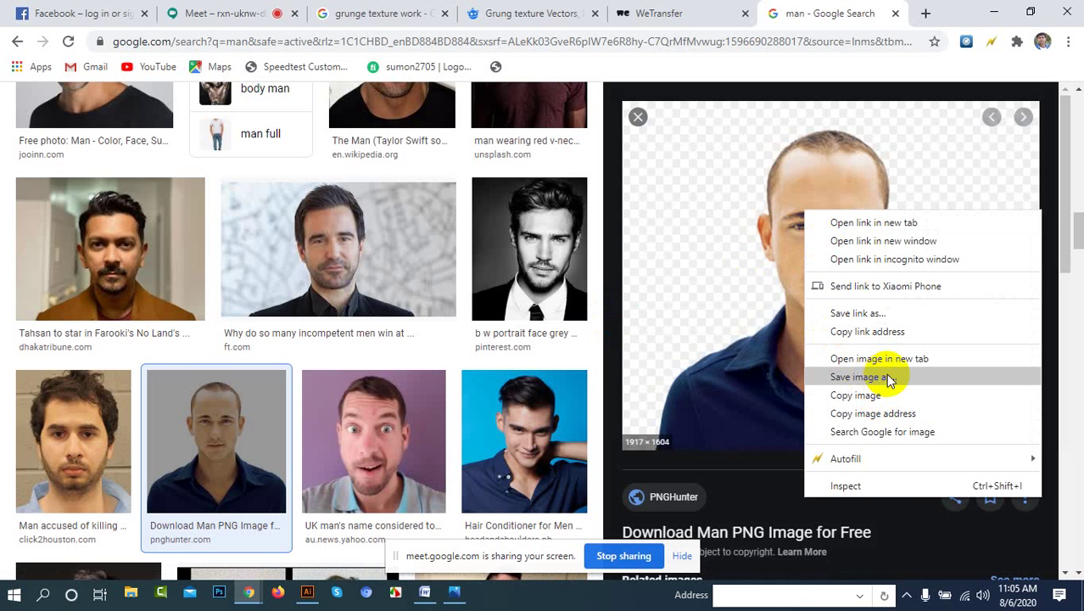
pyautogui.click(878, 395)
# Step: Switch back to Illustrator and paste the copied portrait into the Untitled-2 document
pyautogui.click(995, 12)
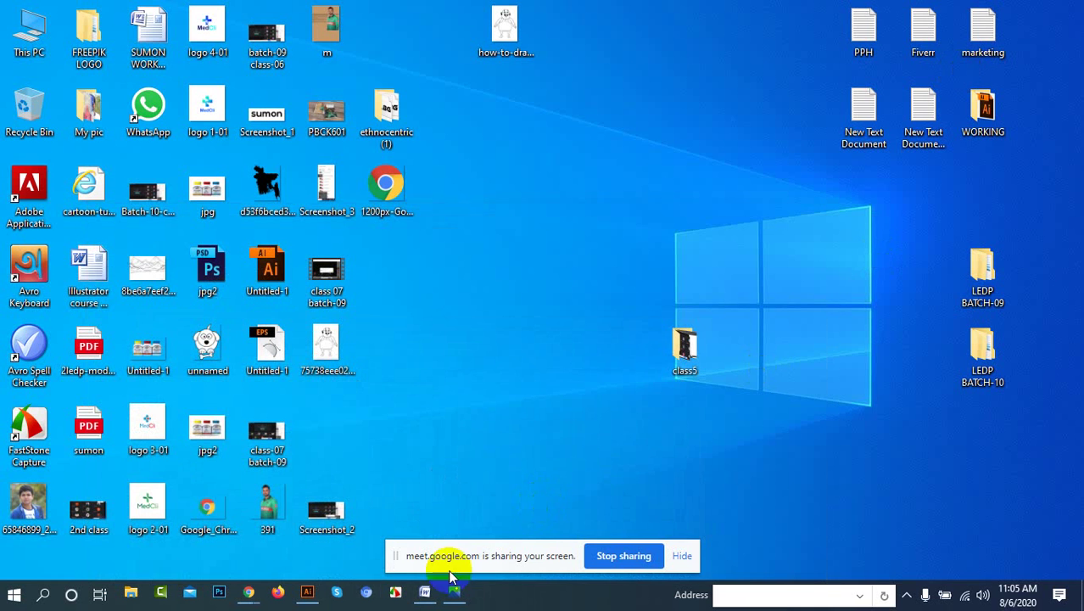
pyautogui.click(307, 591)
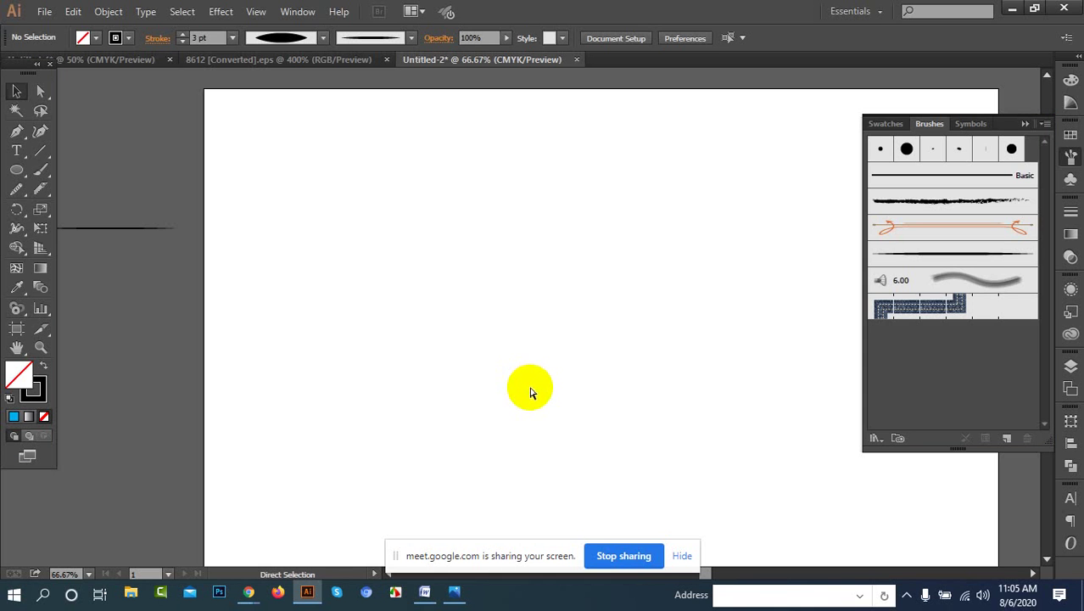
pyautogui.hotkey('ctrl', 'v')
pyautogui.scroll(-3, 571, 374)
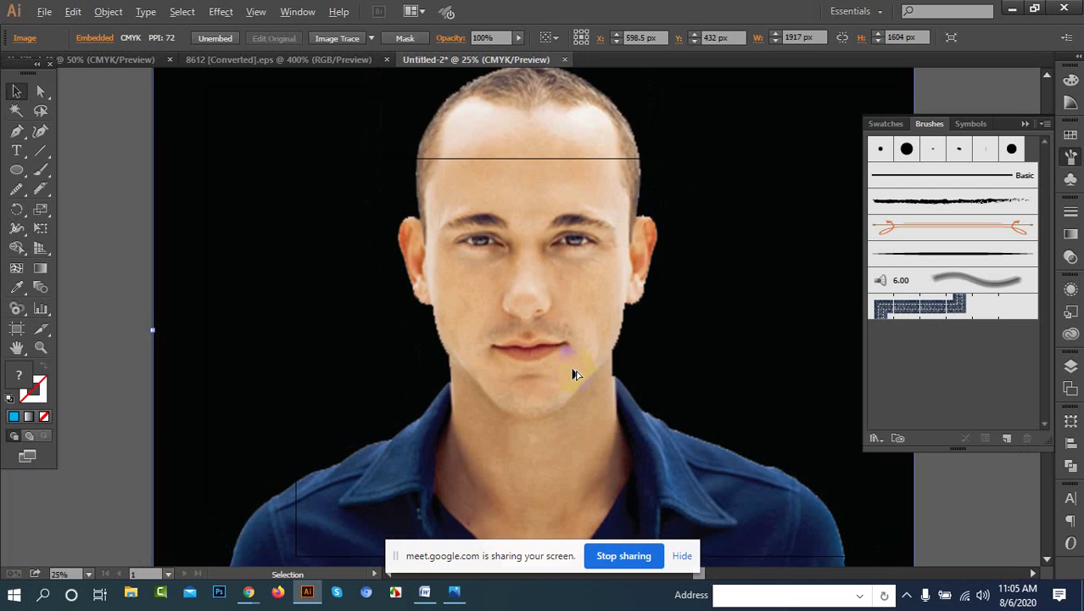
# Step: Scale the portrait down to about 1092 × 914 px, position it within the artboard and deselect it
pyautogui.click(605, 383)
pyautogui.moveTo(744, 509); pyautogui.dragTo(662, 441)
pyautogui.click(752, 445)
pyautogui.moveTo(530, 348)
pyautogui.mouseDown()
pyautogui.moveTo(615, 380)
pyautogui.moveTo(597, 382)
pyautogui.mouseUp()
pyautogui.click(823, 461)
pyautogui.scroll(2, 591, 366)
pyautogui.click(224, 339)
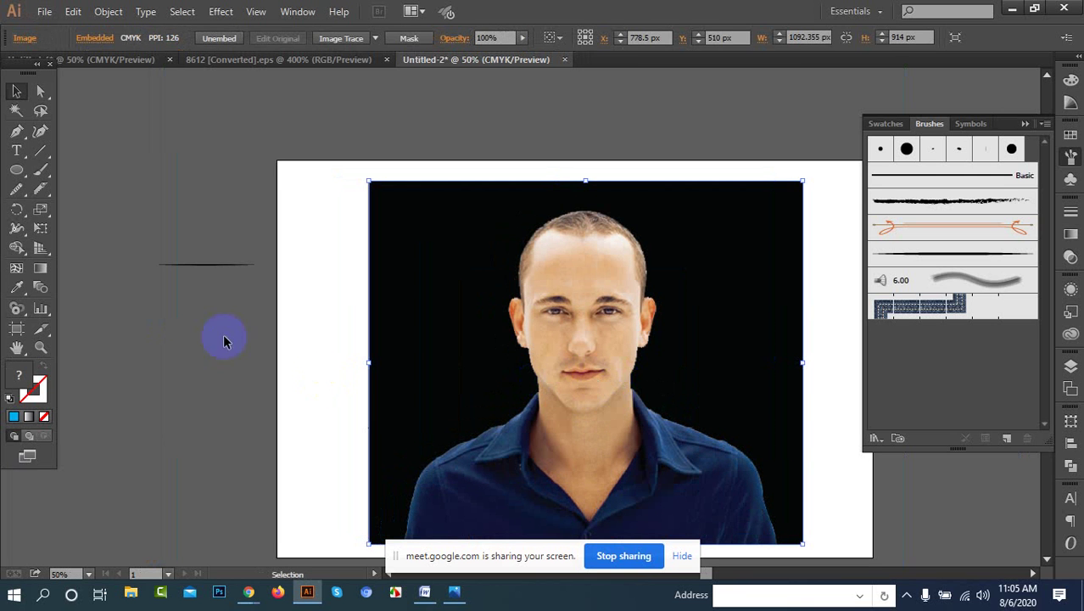
# Step: Choose the new tapered art brush and activate the Paintbrush tool for tracing the enlarged face
pyautogui.scroll(2, 598, 399)
pyautogui.scroll(-1, 604, 356)
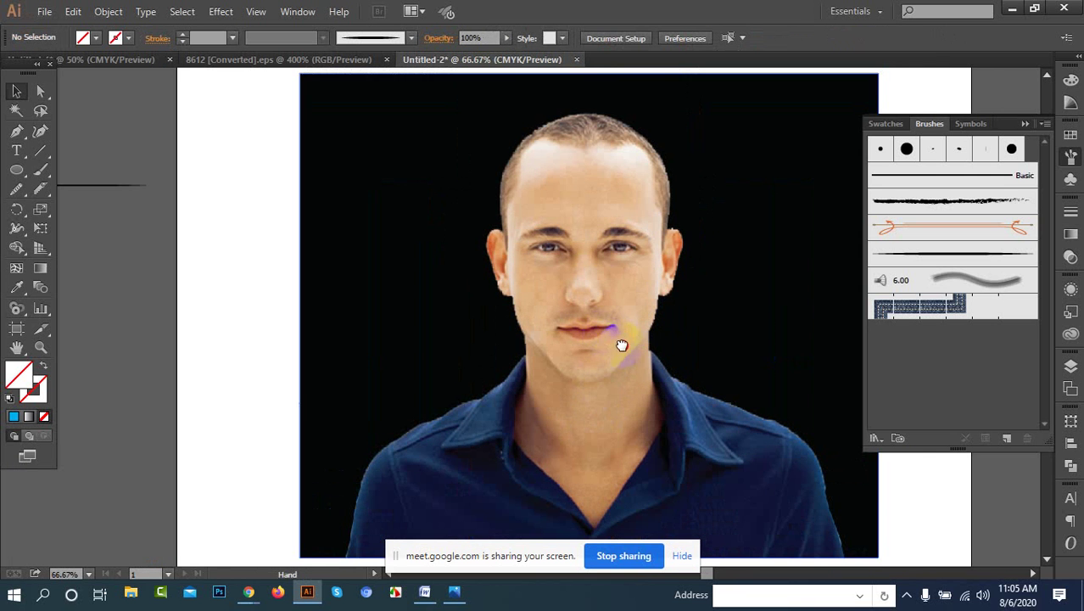
pyautogui.moveTo(621, 344); pyautogui.dragTo(579, 341)
pyautogui.scroll(-1, 582, 343)
pyautogui.scroll(2, 560, 293)
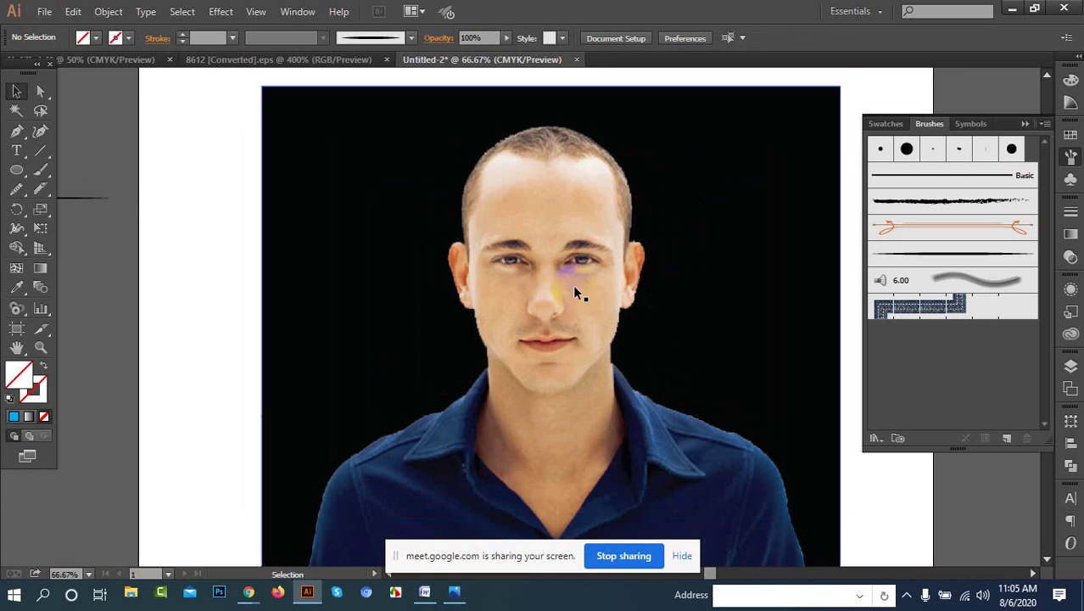
pyautogui.scroll(1, 594, 263)
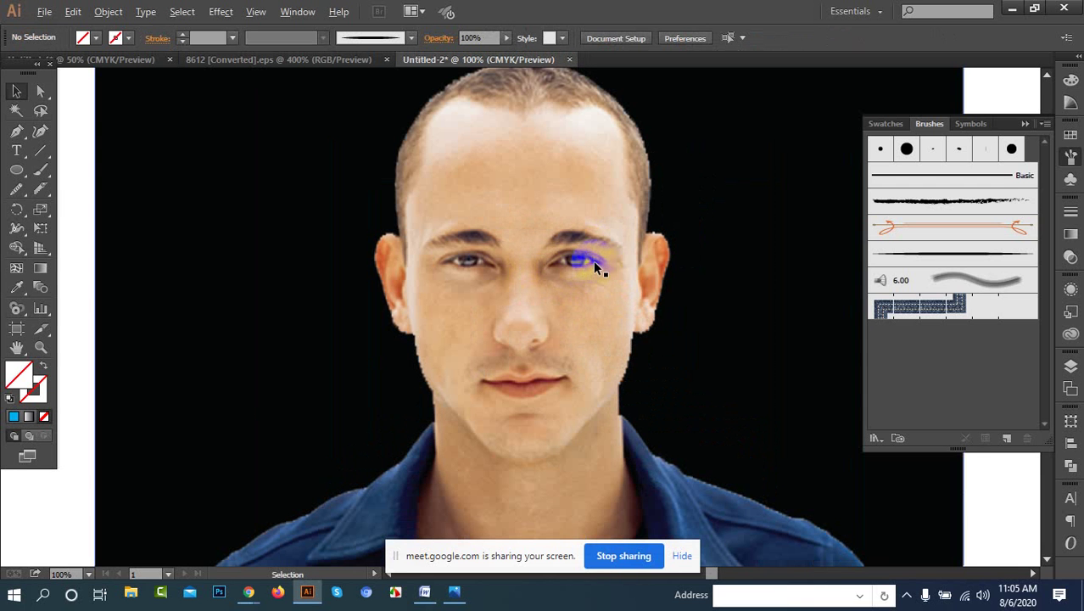
pyautogui.click(961, 259)
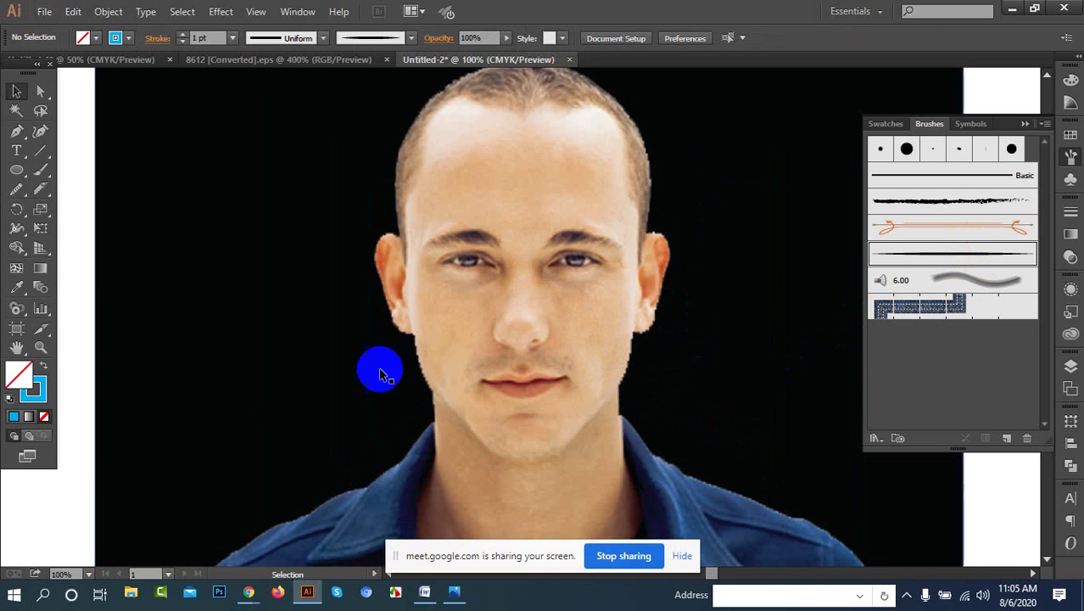
pyautogui.click(41, 171)
pyautogui.moveTo(44, 174); pyautogui.dragTo(118, 170)
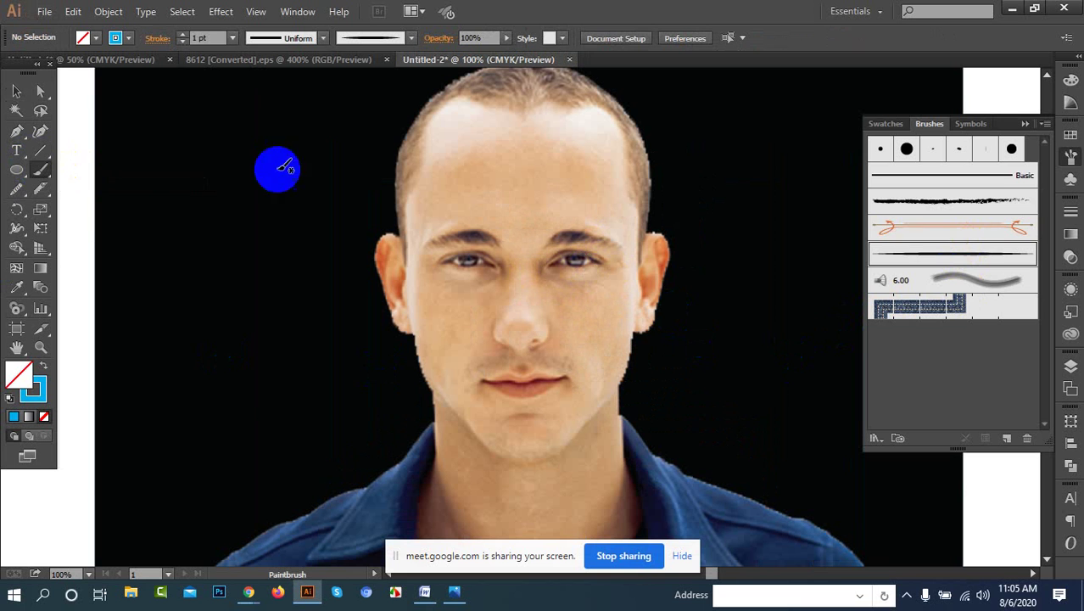
# Step: Try several curved freehand strokes over the jaw, forehead and eyes with the tapered brush
pyautogui.click(414, 356)
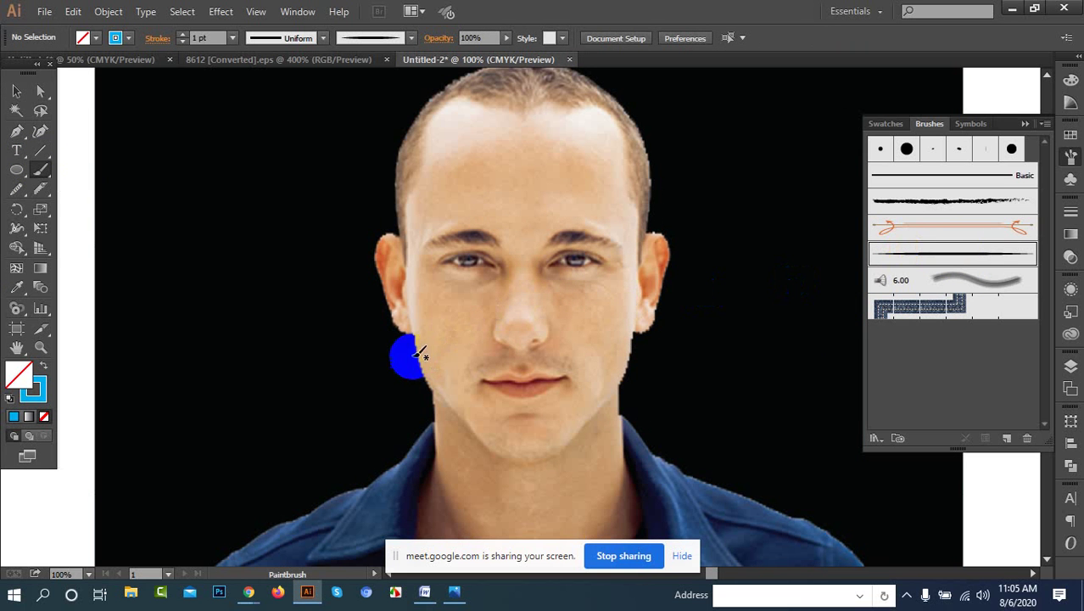
pyautogui.moveTo(416, 355); pyautogui.dragTo(443, 408)
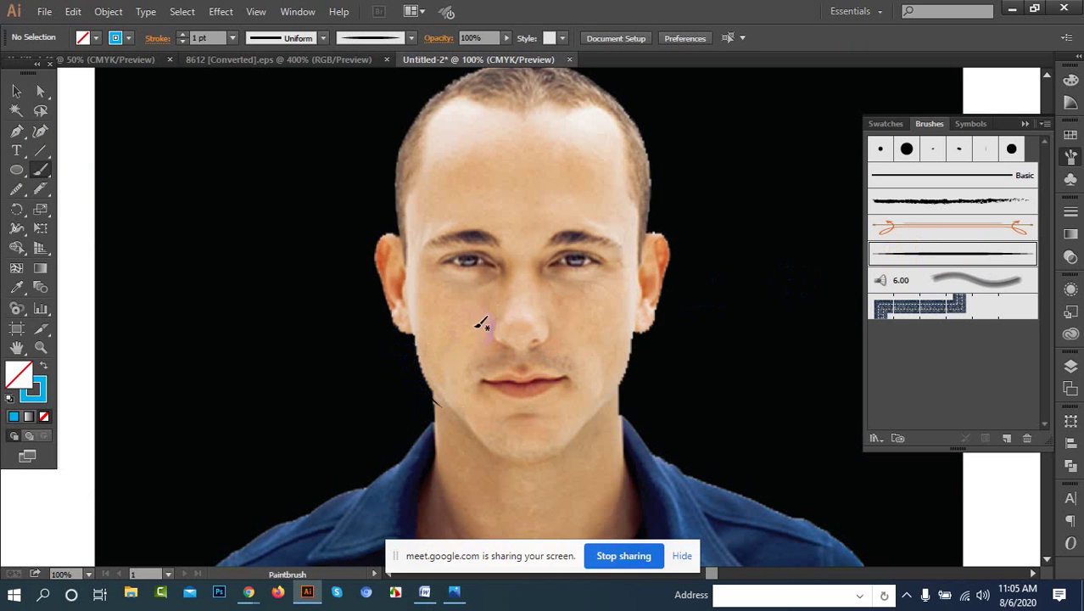
pyautogui.moveTo(581, 144); pyautogui.dragTo(522, 200)
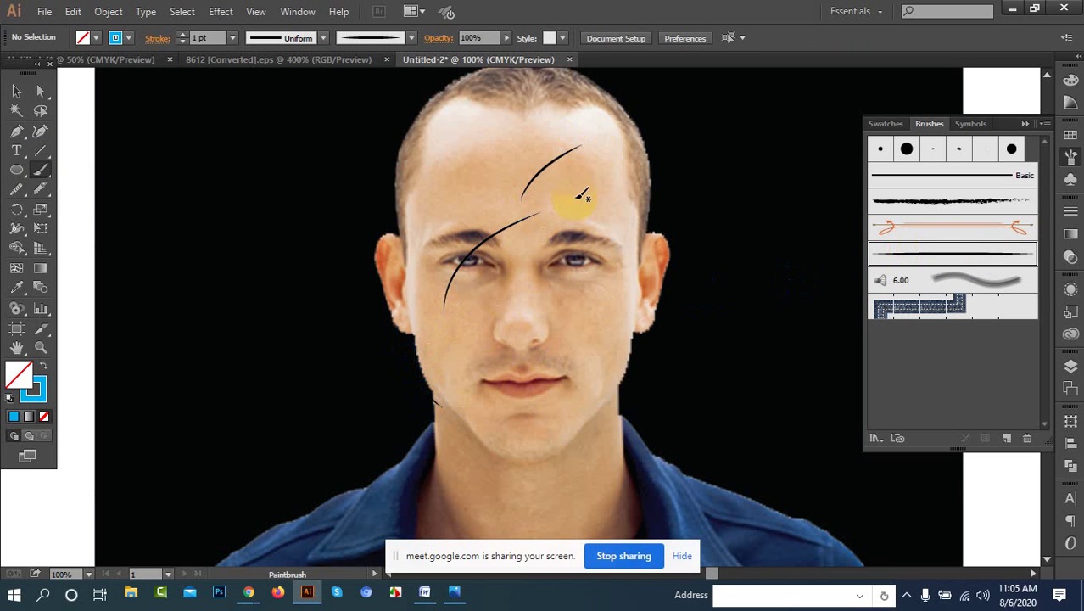
pyautogui.moveTo(609, 308); pyautogui.dragTo(598, 328)
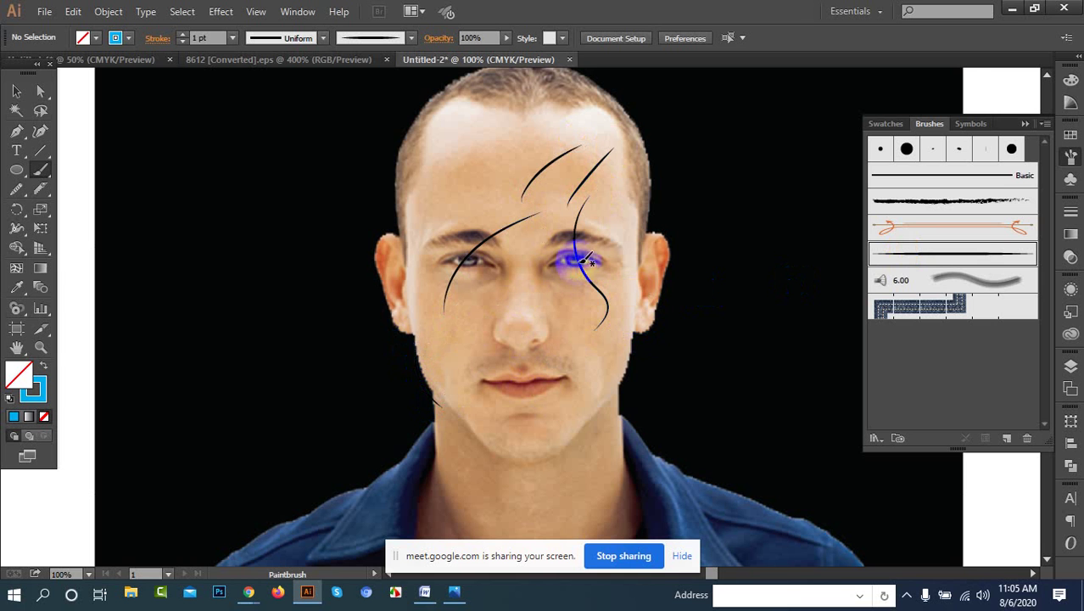
# Step: Undo all the test brush strokes on the face
pyautogui.hotkey('ctrl', 'z')
pyautogui.hotkey('ctrl', 'z')
pyautogui.hotkey('ctrl', 'z')
pyautogui.hotkey('ctrl', 'z')
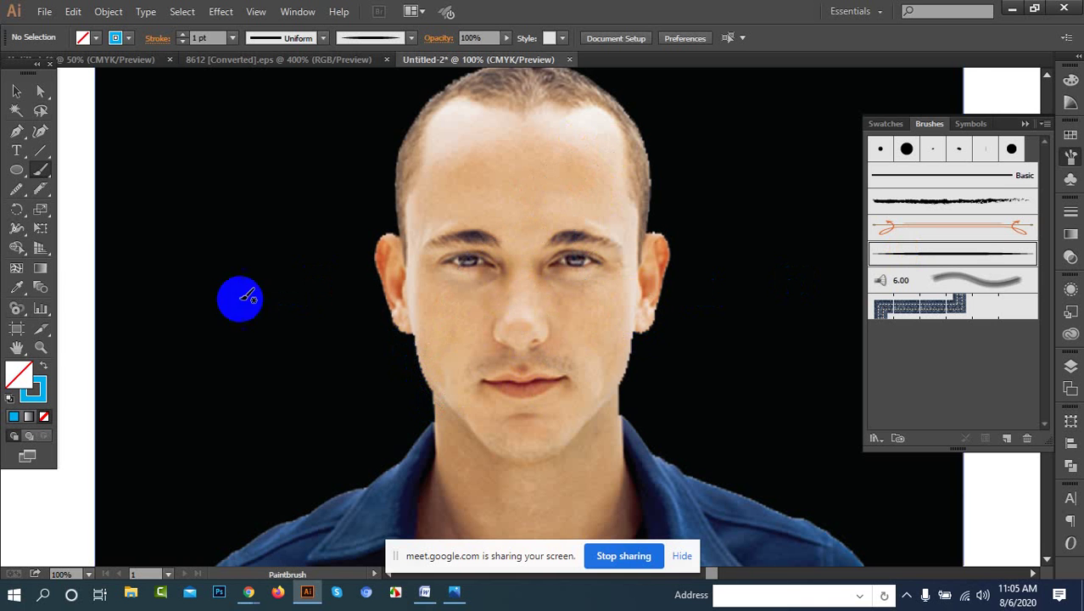
# Step: Set the Paintbrush tool's Fidelity to full Smooth and reduce the Within distance for editing selected paths
pyautogui.doubleClick(41, 167)
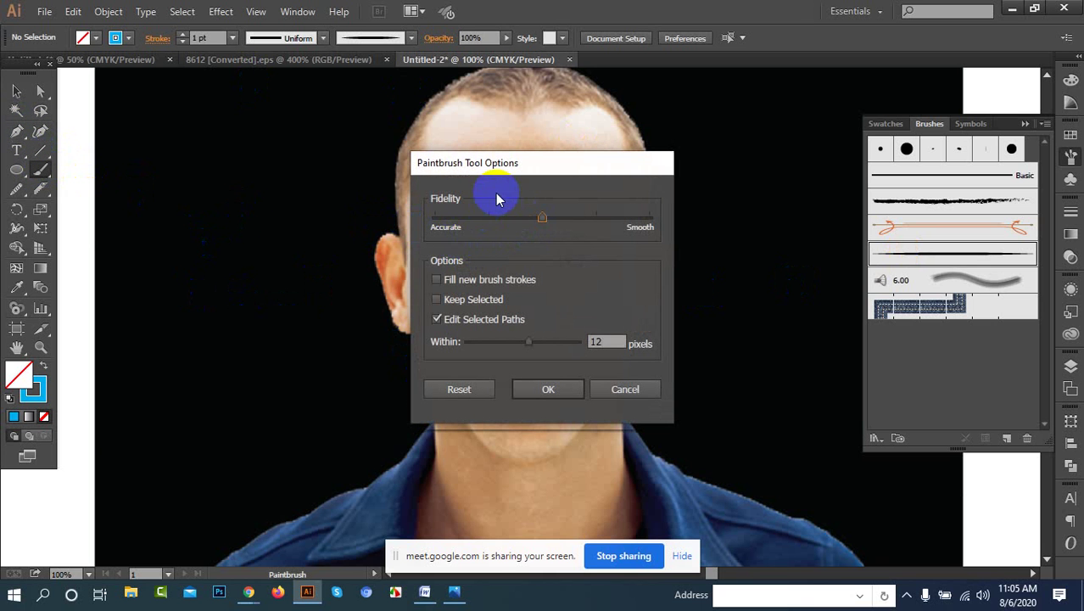
pyautogui.moveTo(540, 216); pyautogui.dragTo(533, 237)
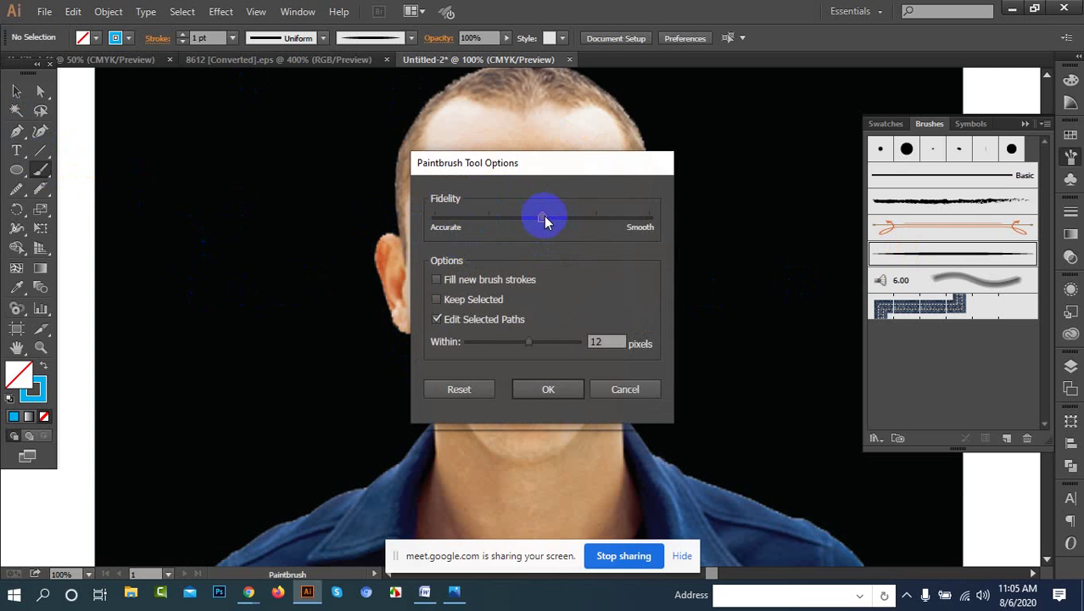
pyautogui.click(566, 221)
pyautogui.moveTo(567, 223); pyautogui.dragTo(658, 231)
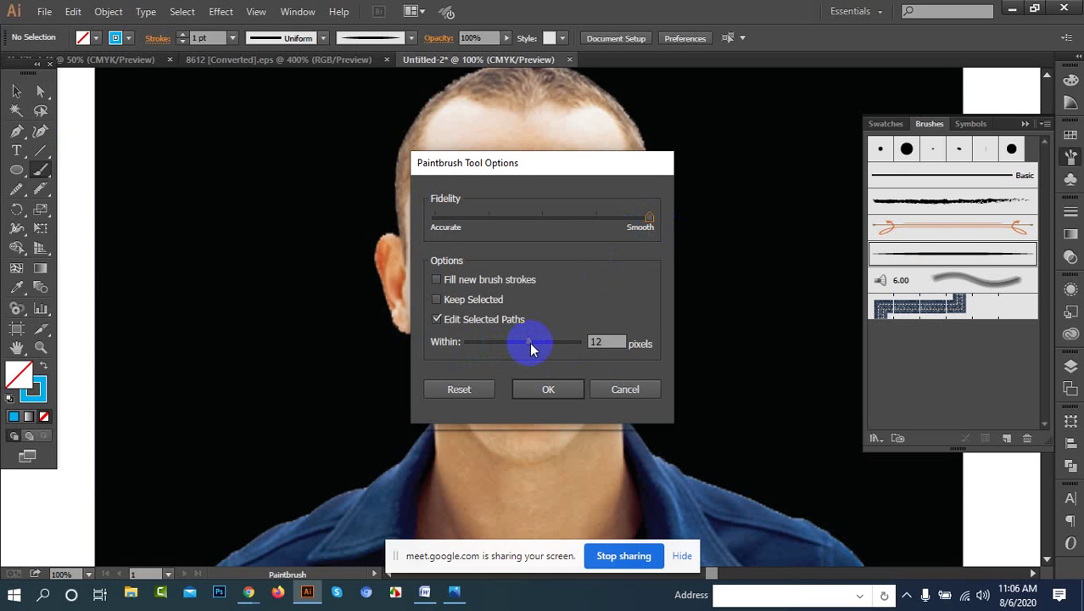
pyautogui.moveTo(530, 339); pyautogui.dragTo(501, 355)
pyautogui.click(542, 391)
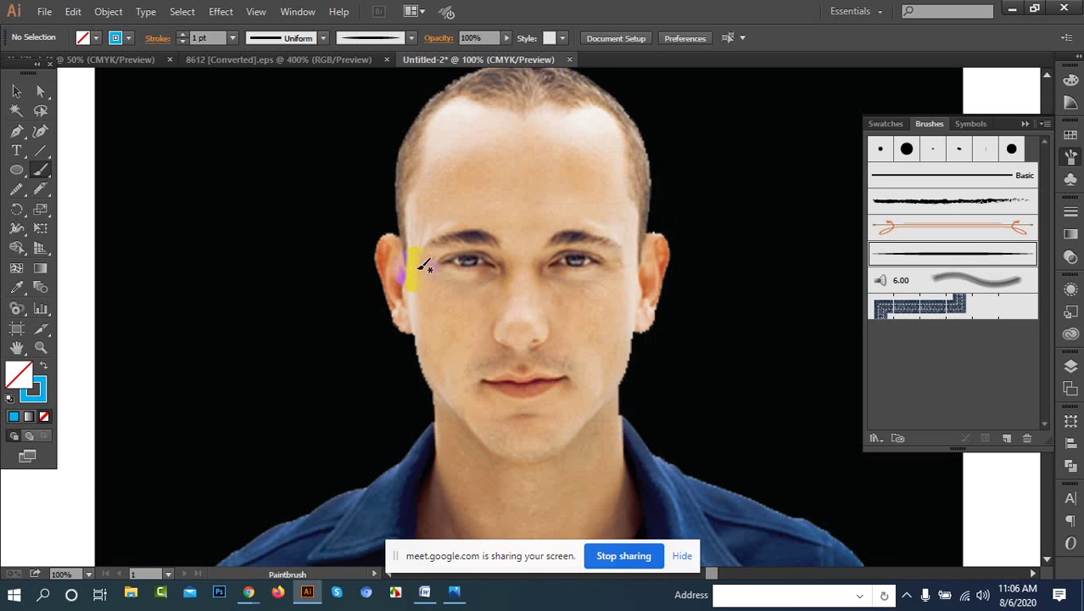
# Step: Paint tapered brush strokes along the upper and lower eyelids of the eye on the photo's left side
pyautogui.scroll(2, 477, 253)
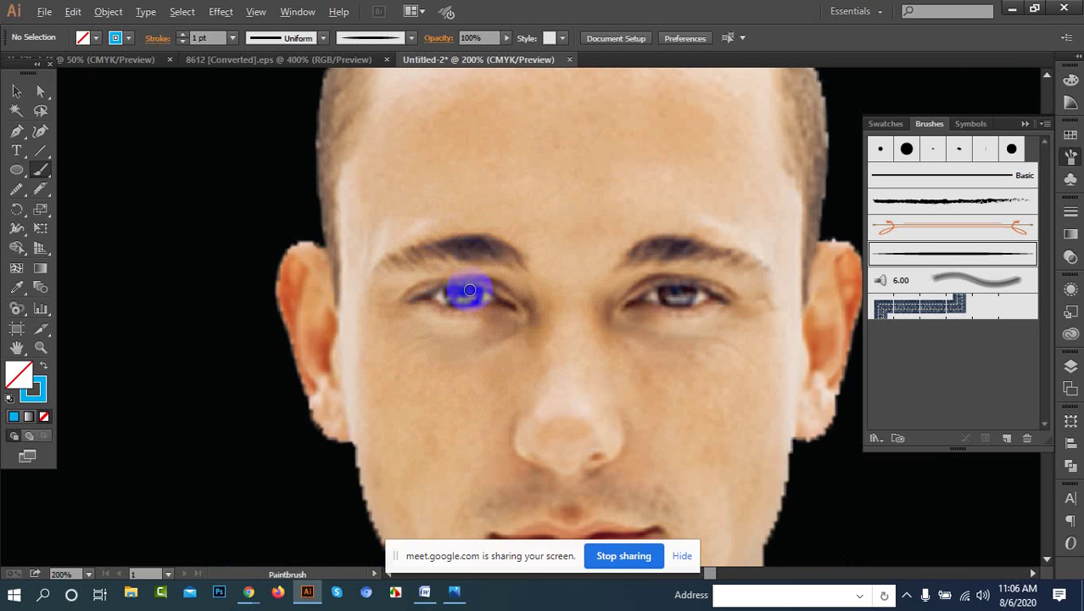
pyautogui.scroll(2, 475, 287)
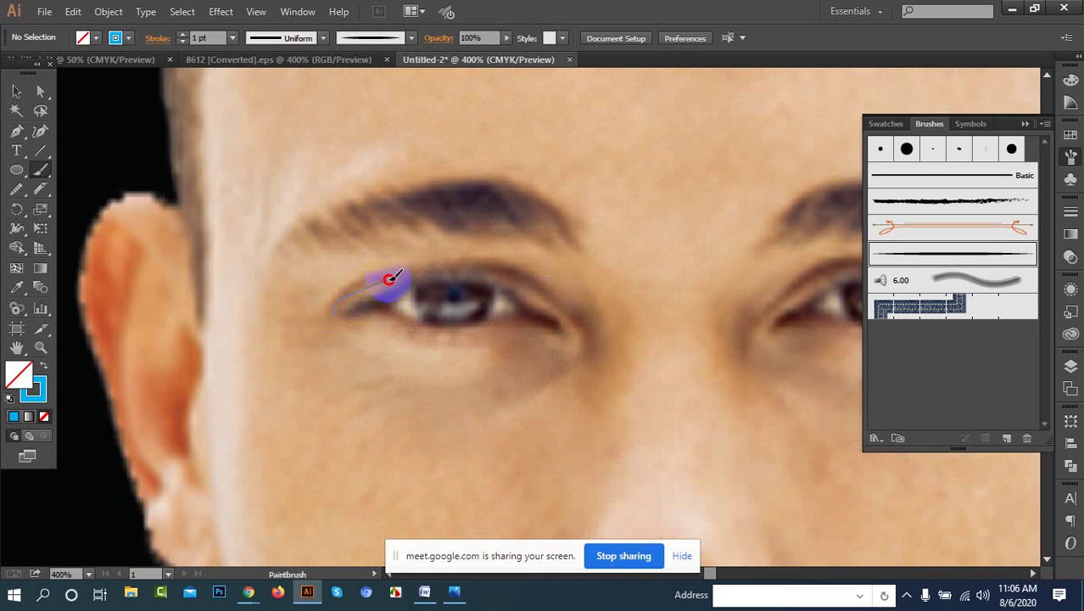
pyautogui.moveTo(417, 272)
pyautogui.mouseDown()
pyautogui.moveTo(482, 271)
pyautogui.moveTo(568, 317)
pyautogui.mouseUp()
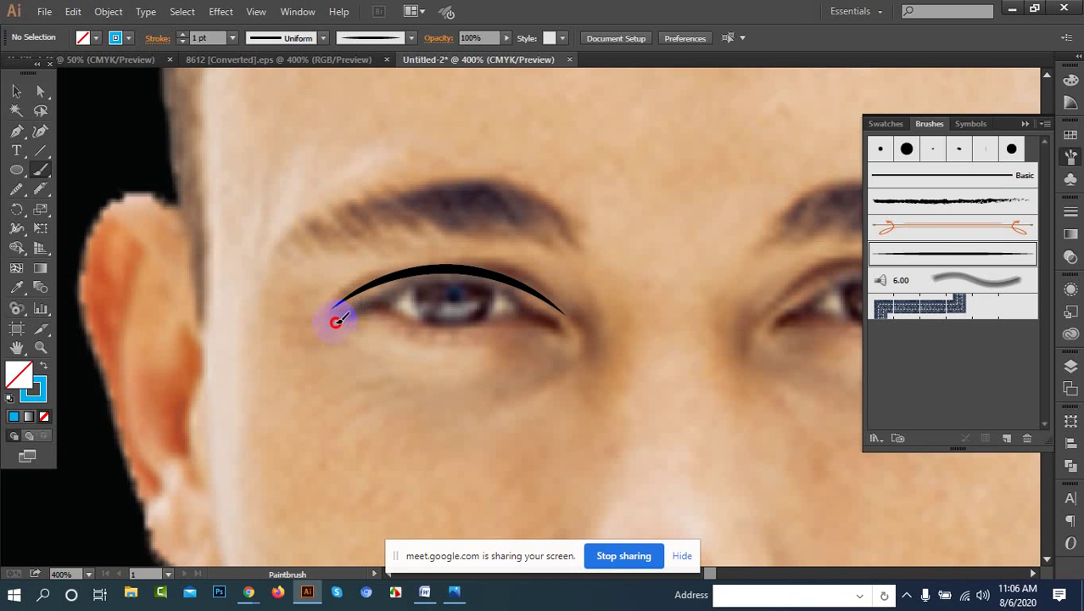
pyautogui.moveTo(464, 340)
pyautogui.mouseDown()
pyautogui.moveTo(514, 339)
pyautogui.moveTo(566, 318)
pyautogui.mouseUp()
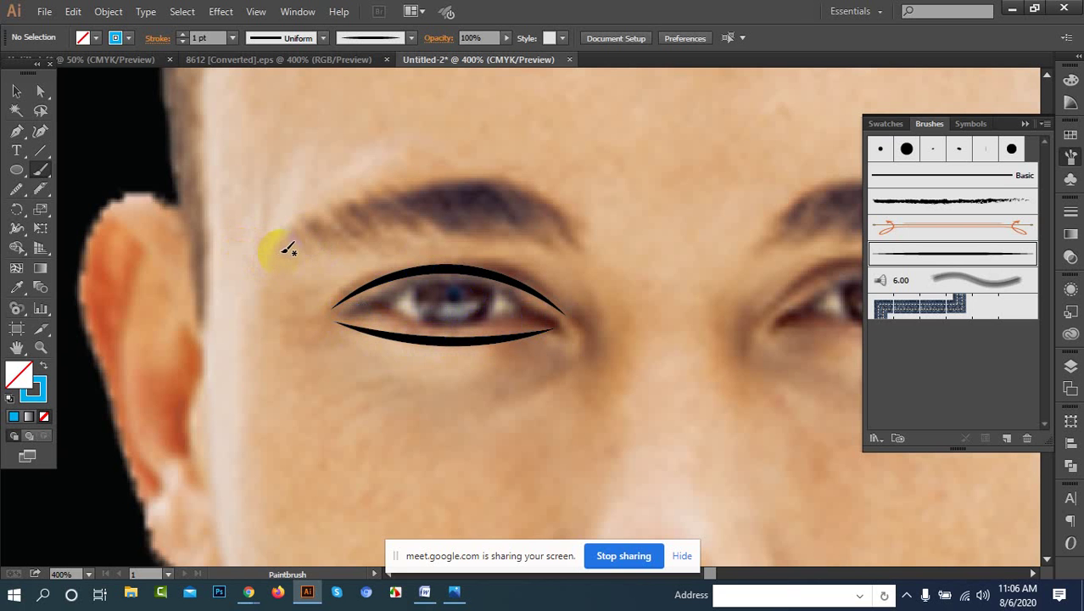
# Step: Paint a long tapered stroke along the eyebrow above the traced eye and add short hair strokes along it
pyautogui.moveTo(281, 246)
pyautogui.mouseDown()
pyautogui.moveTo(440, 203)
pyautogui.moveTo(486, 203)
pyautogui.moveTo(573, 236)
pyautogui.mouseUp()
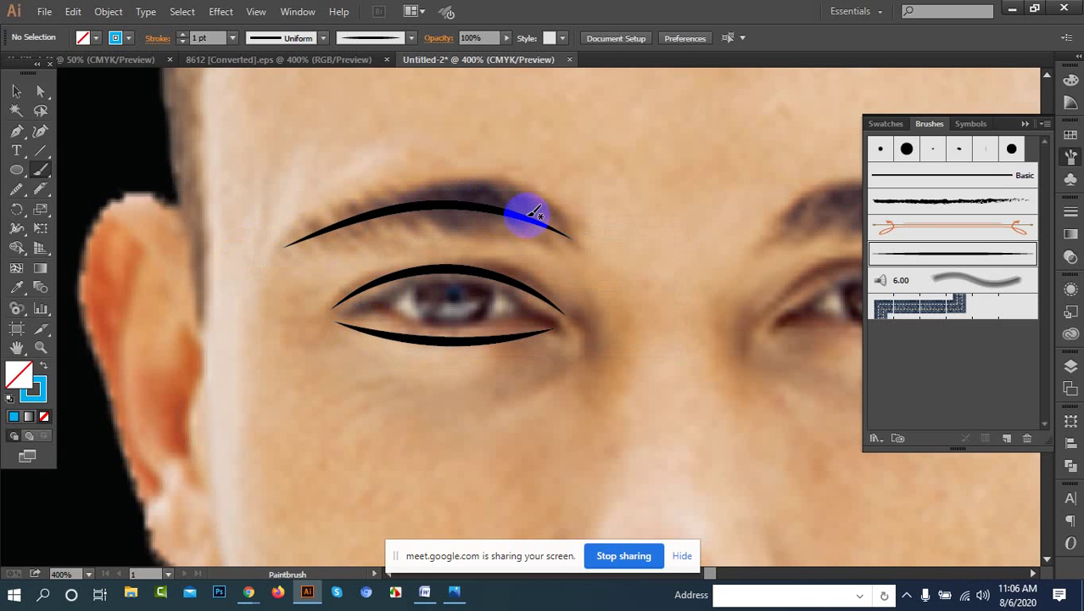
pyautogui.moveTo(522, 213)
pyautogui.mouseDown()
pyautogui.moveTo(490, 186)
pyautogui.moveTo(482, 208)
pyautogui.moveTo(435, 203)
pyautogui.moveTo(423, 188)
pyautogui.moveTo(448, 207)
pyautogui.moveTo(374, 203)
pyautogui.moveTo(381, 212)
pyautogui.moveTo(350, 200)
pyautogui.moveTo(362, 212)
pyautogui.moveTo(339, 209)
pyautogui.moveTo(346, 222)
pyautogui.moveTo(332, 215)
pyautogui.moveTo(323, 226)
pyautogui.moveTo(334, 223)
pyautogui.moveTo(295, 218)
pyautogui.mouseUp()
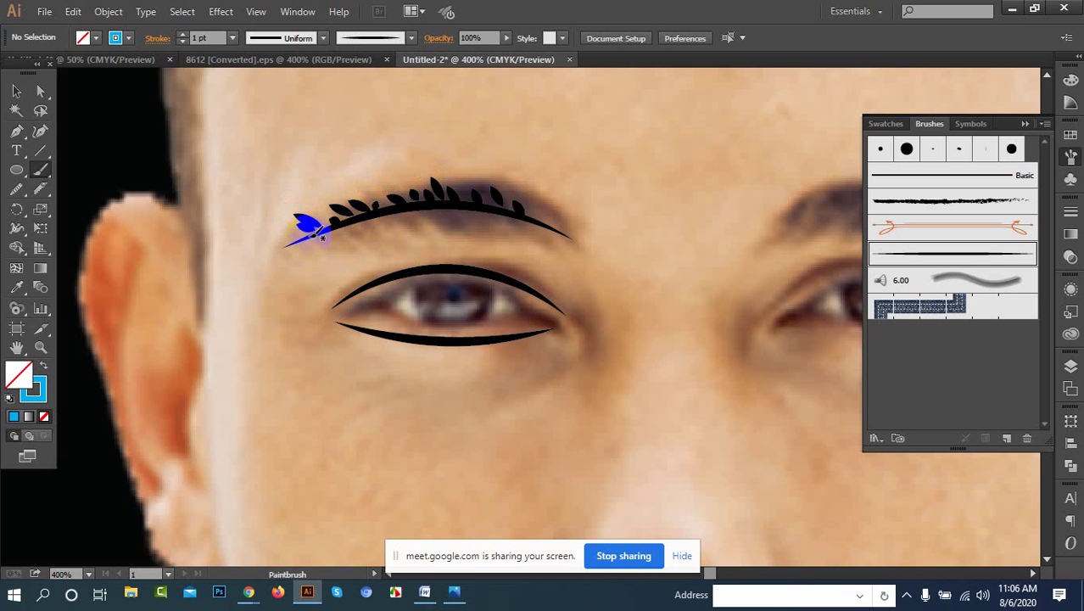
pyautogui.moveTo(349, 223)
pyautogui.mouseDown()
pyautogui.moveTo(328, 210)
pyautogui.moveTo(367, 186)
pyautogui.mouseUp()
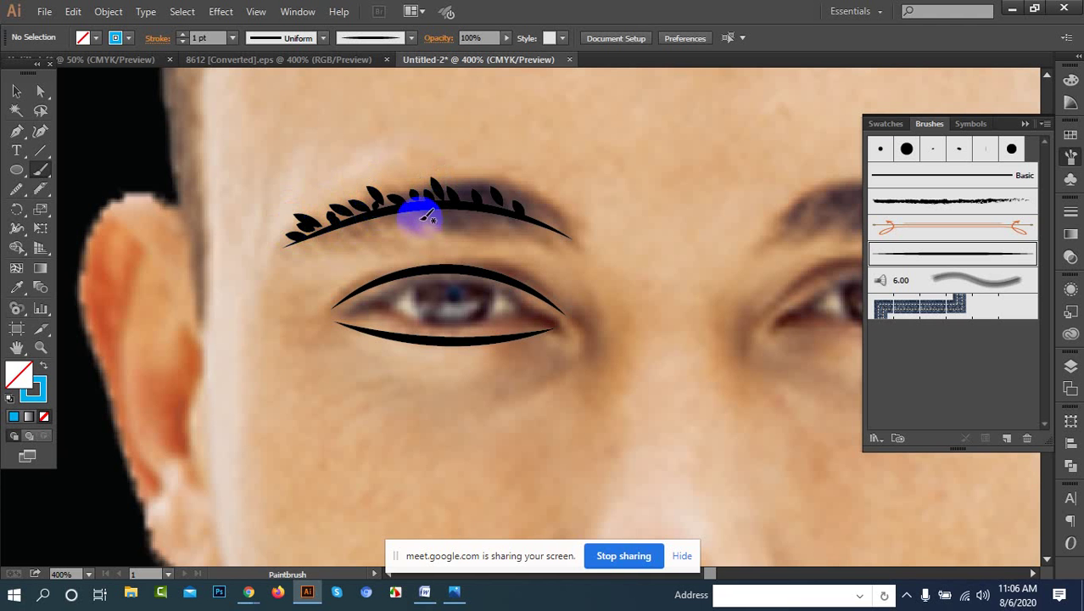
pyautogui.click(17, 90)
pyautogui.scroll(-2, 421, 188)
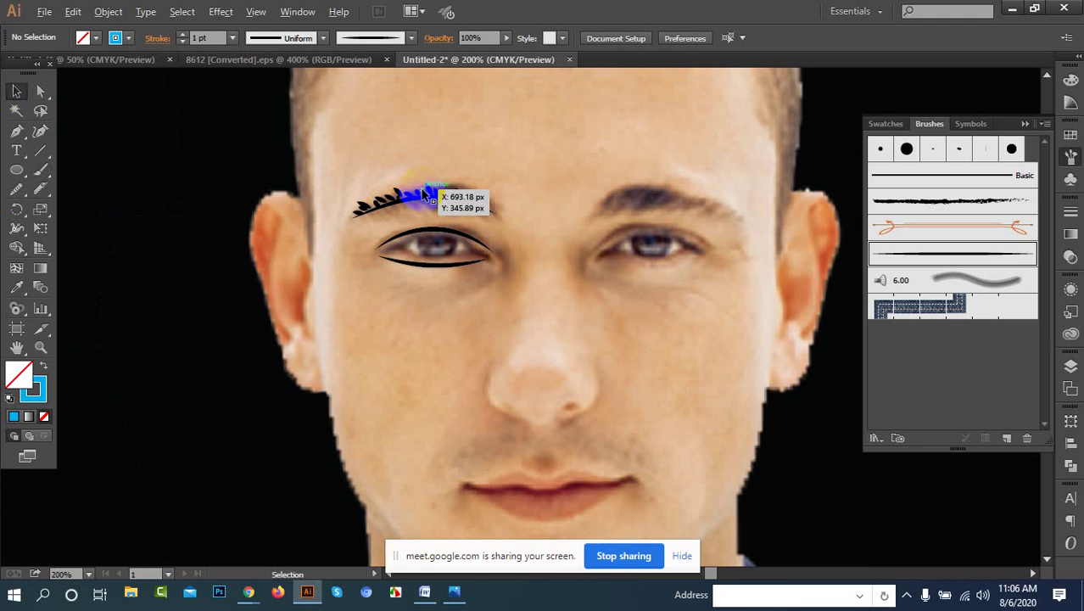
pyautogui.moveTo(387, 162); pyautogui.dragTo(501, 274)
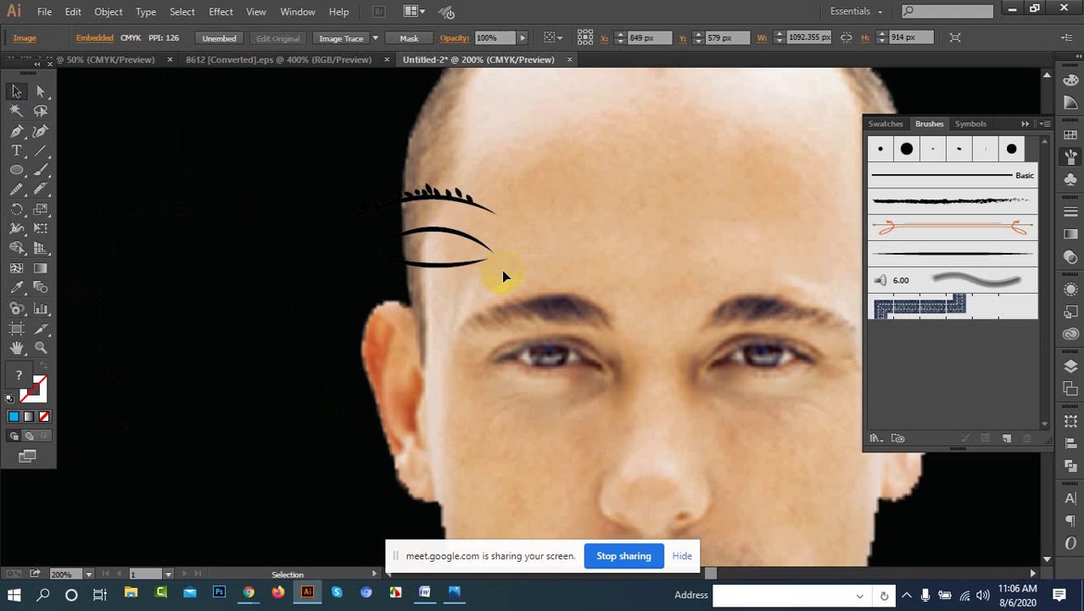
pyautogui.hotkey('ctrl', 'z')
pyautogui.scroll(-1, 519, 258)
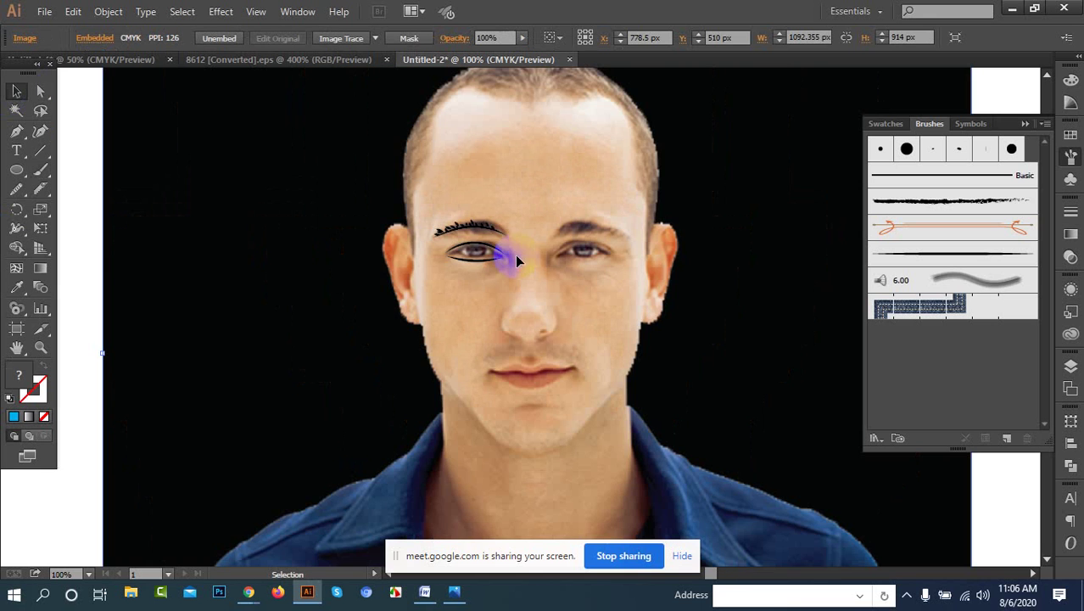
pyautogui.moveTo(515, 255); pyautogui.dragTo(468, 231)
pyautogui.click(468, 240)
pyautogui.press('Delete')
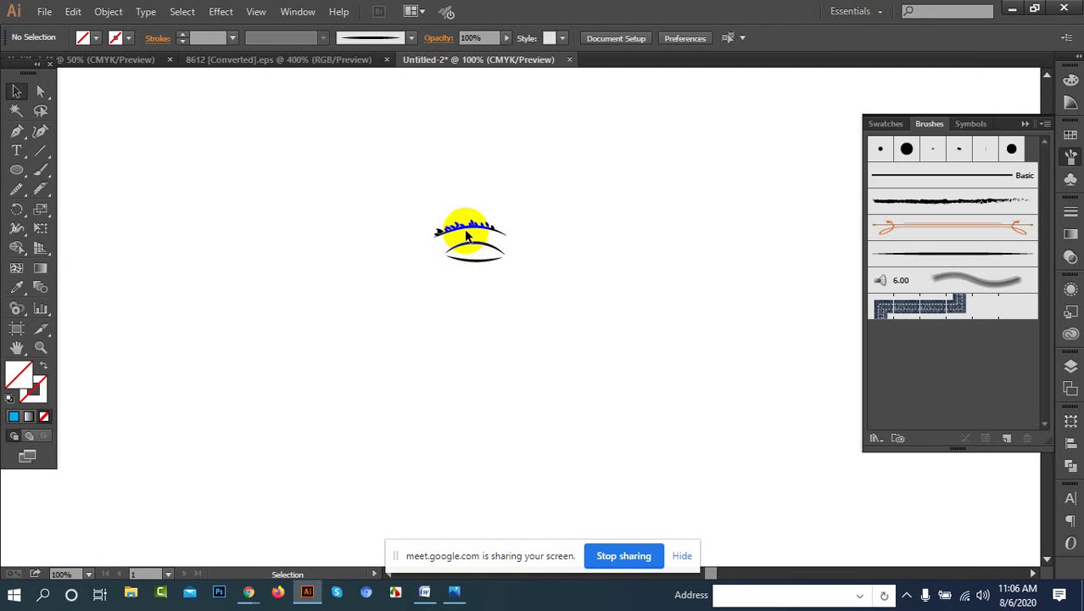
pyautogui.hotkey('ctrl', 'z')
# Step: Delete all the brush strokes over the eye and eyebrow, selecting the remaining matching ones with the Magic Wand
pyautogui.click(465, 232)
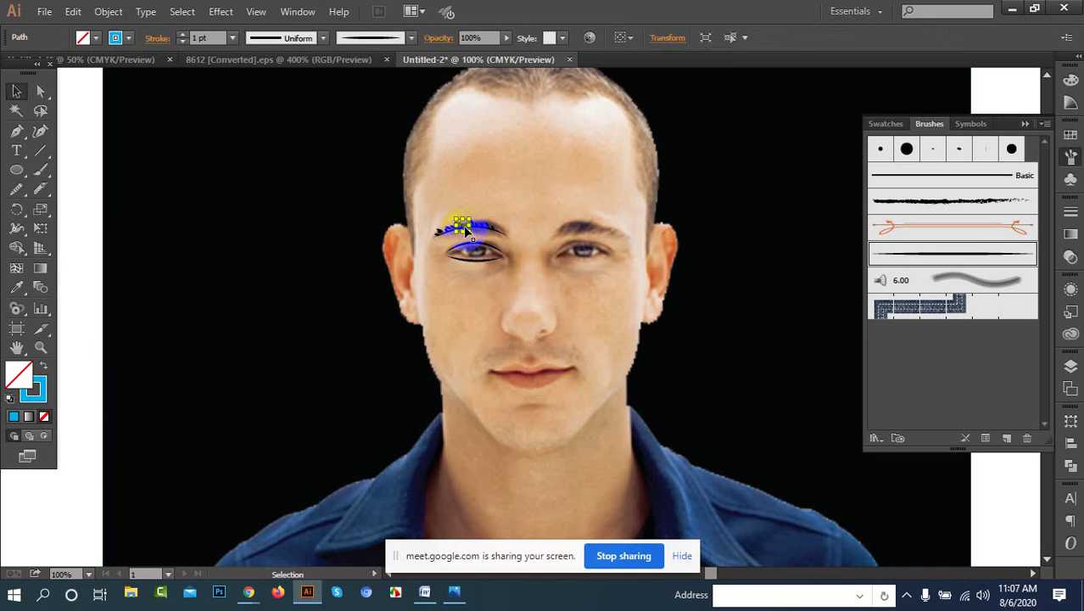
pyautogui.press('Delete')
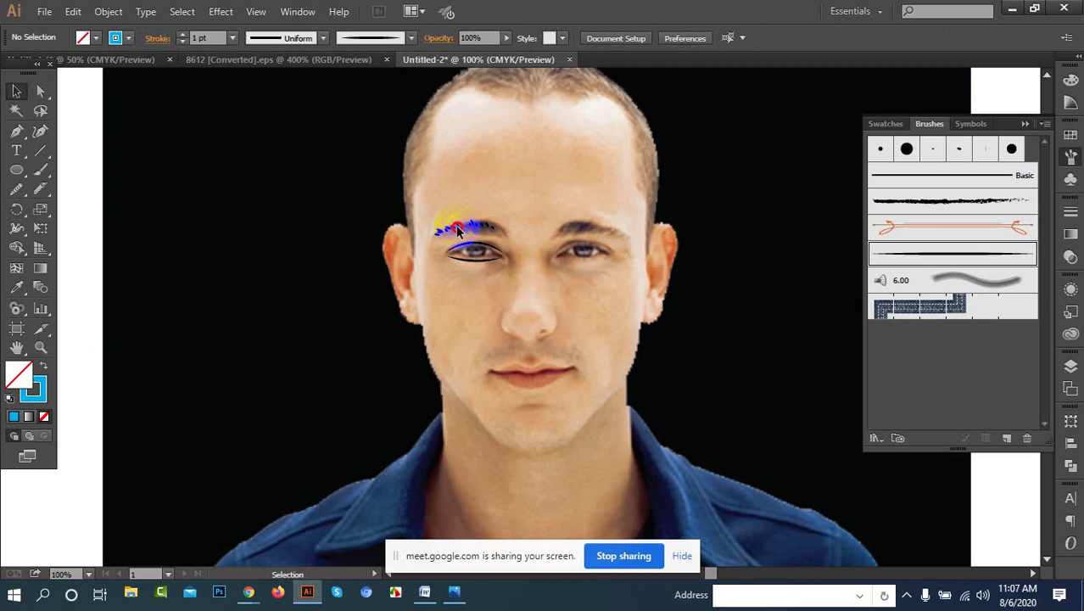
pyautogui.click(457, 226)
pyautogui.press('Delete')
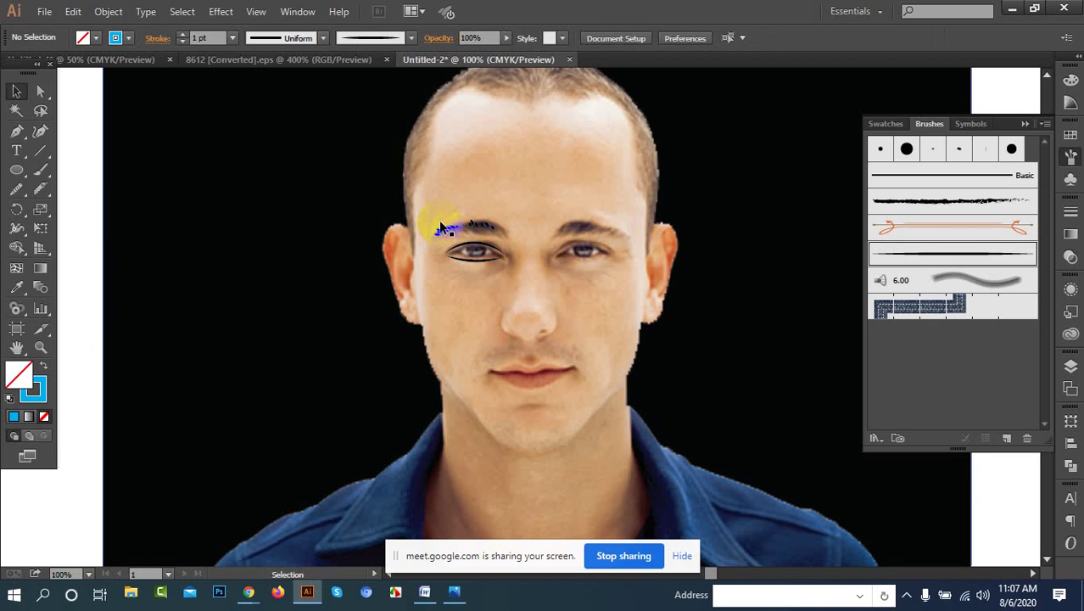
pyautogui.click(447, 228)
pyautogui.press('Delete')
pyautogui.click(16, 111)
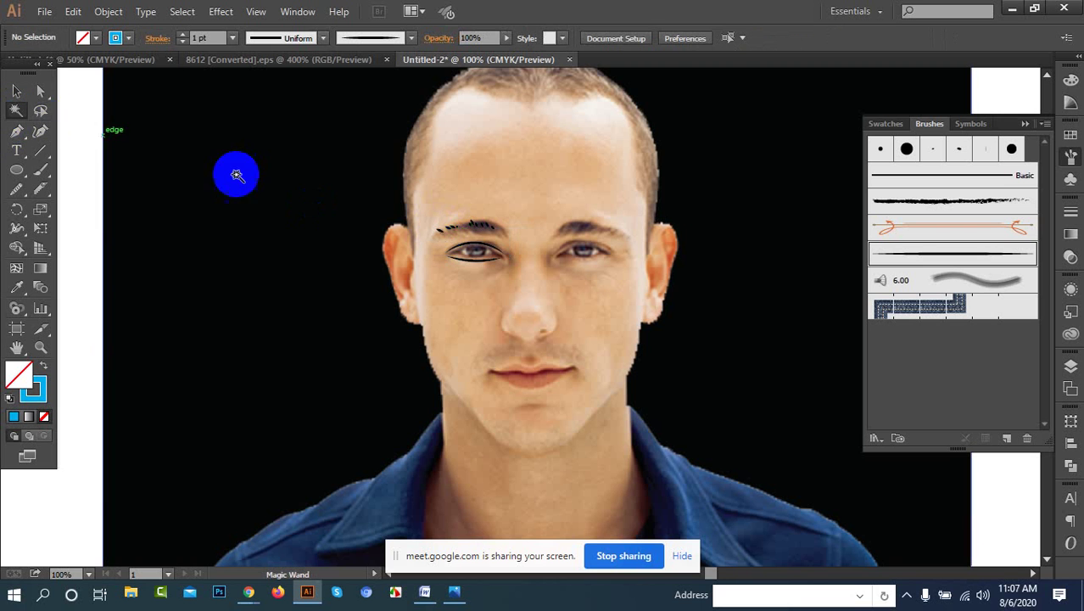
pyautogui.click(458, 228)
pyautogui.press('Delete')
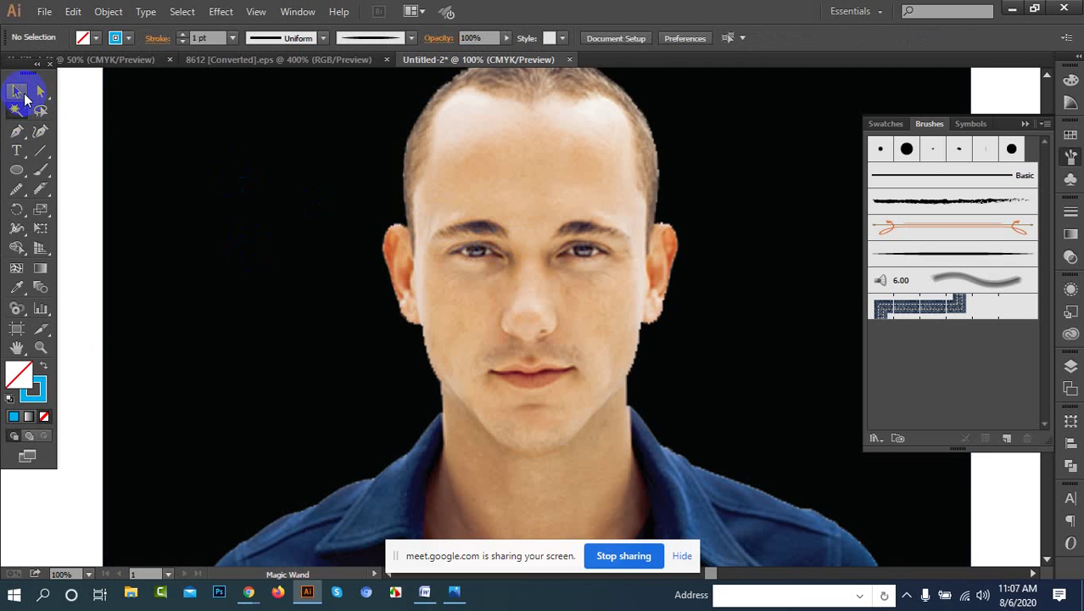
# Step: Draw a curved two-point Pen path along the upper eyelid of the eye on the photo's left side
pyautogui.click(21, 93)
pyautogui.moveTo(16, 132); pyautogui.dragTo(75, 131)
pyautogui.scroll(2, 551, 265)
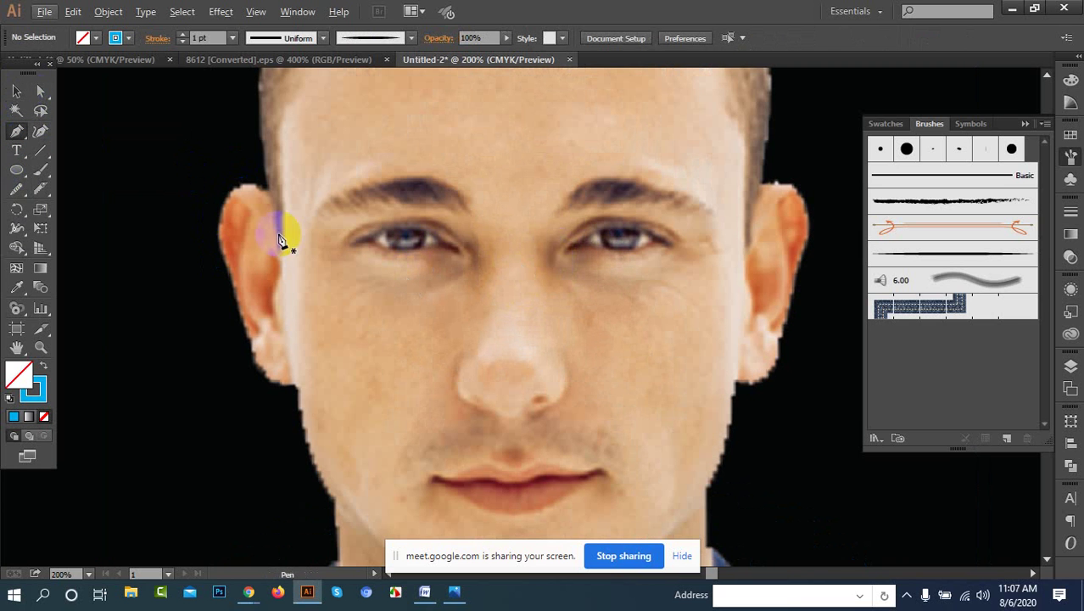
pyautogui.click(345, 246)
pyautogui.moveTo(457, 245); pyautogui.dragTo(512, 295)
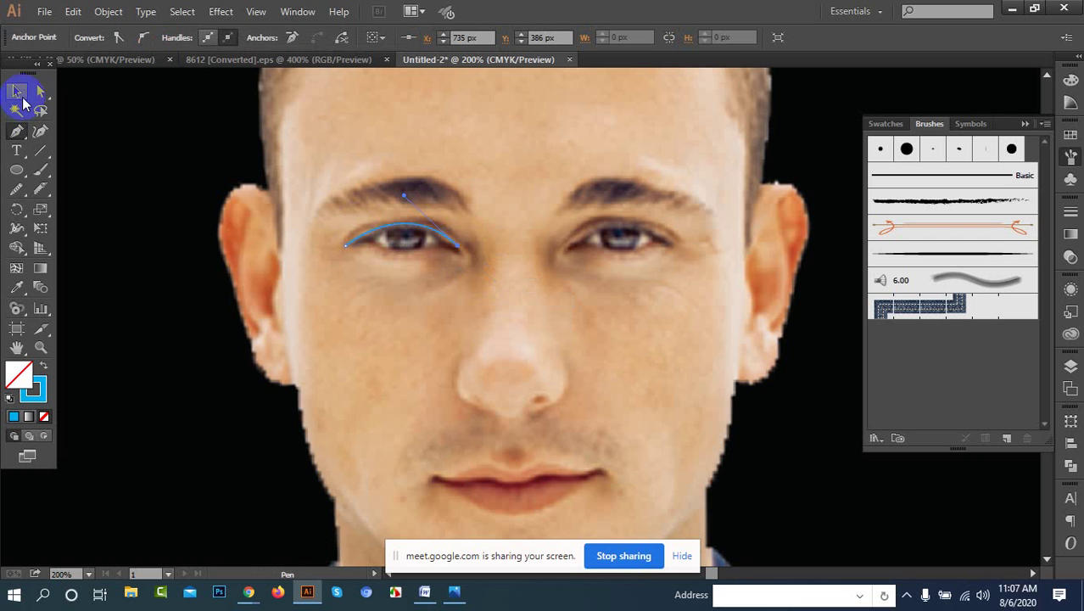
# Step: Give the upper eyelid path a 2 pt black stroke with the elliptical tapered width profile
pyautogui.click(18, 92)
pyautogui.click(397, 223)
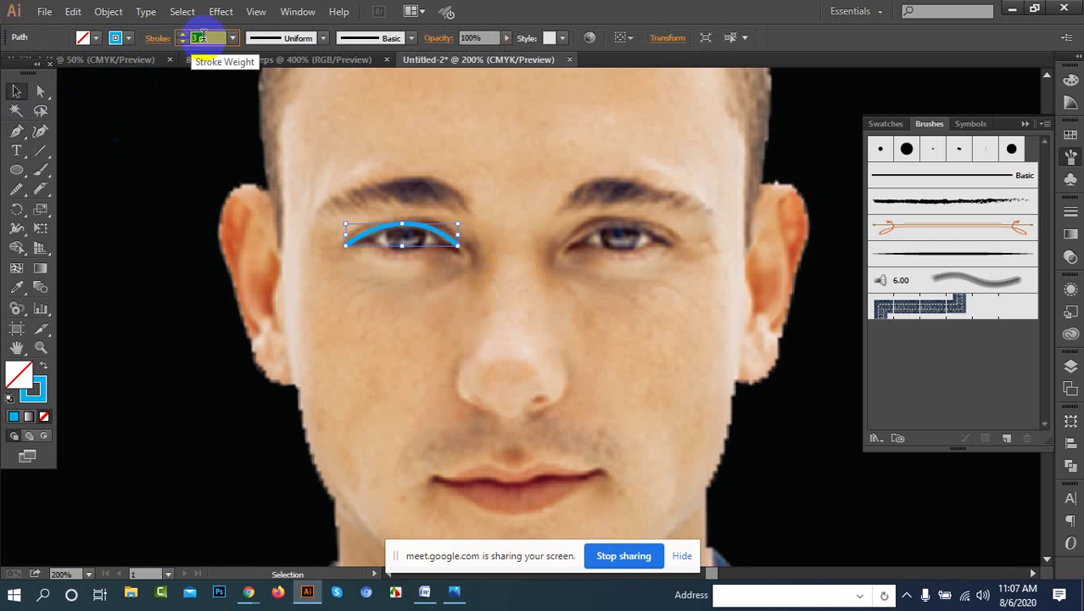
pyautogui.click(117, 38)
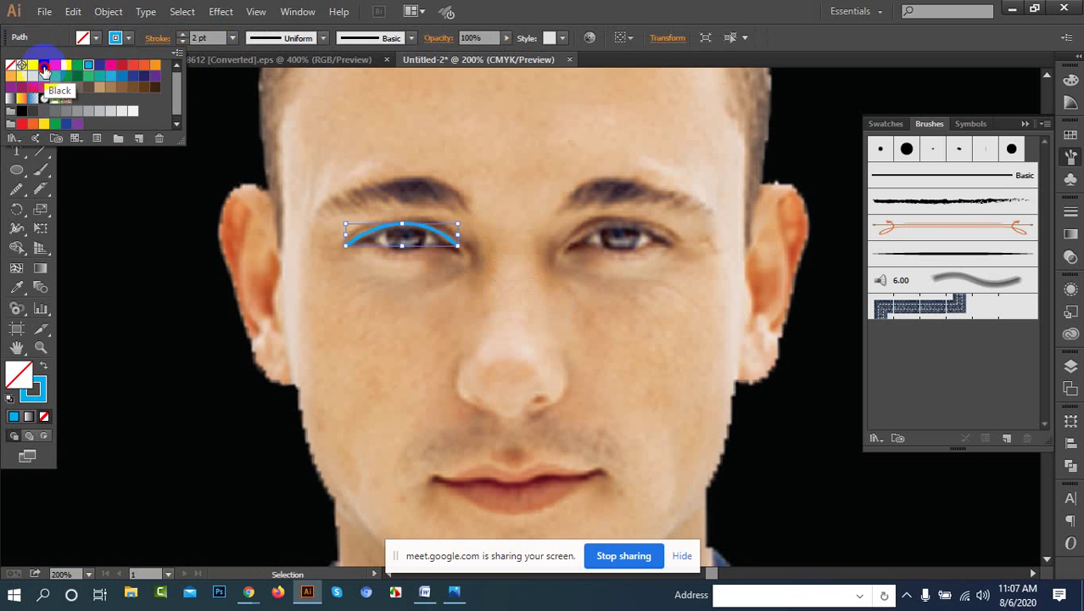
pyautogui.click(43, 65)
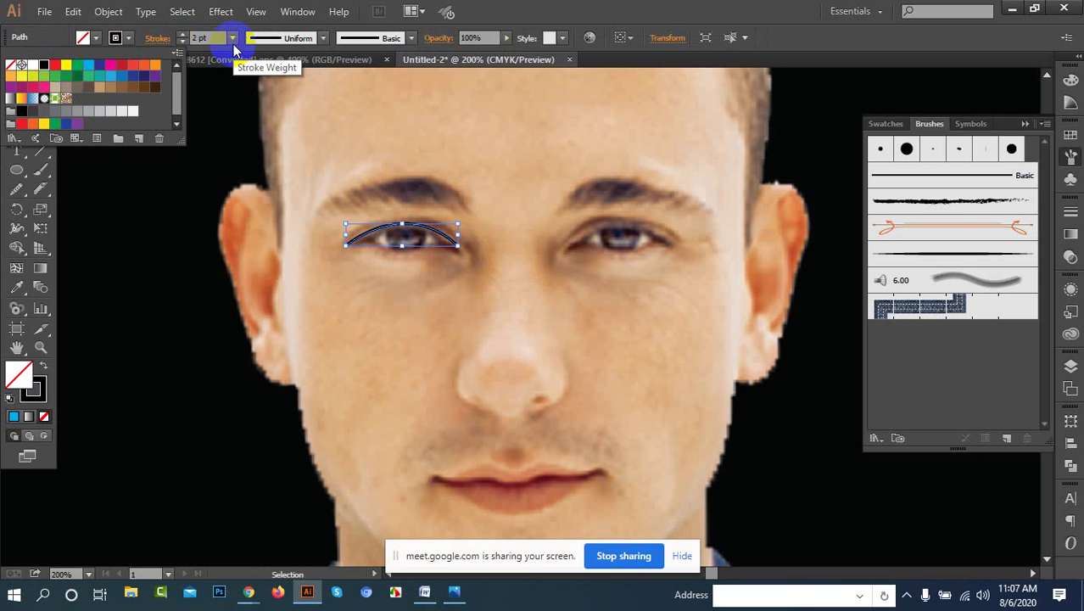
pyautogui.click(324, 38)
pyautogui.click(280, 90)
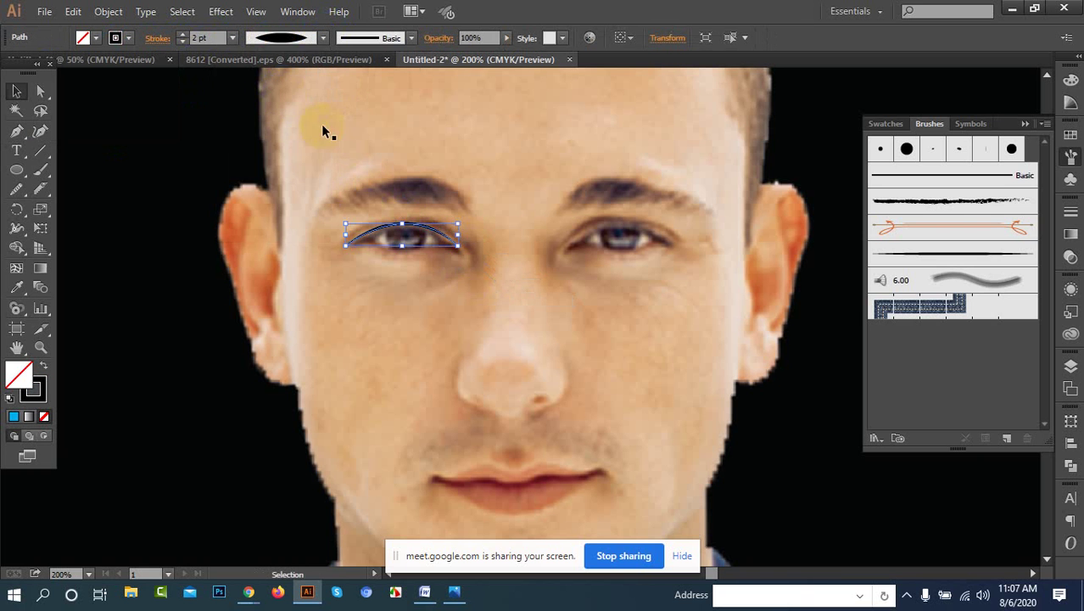
# Step: Draw a second curved Pen path along the lower eyelid of the same eye
pyautogui.click(17, 132)
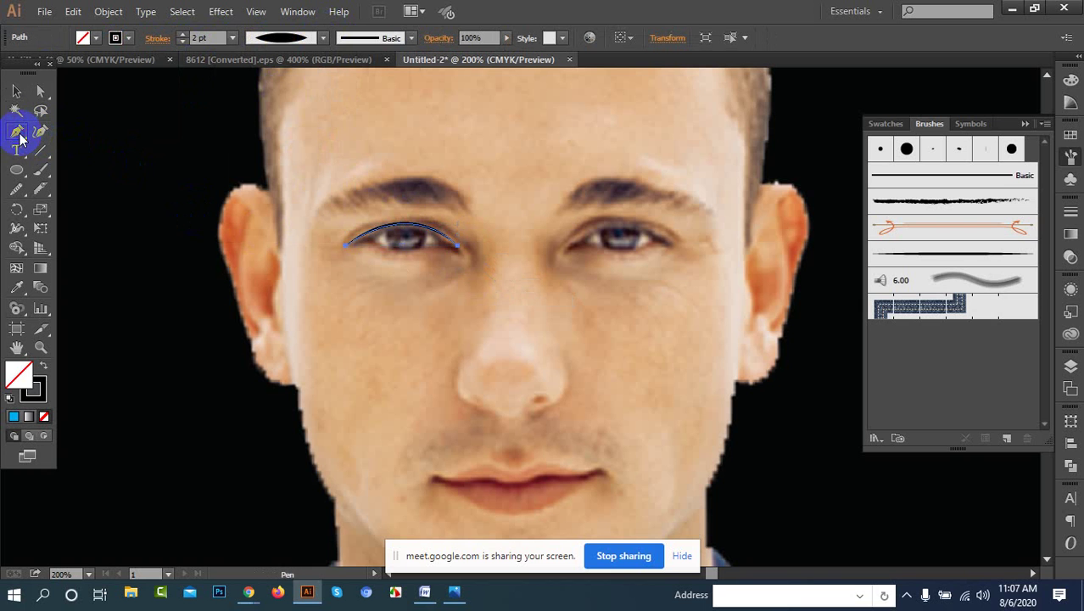
pyautogui.click(347, 252)
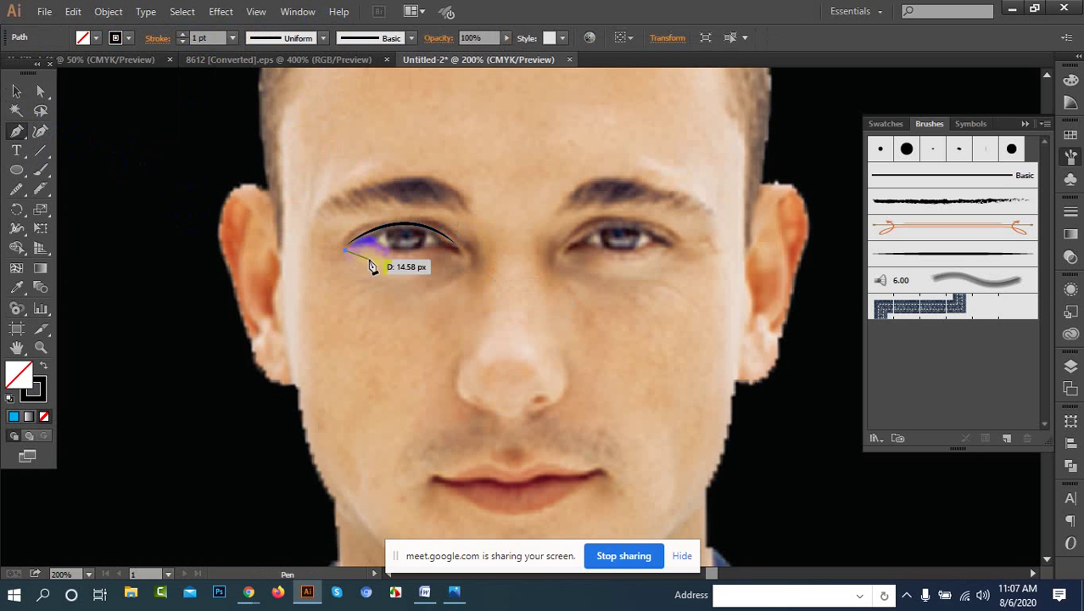
pyautogui.moveTo(459, 254); pyautogui.dragTo(509, 251)
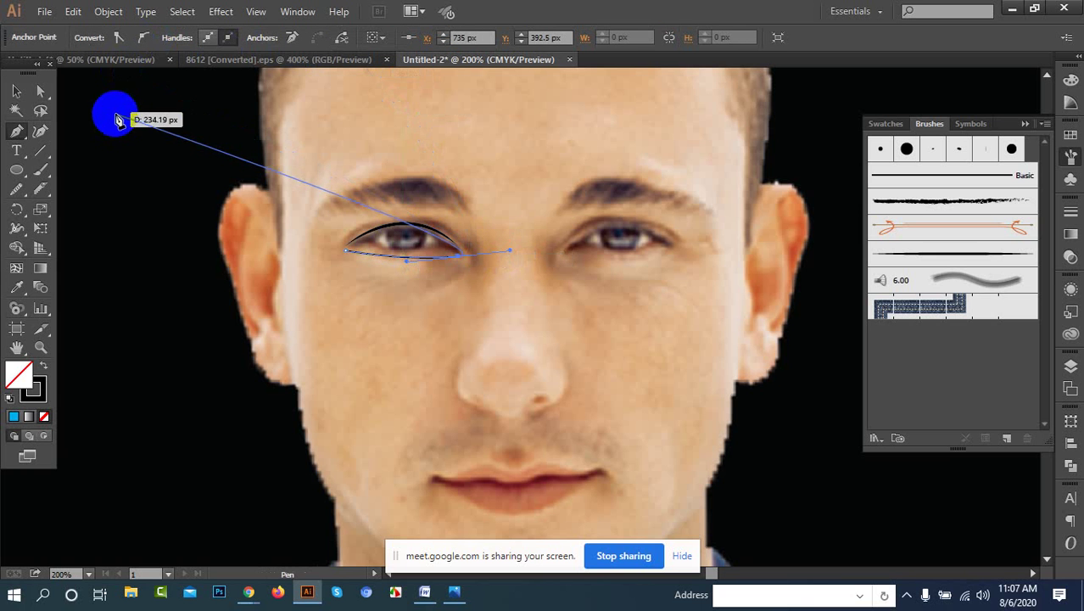
# Step: Set the lower eyelid path's stroke to 3 pt with the elliptical tapered width profile
pyautogui.click(17, 91)
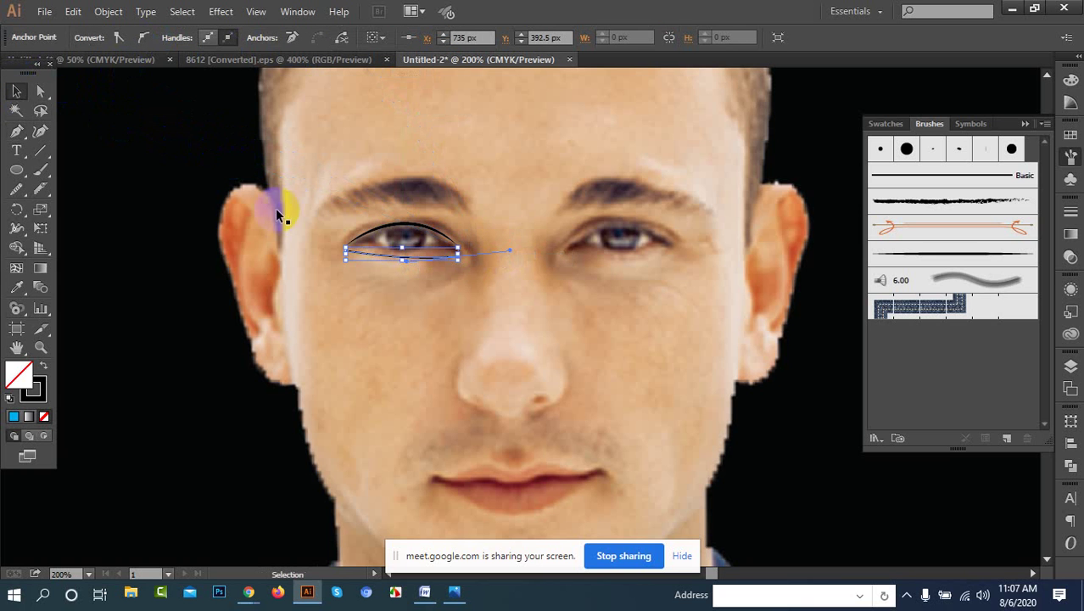
pyautogui.click(406, 252)
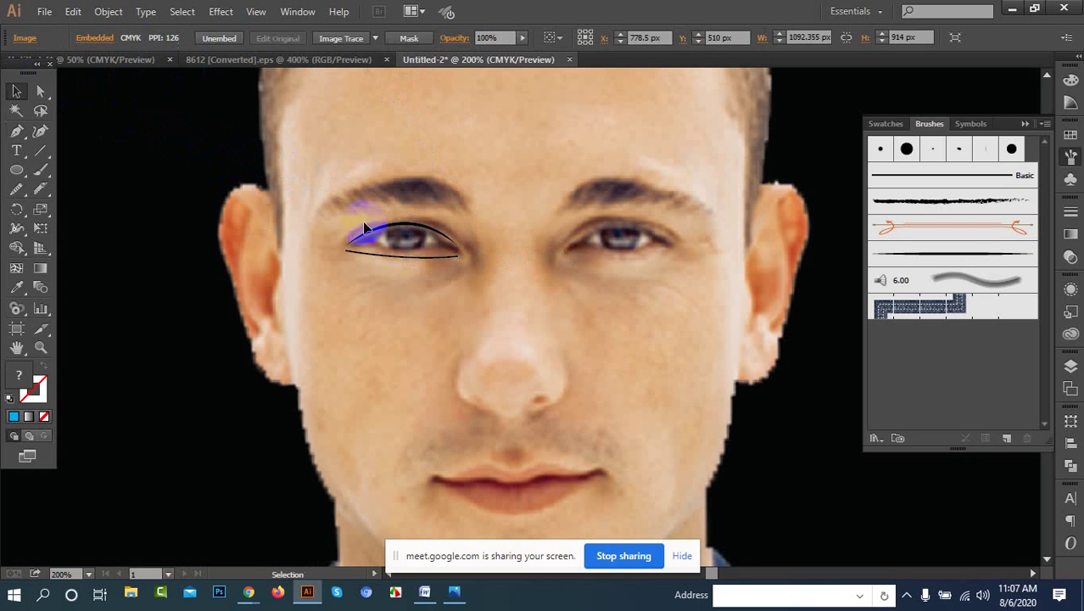
pyautogui.click(402, 258)
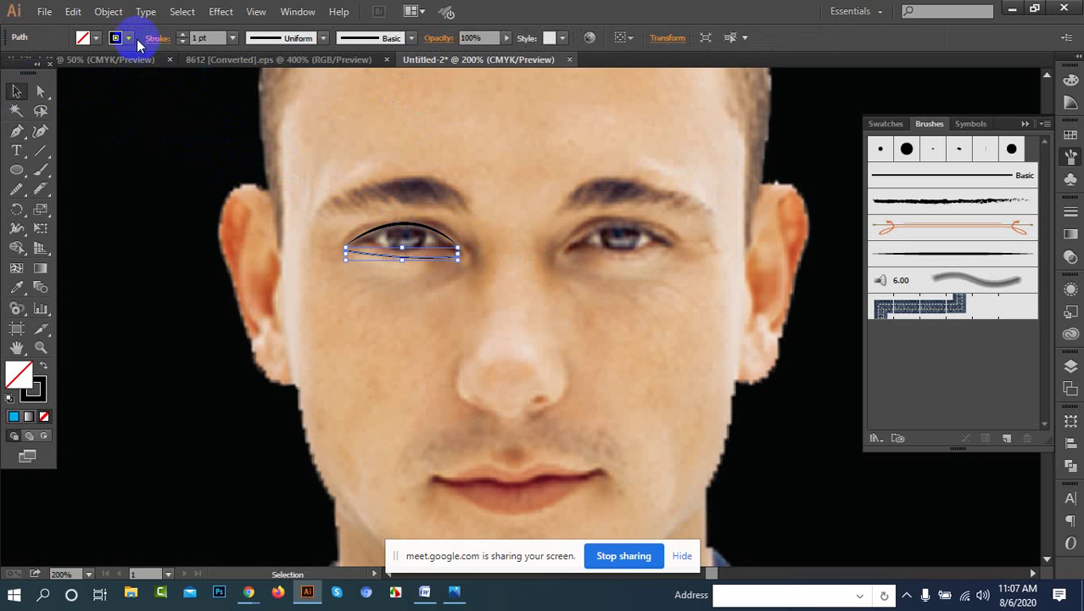
pyautogui.click(221, 37)
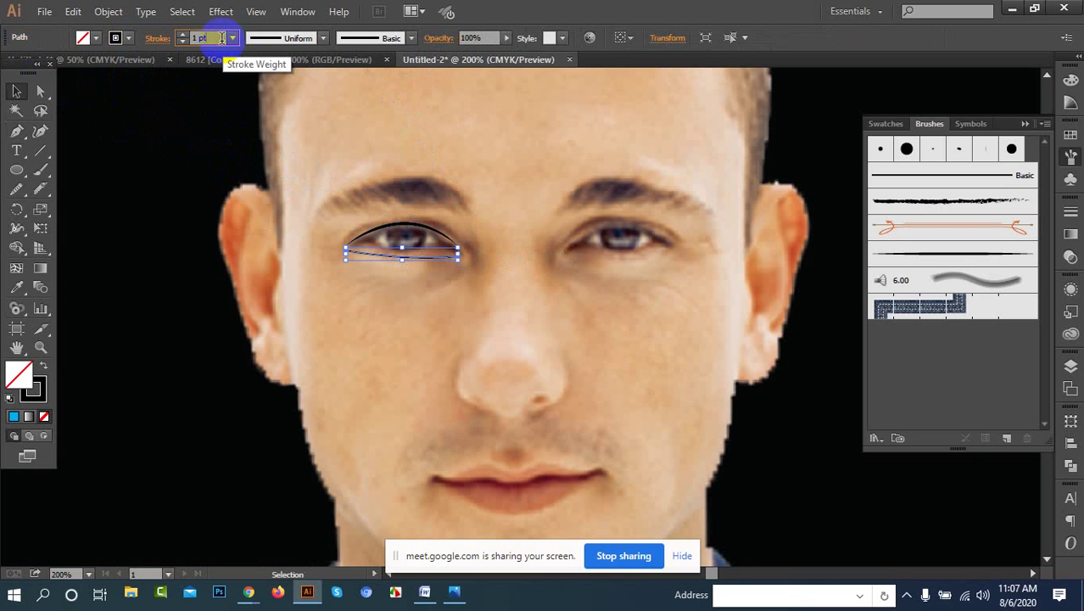
pyautogui.click(323, 37)
pyautogui.click(288, 88)
pyautogui.click(212, 210)
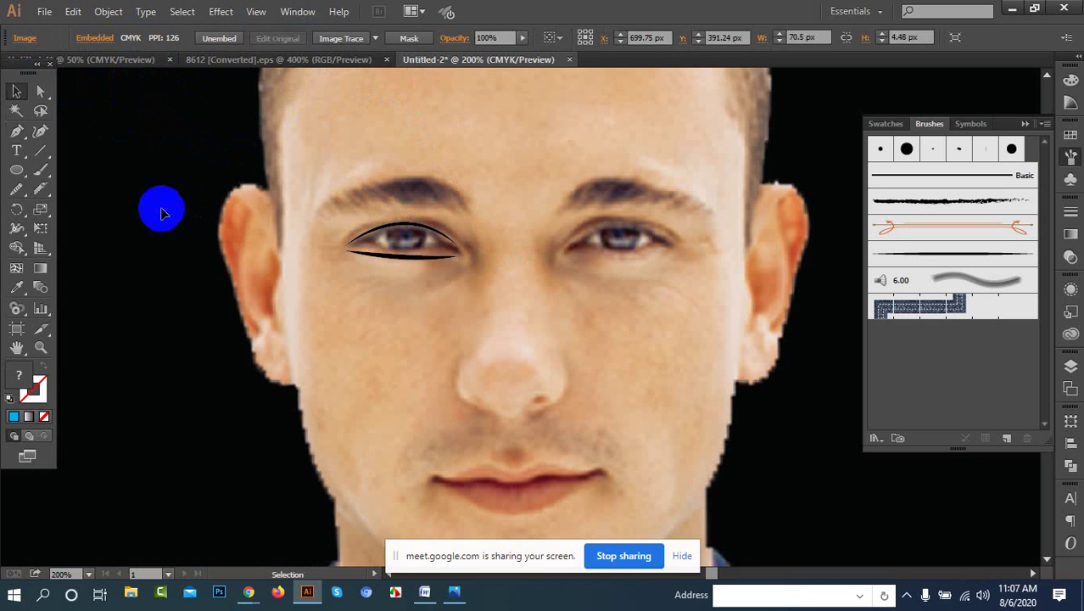
pyautogui.click(409, 259)
pyautogui.click(419, 234)
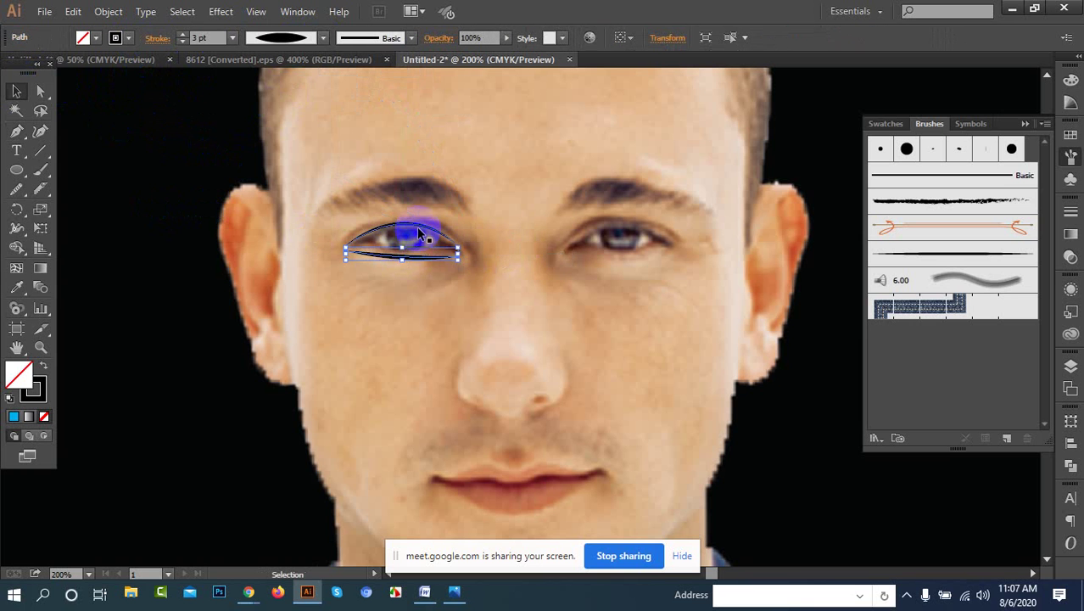
# Step: Delete the upper and lower eyelid paths on the eye at the photo's left side
pyautogui.press('Delete')
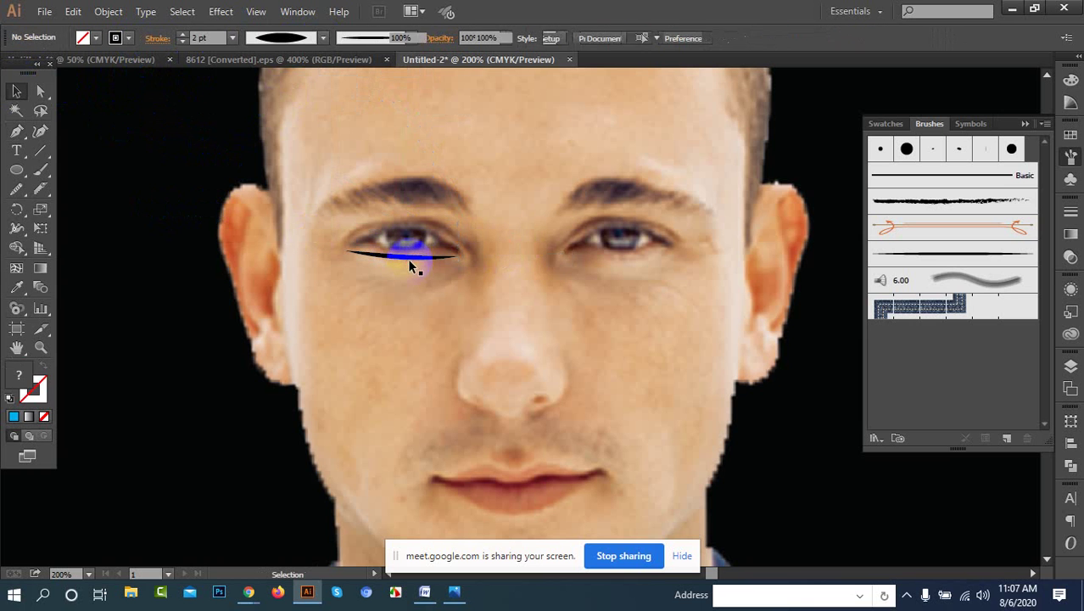
pyautogui.click(408, 257)
pyautogui.press('Delete')
pyautogui.scroll(-5, 417, 268)
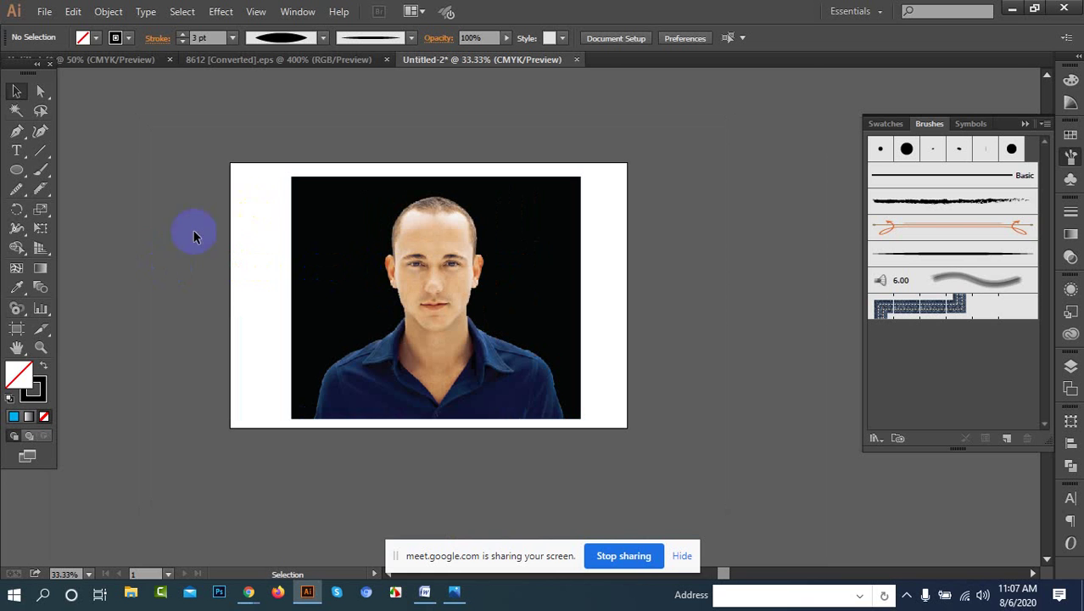
# Step: Paint the upper and lower eyelid lines of the eye on the photo's left side with the Paintbrush using Art Brush 1
pyautogui.click(950, 250)
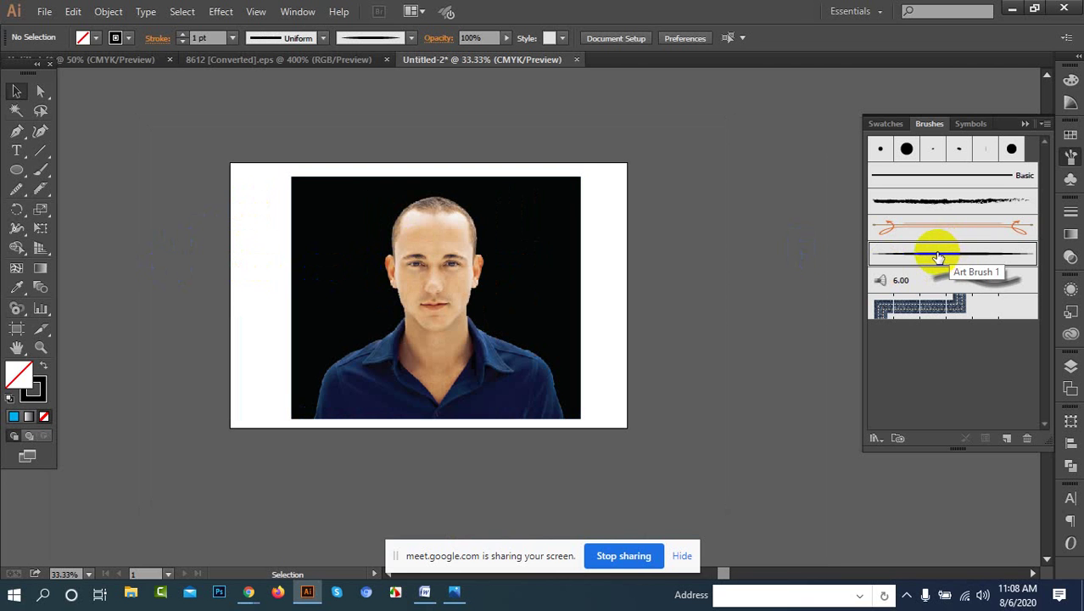
pyautogui.scroll(3, 462, 252)
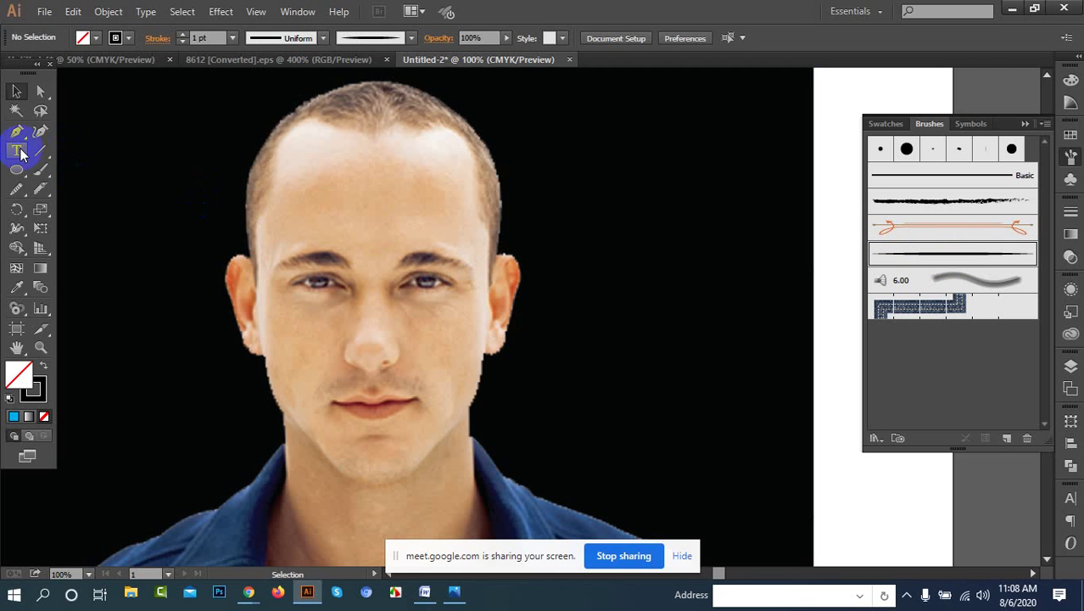
pyautogui.click(37, 167)
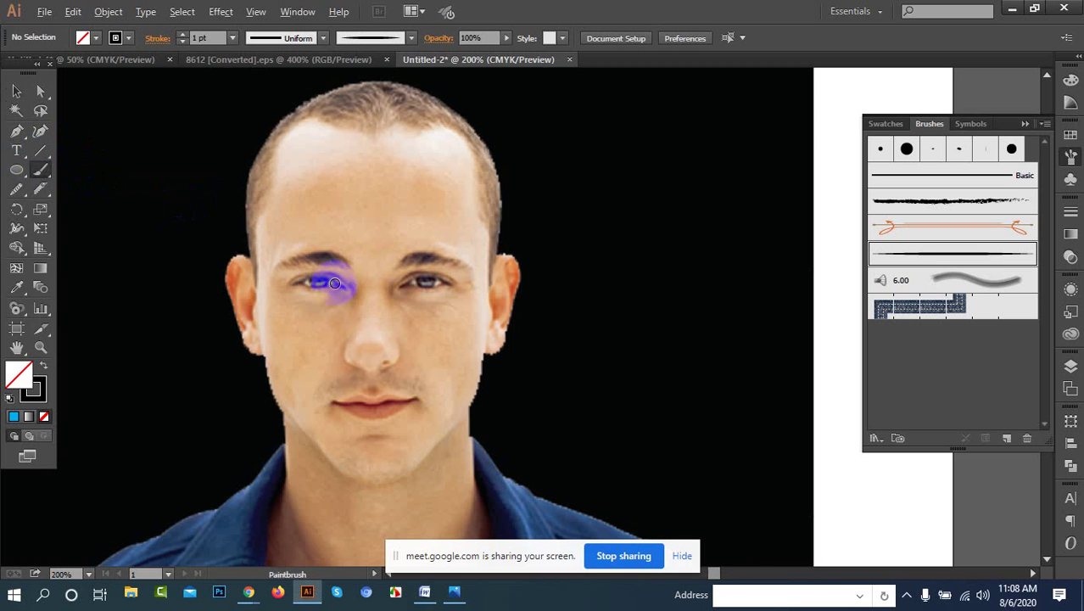
pyautogui.scroll(3, 335, 283)
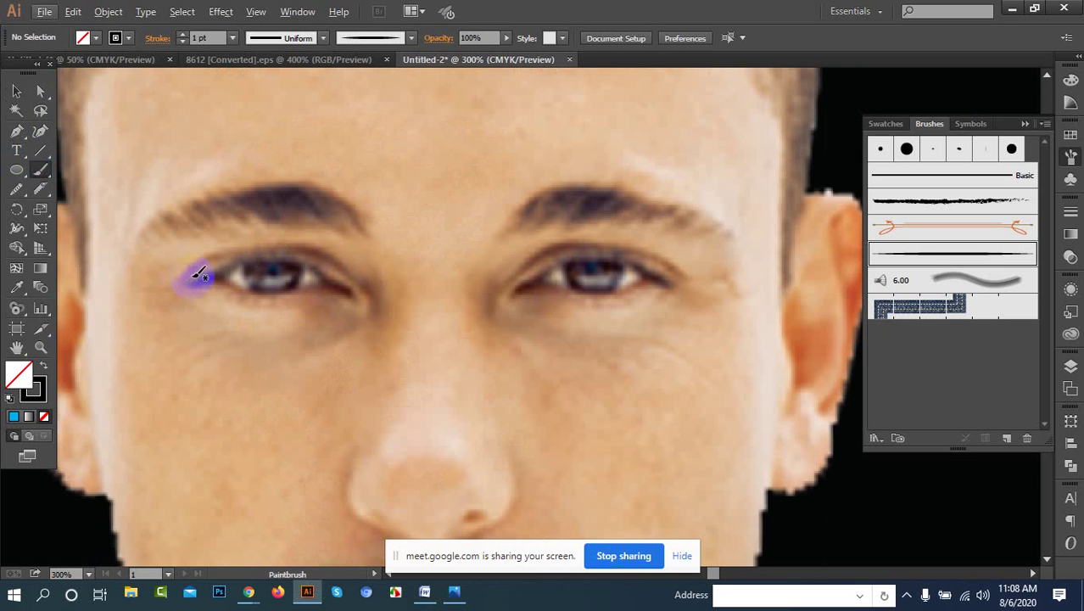
pyautogui.moveTo(208, 269)
pyautogui.mouseDown()
pyautogui.moveTo(252, 252)
pyautogui.moveTo(303, 252)
pyautogui.moveTo(354, 279)
pyautogui.mouseUp()
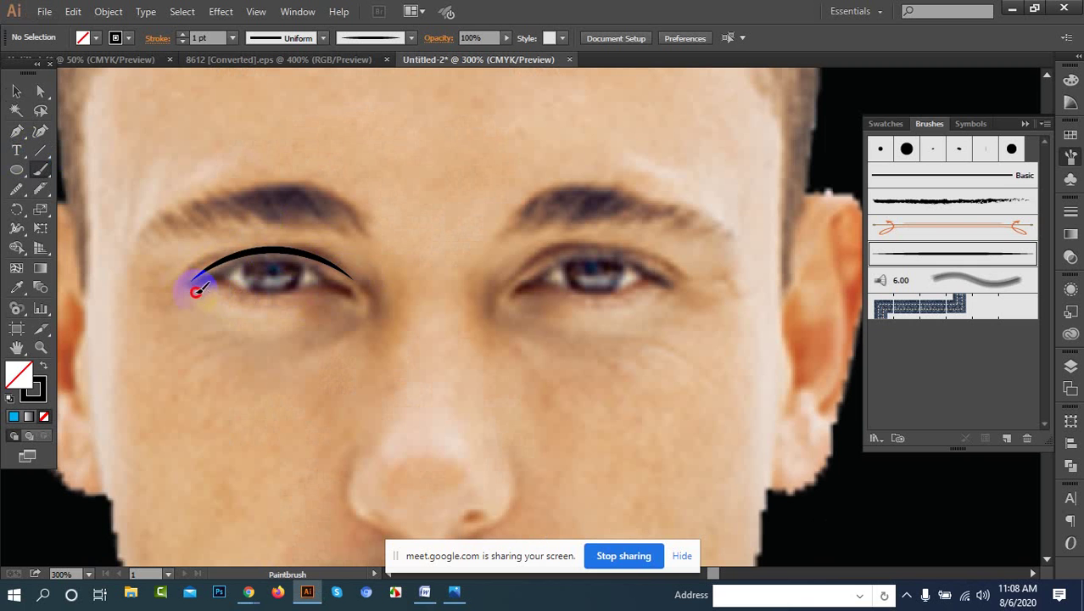
pyautogui.moveTo(196, 291)
pyautogui.mouseDown()
pyautogui.moveTo(309, 303)
pyautogui.moveTo(350, 294)
pyautogui.mouseUp()
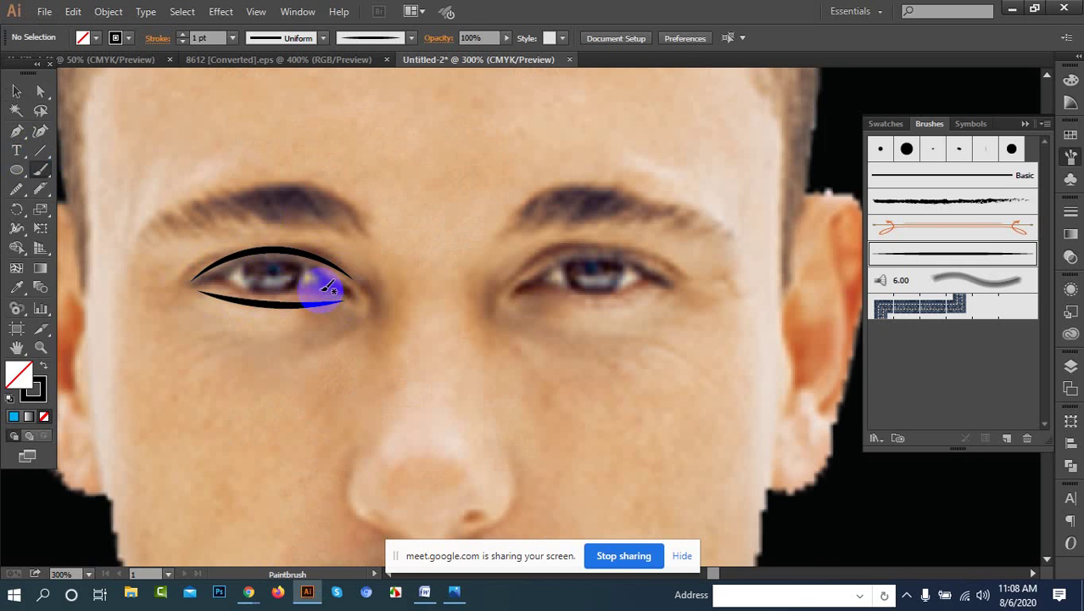
# Step: Paint the upper and lower eyelid lines of the eye on the photo's right side, undoing the first attempt at the upper line
pyautogui.moveTo(514, 290)
pyautogui.mouseDown()
pyautogui.moveTo(597, 256)
pyautogui.moveTo(643, 255)
pyautogui.moveTo(671, 273)
pyautogui.mouseUp()
pyautogui.hotkey('ctrl', 'z')
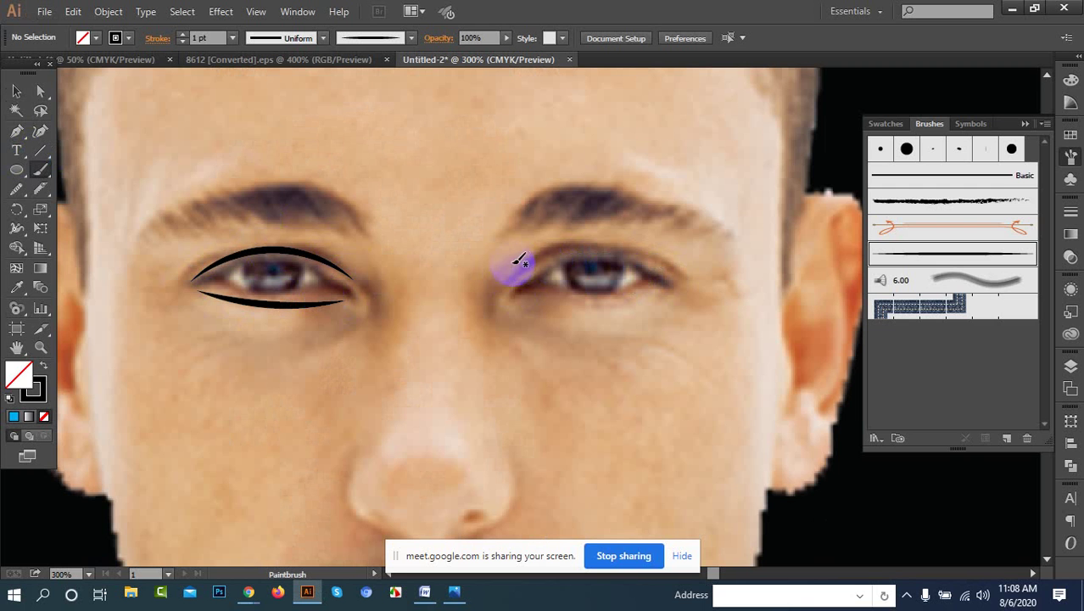
pyautogui.moveTo(517, 274)
pyautogui.mouseDown()
pyautogui.moveTo(549, 258)
pyautogui.moveTo(612, 253)
pyautogui.moveTo(661, 275)
pyautogui.mouseUp()
pyautogui.moveTo(527, 293)
pyautogui.mouseDown()
pyautogui.moveTo(618, 308)
pyautogui.moveTo(665, 288)
pyautogui.mouseUp()
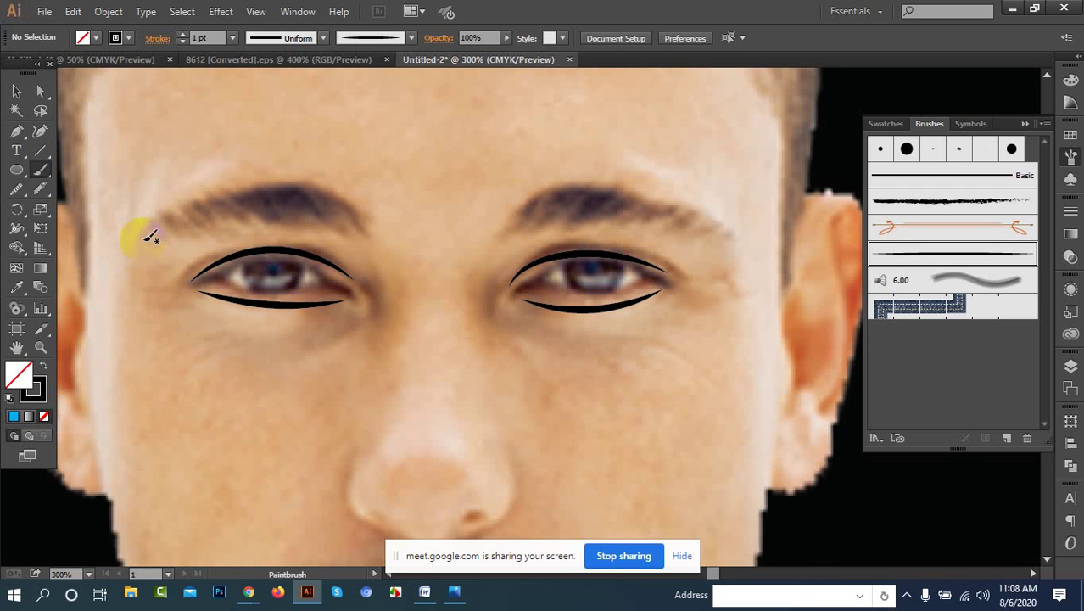
# Step: Paint one tapered brush stroke along each eyebrow
pyautogui.moveTo(141, 241)
pyautogui.mouseDown()
pyautogui.moveTo(255, 211)
pyautogui.moveTo(343, 222)
pyautogui.mouseUp()
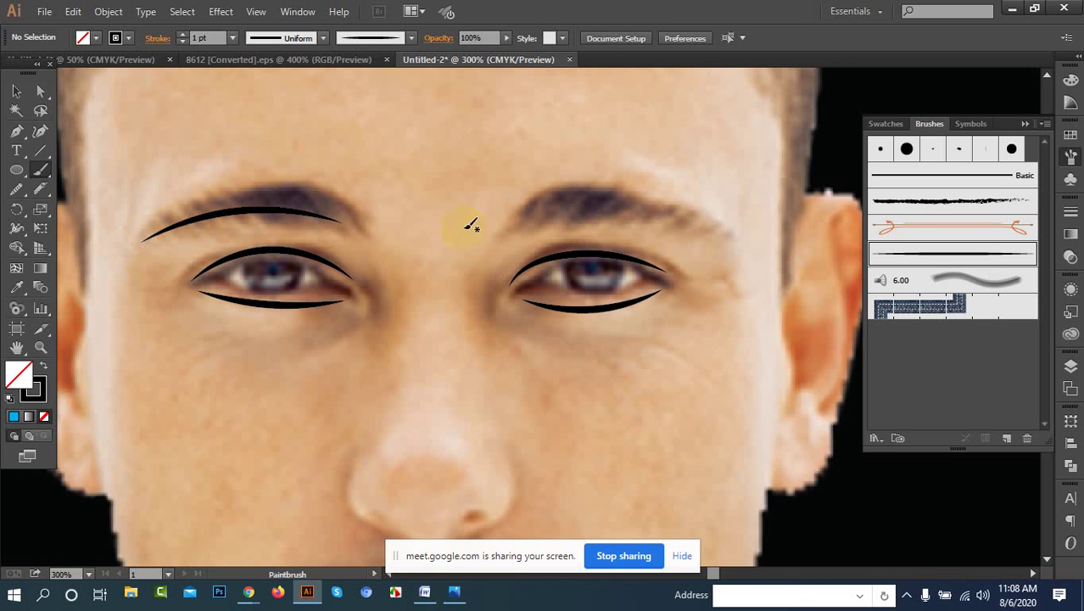
pyautogui.moveTo(529, 219)
pyautogui.mouseDown()
pyautogui.moveTo(573, 210)
pyautogui.moveTo(714, 233)
pyautogui.mouseUp()
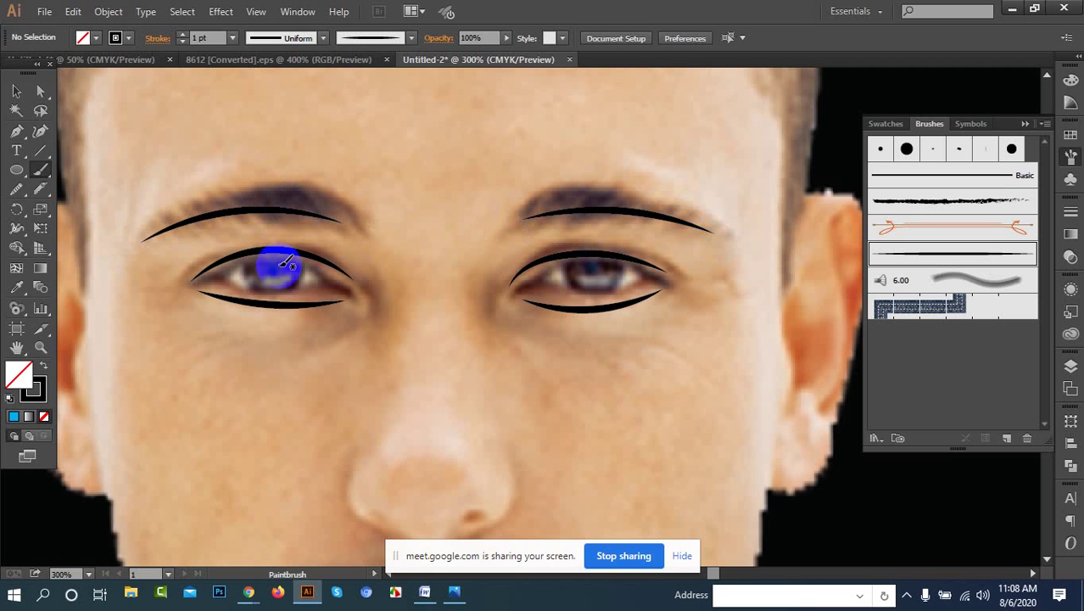
pyautogui.scroll(-2, 285, 264)
pyautogui.scroll(1, 170, 217)
pyautogui.scroll(-1, 472, 257)
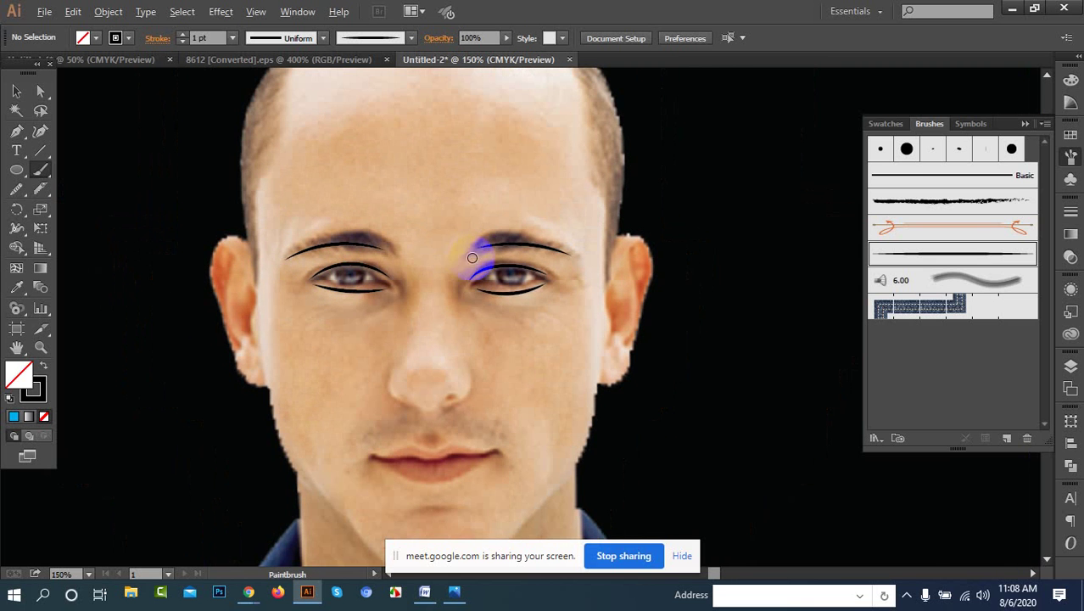
pyautogui.scroll(2, 262, 255)
pyautogui.scroll(-2, 271, 246)
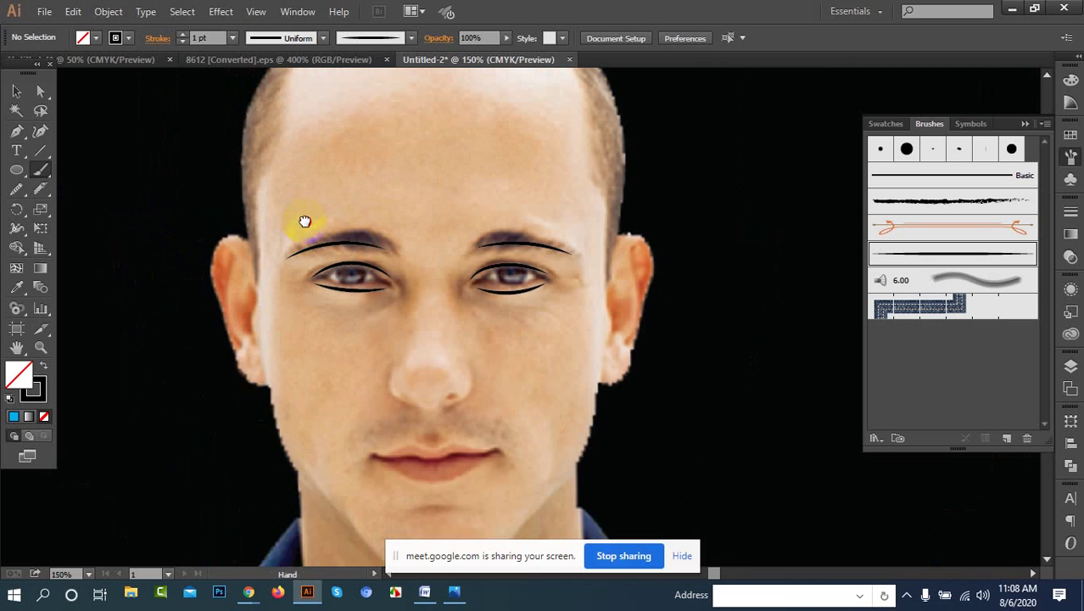
# Step: Paint tapered strokes along the head's outer edge above the ear on the photo's left side
pyautogui.moveTo(305, 222); pyautogui.dragTo(322, 312)
pyautogui.moveTo(278, 339)
pyautogui.mouseDown()
pyautogui.moveTo(272, 209)
pyautogui.moveTo(339, 130)
pyautogui.mouseUp()
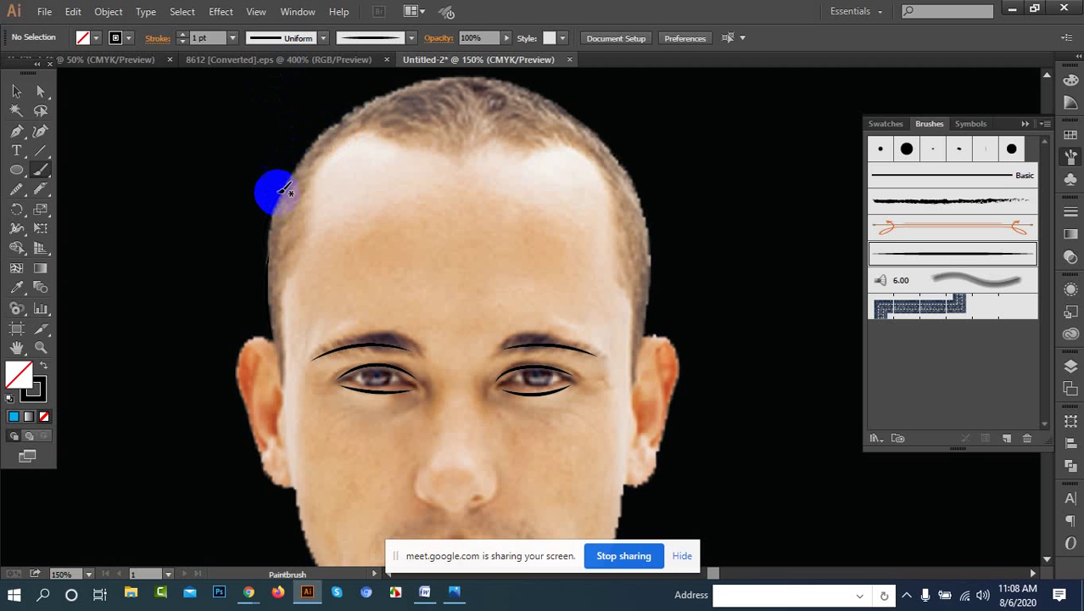
pyautogui.moveTo(286, 188); pyautogui.dragTo(302, 143)
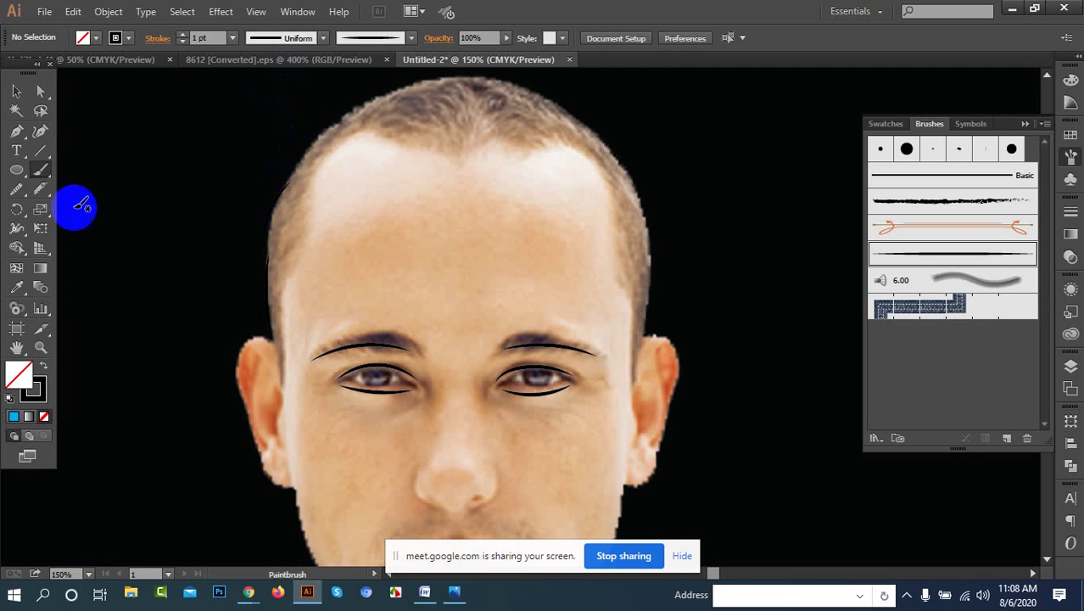
pyautogui.click(44, 170)
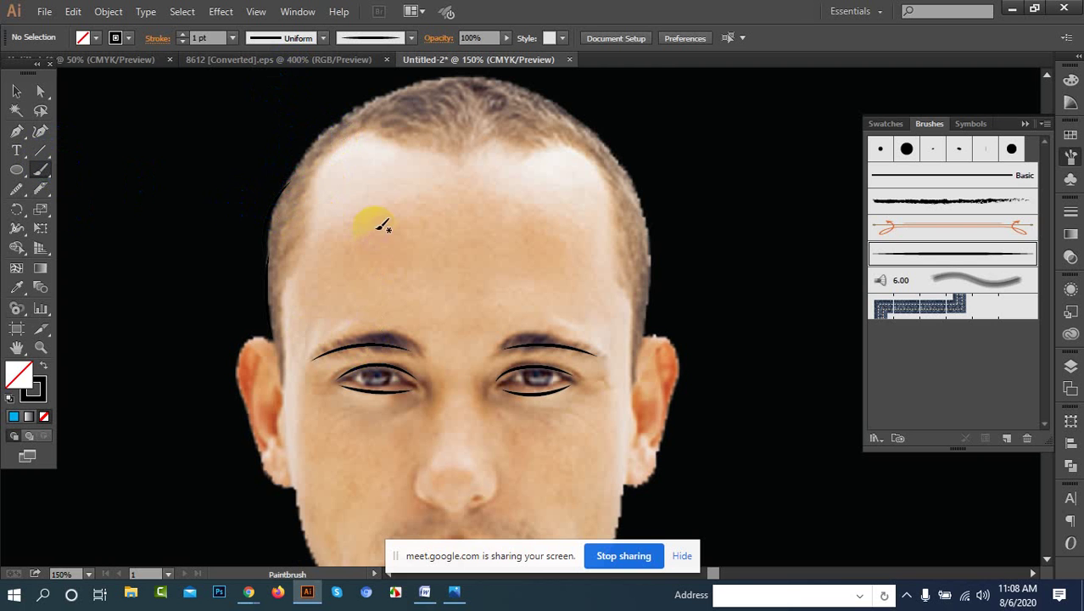
pyautogui.click(16, 90)
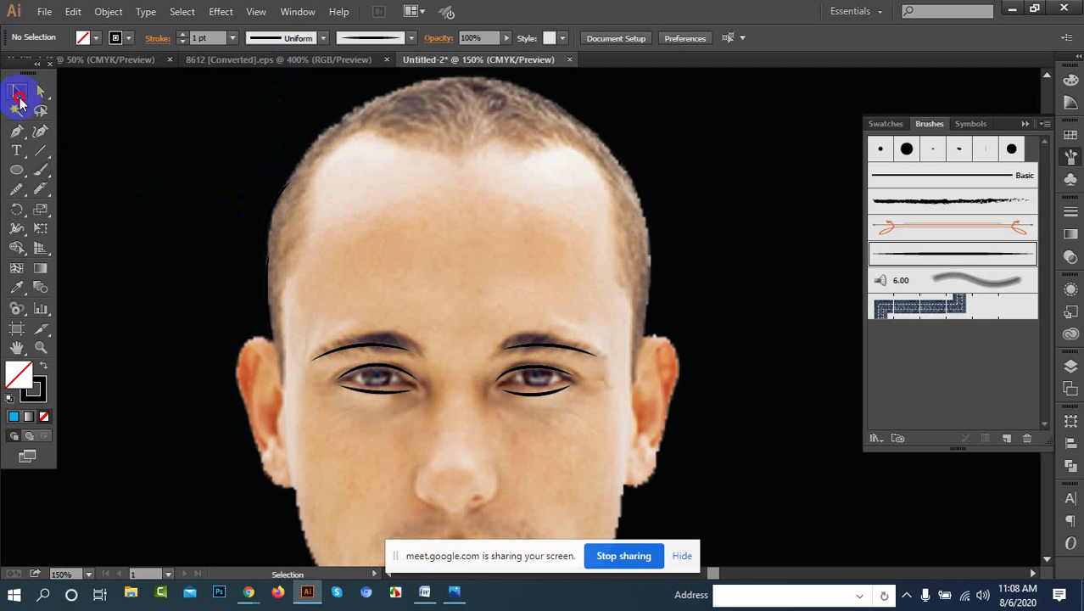
pyautogui.click(342, 348)
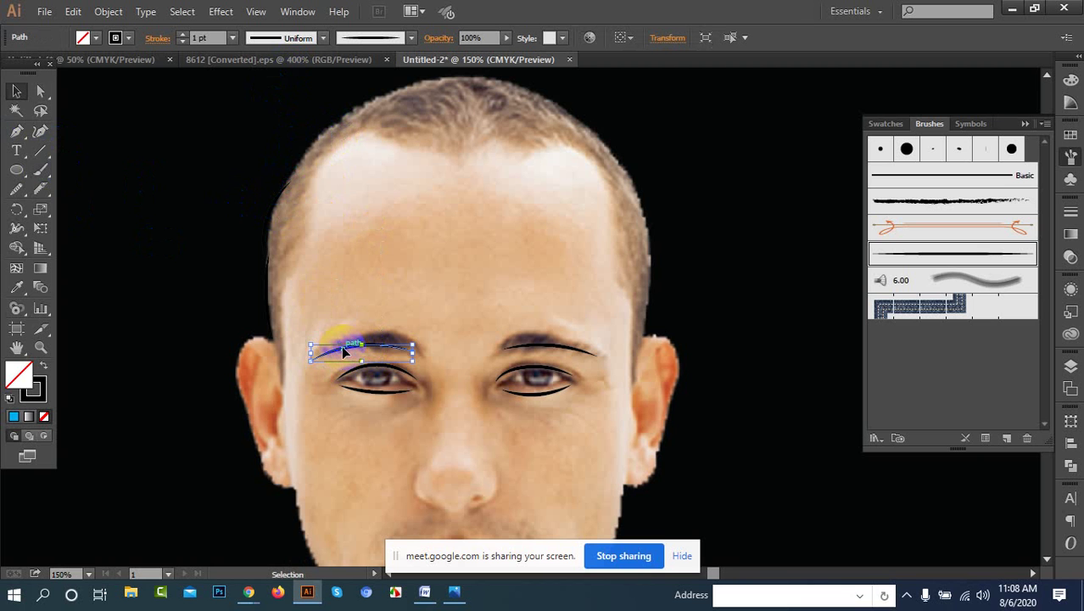
pyautogui.moveTo(342, 347); pyautogui.dragTo(310, 356)
pyautogui.click(29, 169)
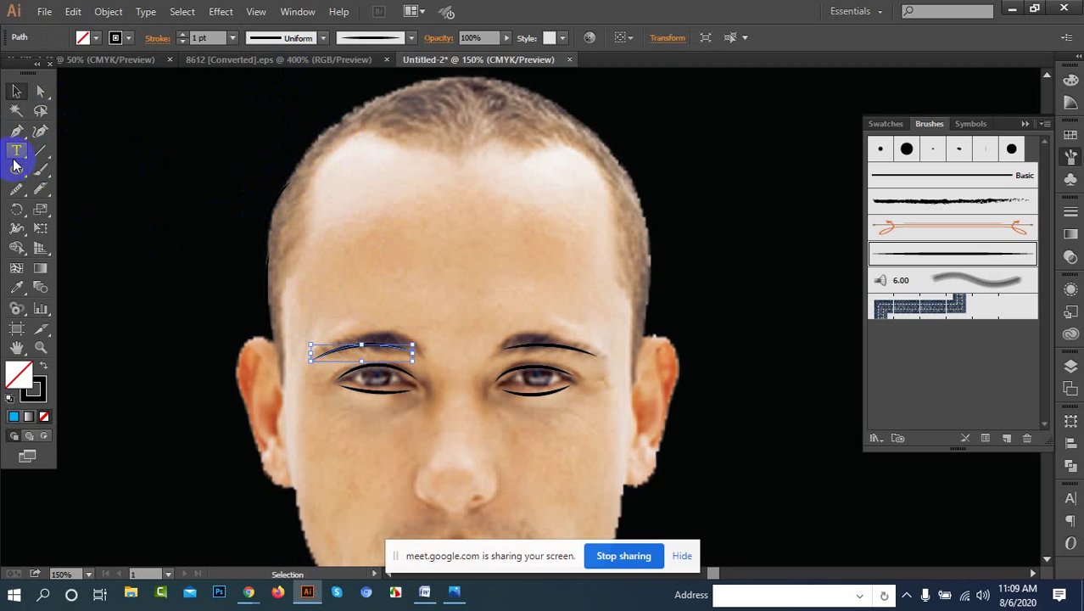
# Step: Try to paint a long tapered stroke along the head's outline with the Paintbrush, and undo it
pyautogui.click(40, 169)
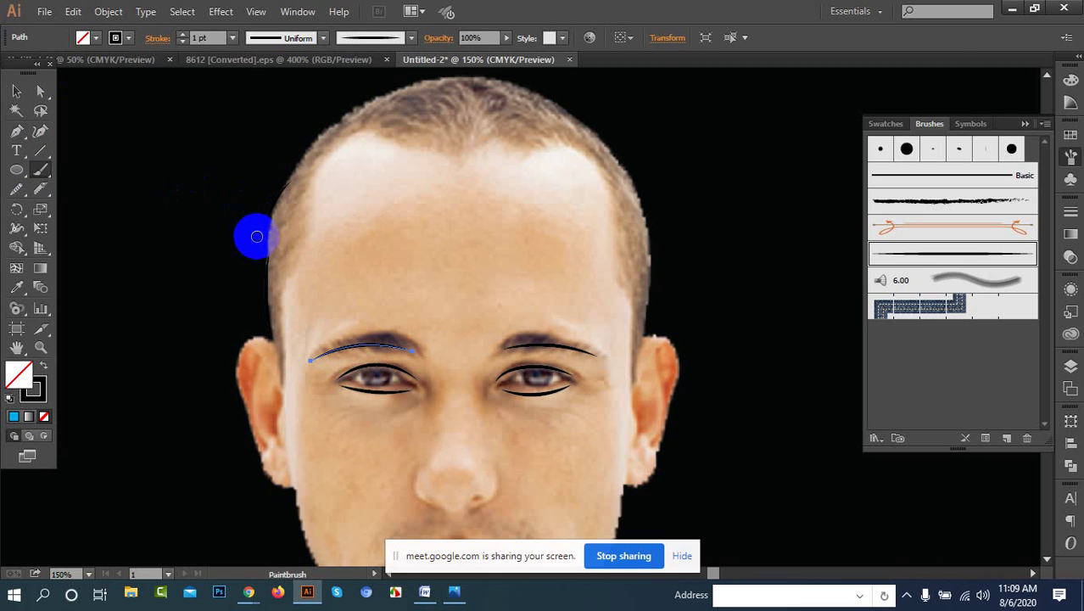
pyautogui.scroll(3, 255, 235)
pyautogui.scroll(-1, 322, 123)
pyautogui.moveTo(359, 145)
pyautogui.mouseDown()
pyautogui.moveTo(348, 205)
pyautogui.moveTo(333, 238)
pyautogui.moveTo(252, 283)
pyautogui.moveTo(206, 279)
pyautogui.moveTo(248, 214)
pyautogui.moveTo(375, 138)
pyautogui.moveTo(517, 135)
pyautogui.moveTo(630, 203)
pyautogui.moveTo(661, 238)
pyautogui.moveTo(696, 341)
pyautogui.moveTo(693, 469)
pyautogui.mouseUp()
pyautogui.hotkey('ctrl', 'z')
# Step: Trace the outer contour and inner folds of the ear on the photo's right side with tapered brush strokes
pyautogui.moveTo(570, 460)
pyautogui.mouseDown()
pyautogui.moveTo(512, 443)
pyautogui.moveTo(295, 204)
pyautogui.mouseUp()
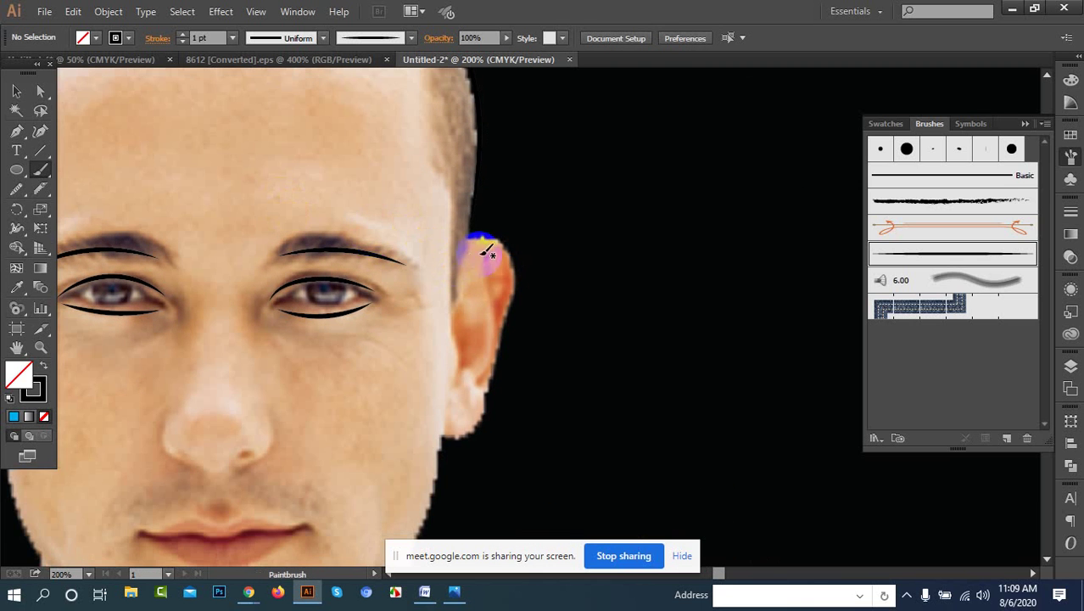
pyautogui.moveTo(472, 237)
pyautogui.mouseDown()
pyautogui.moveTo(496, 235)
pyautogui.moveTo(515, 252)
pyautogui.moveTo(505, 361)
pyautogui.moveTo(482, 427)
pyautogui.moveTo(458, 440)
pyautogui.moveTo(439, 434)
pyautogui.mouseUp()
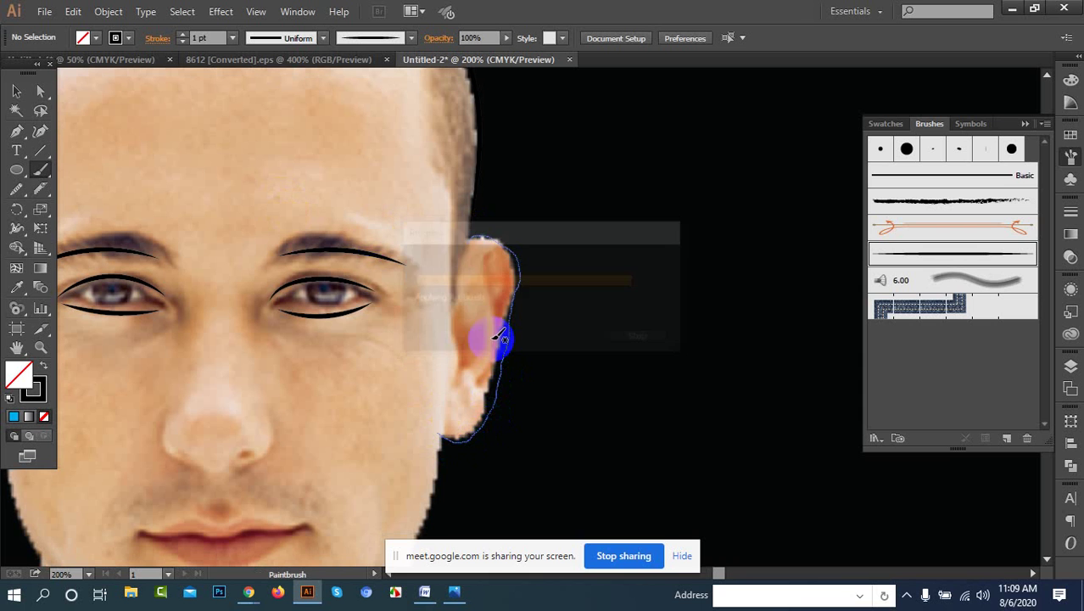
pyautogui.moveTo(492, 261); pyautogui.dragTo(501, 333)
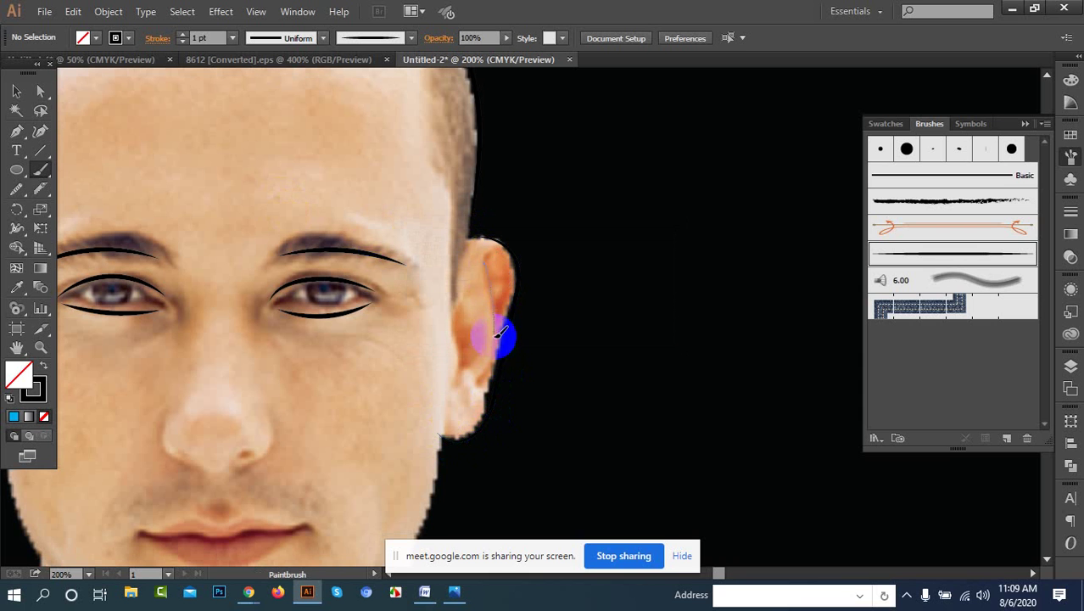
pyautogui.moveTo(476, 282)
pyautogui.mouseDown()
pyautogui.moveTo(486, 324)
pyautogui.moveTo(463, 380)
pyautogui.moveTo(470, 392)
pyautogui.moveTo(438, 417)
pyautogui.mouseUp()
# Step: Paint tapered strokes down the cheek, neck, collar and shoulder edges on the photo's right side
pyautogui.moveTo(268, 381)
pyautogui.mouseDown()
pyautogui.moveTo(356, 257)
pyautogui.moveTo(368, 210)
pyautogui.mouseUp()
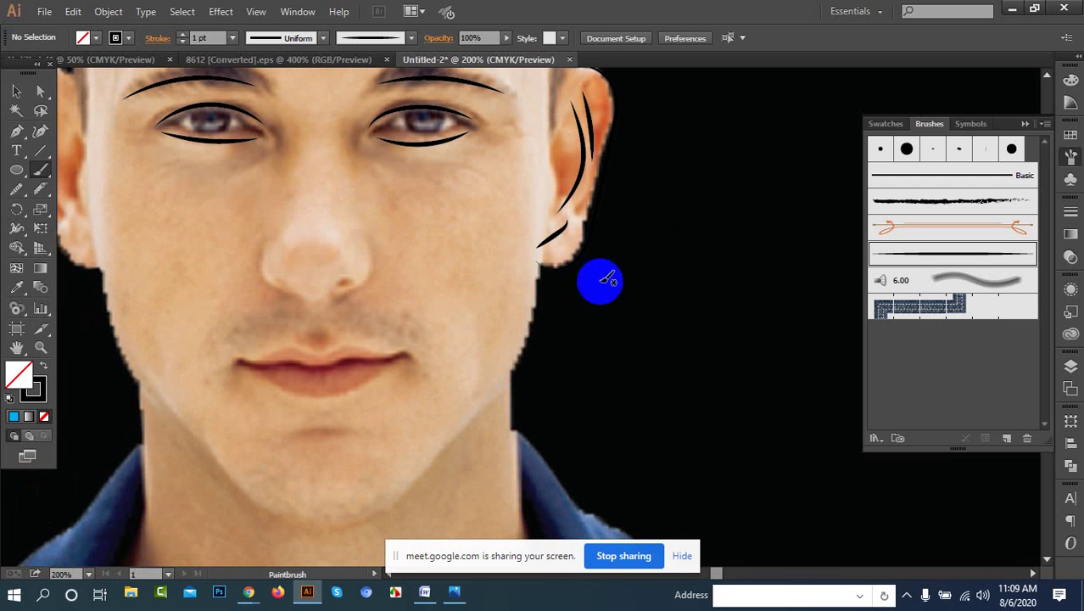
pyautogui.moveTo(543, 268)
pyautogui.mouseDown()
pyautogui.moveTo(512, 369)
pyautogui.moveTo(385, 243)
pyautogui.moveTo(435, 265)
pyautogui.moveTo(436, 289)
pyautogui.moveTo(504, 378)
pyautogui.moveTo(670, 449)
pyautogui.mouseUp()
pyautogui.moveTo(279, 310); pyautogui.dragTo(444, 315)
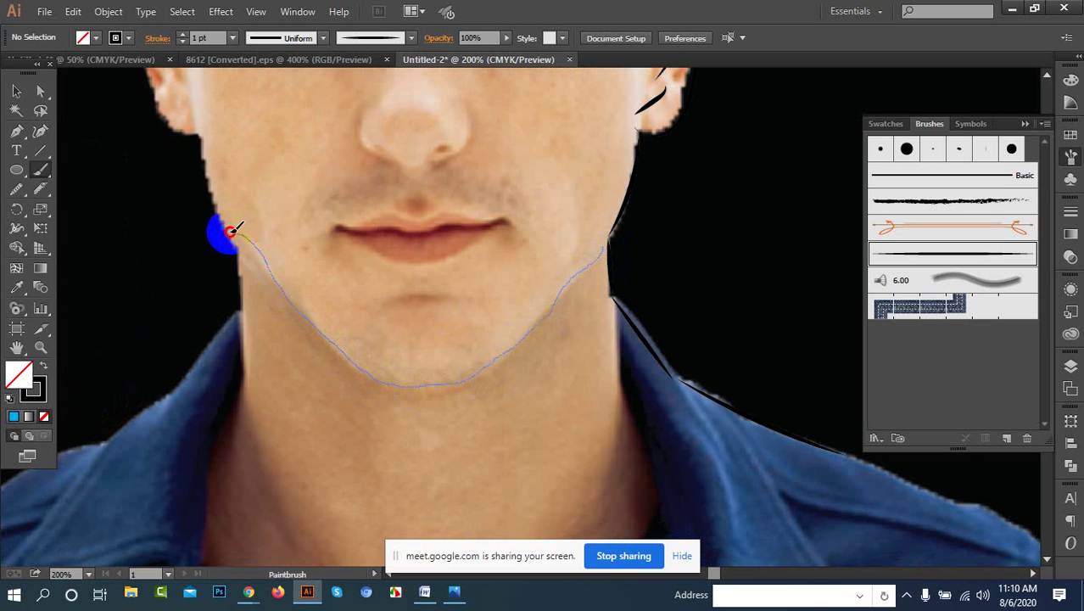
# Step: Paint the jawline around the chin, a short jaw stroke, two neck creases and the crease below the lower lip
pyautogui.moveTo(232, 231)
pyautogui.mouseDown()
pyautogui.moveTo(232, 254)
pyautogui.moveTo(284, 284)
pyautogui.mouseUp()
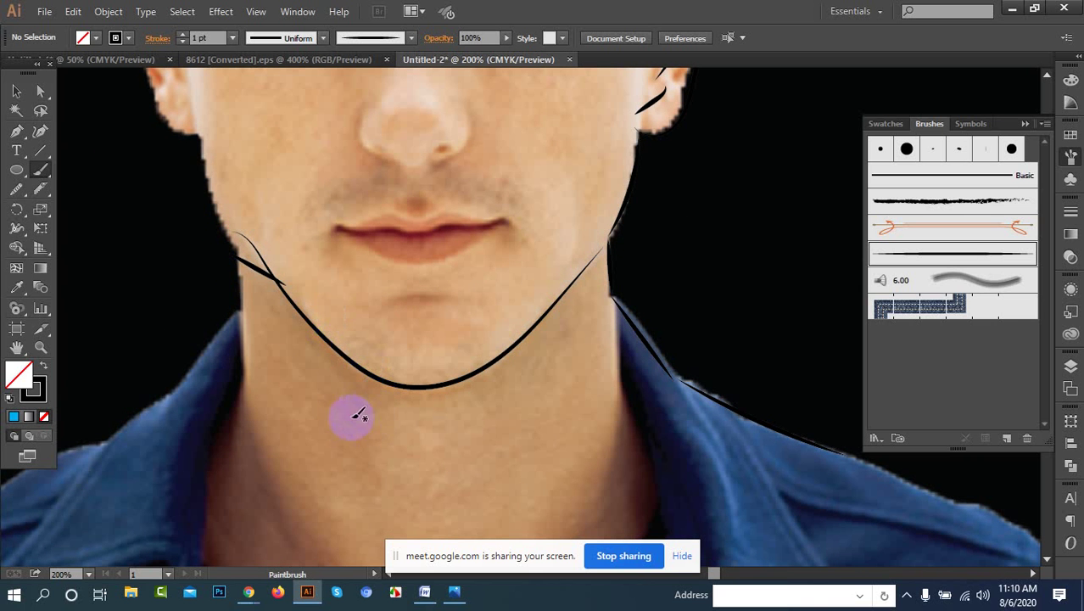
pyautogui.moveTo(353, 416); pyautogui.dragTo(511, 452)
pyautogui.moveTo(383, 500); pyautogui.dragTo(490, 496)
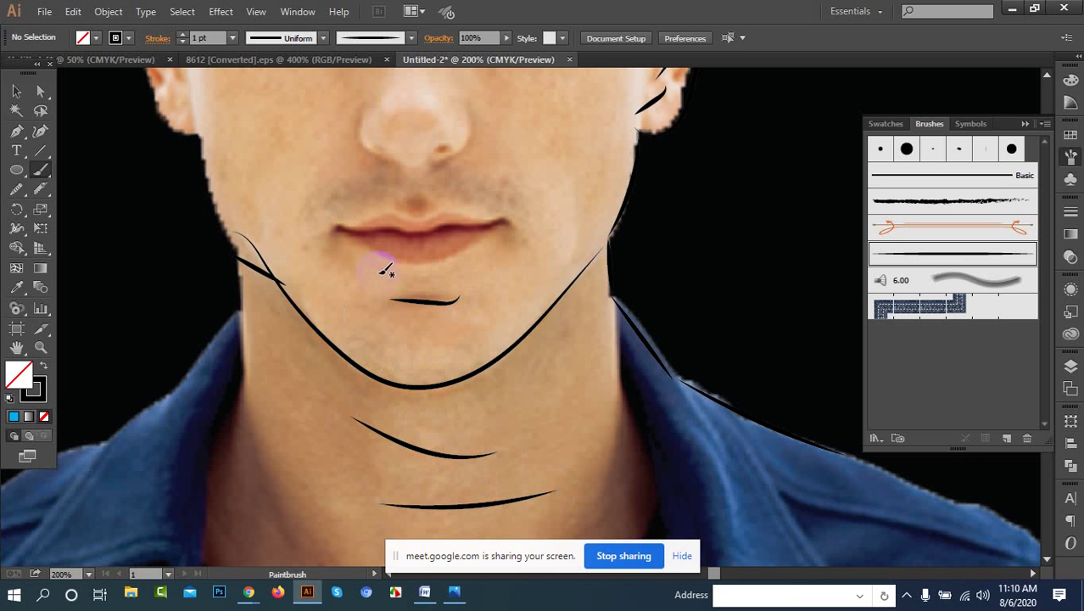
# Step: Trace the outer contour and inner folds of the ear on the photo's left side with tapered brush strokes
pyautogui.scroll(-2, 242, 286)
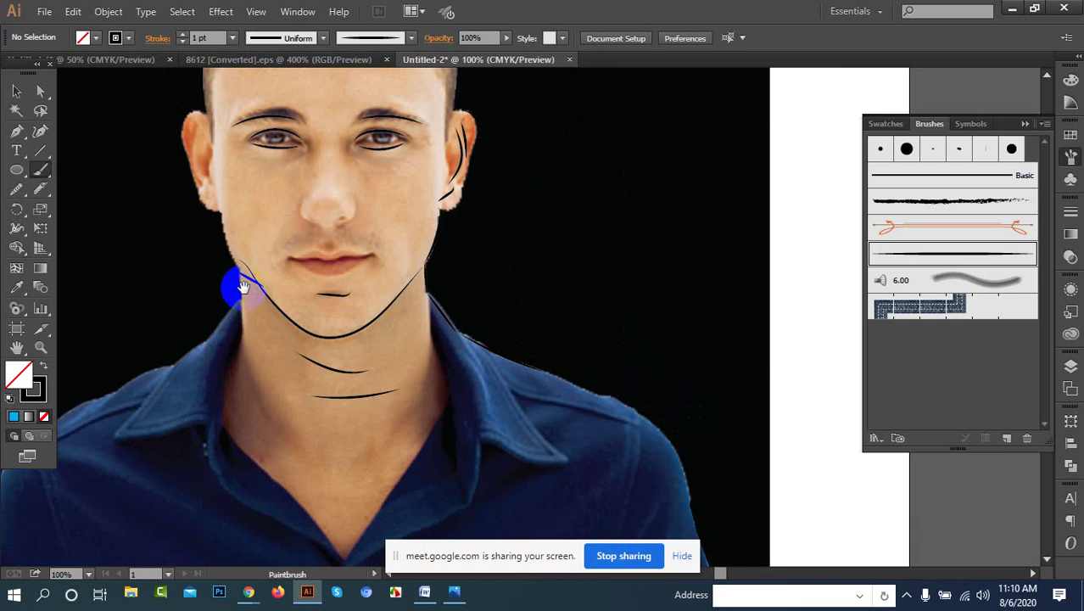
pyautogui.moveTo(260, 239); pyautogui.dragTo(351, 317)
pyautogui.scroll(3, 288, 182)
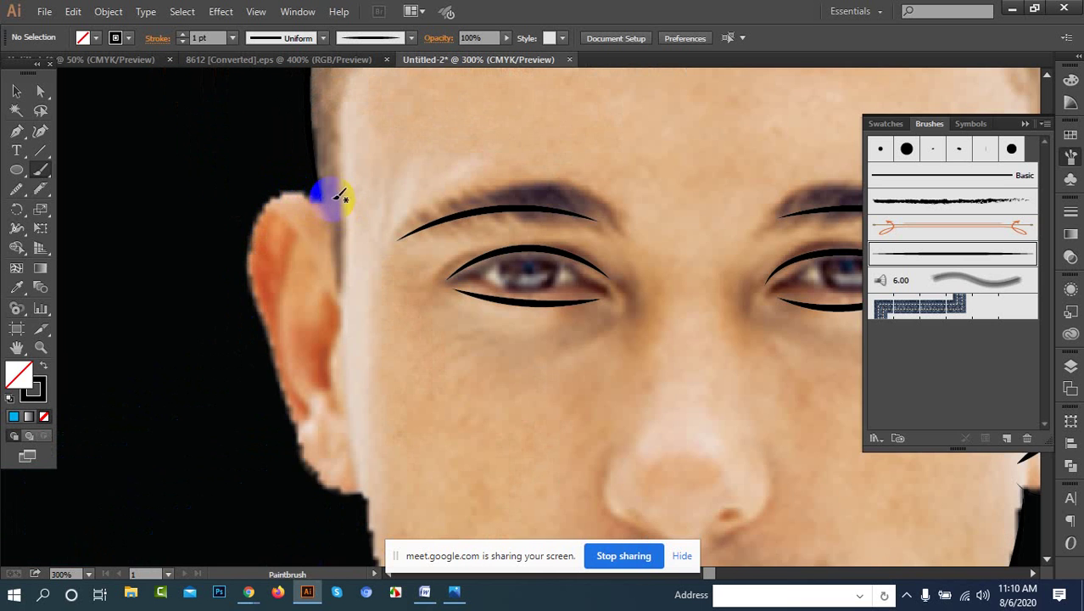
pyautogui.scroll(-1, 333, 140)
pyautogui.scroll(2, 318, 145)
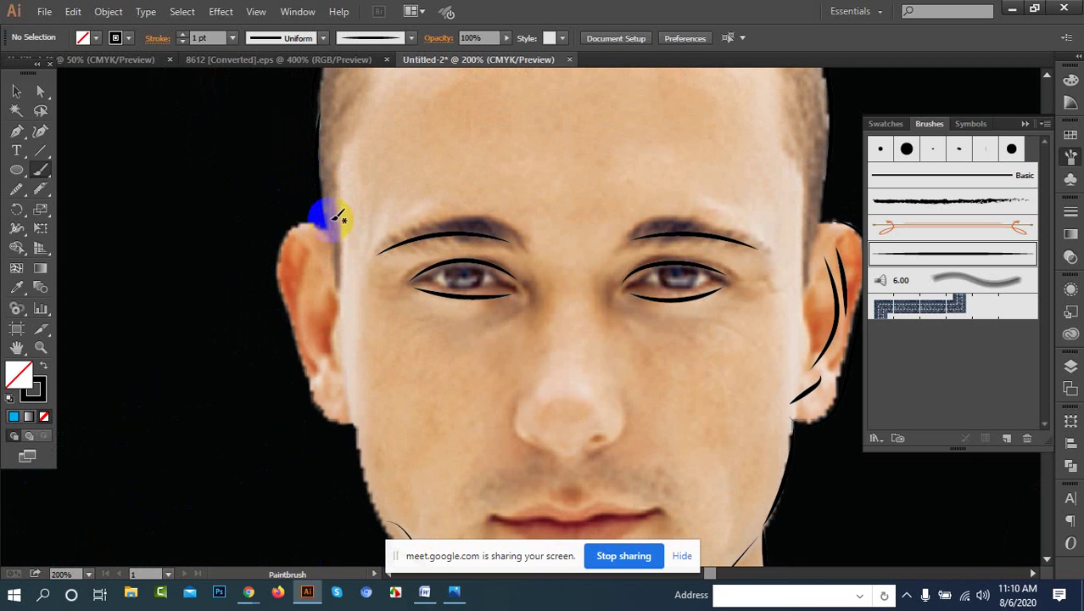
pyautogui.moveTo(330, 226)
pyautogui.mouseDown()
pyautogui.moveTo(289, 224)
pyautogui.moveTo(280, 251)
pyautogui.moveTo(292, 346)
pyautogui.mouseUp()
pyautogui.moveTo(369, 321)
pyautogui.mouseDown()
pyautogui.moveTo(352, 251)
pyautogui.moveTo(374, 191)
pyautogui.mouseUp()
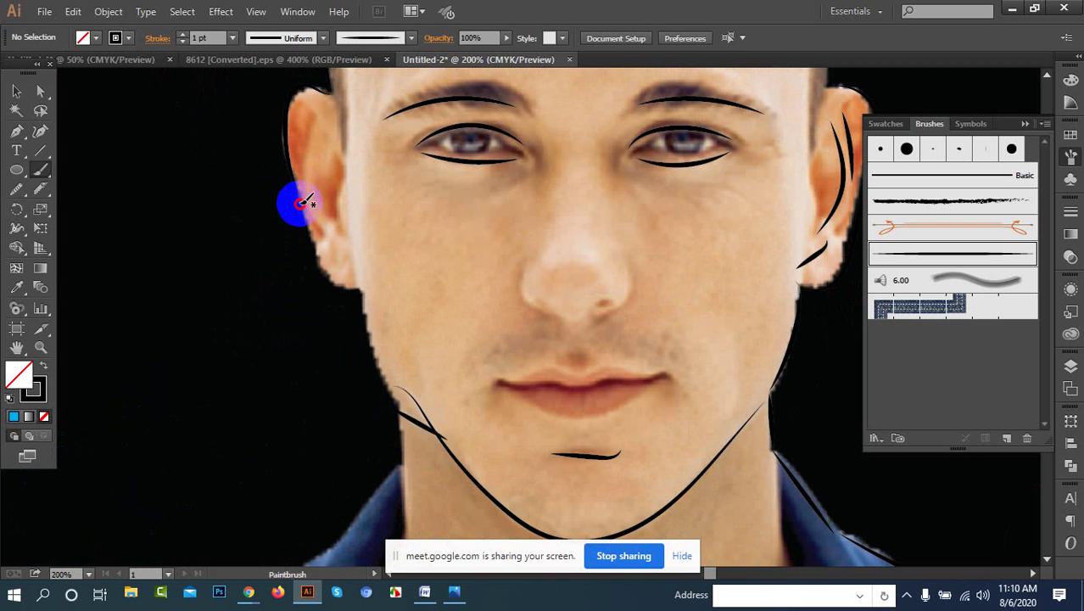
pyautogui.moveTo(302, 204)
pyautogui.mouseDown()
pyautogui.moveTo(307, 244)
pyautogui.moveTo(309, 228)
pyautogui.moveTo(356, 295)
pyautogui.mouseUp()
pyautogui.moveTo(313, 134)
pyautogui.mouseDown()
pyautogui.moveTo(312, 179)
pyautogui.moveTo(356, 251)
pyautogui.mouseUp()
pyautogui.moveTo(303, 123)
pyautogui.mouseDown()
pyautogui.moveTo(306, 149)
pyautogui.moveTo(335, 163)
pyautogui.moveTo(340, 195)
pyautogui.mouseUp()
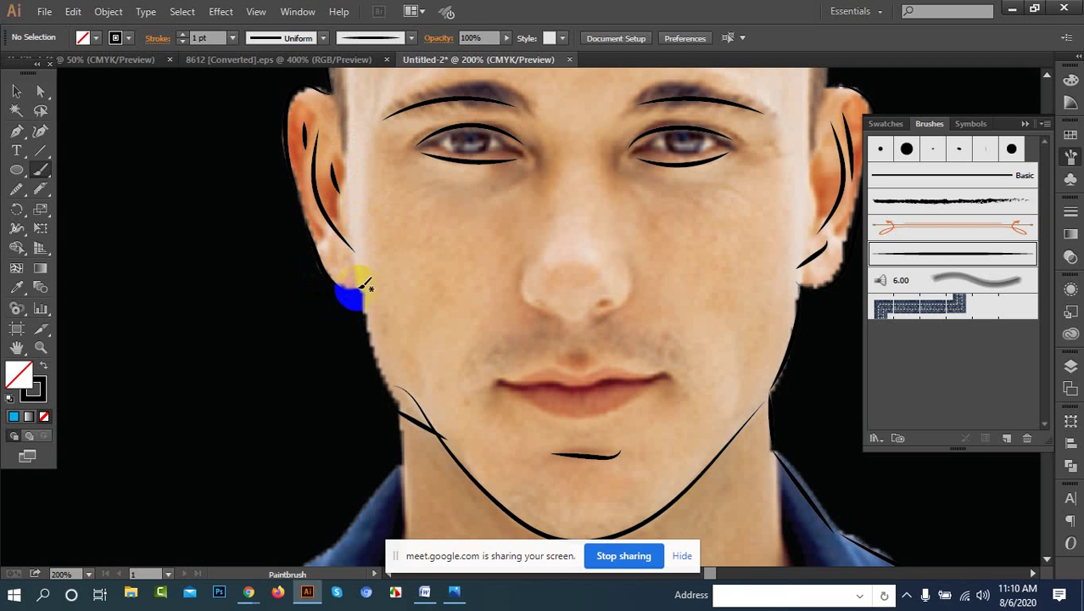
# Step: Paint a tapered stroke down the cheek edge from the earlobe to the jaw on the photo's left side
pyautogui.moveTo(370, 293)
pyautogui.mouseDown()
pyautogui.moveTo(370, 340)
pyautogui.moveTo(401, 415)
pyautogui.mouseUp()
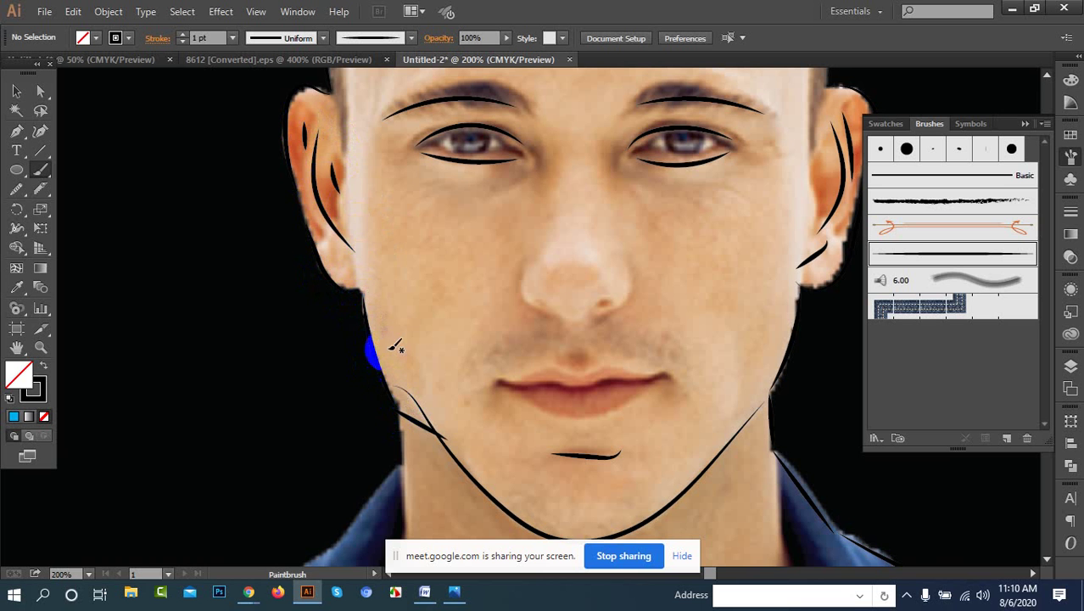
pyautogui.moveTo(387, 336); pyautogui.dragTo(369, 195)
pyautogui.moveTo(389, 270)
pyautogui.mouseDown()
pyautogui.moveTo(387, 319)
pyautogui.moveTo(361, 247)
pyautogui.moveTo(350, 248)
pyautogui.moveTo(327, 283)
pyautogui.moveTo(331, 298)
pyautogui.moveTo(266, 327)
pyautogui.moveTo(295, 356)
pyautogui.moveTo(386, 247)
pyautogui.moveTo(332, 246)
pyautogui.moveTo(283, 272)
pyautogui.moveTo(274, 329)
pyautogui.moveTo(225, 153)
pyautogui.mouseUp()
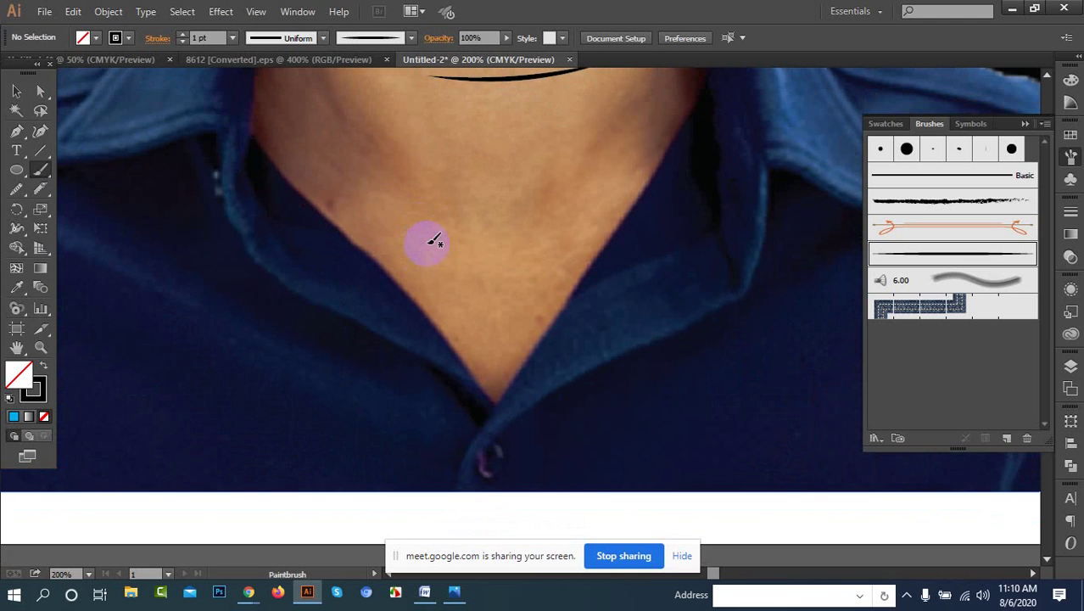
# Step: Trace both sides of the nose and its base around the nostrils with tapered brush strokes
pyautogui.scroll(-4, 435, 240)
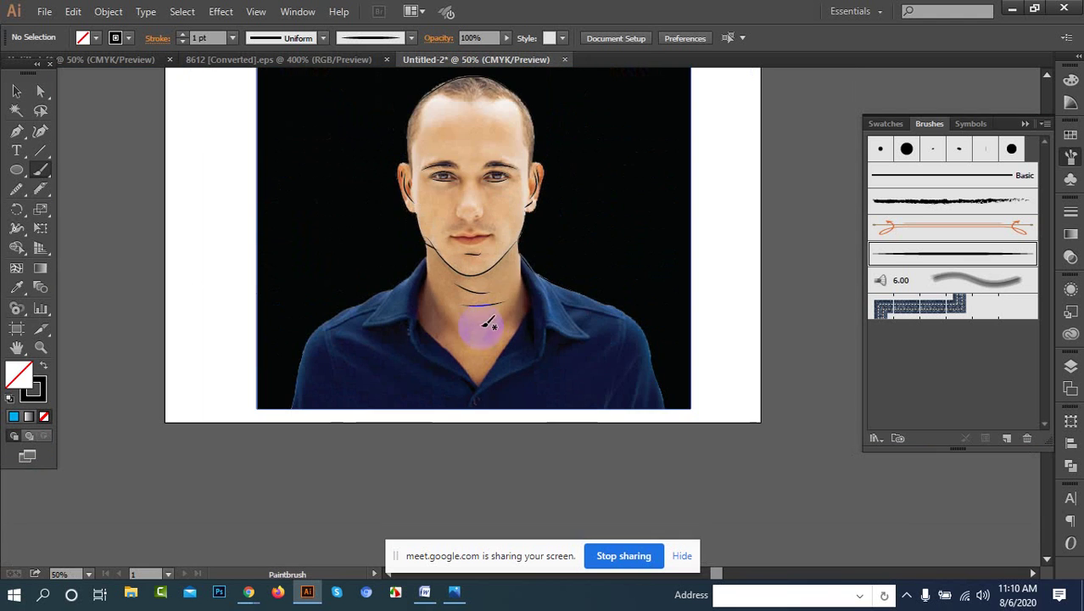
pyautogui.moveTo(519, 293); pyautogui.dragTo(511, 265)
pyautogui.scroll(4, 479, 178)
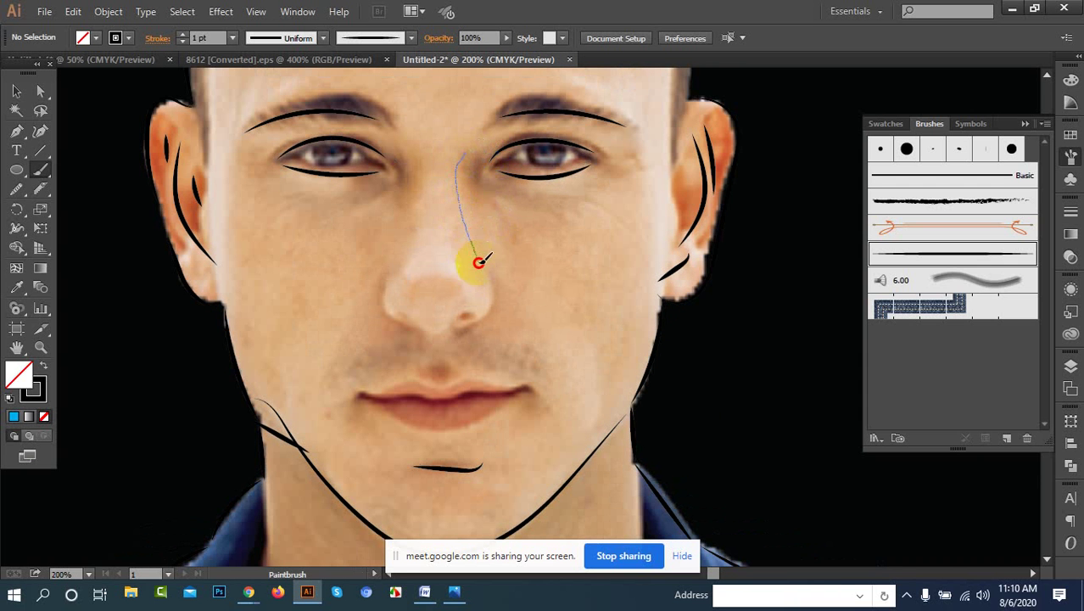
pyautogui.moveTo(491, 291); pyautogui.dragTo(492, 301)
pyautogui.moveTo(404, 176); pyautogui.dragTo(402, 242)
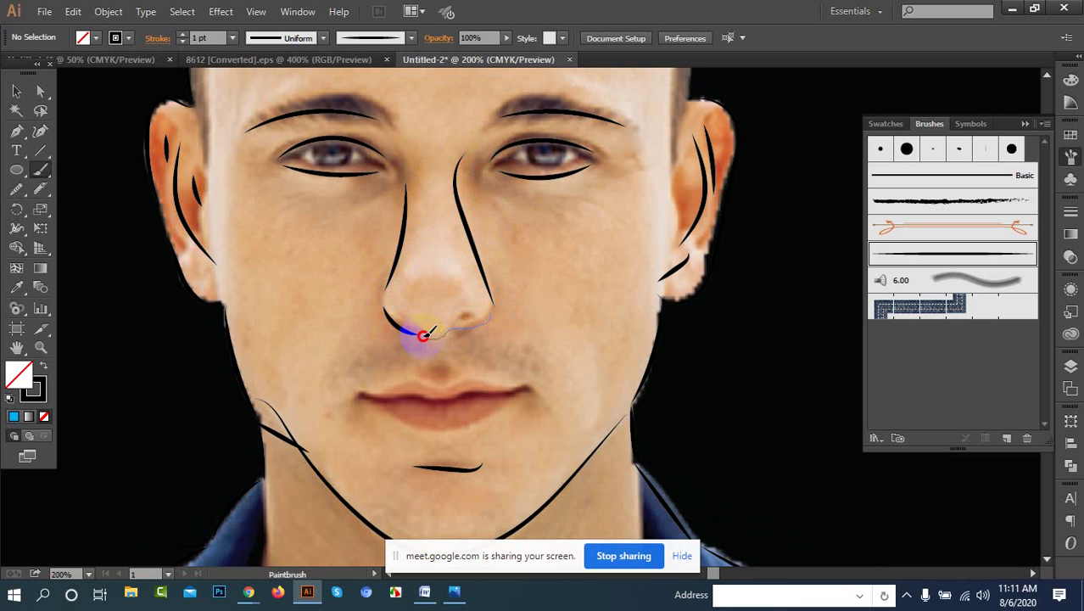
pyautogui.moveTo(442, 312); pyautogui.dragTo(441, 312)
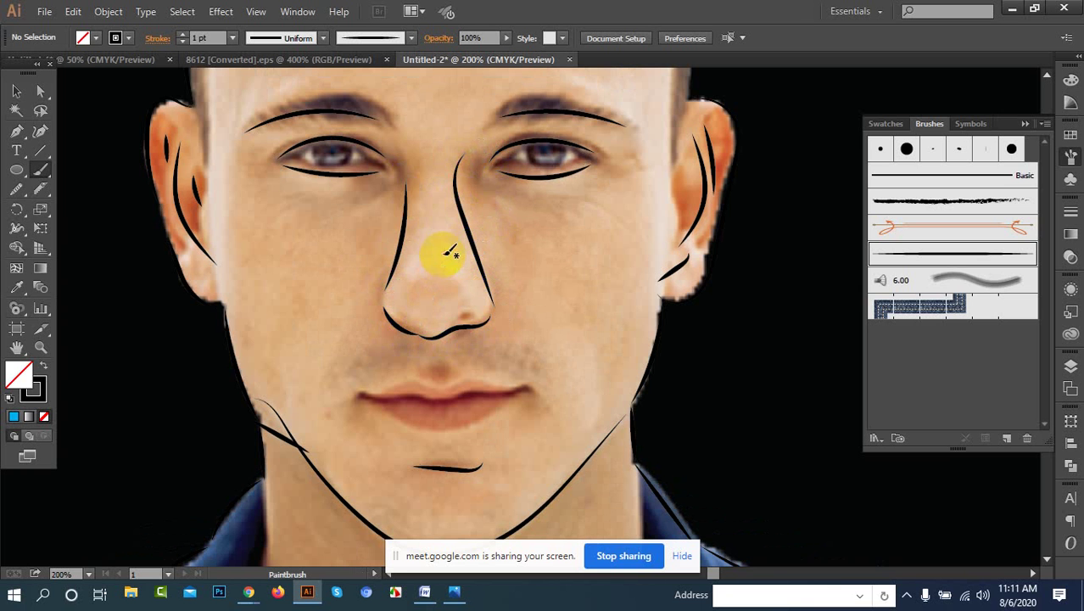
# Step: Paint a short tapered stroke down the nose ridge and another on the forehead above the eyebrows' midpoint
pyautogui.moveTo(432, 244)
pyautogui.mouseDown()
pyautogui.moveTo(436, 298)
pyautogui.moveTo(431, 272)
pyautogui.mouseUp()
pyautogui.scroll(-1, 431, 271)
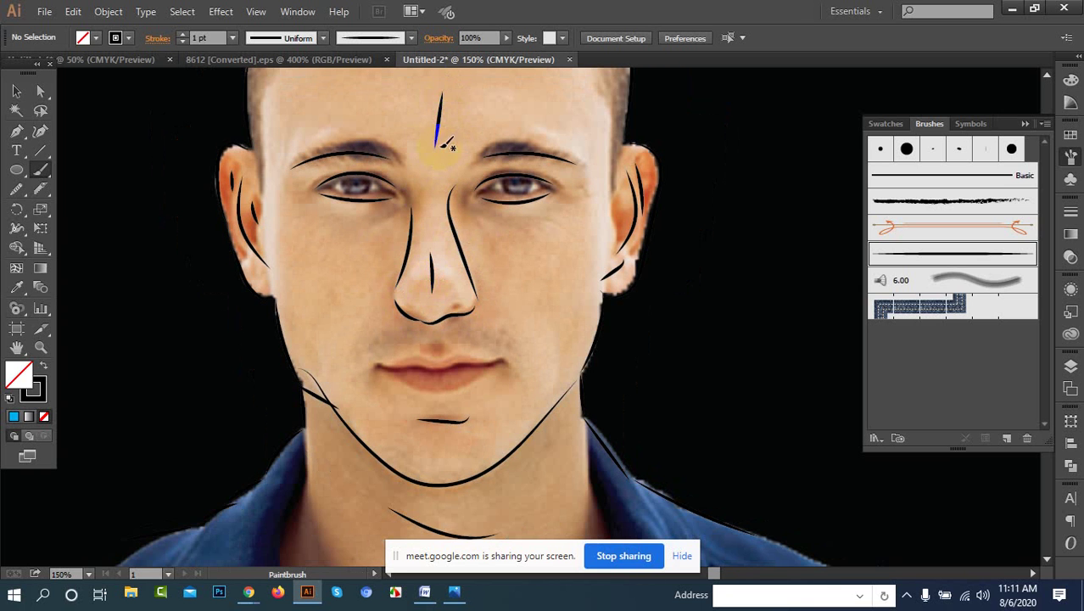
pyautogui.moveTo(442, 144); pyautogui.dragTo(442, 146)
# Step: Trace the upper edge of the upper lip and the lower edge of the lower lip with tapered strokes
pyautogui.scroll(-1, 416, 255)
pyautogui.scroll(-3, 417, 283)
pyautogui.moveTo(390, 230); pyautogui.dragTo(410, 242)
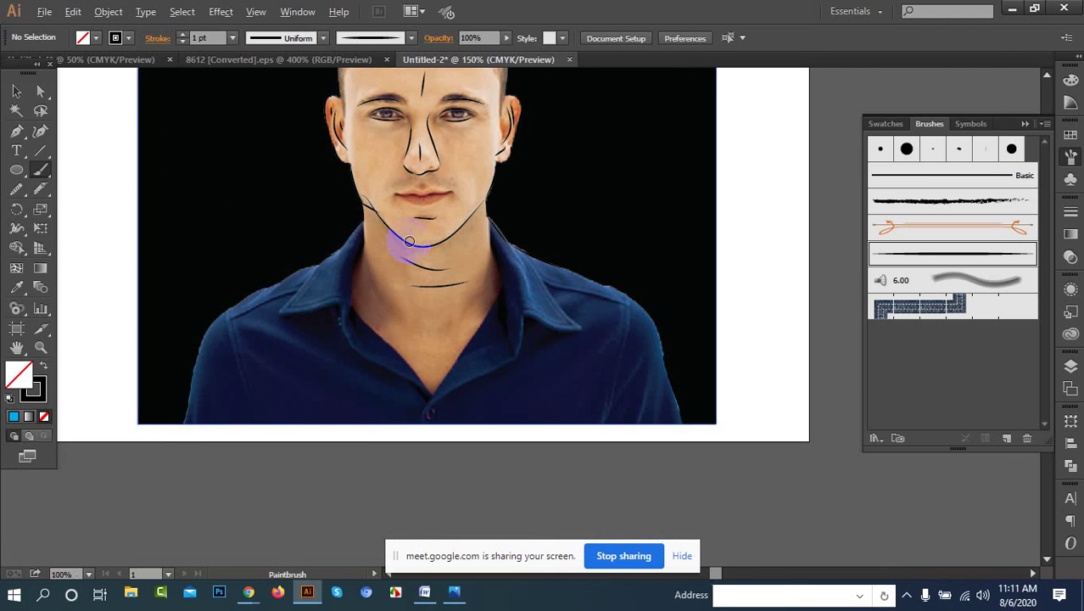
pyautogui.scroll(3, 411, 243)
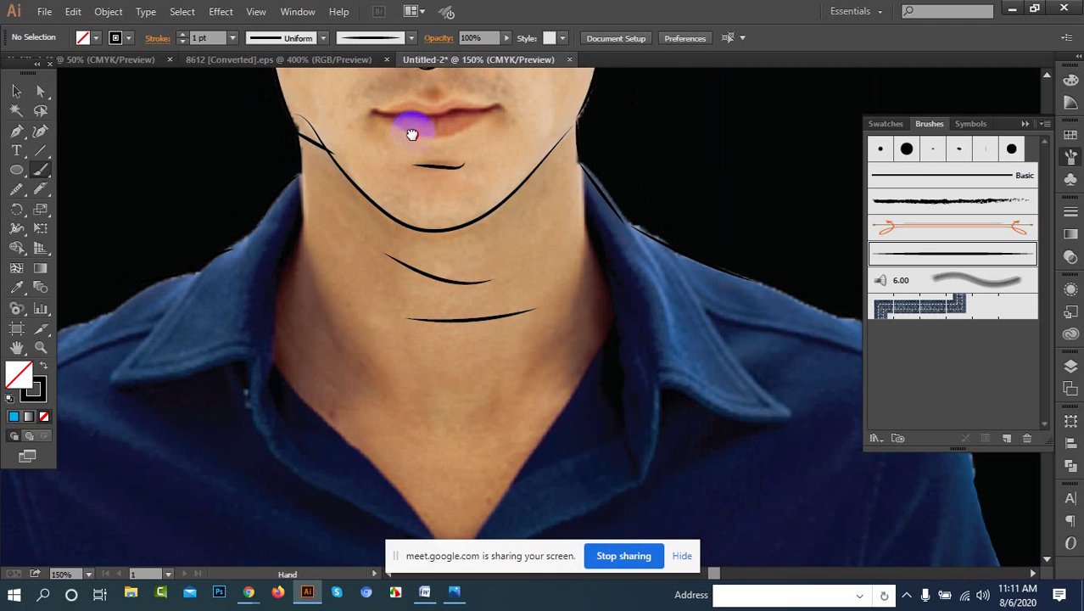
pyautogui.moveTo(411, 133); pyautogui.dragTo(405, 209)
pyautogui.scroll(2, 362, 186)
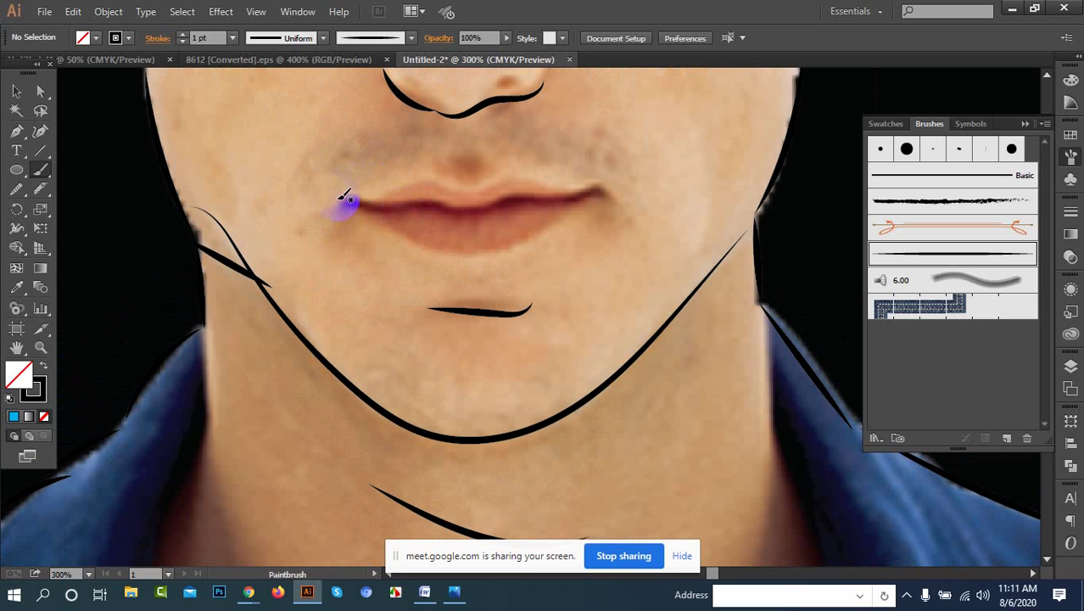
pyautogui.moveTo(367, 196)
pyautogui.mouseDown()
pyautogui.moveTo(407, 184)
pyautogui.moveTo(513, 181)
pyautogui.moveTo(604, 191)
pyautogui.mouseUp()
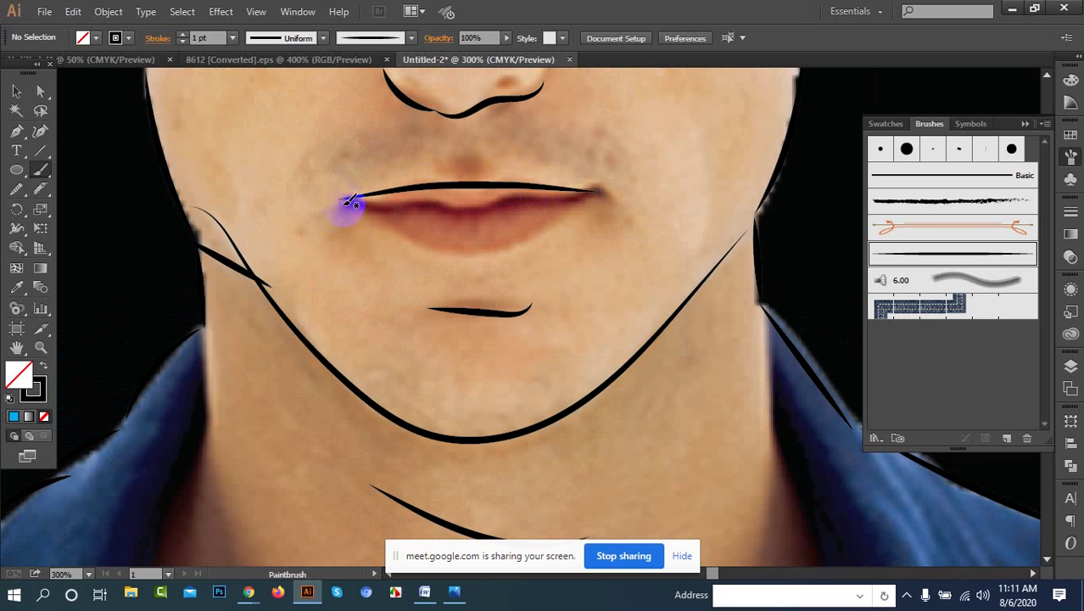
pyautogui.moveTo(347, 205)
pyautogui.mouseDown()
pyautogui.moveTo(462, 257)
pyautogui.moveTo(487, 257)
pyautogui.moveTo(588, 195)
pyautogui.mouseUp()
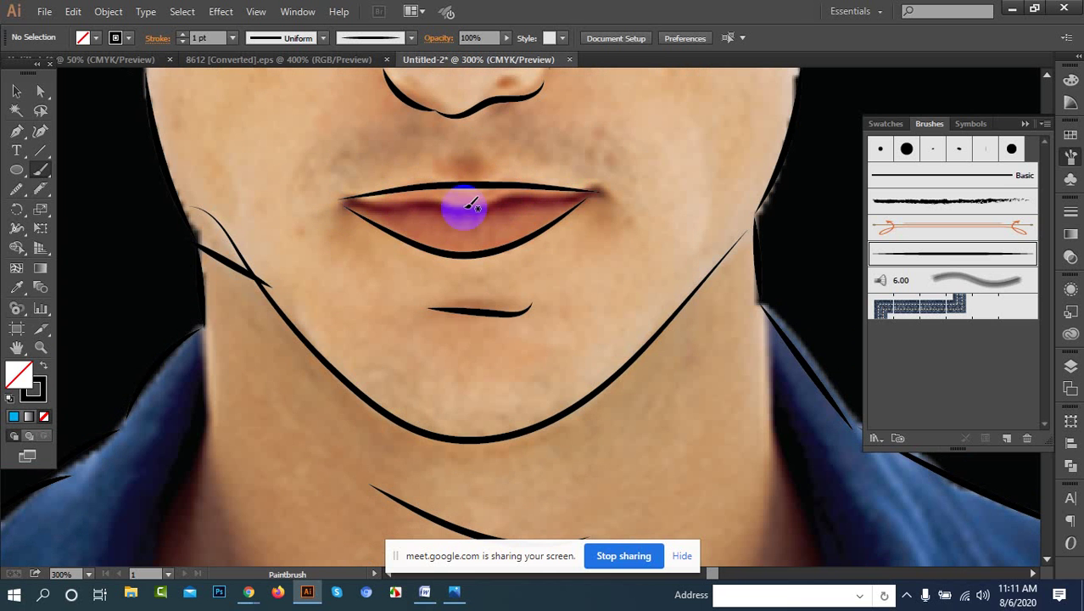
# Step: Move the portrait photo out from under the line drawing, past the artboard's lower corner
pyautogui.scroll(-4, 472, 206)
pyautogui.scroll(-1, 459, 216)
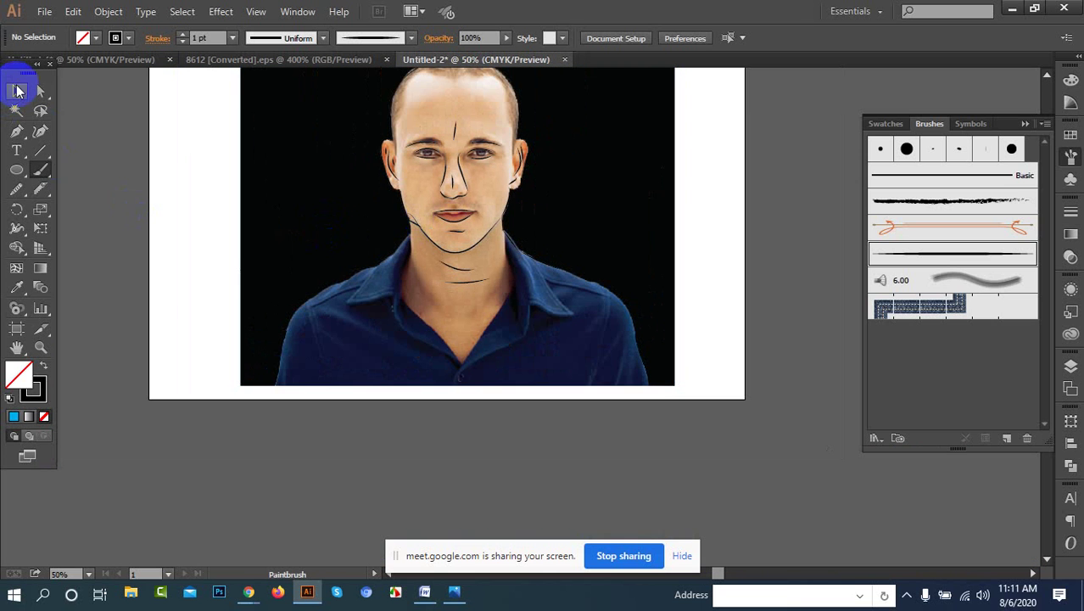
pyautogui.click(16, 91)
pyautogui.moveTo(290, 230)
pyautogui.mouseDown()
pyautogui.moveTo(337, 242)
pyautogui.moveTo(417, 375)
pyautogui.moveTo(670, 407)
pyautogui.moveTo(692, 365)
pyautogui.moveTo(688, 282)
pyautogui.mouseUp()
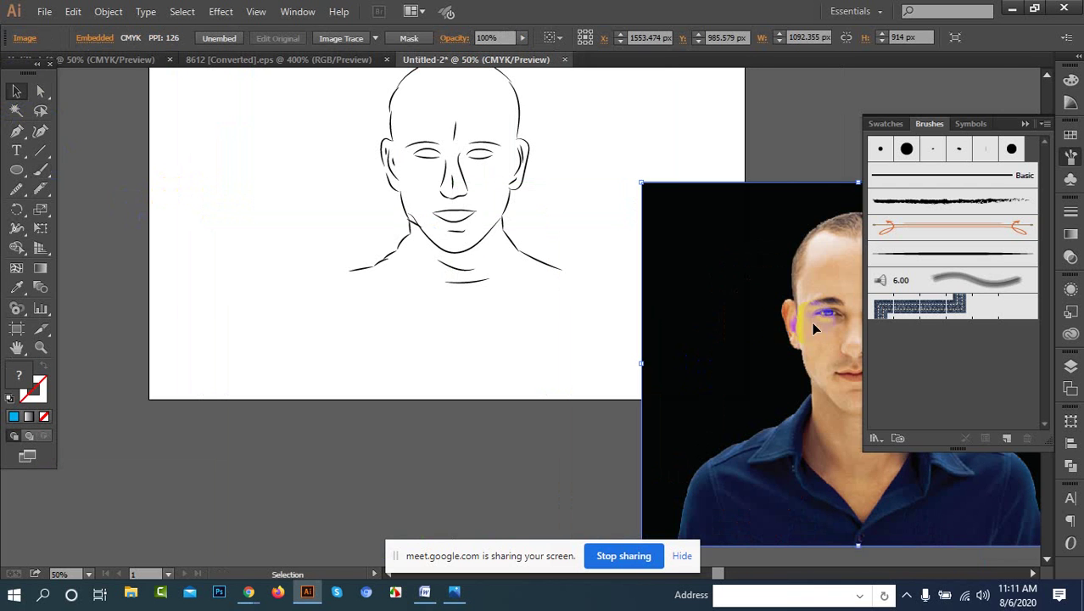
# Step: Draw a small circle as the pupil in the eye on the drawing's left side and fill it black
pyautogui.scroll(2, 484, 234)
pyautogui.scroll(3, 475, 242)
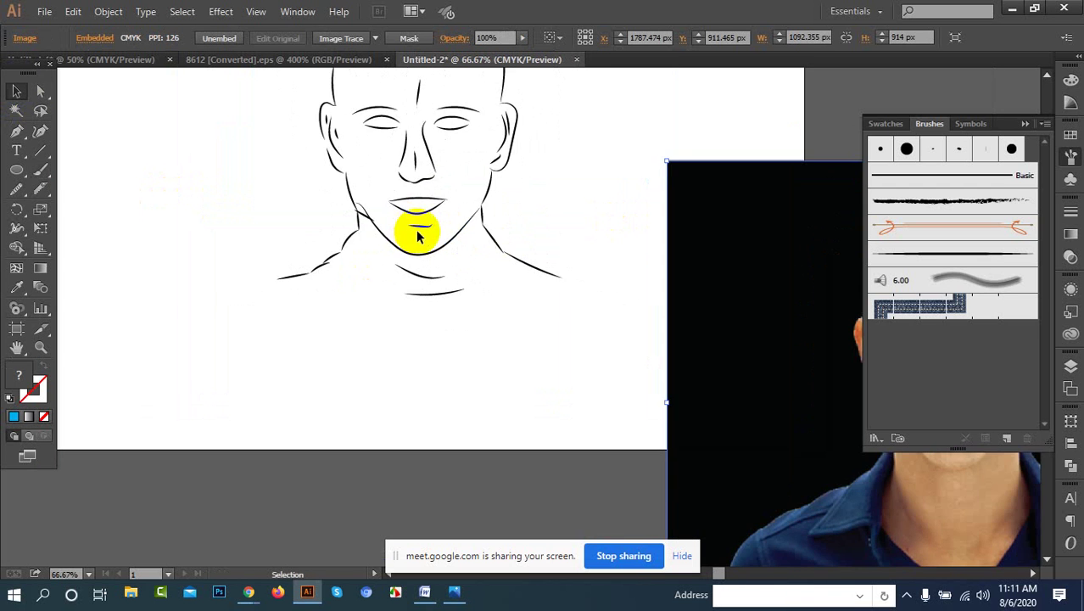
pyautogui.scroll(2, 426, 283)
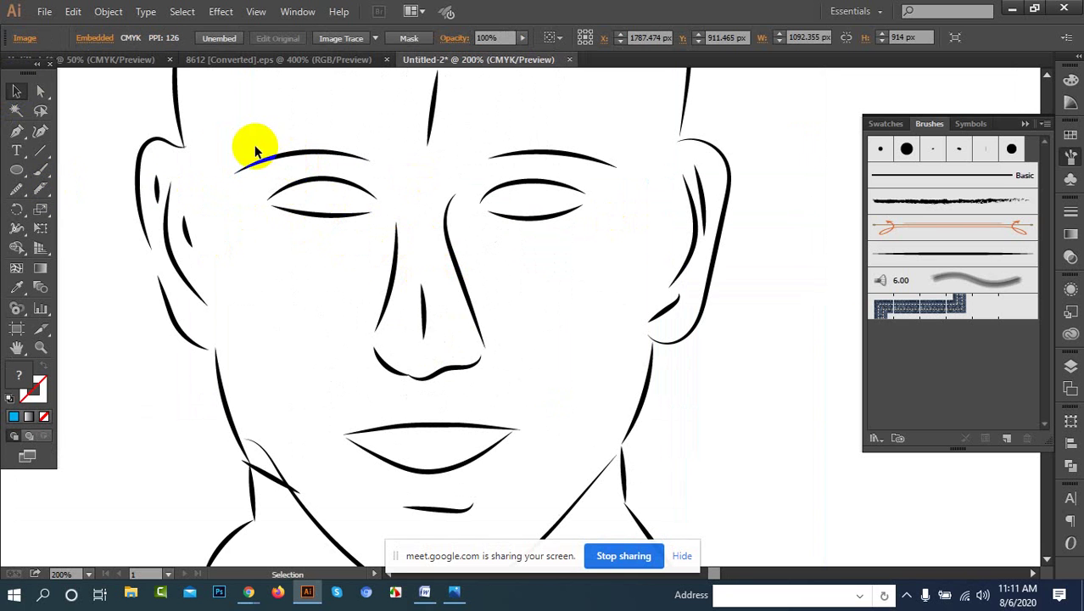
pyautogui.click(19, 149)
pyautogui.click(16, 169)
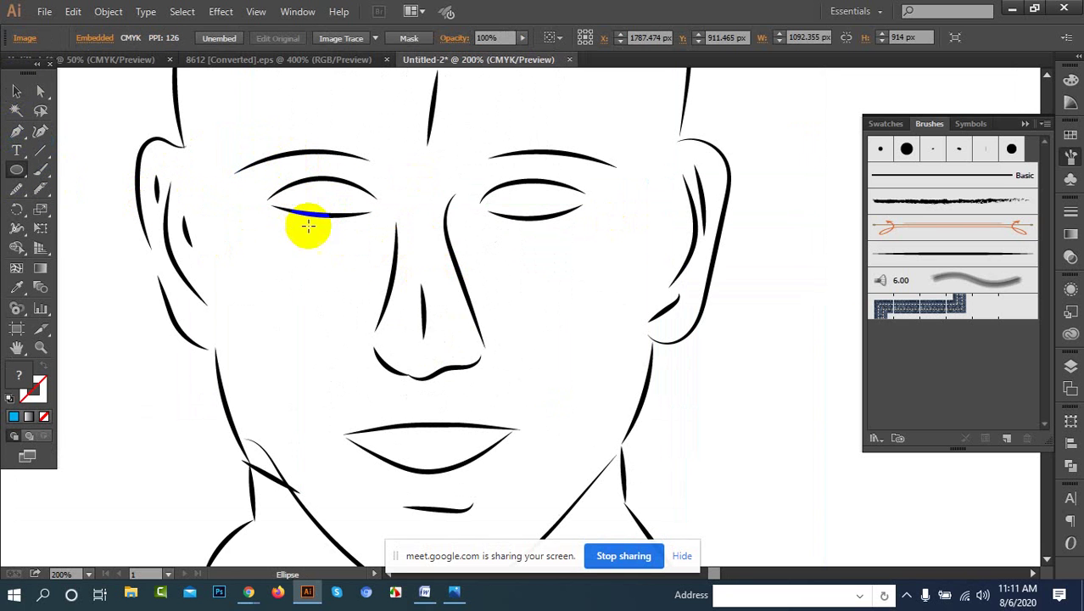
pyautogui.moveTo(319, 196)
pyautogui.mouseDown()
pyautogui.moveTo(332, 211)
pyautogui.moveTo(329, 194)
pyautogui.mouseUp()
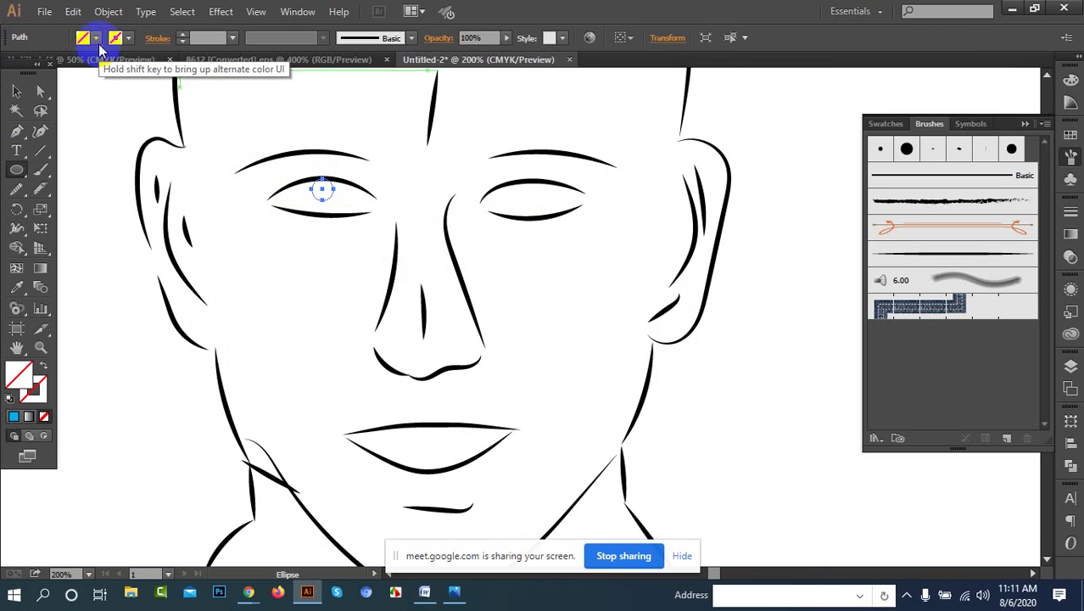
pyautogui.click(92, 38)
pyautogui.click(44, 65)
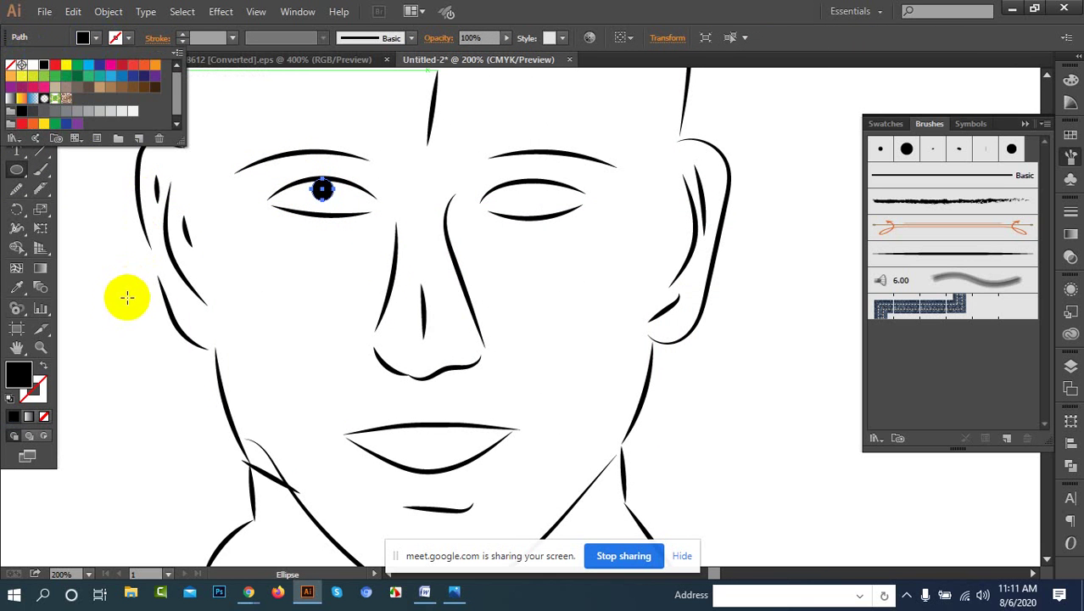
# Step: Duplicate the black pupil into the eye on the drawing's right side
pyautogui.click(16, 91)
pyautogui.click(368, 238)
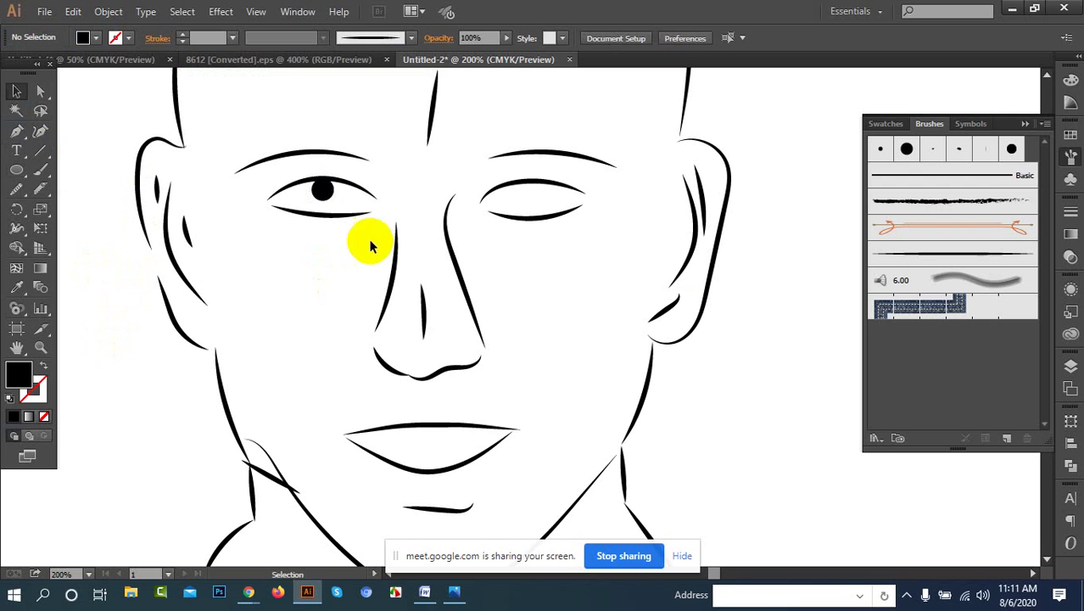
pyautogui.click(323, 190)
pyautogui.moveTo(322, 188); pyautogui.dragTo(527, 197)
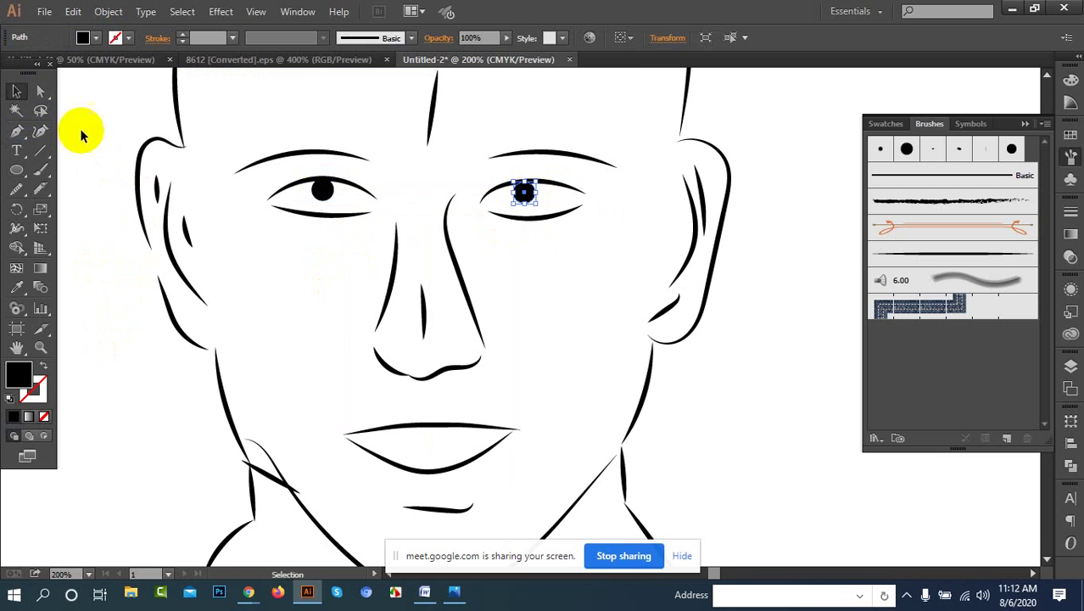
pyautogui.click(552, 356)
# Step: Review the finished line portrait at several magnifications beside the source photo
pyautogui.scroll(-5, 552, 356)
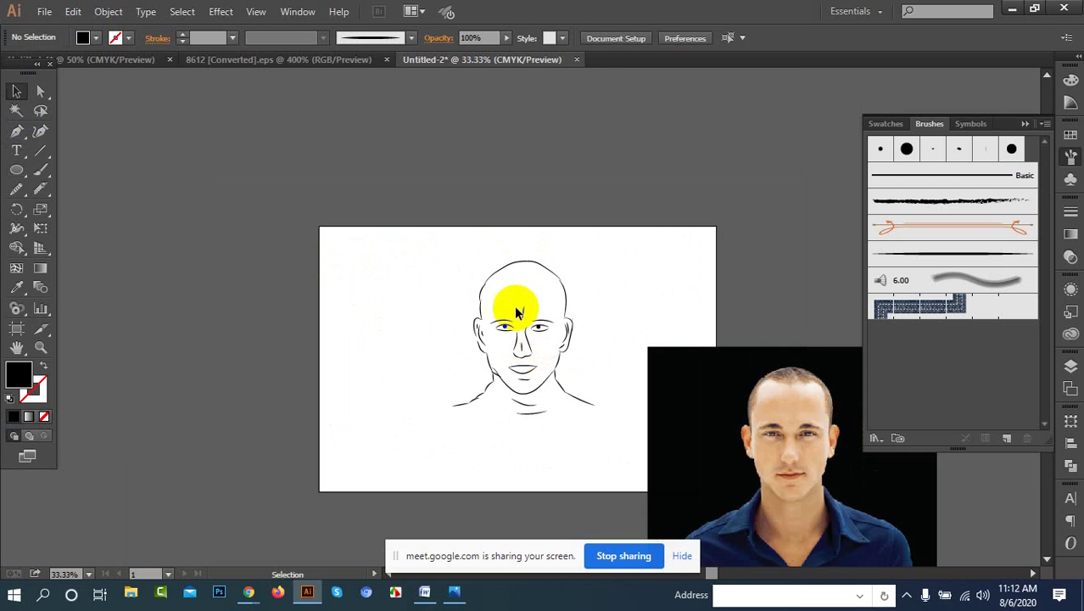
pyautogui.scroll(2, 513, 306)
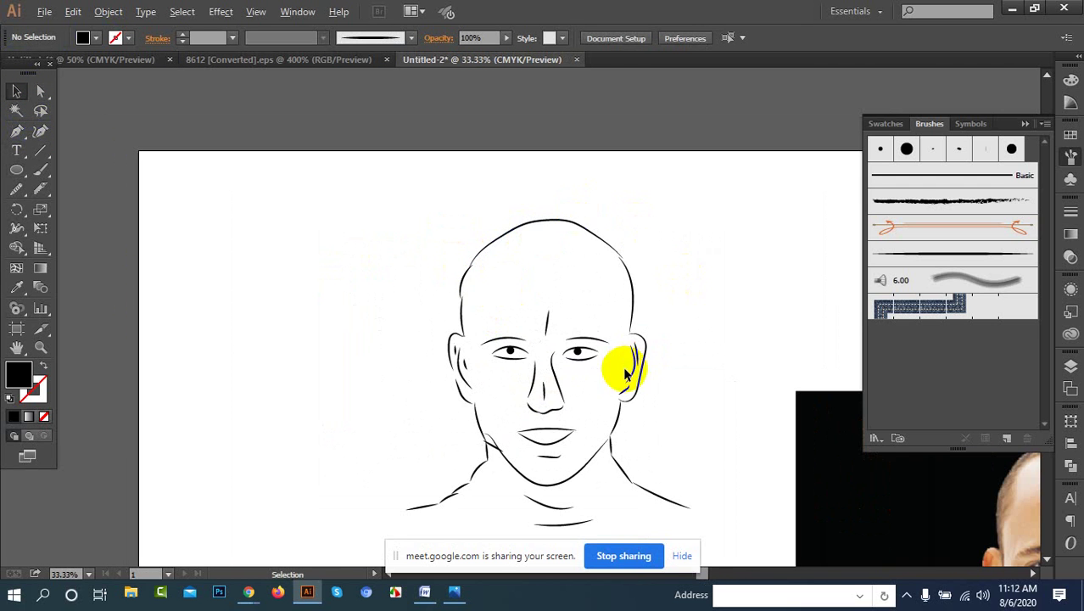
pyautogui.scroll(-2, 521, 373)
pyautogui.scroll(2, 543, 339)
pyautogui.scroll(-1, 537, 363)
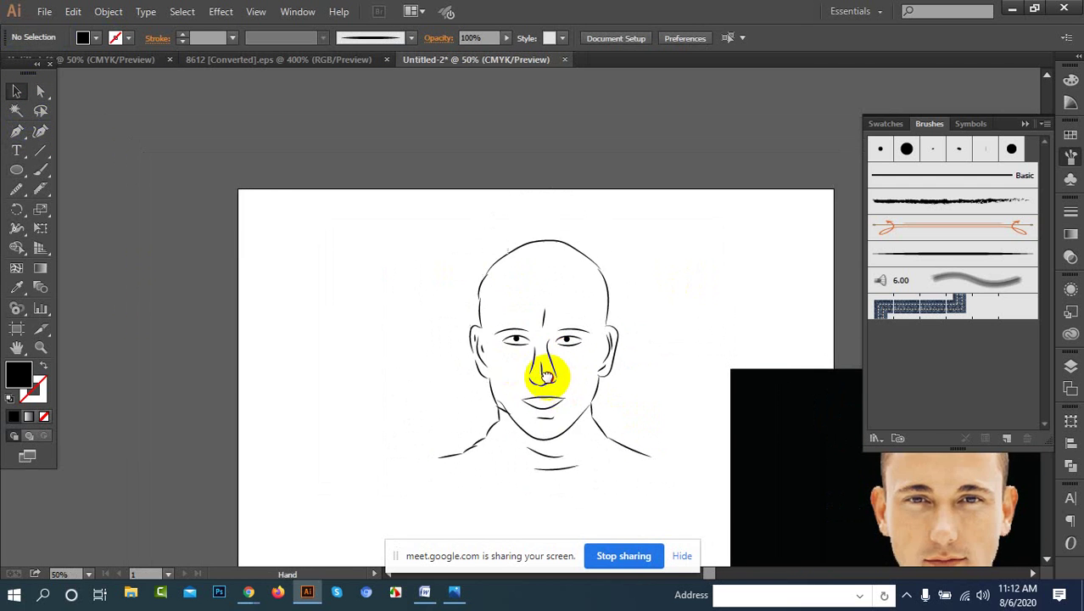
pyautogui.scroll(2, 479, 357)
pyautogui.scroll(-2, 549, 368)
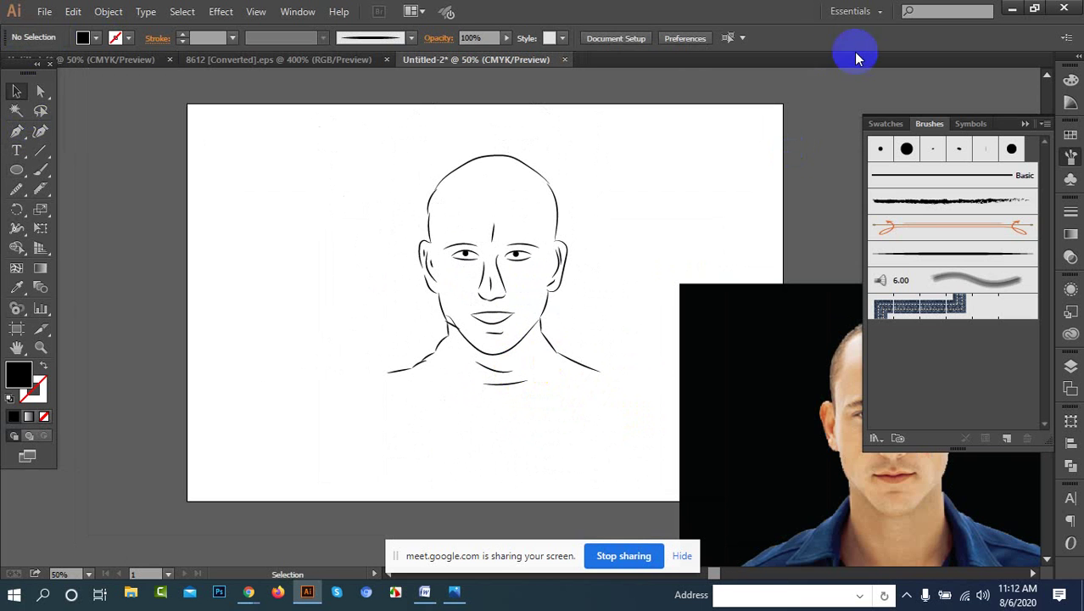
# Step: Switch to Chrome and return to the top of the Google Images results for "man"
pyautogui.click(1012, 9)
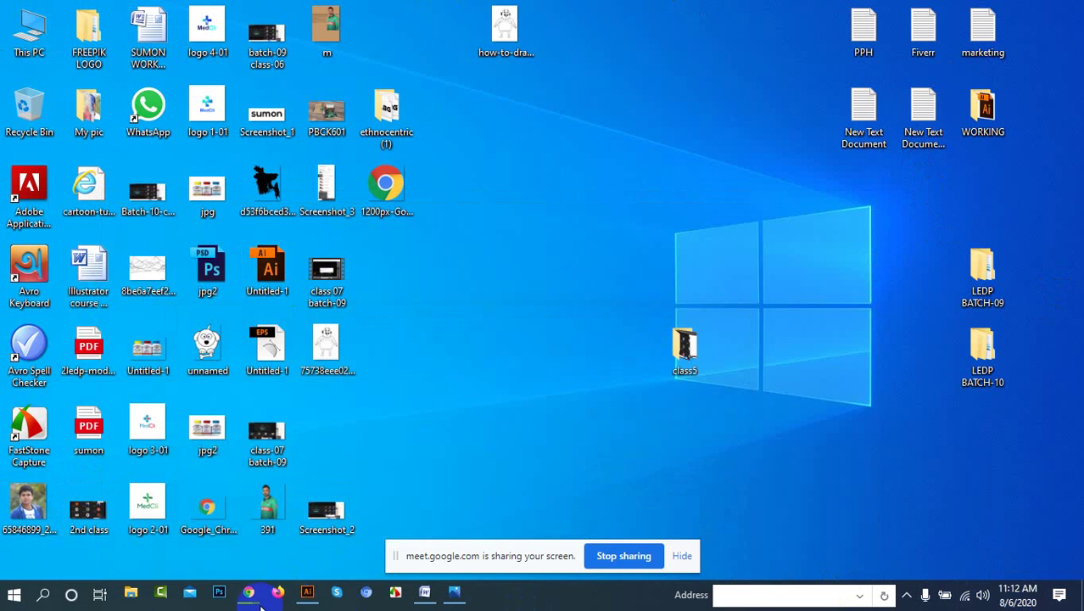
pyautogui.moveTo(249, 598)
pyautogui.click(208, 528)
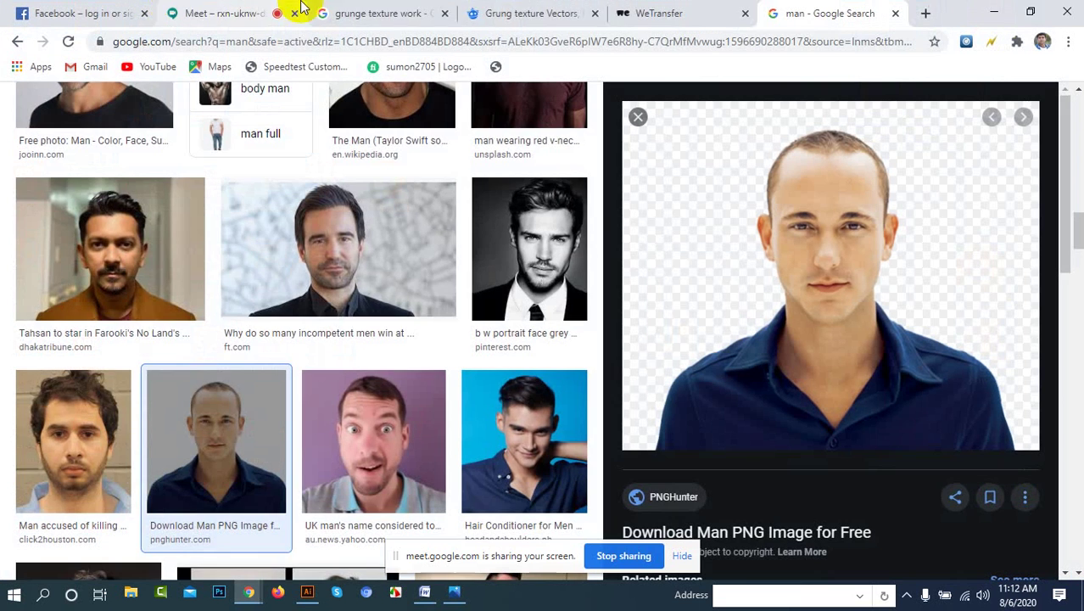
pyautogui.scroll(10, 296, 146)
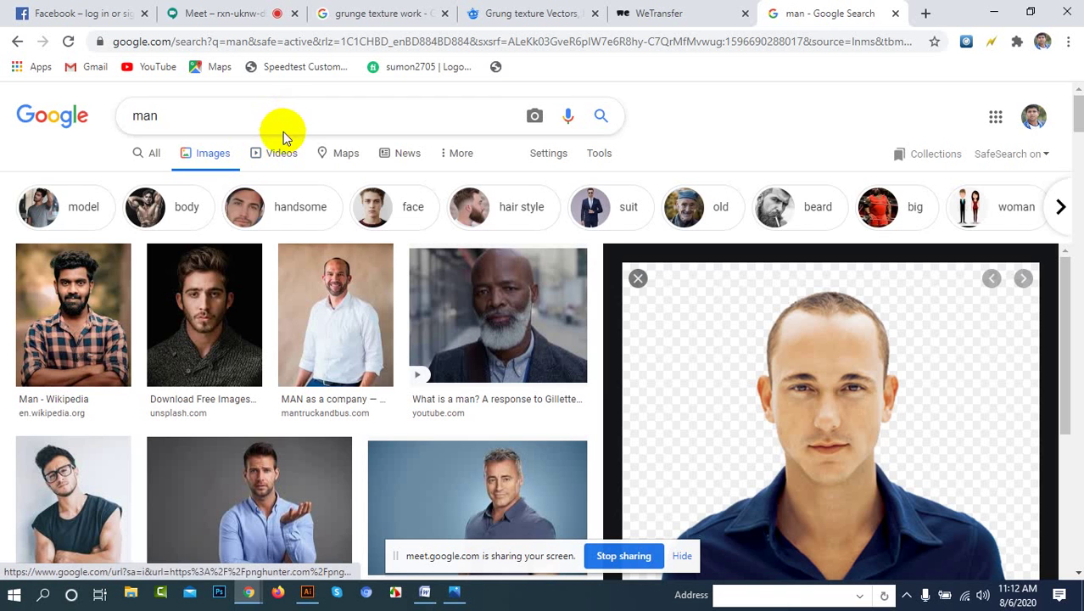
# Step: Search Google Images for "line art"
pyautogui.doubleClick(136, 116)
pyautogui.write('lone')
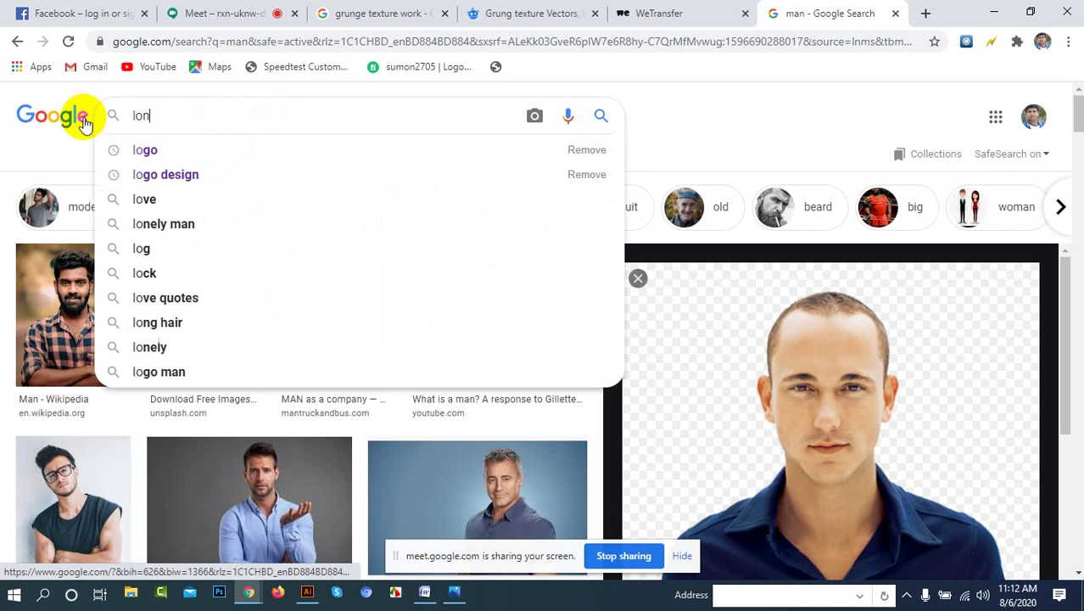
pyautogui.press('BackSpace')
pyautogui.press('BackSpace')
pyautogui.press('BackSpace')
pyautogui.press('BackSpace')
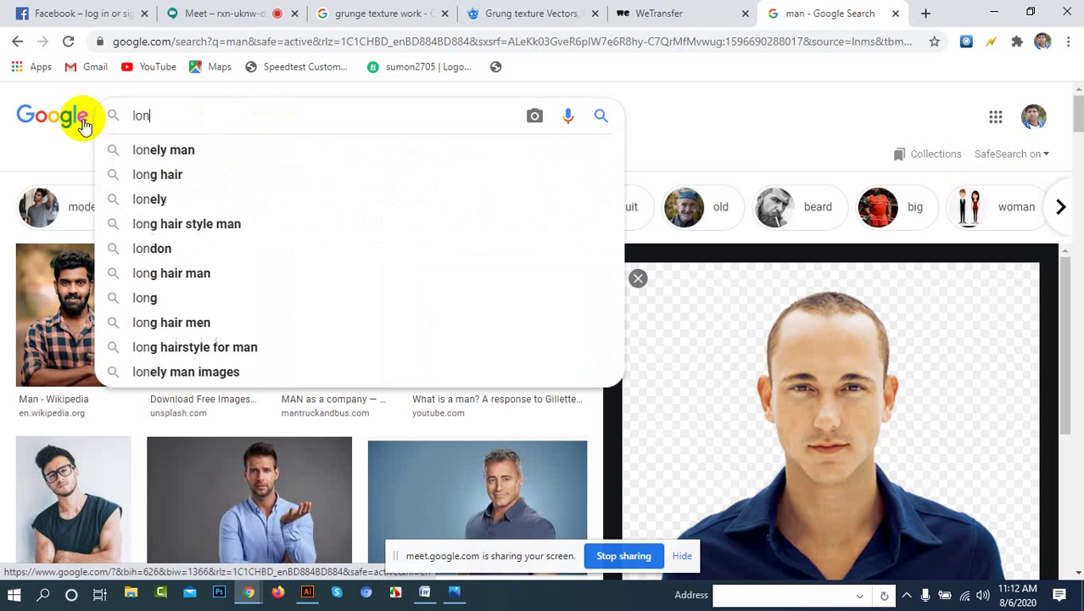
pyautogui.write('u')
pyautogui.press('BackSpace')
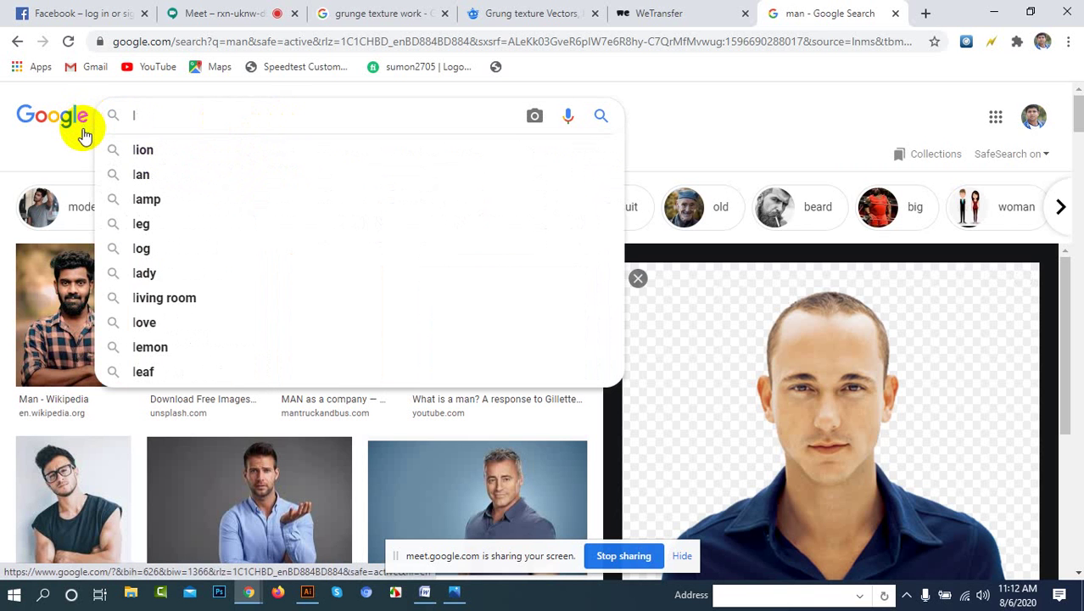
pyautogui.write('ine')
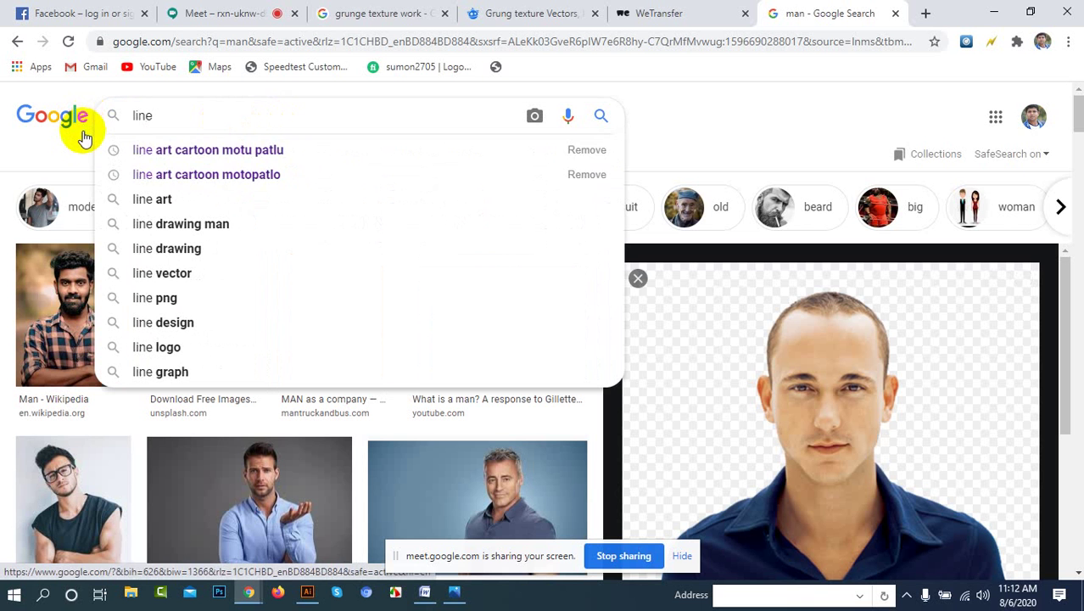
pyautogui.click(162, 200)
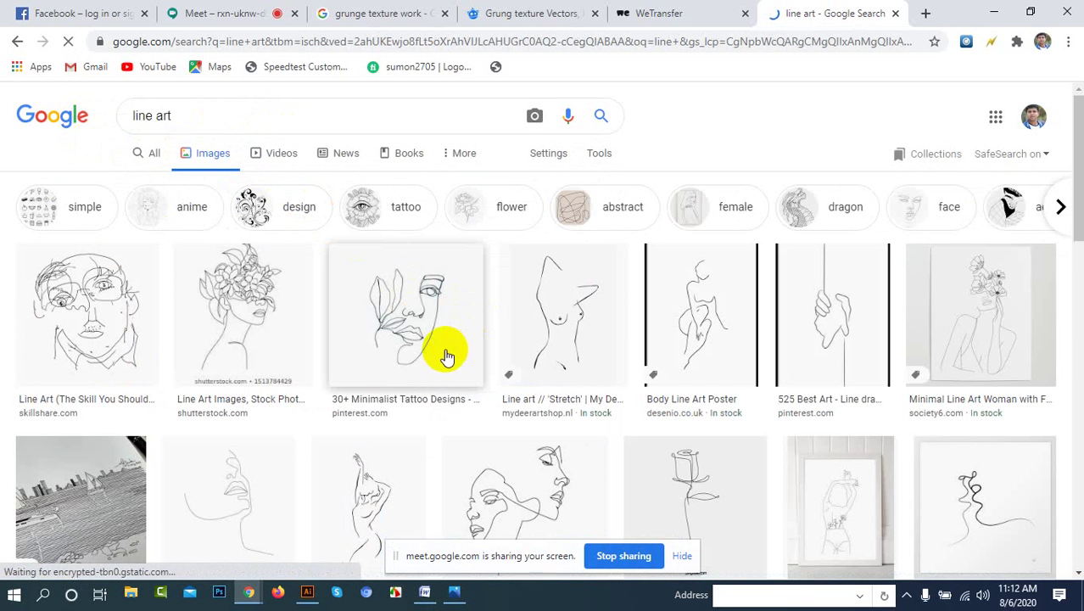
# Step: Browse the line art results, previewing the minimalist face with leaves, its related images and the one-line rose drawing
pyautogui.scroll(-1, 441, 353)
pyautogui.scroll(1, 399, 344)
pyautogui.click(453, 322)
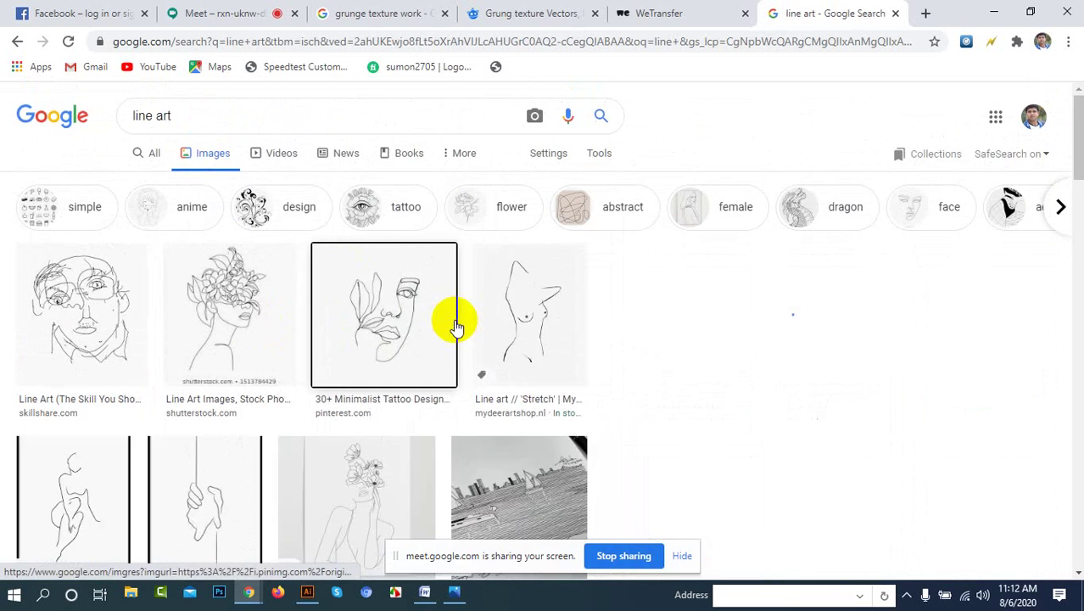
pyautogui.scroll(-5, 925, 275)
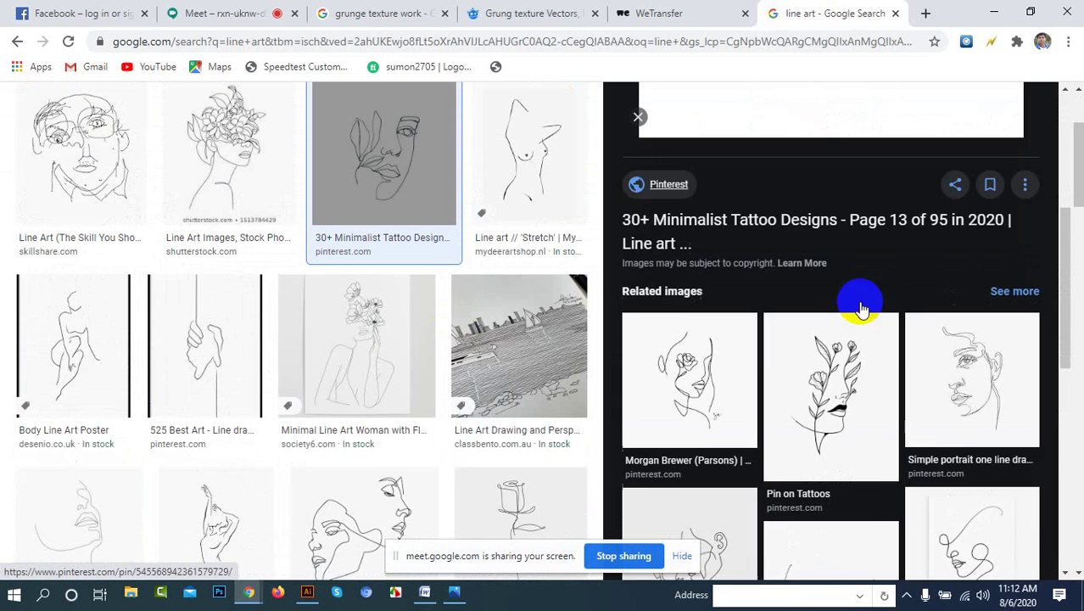
pyautogui.scroll(-2, 882, 310)
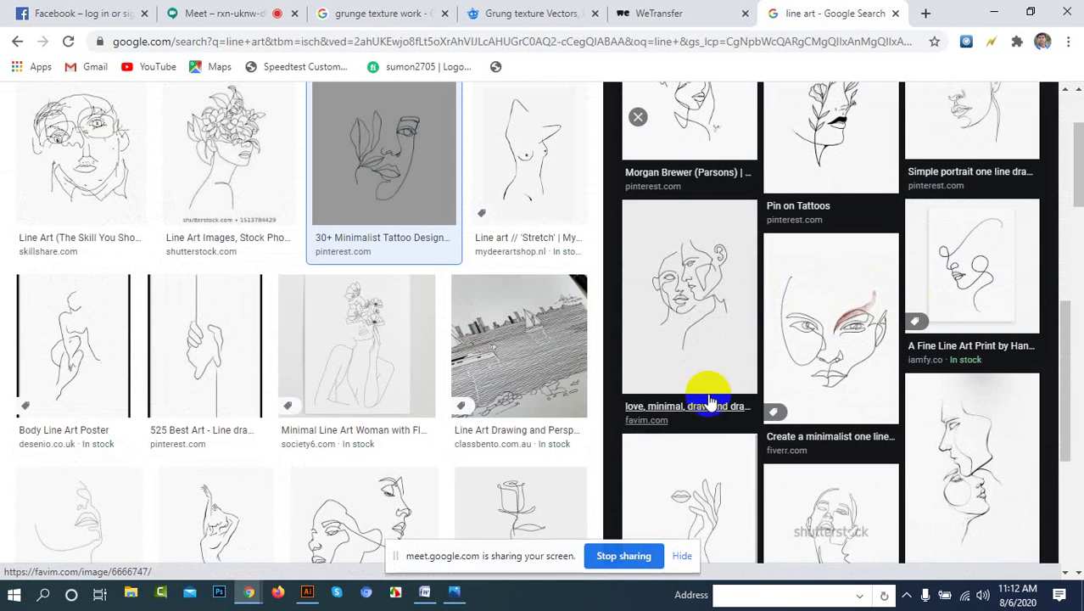
pyautogui.scroll(-7, 435, 363)
pyautogui.scroll(2, 501, 223)
pyautogui.click(514, 220)
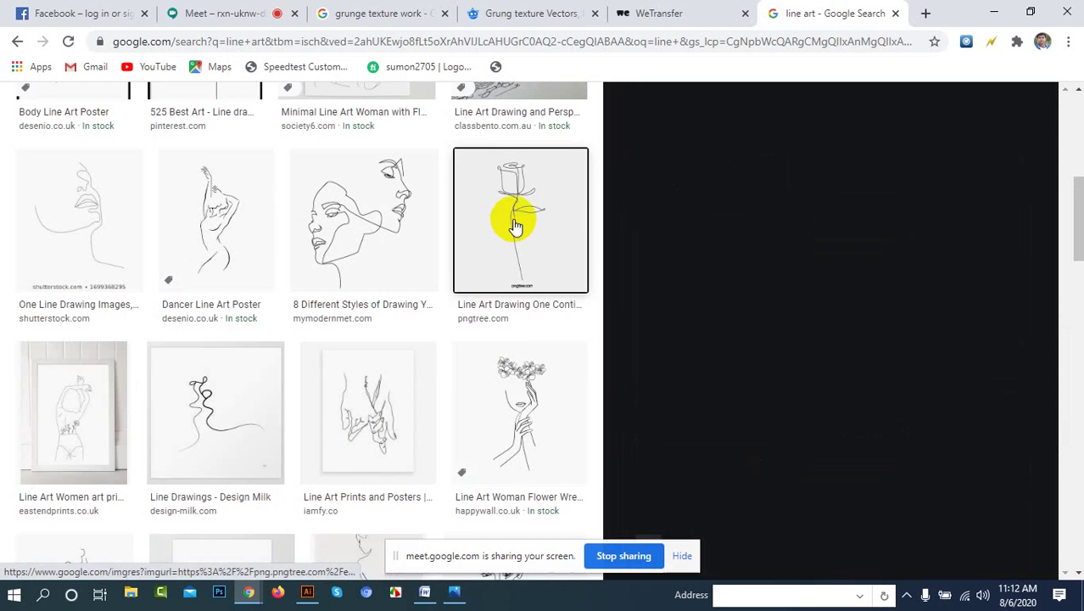
# Step: Browse further down the line art image results, comparing faces, figures, flowers and animals drawn in different line styles
pyautogui.scroll(-2, 426, 293)
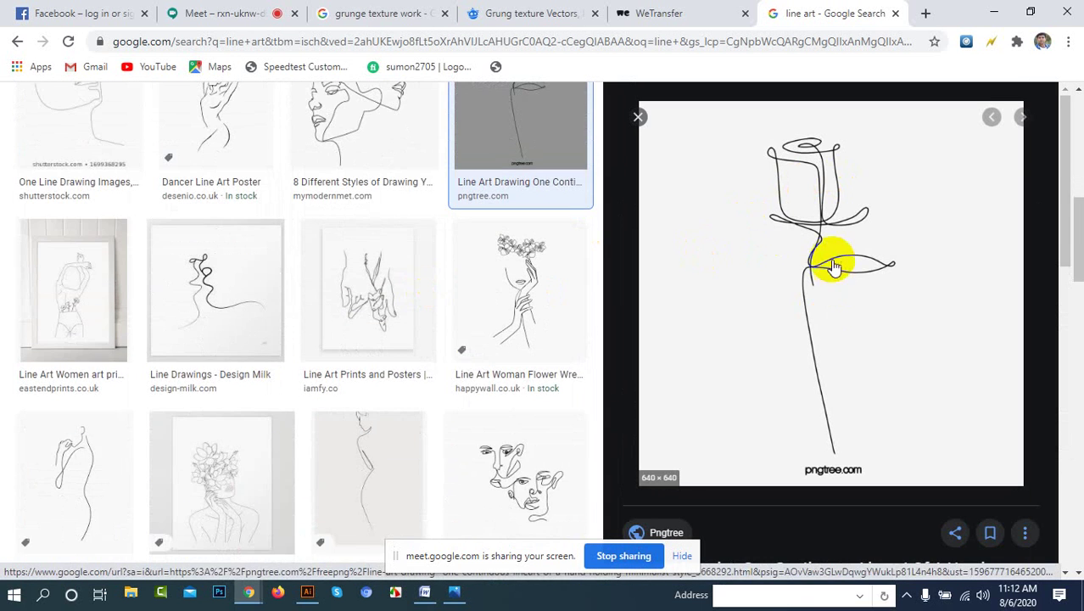
pyautogui.scroll(-4, 472, 335)
pyautogui.scroll(-10, 472, 332)
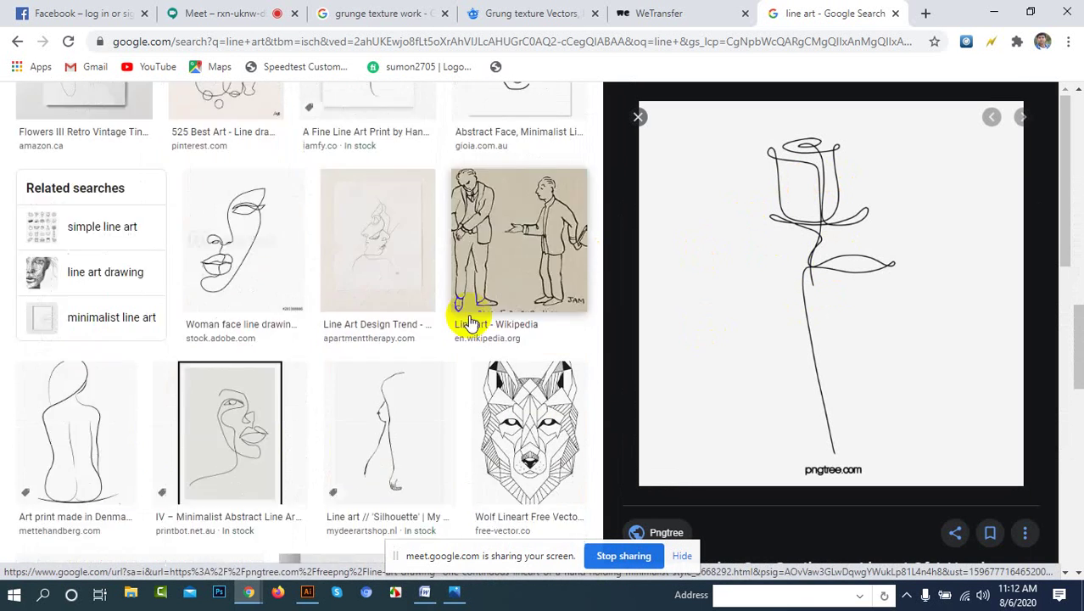
pyautogui.scroll(-10, 472, 326)
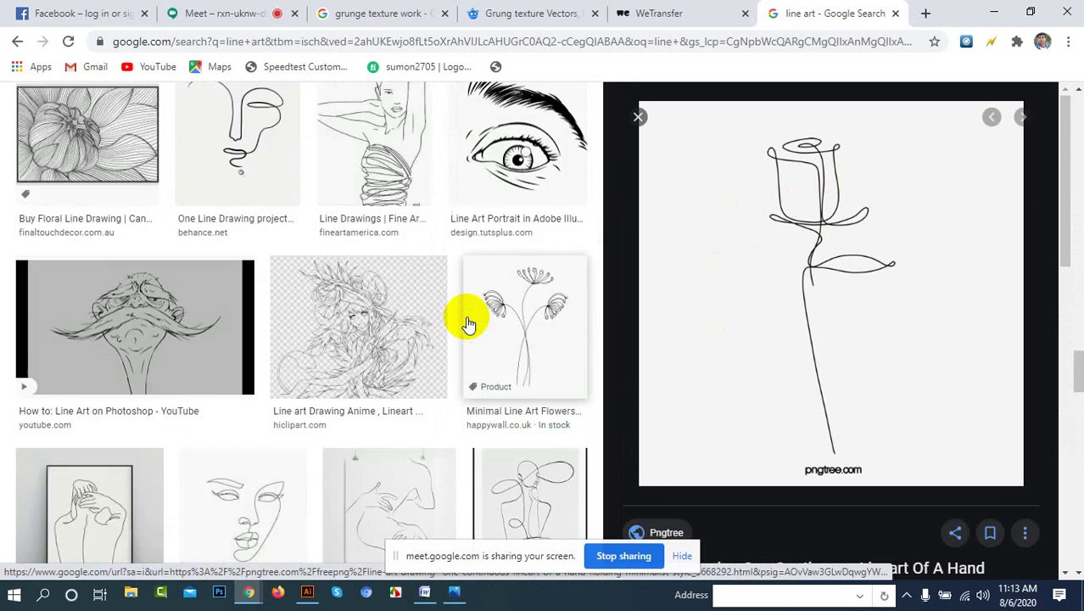
pyautogui.scroll(-10, 469, 322)
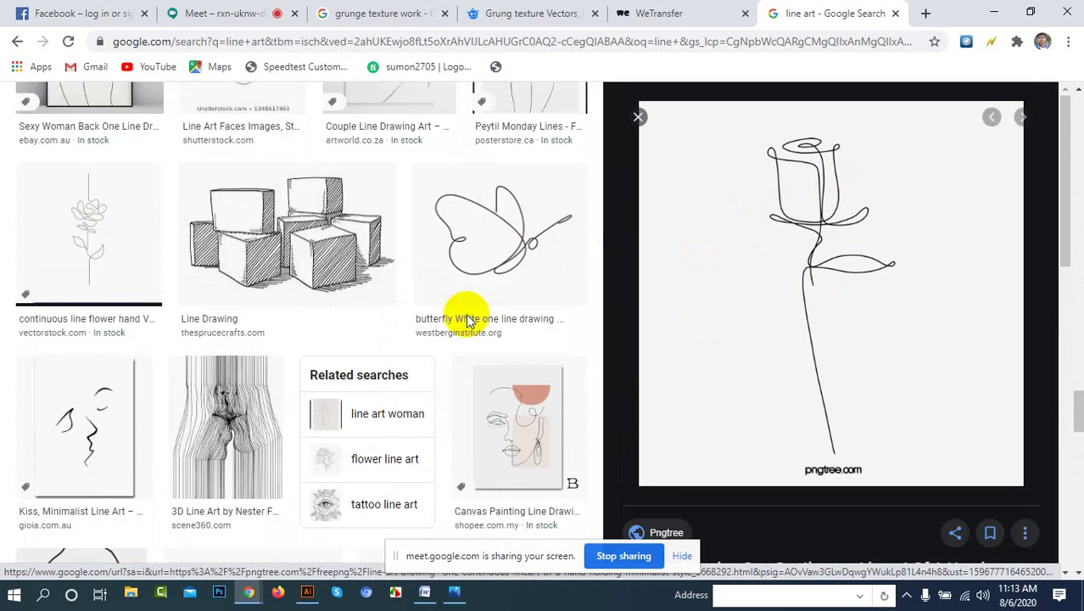
pyautogui.scroll(-10, 469, 322)
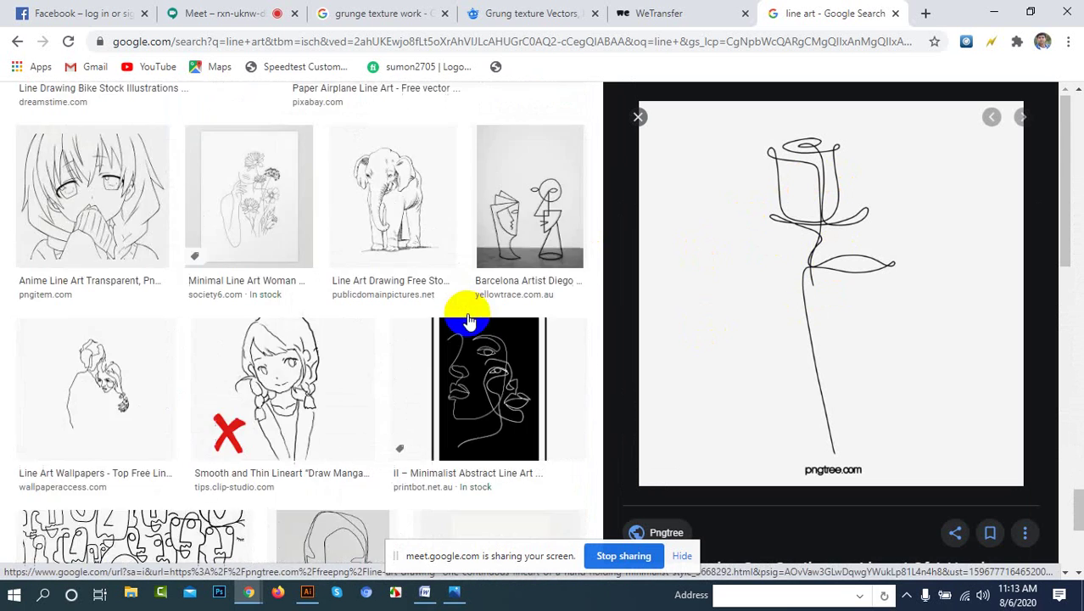
pyautogui.scroll(-10, 469, 321)
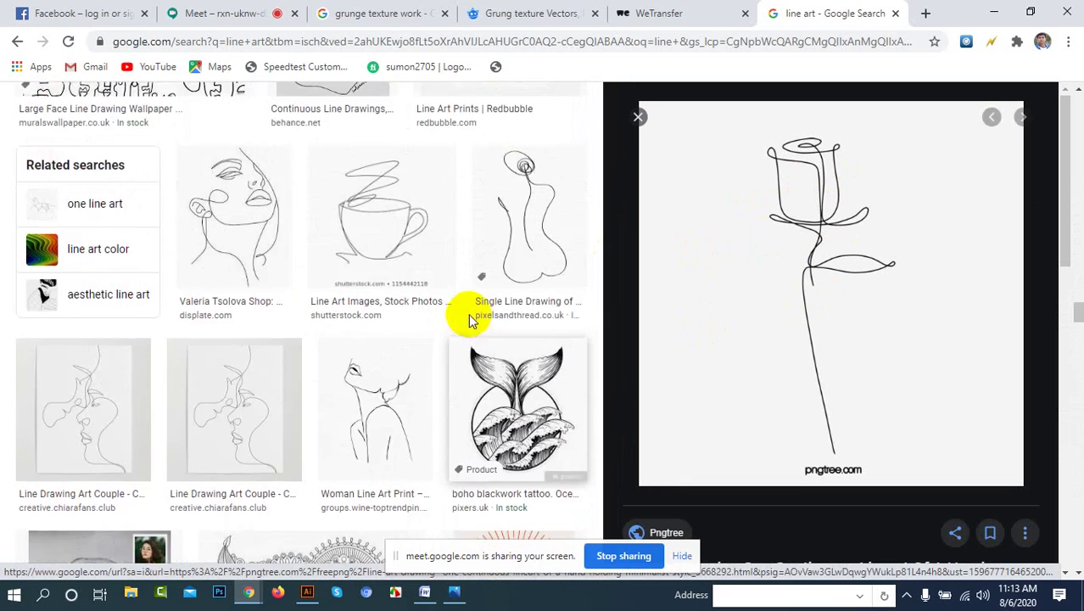
pyautogui.scroll(-15, 471, 320)
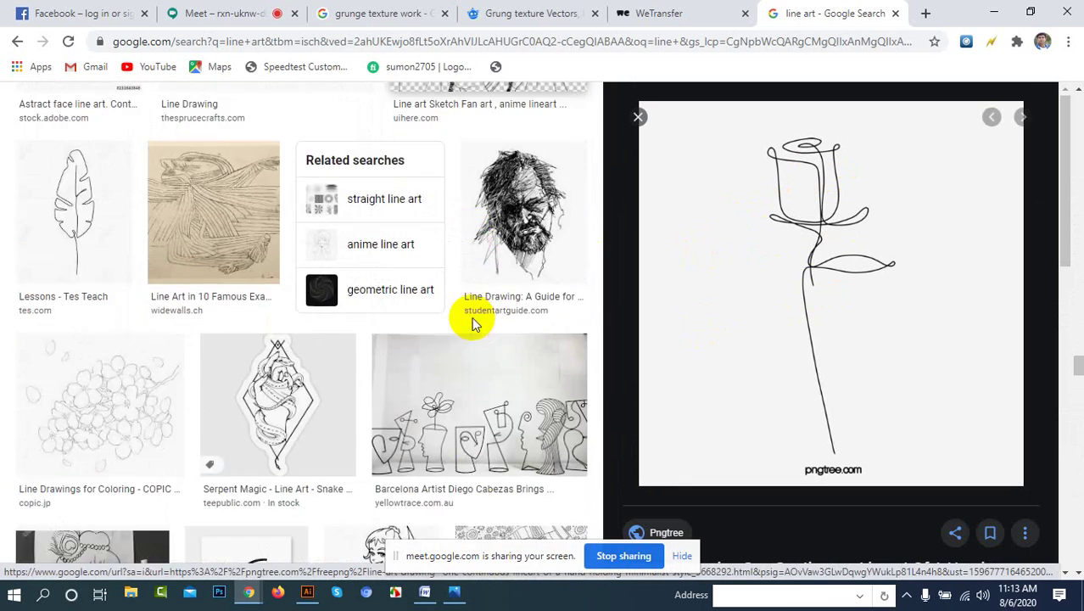
pyautogui.scroll(-15, 473, 319)
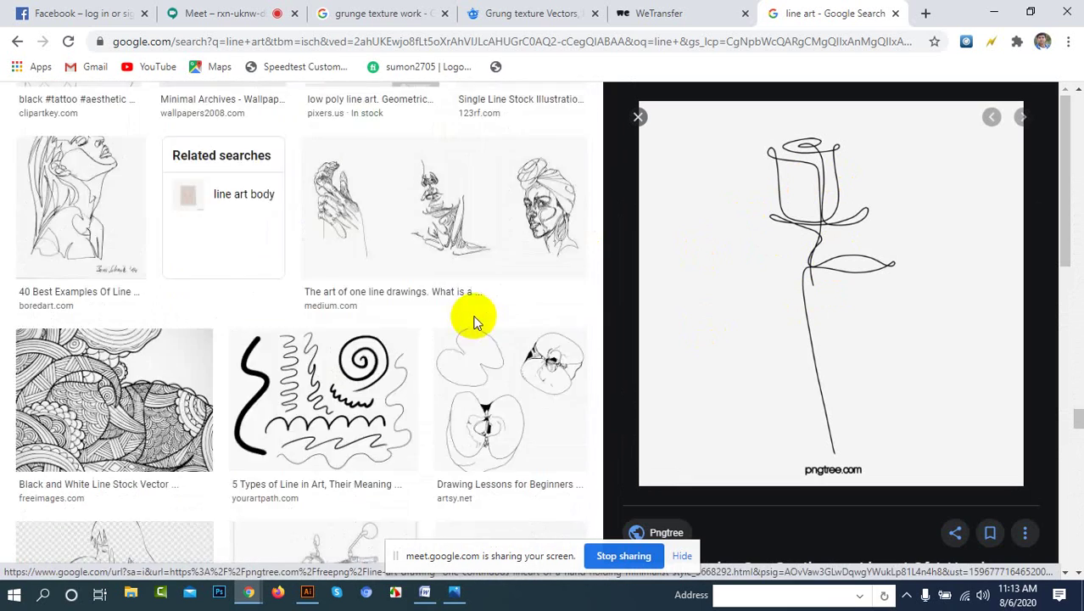
pyautogui.scroll(-4, 476, 323)
pyautogui.scroll(-12, 473, 321)
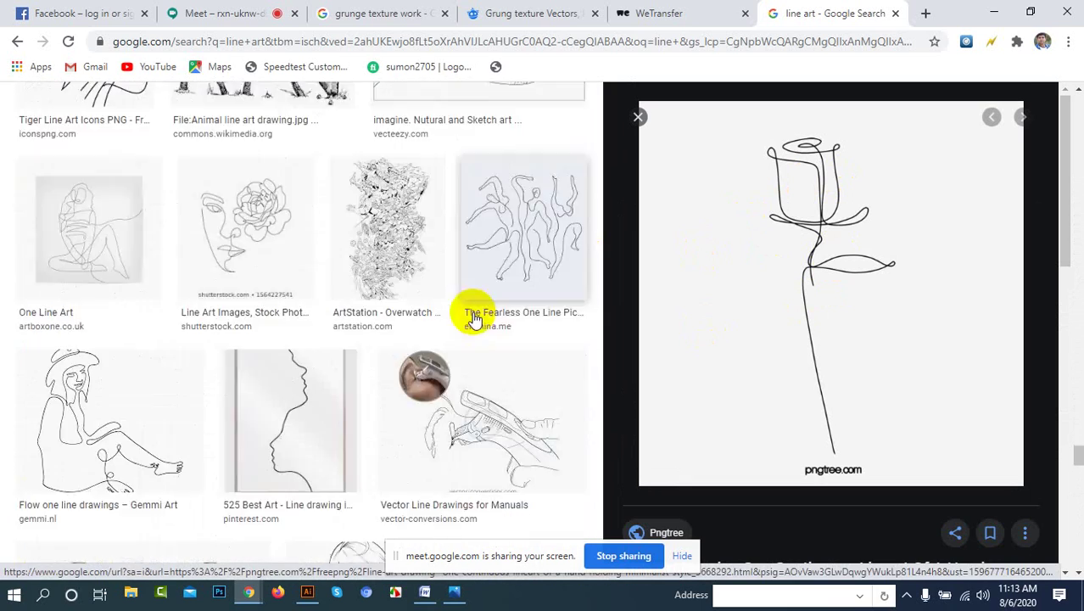
# Step: Look back over the line art results and return to the beginning of the list
pyautogui.scroll(2, 466, 319)
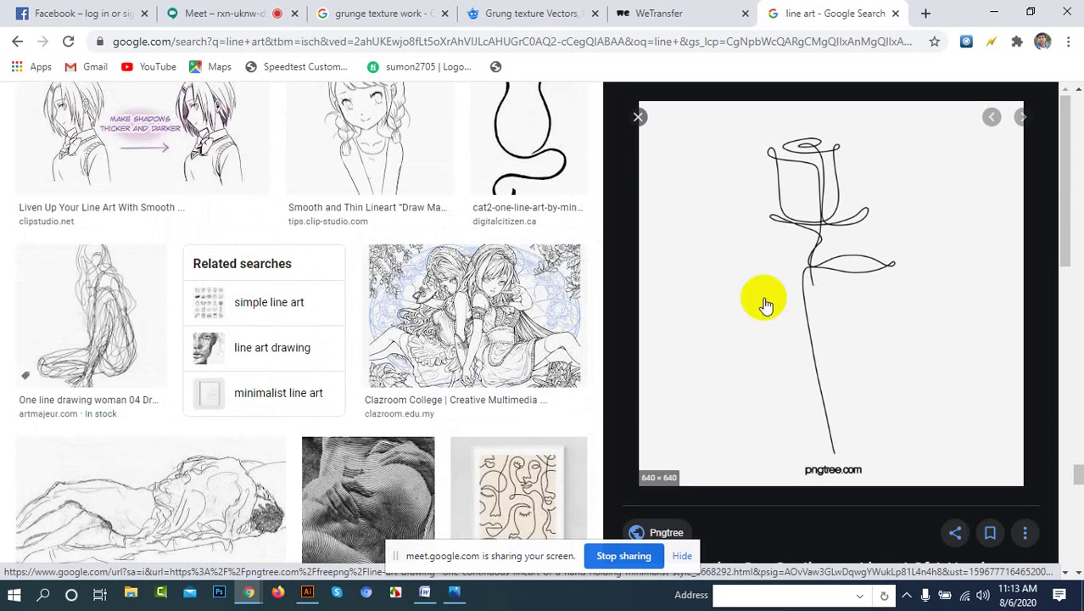
pyautogui.scroll(4, 811, 238)
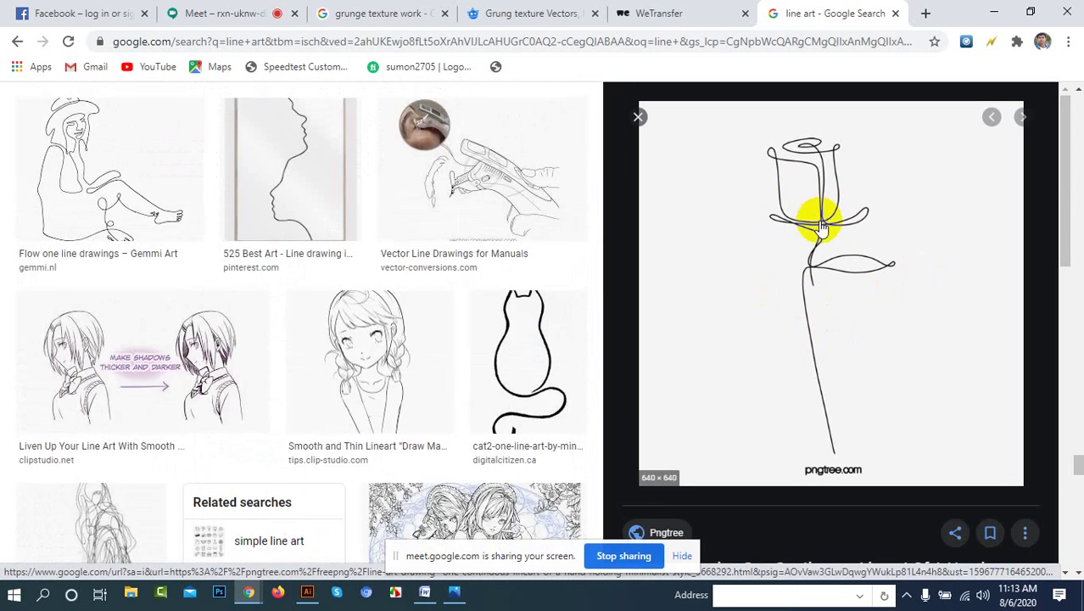
pyautogui.scroll(20, 444, 285)
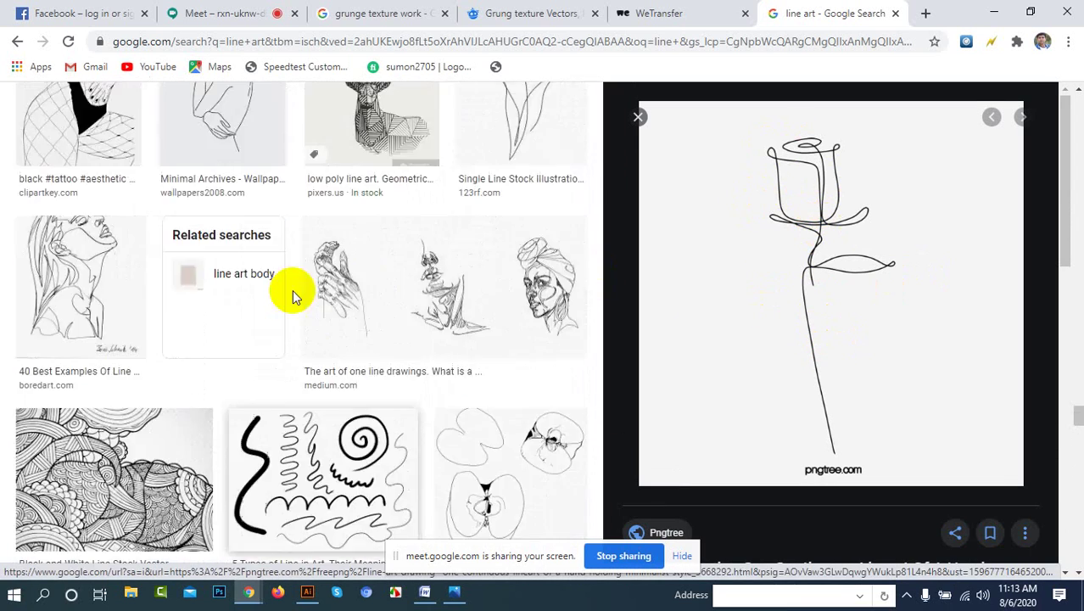
pyautogui.scroll(20, 306, 280)
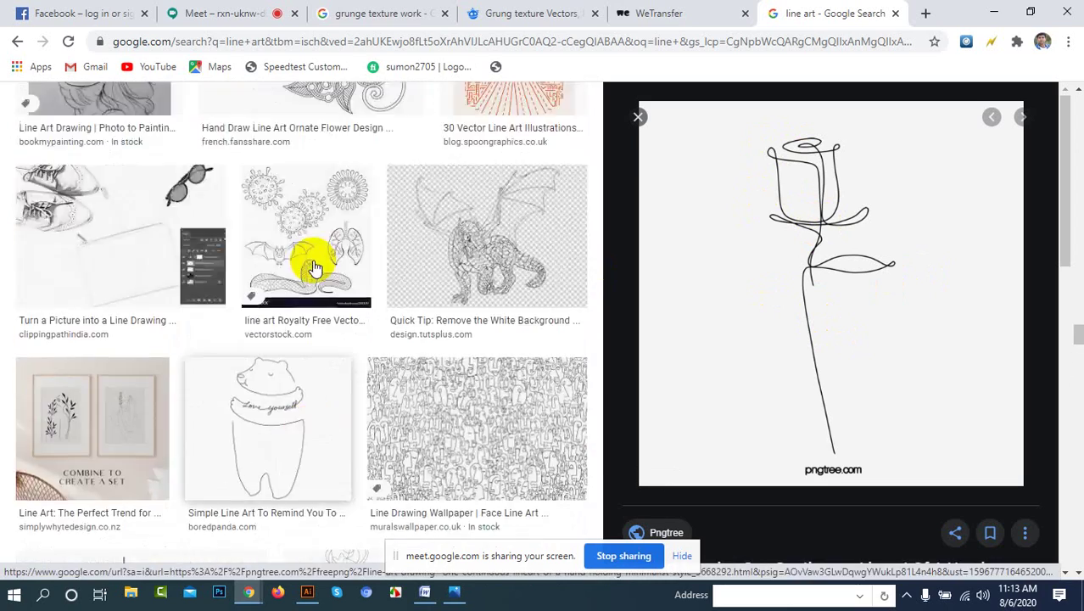
pyautogui.scroll(20, 325, 247)
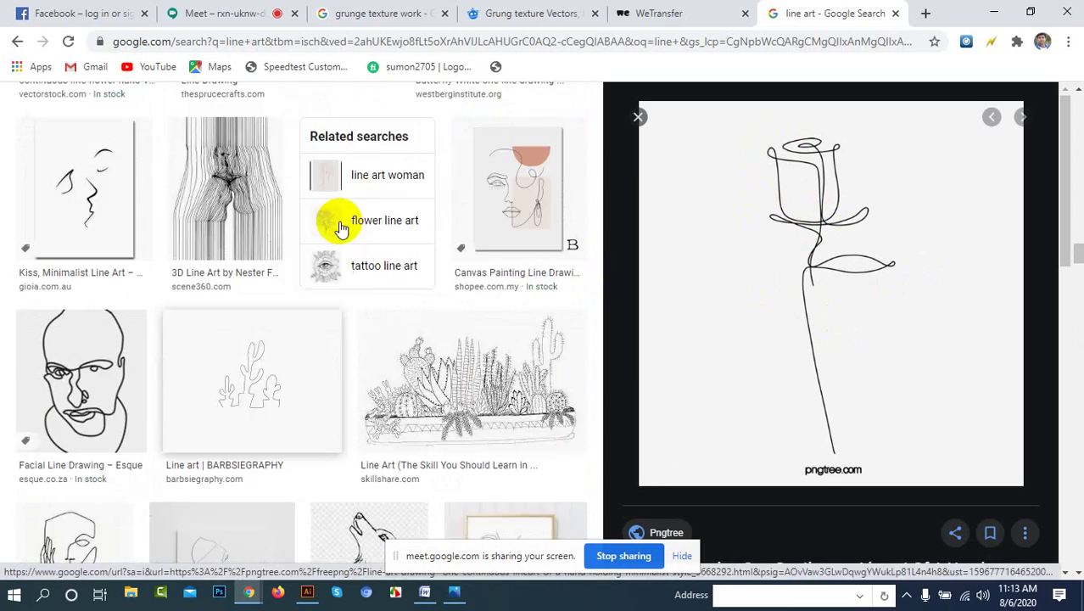
pyautogui.scroll(20, 355, 254)
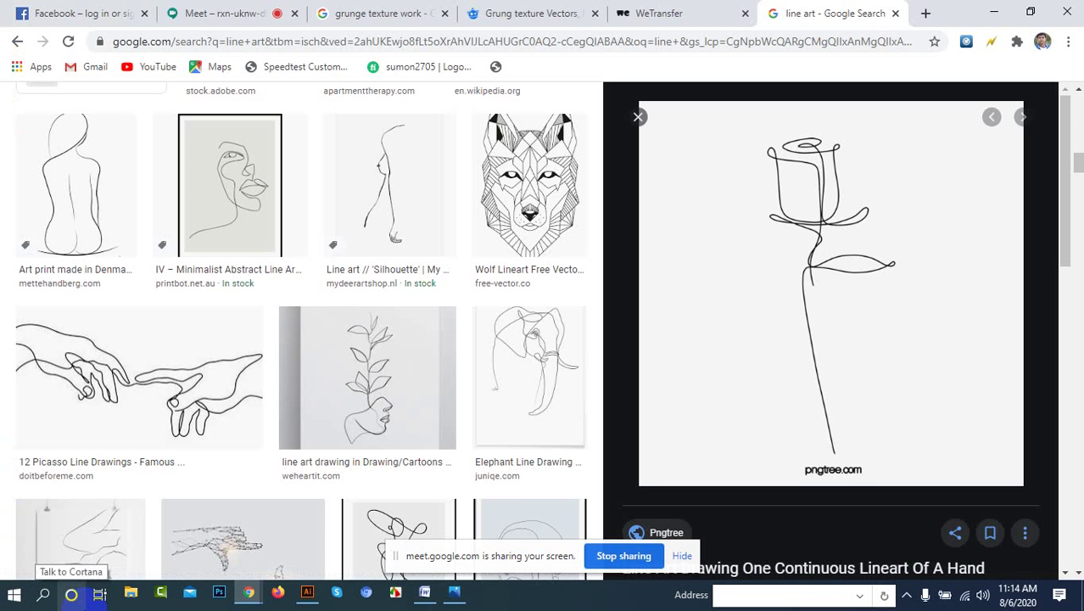
pyautogui.scroll(-10, 351, 406)
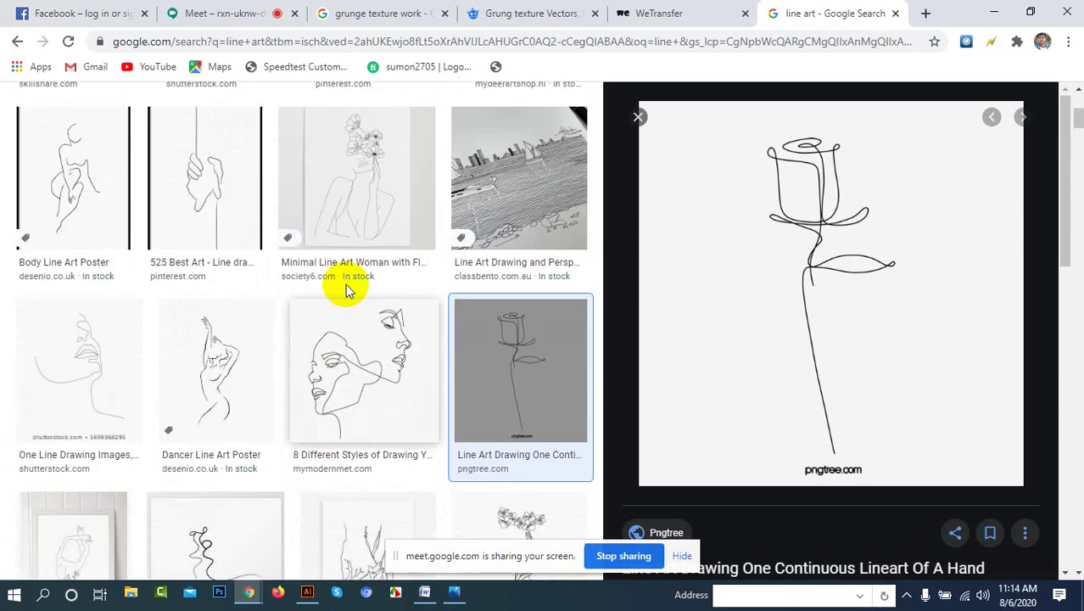
pyautogui.scroll(5, 345, 290)
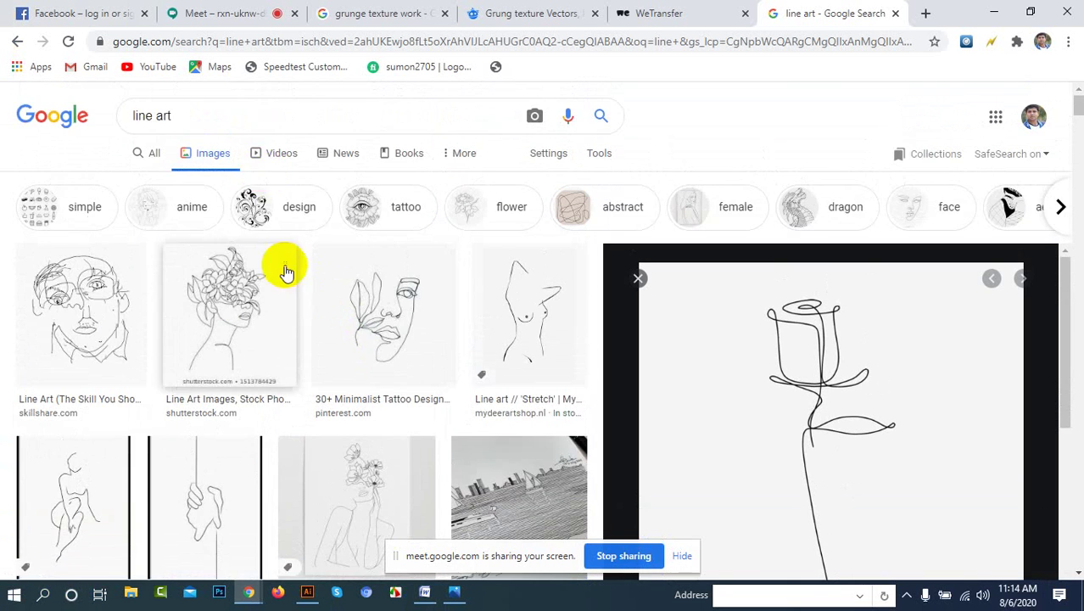
# Step: Search Google Images for "line art seanari"
pyautogui.click(220, 124)
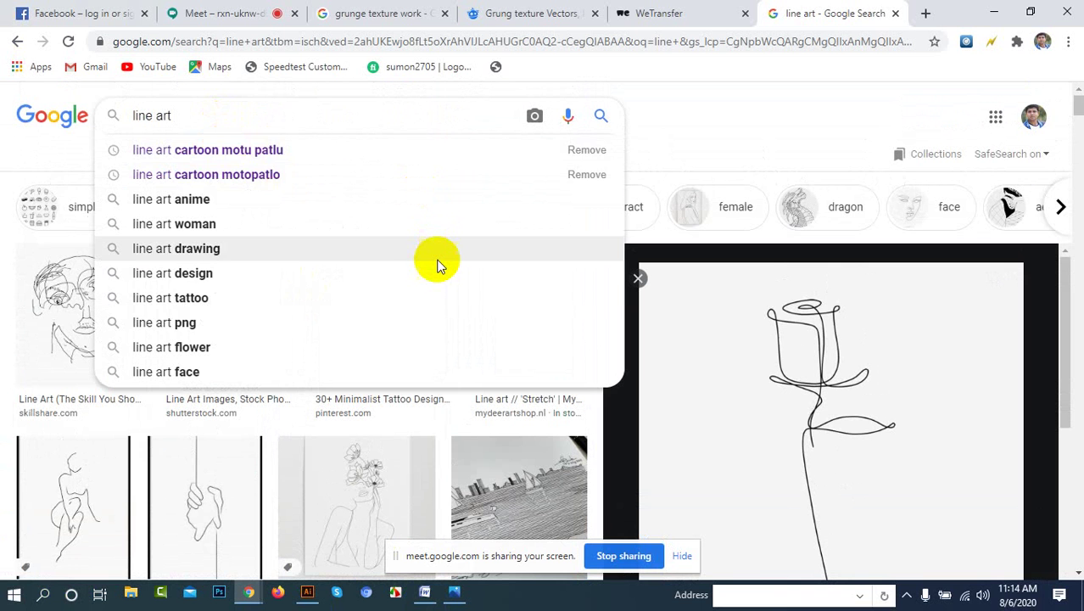
pyautogui.write('sr')
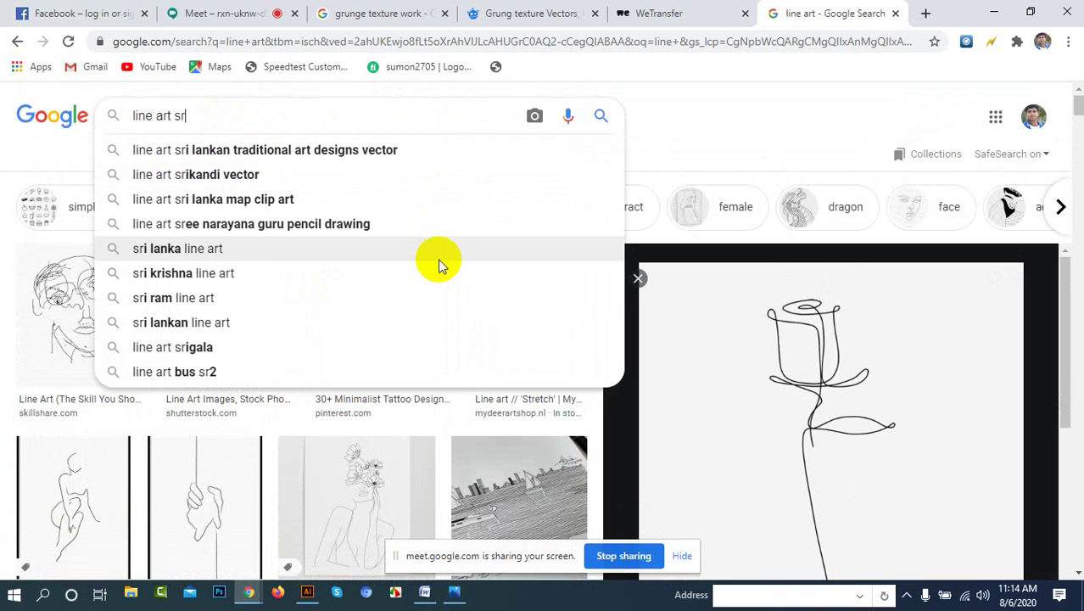
pyautogui.press('BackSpace')
pyautogui.write('e')
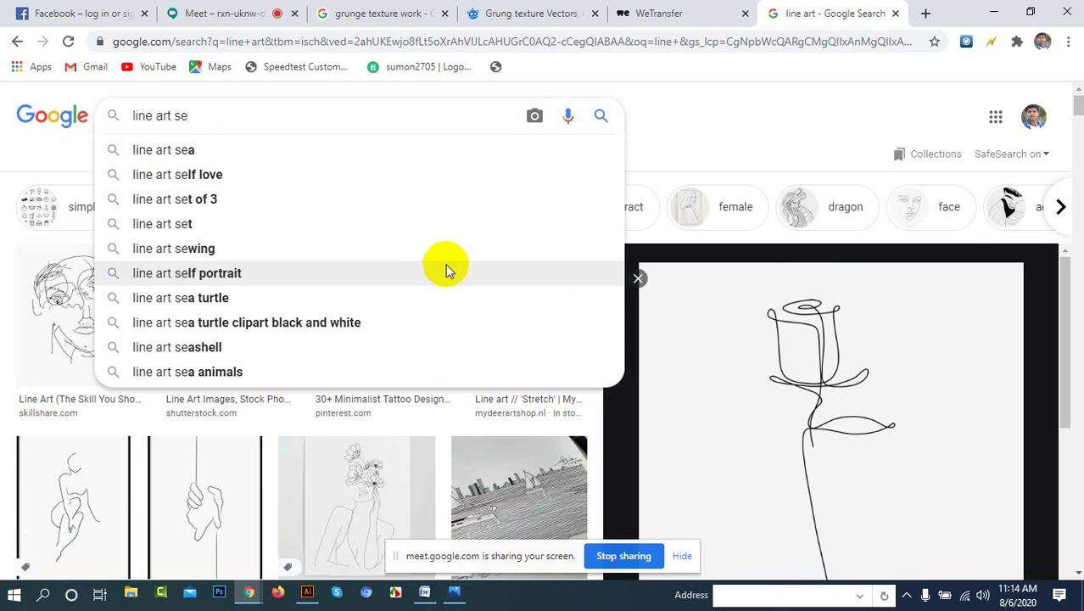
pyautogui.write('na')
pyautogui.press('Escape')
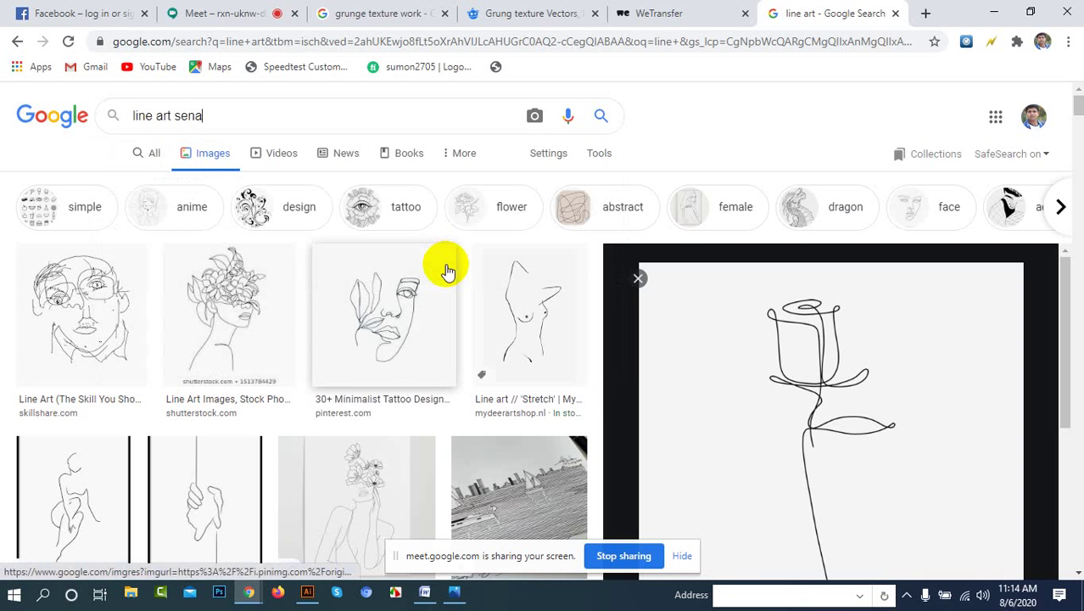
pyautogui.press('BackSpace')
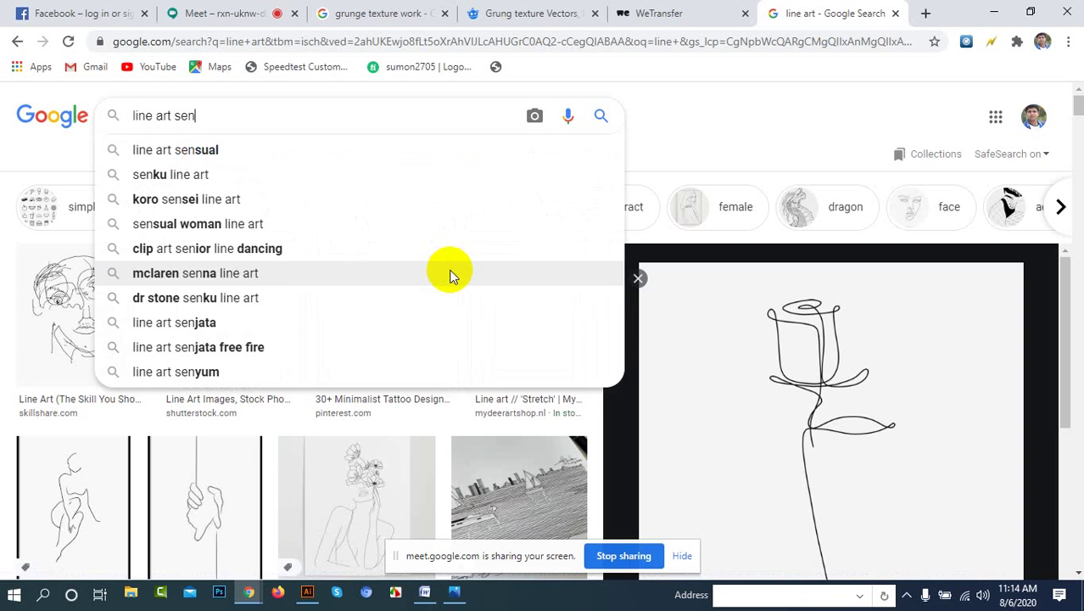
pyautogui.press('BackSpace')
pyautogui.press('BackSpace')
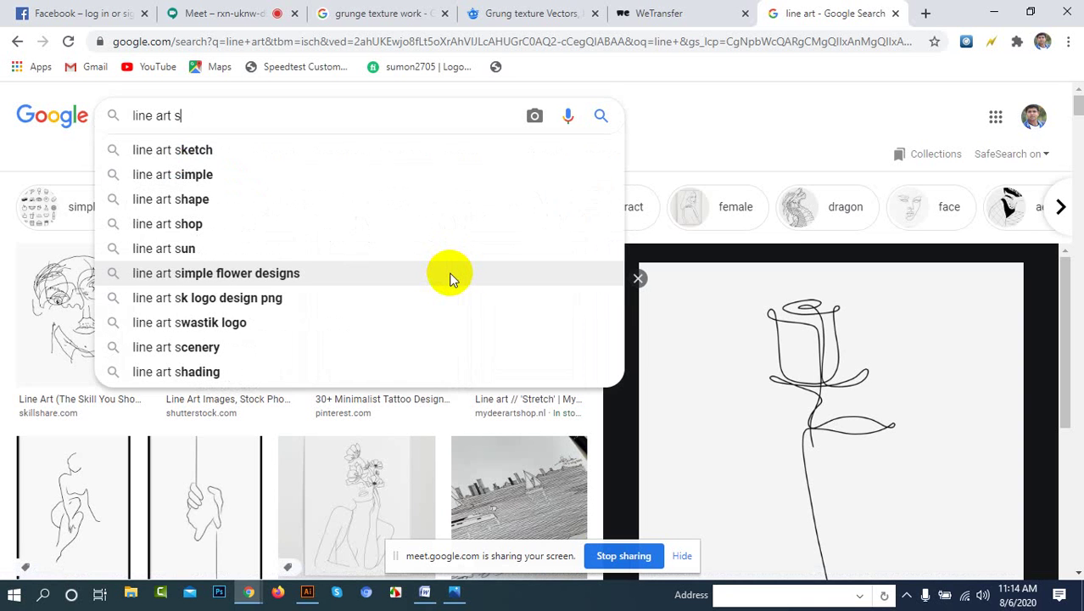
pyautogui.write('e')
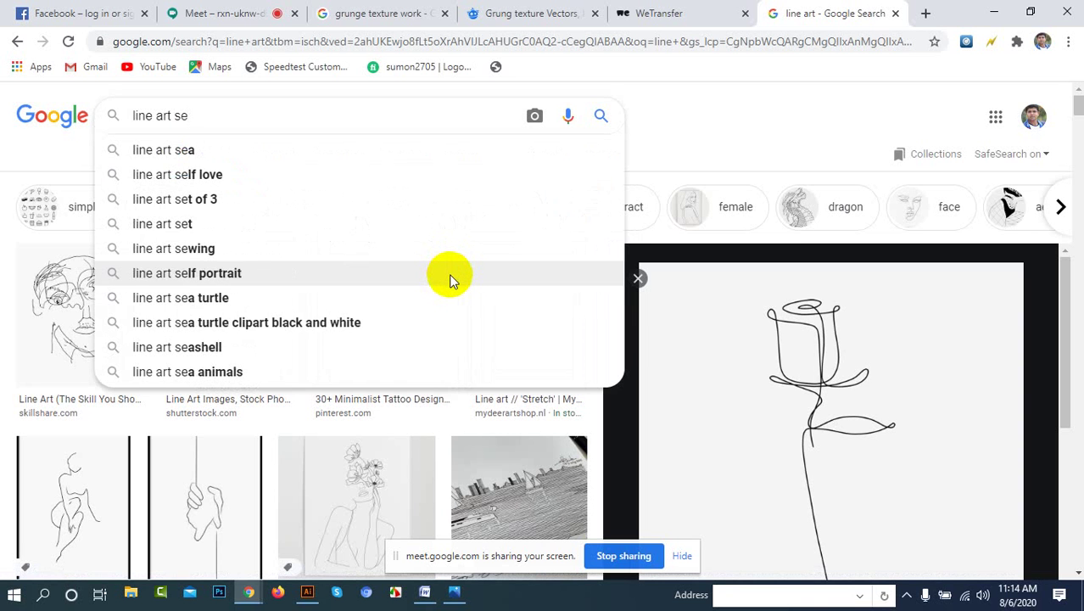
pyautogui.write('a')
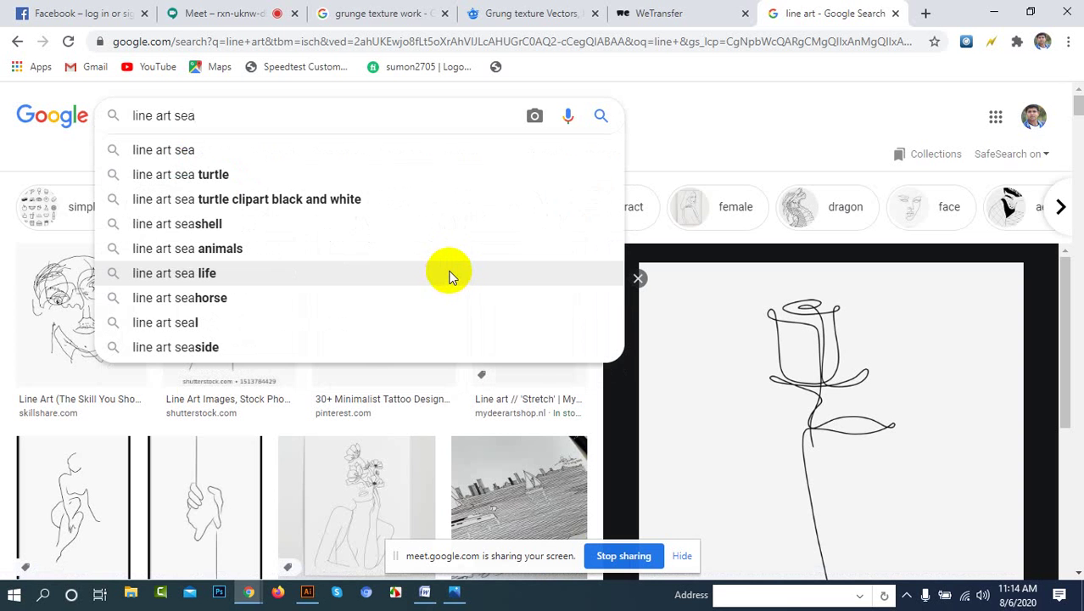
pyautogui.write('na')
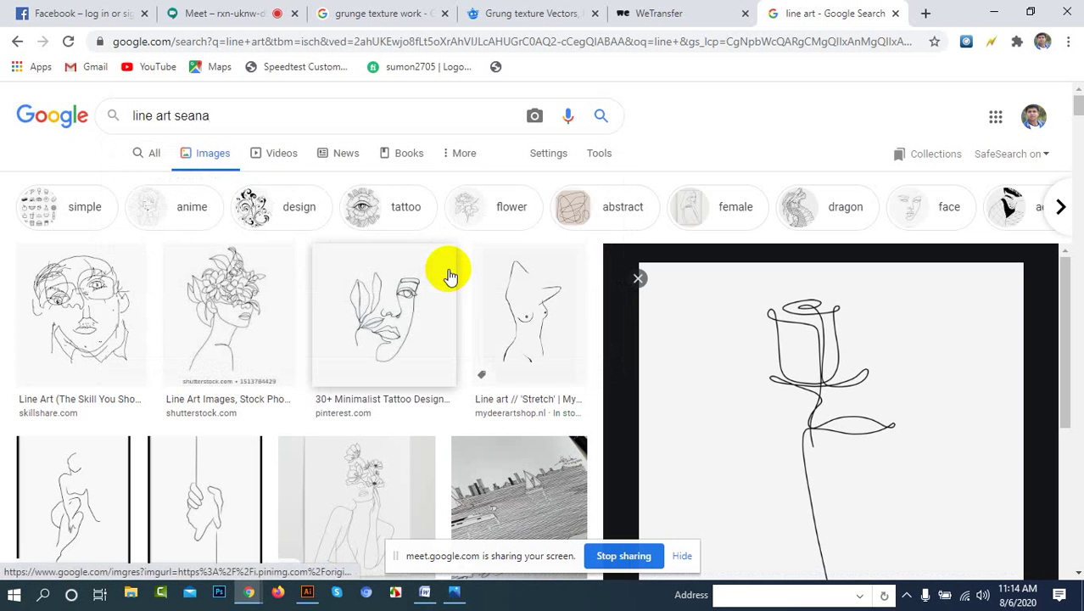
pyautogui.write('ri')
pyautogui.press('Return')
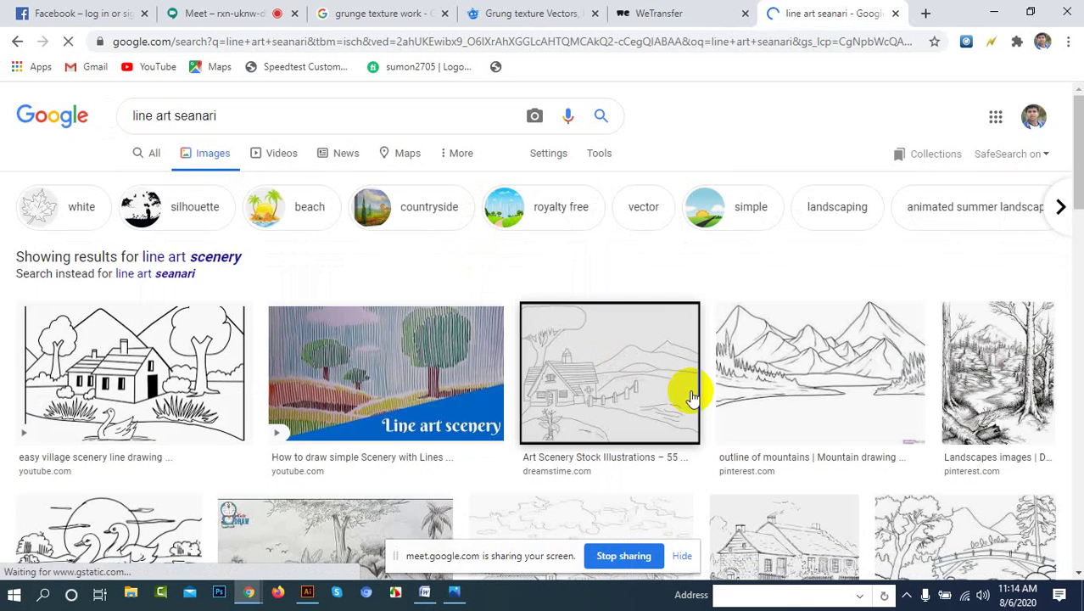
# Step: Preview the "outline of mountains" landscape drawing, look over its related images, and copy the mountain image
pyautogui.click(844, 352)
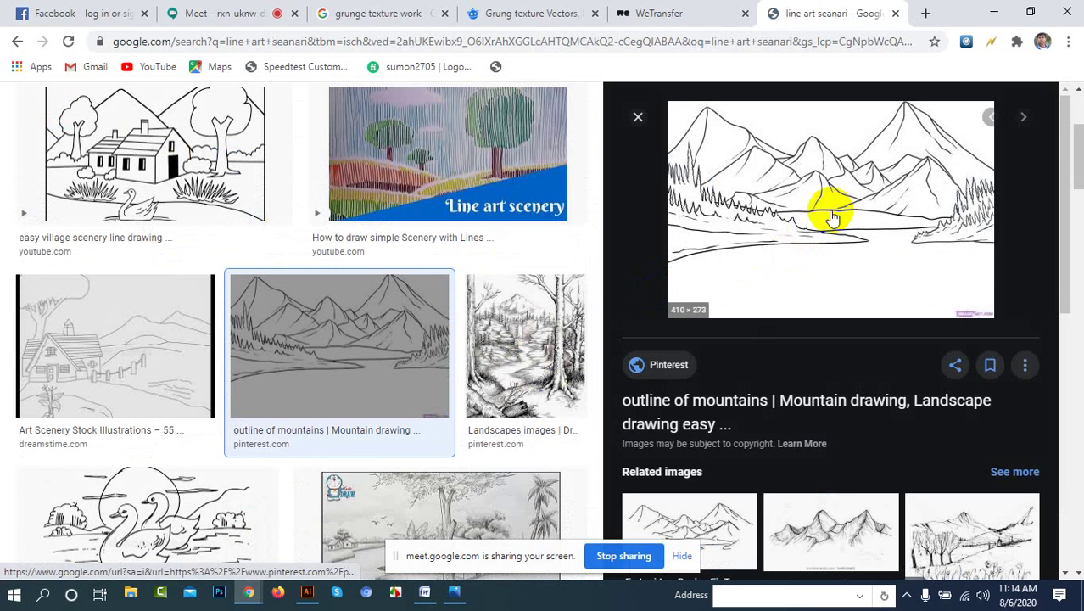
pyautogui.scroll(-2, 827, 307)
pyautogui.scroll(2, 789, 315)
pyautogui.scroll(3, 764, 322)
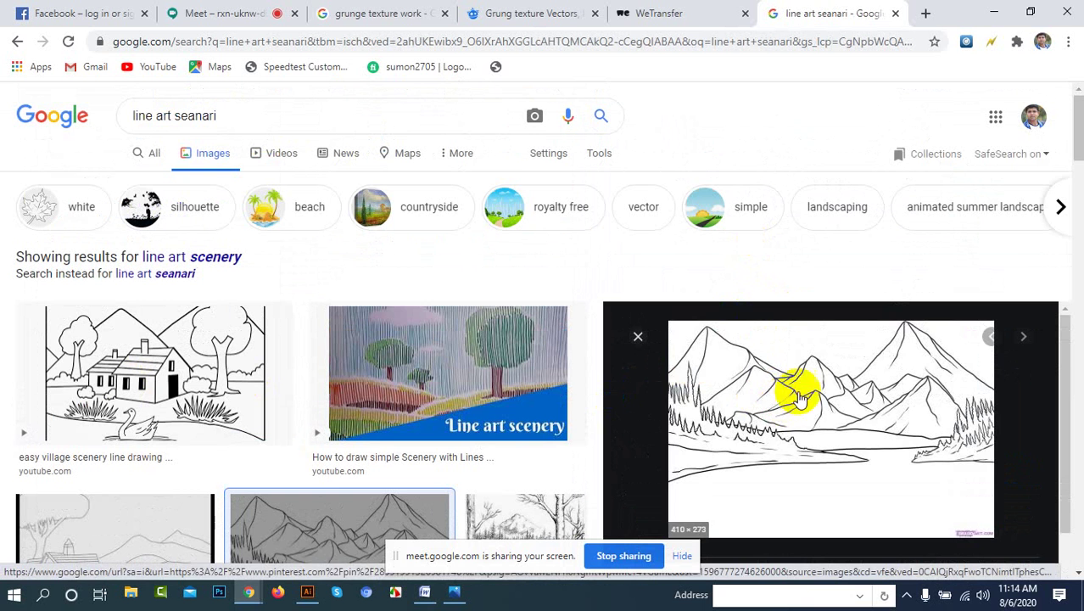
pyautogui.scroll(-2, 857, 440)
pyautogui.scroll(2, 853, 424)
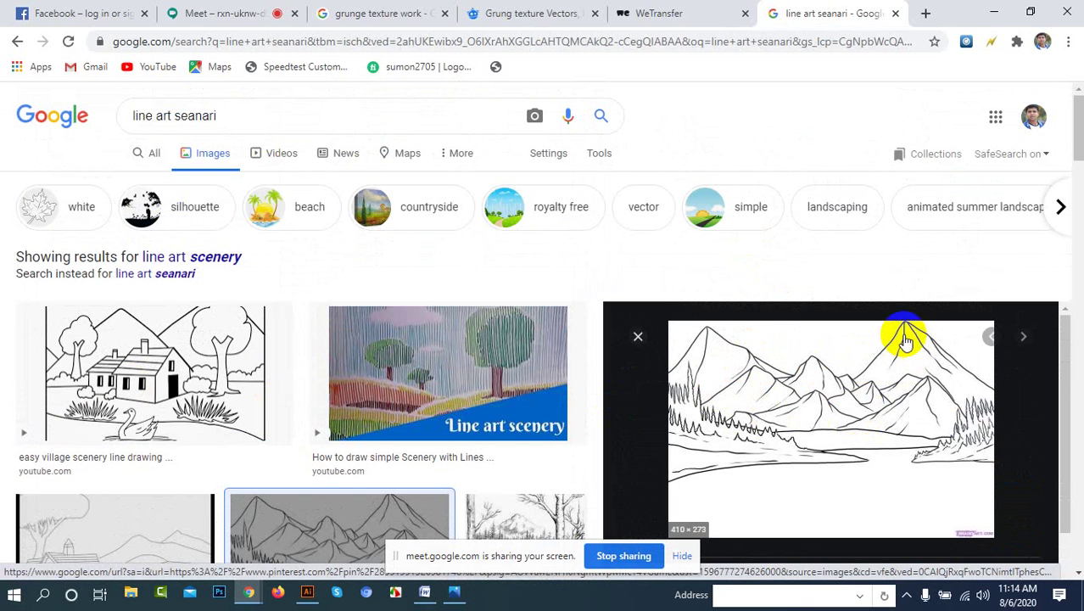
pyautogui.scroll(-10, 832, 397)
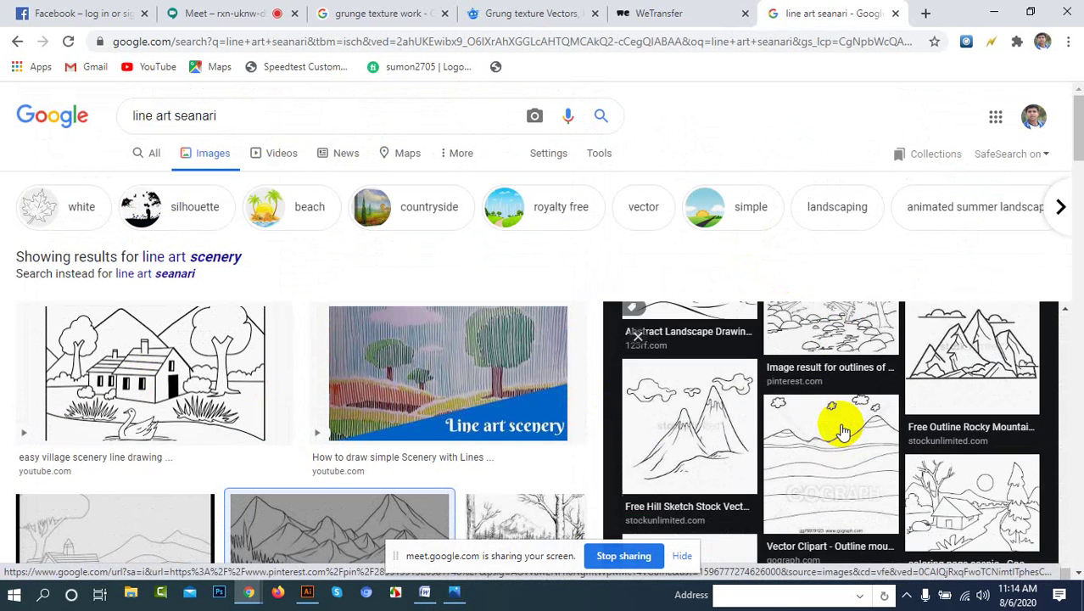
pyautogui.scroll(9, 950, 447)
pyautogui.scroll(2, 919, 446)
pyautogui.rightClick(782, 412)
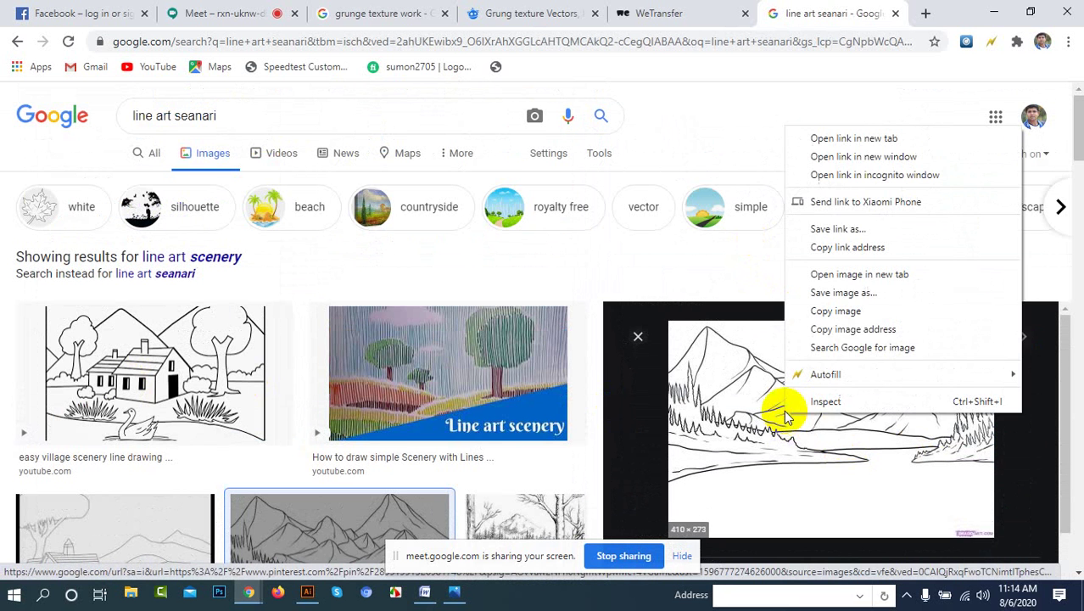
pyautogui.click(864, 313)
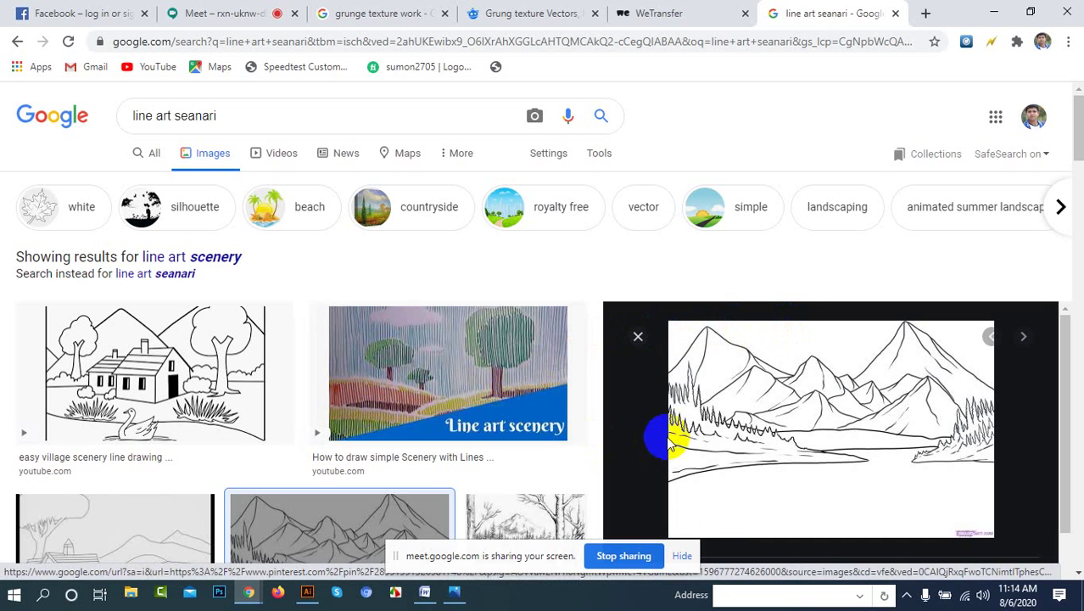
# Step: Preview the stream with bridge, summer season and village scenery drawings, and browse further down the scenery results
pyautogui.scroll(-6, 753, 457)
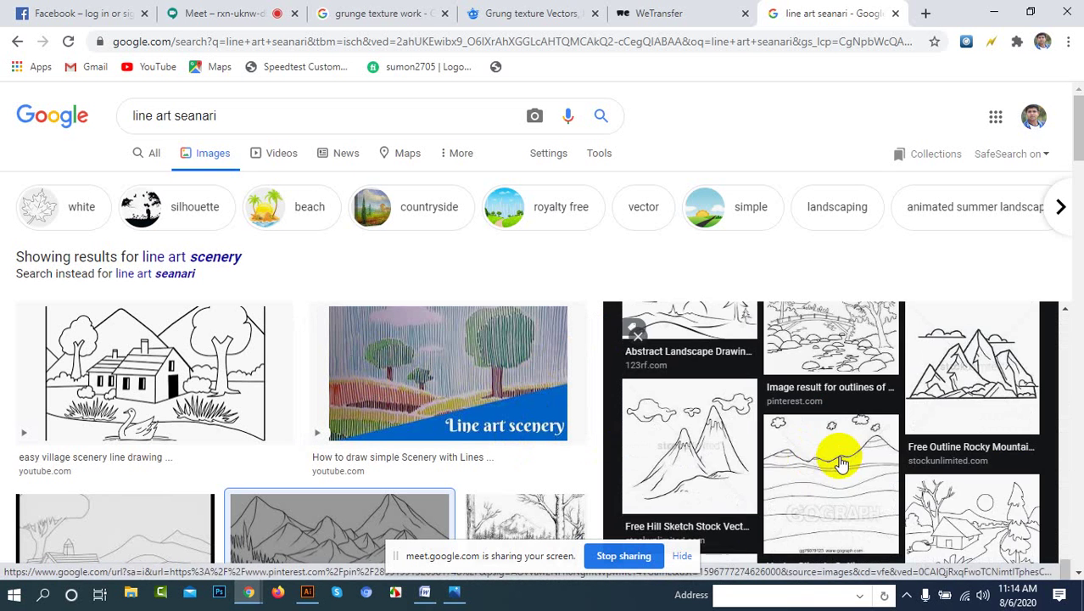
pyautogui.scroll(-5, 411, 404)
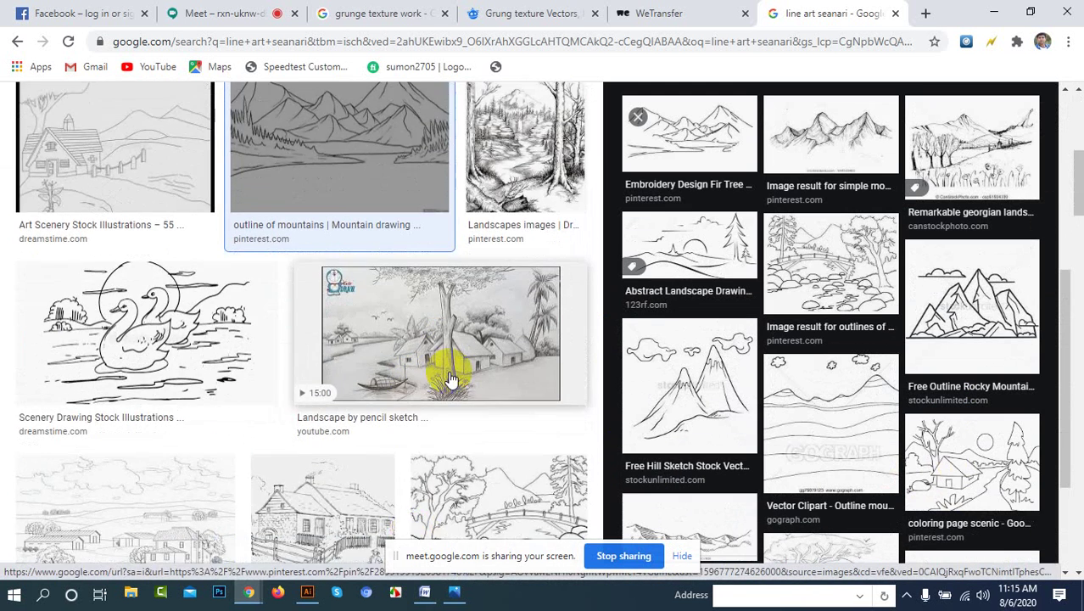
pyautogui.scroll(-2, 450, 380)
pyautogui.click(467, 377)
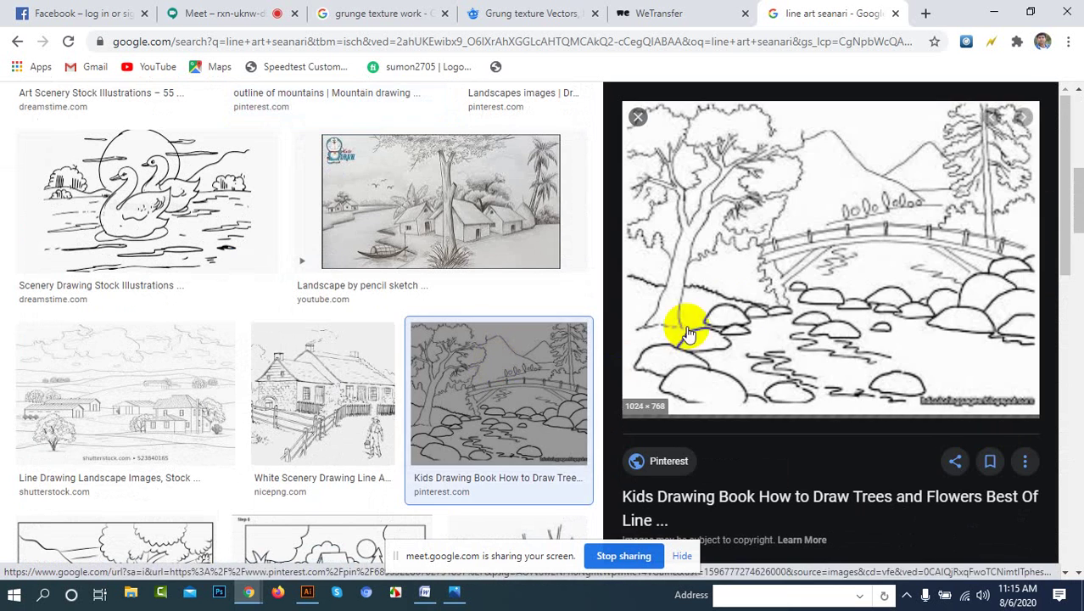
pyautogui.scroll(-3, 483, 400)
pyautogui.click(322, 346)
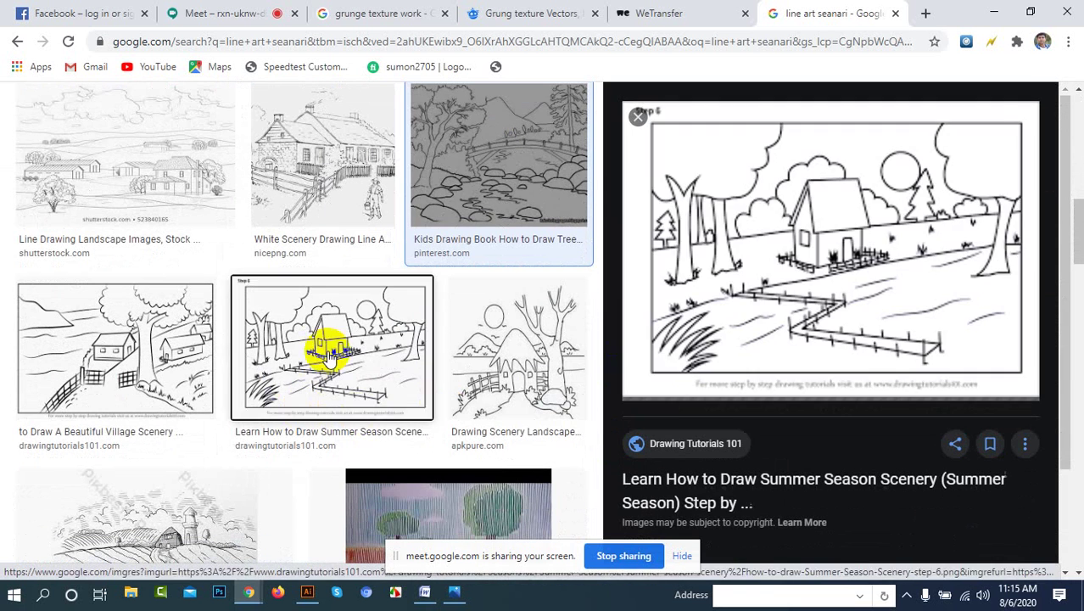
pyautogui.click(129, 337)
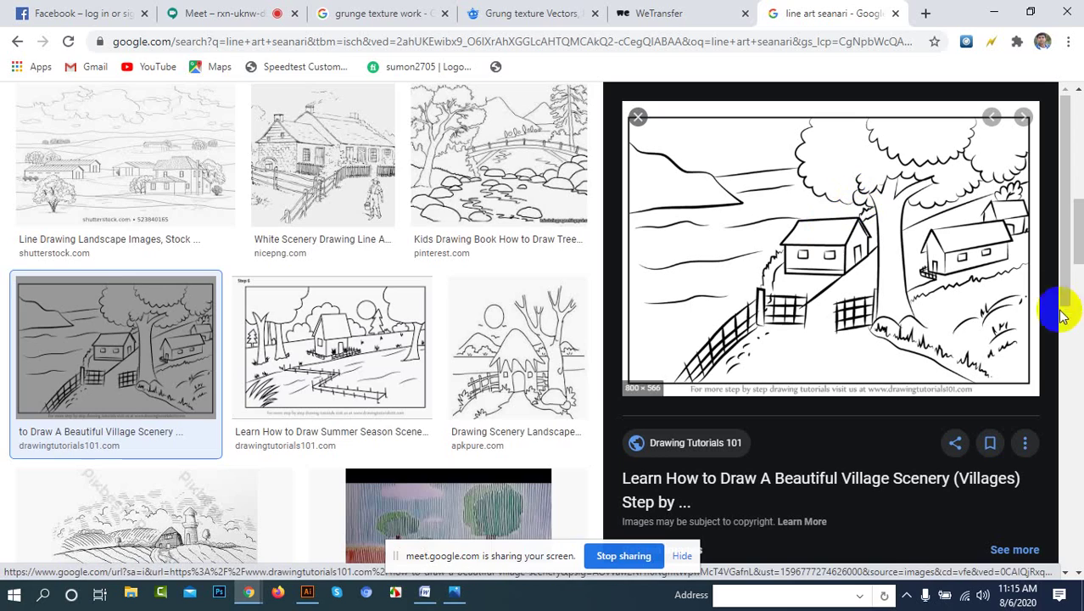
pyautogui.scroll(-4, 415, 335)
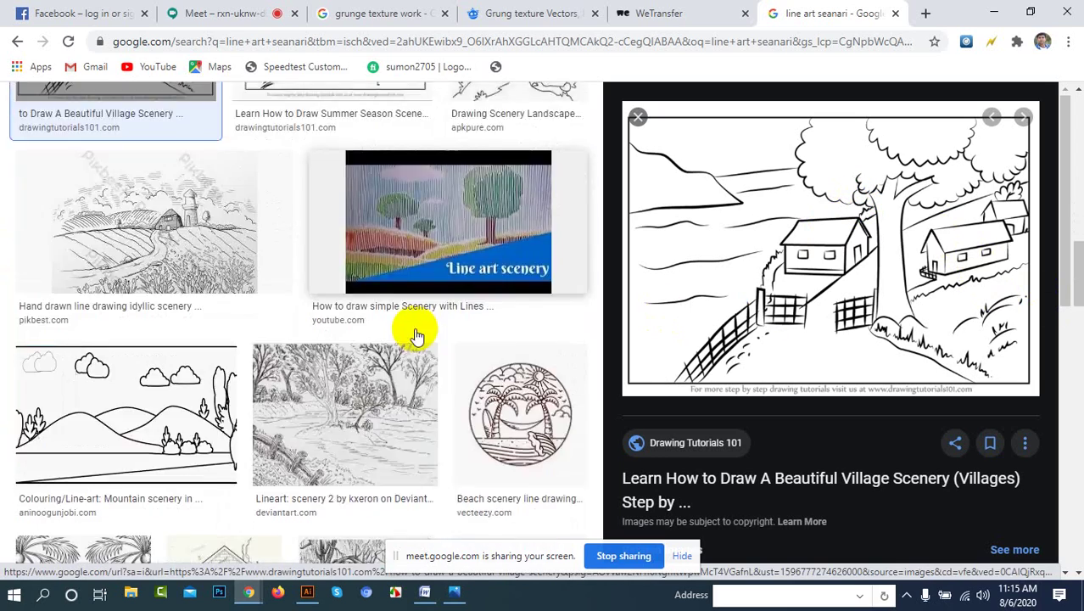
pyautogui.scroll(-15, 416, 335)
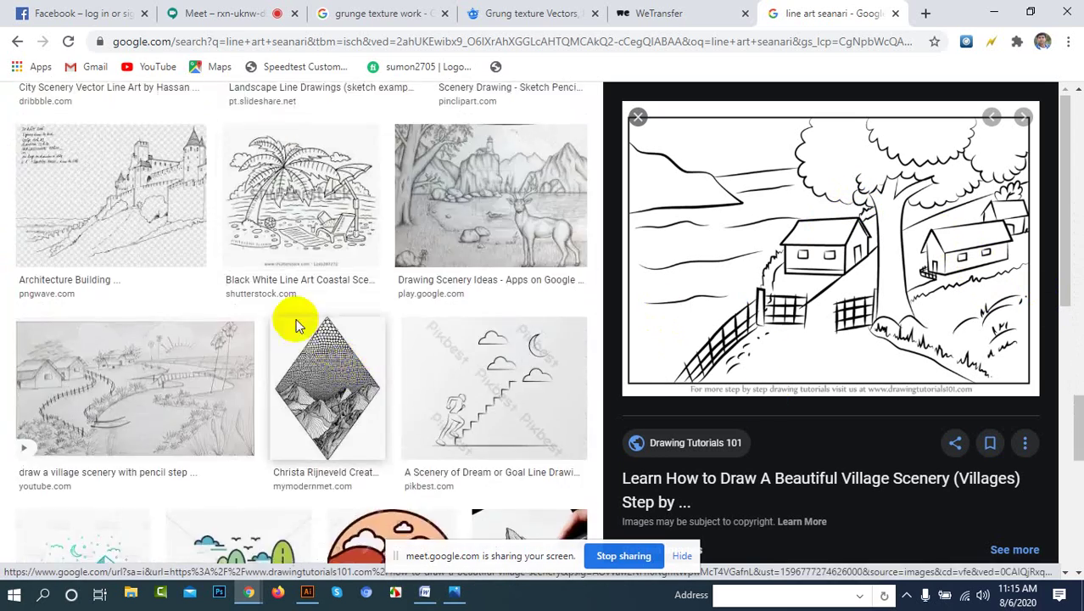
pyautogui.scroll(-3, 297, 325)
pyautogui.scroll(-6, 848, 373)
# Step: Follow the related farm and farmer drawings to the man with a shovel, and close the scenery search tab
pyautogui.click(828, 410)
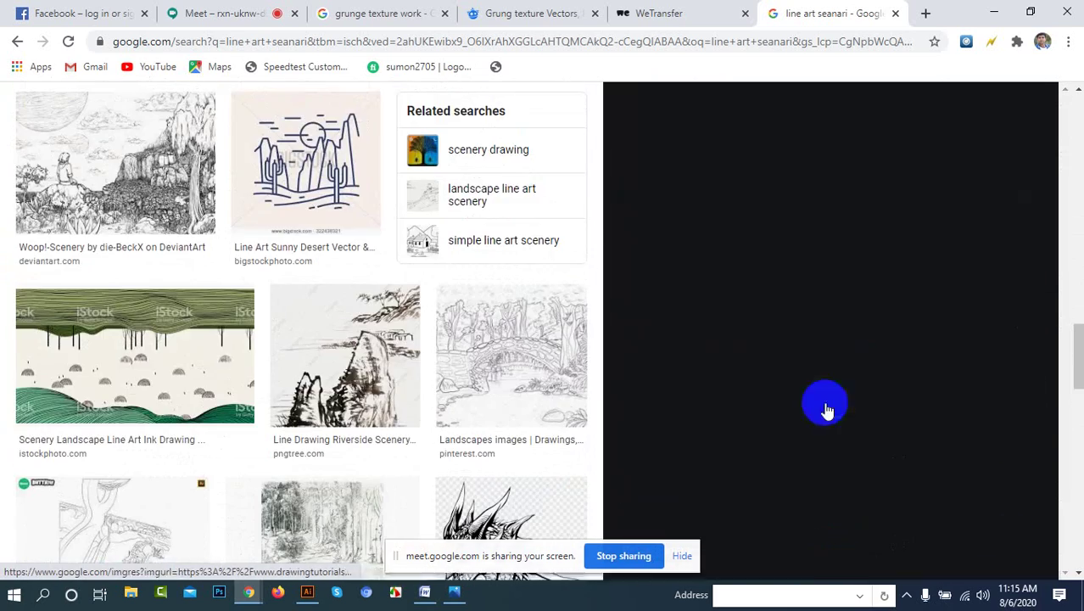
pyautogui.scroll(-6, 852, 309)
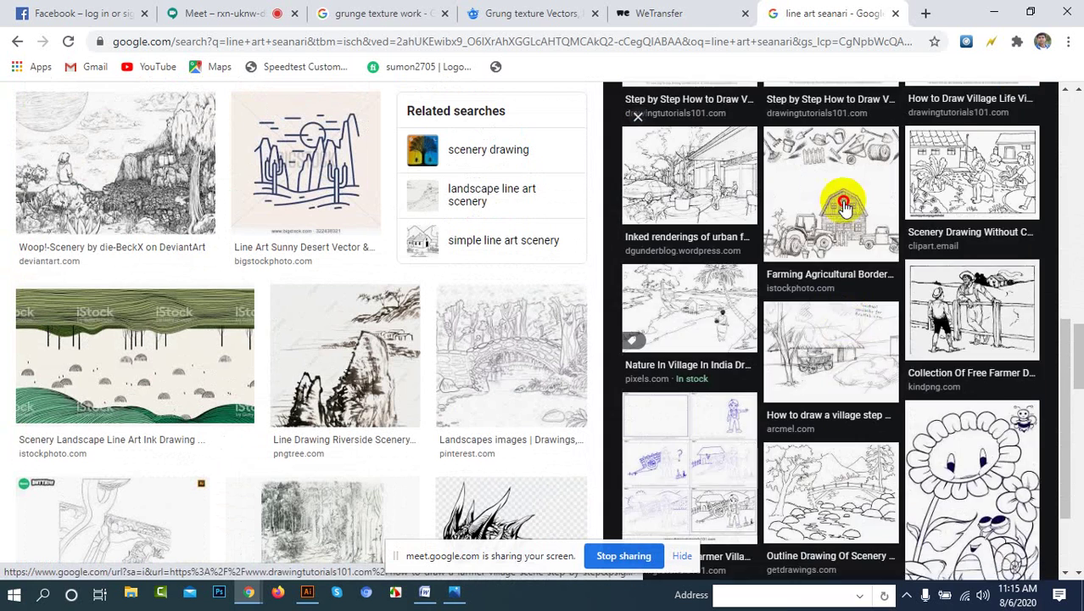
pyautogui.click(844, 206)
pyautogui.scroll(-6, 857, 340)
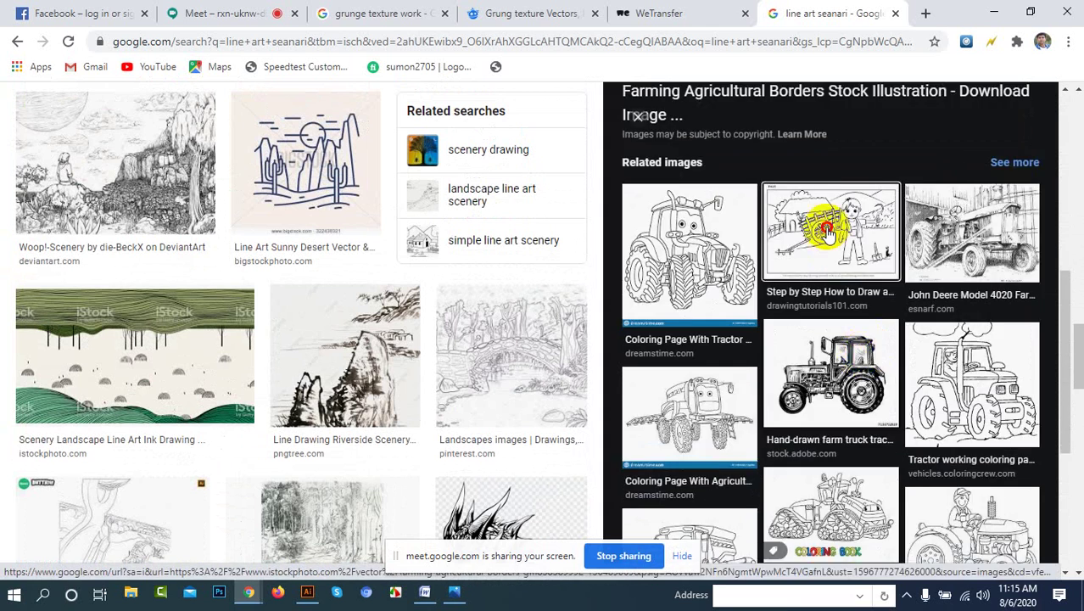
pyautogui.click(828, 229)
pyautogui.scroll(-6, 883, 322)
pyautogui.click(872, 315)
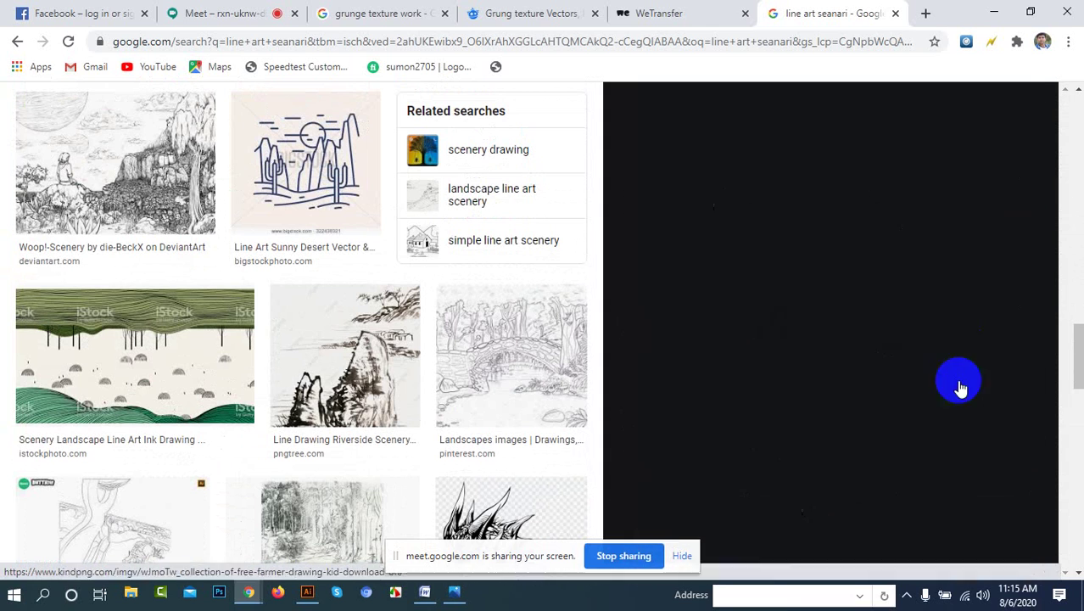
pyautogui.scroll(-6, 848, 365)
pyautogui.click(951, 403)
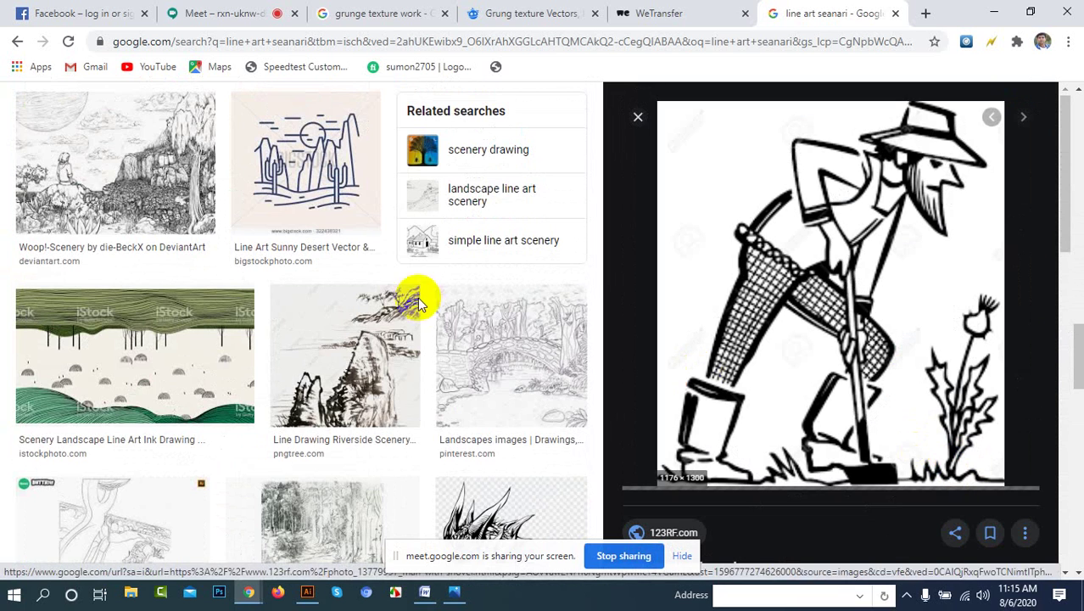
pyautogui.scroll(-5, 375, 286)
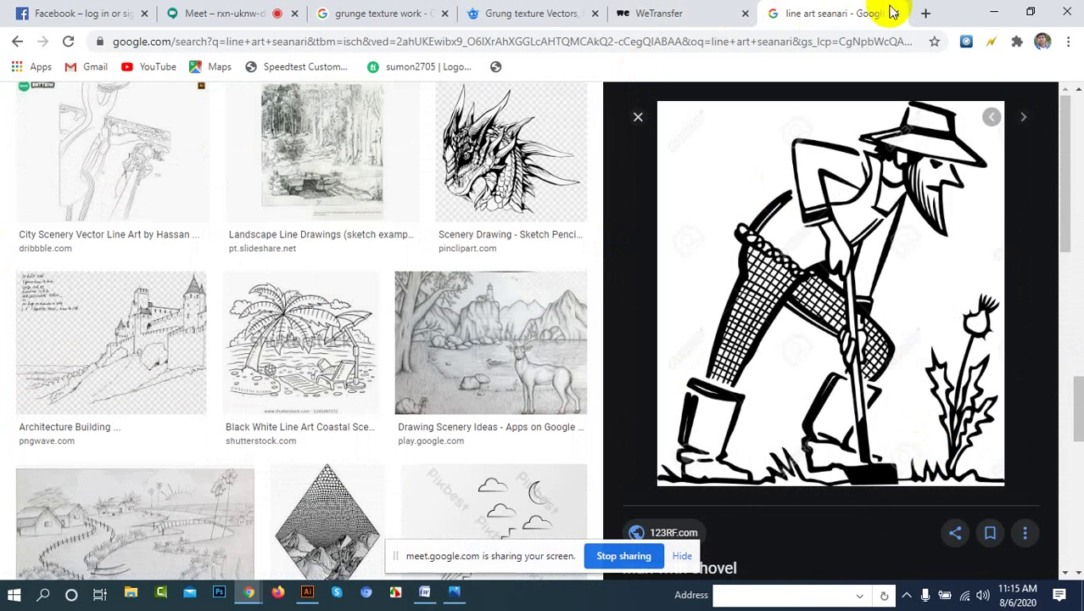
pyautogui.click(896, 14)
pyautogui.click(424, 13)
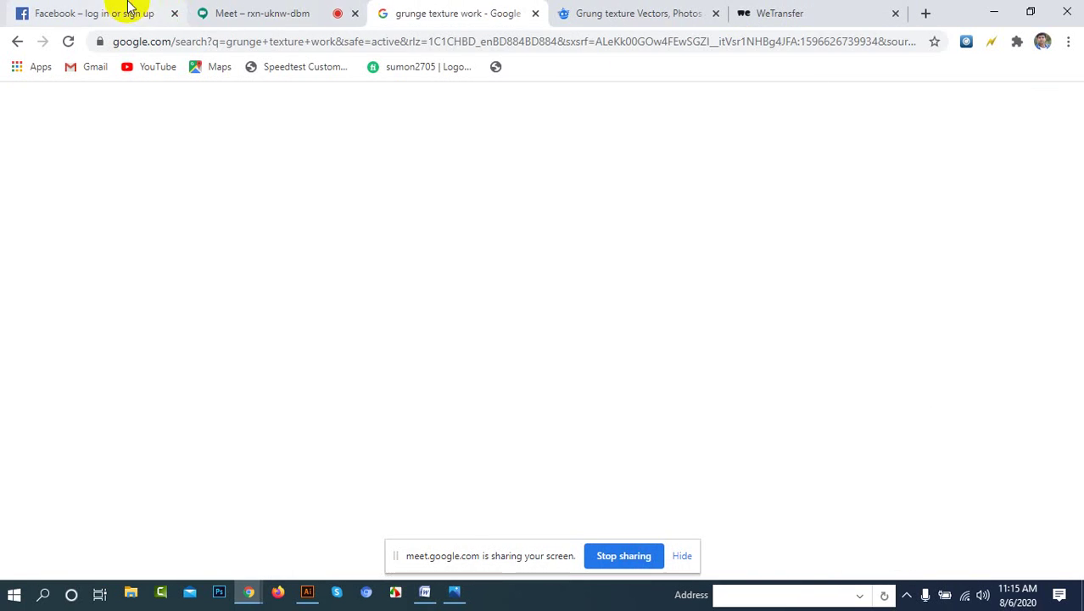
pyautogui.click(121, 15)
pyautogui.click(624, 13)
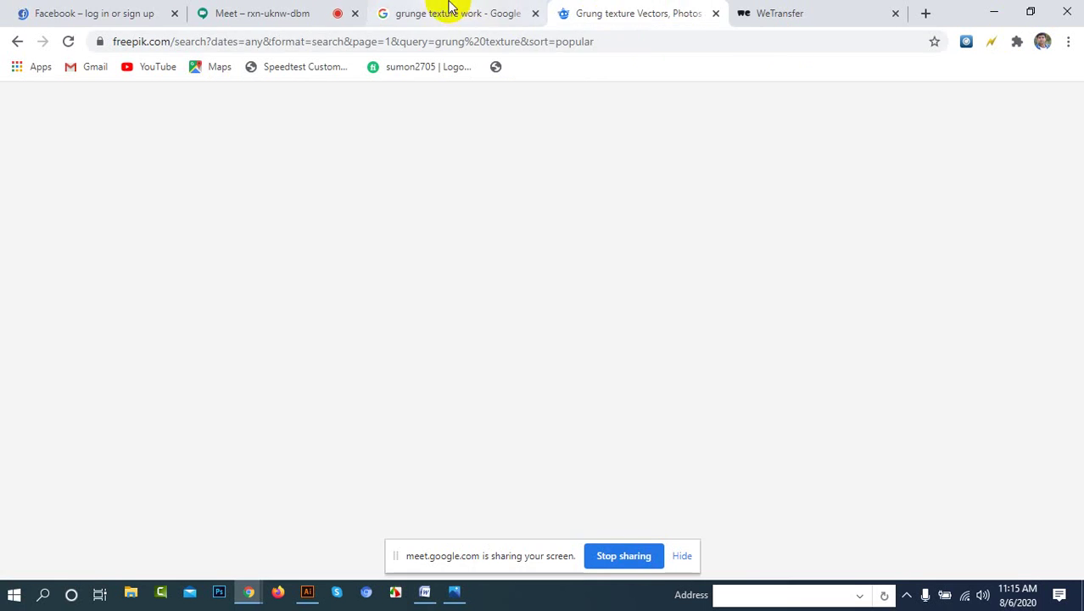
pyautogui.click(443, 12)
pyautogui.click(324, 9)
pyautogui.click(994, 12)
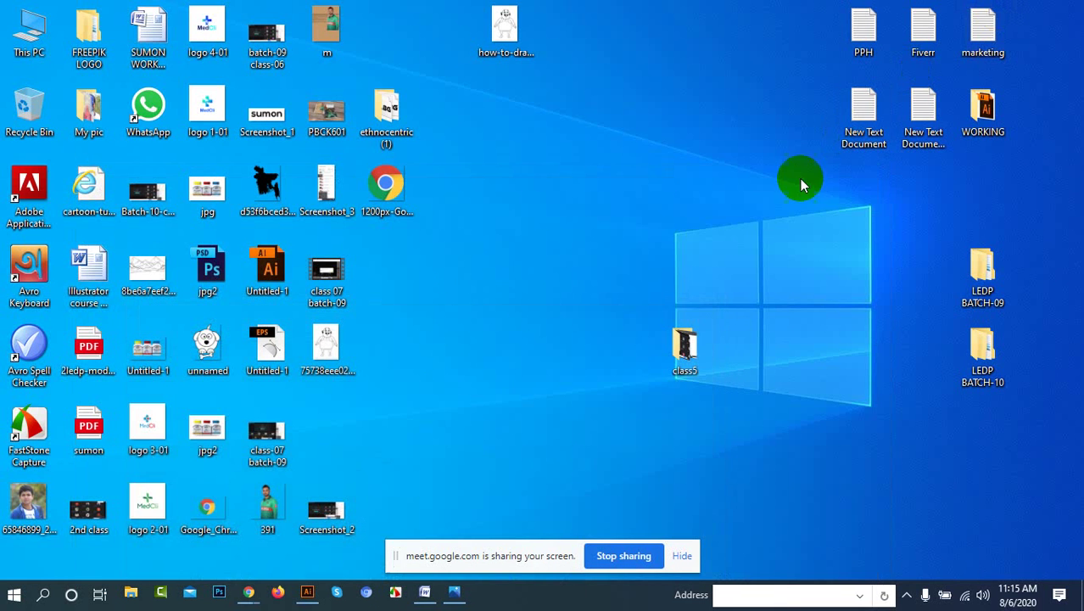
pyautogui.click(248, 591)
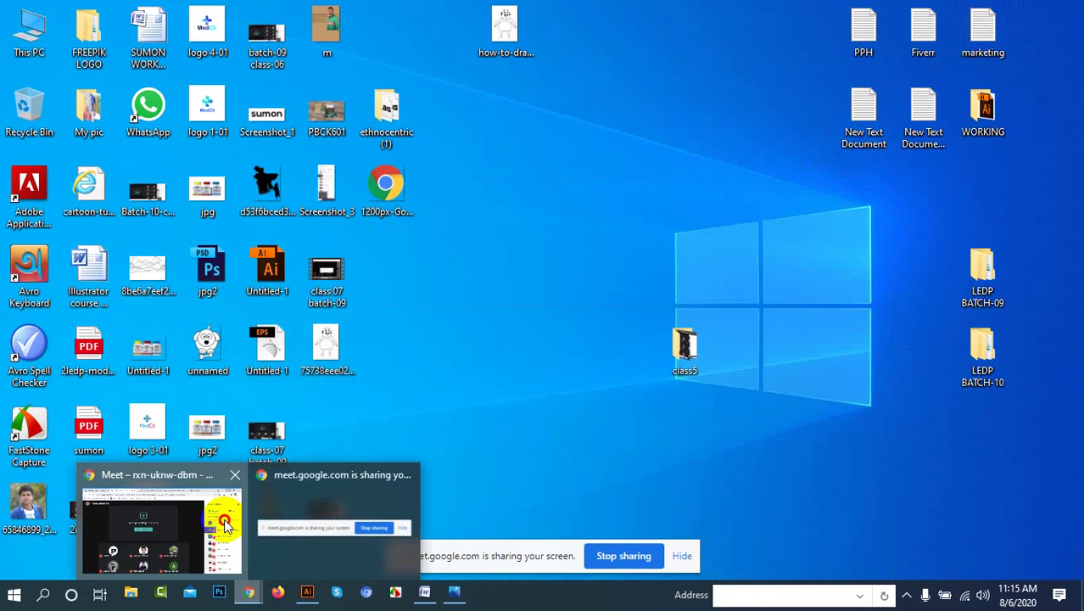
pyautogui.click(144, 521)
pyautogui.click(776, 10)
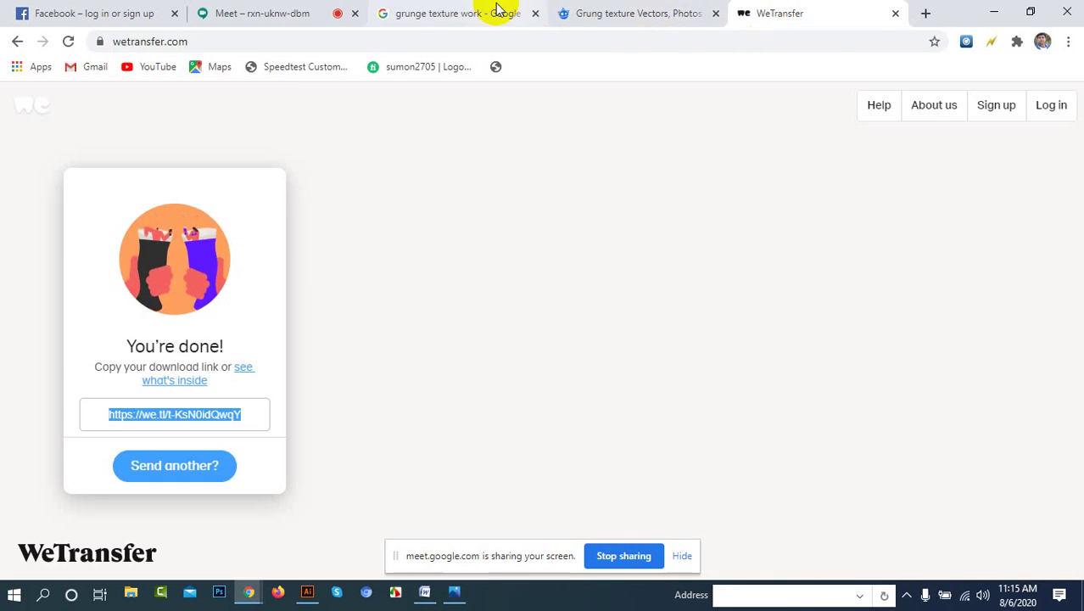
pyautogui.click(496, 11)
pyautogui.click(823, 10)
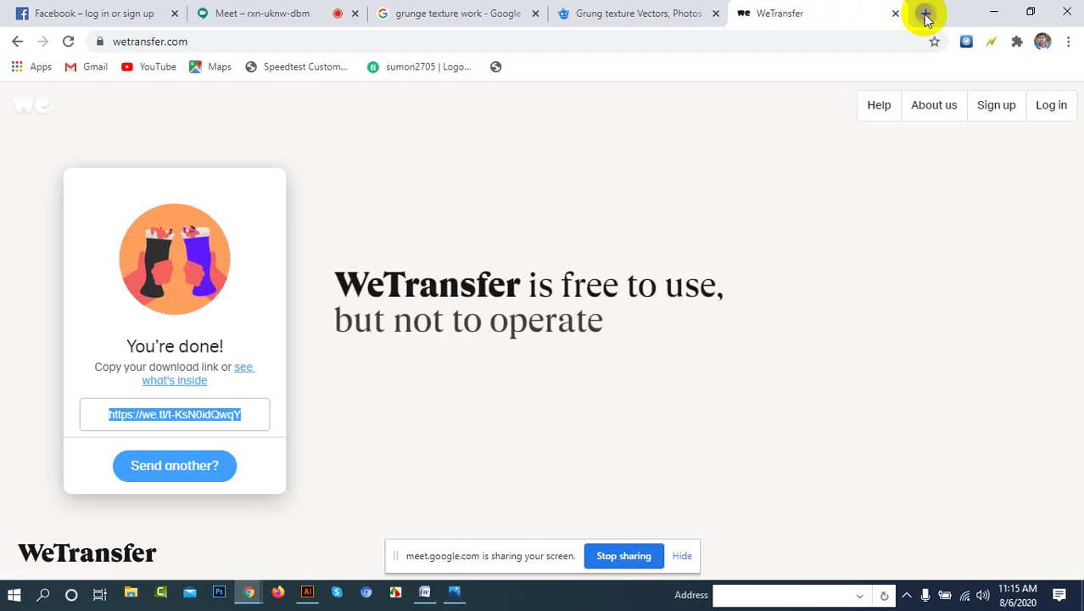
# Step: Search Google for "unisafe logo" in a new tab and show the image results
pyautogui.click(924, 14)
pyautogui.click(234, 43)
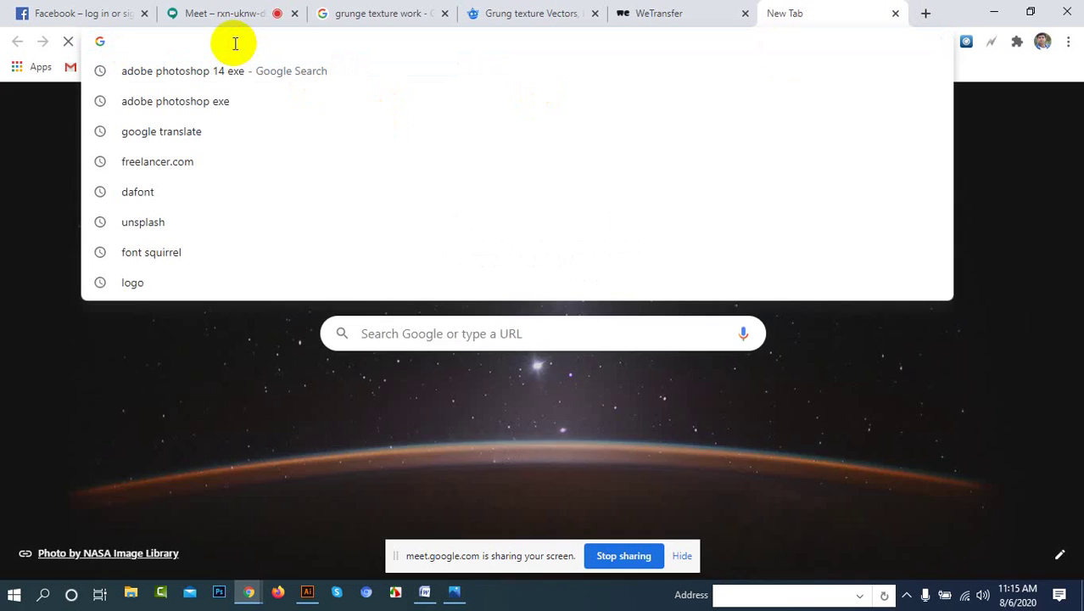
pyautogui.write('uni')
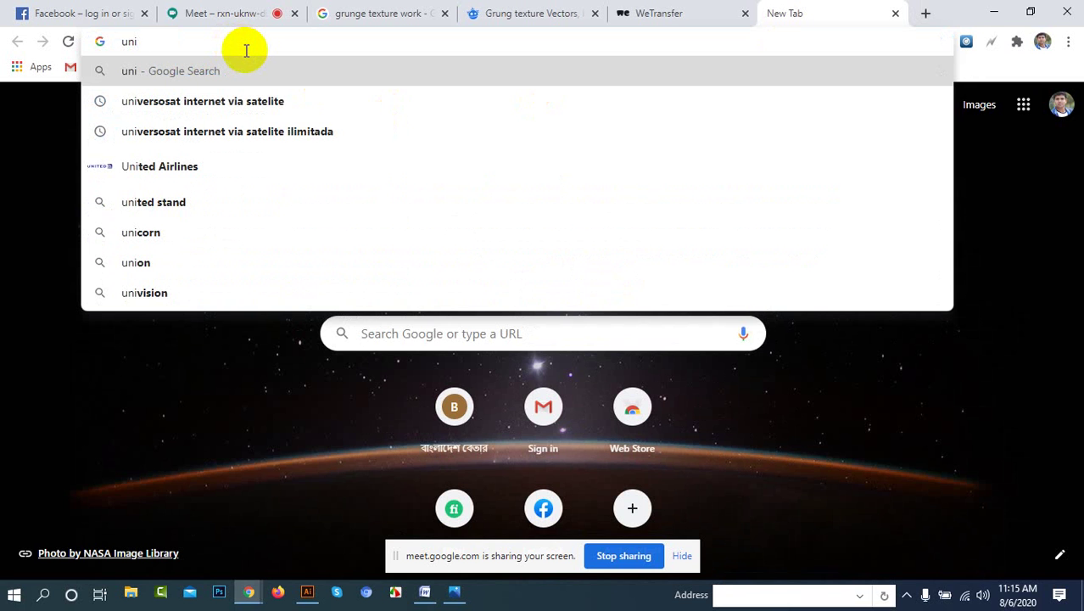
pyautogui.press('BackSpace')
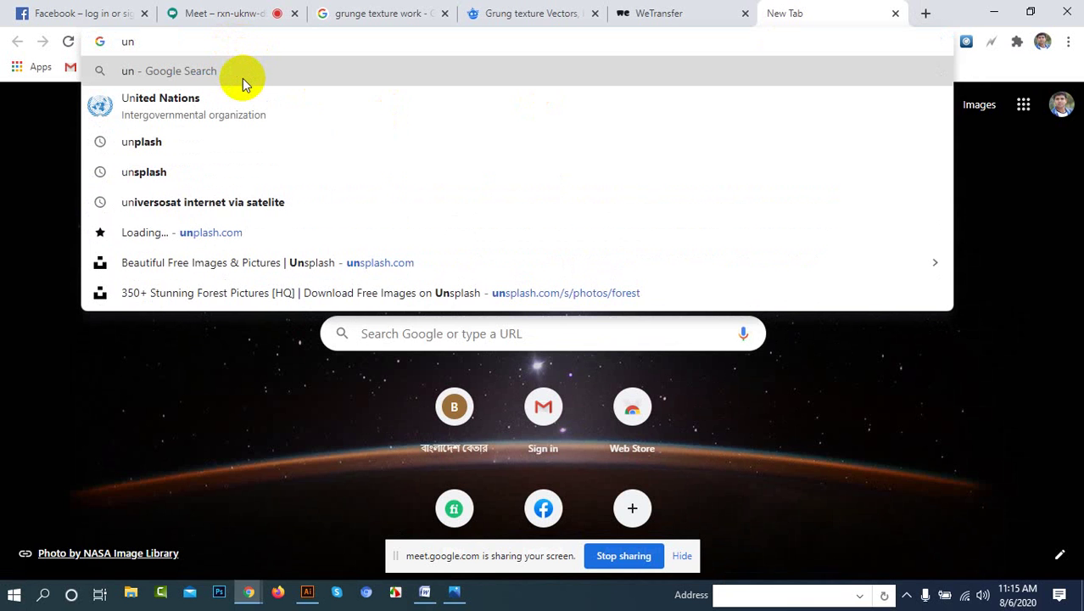
pyautogui.write('isafe')
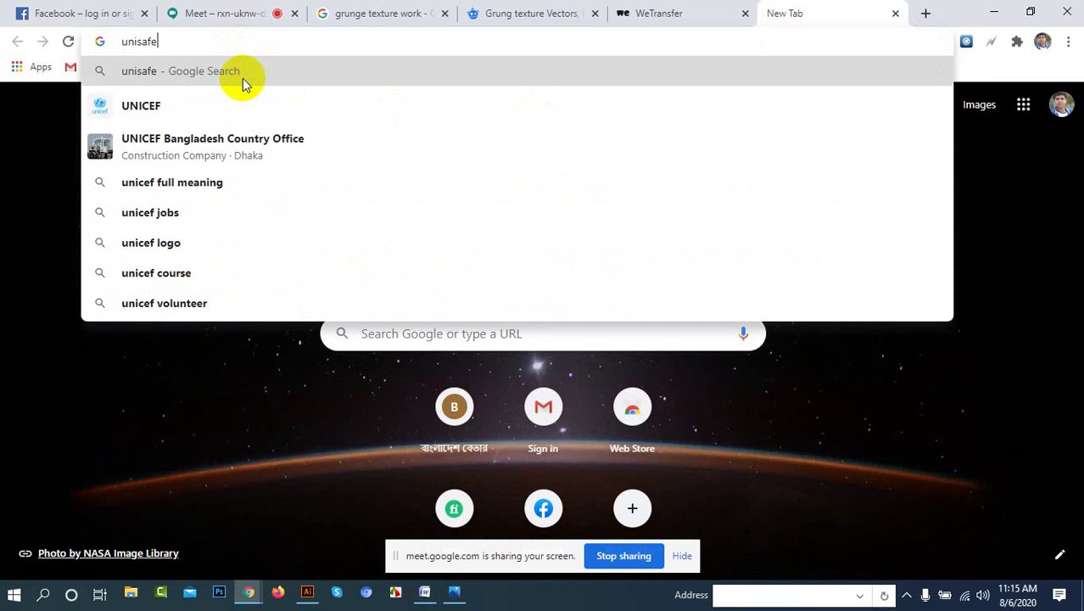
pyautogui.write(' log')
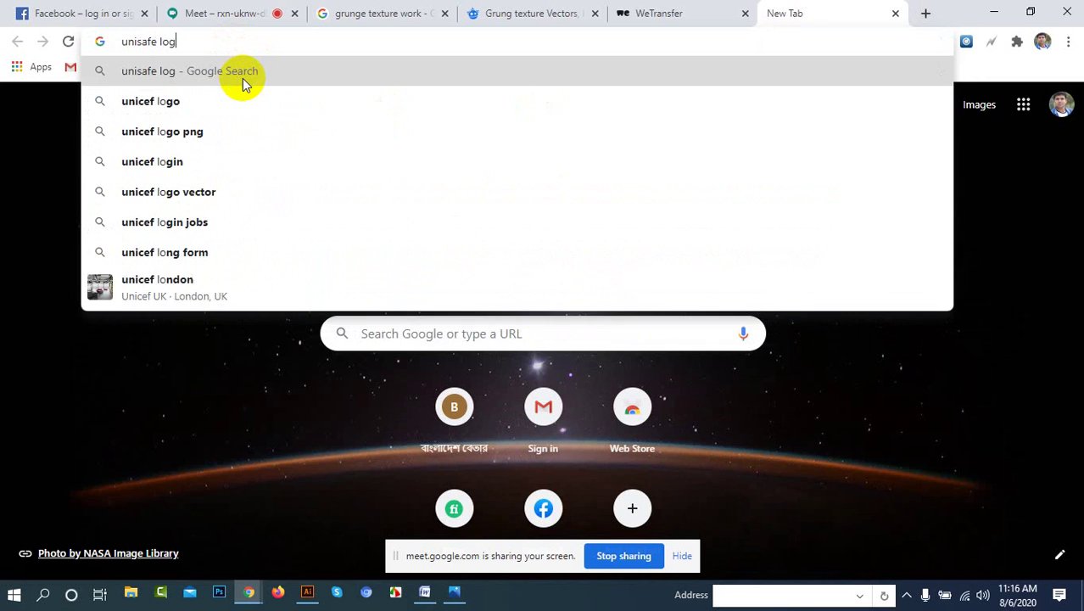
pyautogui.write('o')
pyautogui.press('Return')
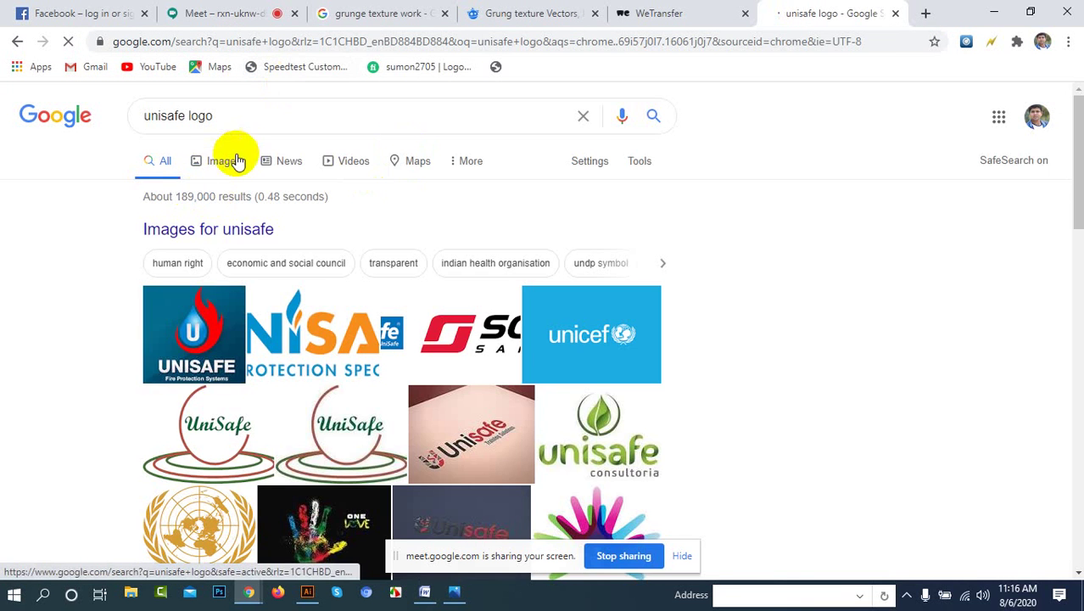
pyautogui.click(238, 161)
# Step: Switch to the Google Meet call and check its participants and presentation status
pyautogui.click(227, 21)
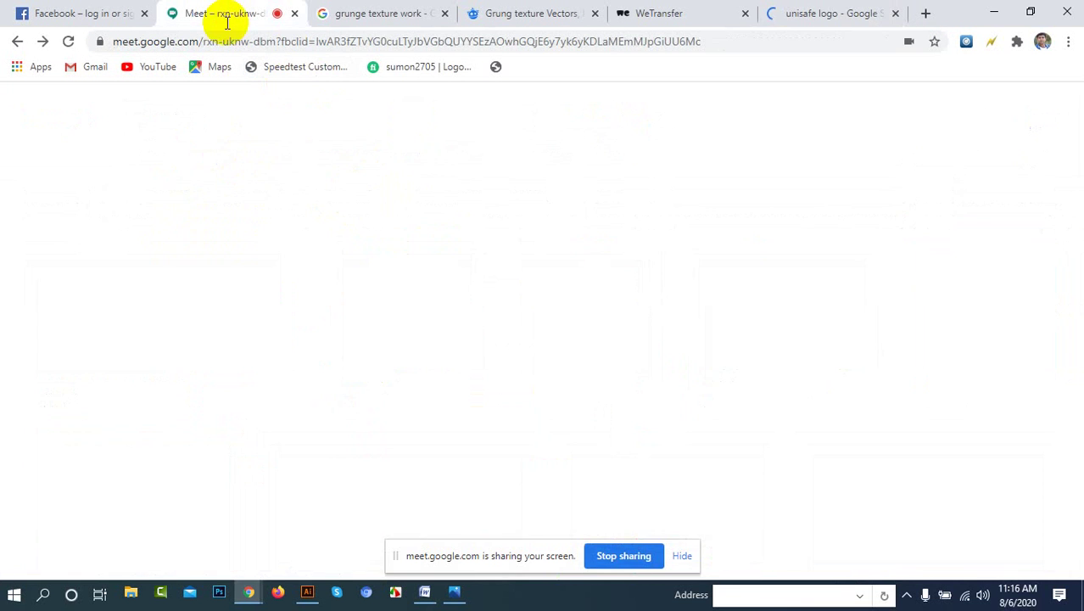
pyautogui.click(705, 379)
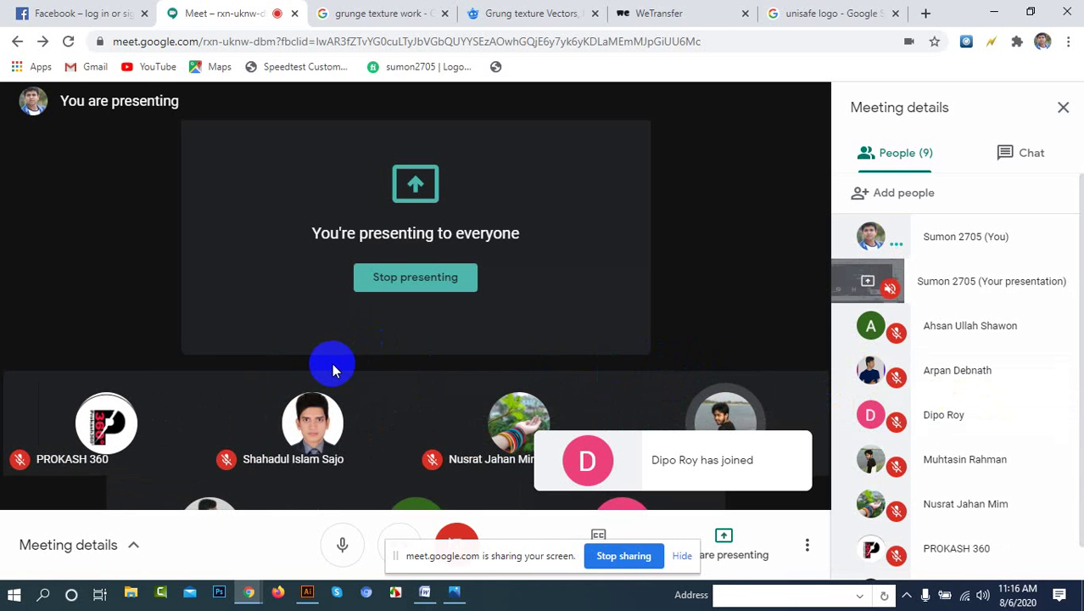
pyautogui.moveTo(315, 395)
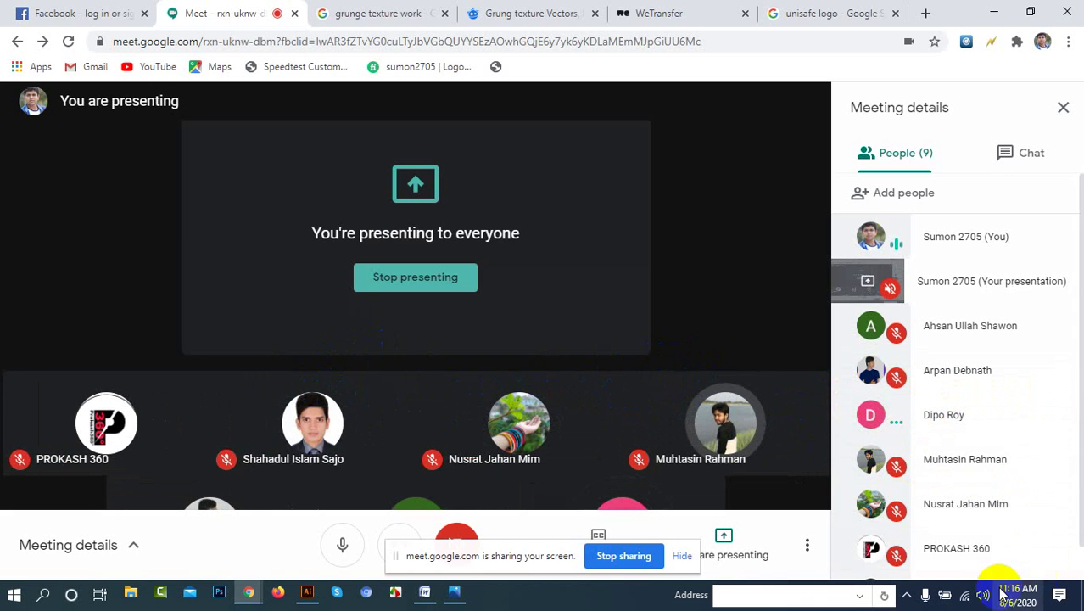
# Step: Return to the "unisafe logo" image results and look through them for the UNICEF and UniSafe logo designs
pyautogui.click(777, 15)
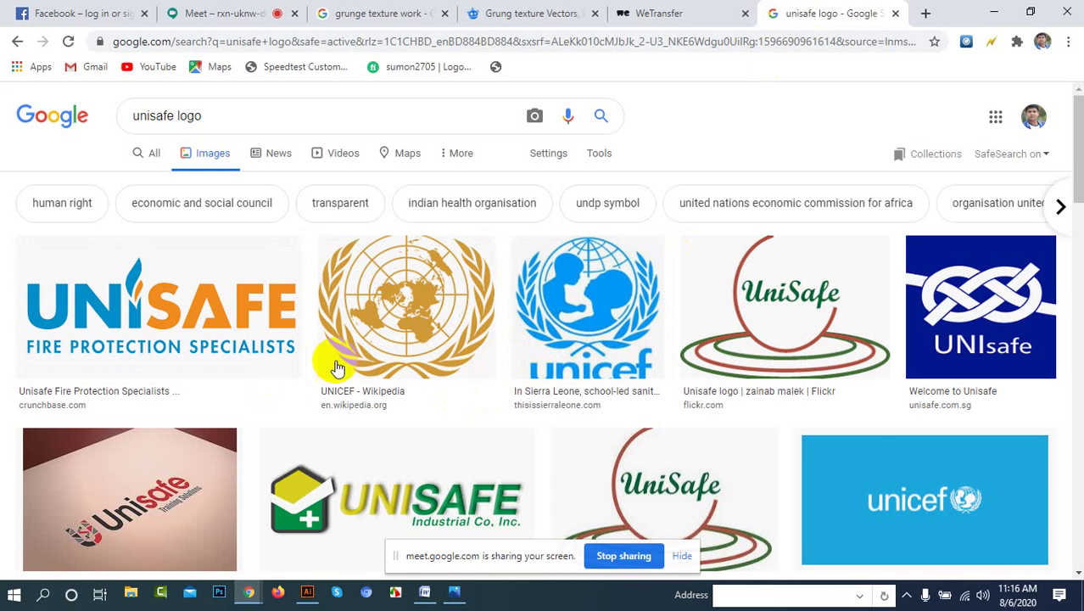
pyautogui.scroll(-2, 441, 357)
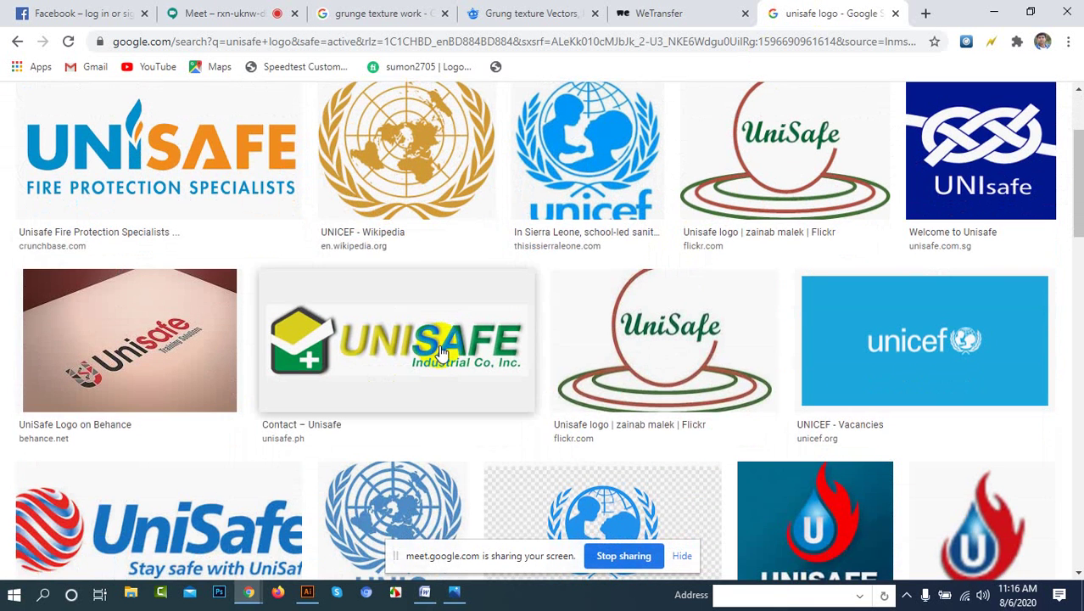
pyautogui.scroll(1, 423, 346)
pyautogui.scroll(-5, 421, 344)
pyautogui.scroll(2, 422, 344)
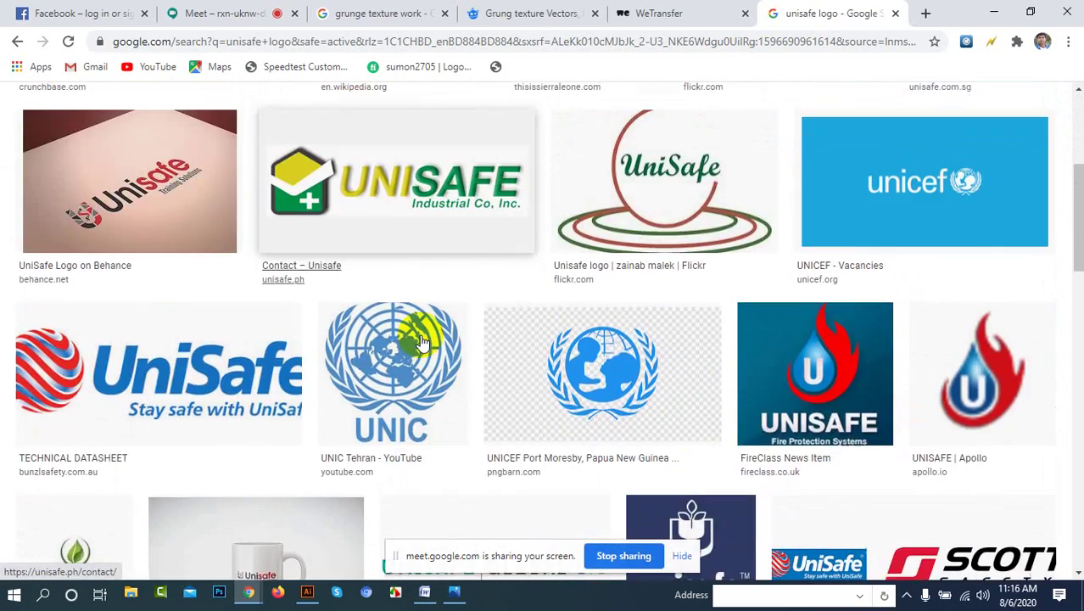
pyautogui.scroll(-3, 634, 346)
pyautogui.scroll(1, 632, 346)
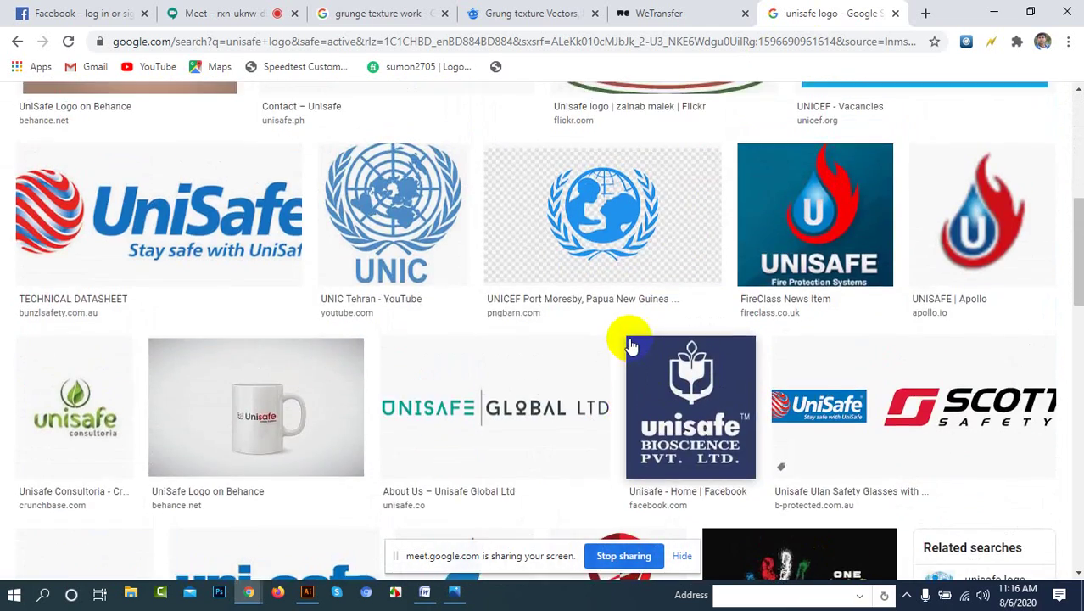
pyautogui.scroll(-6, 632, 346)
pyautogui.scroll(-2, 754, 344)
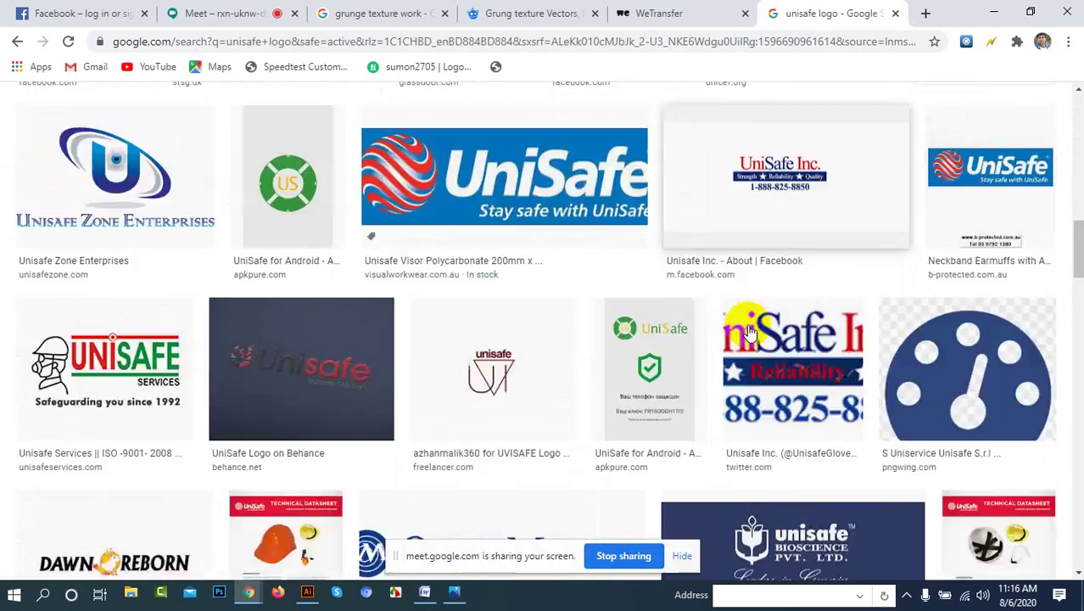
pyautogui.scroll(-5, 545, 339)
pyautogui.scroll(7, 523, 333)
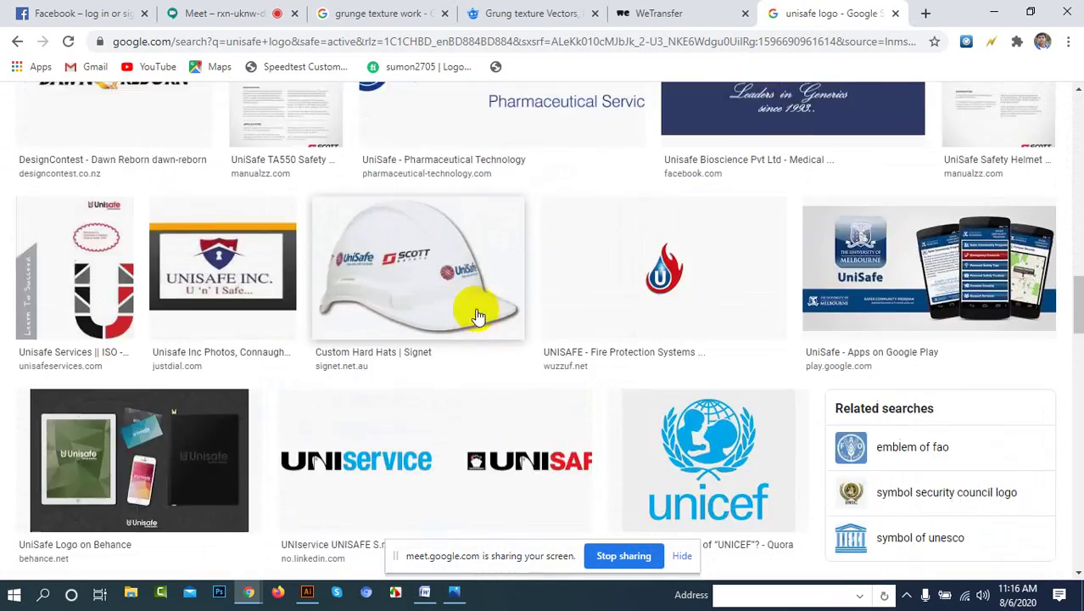
pyautogui.scroll(-6, 831, 404)
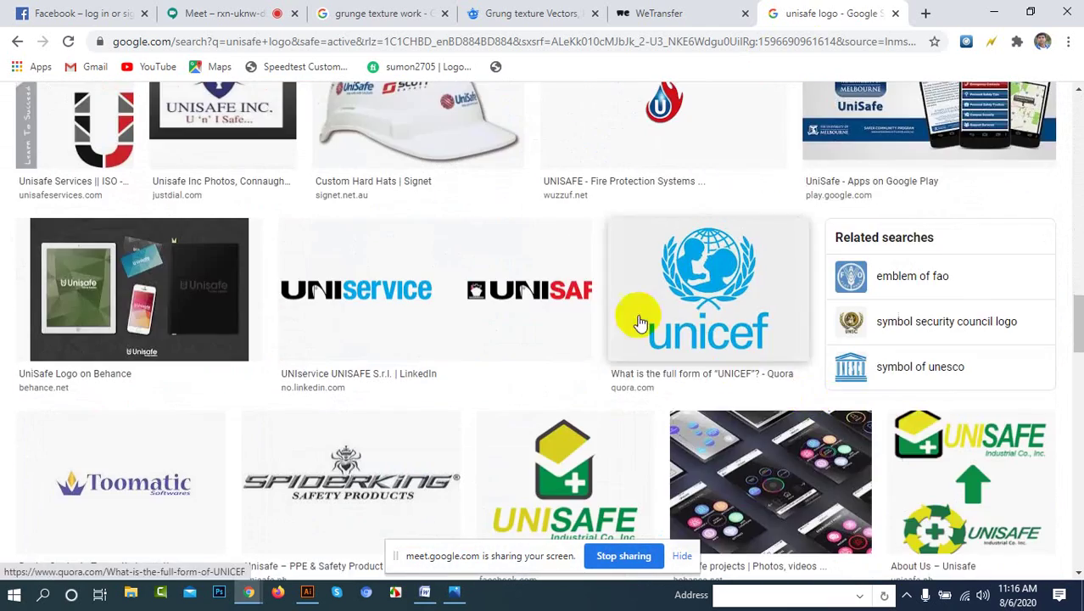
# Step: Browse the "unisafe logo" image results and preview the blue UNICEF Port Moresby emblem
pyautogui.scroll(7, 661, 296)
pyautogui.scroll(10, 516, 323)
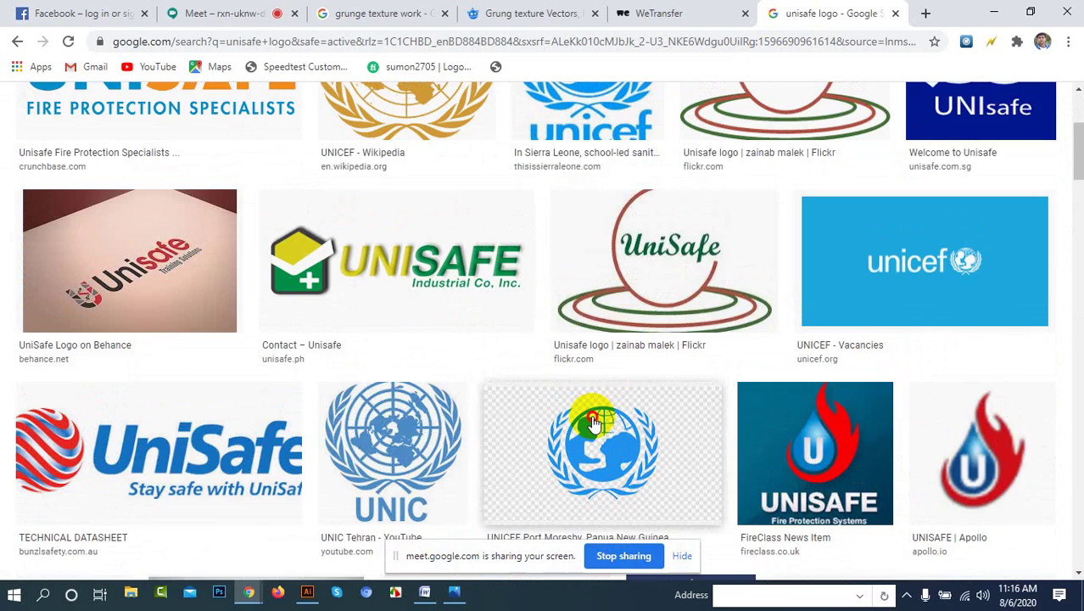
pyautogui.click(594, 422)
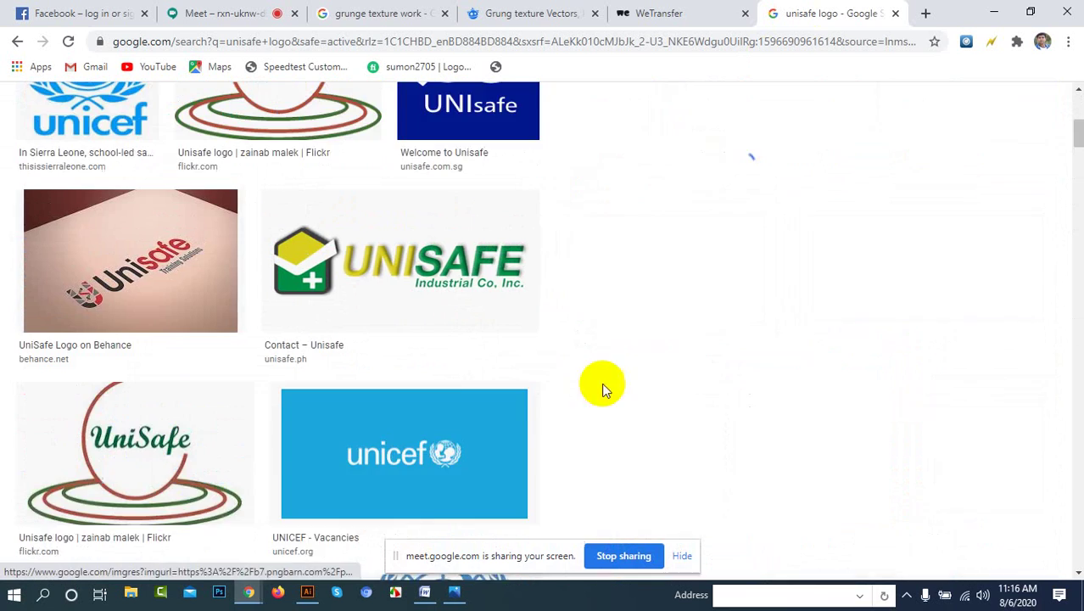
pyautogui.scroll(5, 649, 331)
pyautogui.scroll(4, 356, 348)
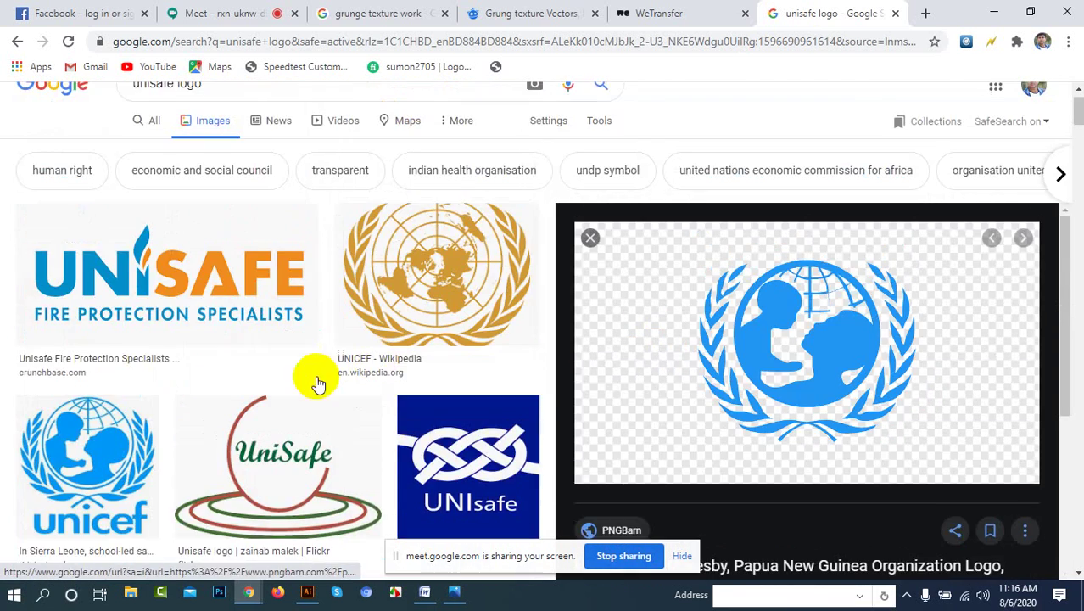
# Step: Open the golden UNICEF - Wikipedia emblem and save it to the Desktop as 1200px-Emblem_of_the_United_Nations.svg in PNG format
pyautogui.click(436, 309)
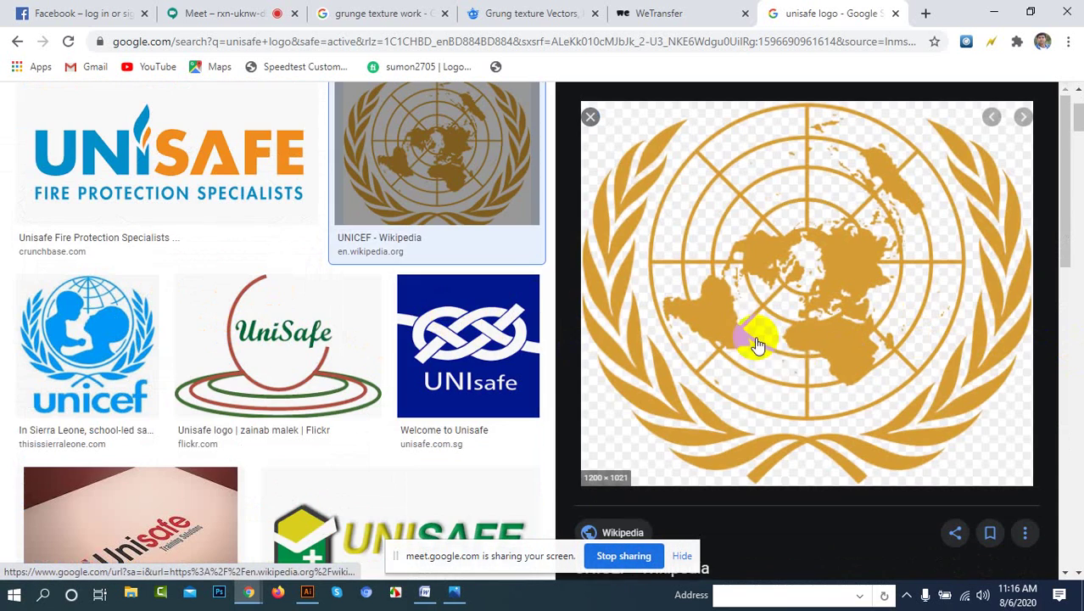
pyautogui.rightClick(777, 240)
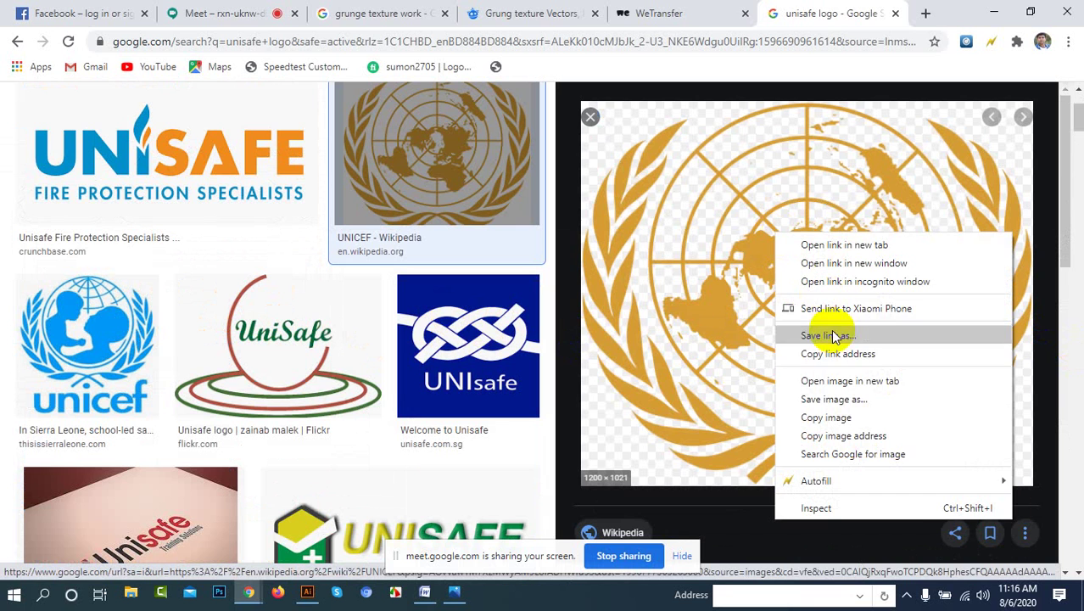
pyautogui.click(836, 396)
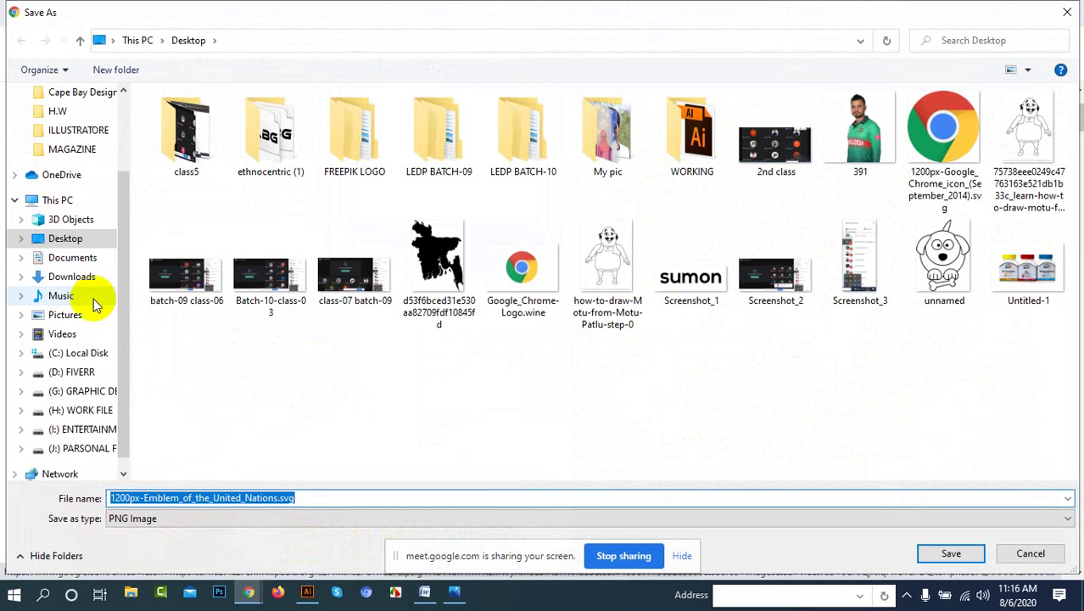
pyautogui.click(68, 239)
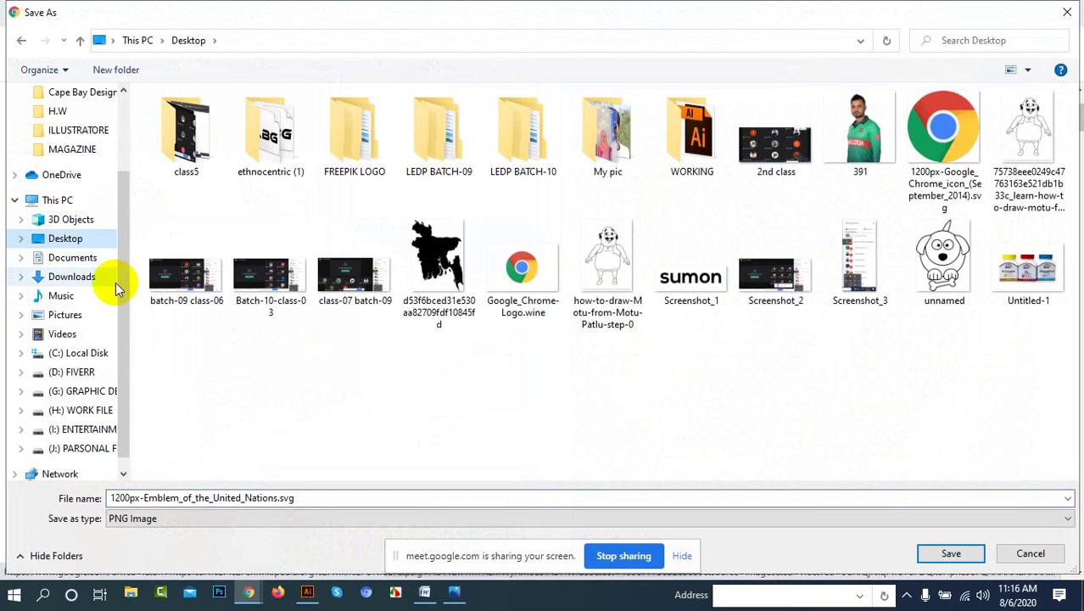
pyautogui.click(925, 554)
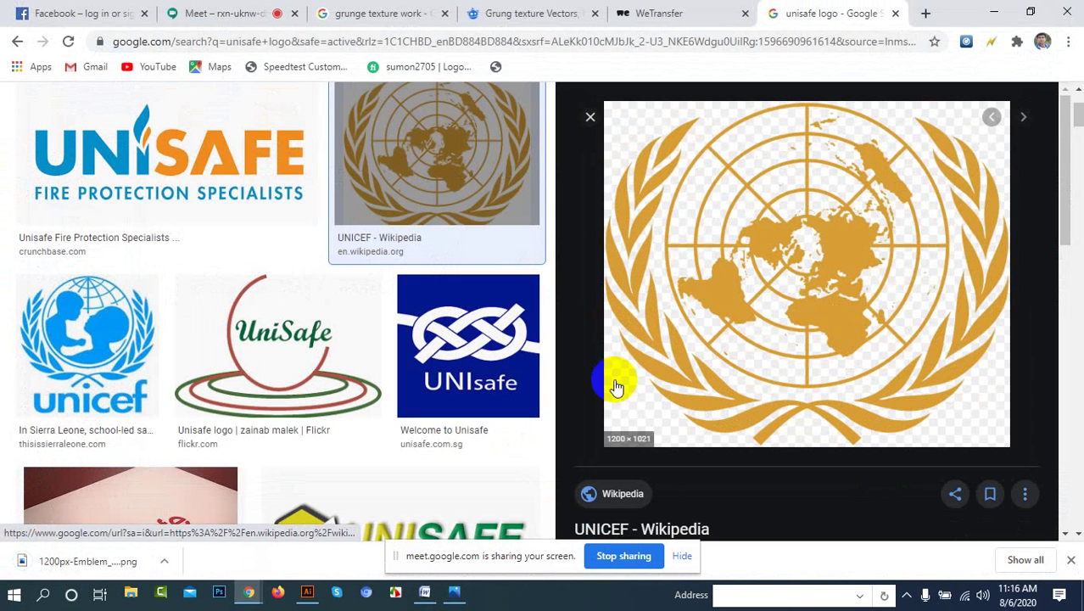
# Step: Minimize the browser and refresh the desktop that holds the saved emblem image
pyautogui.click(995, 11)
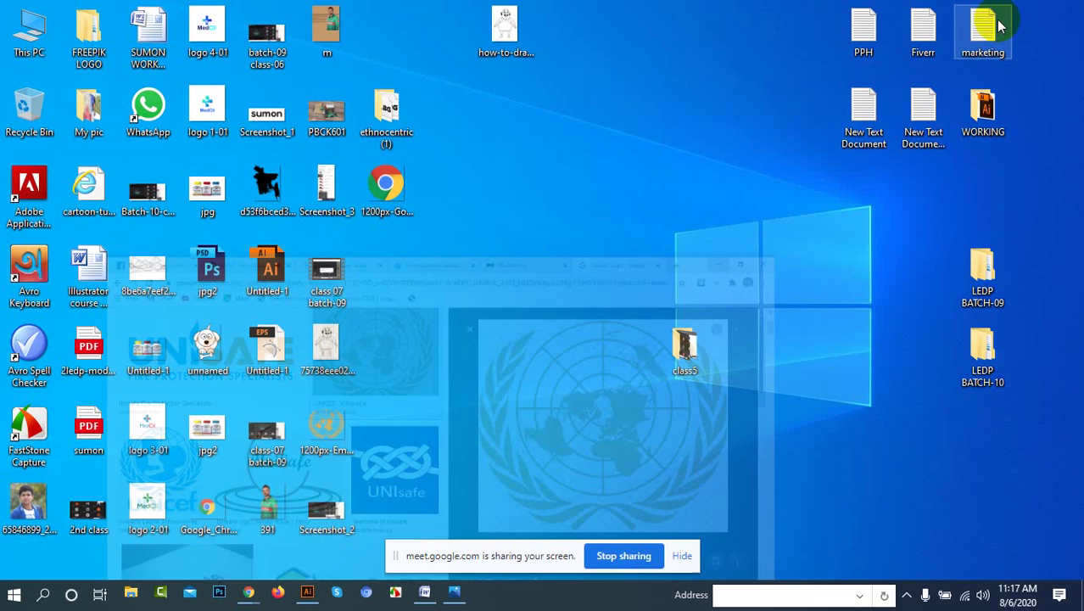
pyautogui.rightClick(480, 227)
pyautogui.click(501, 293)
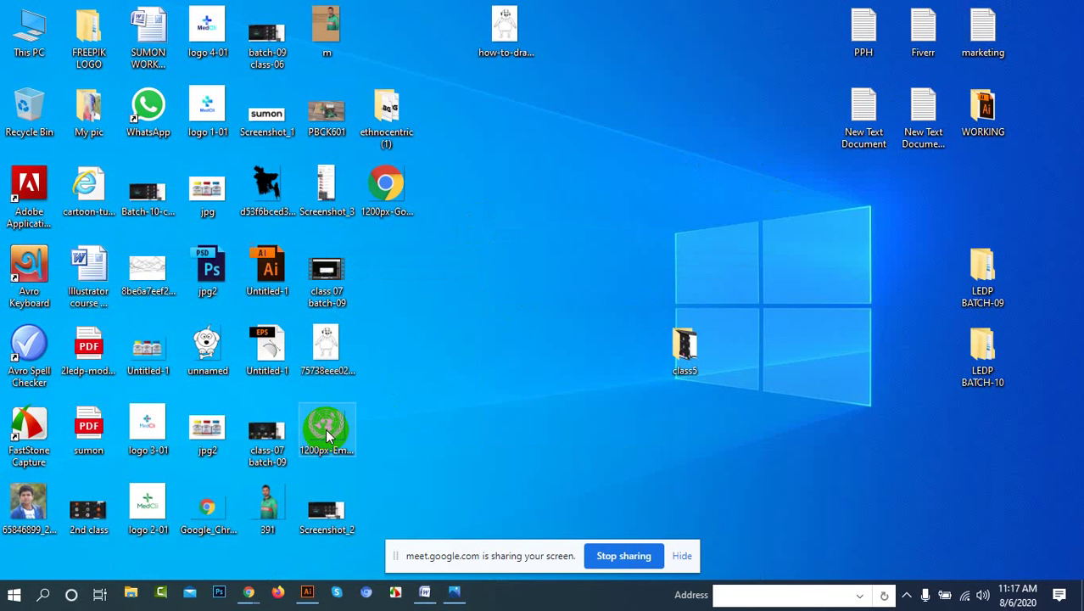
pyautogui.click(907, 597)
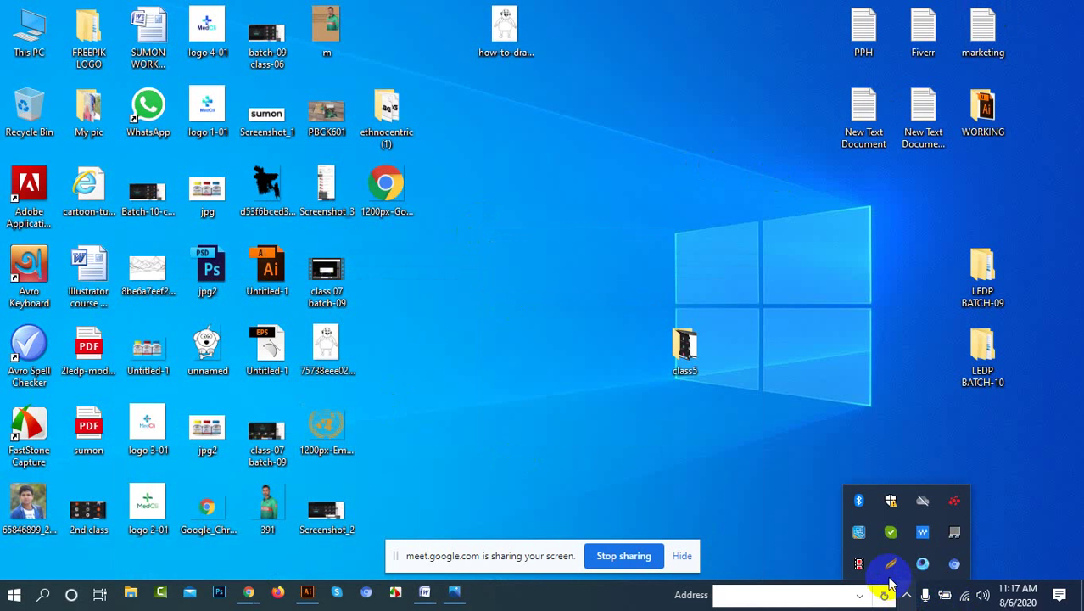
pyautogui.click(545, 269)
pyautogui.rightClick(533, 251)
pyautogui.click(554, 321)
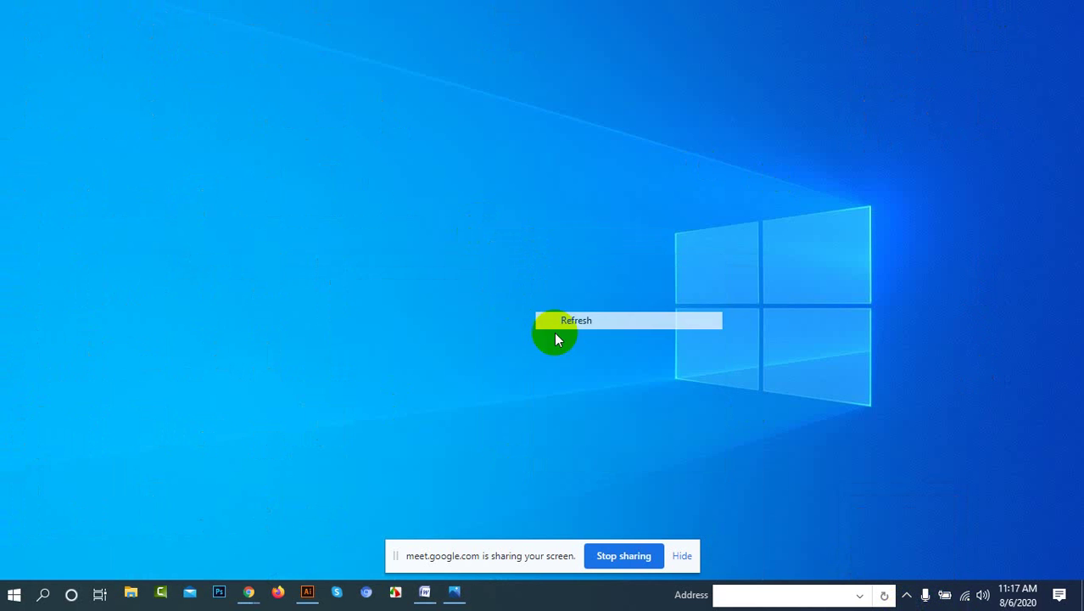
# Step: Place the saved United Nations emblem from the desktop in the Illustrator portrait document, shift it away from the face drawing, and deselect it
pyautogui.moveTo(329, 424); pyautogui.dragTo(284, 335)
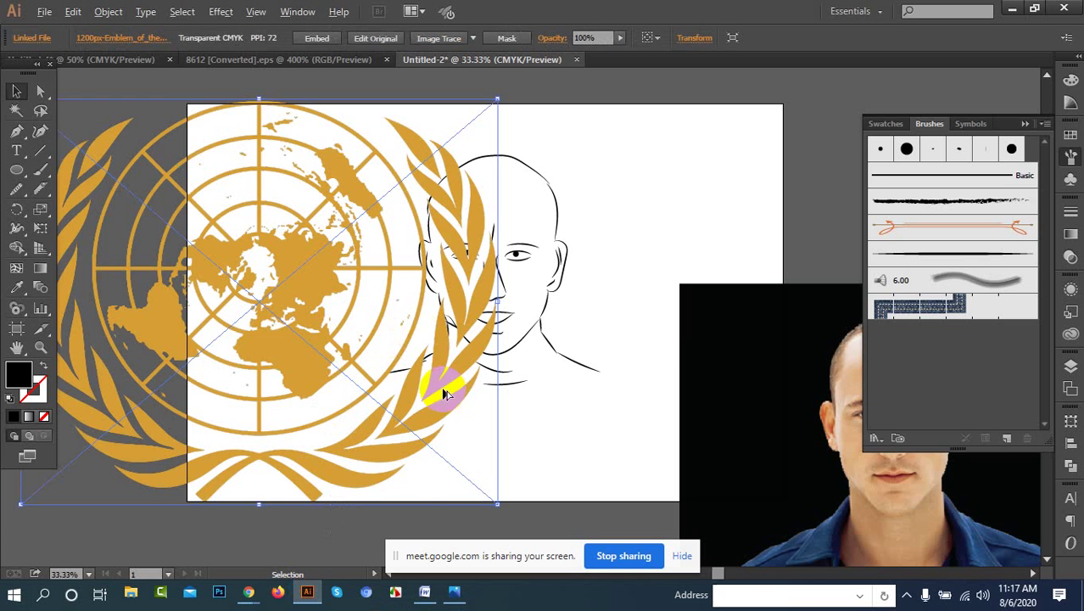
pyautogui.scroll(-1, 445, 394)
pyautogui.moveTo(400, 386); pyautogui.dragTo(291, 342)
pyautogui.click(407, 342)
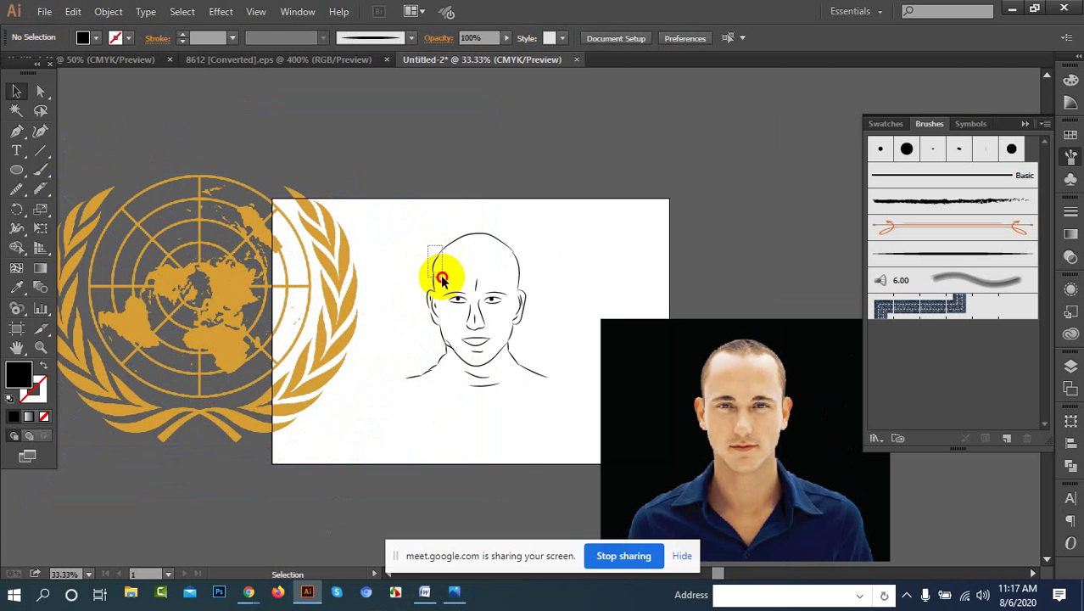
# Step: Move the face line art and its leftover shoulder stroke off the artboard's upper right, and the emblem clear of its left edge
pyautogui.moveTo(441, 273); pyautogui.dragTo(525, 431)
pyautogui.moveTo(463, 326)
pyautogui.mouseDown()
pyautogui.moveTo(465, 314)
pyautogui.moveTo(789, 219)
pyautogui.mouseUp()
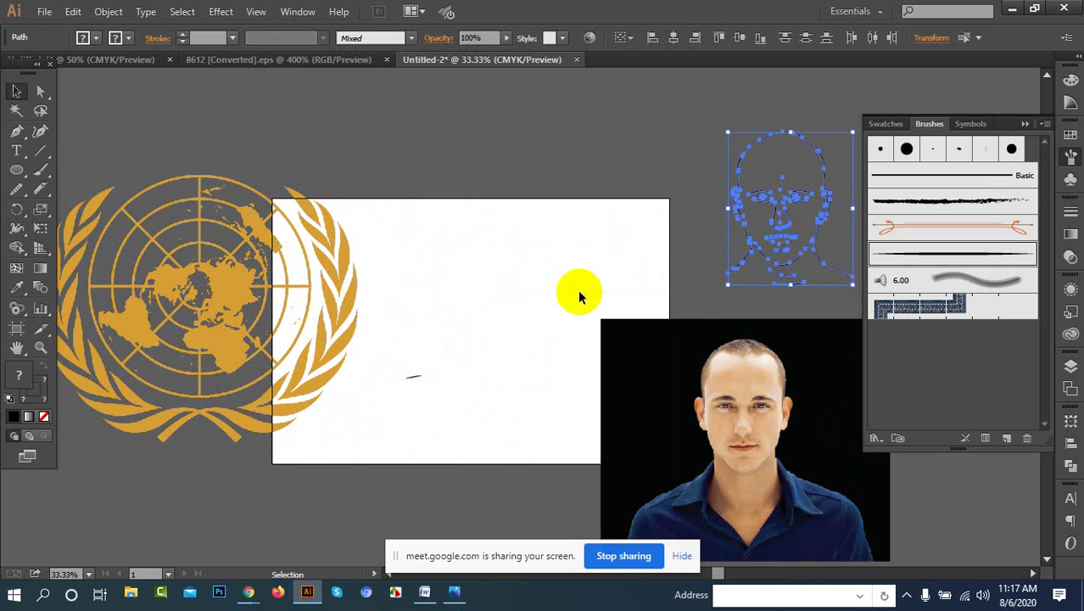
pyautogui.click(284, 302)
pyautogui.moveTo(375, 331); pyautogui.dragTo(721, 133)
pyautogui.click(315, 274)
pyautogui.moveTo(315, 274); pyautogui.dragTo(224, 286)
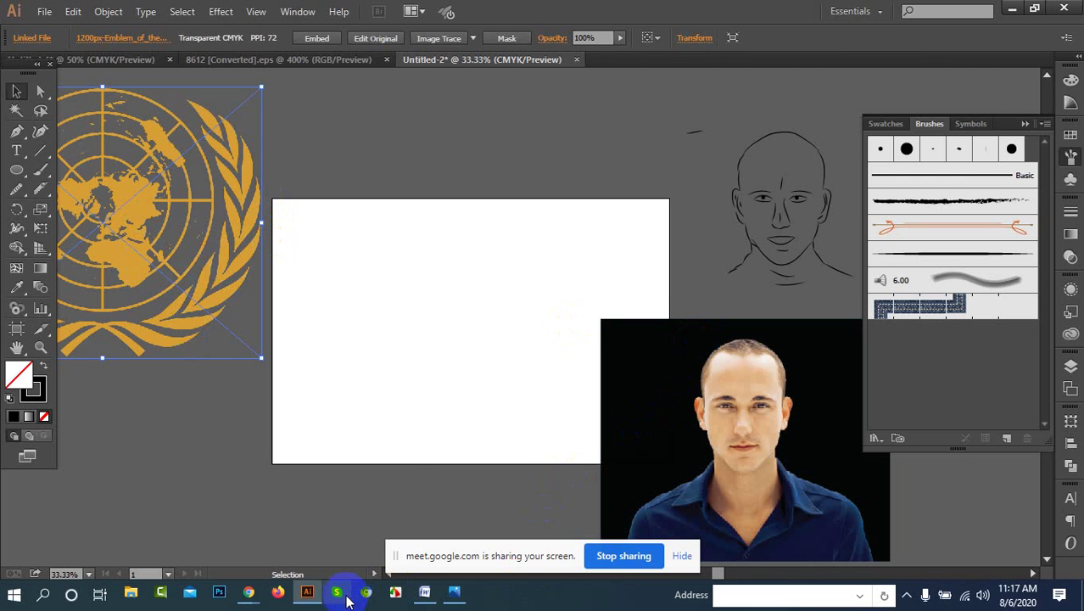
# Step: Switch to the browser's Google Meet tab, leave the call, and minimize the browser
pyautogui.moveTo(253, 601)
pyautogui.click(157, 526)
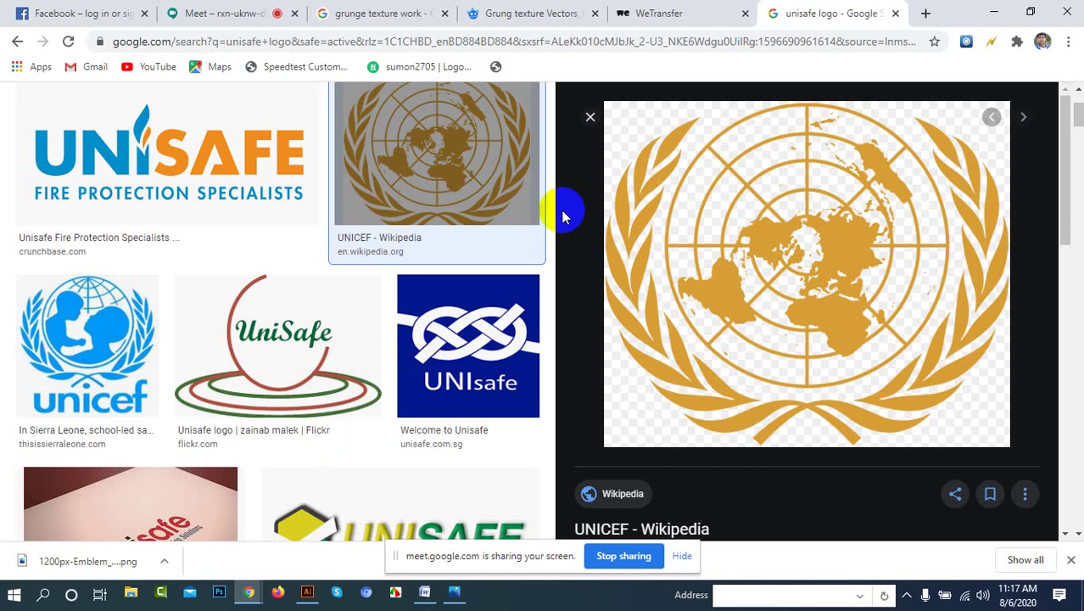
pyautogui.click(207, 12)
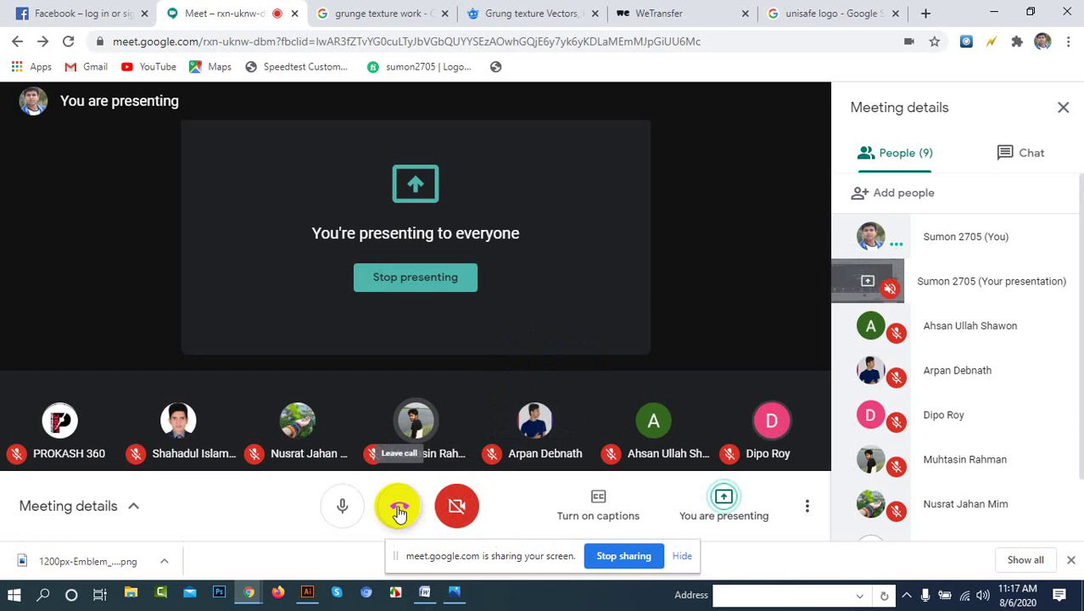
pyautogui.click(399, 509)
pyautogui.click(994, 13)
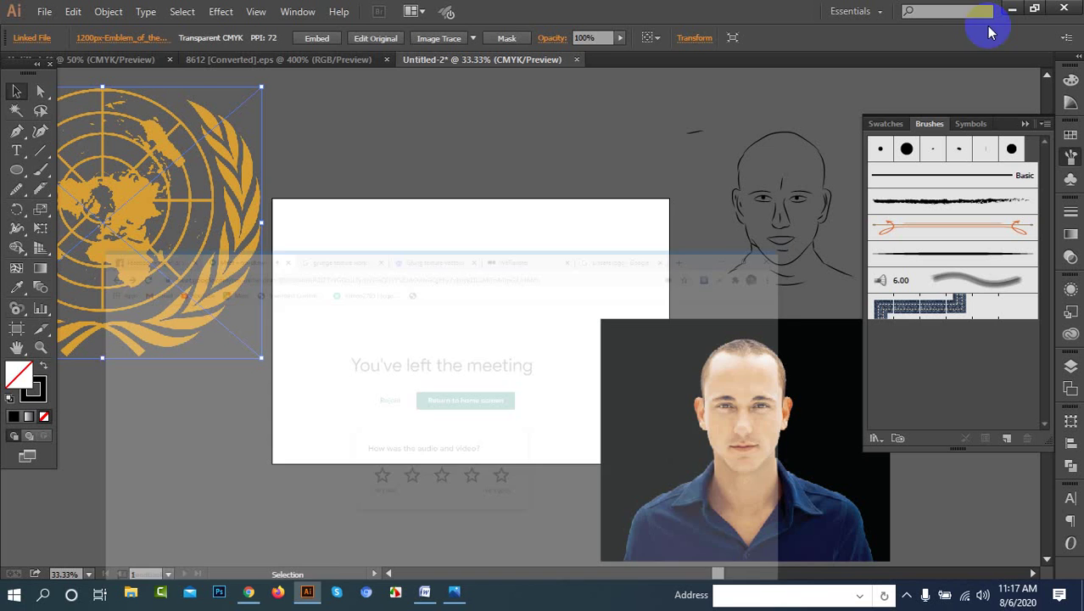
# Step: Minimize Illustrator and play the "class 7 ui 18" video from the CLASS > ILLUSTRATORE folder on the GRAPHIC DESIGN drive
pyautogui.click(1015, 8)
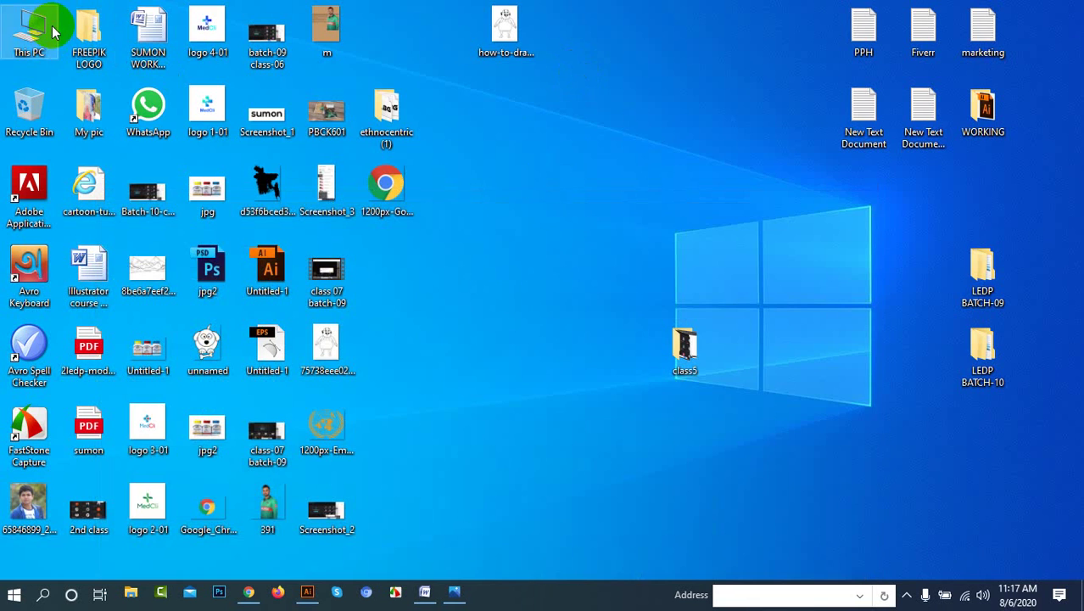
pyautogui.doubleClick(52, 32)
pyautogui.click(777, 411)
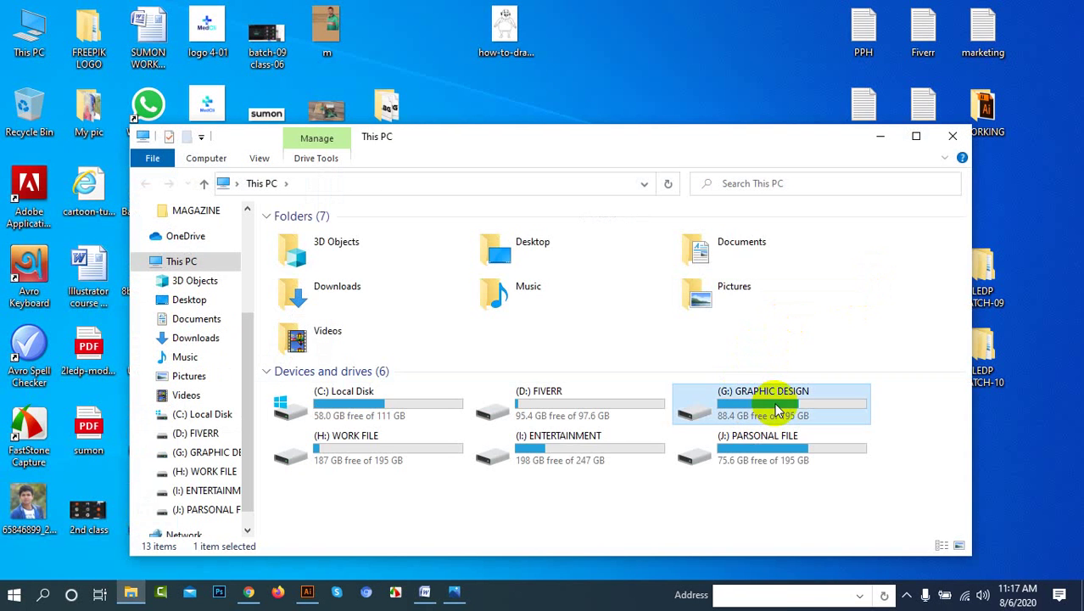
pyautogui.doubleClick(777, 410)
pyautogui.doubleClick(567, 255)
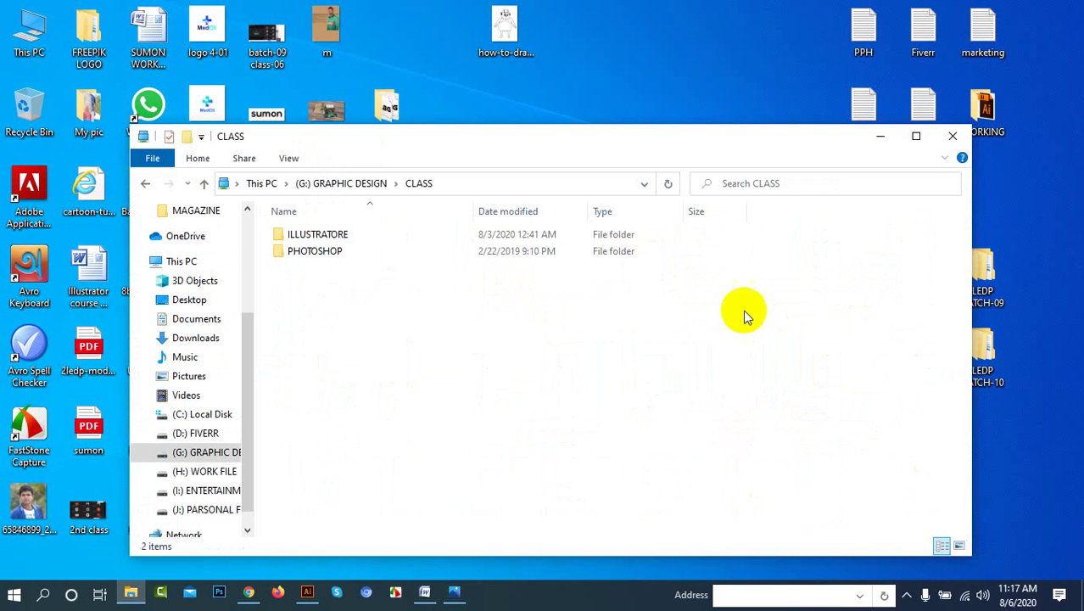
pyautogui.doubleClick(298, 235)
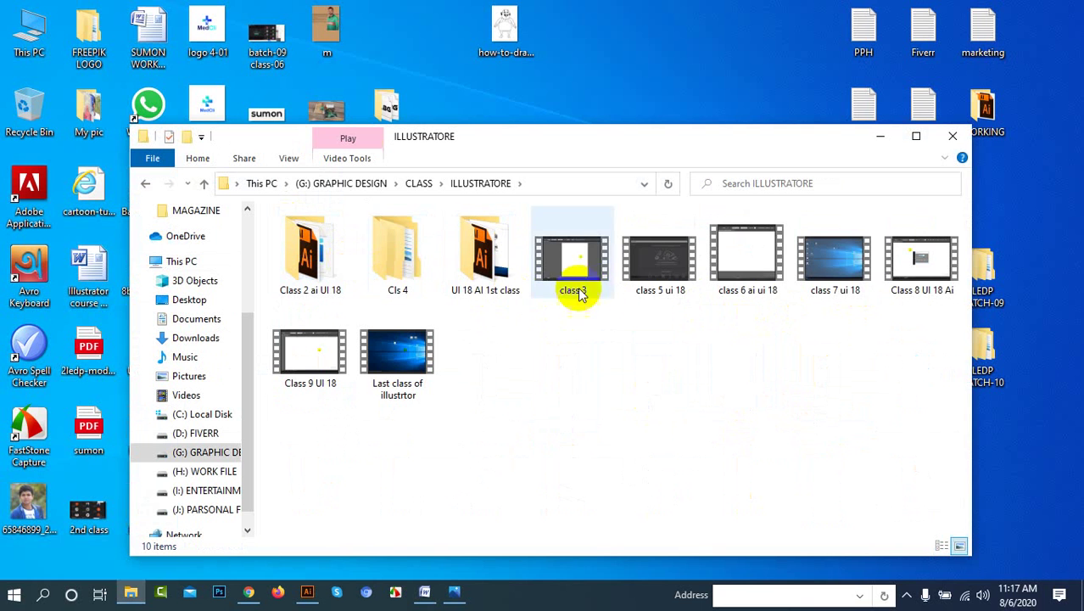
pyautogui.doubleClick(835, 280)
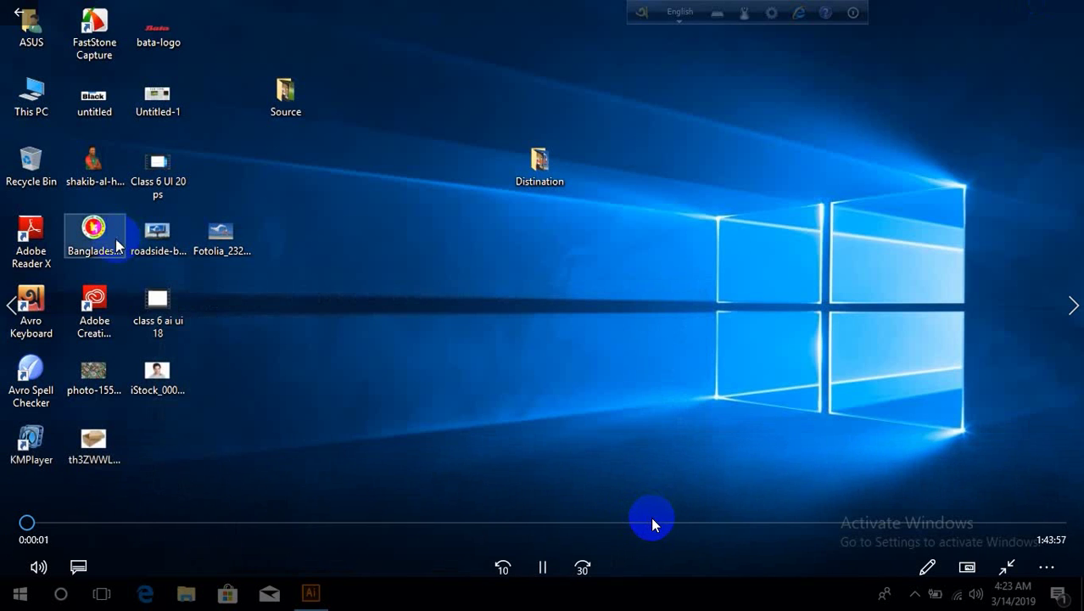
# Step: Seek the lesson video to about 1:07 hours and watch the leaf pairs being arranged along the tapered stem for blending
pyautogui.click(651, 520)
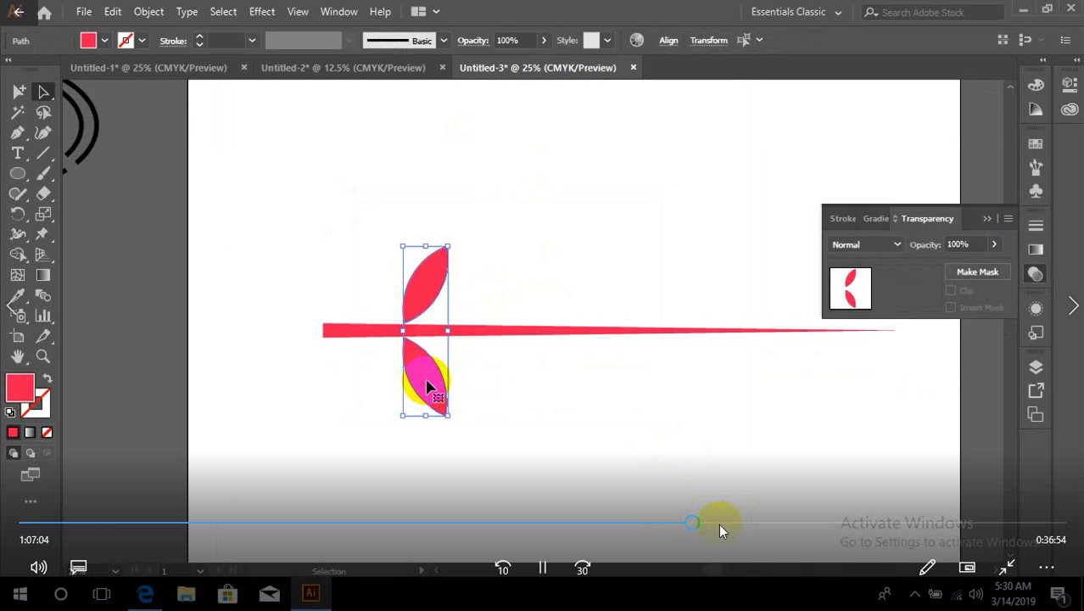
pyautogui.moveTo(701, 525); pyautogui.dragTo(675, 520)
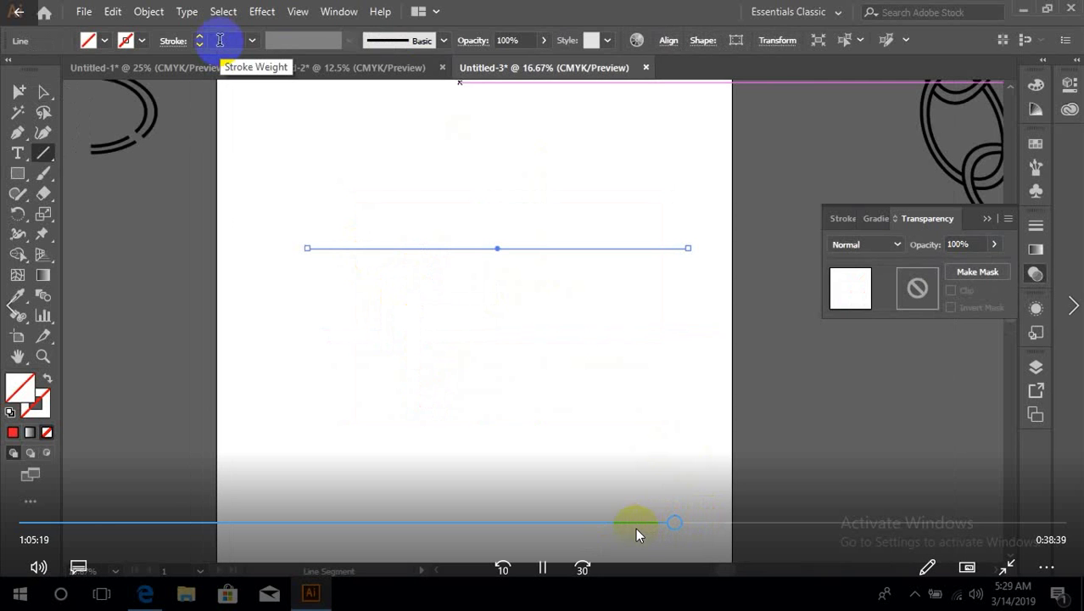
pyautogui.click(689, 523)
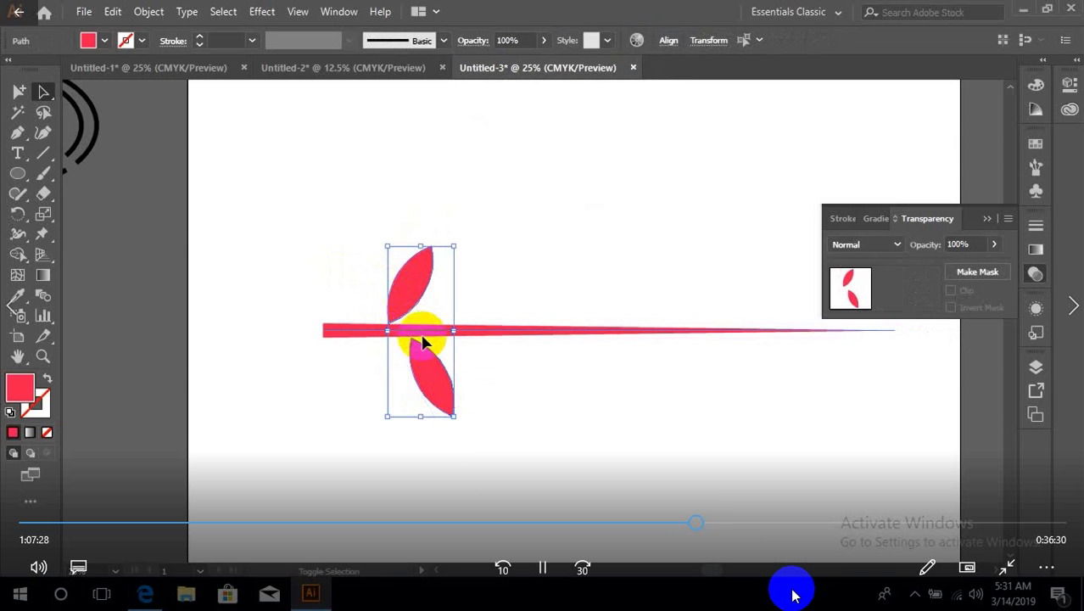
pyautogui.click(704, 522)
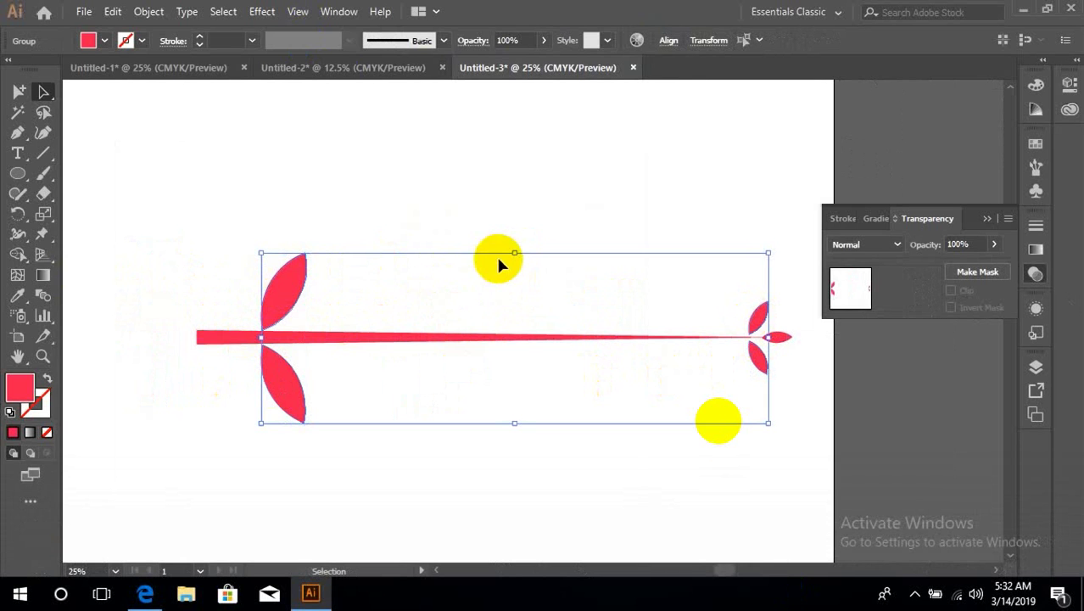
pyautogui.click(42, 294)
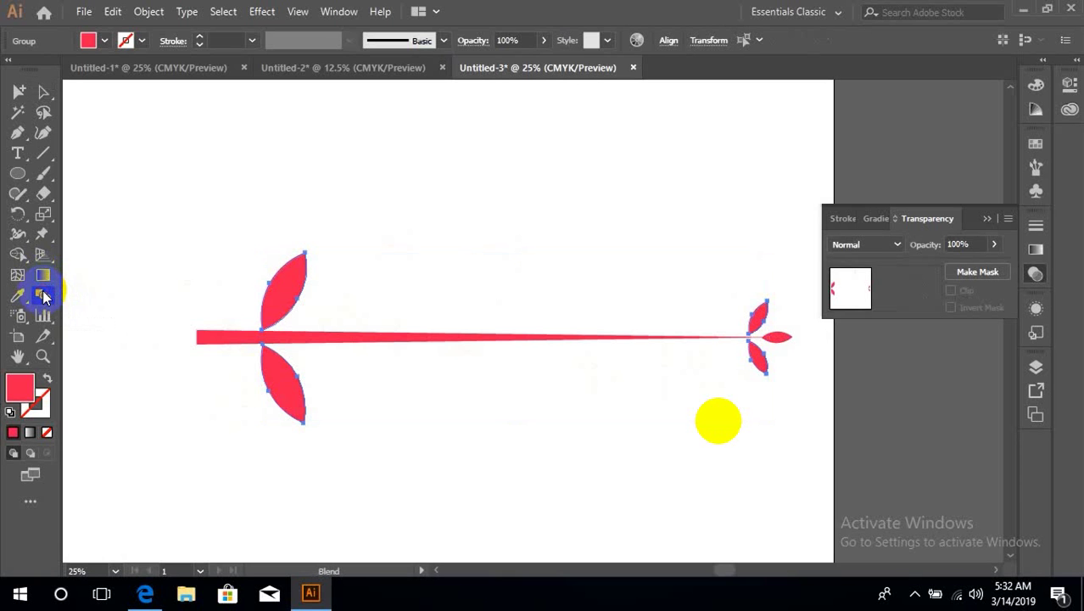
pyautogui.click(276, 296)
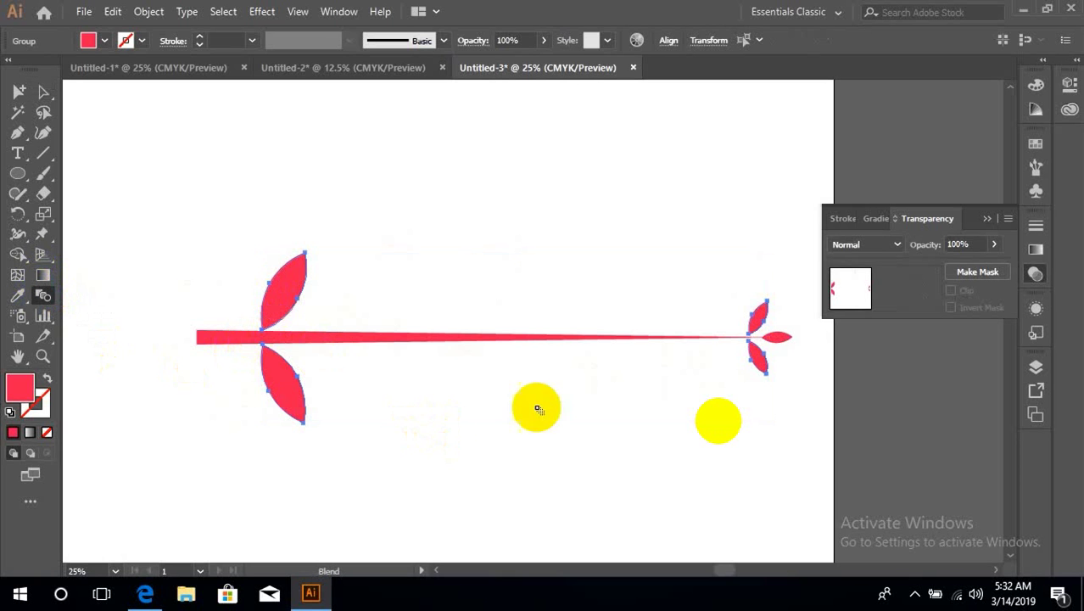
pyautogui.click(761, 319)
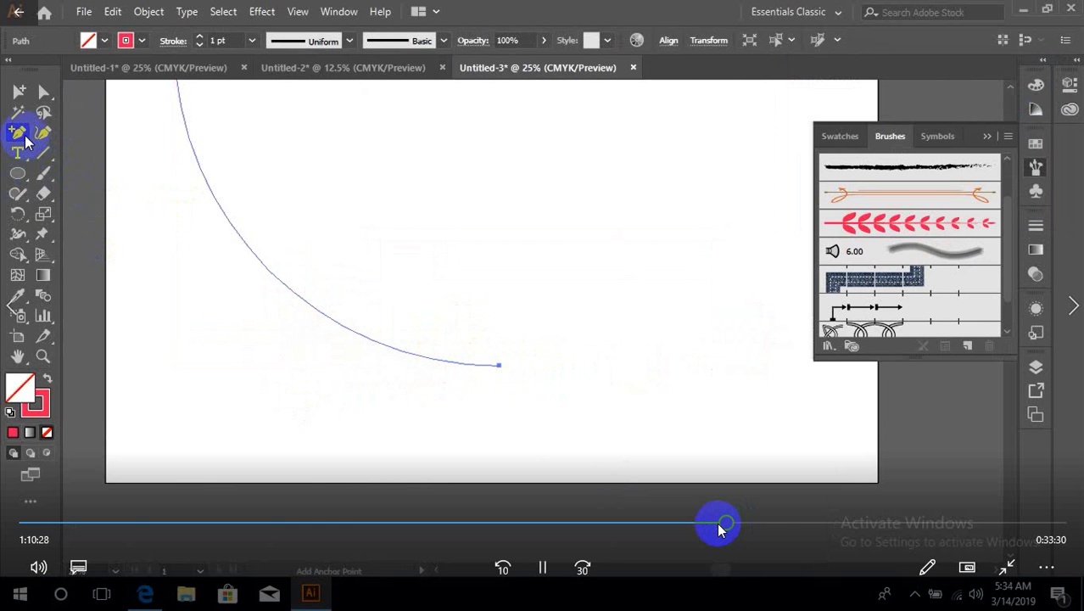
# Step: Seek between about 1:09 and 1:11 hours in the video to review the leaf blend options and the art brush on the half-circle path
pyautogui.click(719, 527)
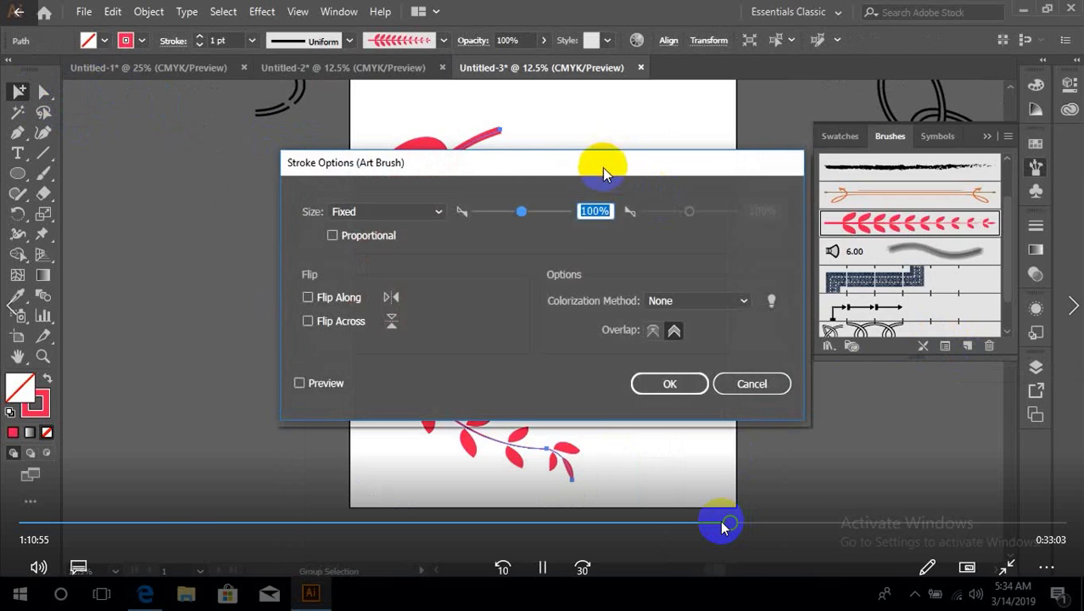
pyautogui.click(721, 526)
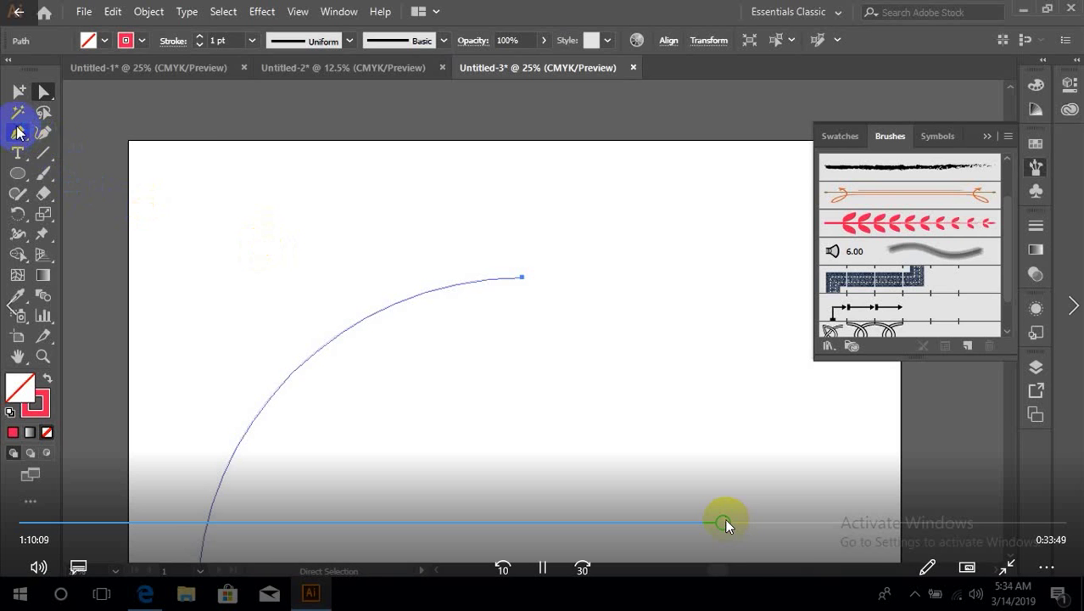
pyautogui.moveTo(716, 527); pyautogui.dragTo(710, 526)
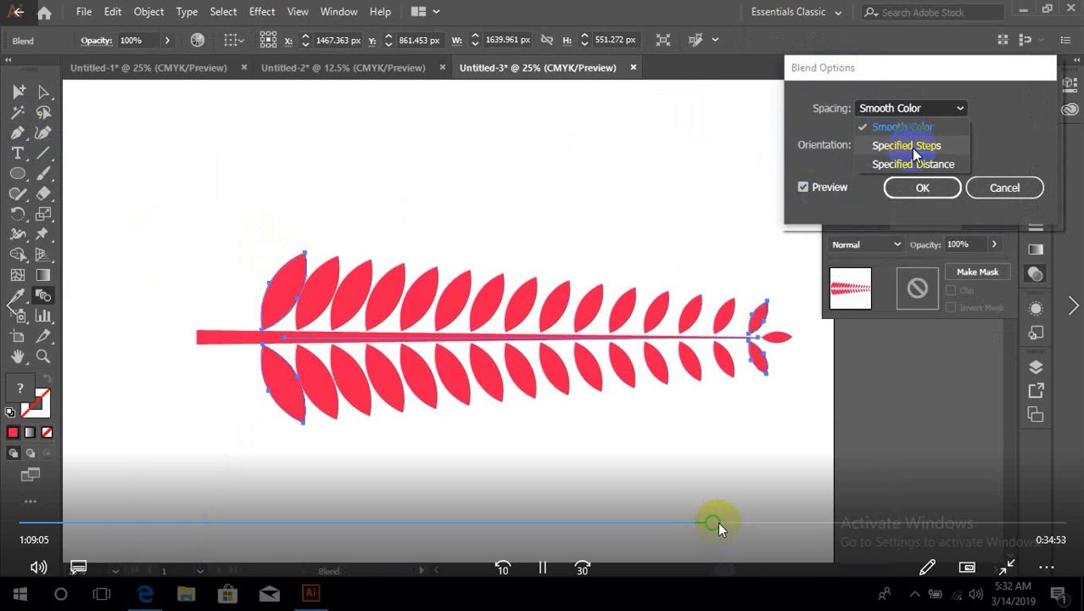
pyautogui.click(721, 526)
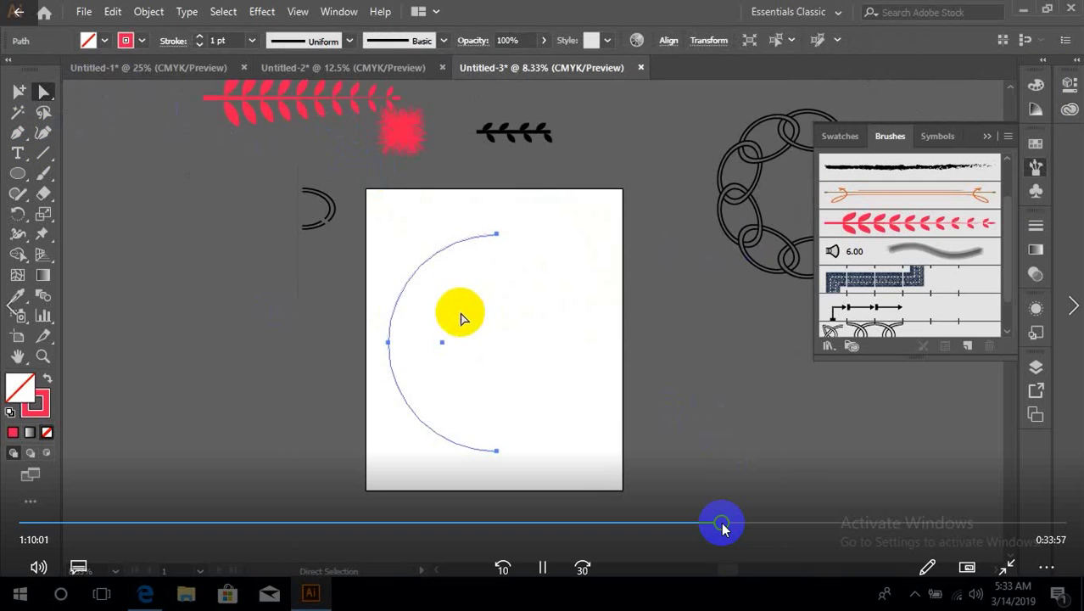
# Step: Seek the lesson video between about 1:09:37 and 1:11 to review the brush stroke's Flip Along option, then pause and minimize the player
pyautogui.moveTo(722, 524); pyautogui.dragTo(713, 522)
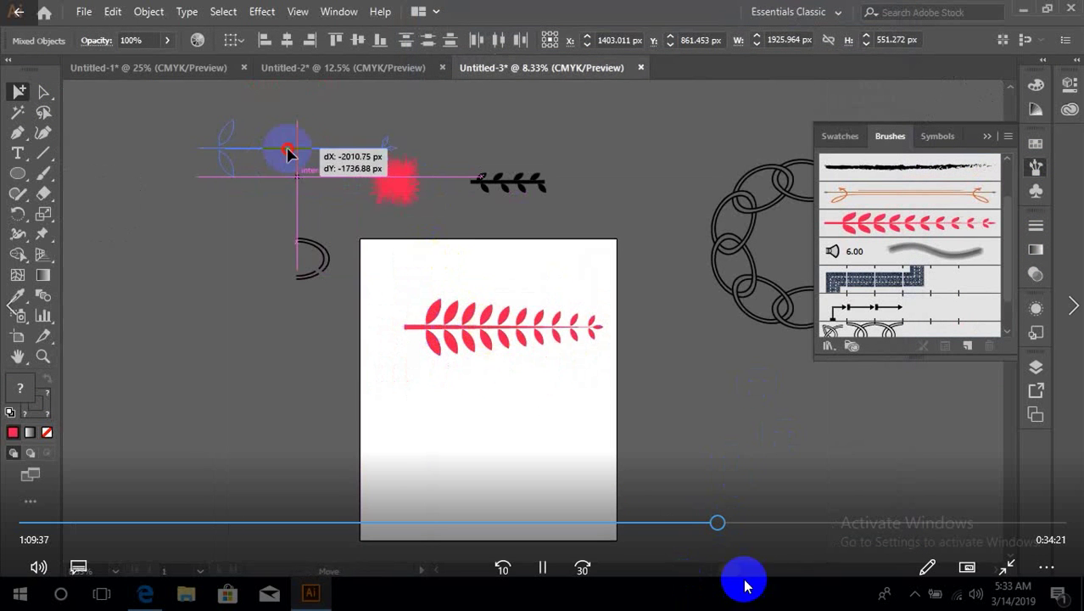
pyautogui.click(725, 522)
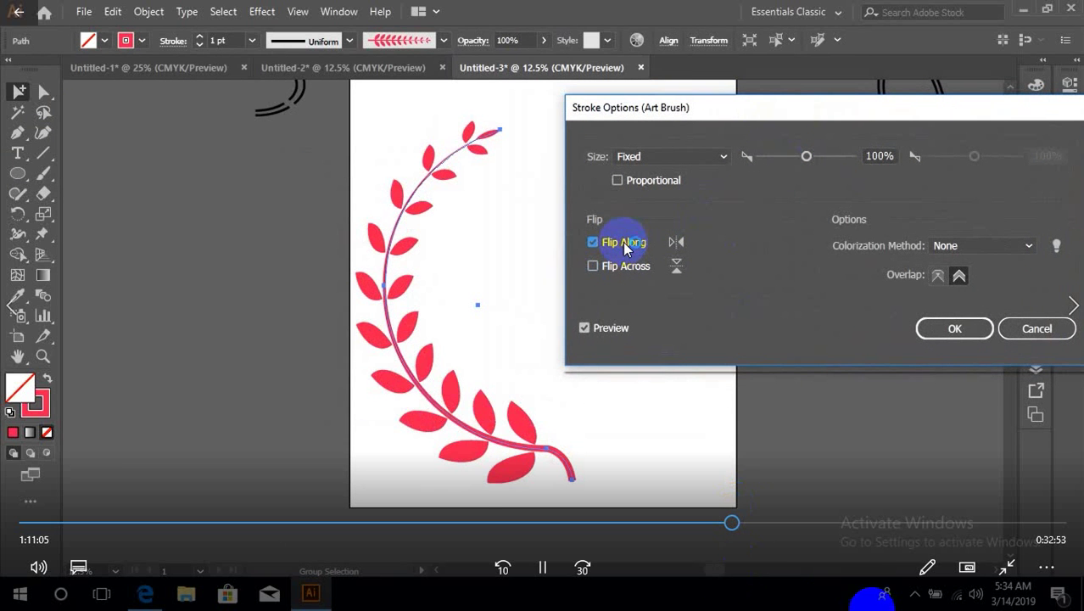
pyautogui.click(542, 570)
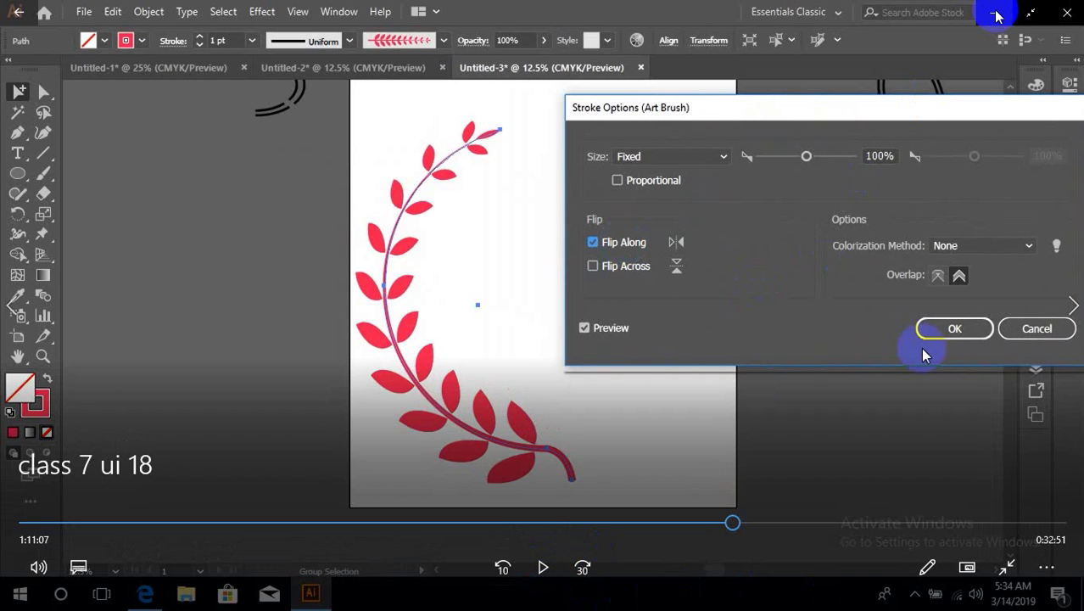
pyautogui.click(996, 13)
pyautogui.click(958, 129)
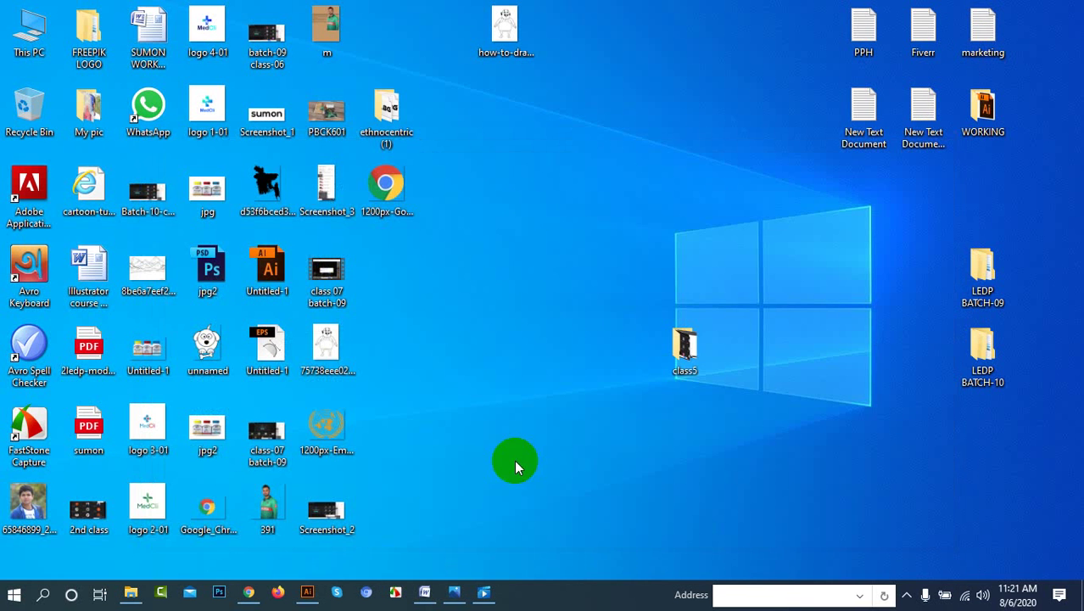
# Step: Switch to the browser and rejoin the Google Meet call with the camera off and the microphone unmuted
pyautogui.click(248, 592)
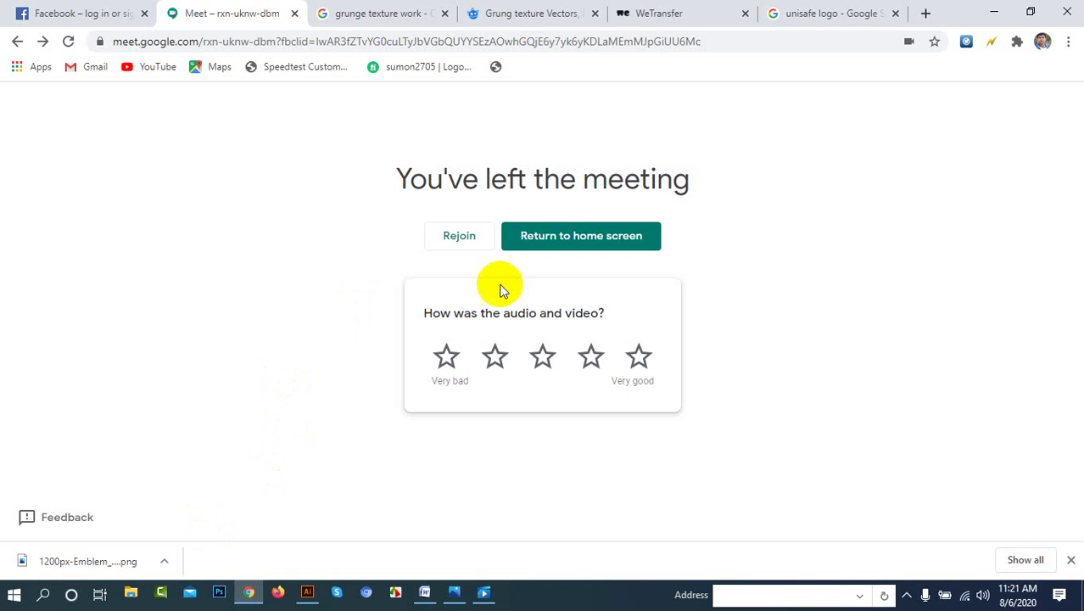
pyautogui.click(467, 233)
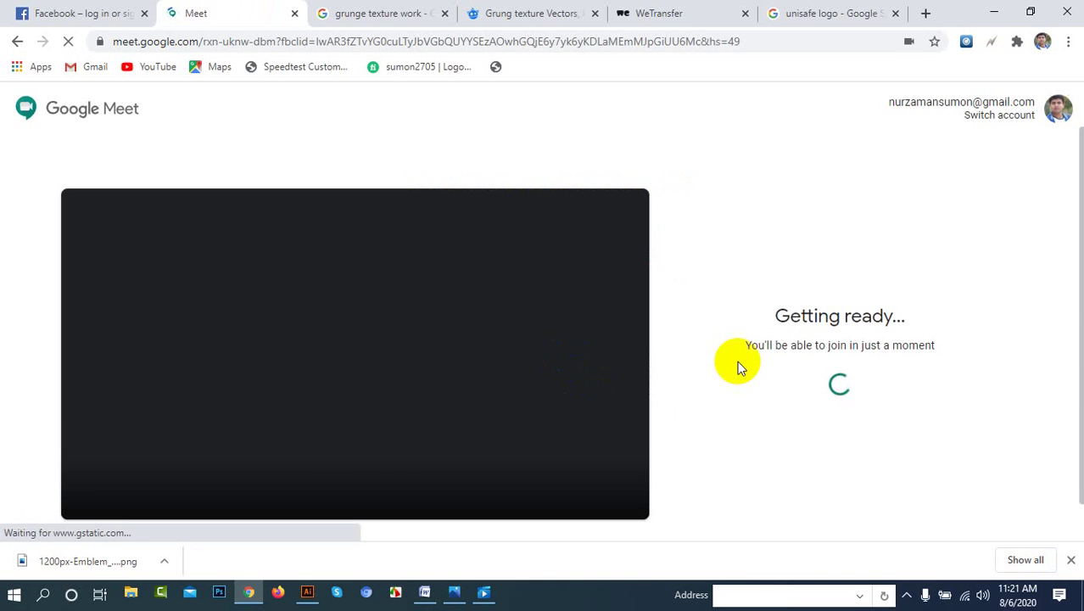
pyautogui.click(384, 484)
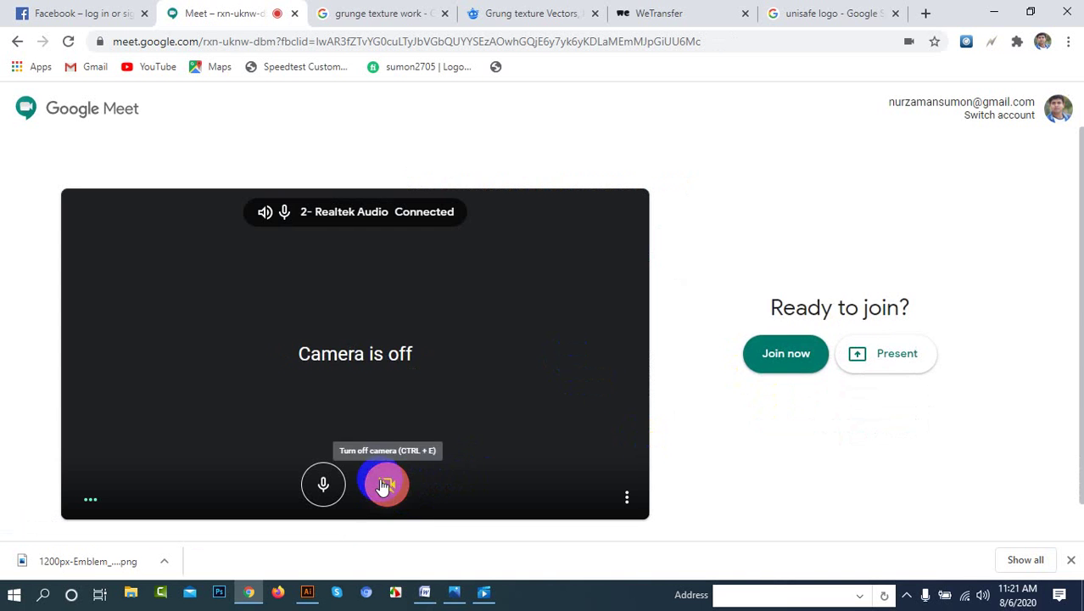
pyautogui.click(788, 360)
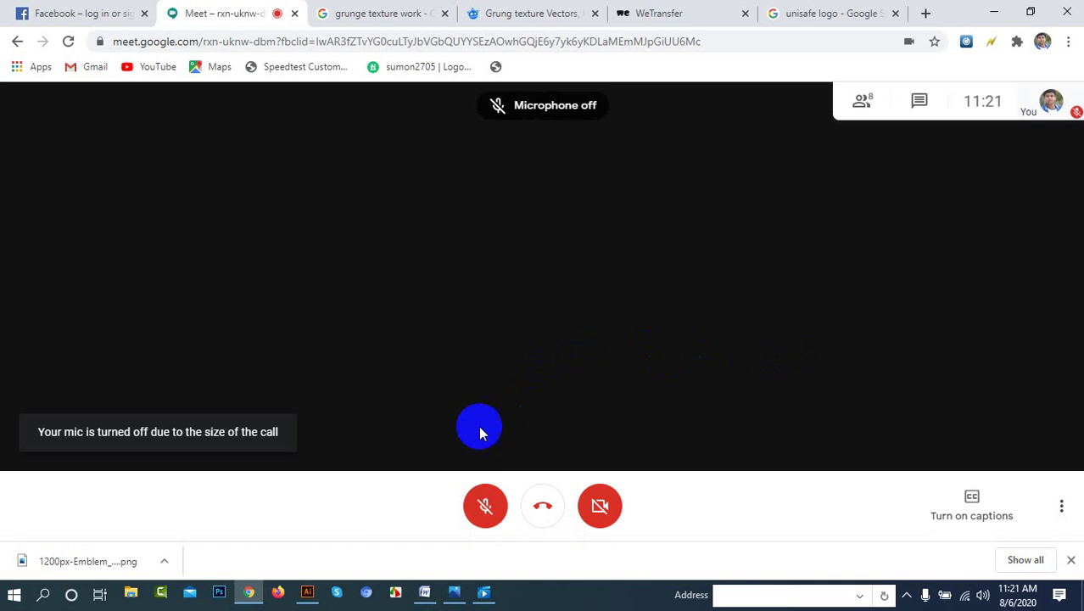
pyautogui.click(487, 506)
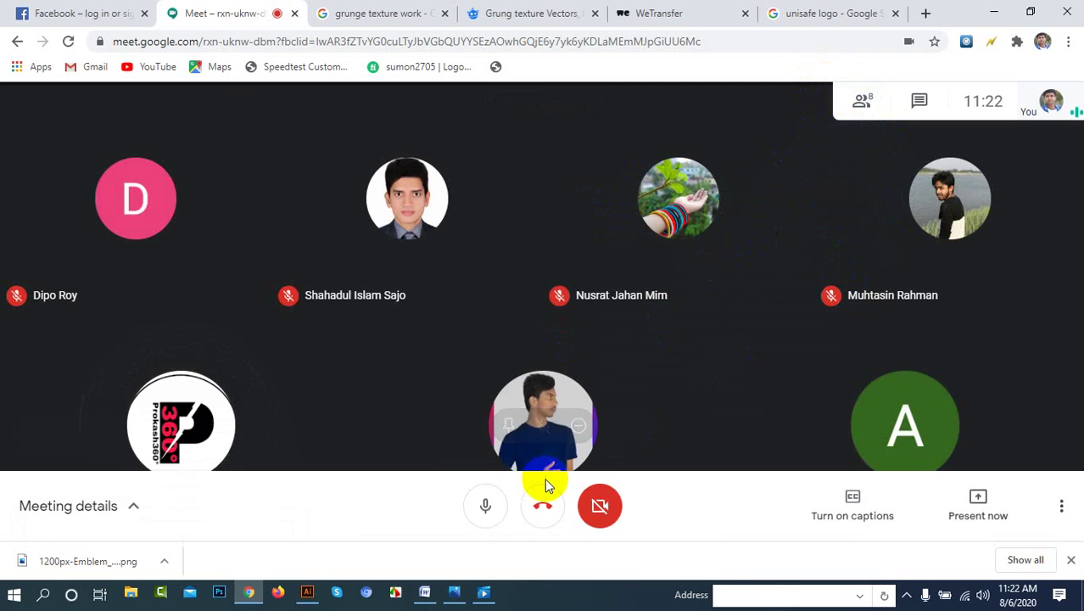
pyautogui.click(487, 485)
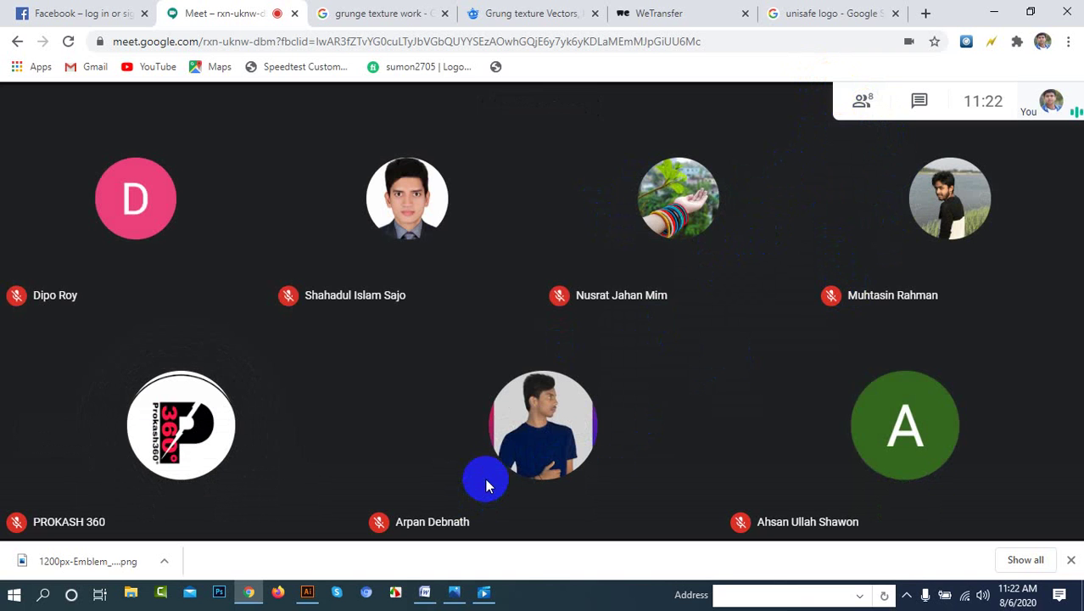
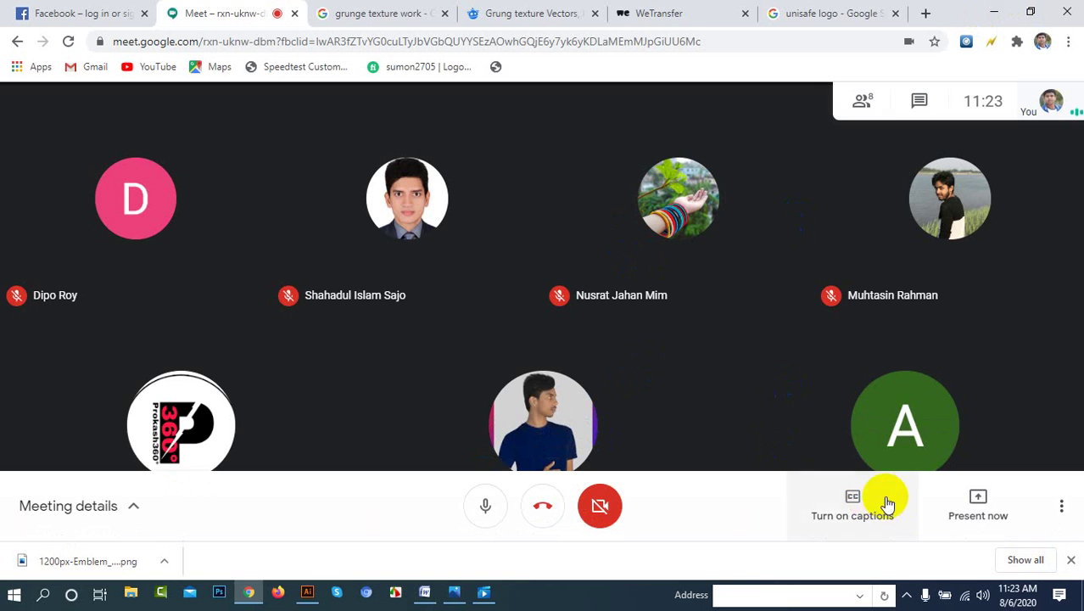
# Step: Toggle the call captions on and off, present the entire screen to the meeting, and minimize the browser
pyautogui.click(875, 518)
pyautogui.click(871, 519)
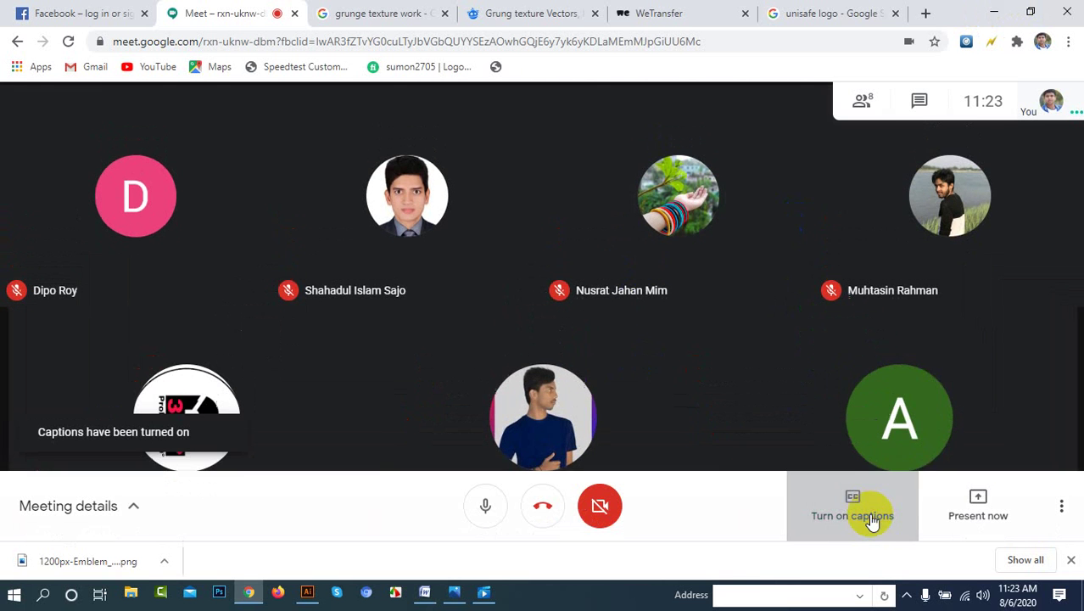
pyautogui.click(967, 512)
pyautogui.click(933, 376)
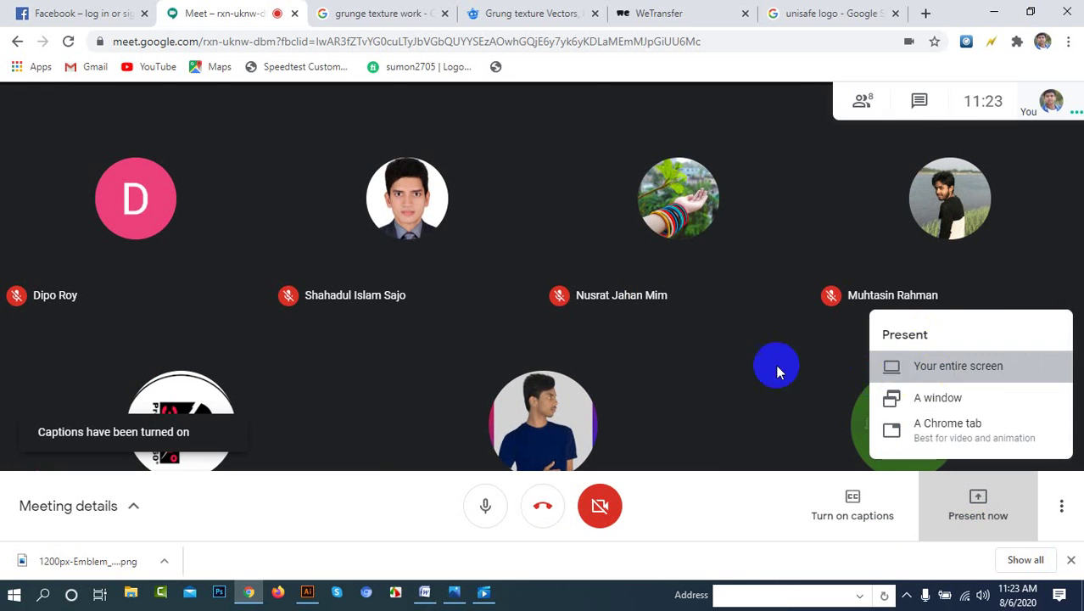
pyautogui.click(430, 264)
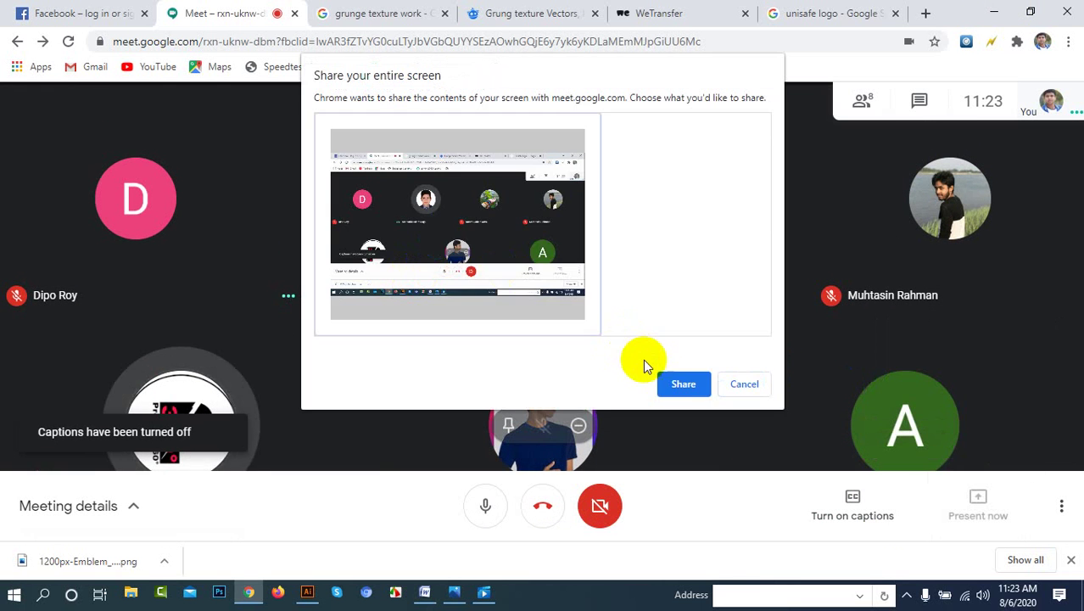
pyautogui.click(685, 384)
pyautogui.click(997, 14)
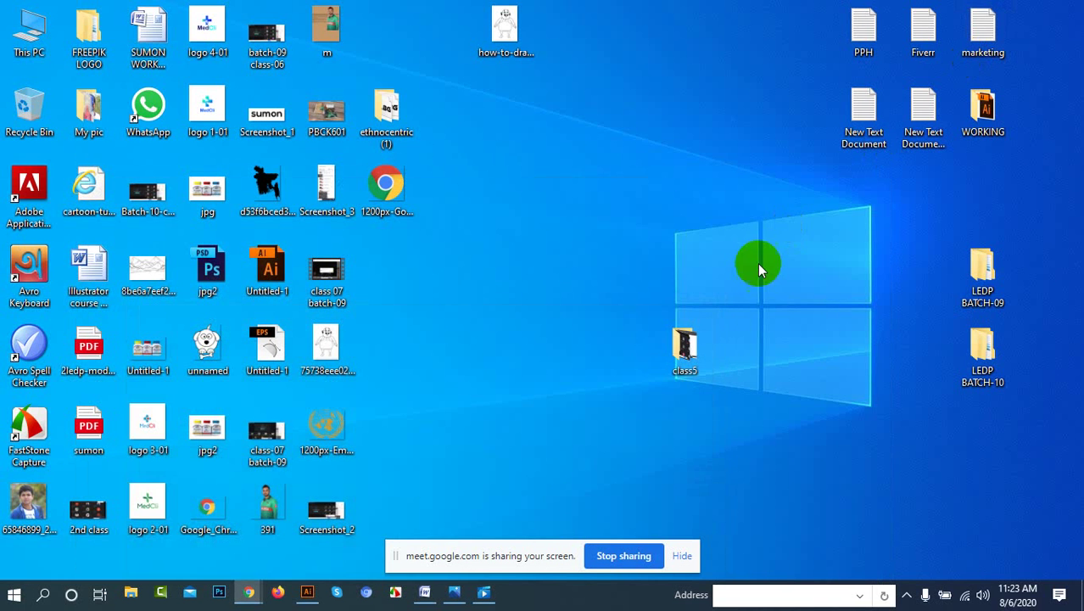
# Step: Switch to Illustrator and move the portrait photo off the artboard, clear of its lower corner
pyautogui.click(307, 592)
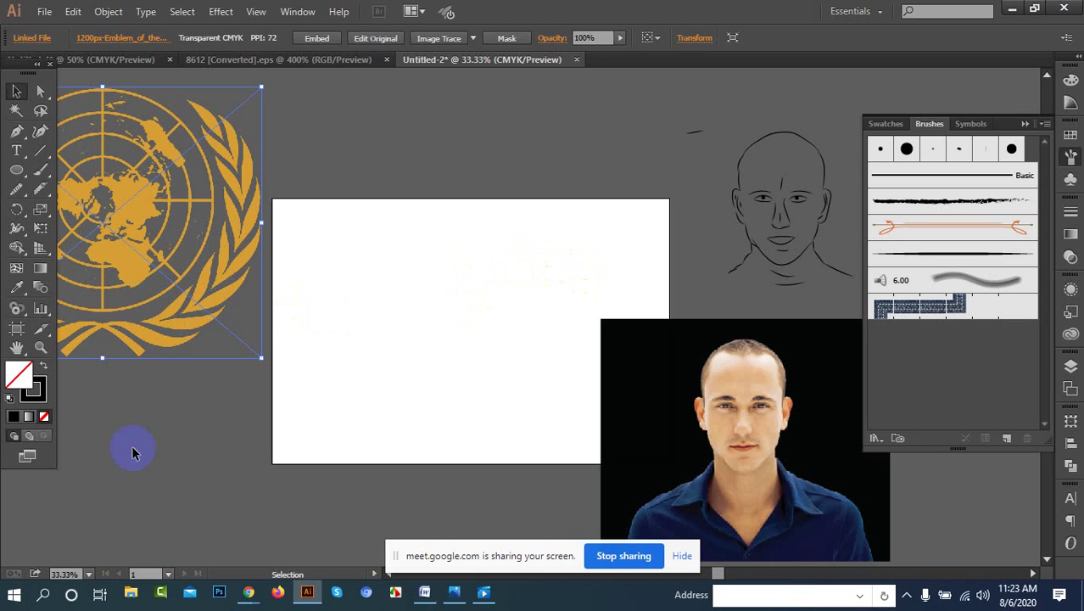
pyautogui.click(134, 450)
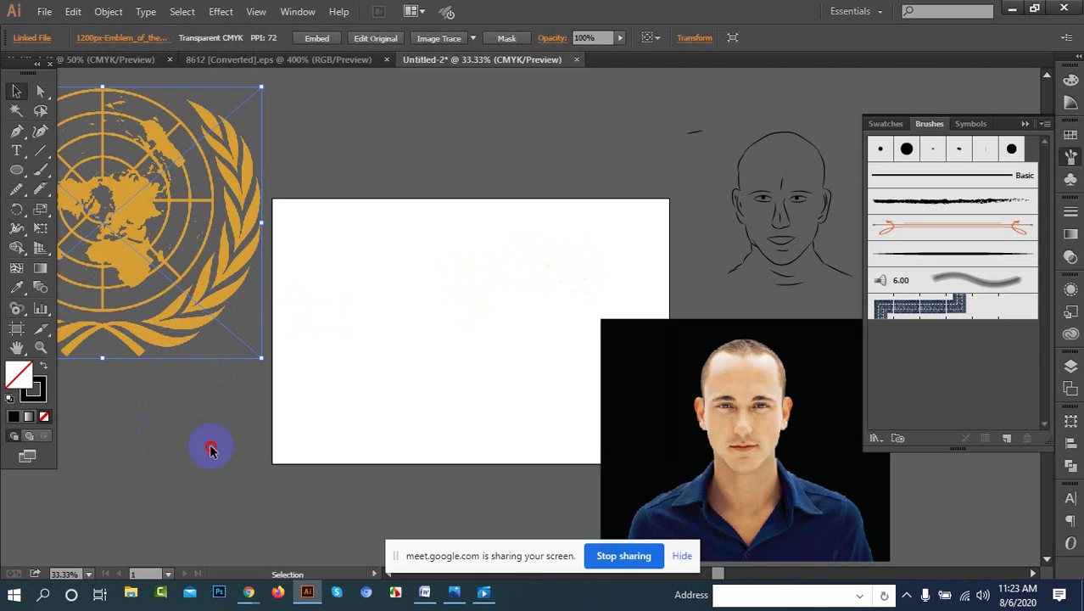
pyautogui.moveTo(790, 359); pyautogui.dragTo(926, 473)
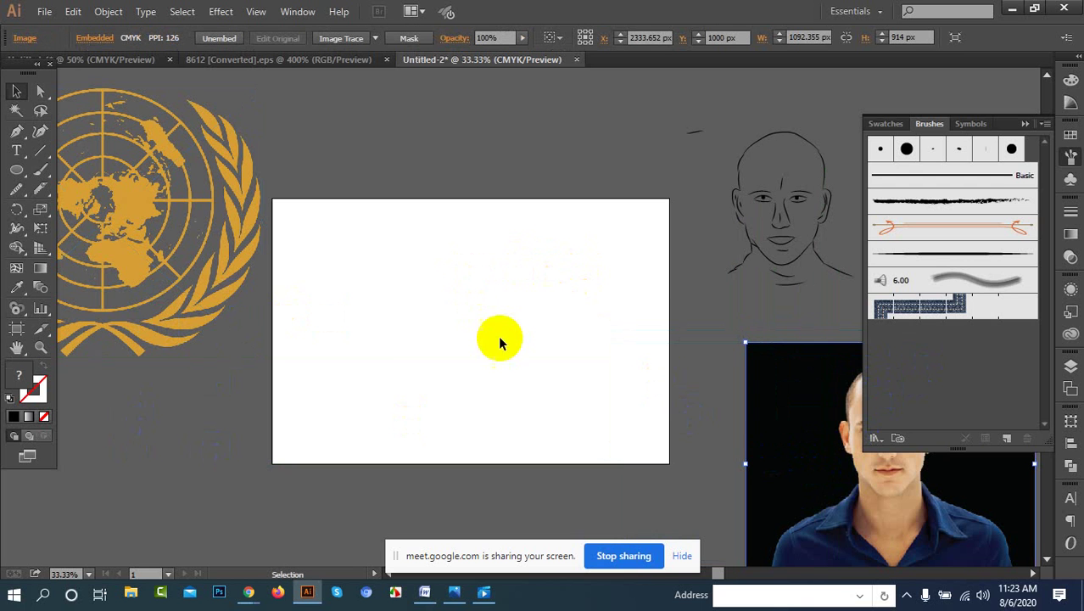
# Step: Draw a horizontal straight line across the middle of the artboard, shift it sideways, and lengthen it slightly
pyautogui.click(40, 150)
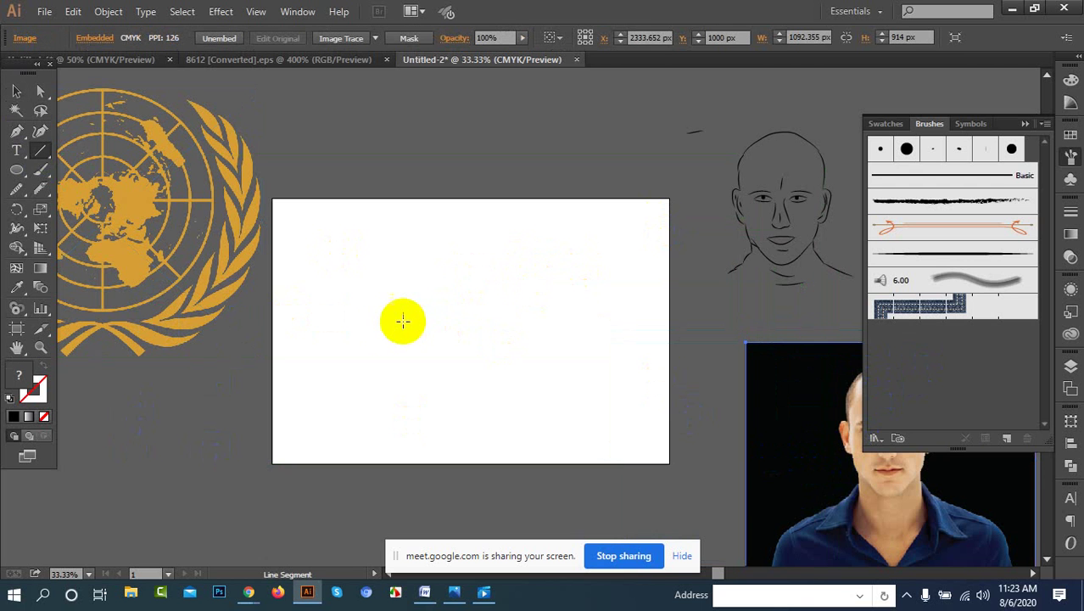
pyautogui.moveTo(362, 320); pyautogui.dragTo(632, 319)
pyautogui.click(16, 90)
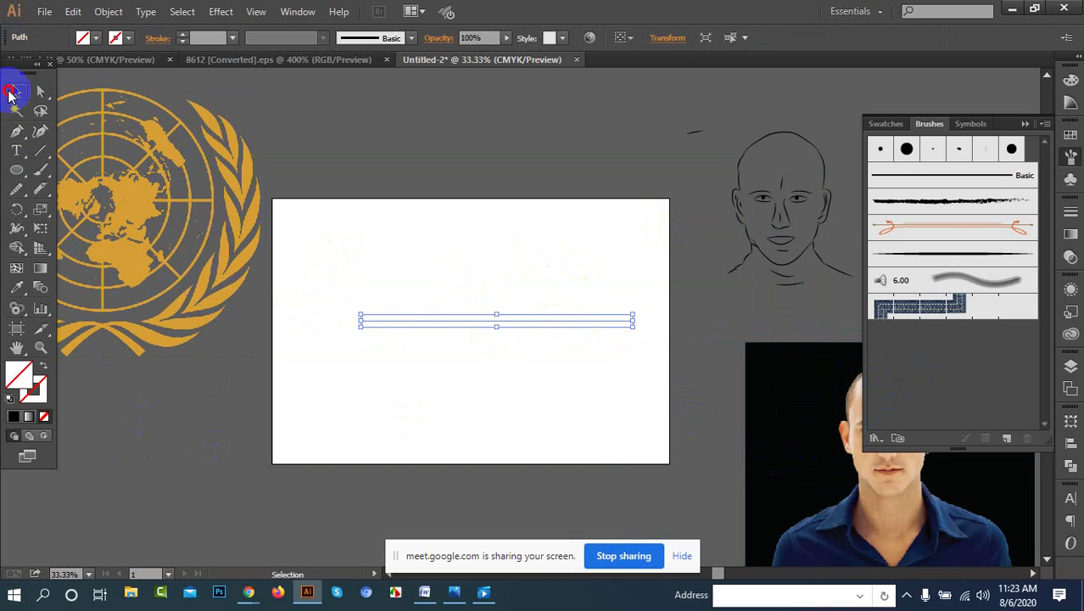
pyautogui.moveTo(422, 322); pyautogui.dragTo(382, 320)
pyautogui.moveTo(589, 321); pyautogui.dragTo(608, 319)
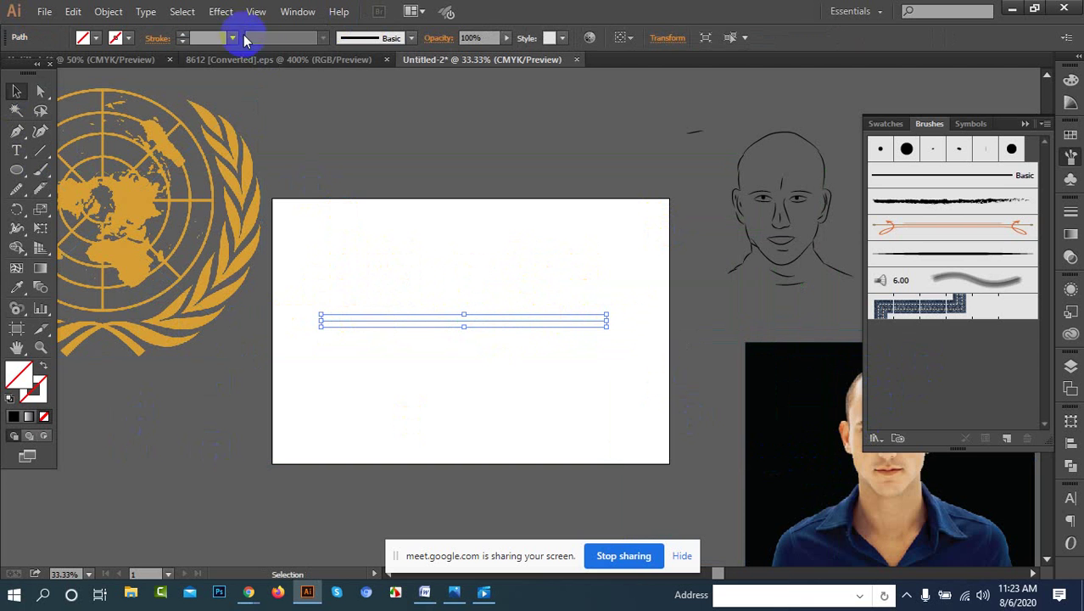
# Step: Give the horizontal line a black stroke with a weight of 11 pt
pyautogui.click(206, 37)
pyautogui.scroll(11, 206, 37)
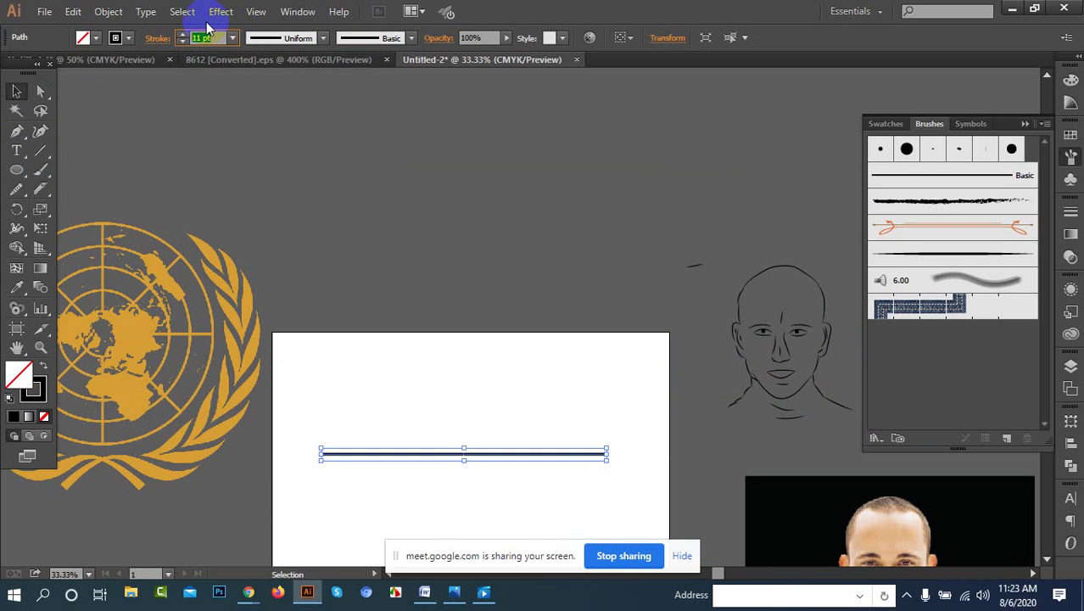
pyautogui.scroll(1, 431, 303)
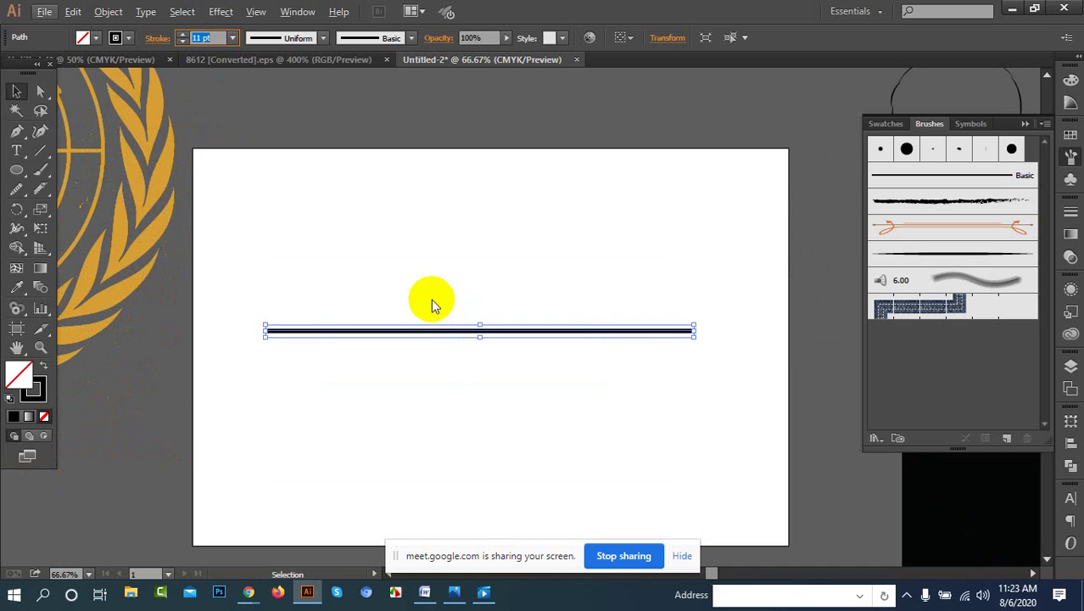
pyautogui.scroll(1, 432, 303)
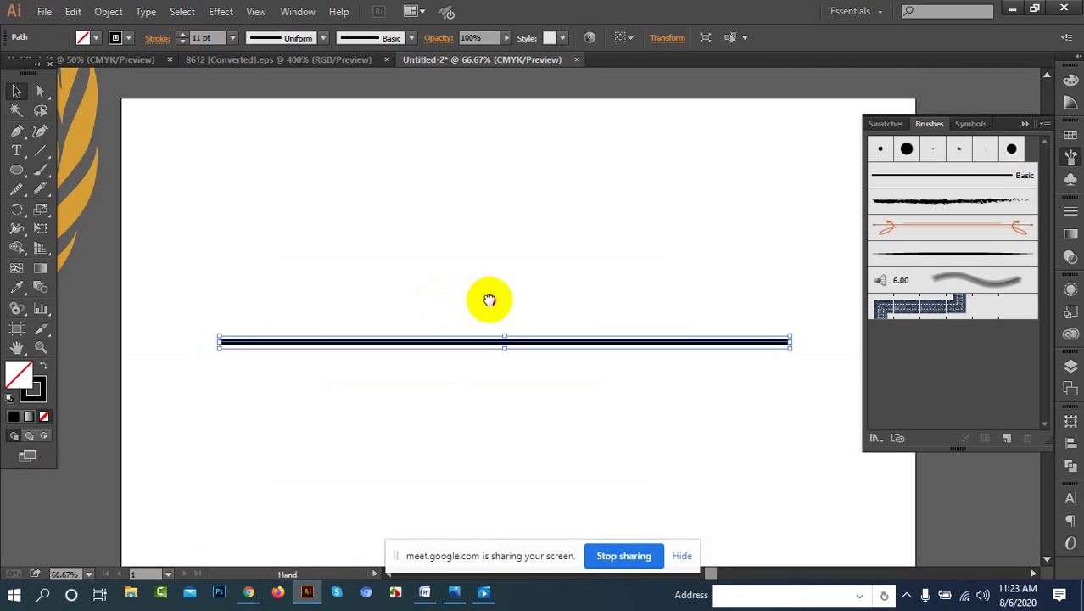
pyautogui.scroll(-2, 487, 293)
pyautogui.scroll(-1, 487, 267)
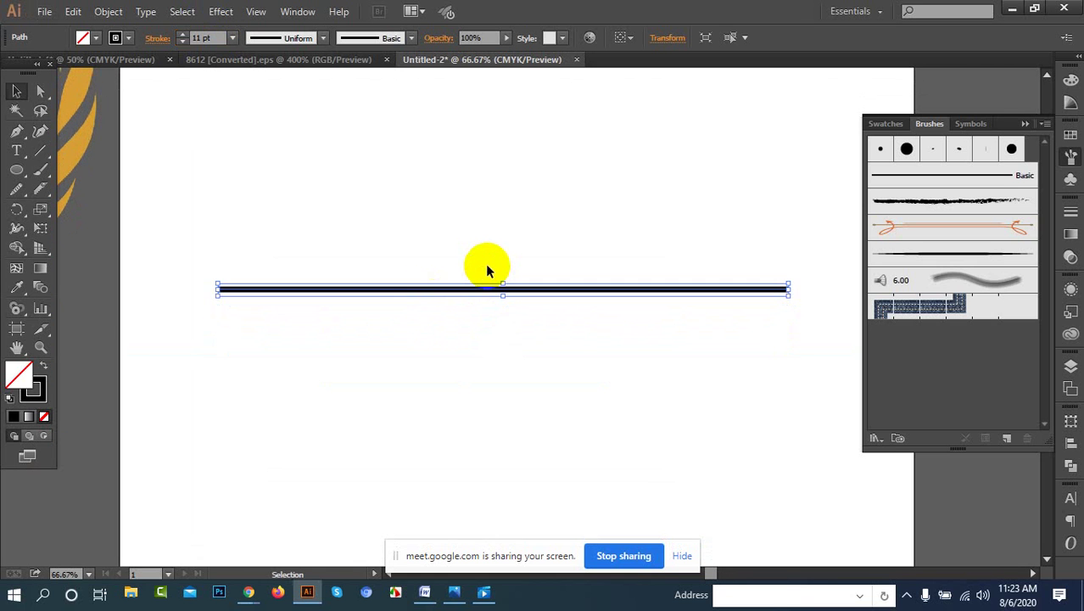
pyautogui.scroll(-1, 486, 269)
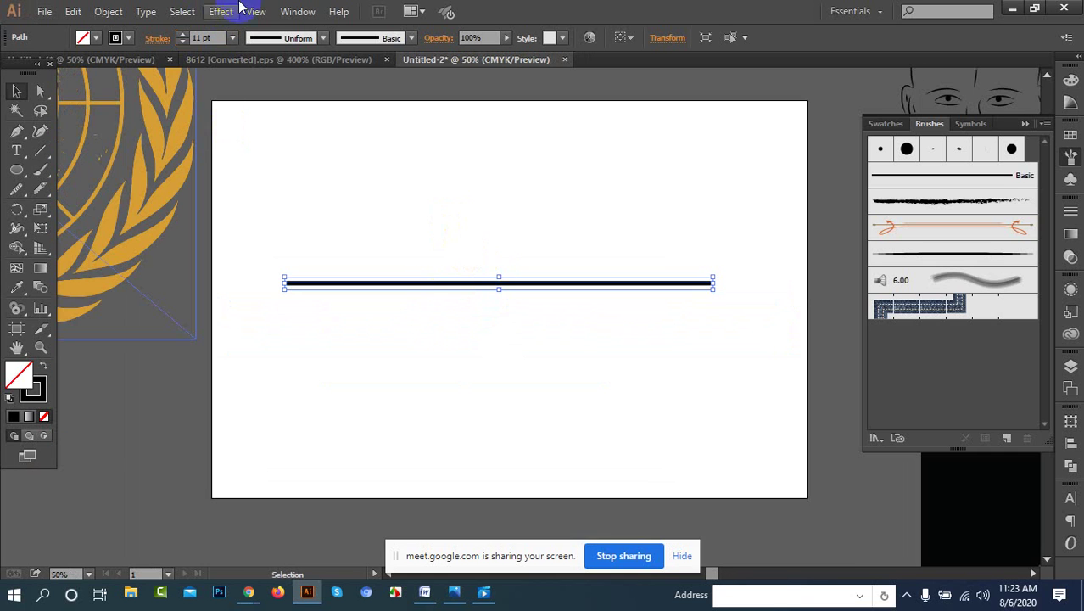
# Step: Increase the line's stroke weight to 21 pt, apply the triangular tapered width profile, and thicken the stroke further
pyautogui.click(208, 38)
pyautogui.scroll(10, 208, 37)
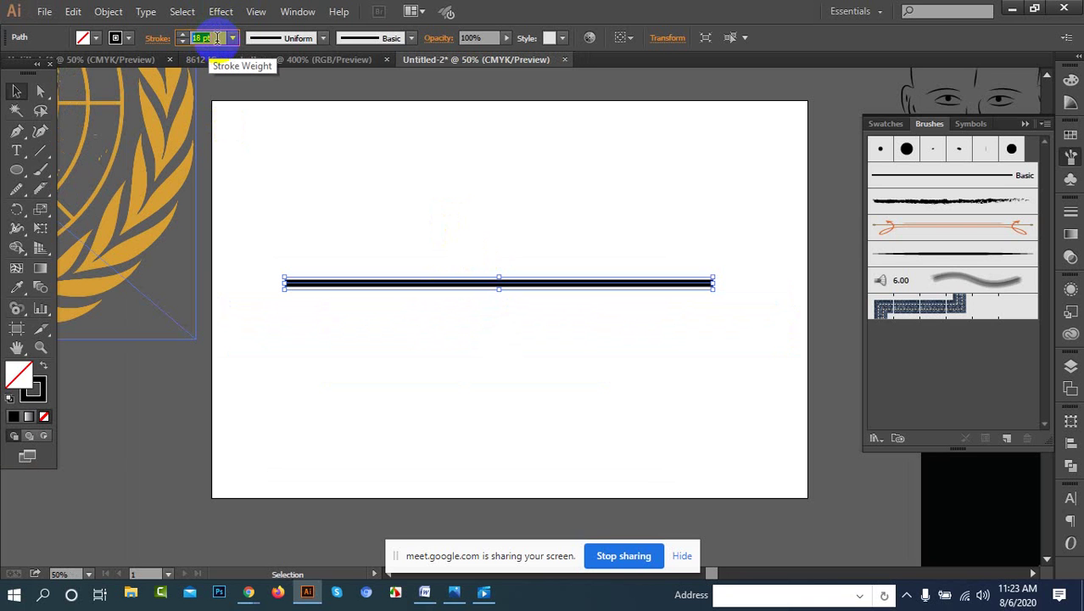
pyautogui.click(323, 37)
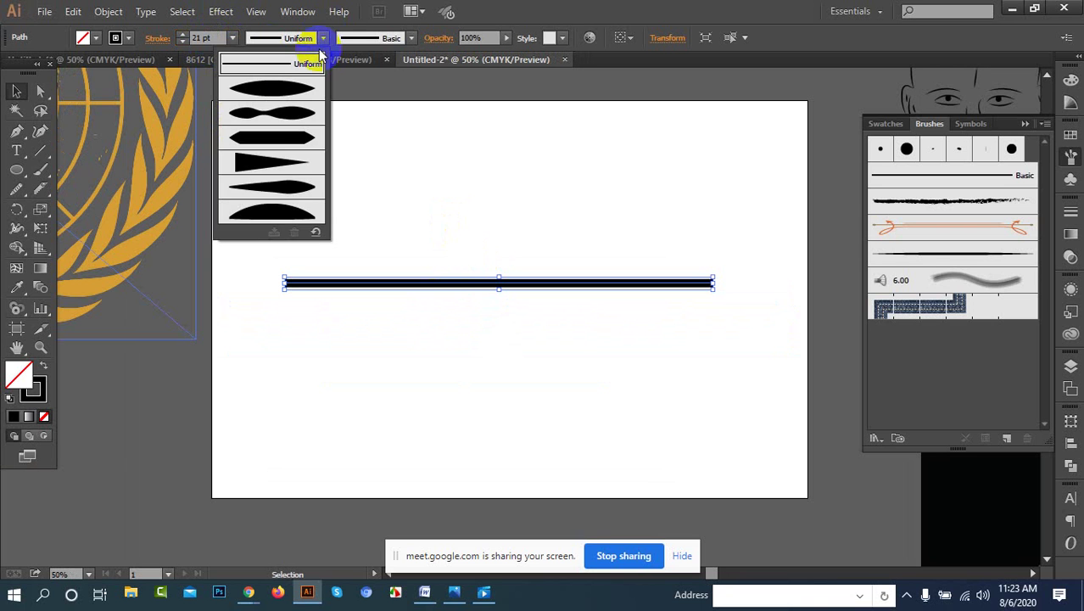
pyautogui.click(280, 169)
pyautogui.click(199, 37)
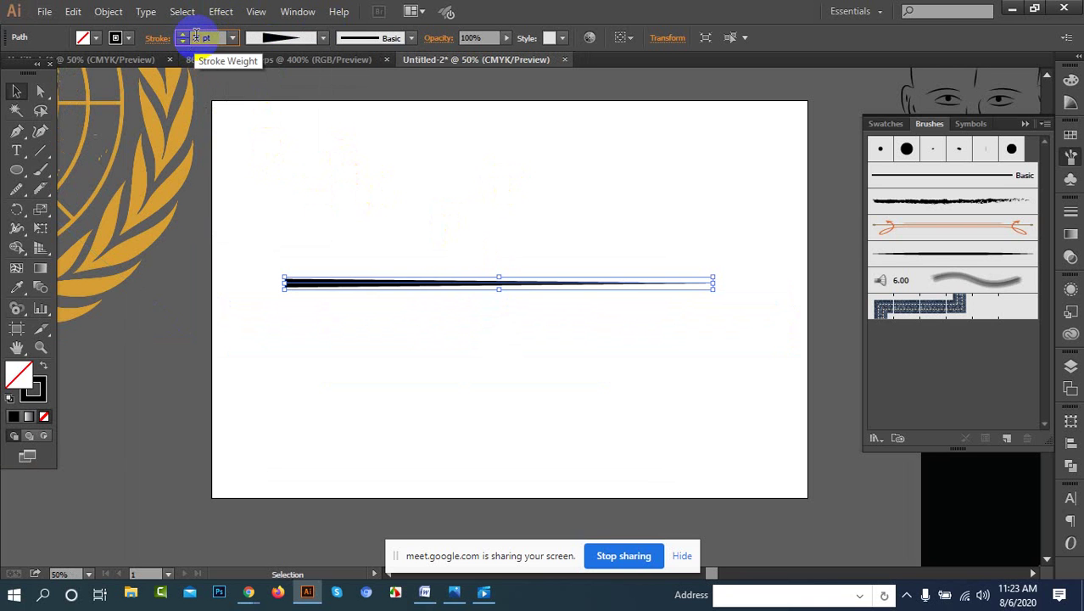
pyautogui.scroll(4, 199, 36)
# Step: Draw a circle on the artboard above the thick half of the tapered line
pyautogui.click(144, 338)
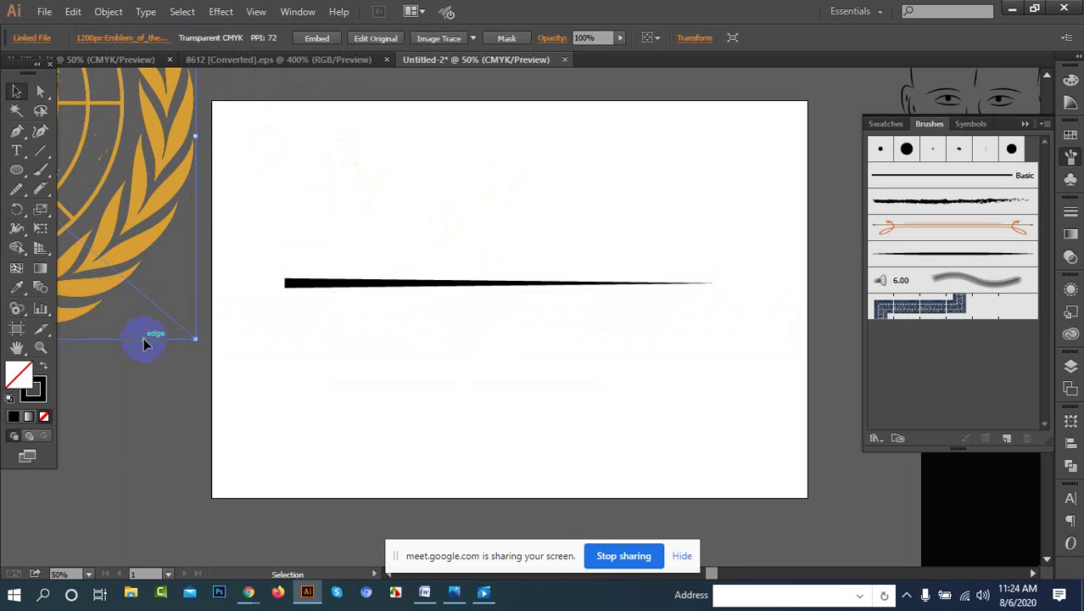
pyautogui.click(92, 337)
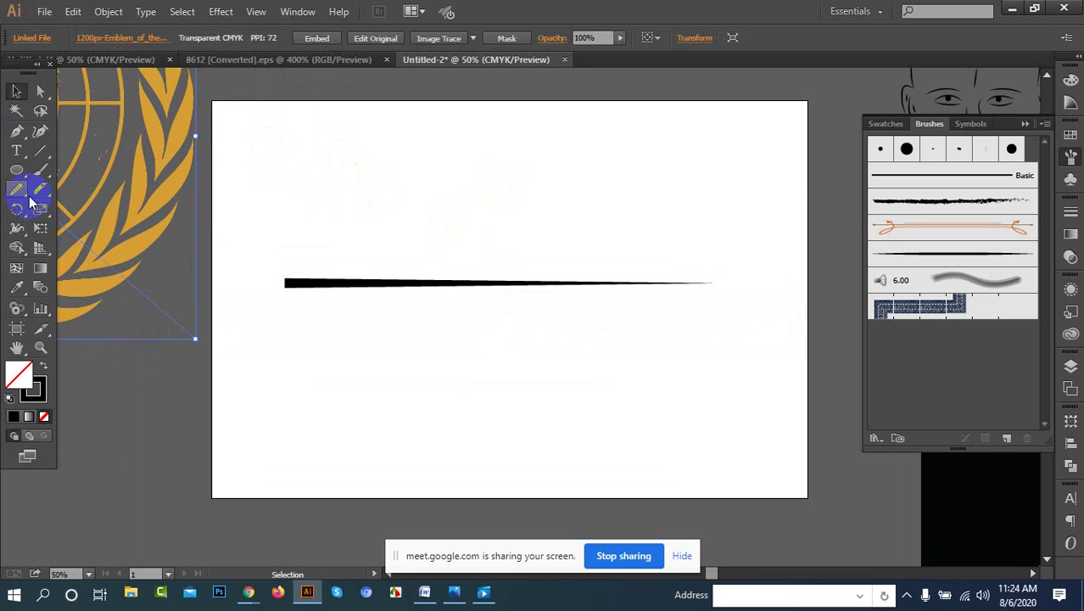
pyautogui.click(19, 168)
pyautogui.moveTo(355, 127); pyautogui.dragTo(460, 238)
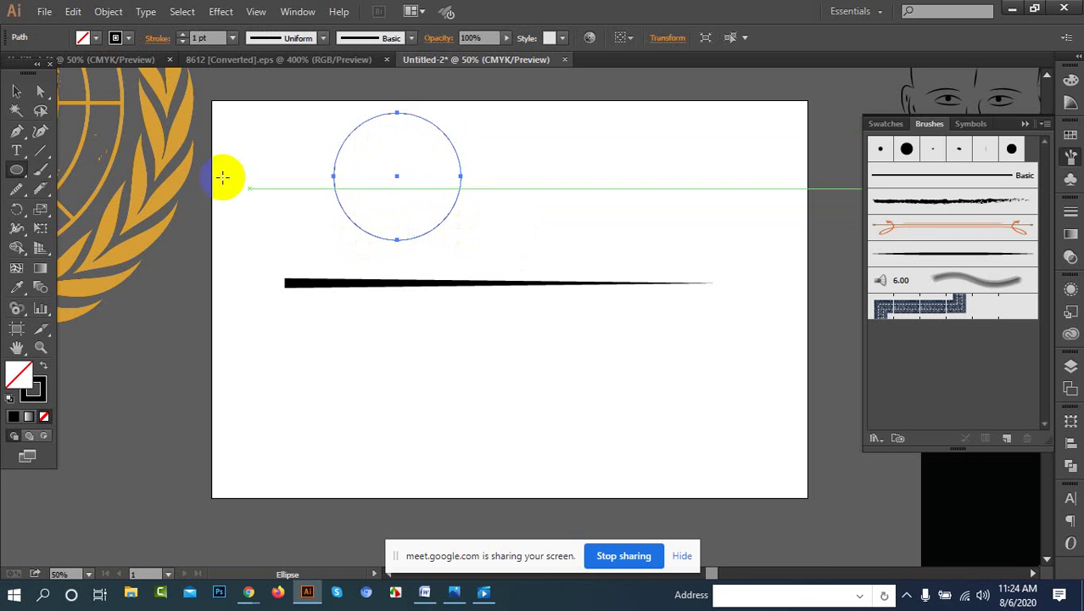
# Step: Fill the circle with CMYK Red and remove its stroke
pyautogui.click(95, 40)
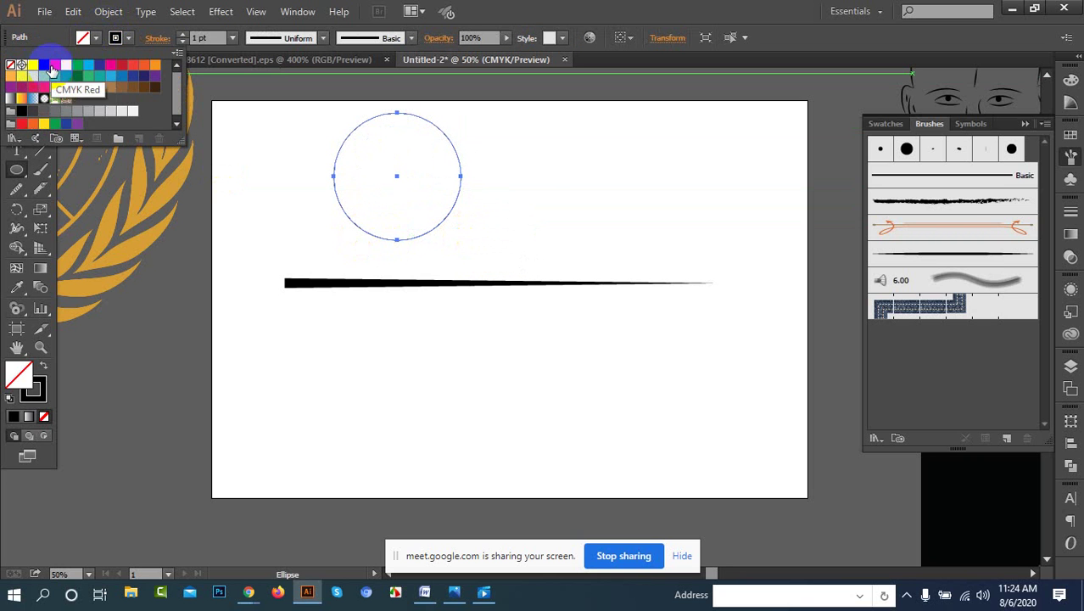
pyautogui.click(36, 66)
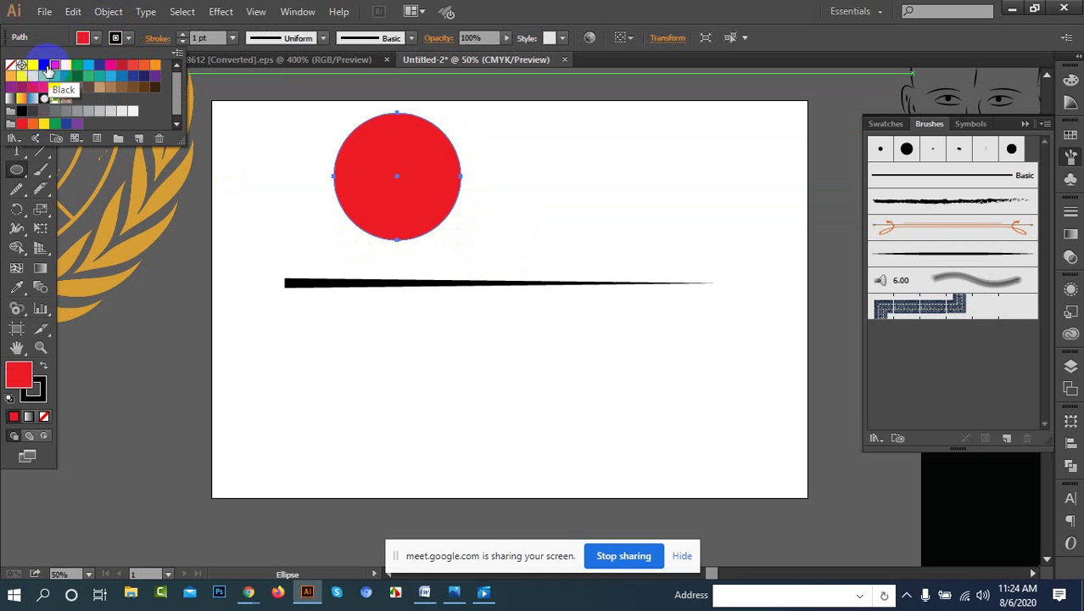
pyautogui.click(115, 37)
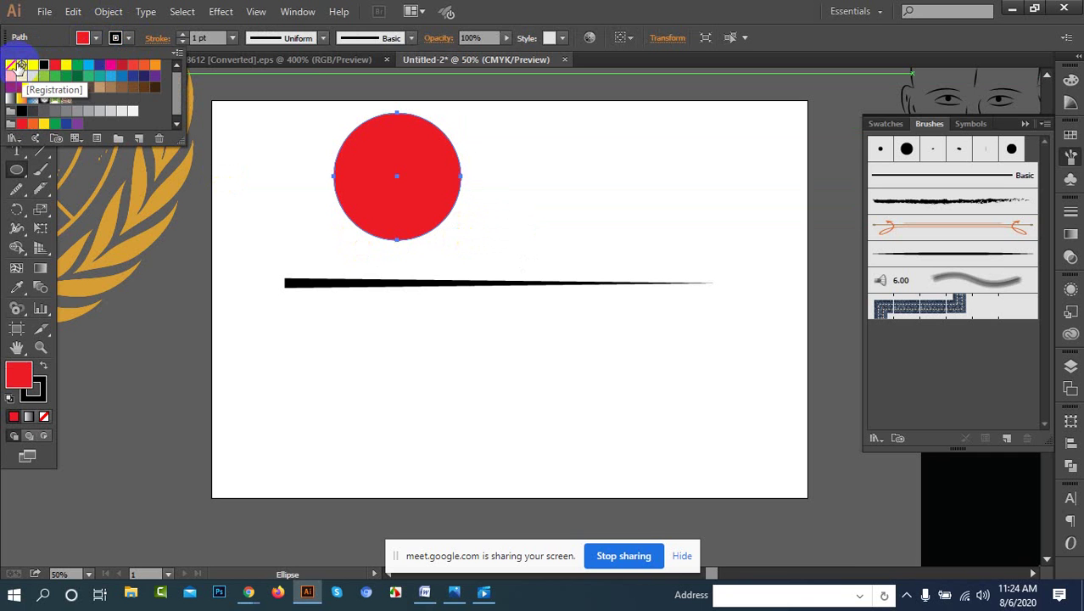
pyautogui.click(10, 65)
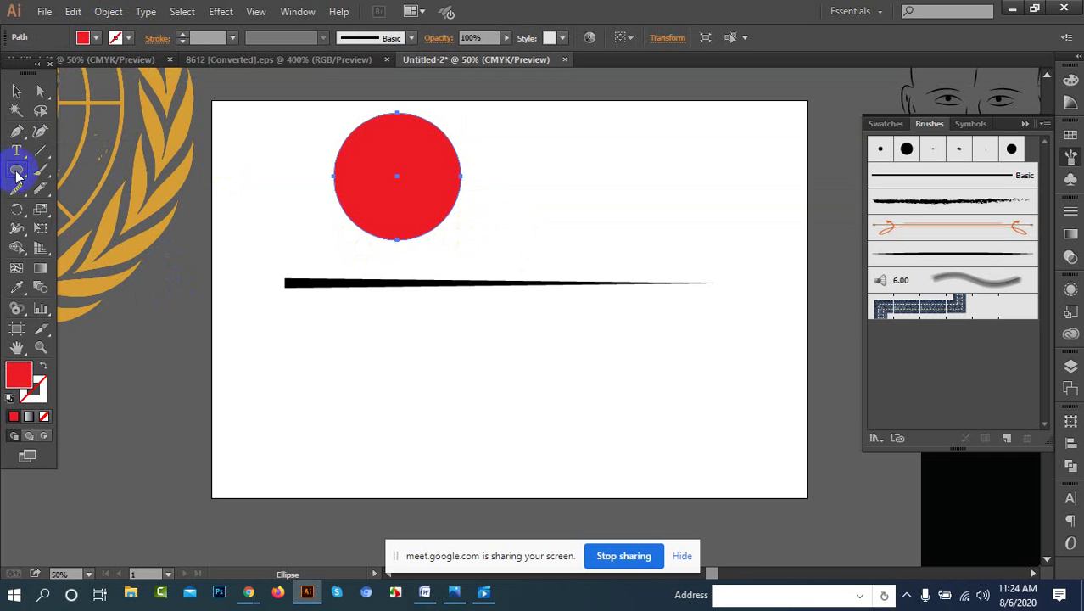
# Step: Duplicate the red circle sideways so the two circles overlap, and fill the copy with yellow
pyautogui.click(17, 91)
pyautogui.click(406, 188)
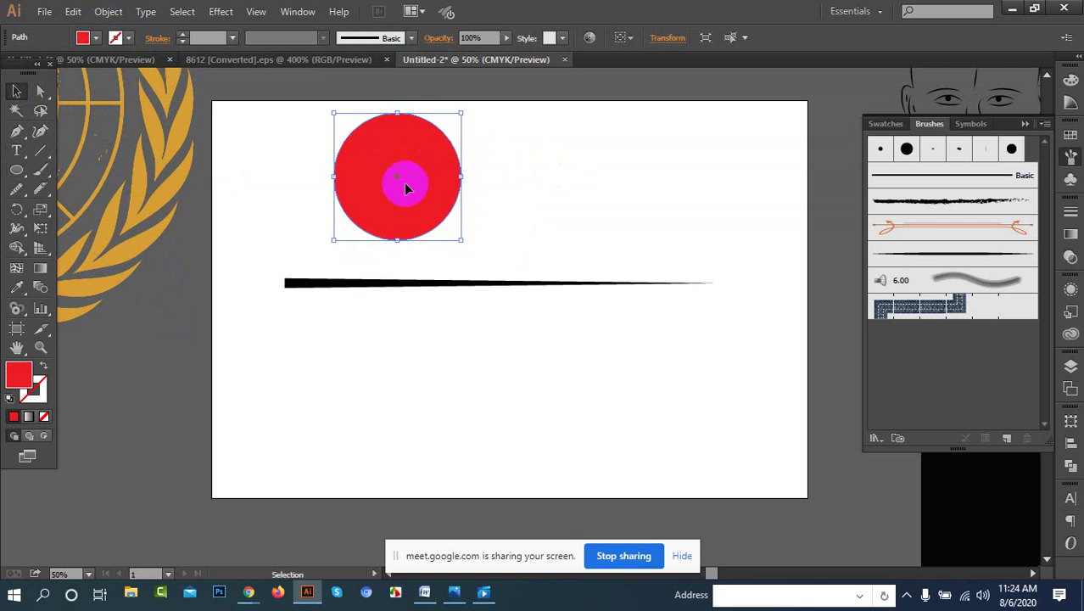
pyautogui.moveTo(418, 186); pyautogui.dragTo(510, 184)
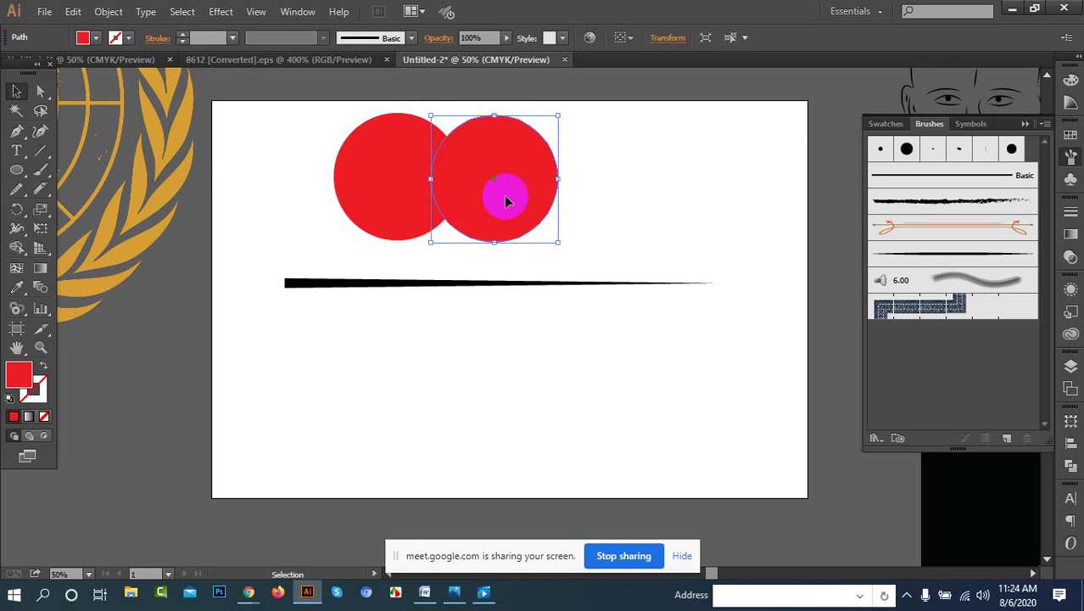
pyautogui.click(296, 156)
pyautogui.click(469, 162)
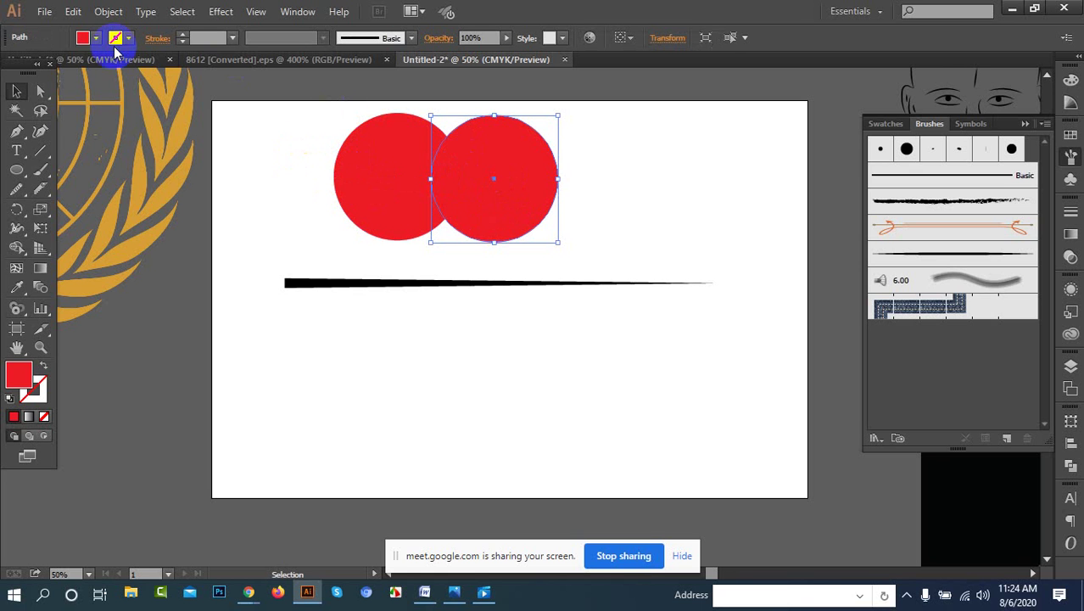
pyautogui.click(85, 38)
pyautogui.click(66, 64)
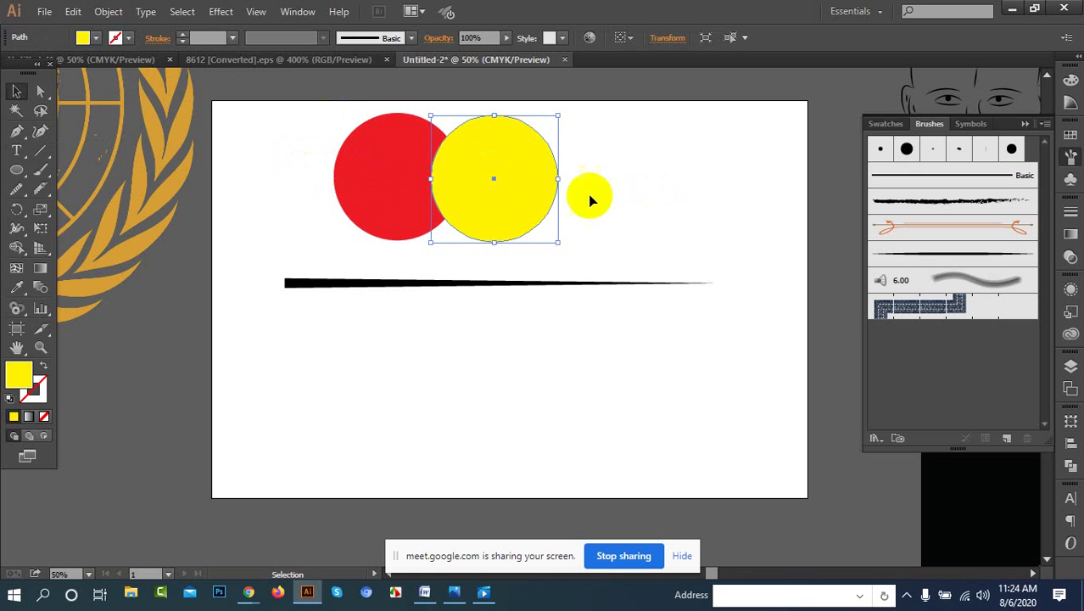
pyautogui.click(638, 179)
# Step: Use the Shape Builder on both circles to remove their outer parts, keeping only the leaf-shaped overlap
pyautogui.moveTo(308, 138); pyautogui.dragTo(599, 190)
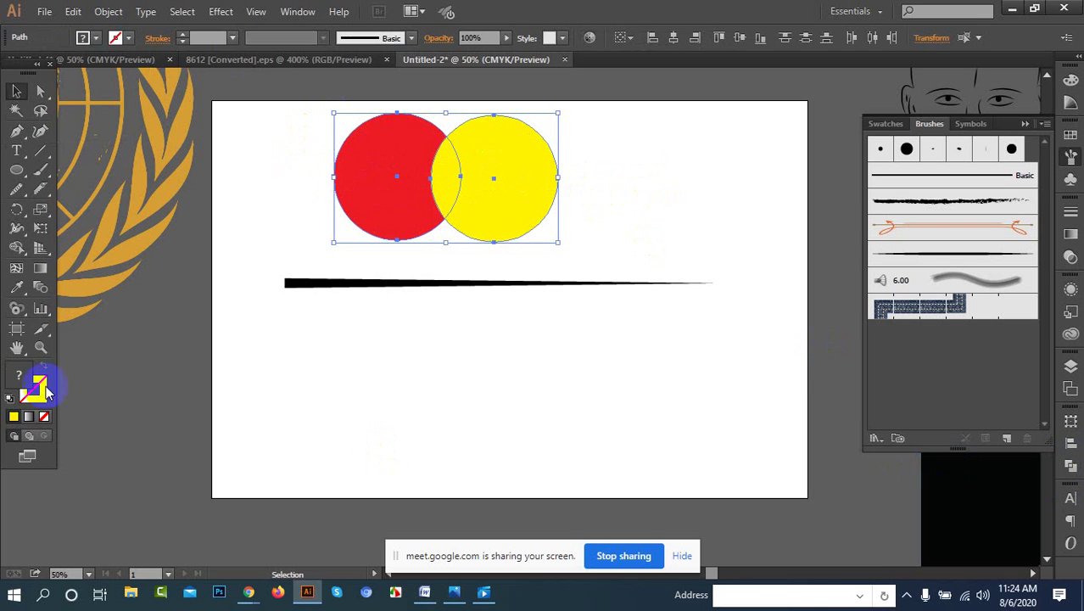
pyautogui.click(17, 247)
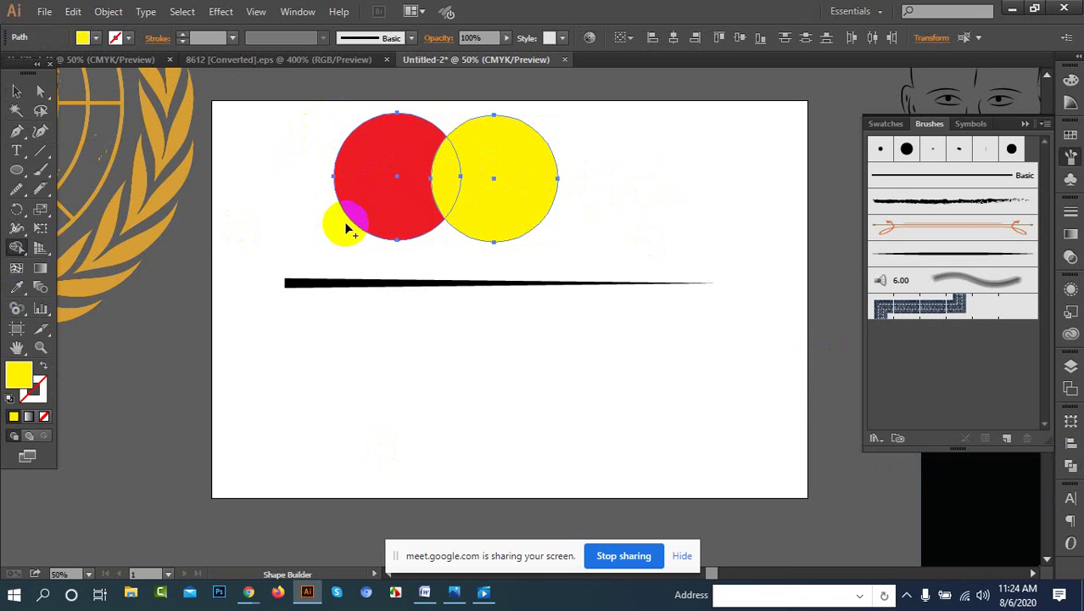
pyautogui.keyDown('alt'); pyautogui.click(369, 197); pyautogui.keyUp('alt')
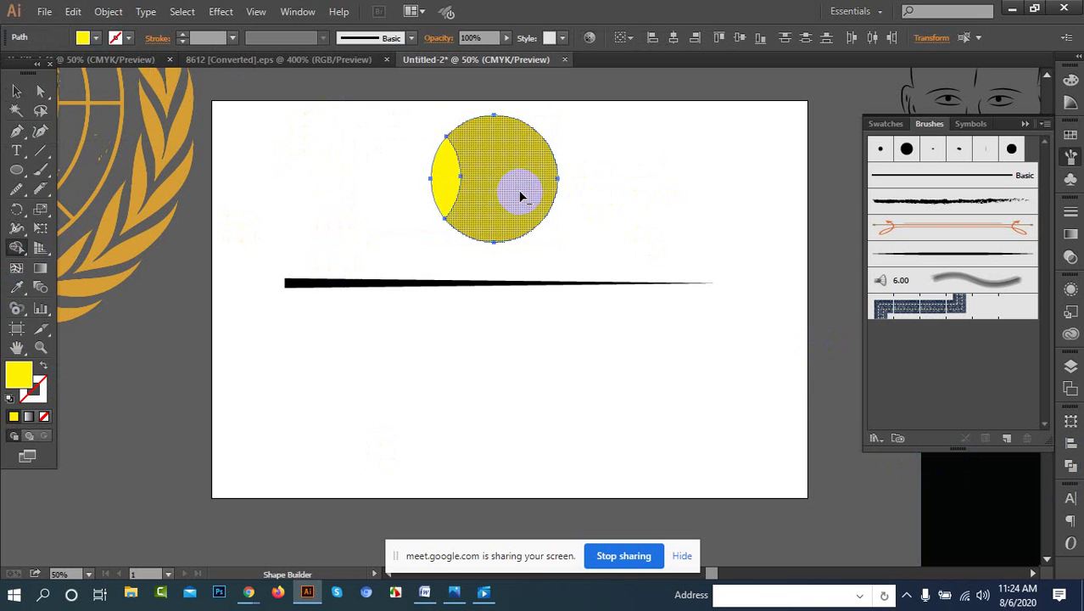
pyautogui.keyDown('alt'); pyautogui.click(519, 190); pyautogui.keyUp('alt')
pyautogui.click(11, 93)
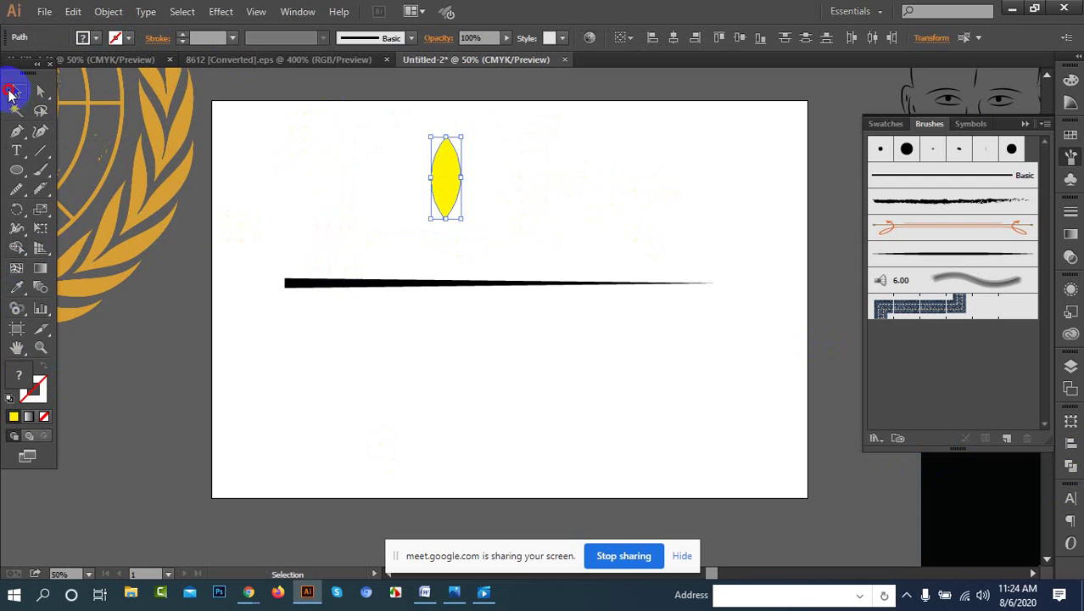
pyautogui.click(581, 224)
# Step: Rotate the yellow leaf, move it off the red leaf beneath it, and delete it
pyautogui.click(441, 170)
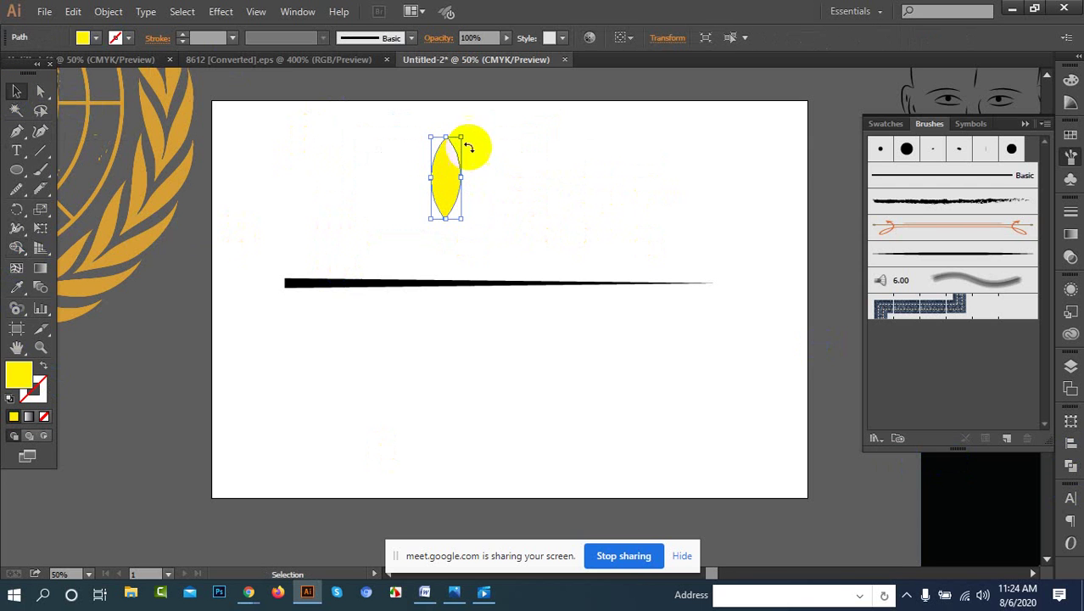
pyautogui.moveTo(463, 134); pyautogui.dragTo(502, 157)
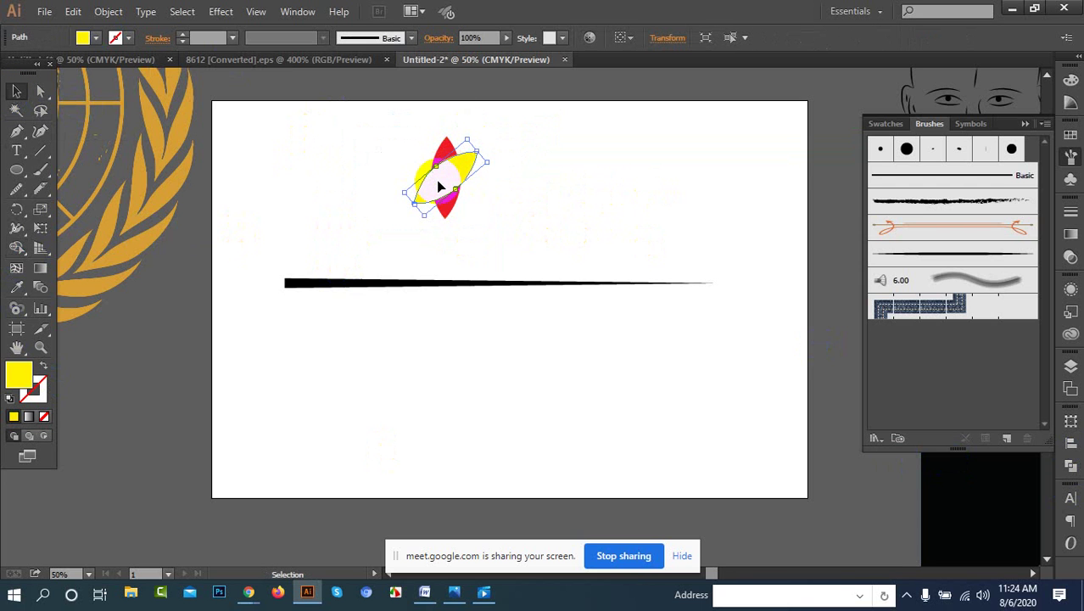
pyautogui.moveTo(450, 186); pyautogui.dragTo(314, 208)
pyautogui.click(506, 191)
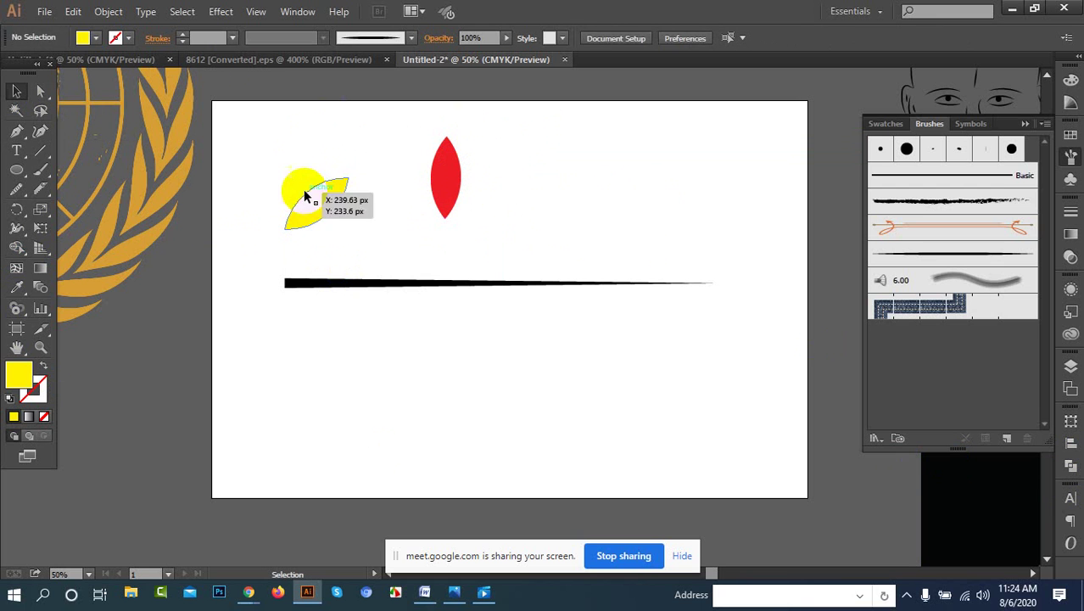
pyautogui.click(314, 201)
pyautogui.press('Delete')
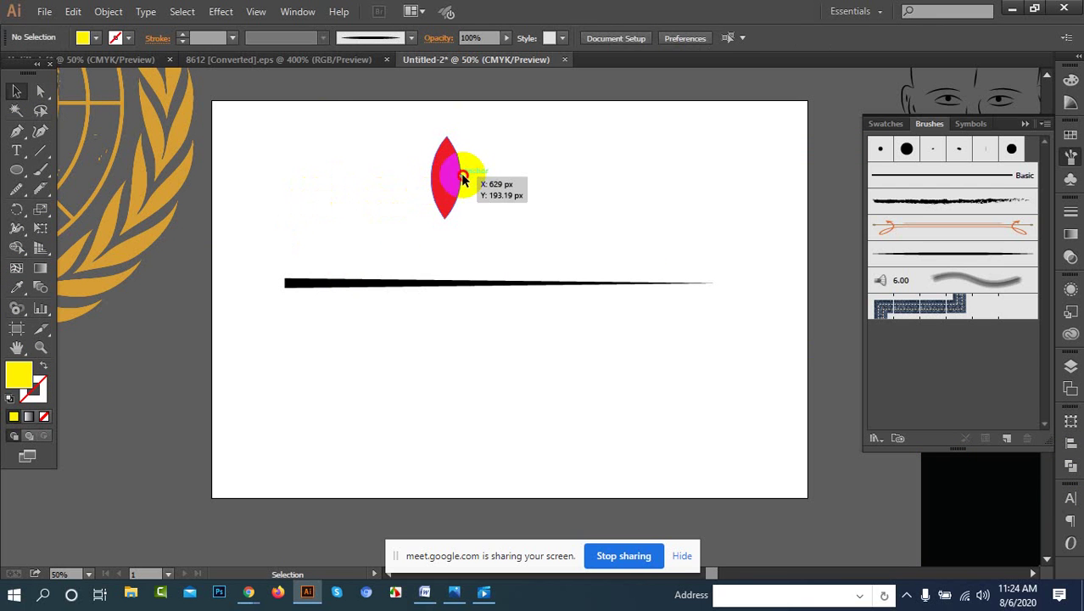
# Step: Tilt the red leaf and place it above the stem's thick end, with a mirrored copy below the stem
pyautogui.click(461, 177)
pyautogui.moveTo(467, 126); pyautogui.dragTo(392, 375)
pyautogui.moveTo(324, 321)
pyautogui.mouseDown()
pyautogui.moveTo(323, 303)
pyautogui.moveTo(393, 305)
pyautogui.moveTo(328, 303)
pyautogui.moveTo(333, 310)
pyautogui.mouseUp()
pyautogui.click(511, 380)
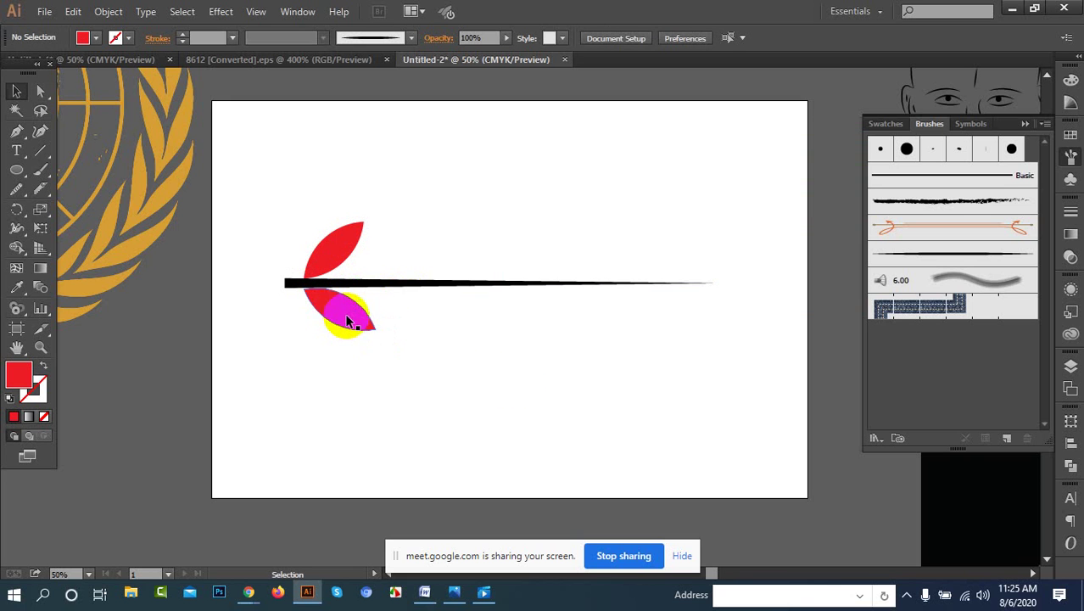
# Step: Rotate the lower leaf slightly steeper and nudge it so its base meets the underside of the stem
pyautogui.scroll(2, 346, 321)
pyautogui.click(318, 299)
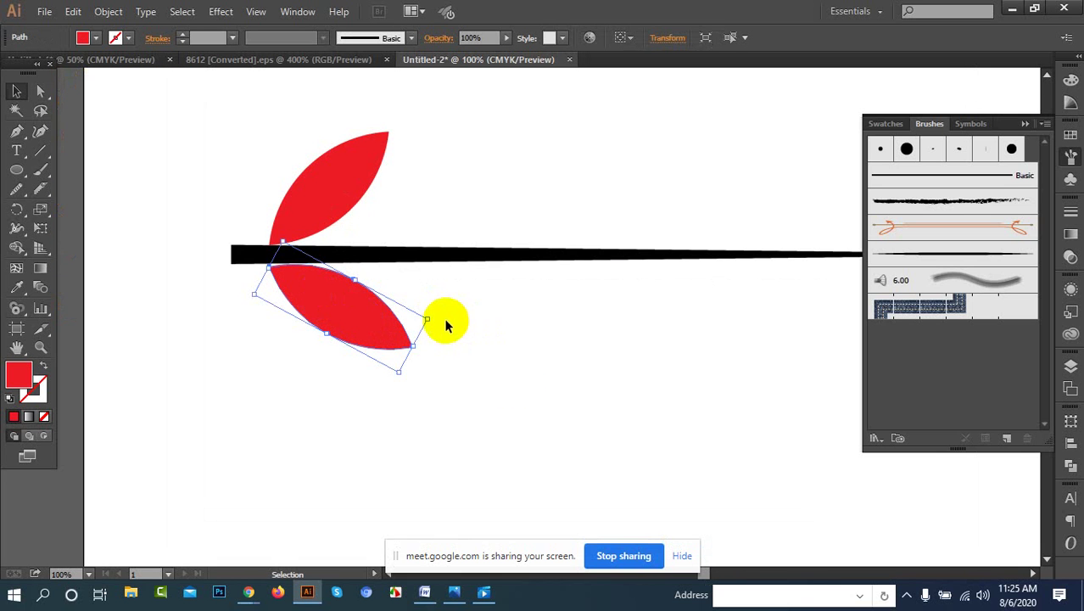
pyautogui.moveTo(434, 315); pyautogui.dragTo(431, 317)
pyautogui.click(342, 319)
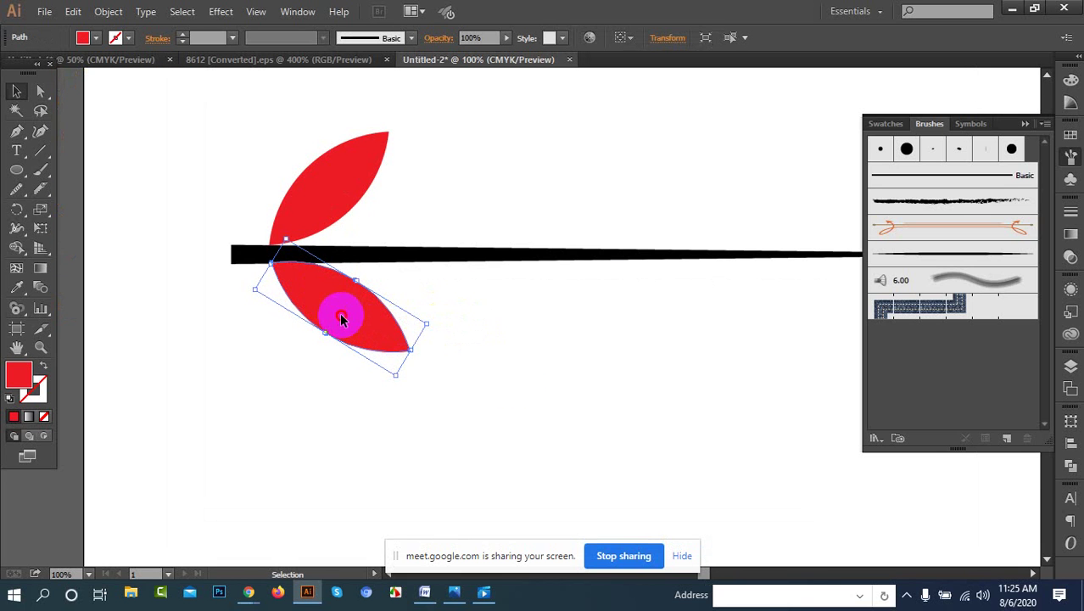
pyautogui.click(362, 338)
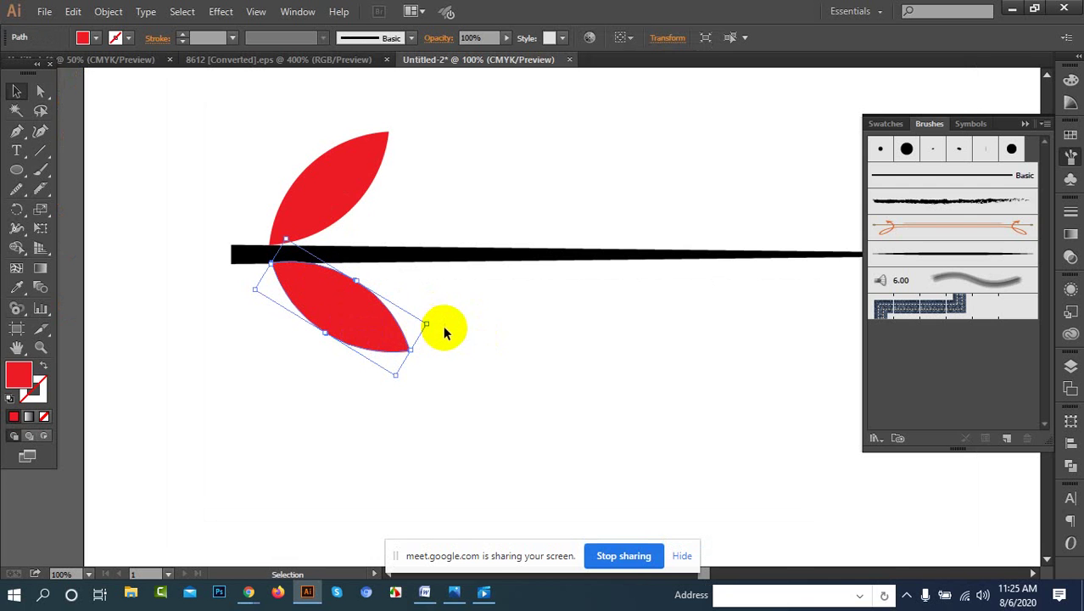
pyautogui.click(385, 338)
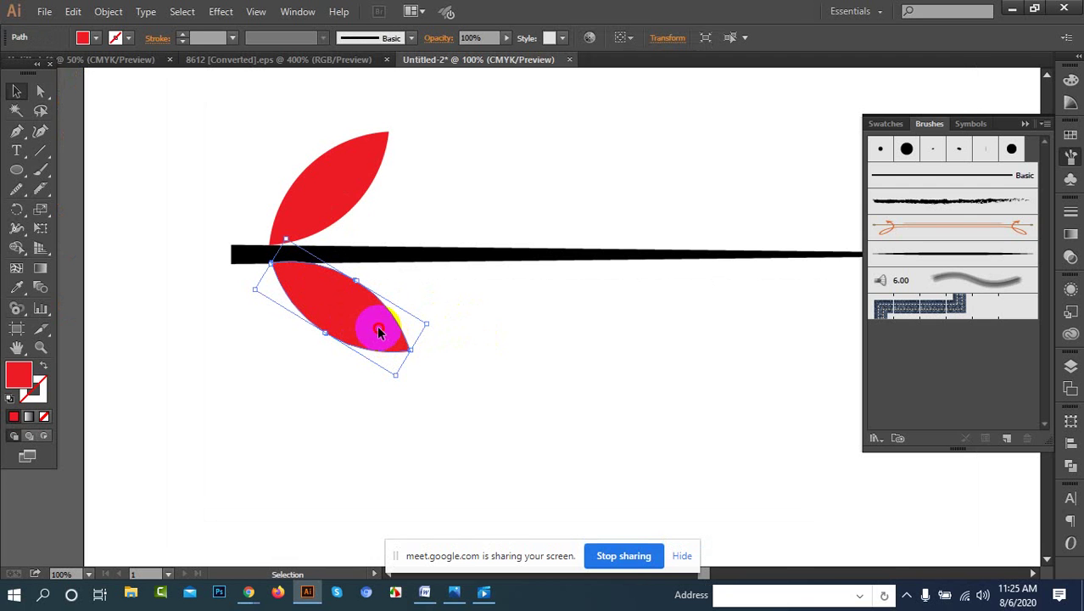
pyautogui.moveTo(379, 328); pyautogui.dragTo(376, 328)
pyautogui.click(470, 324)
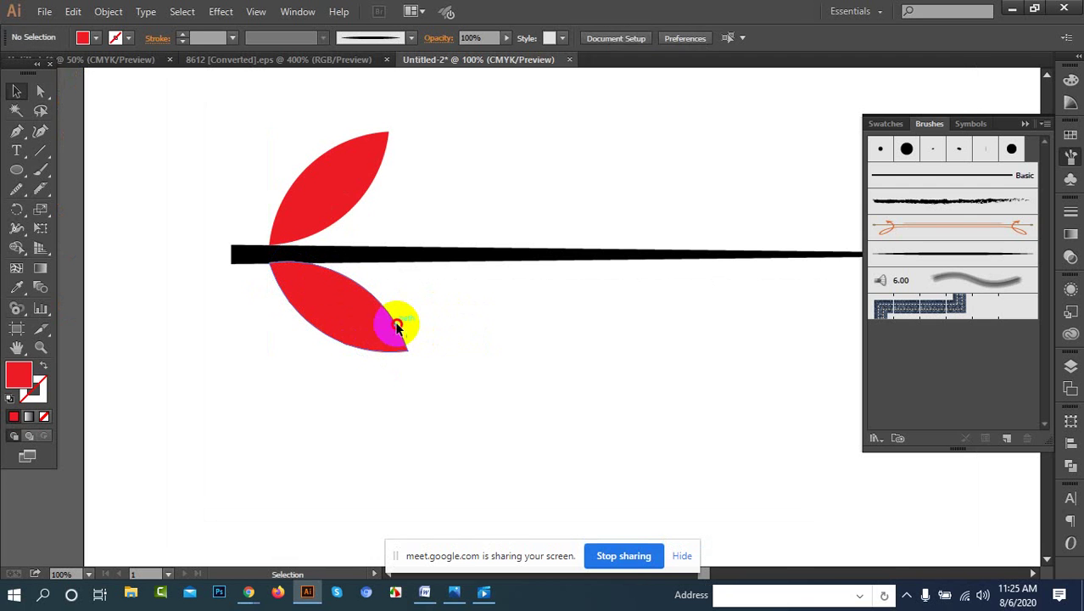
pyautogui.click(397, 326)
# Step: Rotate the upper leaf slightly toward the stem and lower it until its base touches the stem
pyautogui.click(310, 179)
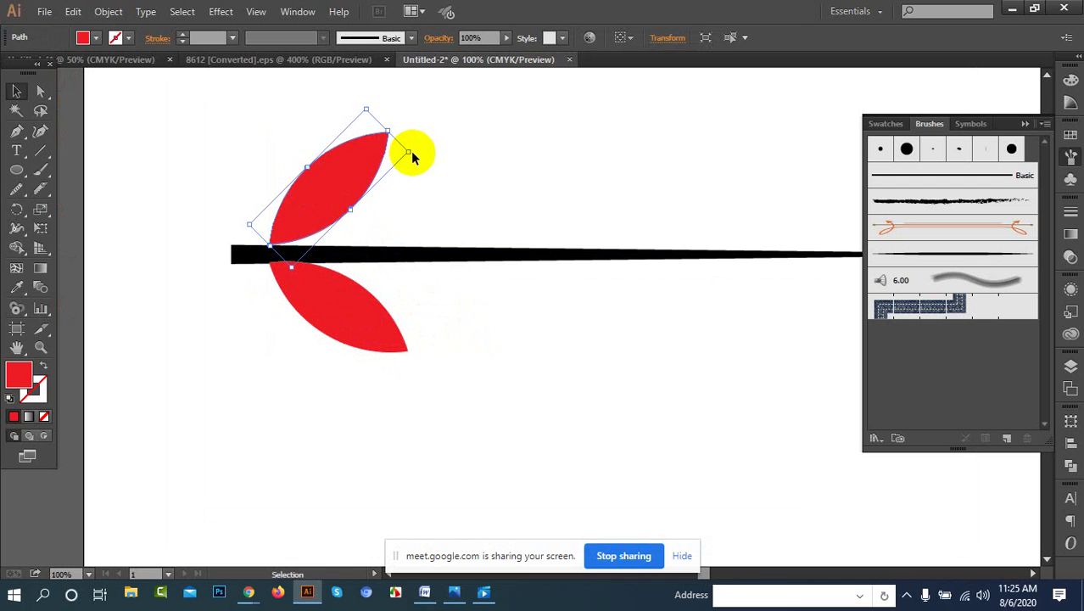
pyautogui.moveTo(417, 151); pyautogui.dragTo(421, 158)
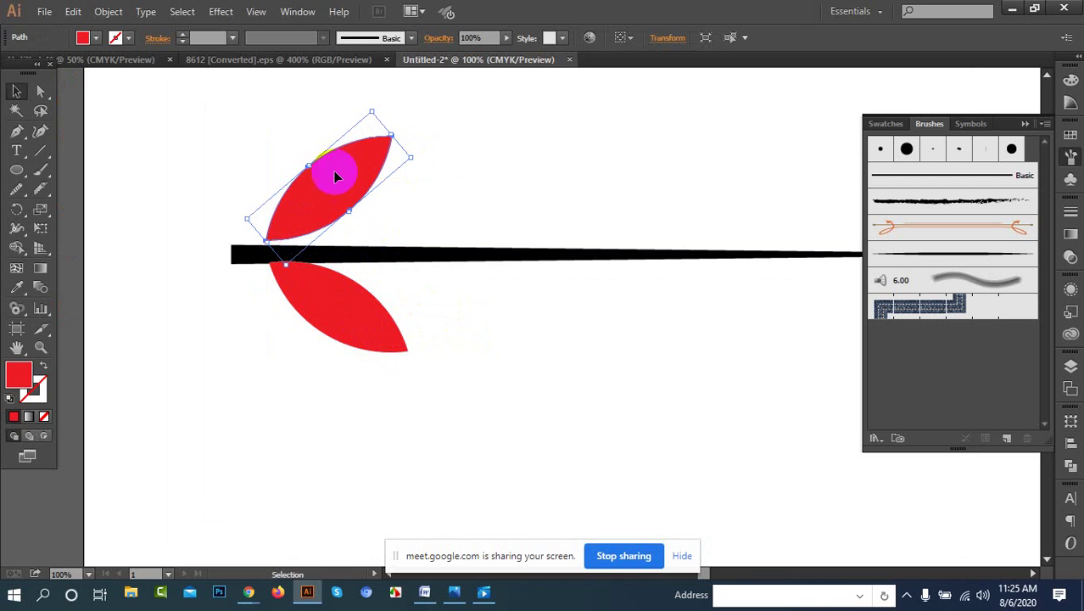
pyautogui.moveTo(315, 193); pyautogui.dragTo(315, 202)
pyautogui.click(433, 337)
pyautogui.click(323, 207)
pyautogui.click(524, 434)
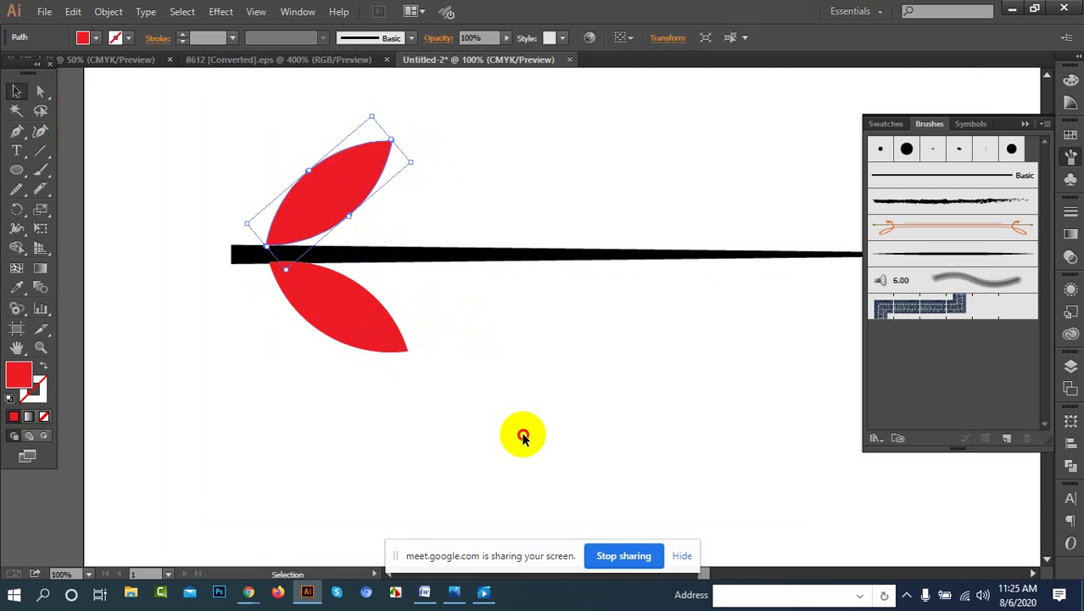
# Step: Send the lower leaf to the back, behind the stem
pyautogui.click(351, 326)
pyautogui.rightClick(351, 326)
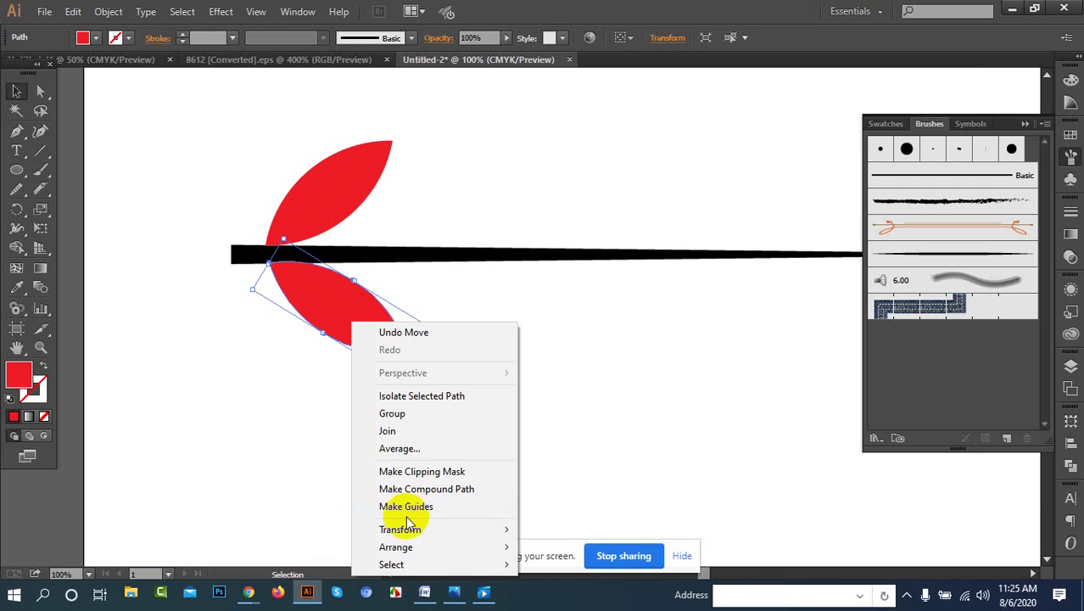
pyautogui.moveTo(481, 550)
pyautogui.click(579, 522)
pyautogui.click(423, 339)
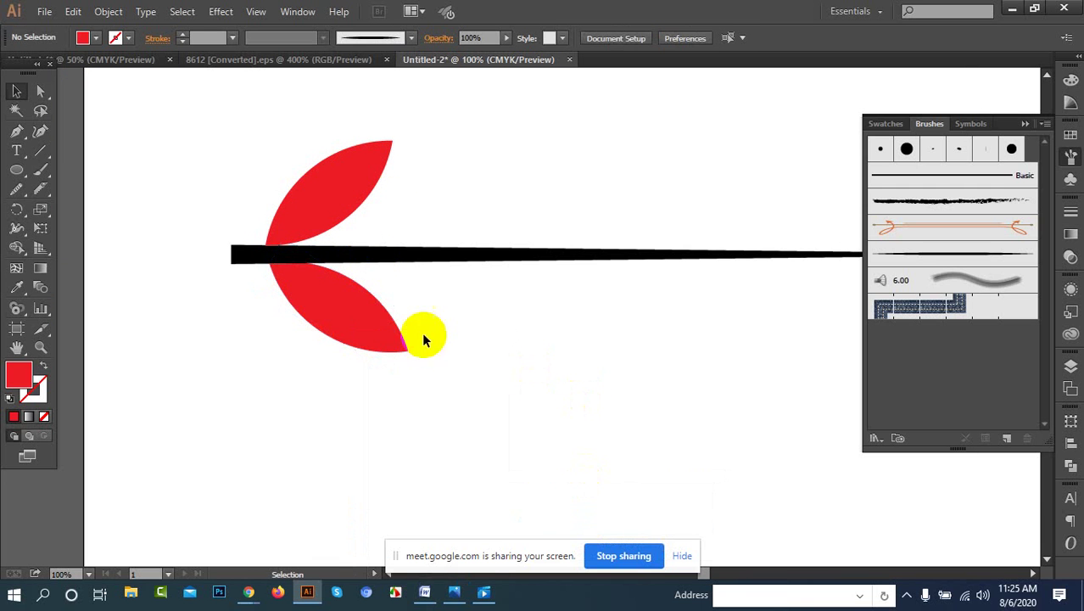
# Step: Send the upper leaf backward, and finally all the way to the back behind the stem
pyautogui.rightClick(347, 202)
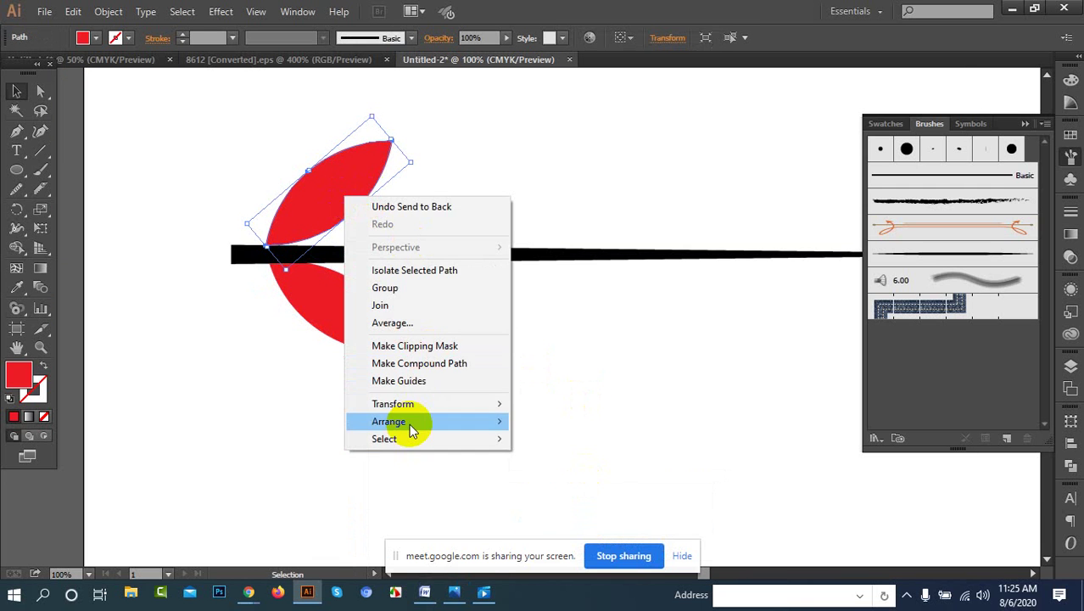
pyautogui.moveTo(424, 421)
pyautogui.click(574, 463)
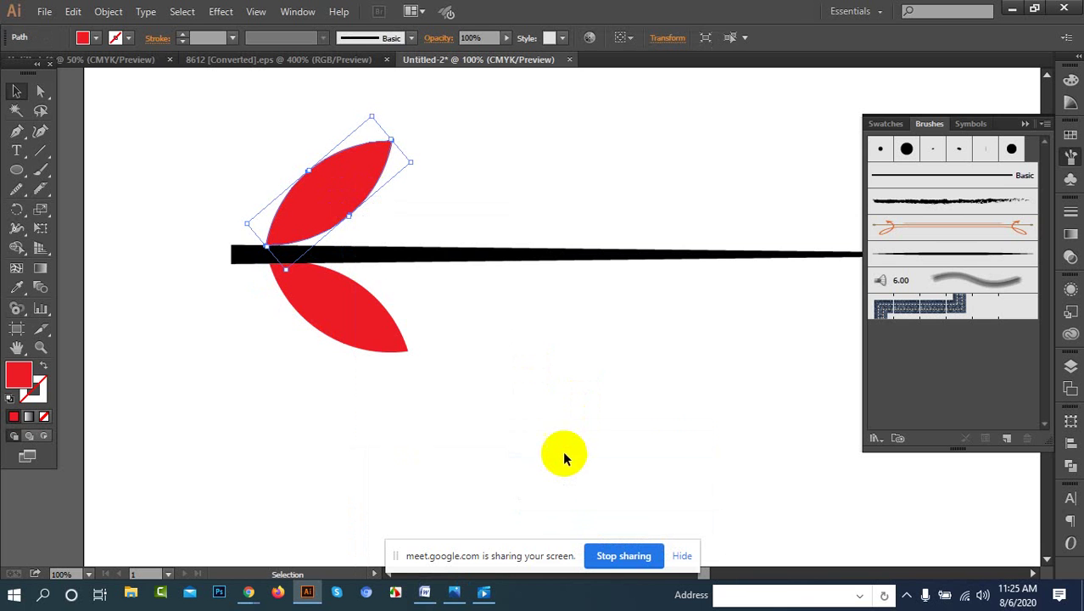
pyautogui.click(315, 207)
pyautogui.rightClick(315, 207)
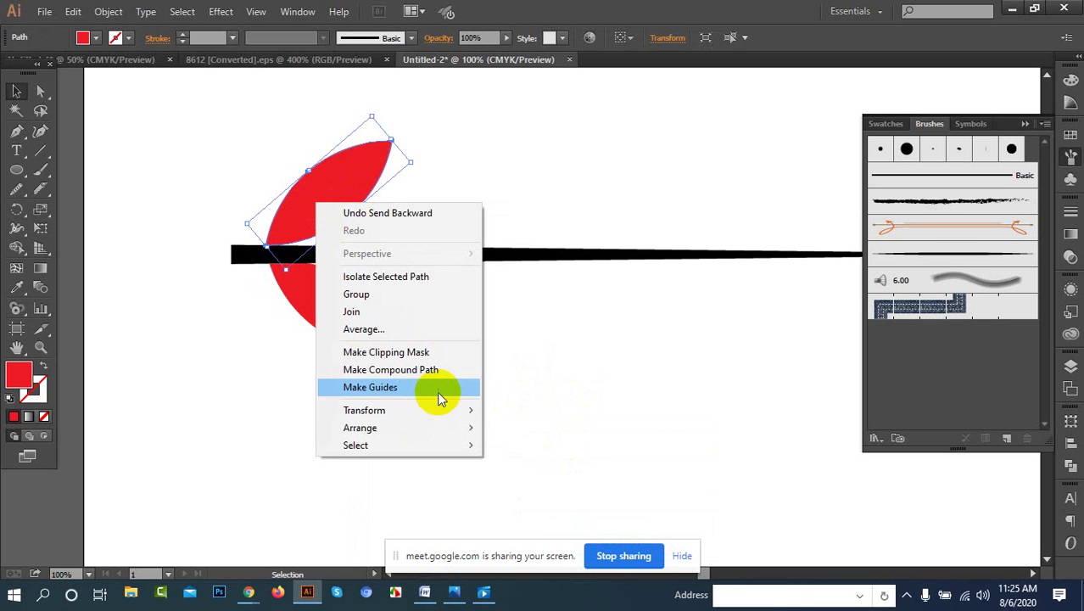
pyautogui.click(529, 480)
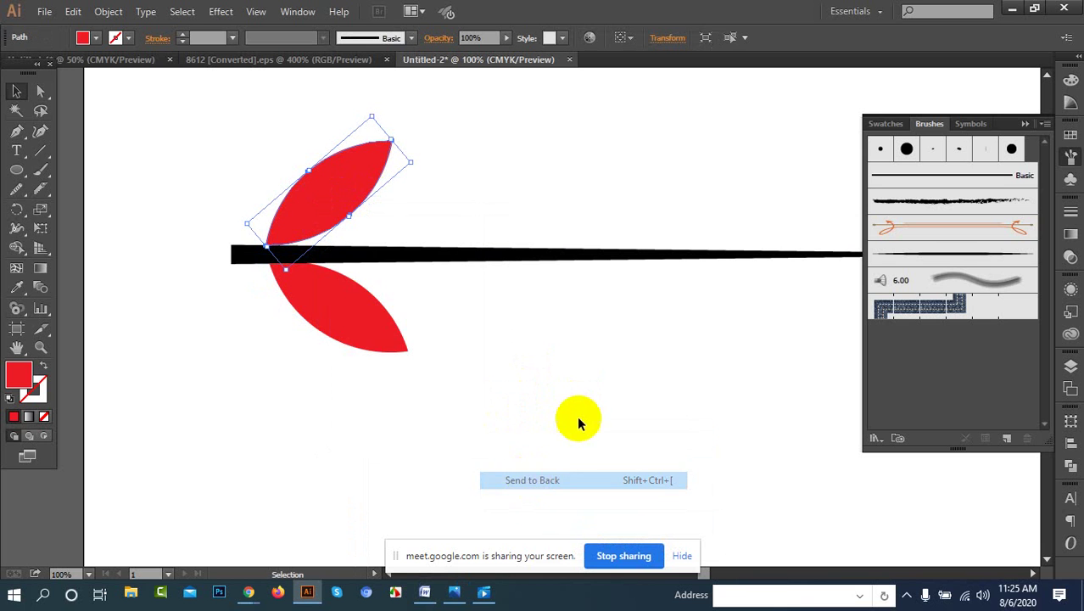
pyautogui.click(573, 420)
# Step: Select both leaves and align them horizontally by their left edges
pyautogui.click(294, 222)
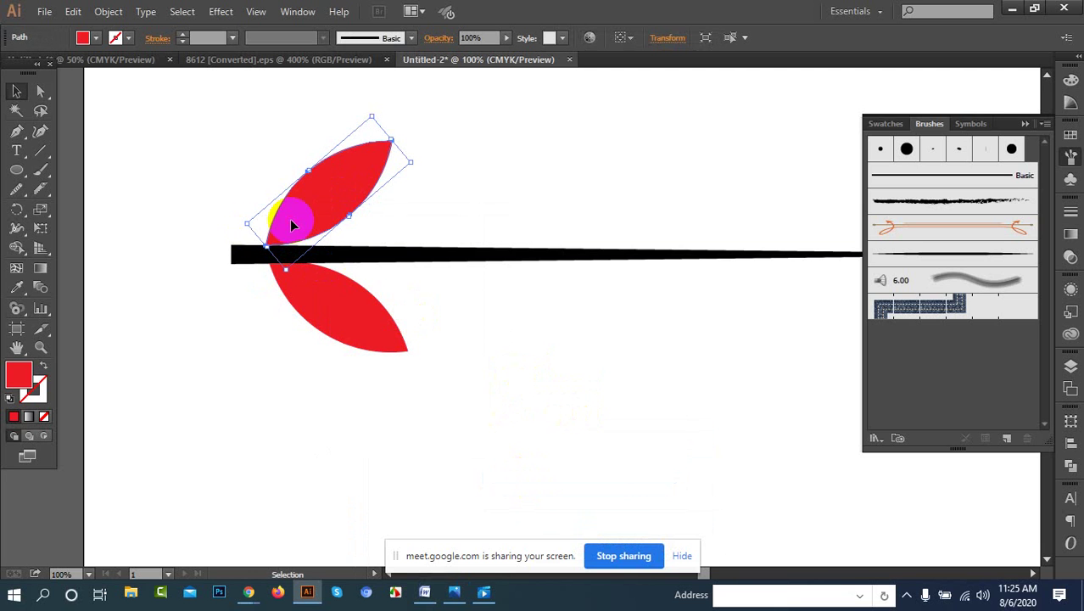
pyautogui.click(464, 375)
pyautogui.scroll(-1, 415, 371)
pyautogui.scroll(-1, 416, 371)
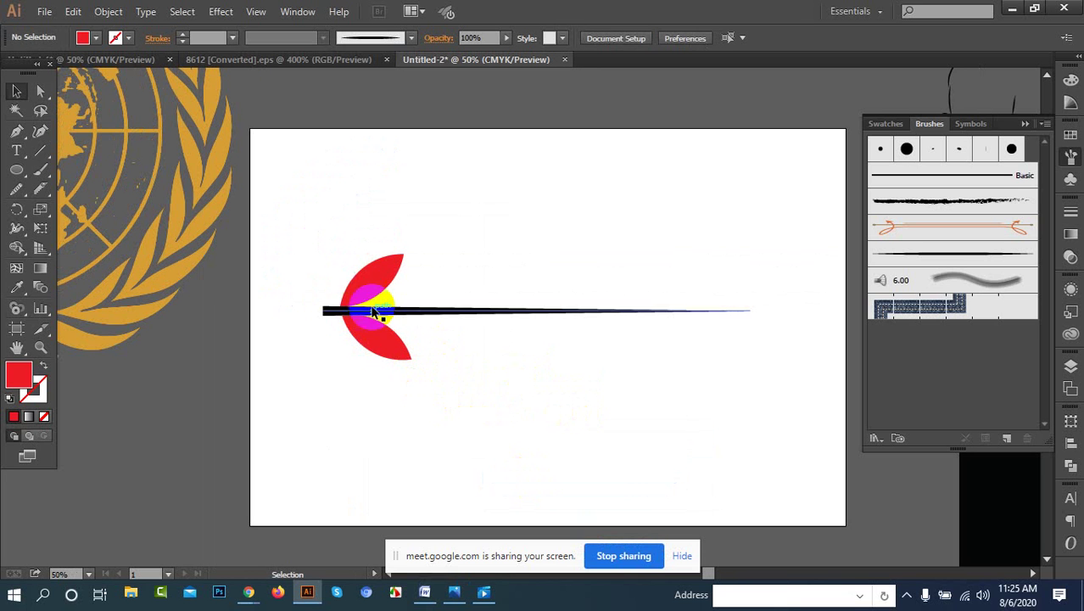
pyautogui.click(368, 277)
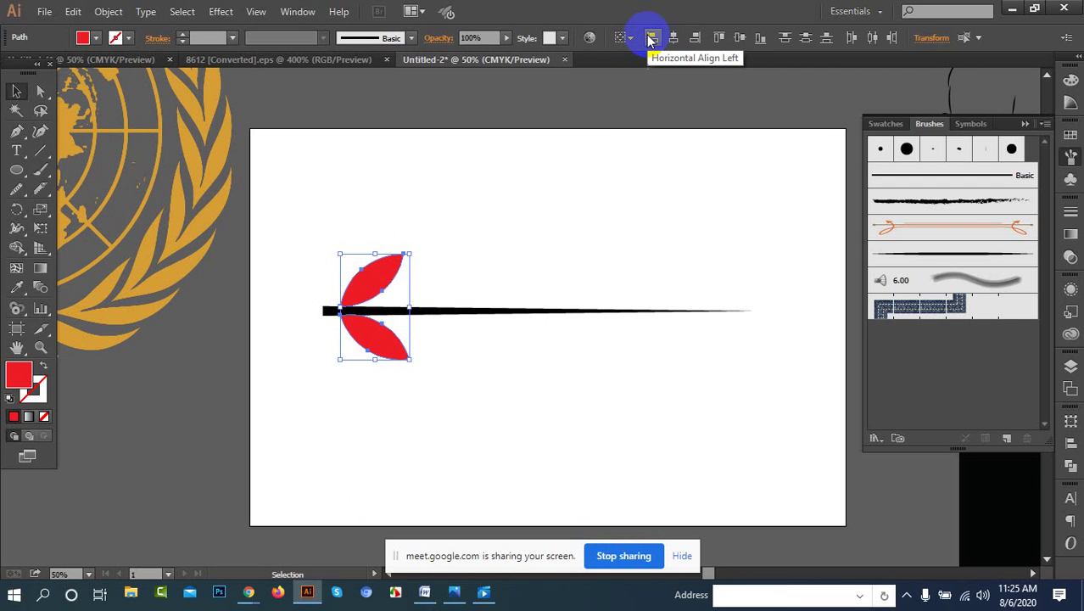
pyautogui.click(513, 378)
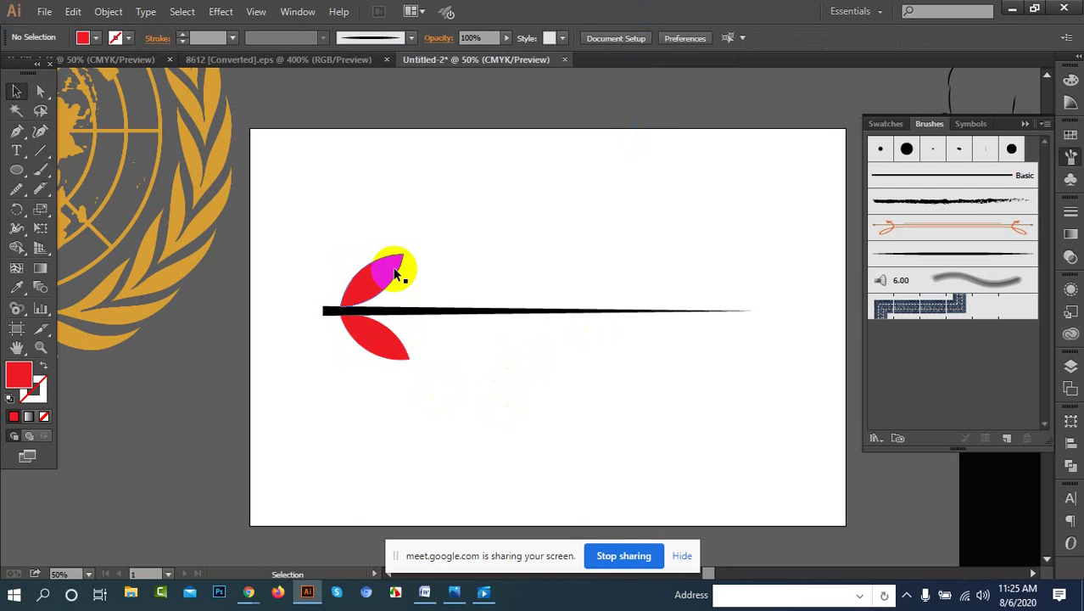
# Step: Group the upper and lower leaves at the thick end of the stem
pyautogui.click(395, 273)
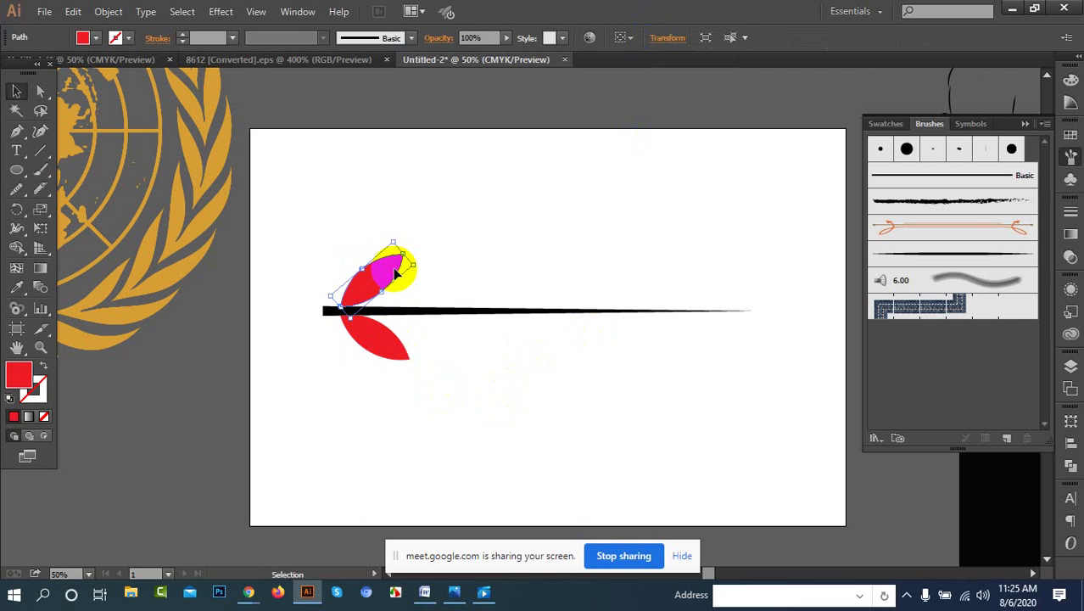
pyautogui.keyDown('shift'); pyautogui.click(382, 347); pyautogui.keyUp('shift')
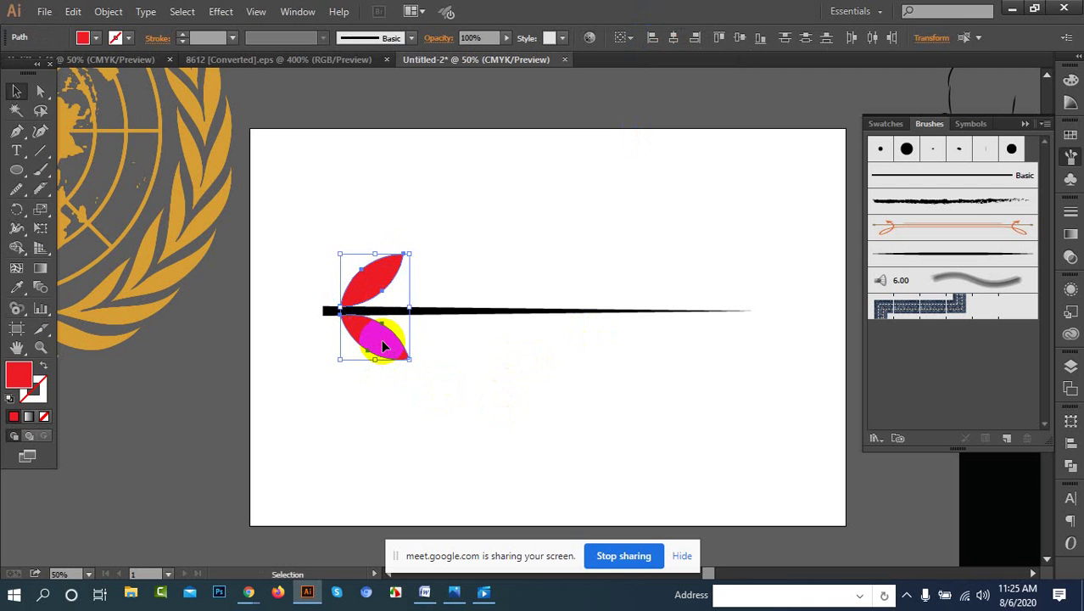
pyautogui.hotkey('ctrl', 'g')
pyautogui.click(404, 394)
# Step: Duplicate the grouped leaf pair horizontally to the thin tip of the stem
pyautogui.click(370, 280)
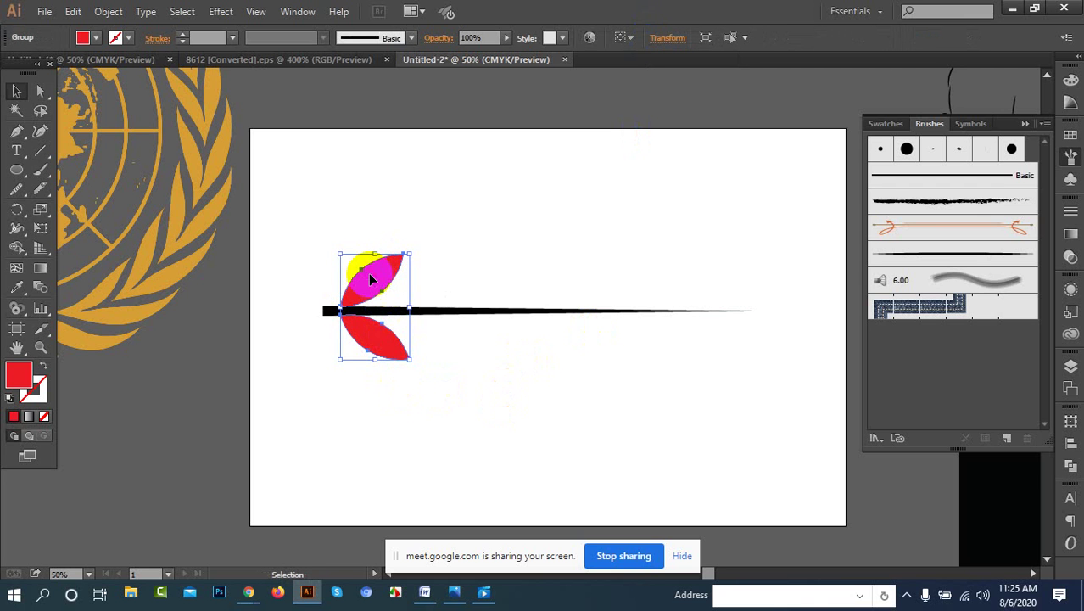
pyautogui.moveTo(374, 293); pyautogui.dragTo(777, 286)
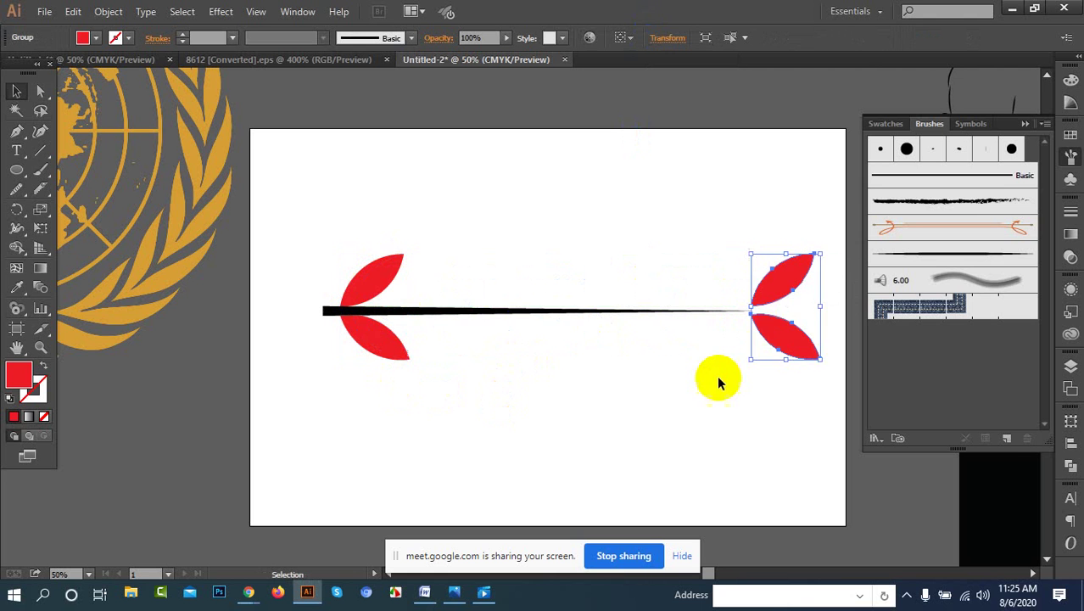
pyautogui.click(719, 375)
# Step: Scale the copied leaf pair down to about a third of its size and place it on the stem's thin tip
pyautogui.scroll(3, 773, 316)
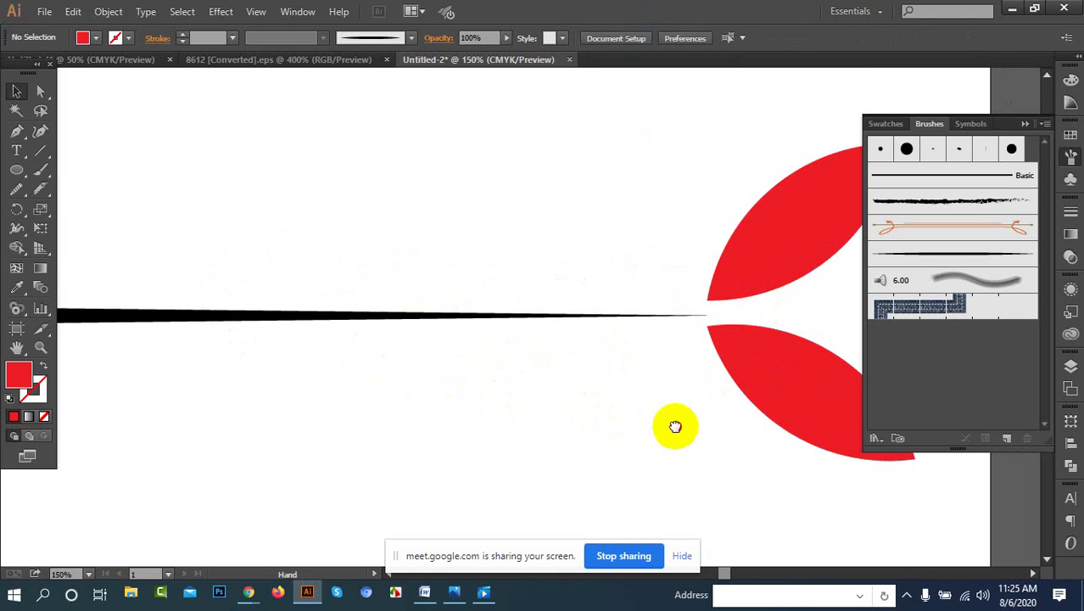
pyautogui.moveTo(675, 426); pyautogui.dragTo(501, 415)
pyautogui.click(698, 424)
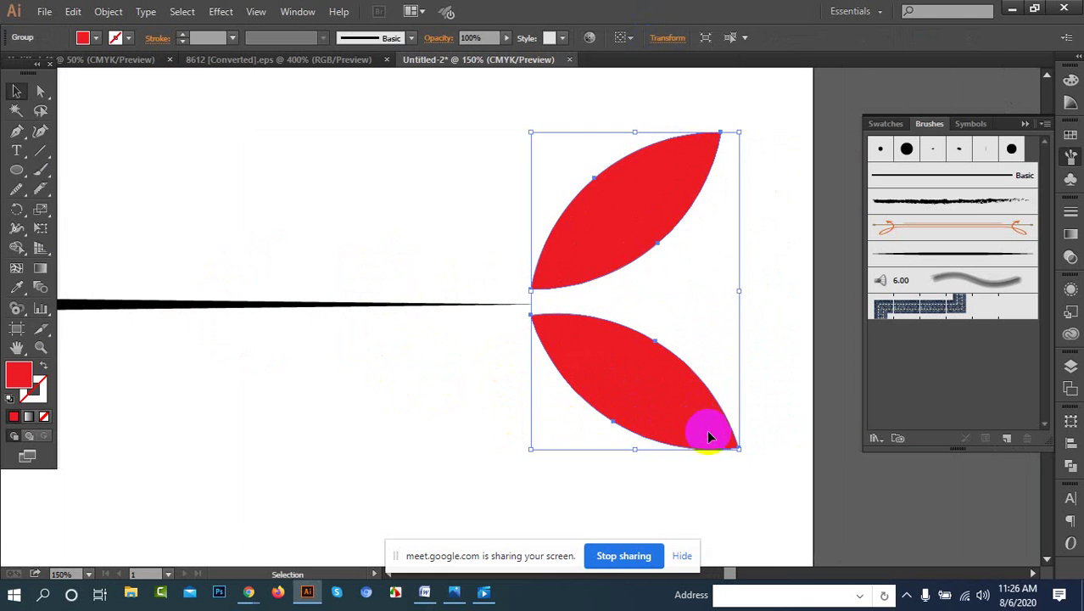
pyautogui.moveTo(738, 447); pyautogui.dragTo(669, 341)
pyautogui.moveTo(626, 272); pyautogui.dragTo(527, 275)
# Step: Ungroup the small leaf pair and raise the lower leaf until its base meets the stem tip
pyautogui.rightClick(528, 289)
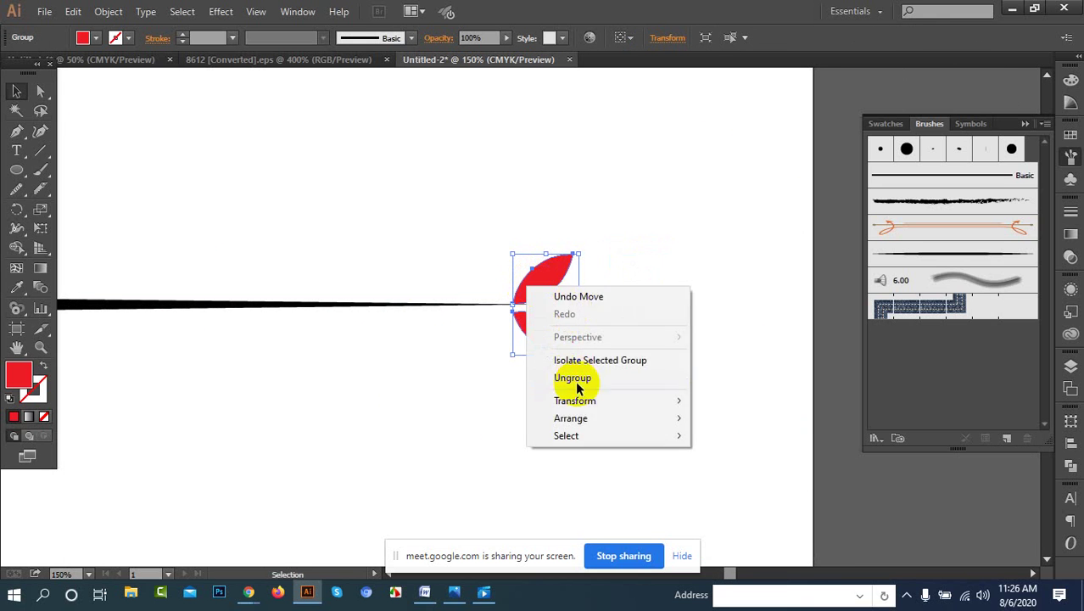
pyautogui.click(562, 379)
pyautogui.click(532, 340)
pyautogui.moveTo(532, 340); pyautogui.dragTo(535, 331)
pyautogui.click(561, 284)
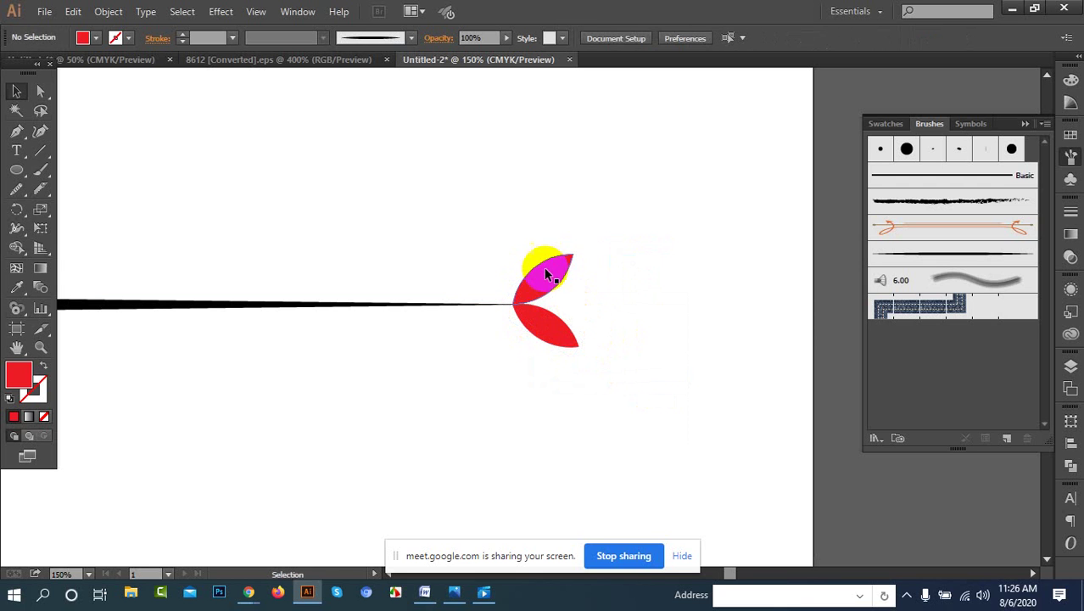
# Step: Align the two small leaves at the stem tip by their left edges
pyautogui.click(544, 267)
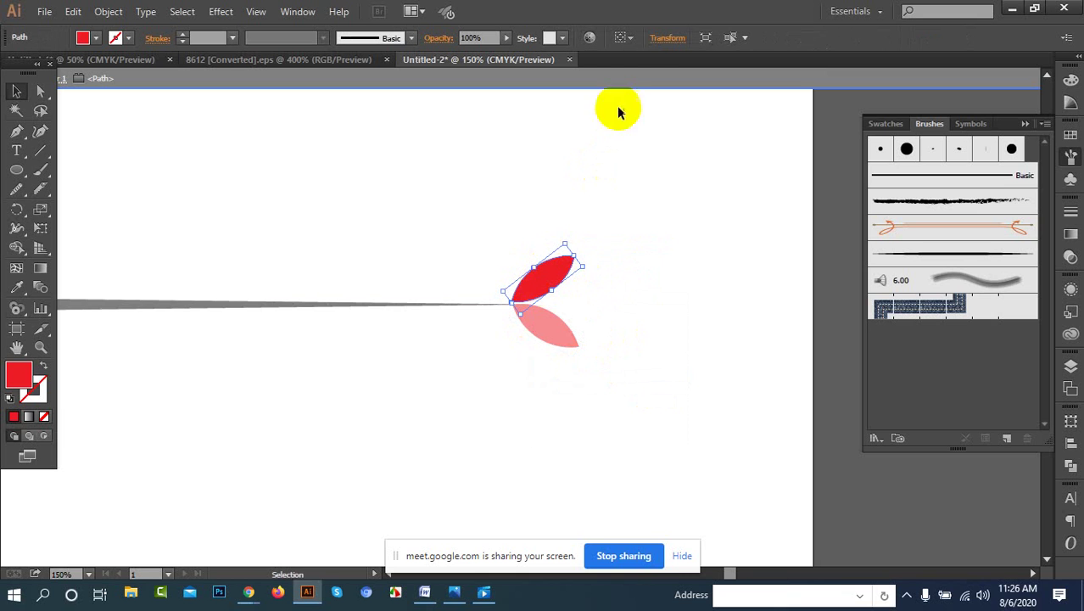
pyautogui.scroll(3, 621, 208)
pyautogui.moveTo(411, 367); pyautogui.dragTo(471, 380)
pyautogui.click(642, 440)
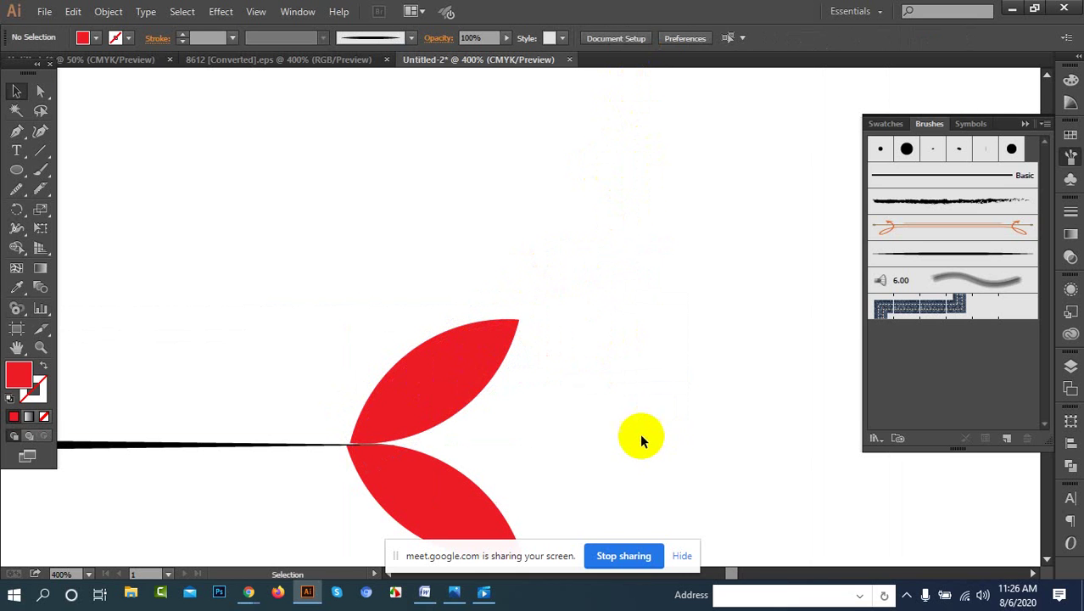
pyautogui.click(458, 390)
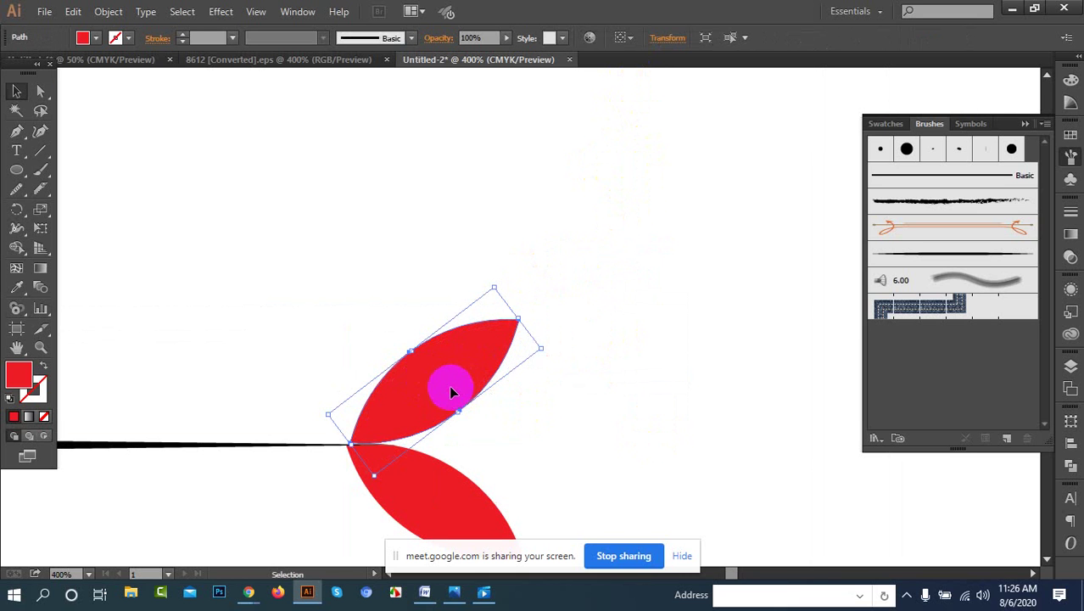
pyautogui.keyDown('shift'); pyautogui.click(446, 508); pyautogui.keyUp('shift')
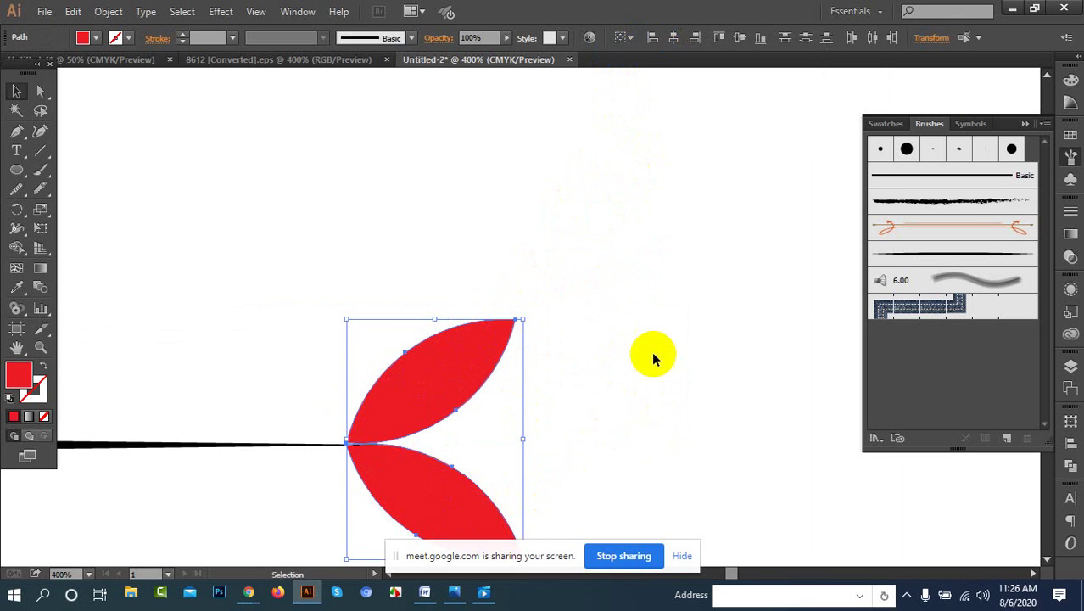
pyautogui.click(611, 392)
# Step: Nudge the small upper leaf down slightly so its base meets the stem tip
pyautogui.click(474, 388)
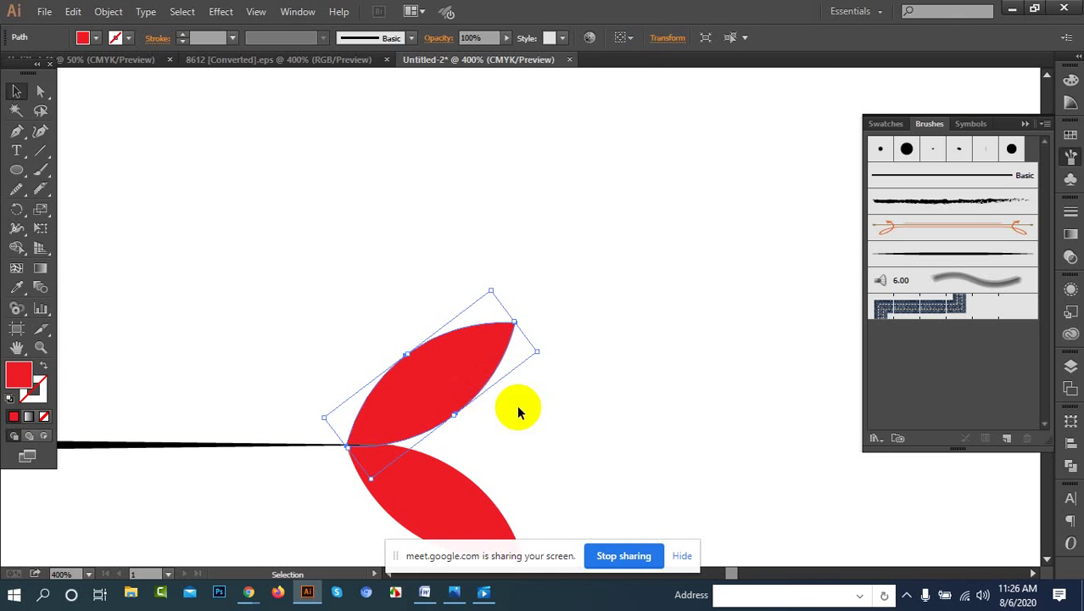
pyautogui.click(502, 382)
pyautogui.click(487, 382)
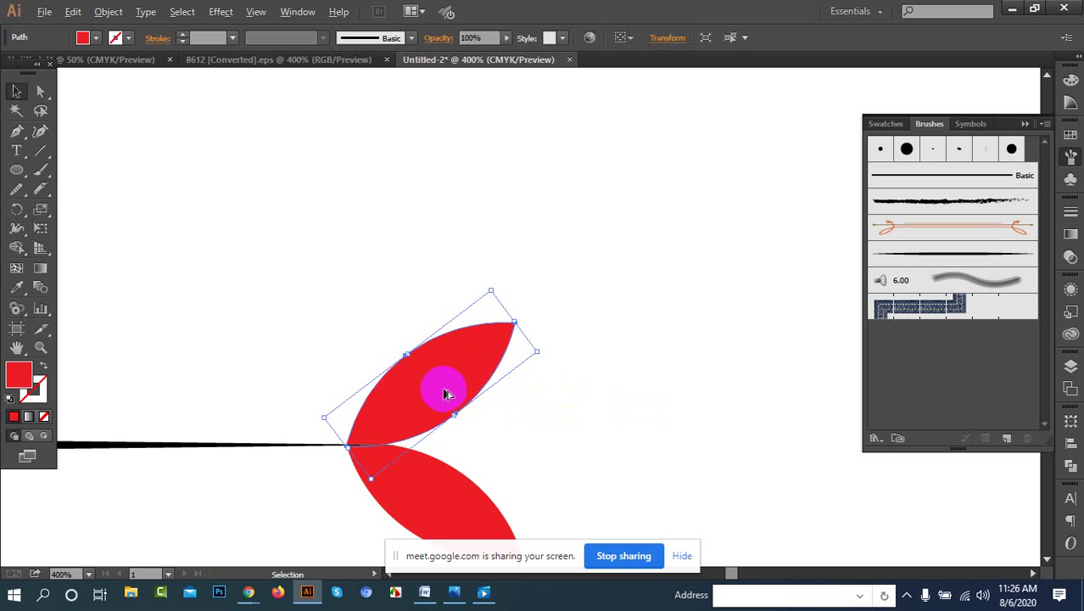
# Step: Duplicate the small upper leaf, rotate the copy toward the stem's direction and place it between the two small leaves
pyautogui.moveTo(447, 393); pyautogui.dragTo(694, 397)
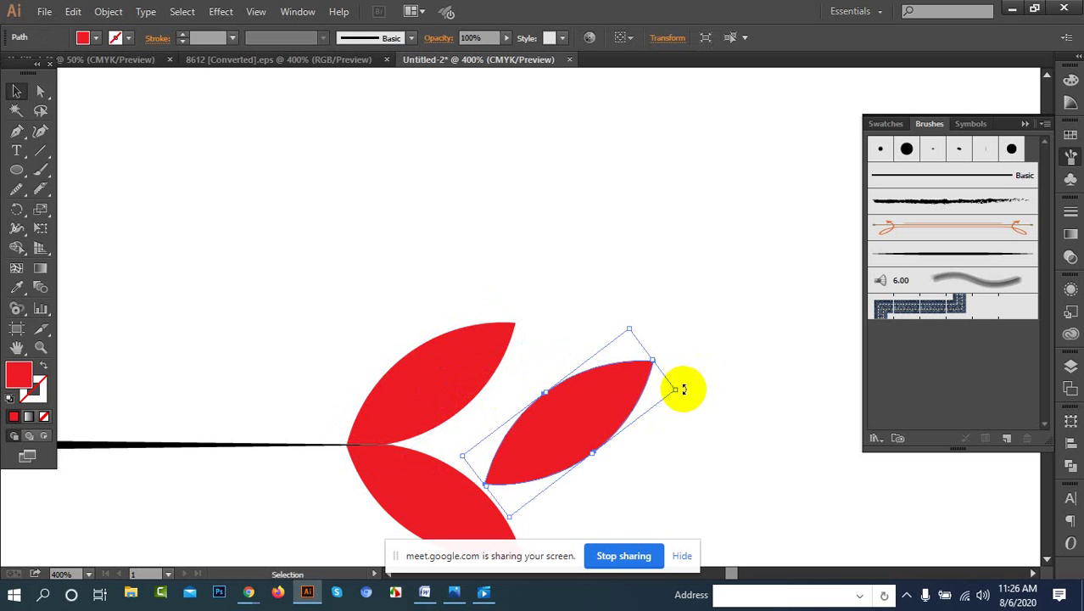
pyautogui.moveTo(679, 387); pyautogui.dragTo(686, 450)
pyautogui.moveTo(575, 427); pyautogui.dragTo(536, 441)
pyautogui.click(706, 441)
pyautogui.click(587, 456)
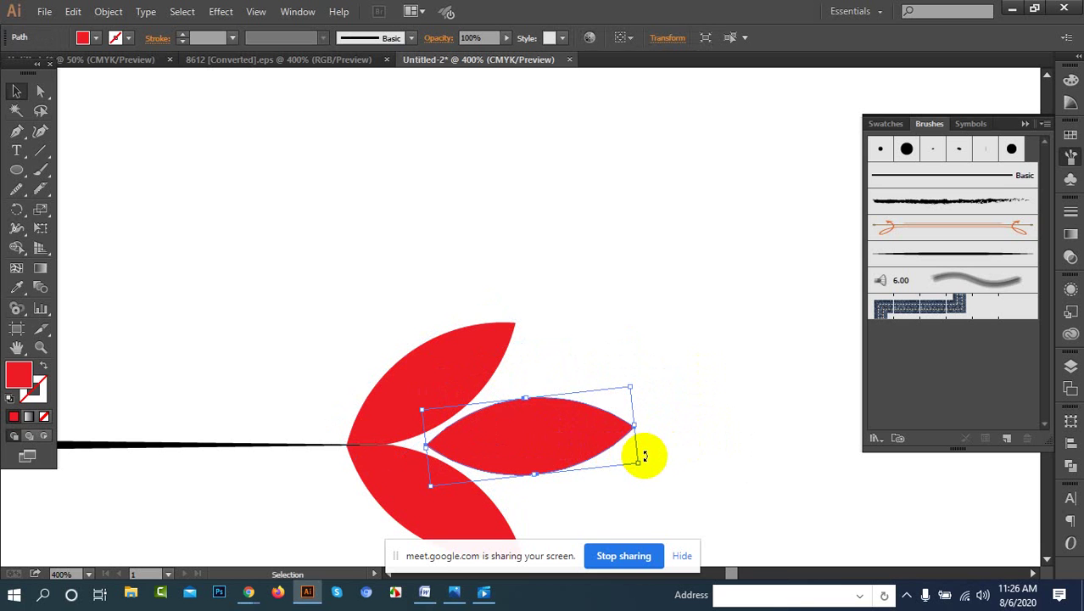
# Step: Shrink the middle leaf, rotate it level with the stem and centre it in the gap between the two small leaves
pyautogui.moveTo(638, 462); pyautogui.dragTo(617, 458)
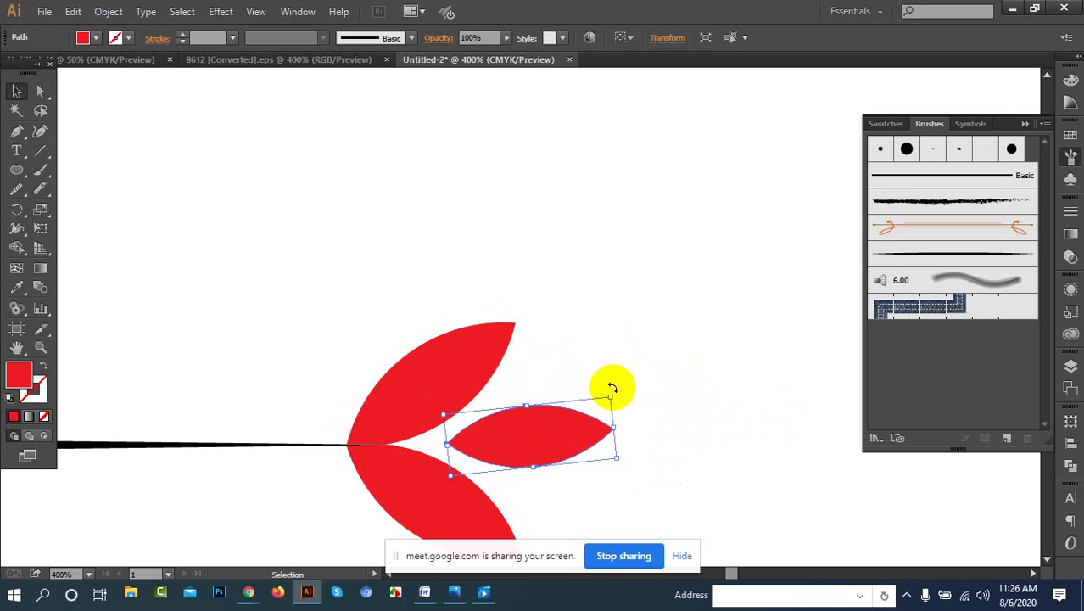
pyautogui.moveTo(619, 389); pyautogui.dragTo(633, 398)
pyautogui.moveTo(552, 430); pyautogui.dragTo(537, 441)
pyautogui.click(671, 392)
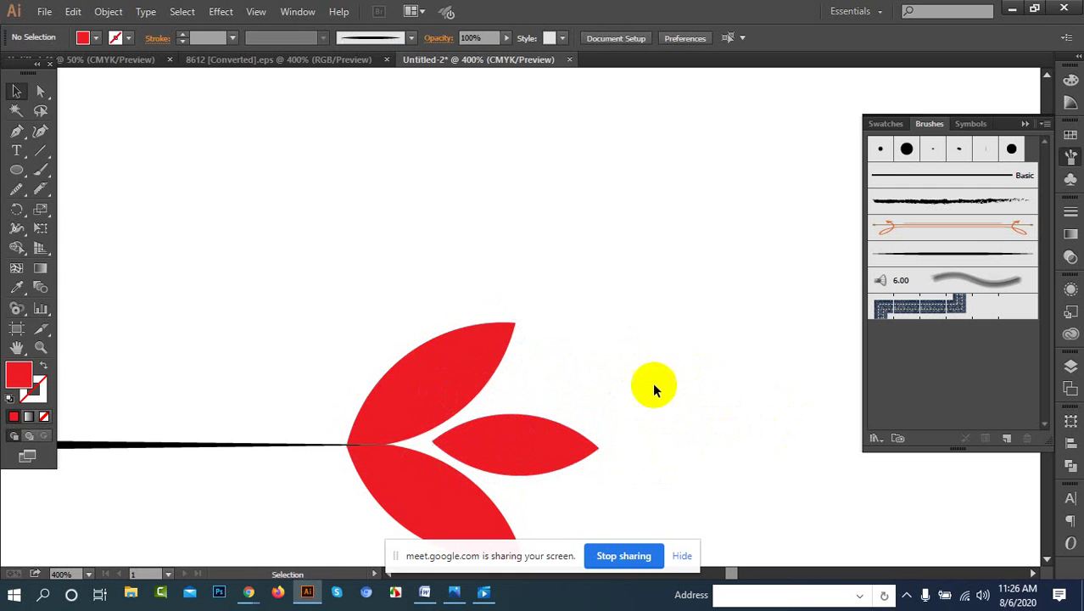
# Step: Select the three small leaves at the stem tip and group them
pyautogui.scroll(-5, 392, 380)
pyautogui.moveTo(336, 350); pyautogui.dragTo(615, 343)
pyautogui.moveTo(754, 388)
pyautogui.mouseDown()
pyautogui.moveTo(736, 383)
pyautogui.moveTo(751, 393)
pyautogui.moveTo(738, 382)
pyautogui.moveTo(753, 385)
pyautogui.mouseUp()
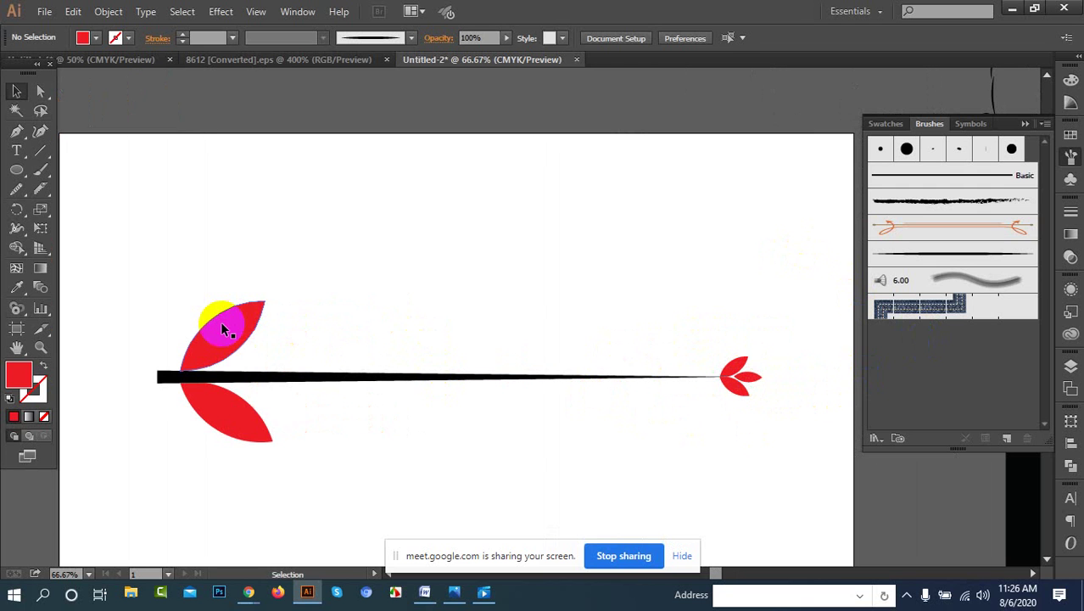
pyautogui.click(223, 329)
pyautogui.click(726, 376)
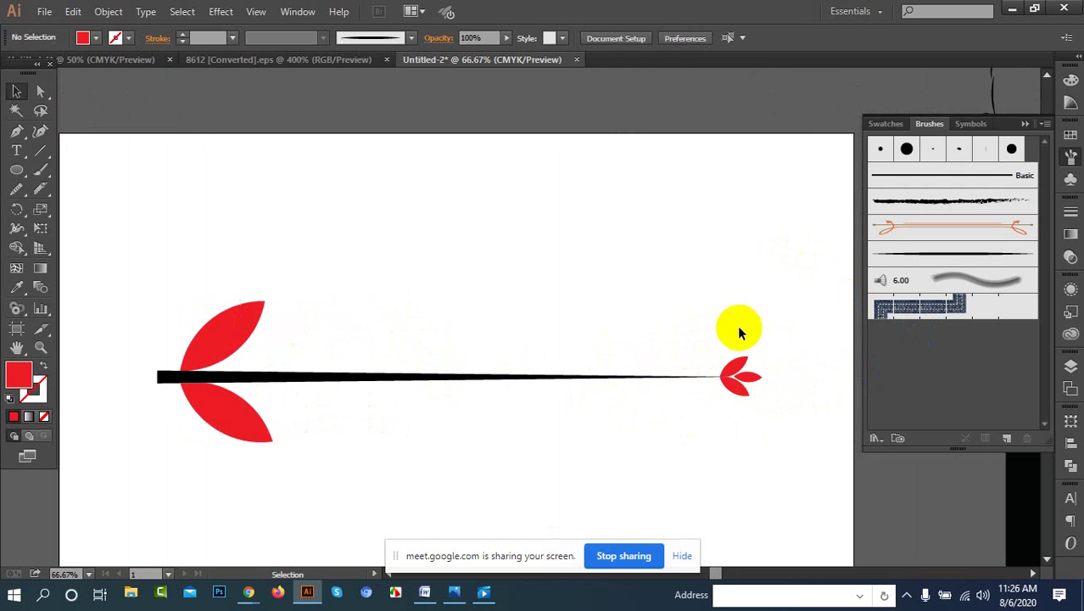
pyautogui.moveTo(739, 331); pyautogui.dragTo(757, 380)
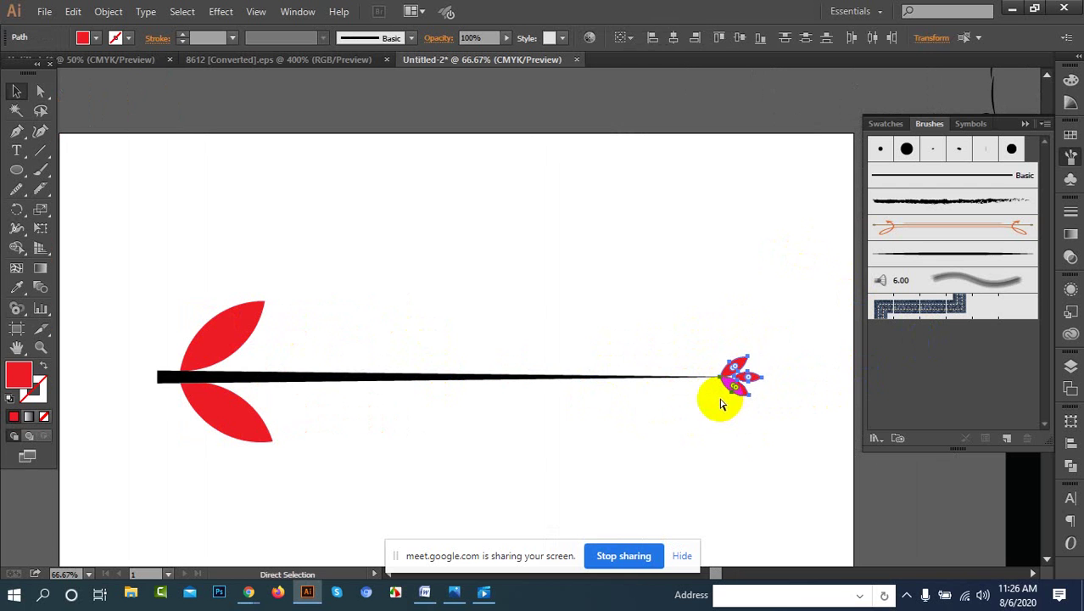
pyautogui.press('v')
pyautogui.click(564, 249)
# Step: Duplicate the large leaf pair horizontally along the stem, just beyond the original pair
pyautogui.click(218, 318)
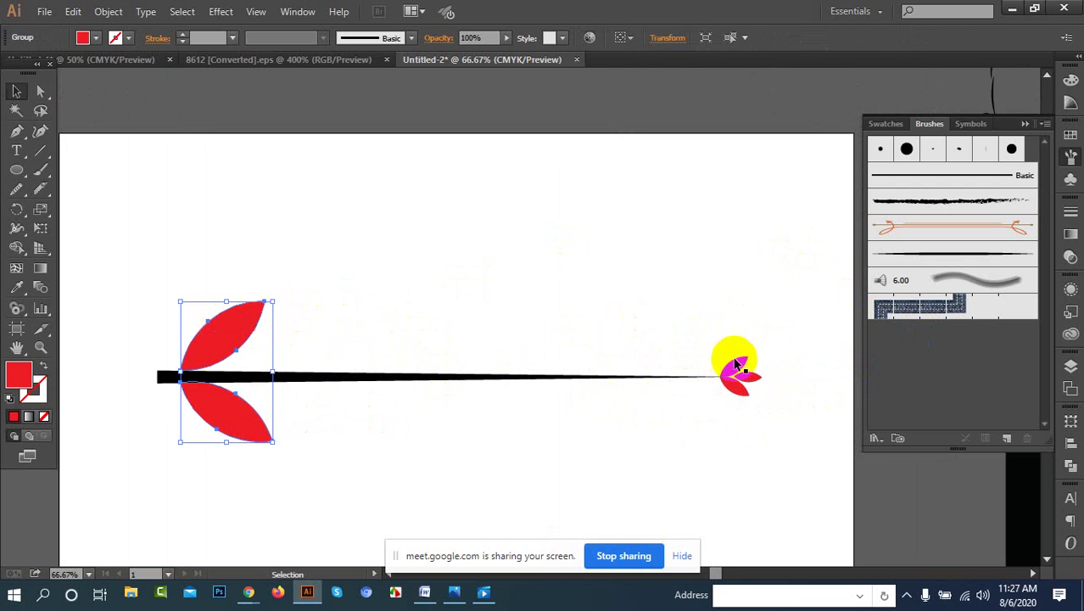
pyautogui.click(671, 278)
pyautogui.click(204, 315)
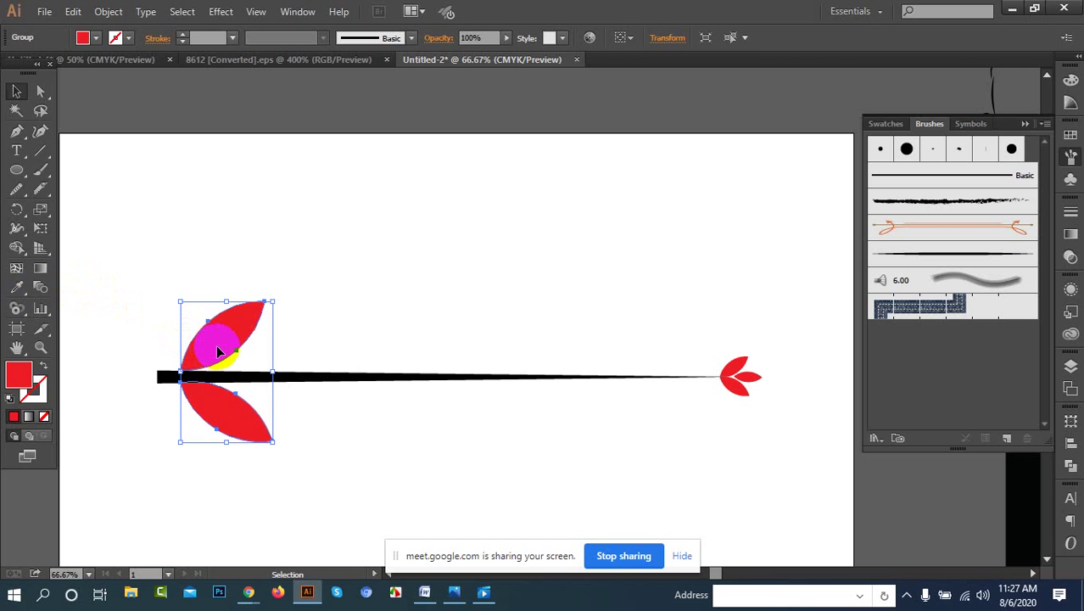
pyautogui.moveTo(217, 349); pyautogui.dragTo(319, 349)
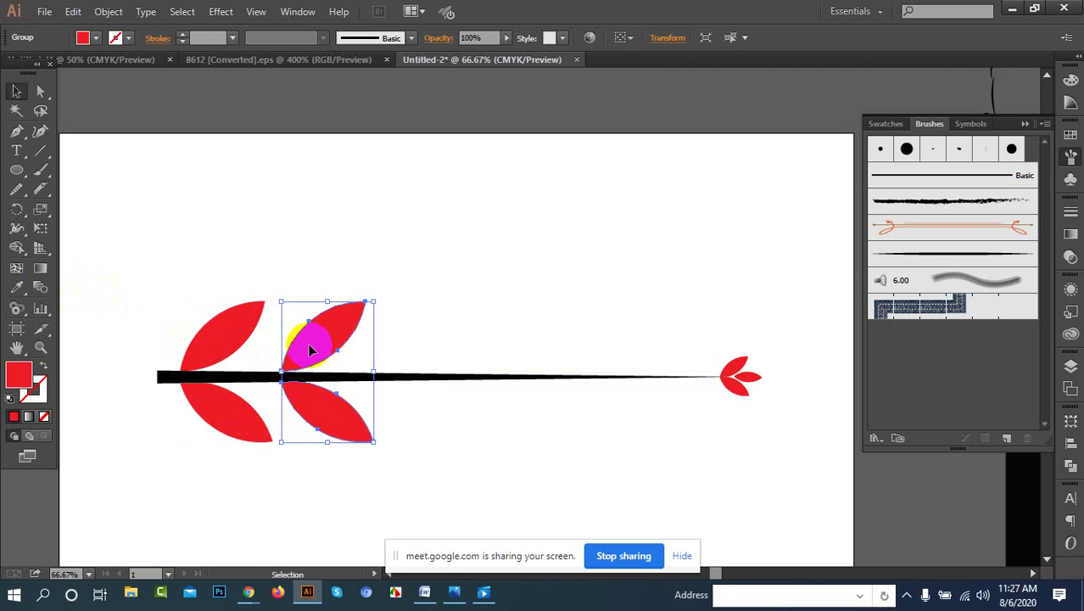
# Step: Blend the copied large leaf pair into the small three-leaf group at the stem tip
pyautogui.click(36, 288)
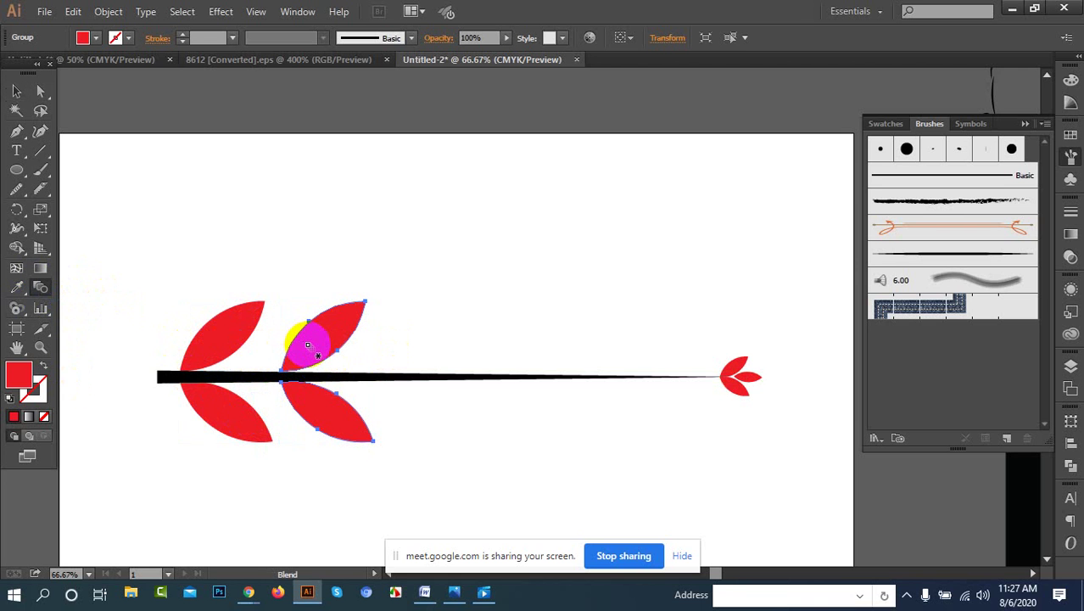
pyautogui.click(739, 373)
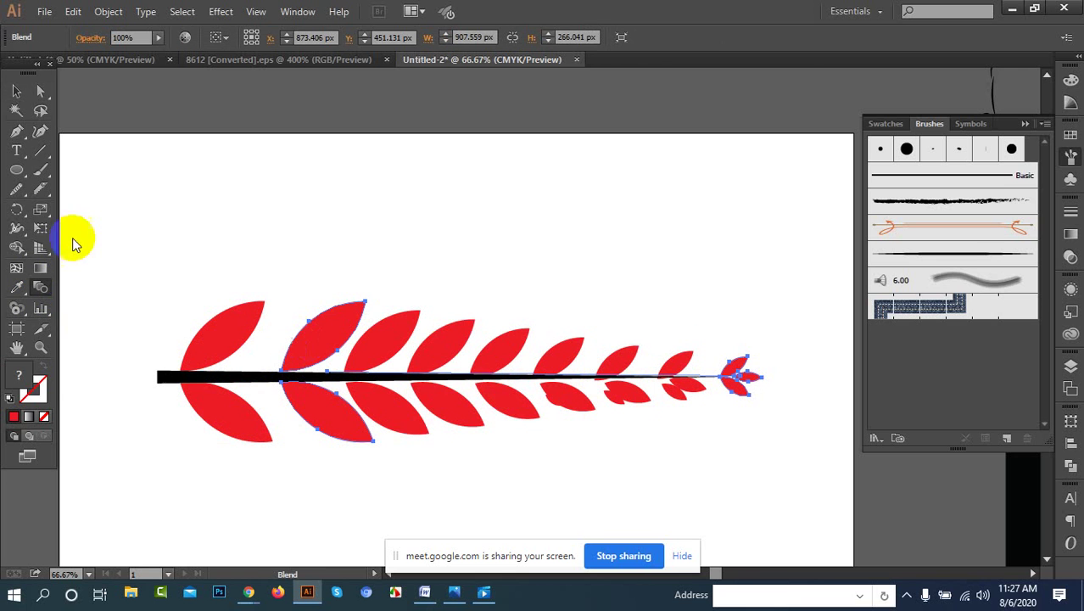
# Step: Deselect the blend and examine its generated leaves up close, especially the lower ones toward the tip
pyautogui.click(17, 91)
pyautogui.click(588, 235)
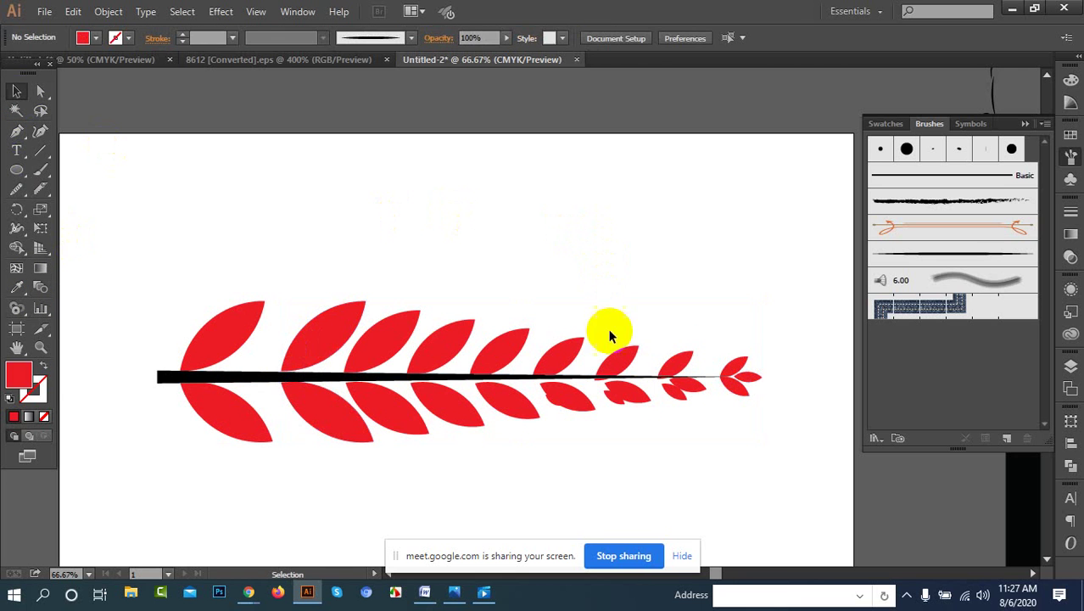
pyautogui.click(610, 373)
pyautogui.click(586, 290)
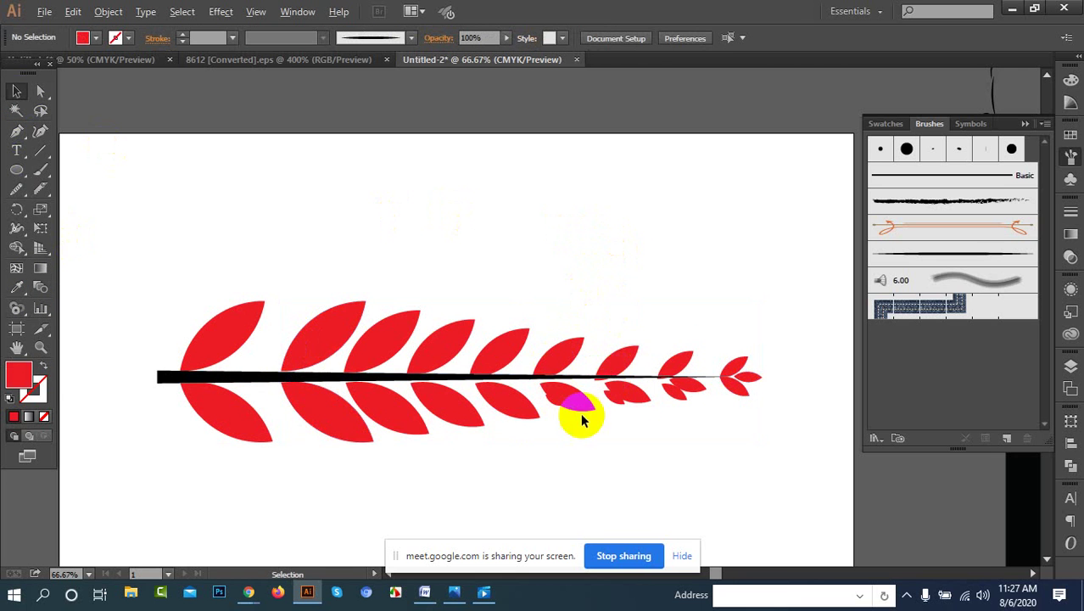
pyautogui.scroll(2, 577, 416)
pyautogui.scroll(2, 664, 384)
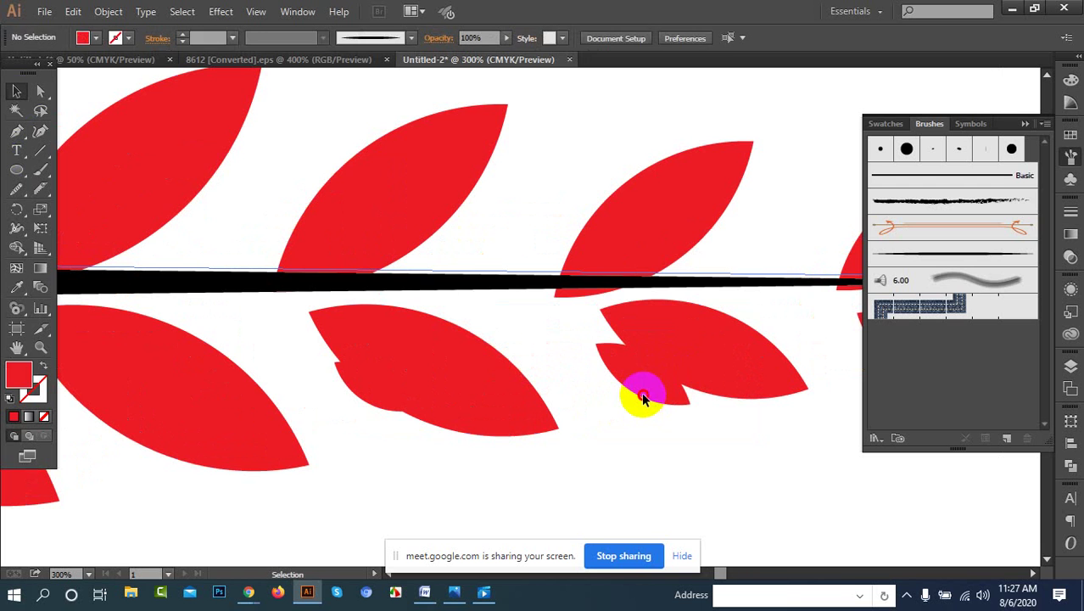
pyautogui.click(643, 399)
pyautogui.rightClick(624, 213)
pyautogui.click(656, 407)
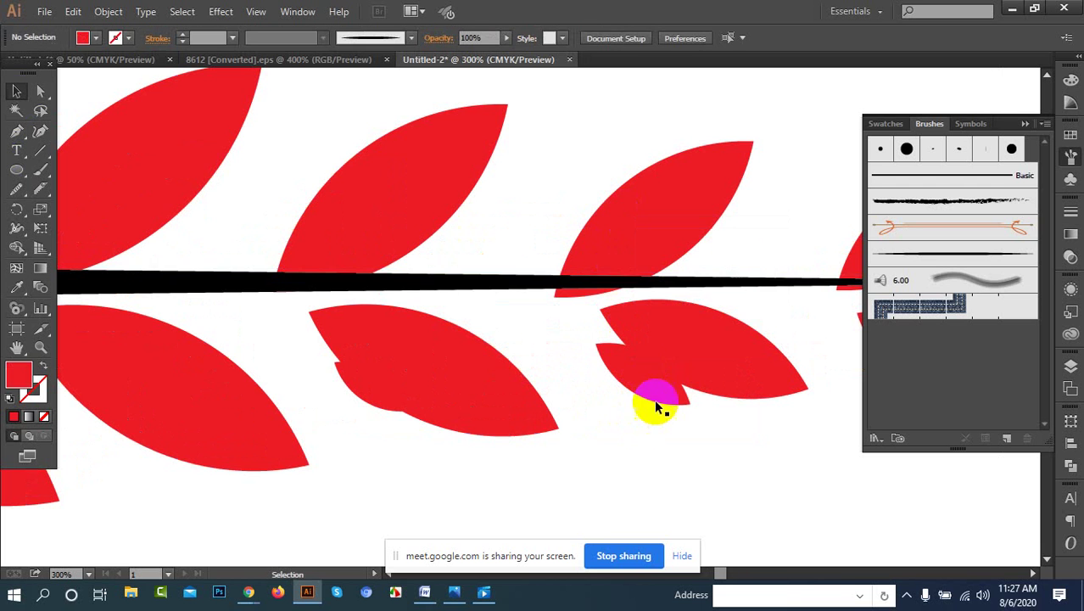
pyautogui.click(685, 375)
pyautogui.scroll(-3, 581, 392)
pyautogui.click(342, 215)
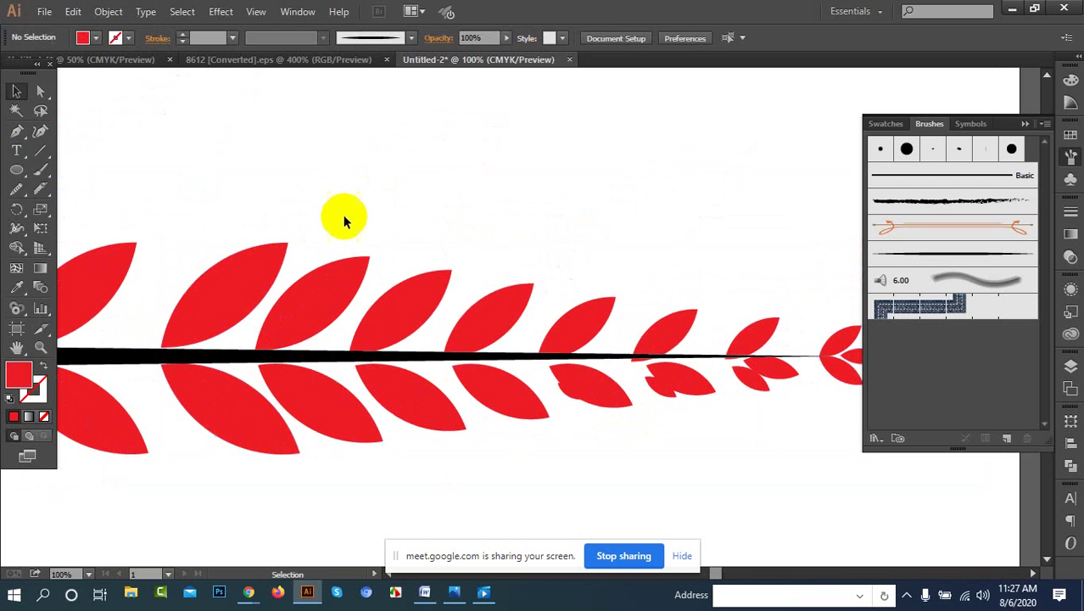
pyautogui.scroll(-2, 343, 215)
# Step: Undo the leaf blend and the extra leaf pair beside the base leaves, keeping the stem, base pair and tip leaves
pyautogui.click(238, 288)
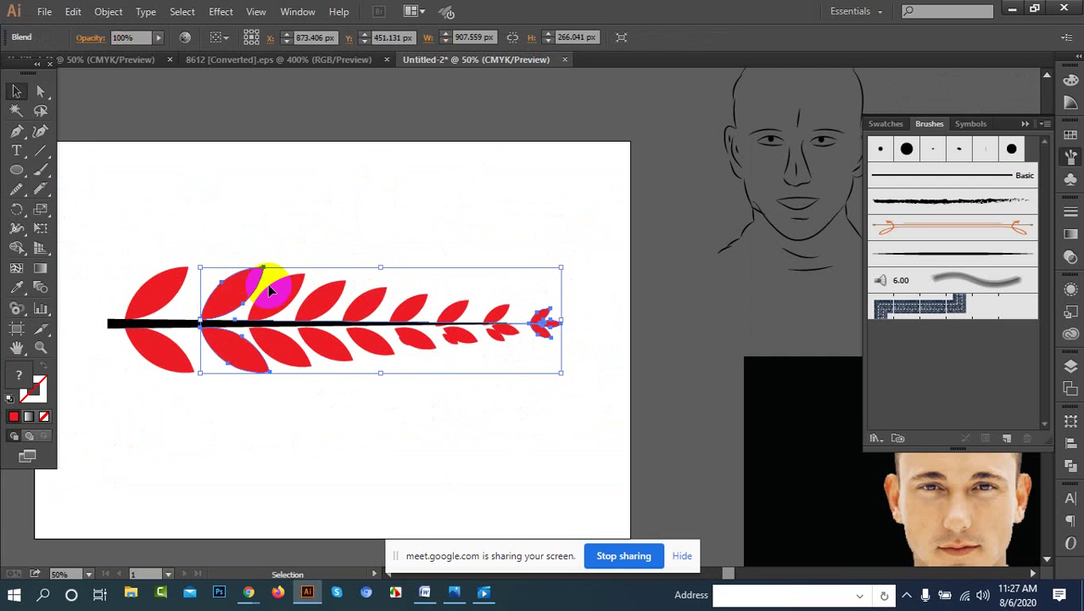
pyautogui.moveTo(267, 292); pyautogui.dragTo(382, 210)
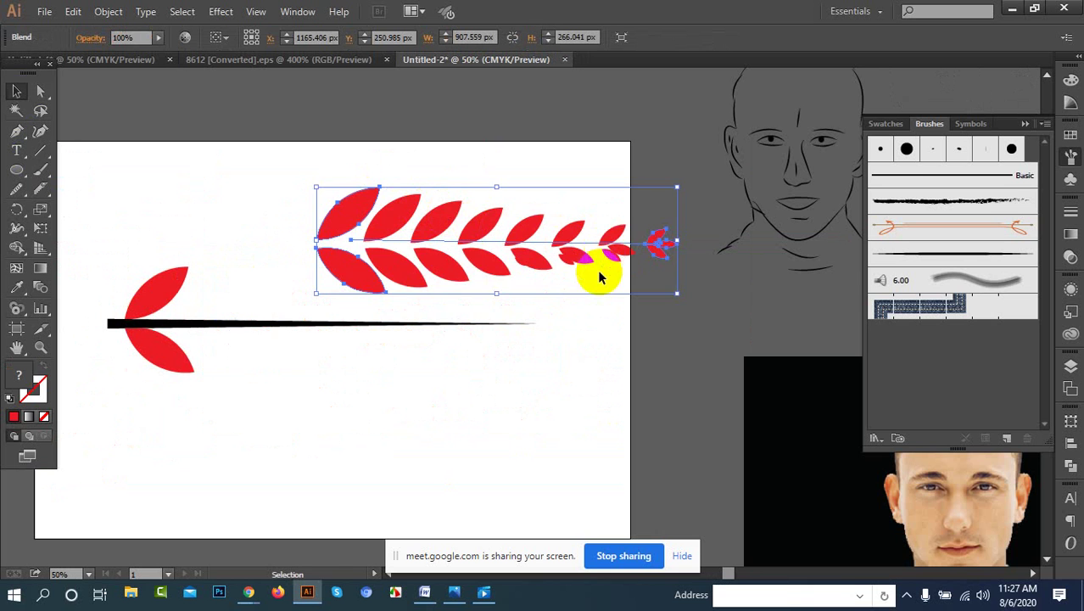
pyautogui.hotkey('ctrl', 'z')
pyautogui.hotkey('ctrl', 'z')
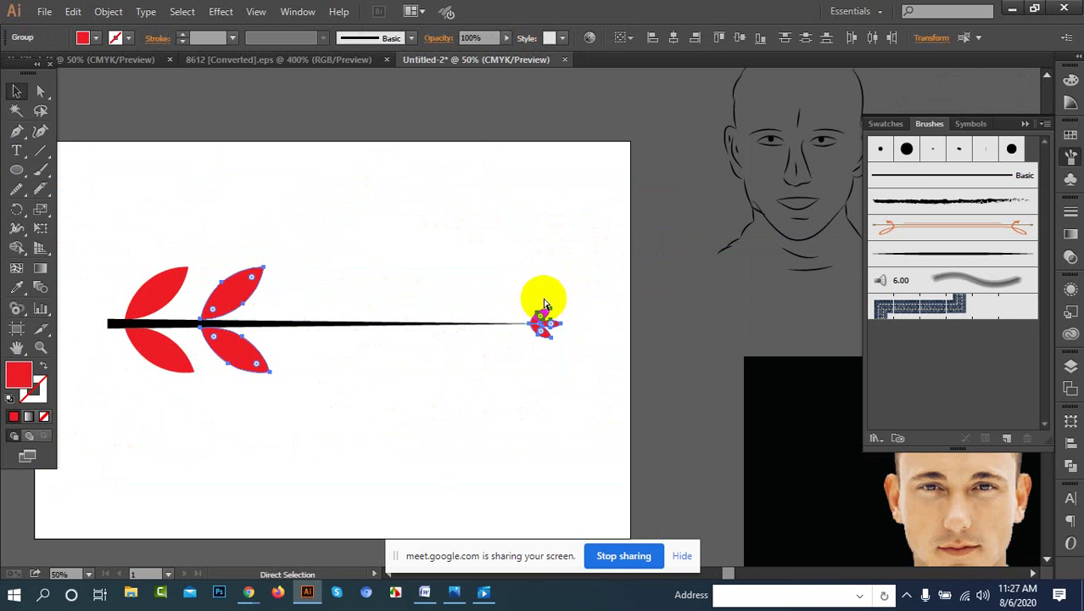
pyautogui.hotkey('ctrl', 'z')
pyautogui.hotkey('ctrl', 'z')
pyautogui.click(425, 356)
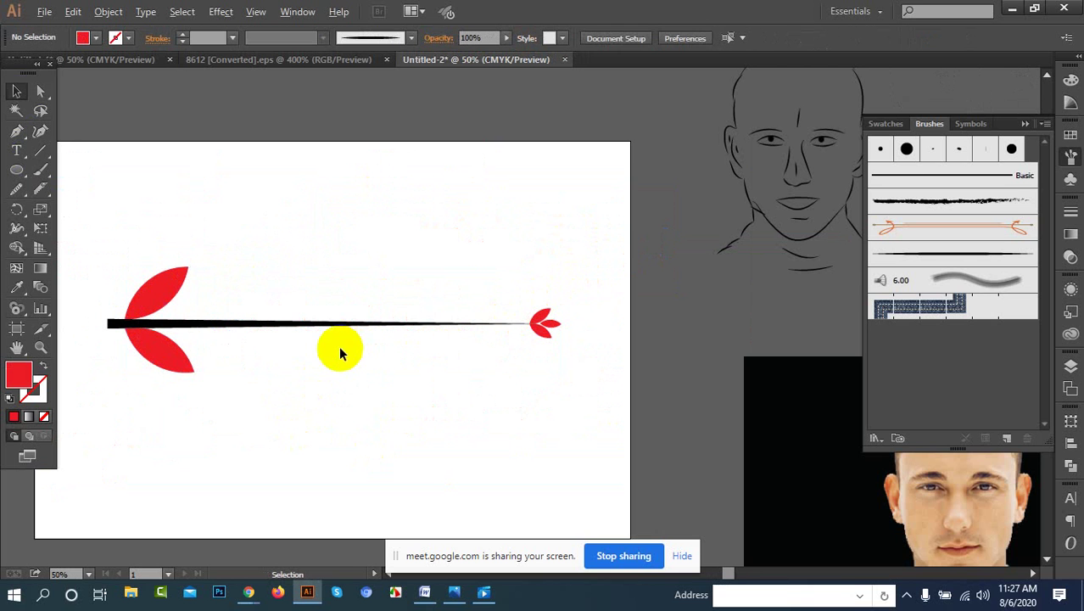
pyautogui.scroll(1, 340, 348)
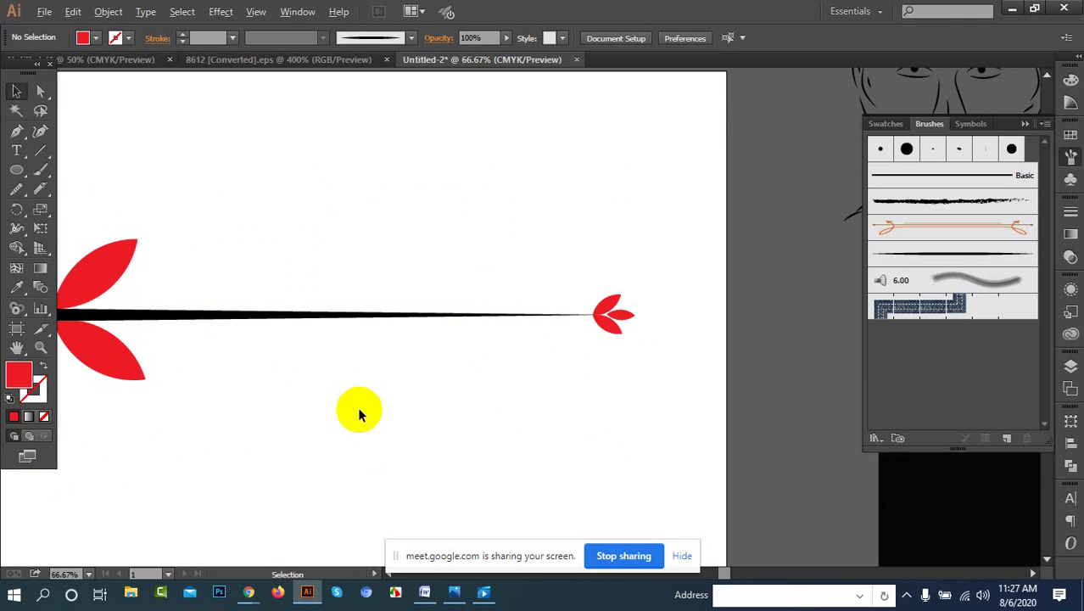
pyautogui.scroll(-1, 358, 411)
pyautogui.click(283, 285)
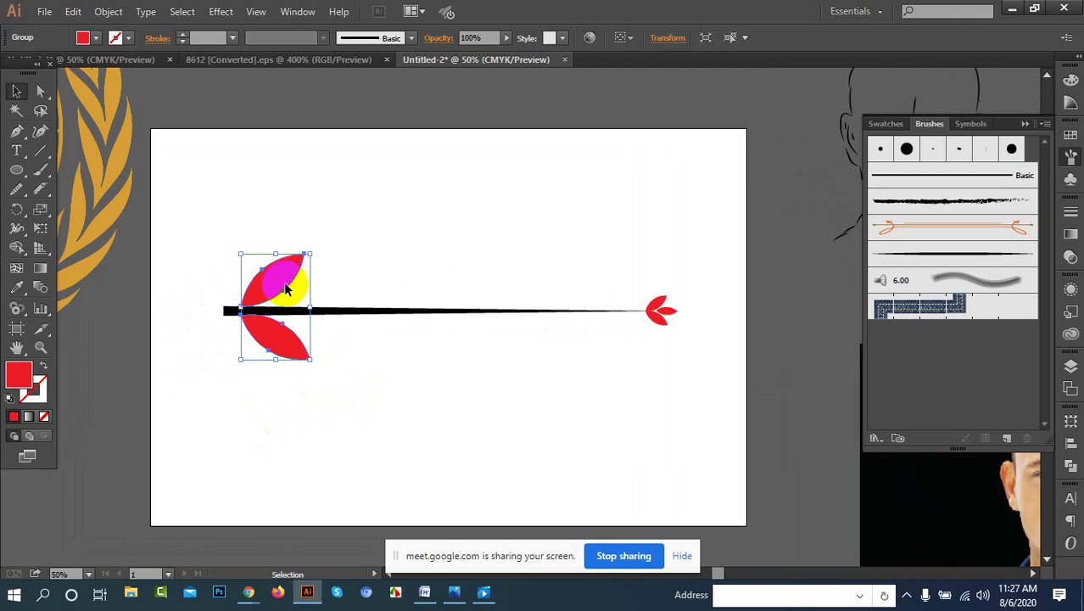
pyautogui.keyDown('shift'); pyautogui.click(655, 310); pyautogui.keyUp('shift')
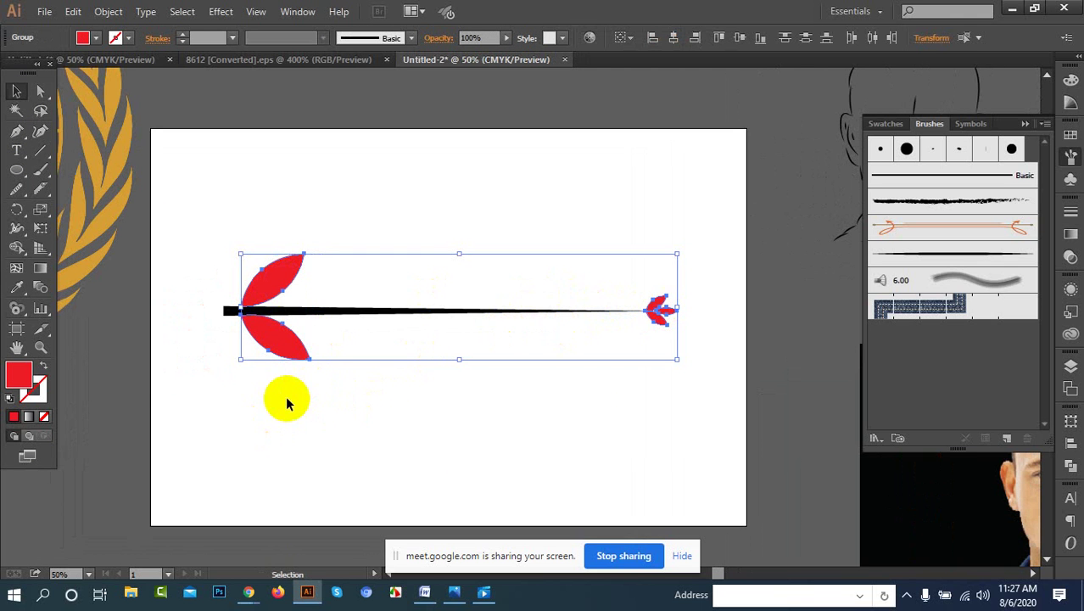
pyautogui.click(41, 295)
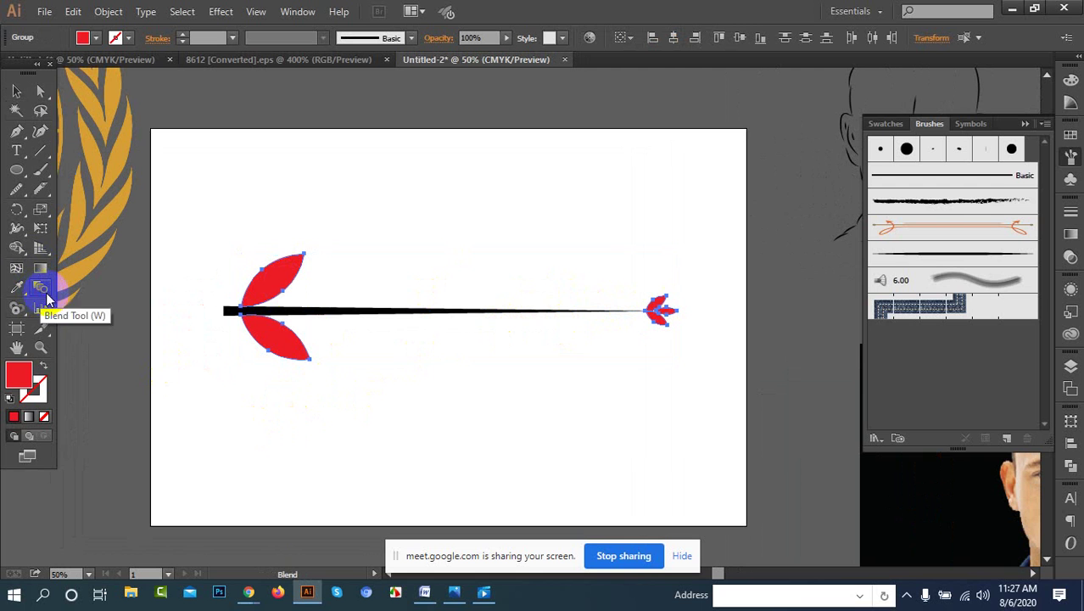
pyautogui.click(270, 297)
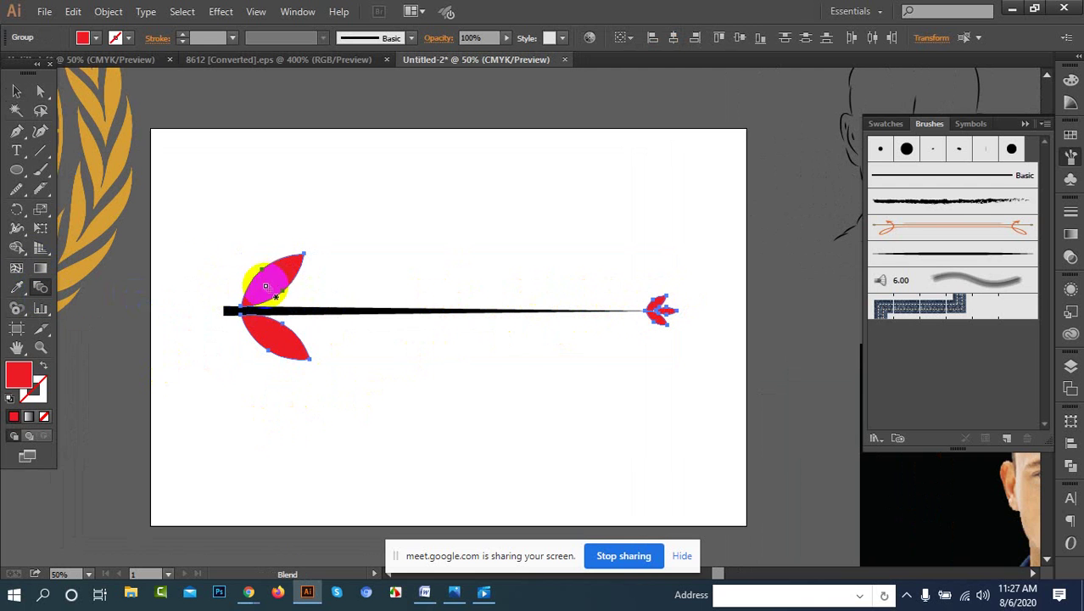
pyautogui.click(40, 109)
pyautogui.click(18, 96)
pyautogui.click(285, 199)
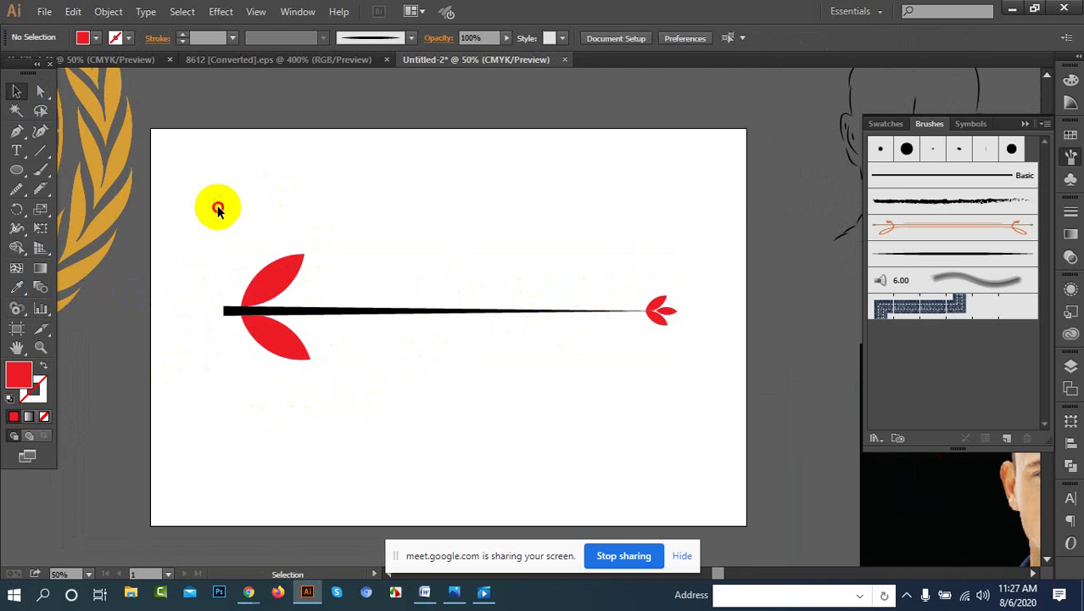
pyautogui.moveTo(218, 209); pyautogui.dragTo(668, 407)
pyautogui.click(534, 431)
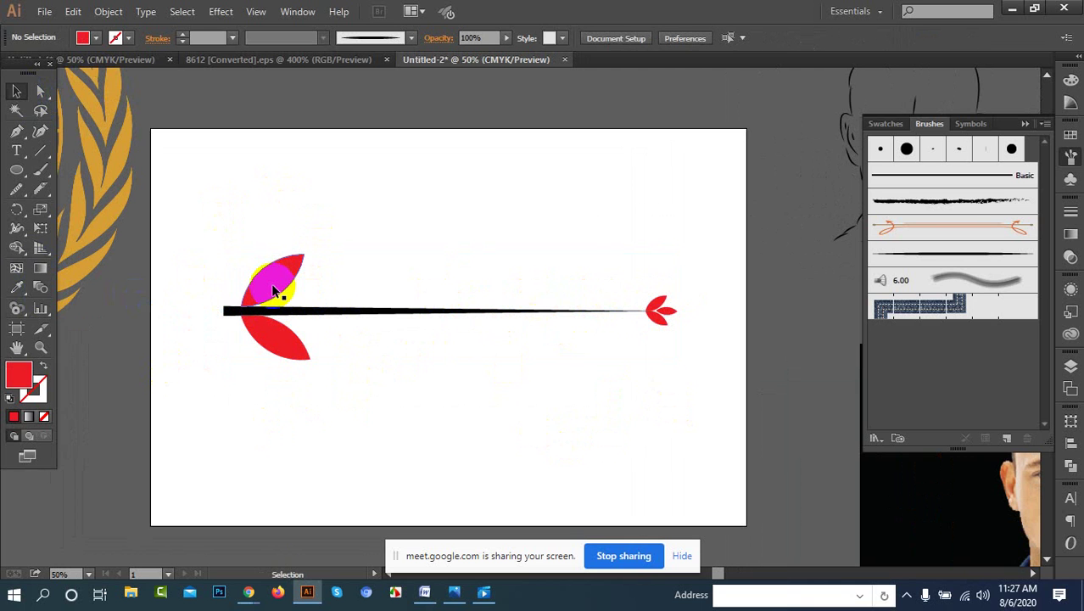
pyautogui.click(272, 283)
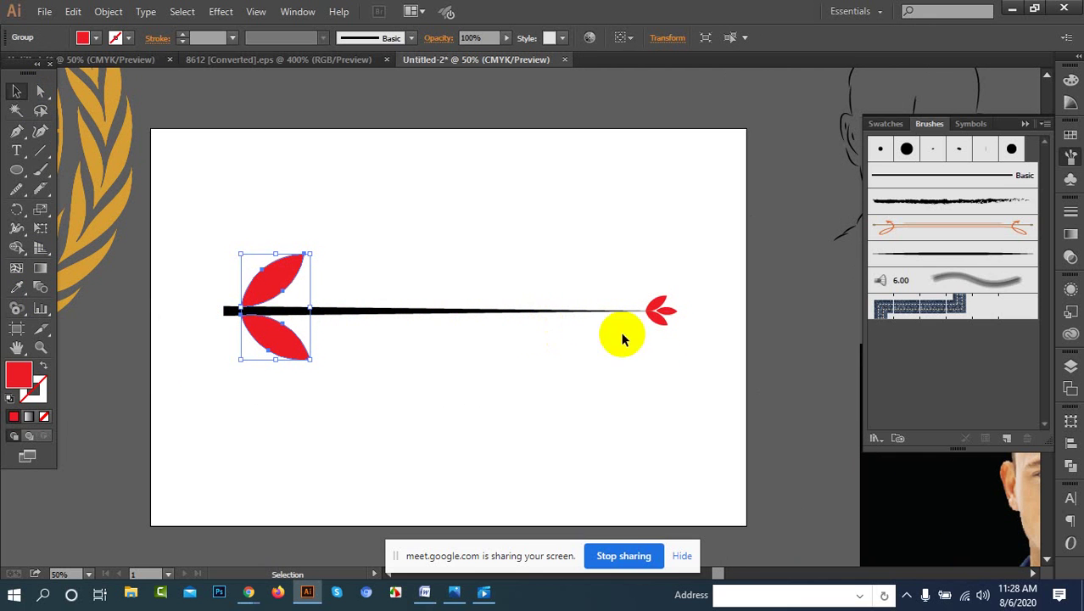
pyautogui.click(471, 258)
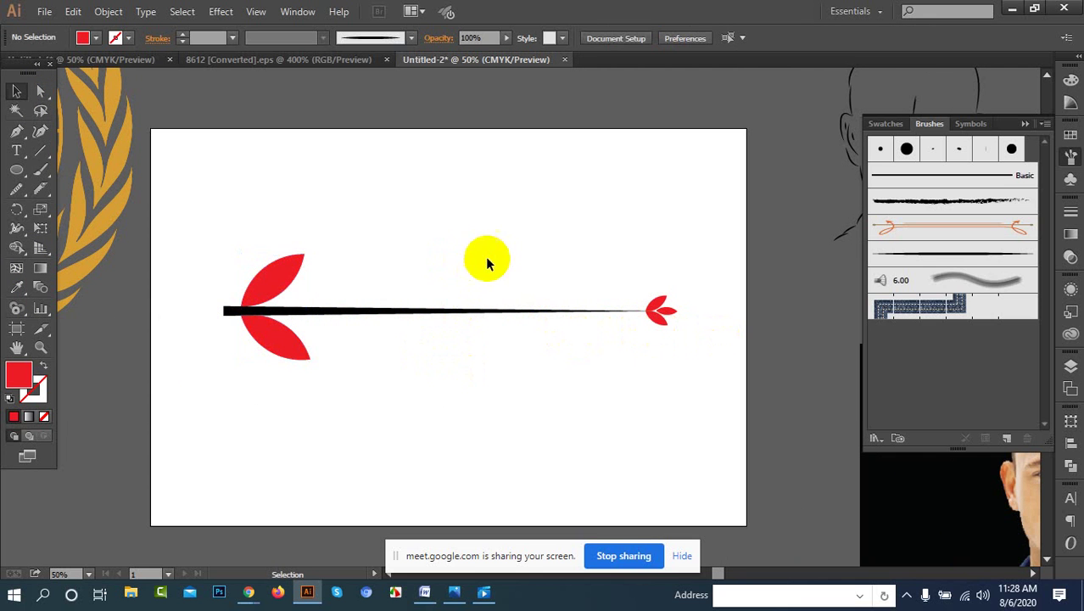
pyautogui.moveTo(649, 247); pyautogui.dragTo(694, 317)
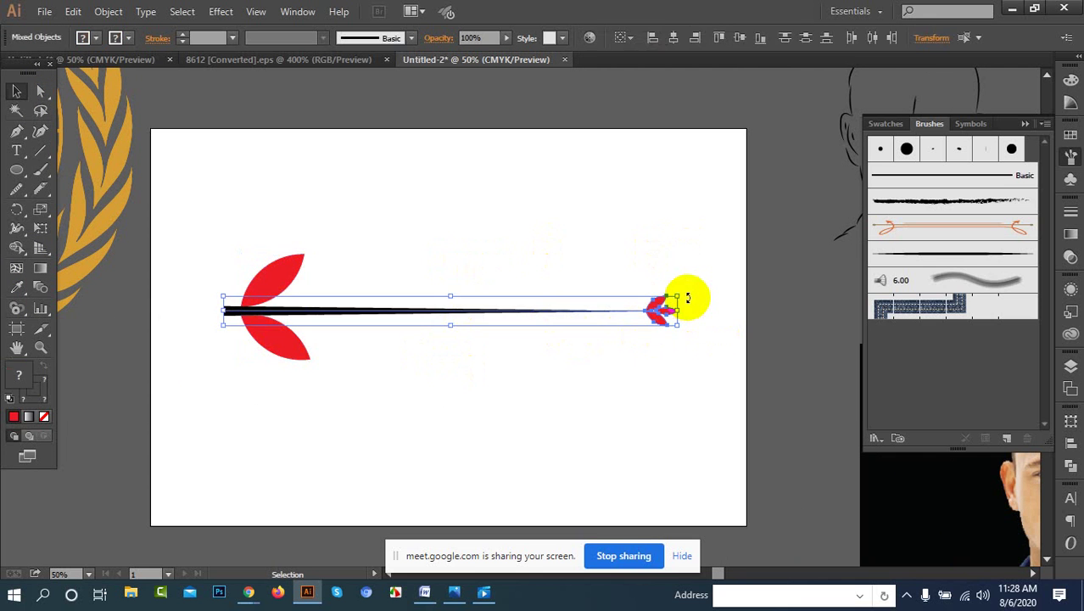
pyautogui.click(504, 268)
# Step: Blend the large base leaf pair with the small three-leaf group at the stem's tip, using the Blend Tool
pyautogui.click(276, 252)
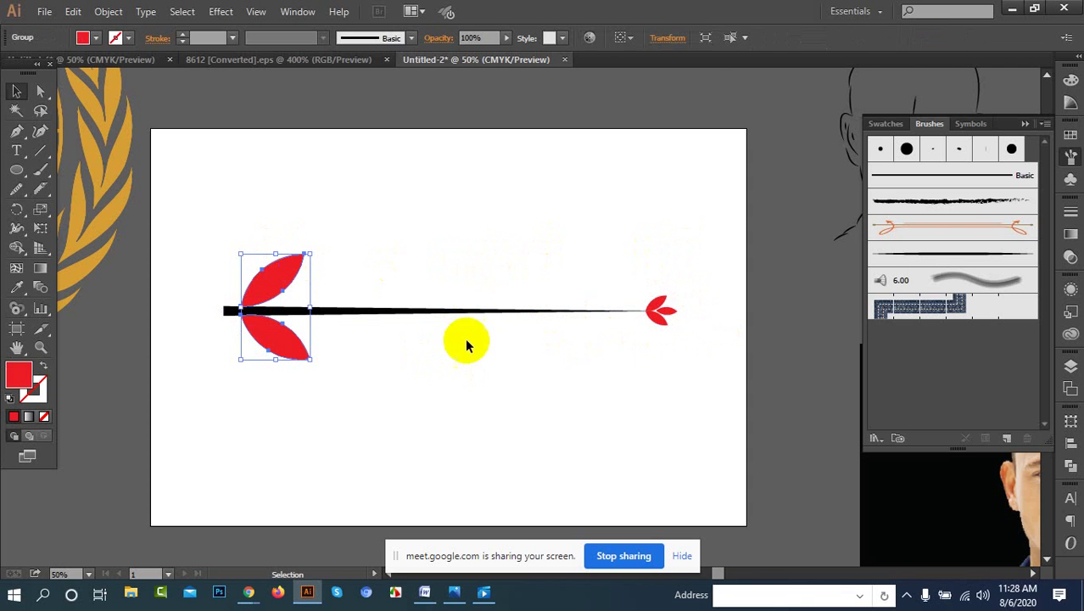
pyautogui.keyDown('shift'); pyautogui.click(662, 326); pyautogui.keyUp('shift')
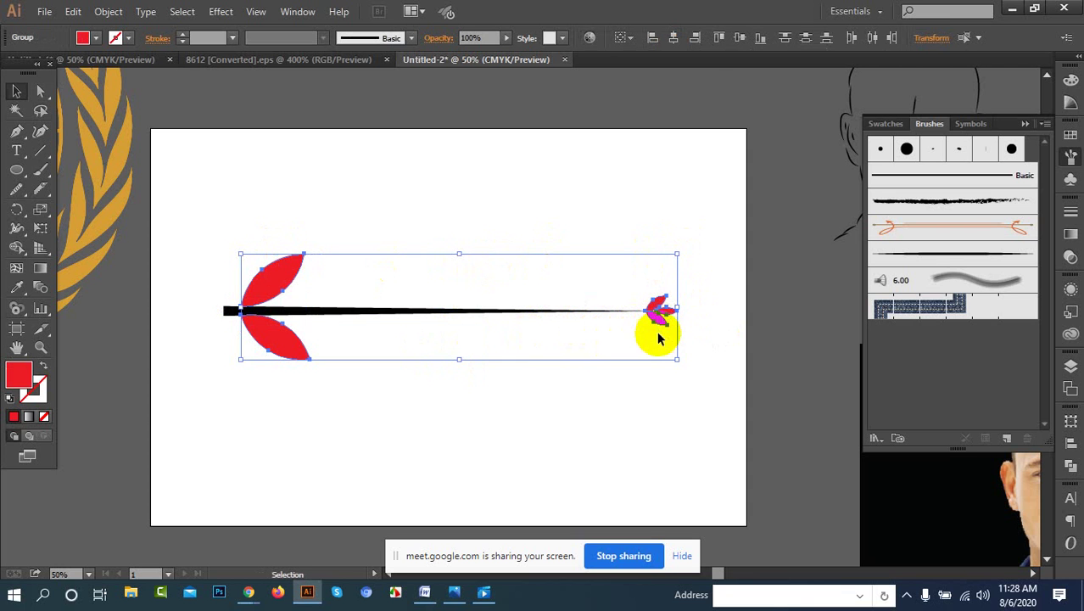
pyautogui.click(40, 288)
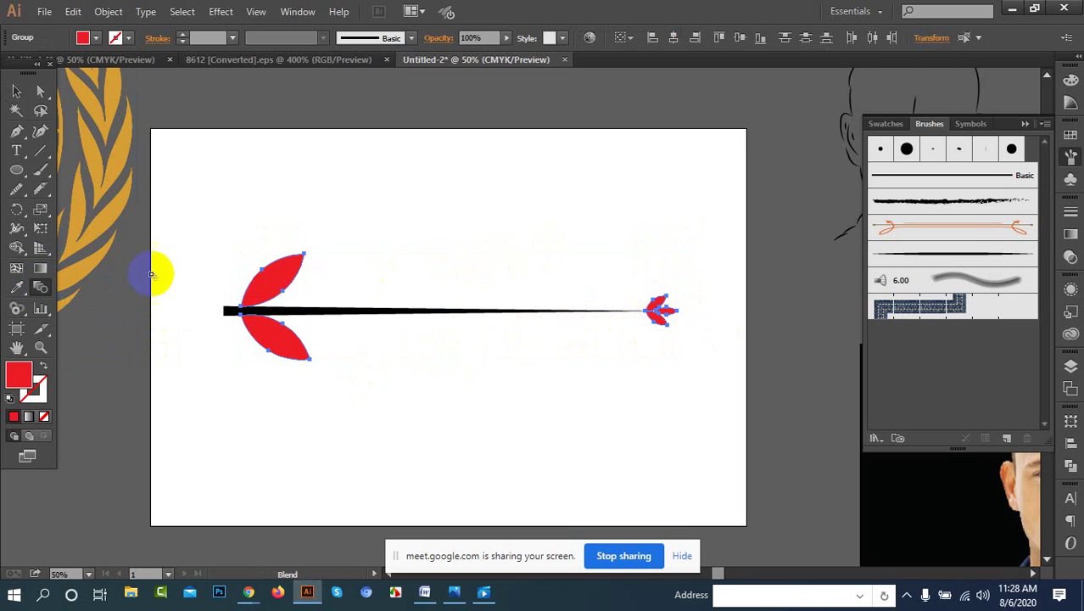
pyautogui.click(264, 288)
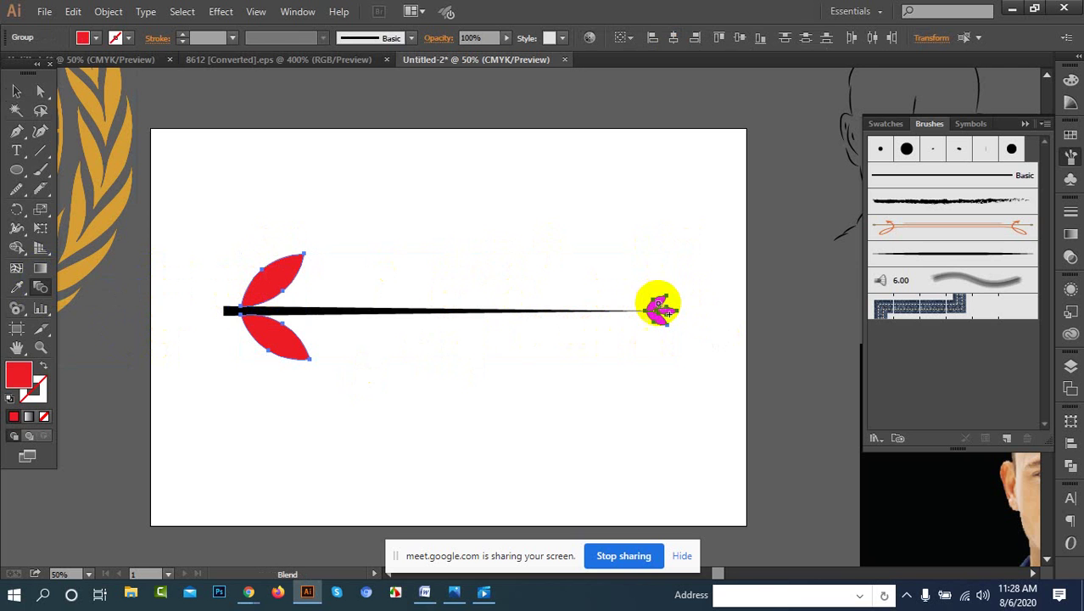
pyautogui.click(660, 310)
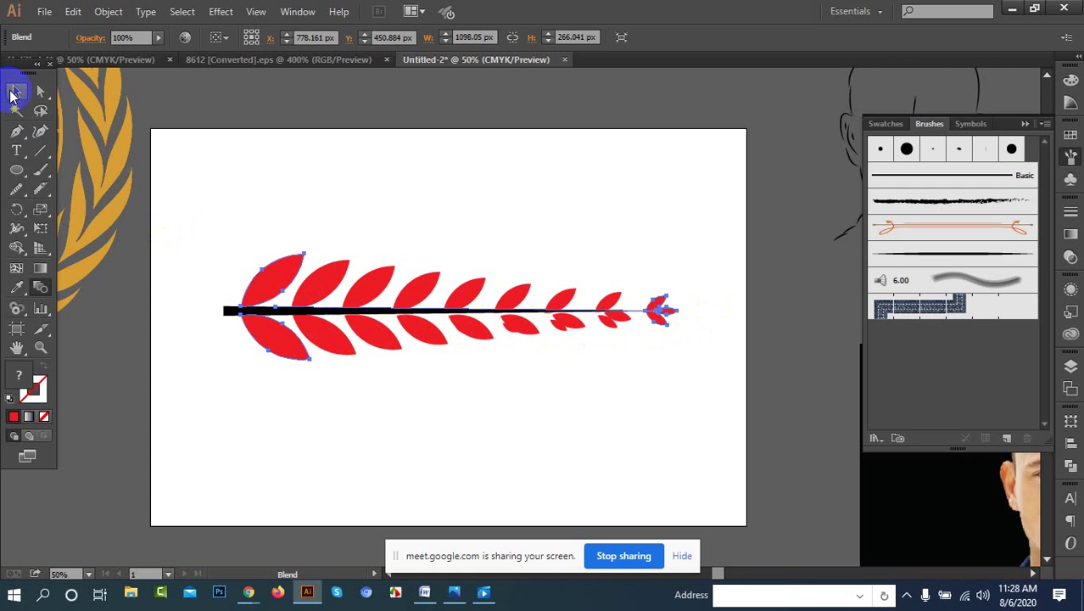
pyautogui.click(13, 95)
pyautogui.click(438, 212)
# Step: Examine the shapes of the blended leaves along the stem, comparing the upper and lower rows from base to tip
pyautogui.scroll(3, 562, 314)
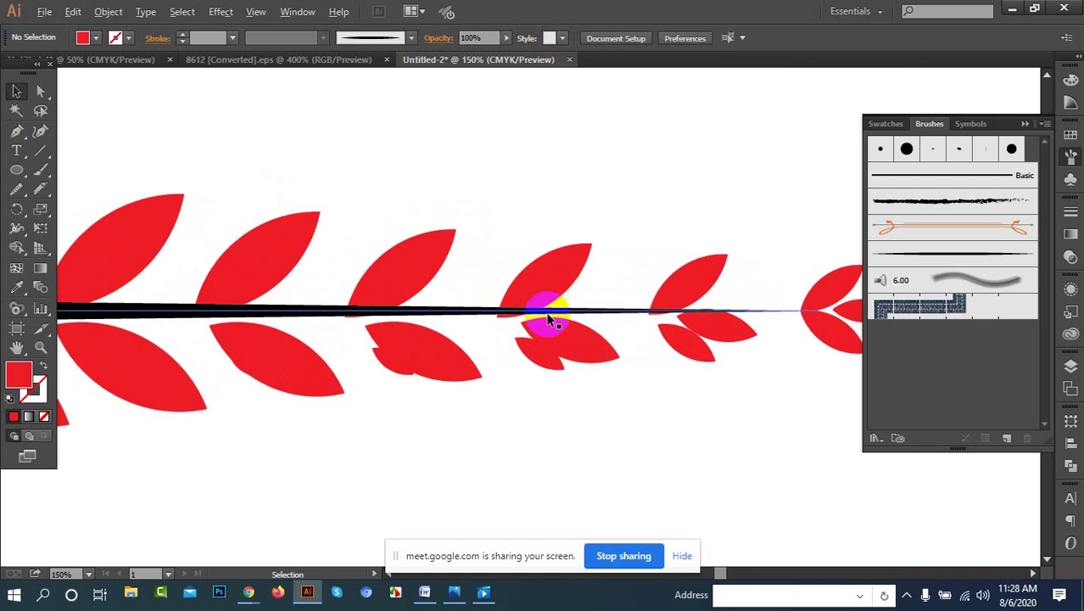
pyautogui.scroll(-3, 543, 316)
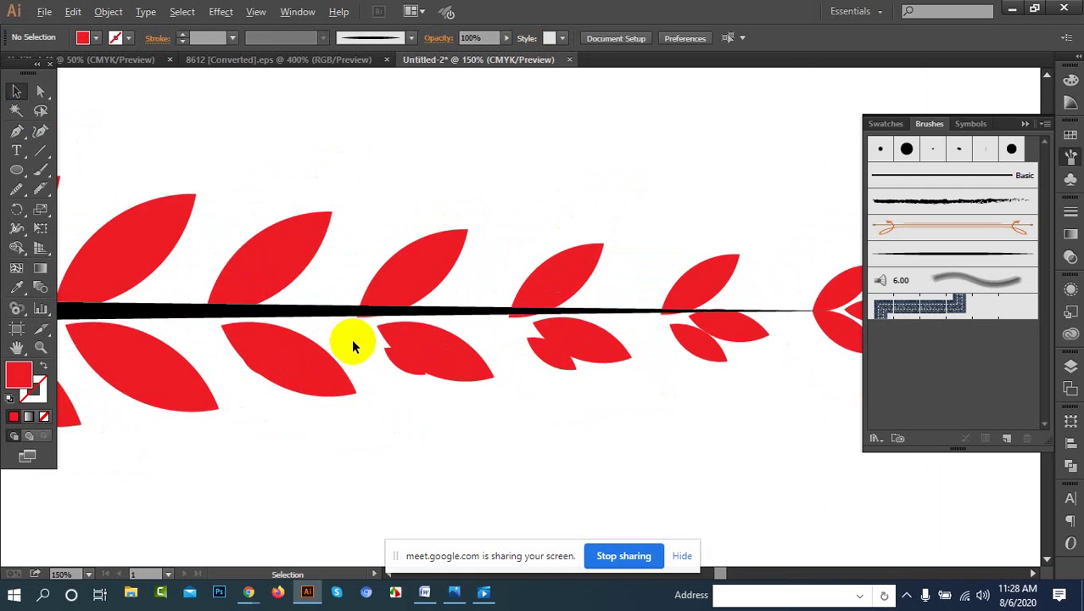
pyautogui.scroll(-2, 320, 315)
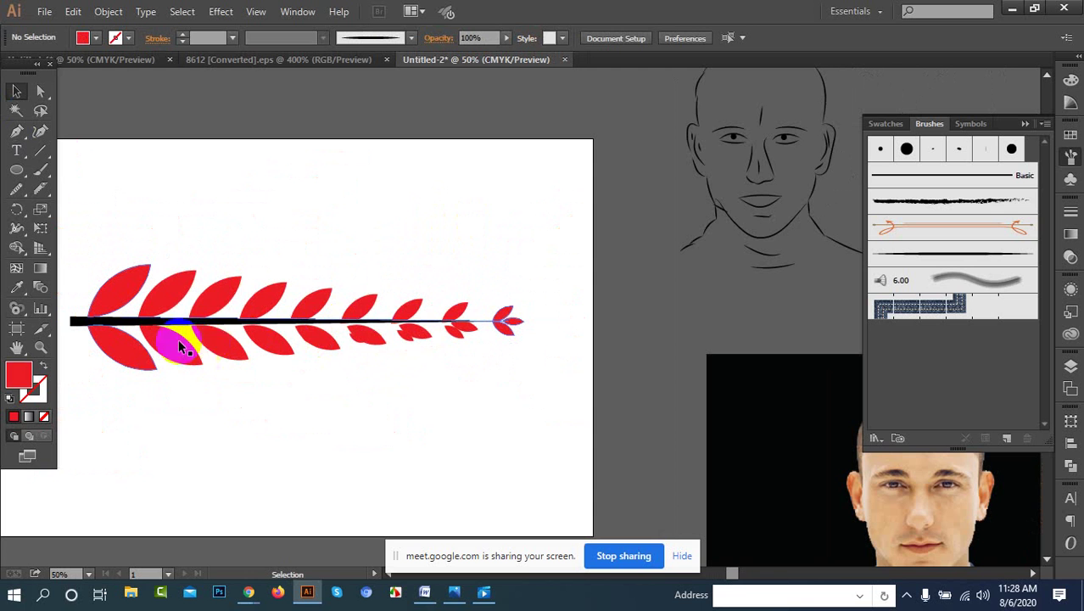
pyautogui.click(356, 311)
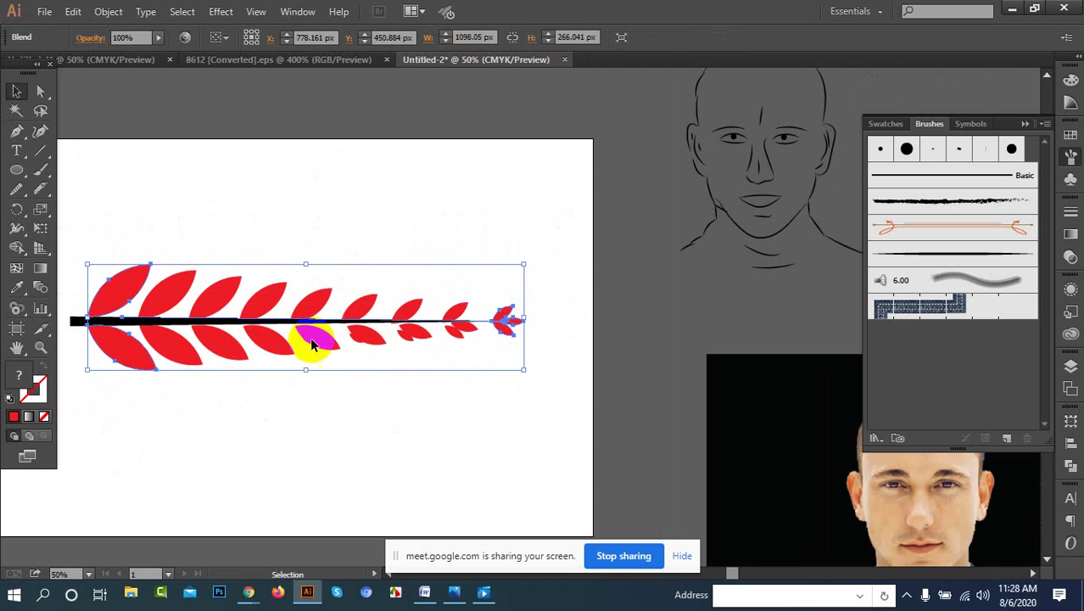
pyautogui.click(422, 378)
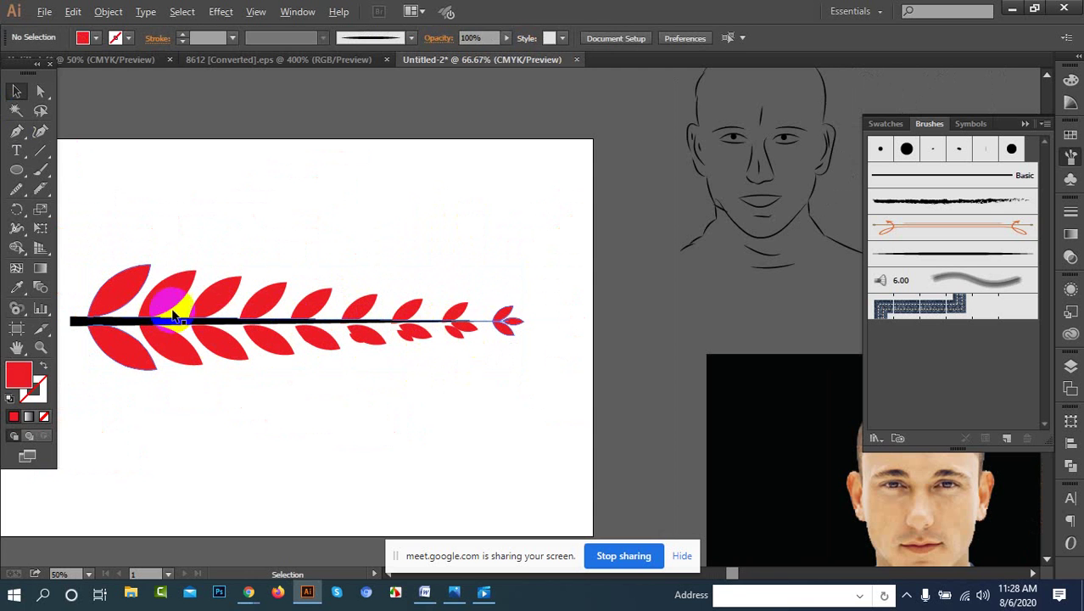
pyautogui.scroll(2, 169, 303)
pyautogui.scroll(1, 358, 355)
pyautogui.scroll(1, 687, 346)
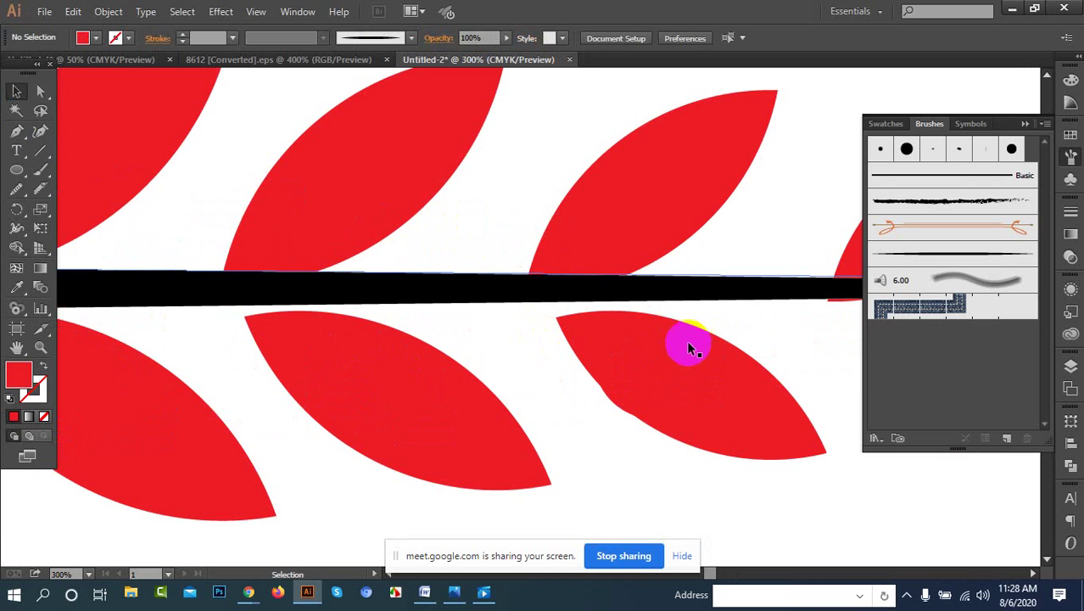
pyautogui.scroll(-2, 710, 367)
pyautogui.scroll(2, 667, 387)
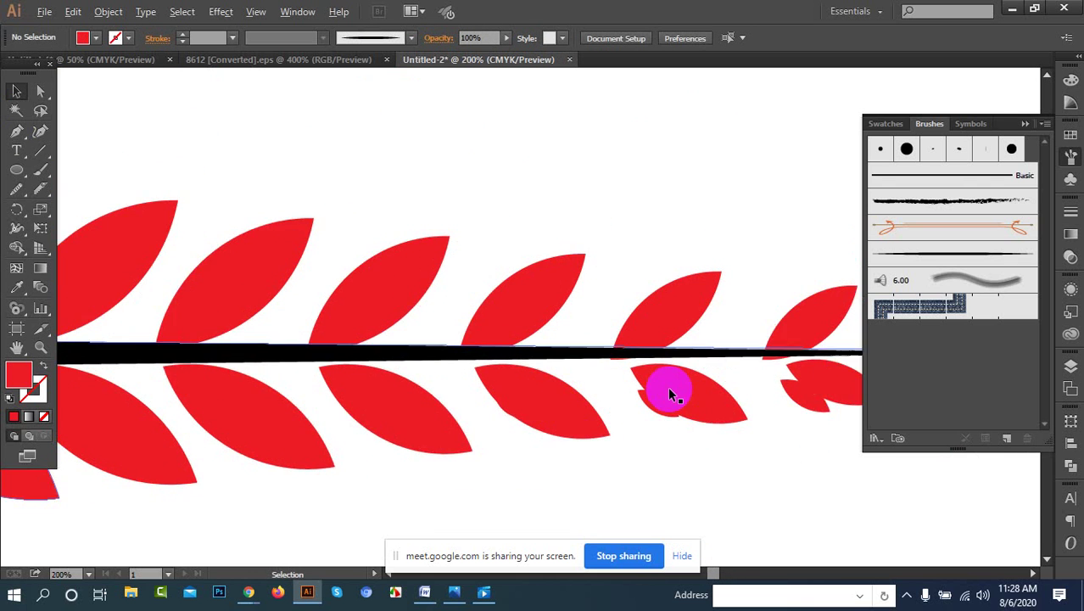
pyautogui.scroll(-3, 655, 405)
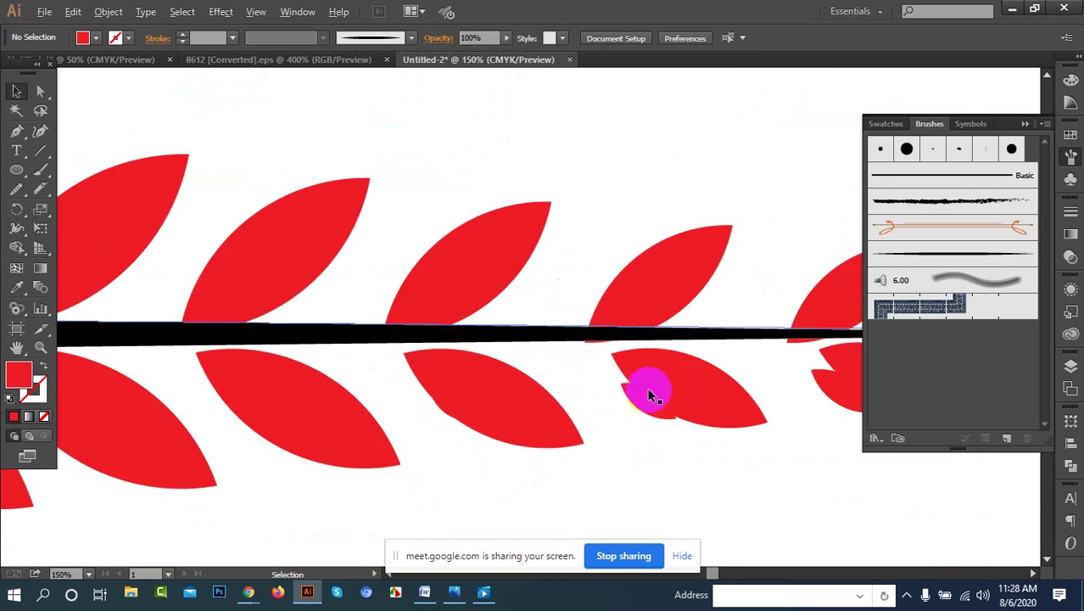
pyautogui.click(646, 314)
pyautogui.scroll(-2, 644, 321)
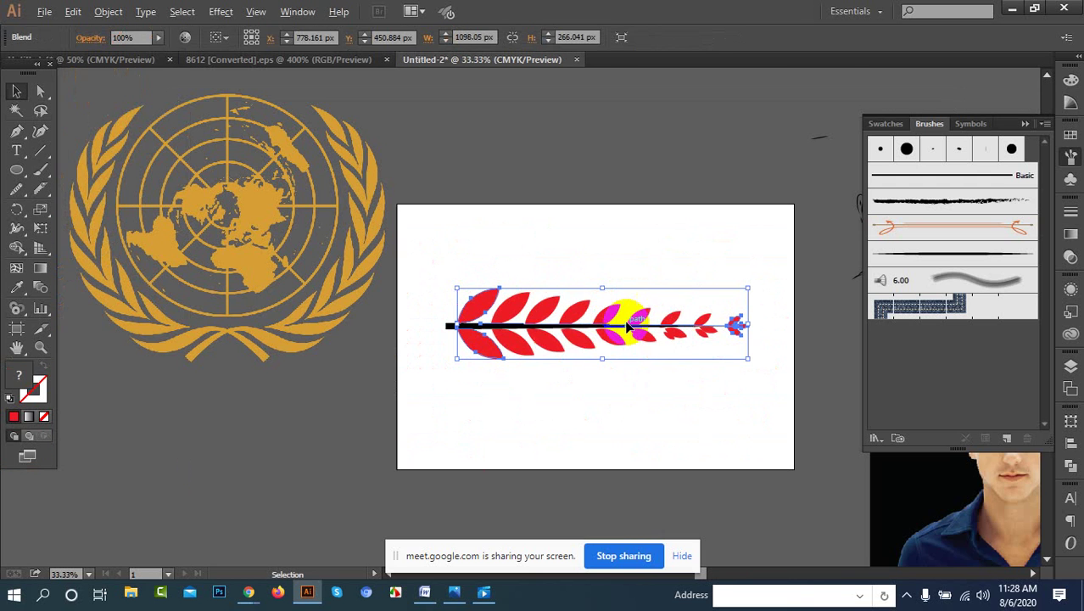
pyautogui.click(757, 370)
pyautogui.scroll(2, 757, 332)
pyautogui.scroll(2, 757, 333)
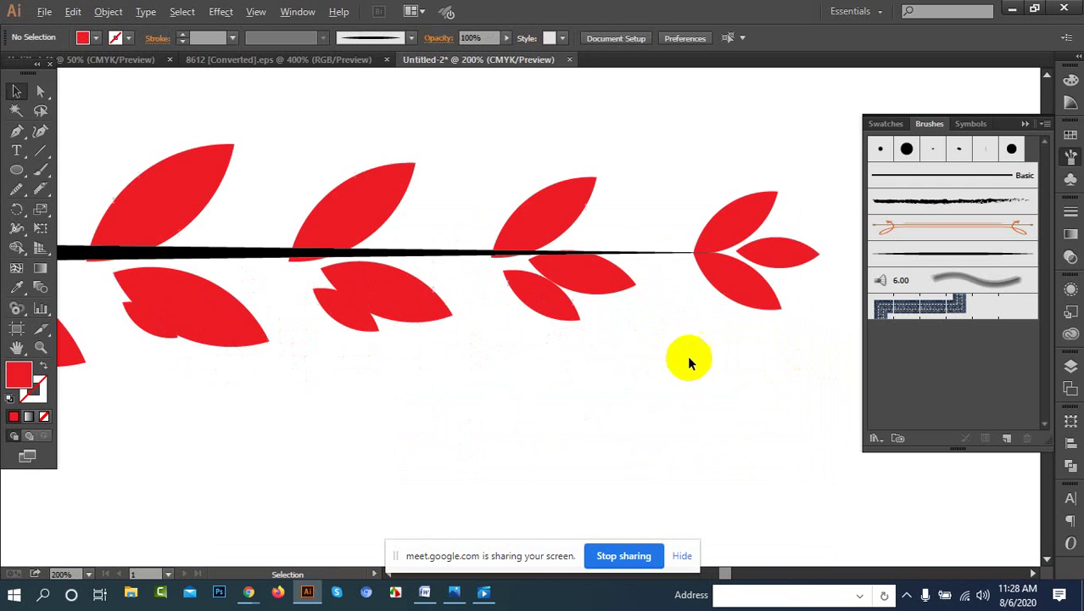
pyautogui.scroll(-2, 533, 288)
pyautogui.scroll(1, 534, 272)
pyautogui.click(537, 251)
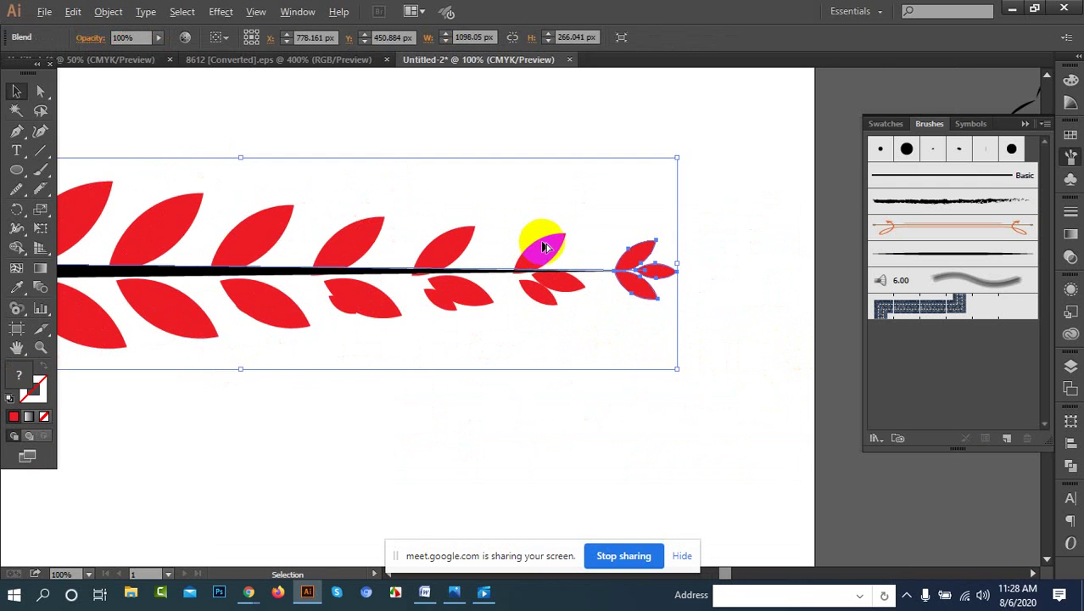
# Step: Compare the whole blended branch with the emblem's laurel and check the extent of the blend and stem together
pyautogui.scroll(-3, 537, 245)
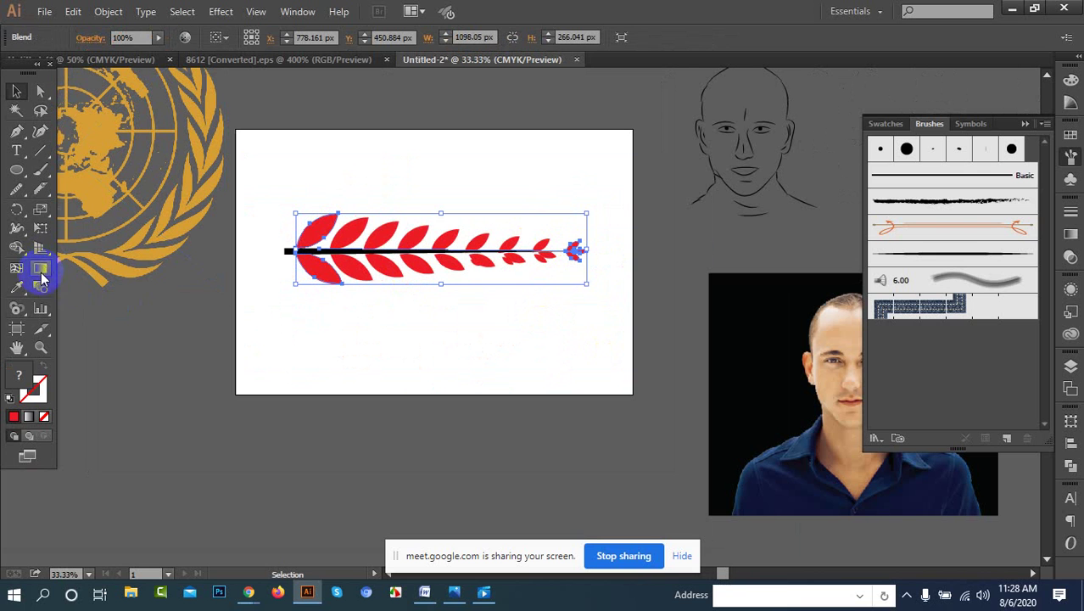
pyautogui.click(123, 290)
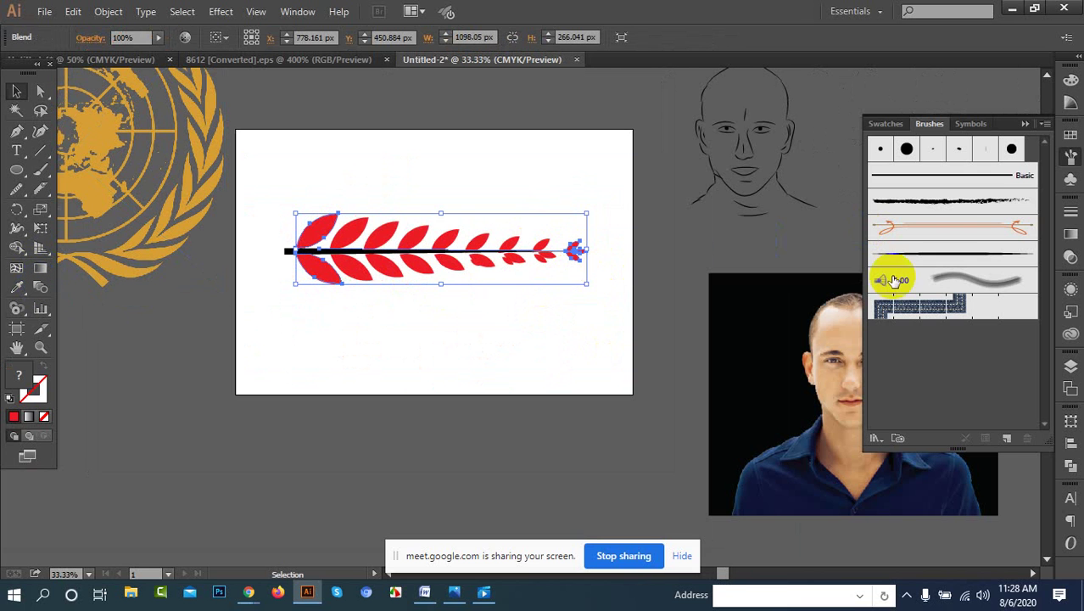
pyautogui.click(386, 234)
pyautogui.moveTo(500, 300); pyautogui.dragTo(502, 302)
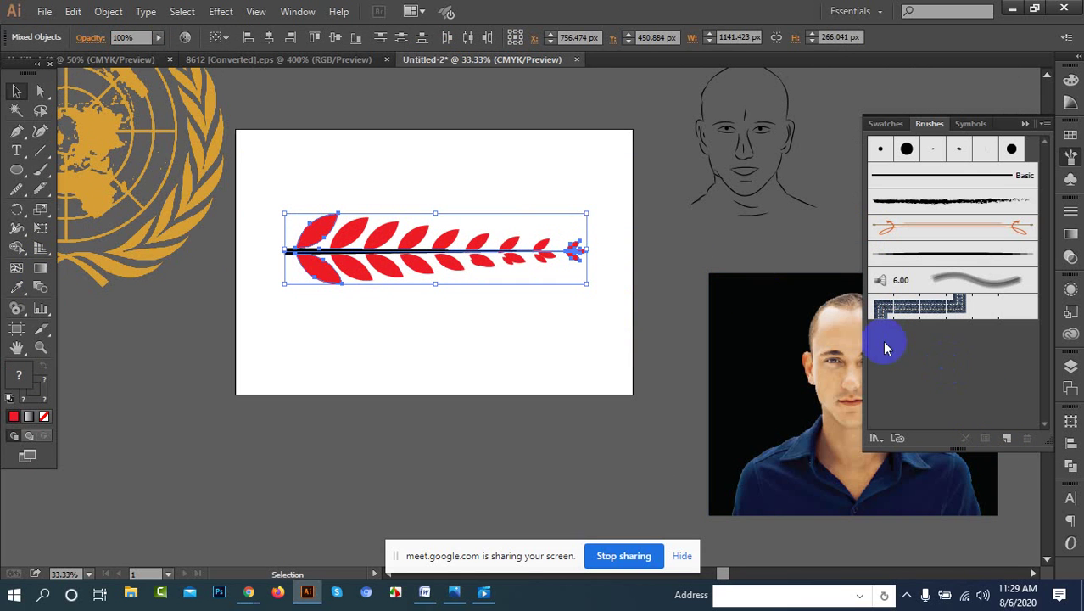
pyautogui.click(500, 353)
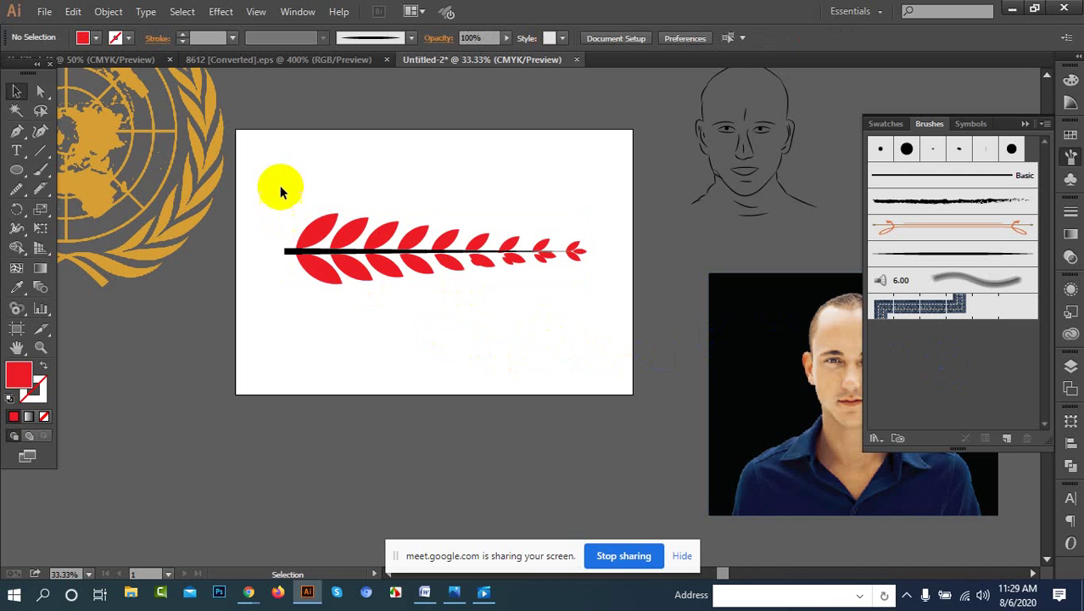
pyautogui.moveTo(282, 187); pyautogui.dragTo(557, 310)
pyautogui.click(547, 310)
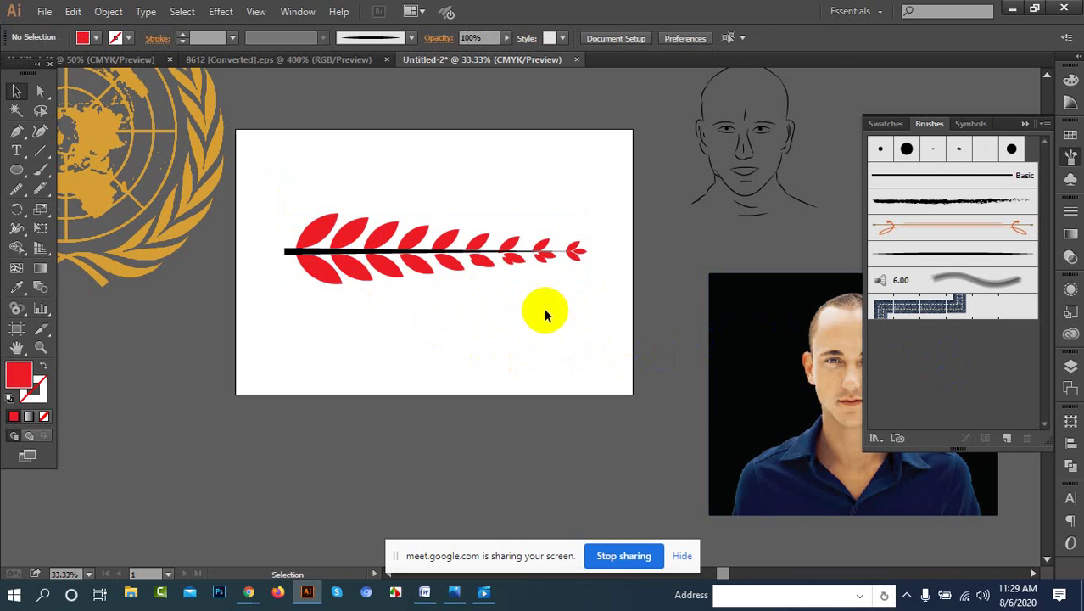
# Step: Examine the blended lower leaves near the stem's tip up close and compare them with the full branch
pyautogui.hotkey('ctrl', '+')
pyautogui.scroll(2, 510, 245)
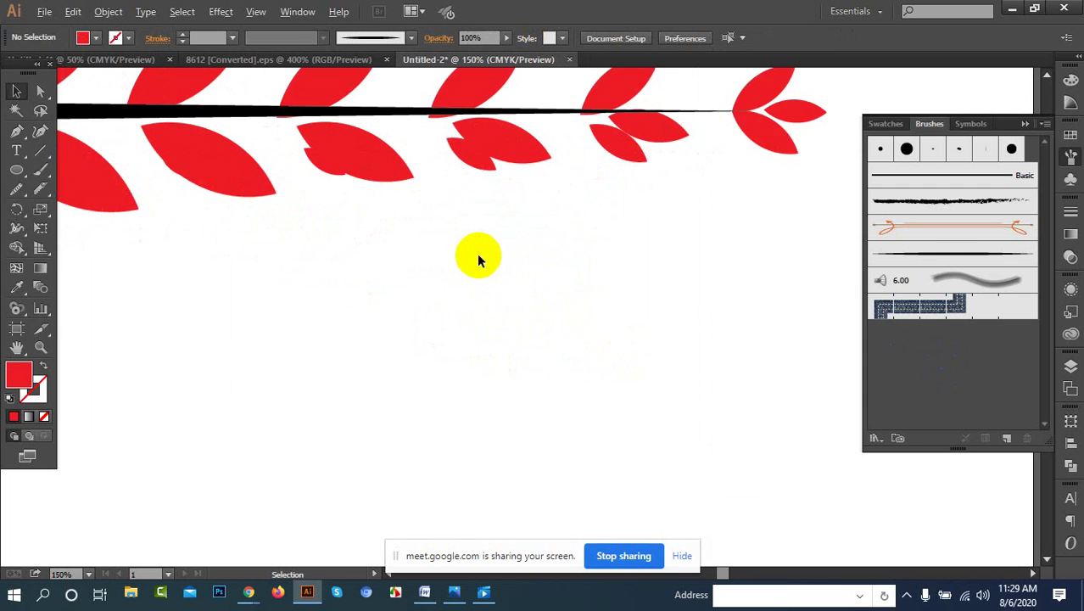
pyautogui.scroll(-1, 477, 253)
pyautogui.moveTo(500, 237); pyautogui.dragTo(532, 323)
pyautogui.click(435, 273)
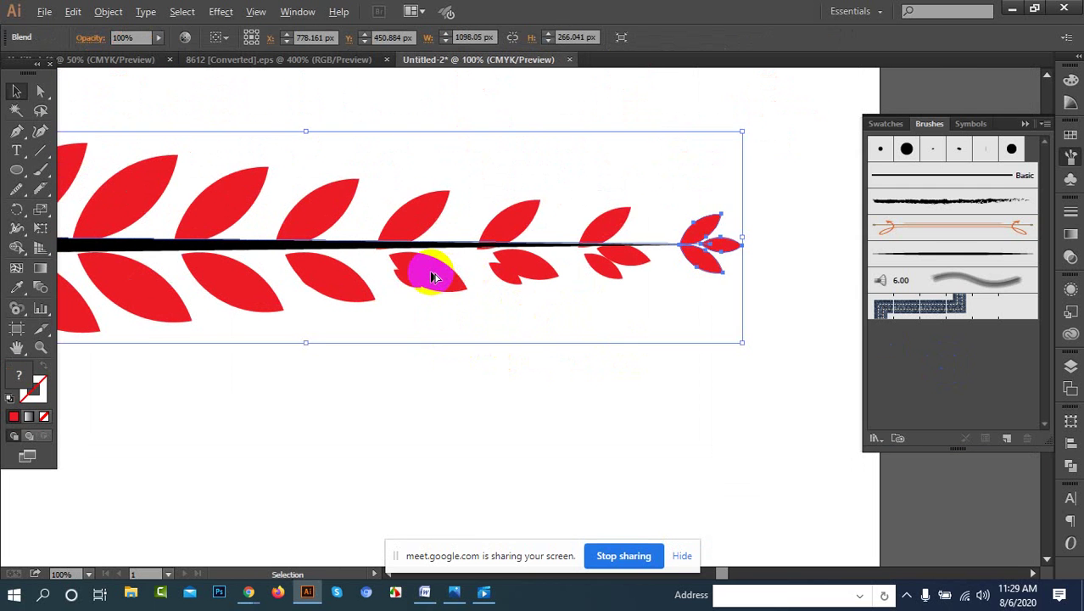
pyautogui.scroll(-1, 435, 274)
pyautogui.scroll(-3, 352, 375)
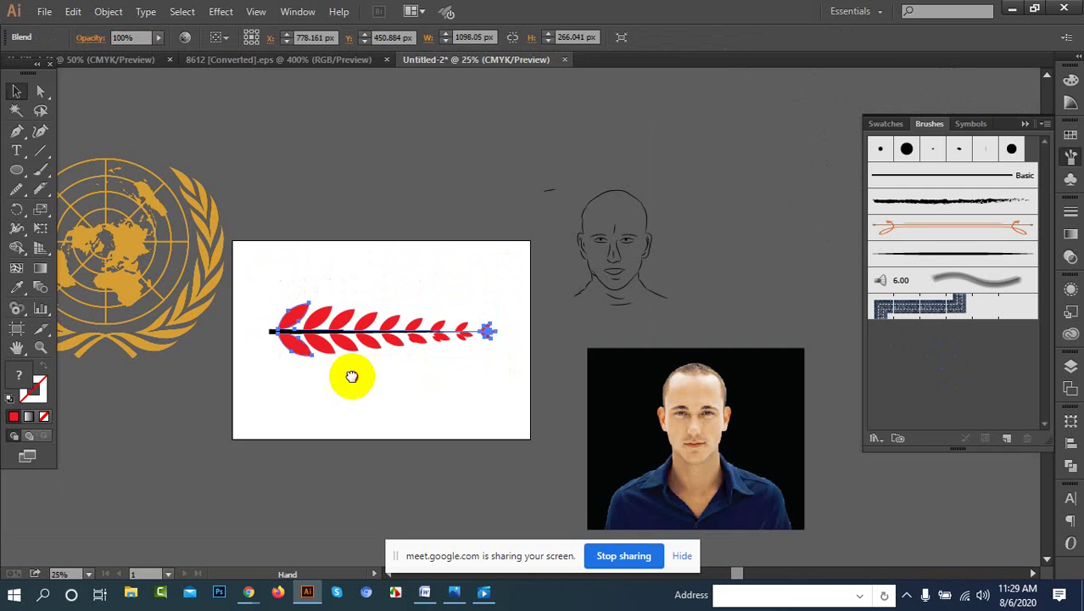
pyautogui.scroll(2, 395, 341)
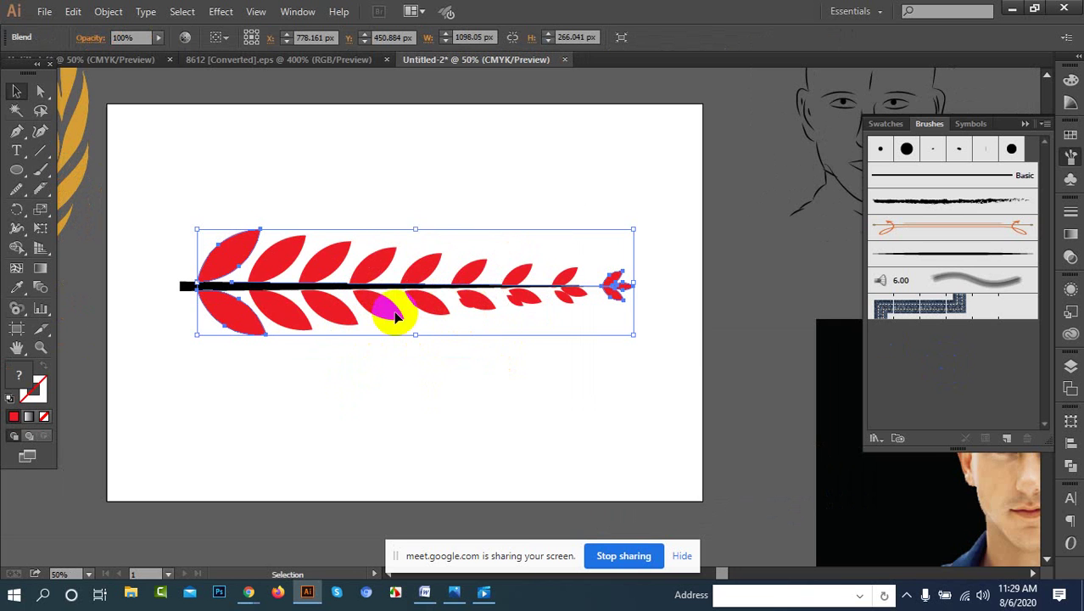
# Step: Release the leaf blend so only the base pair, the stem and the tip leaf group remain
pyautogui.hotkey('ctrl', 'alt', 'shift', 'b')
pyautogui.press('v')
pyautogui.click(423, 368)
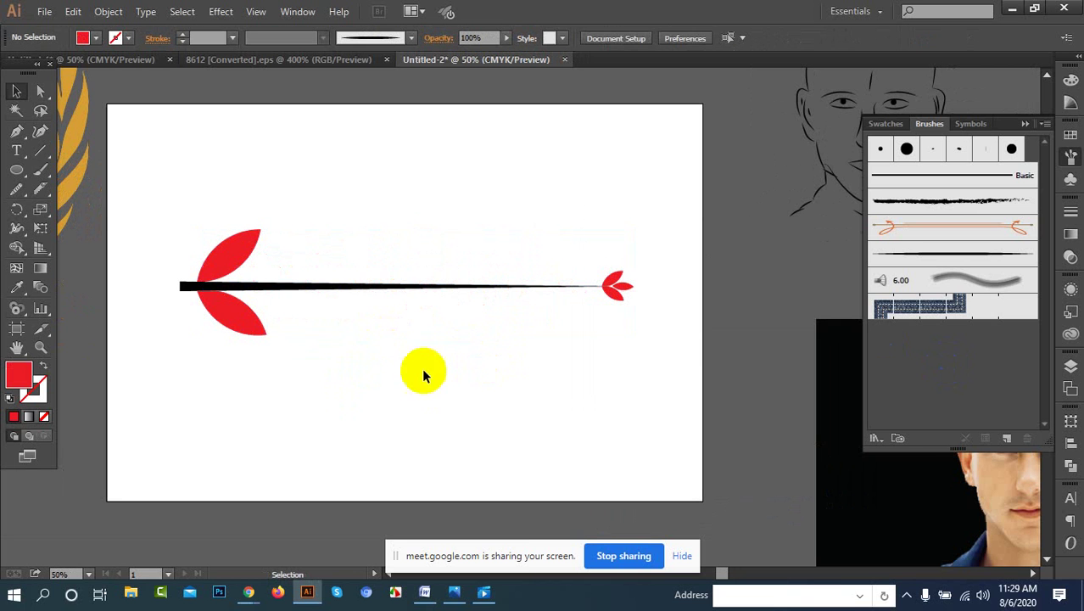
# Step: Duplicate the base leaf pair along the stem beside the original and scale the copy down slightly
pyautogui.click(262, 329)
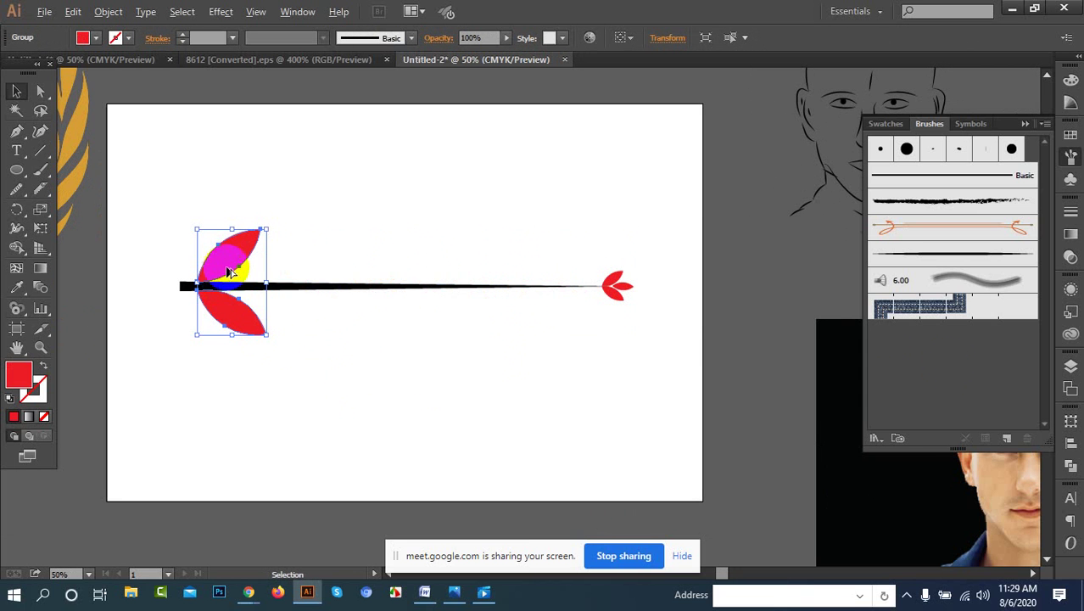
pyautogui.moveTo(224, 266); pyautogui.dragTo(294, 268)
pyautogui.click(347, 387)
pyautogui.click(286, 270)
pyautogui.moveTo(338, 337); pyautogui.dragTo(322, 329)
pyautogui.click(346, 358)
# Step: Try shrinking the copied leaf pair further, and undo its scaling back to full size
pyautogui.click(296, 247)
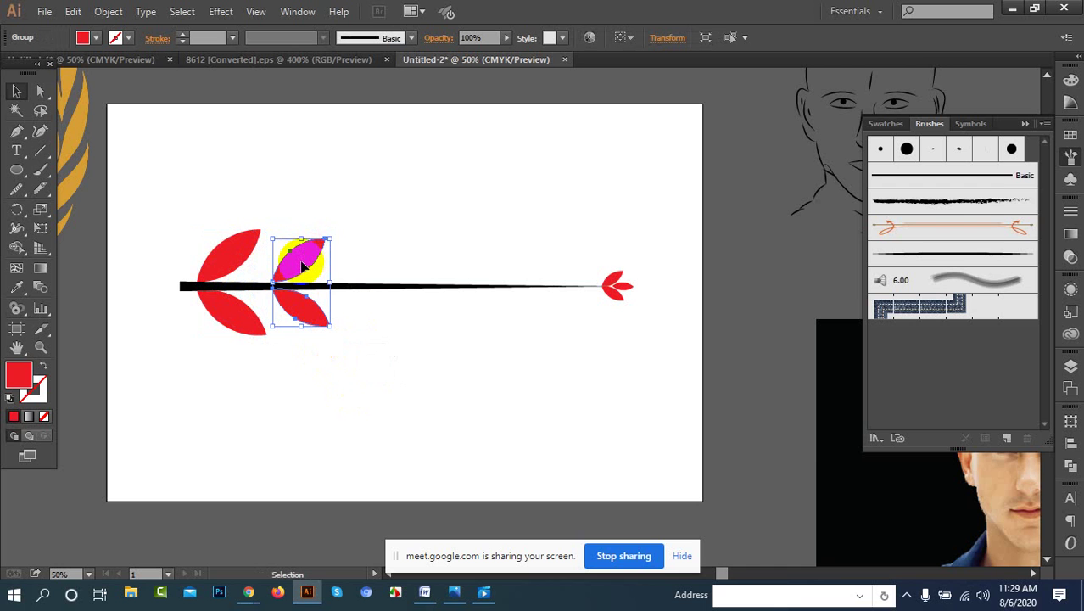
pyautogui.press('a')
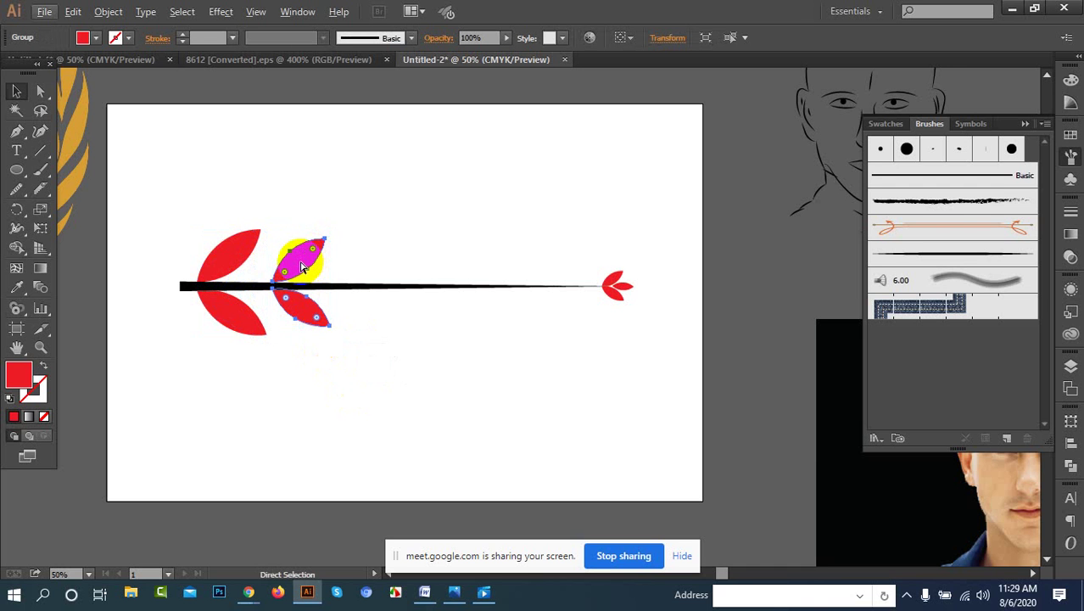
pyautogui.press('v')
pyautogui.press('a')
pyautogui.press('v')
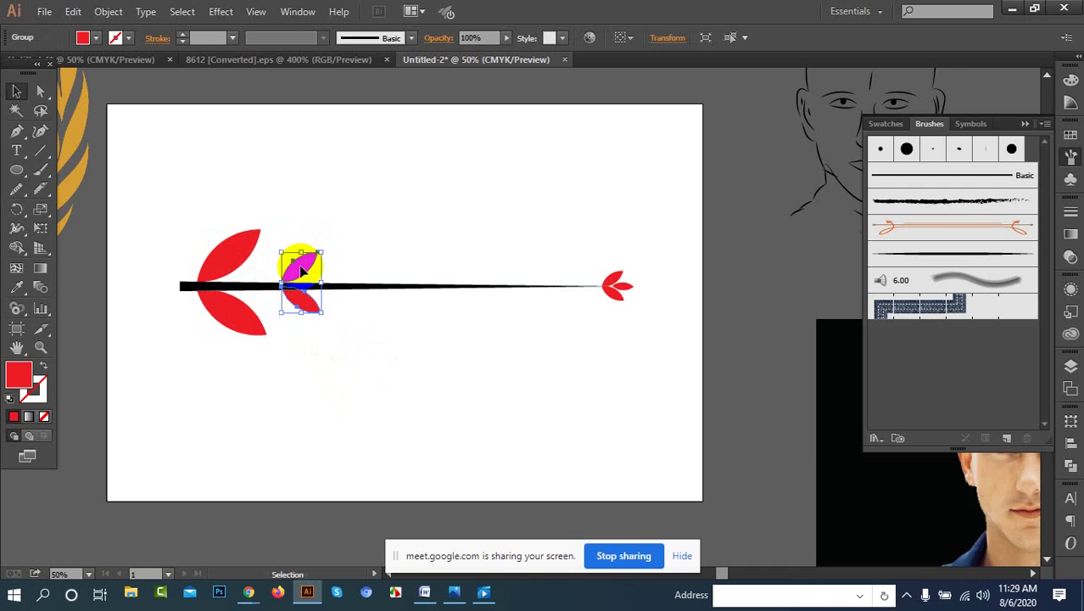
pyautogui.hotkey('ctrl', 'z')
pyautogui.hotkey('ctrl', 'z')
pyautogui.hotkey('ctrl', 'z')
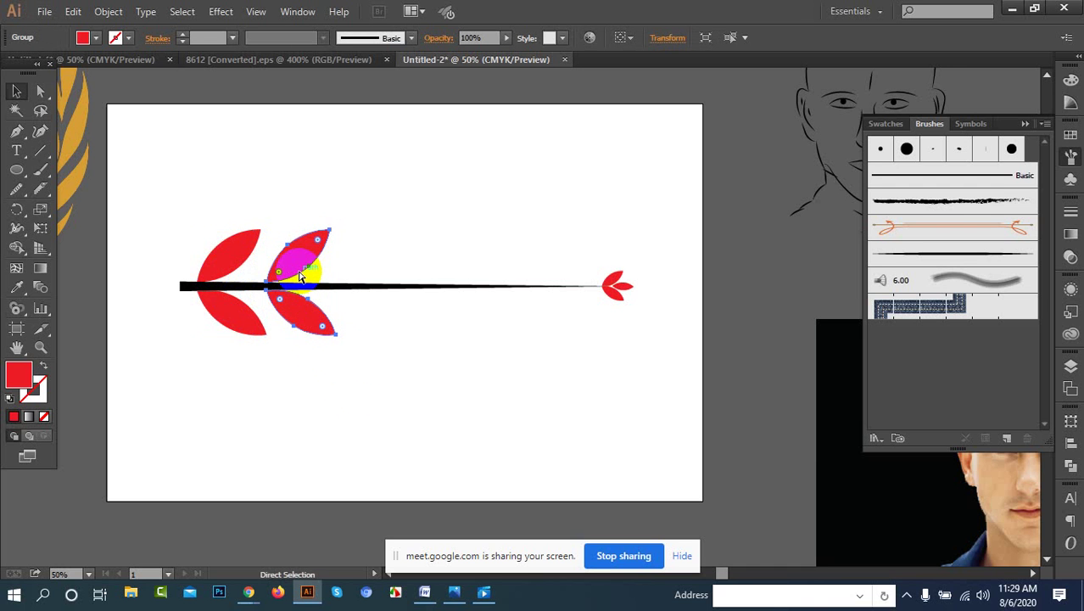
pyautogui.press('a')
pyautogui.press('v')
pyautogui.click(332, 359)
# Step: Scale the second leaf pair down slightly about its centre, keeping it on the stem
pyautogui.click(314, 331)
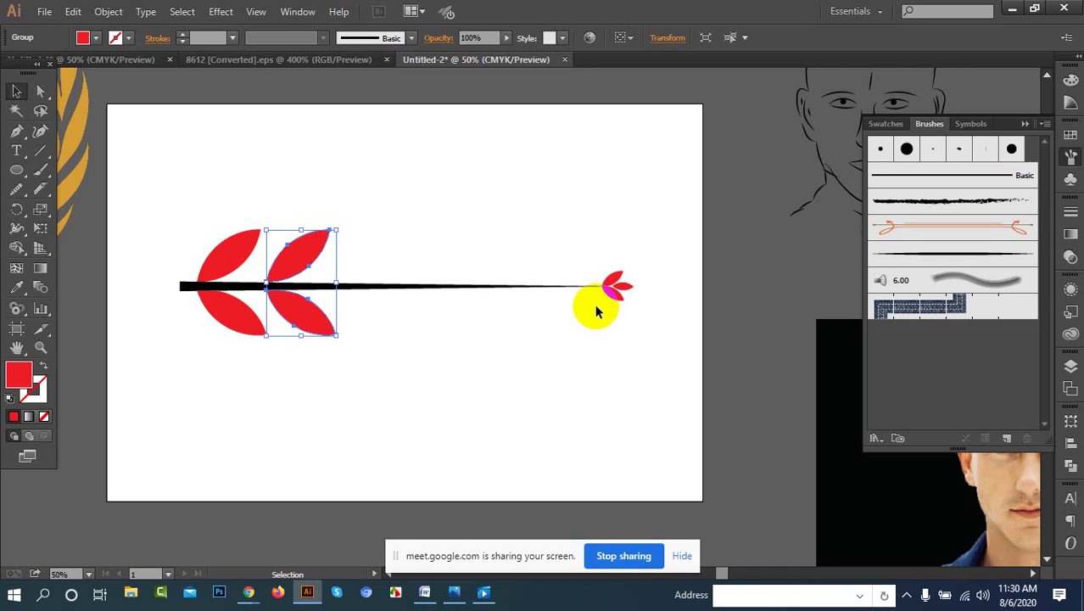
pyautogui.click(466, 415)
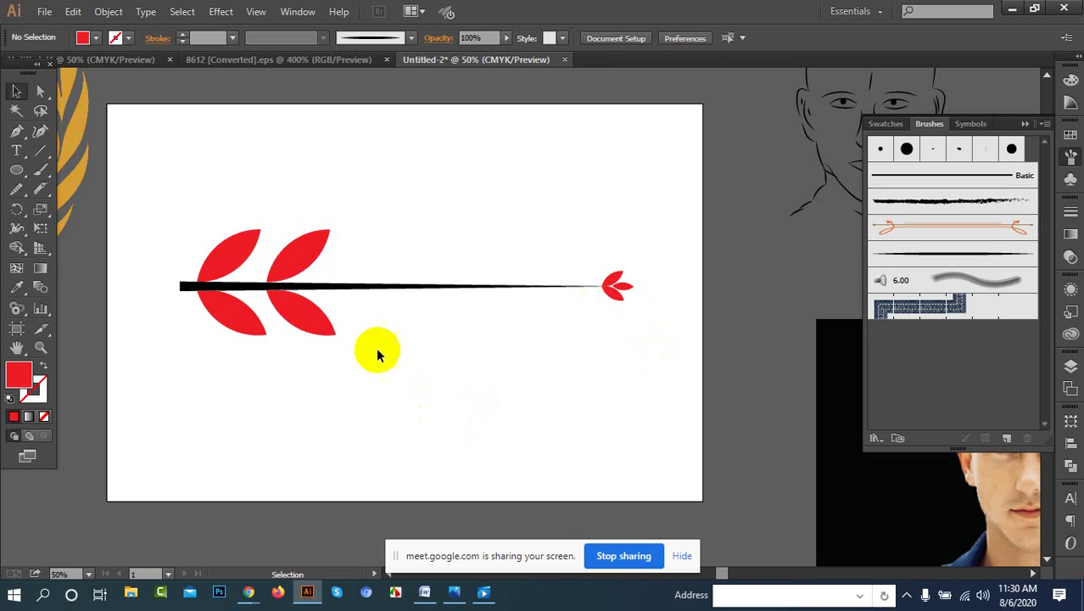
pyautogui.click(316, 256)
pyautogui.keyDown('alt'); pyautogui.scroll(3, 319, 263); pyautogui.keyUp('alt')
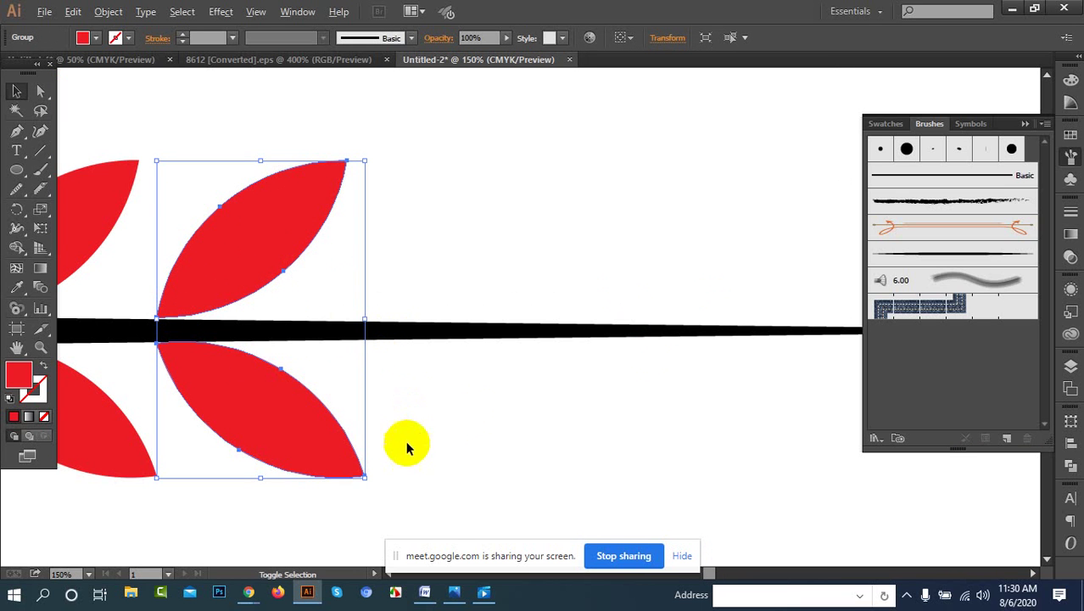
pyautogui.moveTo(357, 482); pyautogui.dragTo(356, 465)
pyautogui.click(496, 455)
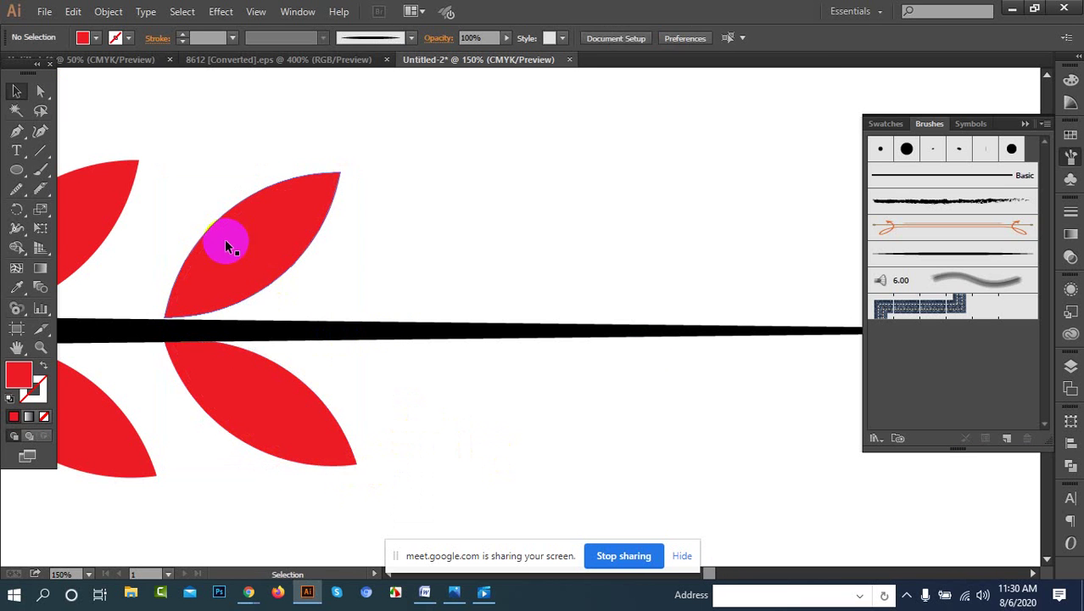
pyautogui.click(237, 253)
pyautogui.click(241, 260)
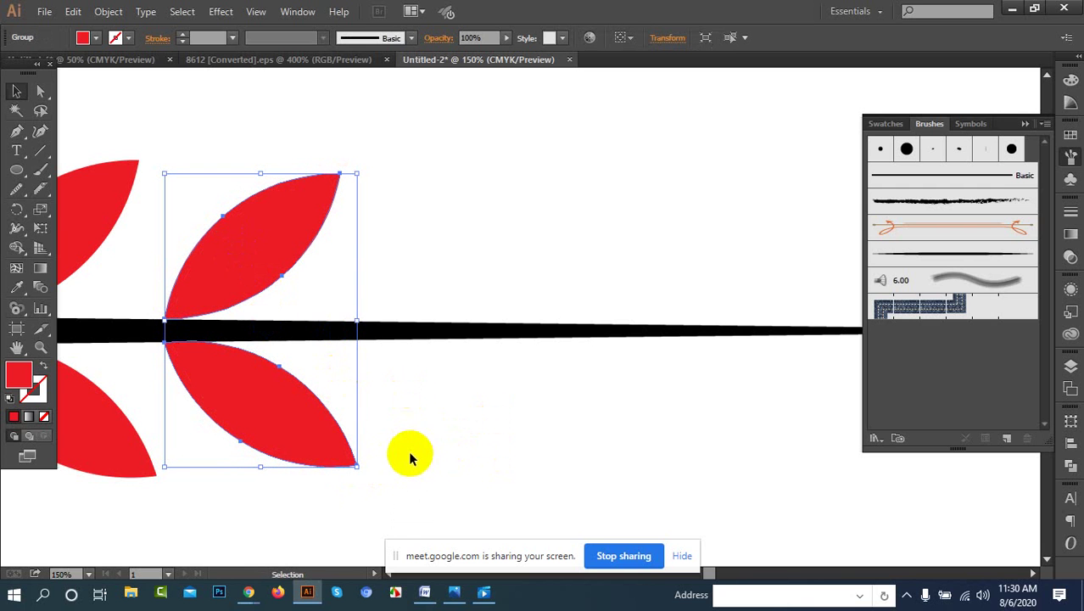
pyautogui.click(356, 463)
pyautogui.moveTo(357, 463); pyautogui.dragTo(355, 460)
pyautogui.click(458, 417)
# Step: Duplicate the second leaf pair farther along the stem and scale this third pair down slightly
pyautogui.scroll(-1, 458, 418)
pyautogui.moveTo(304, 425); pyautogui.dragTo(436, 424)
pyautogui.click(622, 455)
pyautogui.click(505, 431)
pyautogui.moveTo(514, 445)
pyautogui.mouseDown()
pyautogui.moveTo(501, 433)
pyautogui.moveTo(511, 437)
pyautogui.mouseUp()
pyautogui.click(595, 452)
# Step: Scale the third leaf pair down about its centre to roughly 131 by 199 px
pyautogui.scroll(-3, 576, 409)
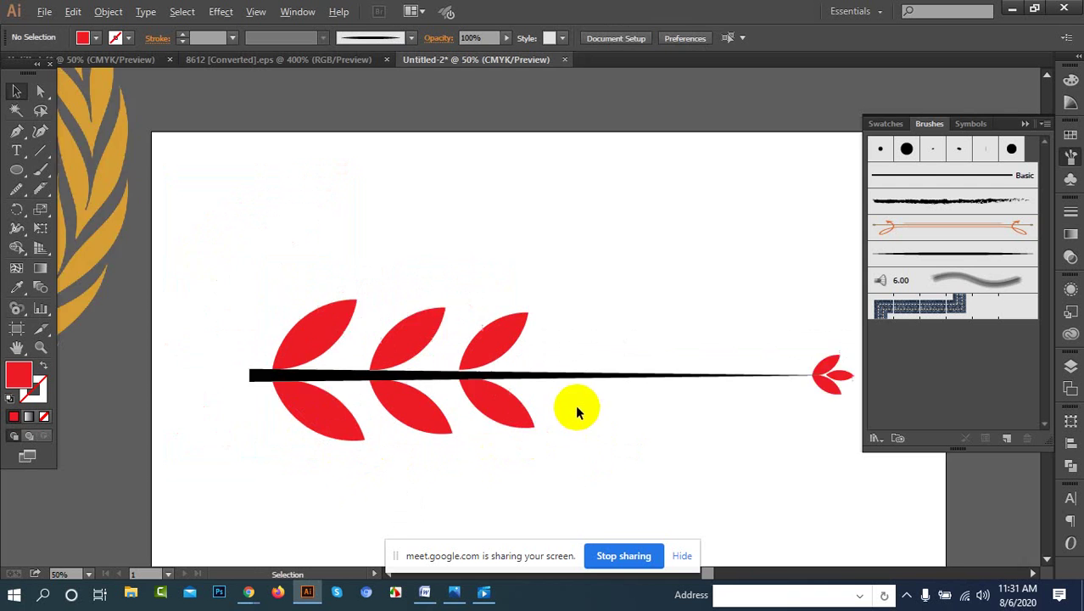
pyautogui.scroll(2, 379, 394)
pyautogui.scroll(1, 379, 395)
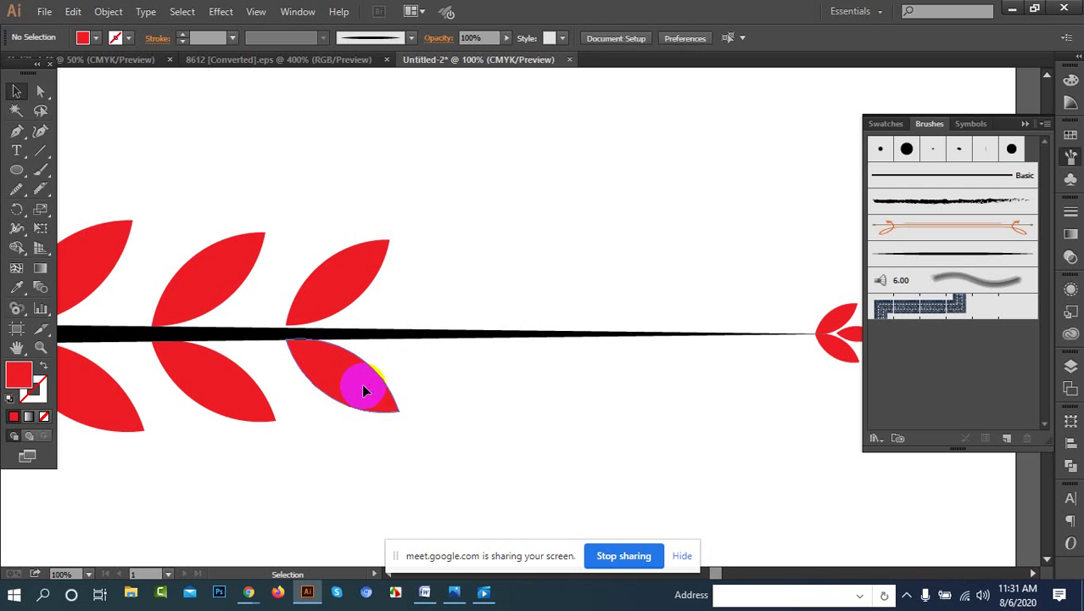
pyautogui.click(363, 387)
pyautogui.moveTo(406, 419); pyautogui.dragTo(387, 411)
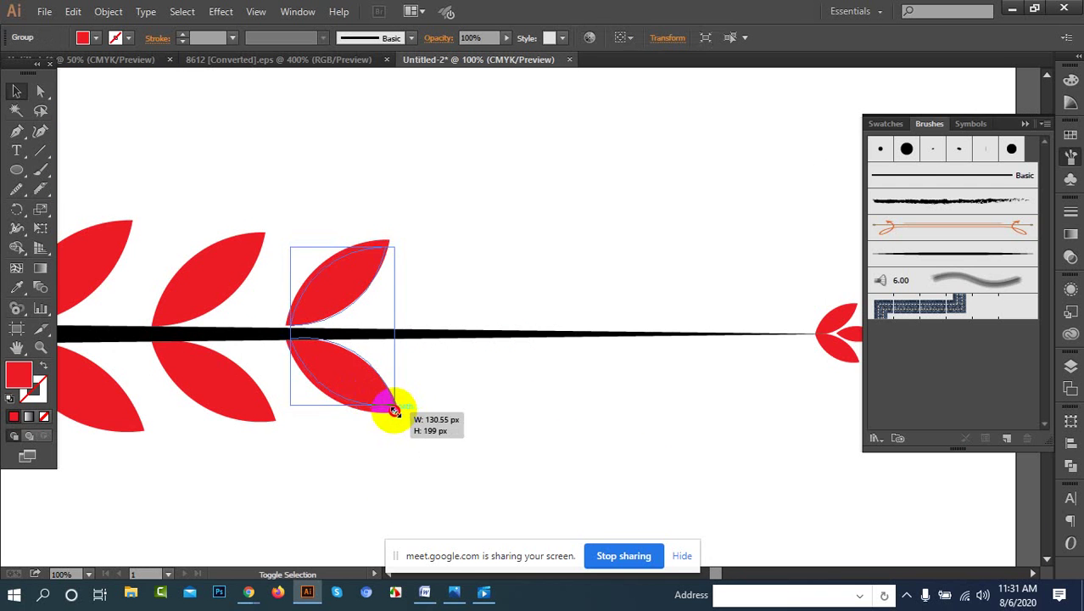
pyautogui.click(486, 431)
pyautogui.click(382, 386)
# Step: Delete the second and third leaf pairs, leaving only the base pair and tip leaves on the stem
pyautogui.scroll(-2, 500, 425)
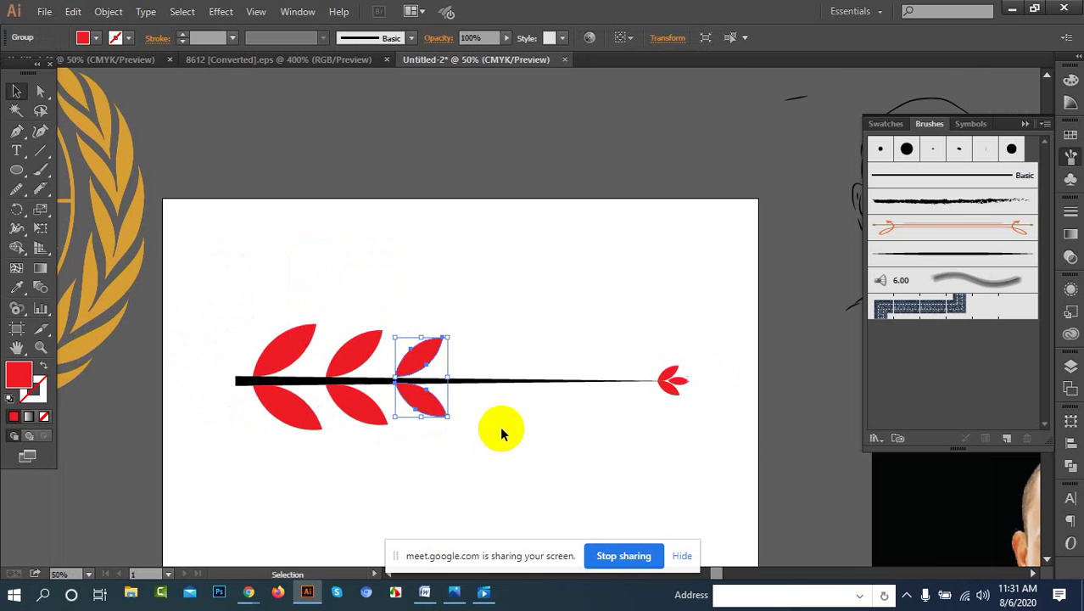
pyautogui.click(375, 359)
pyautogui.click(365, 355)
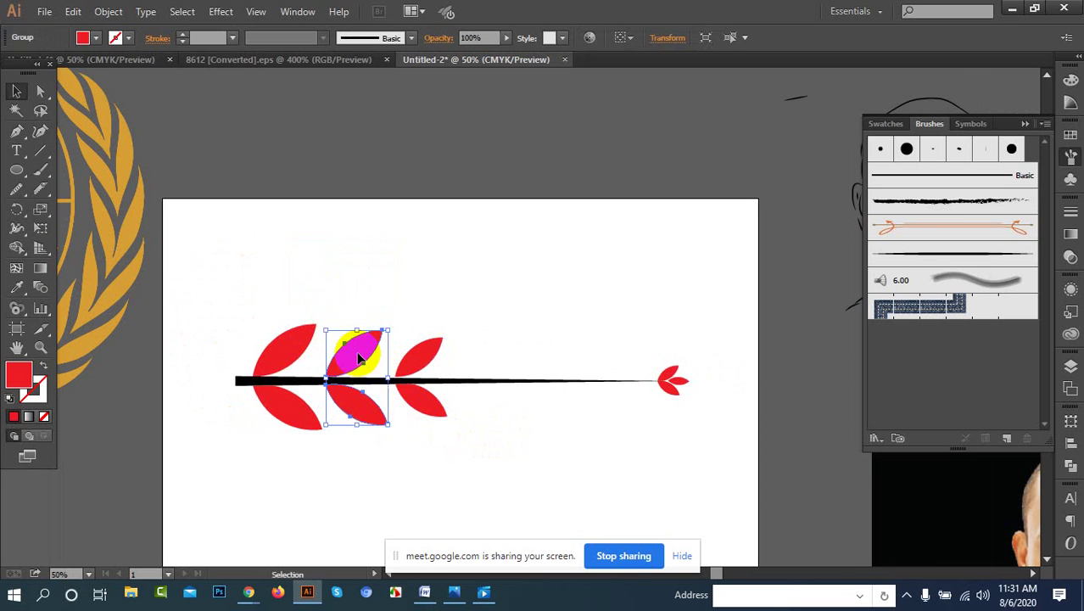
pyautogui.press('Delete')
pyautogui.click(409, 358)
pyautogui.press('Delete')
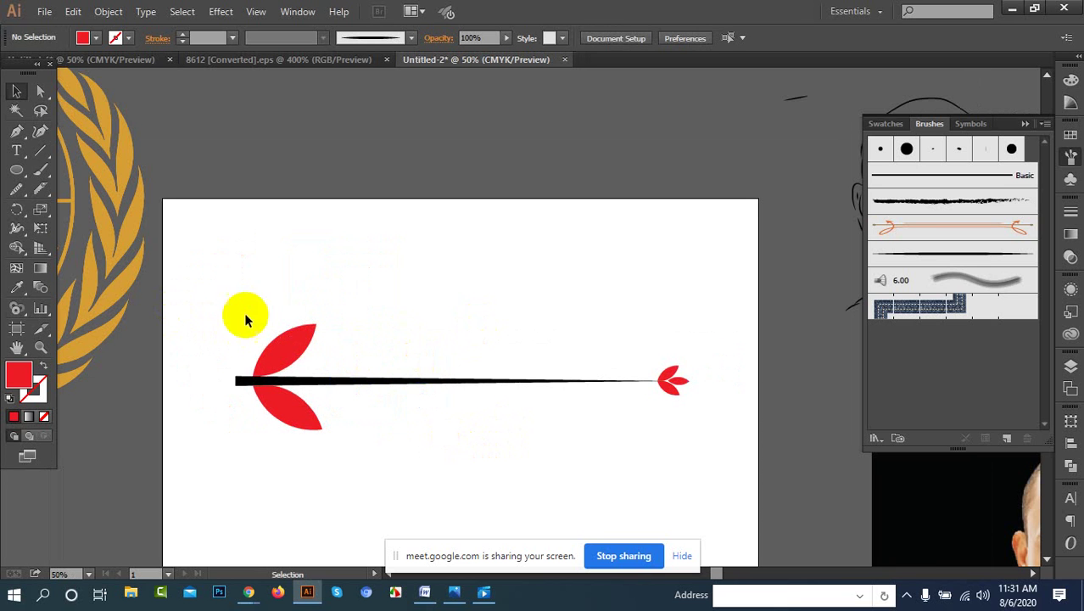
pyautogui.click(284, 343)
pyautogui.keyDown('shift'); pyautogui.click(670, 374); pyautogui.keyUp('shift')
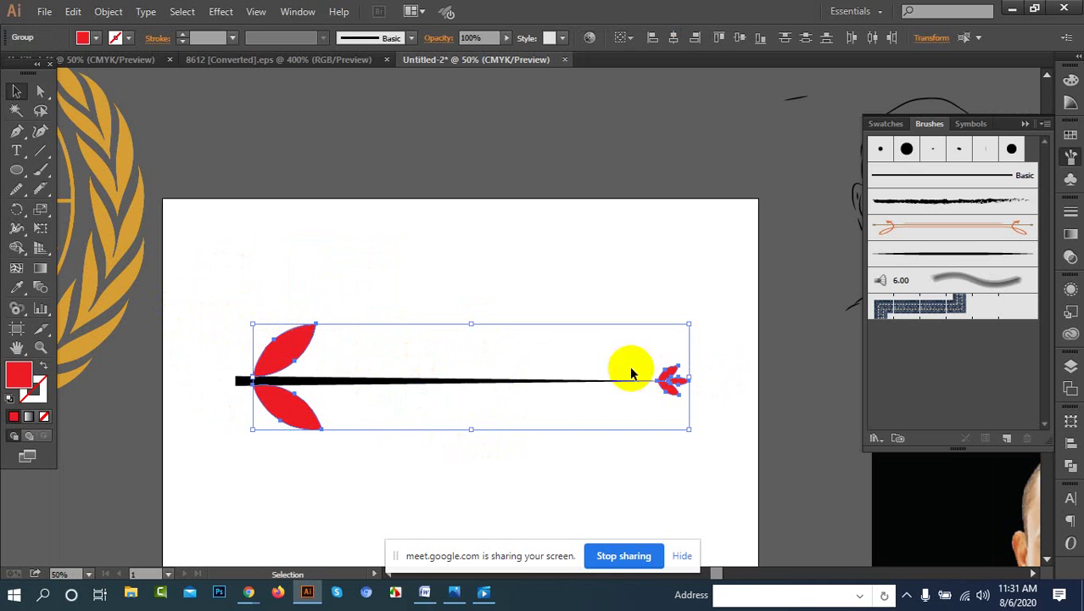
pyautogui.click(402, 305)
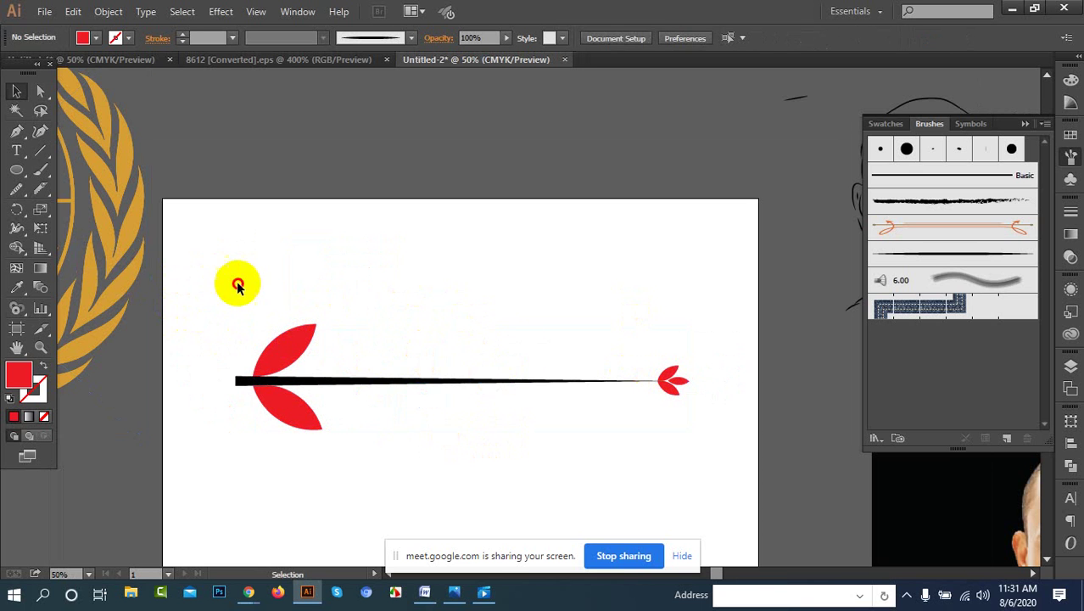
pyautogui.moveTo(235, 284); pyautogui.dragTo(573, 414)
# Step: Blend the base leaf pair into the tip leaves using Specified Steps spacing with 6 steps
pyautogui.click(307, 341)
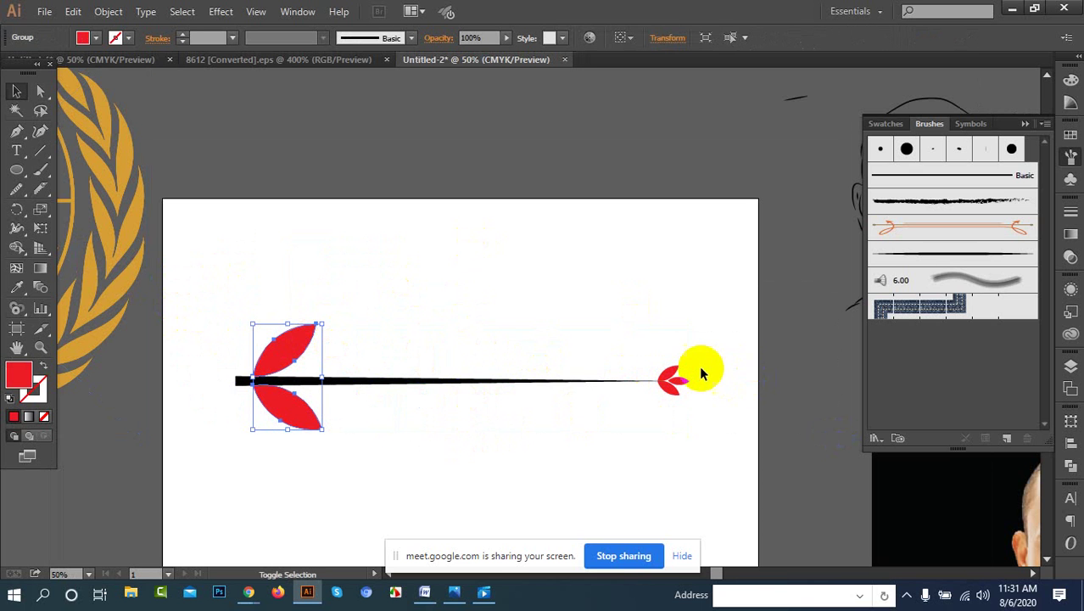
pyautogui.keyDown('shift'); pyautogui.click(670, 373); pyautogui.keyUp('shift')
pyautogui.click(40, 287)
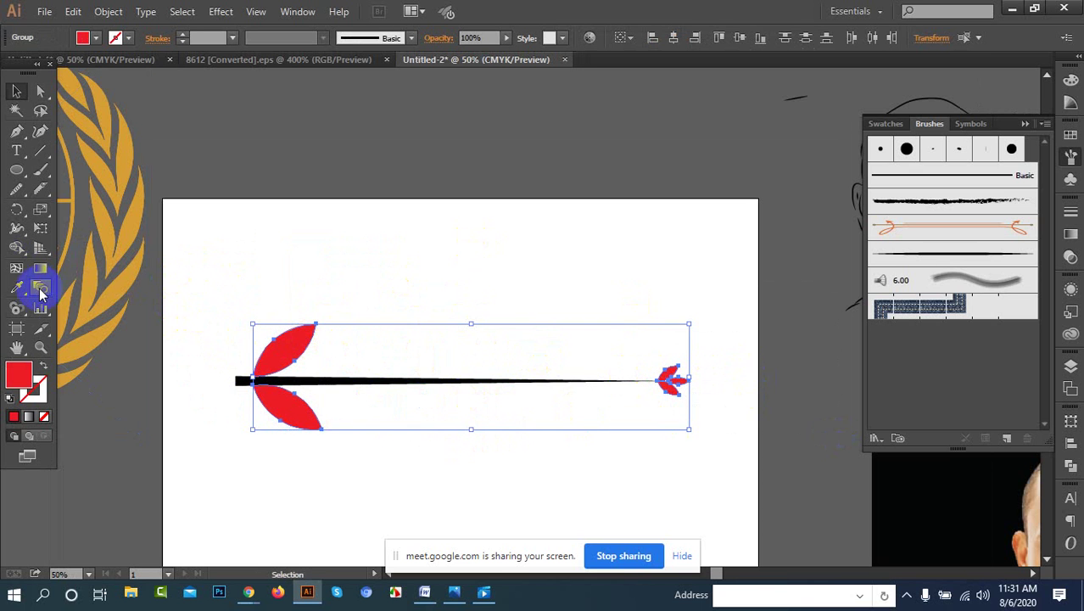
pyautogui.click(284, 352)
pyautogui.click(670, 370)
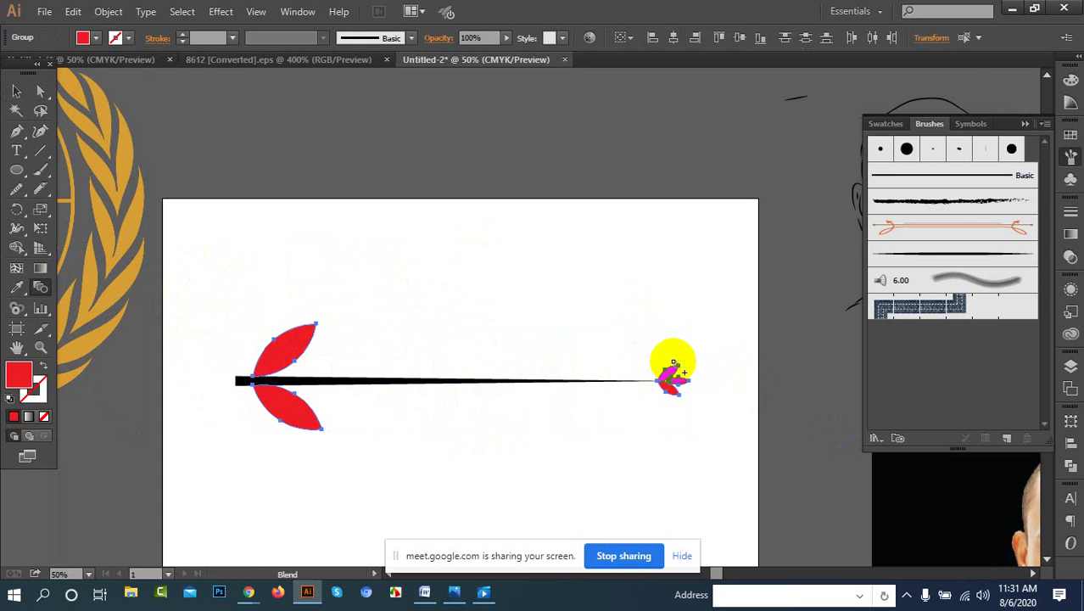
pyautogui.keyDown('alt'); pyautogui.click(671, 373); pyautogui.keyUp('alt')
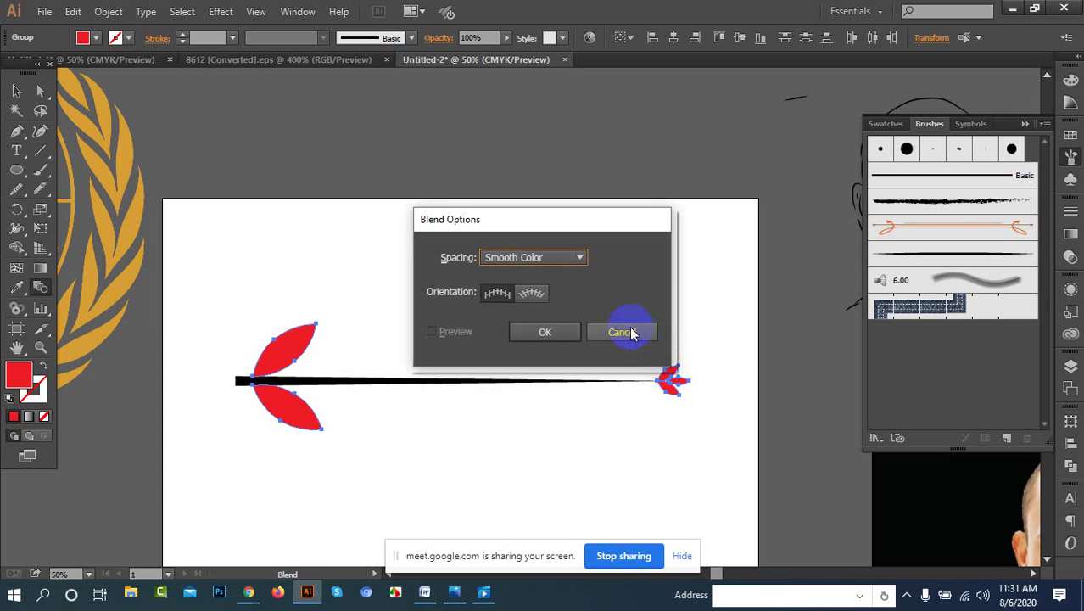
pyautogui.click(574, 259)
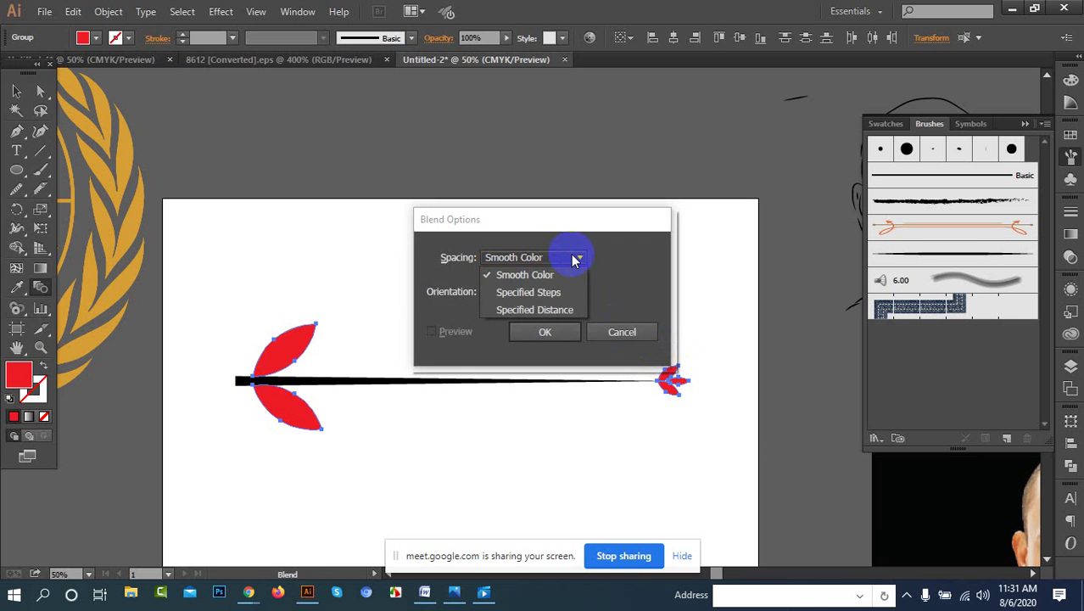
pyautogui.click(536, 293)
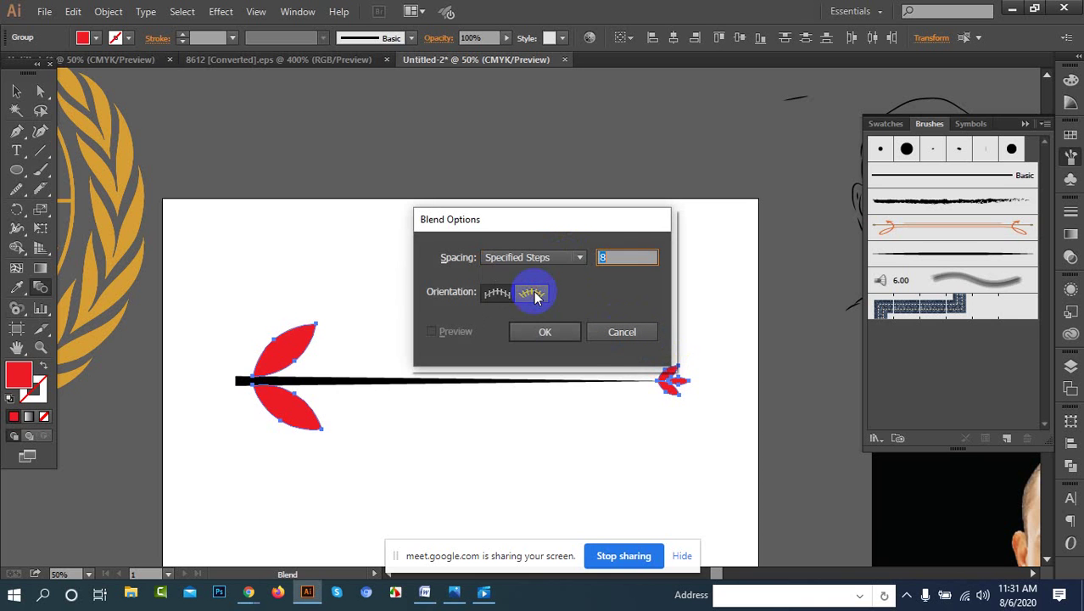
pyautogui.doubleClick(621, 255)
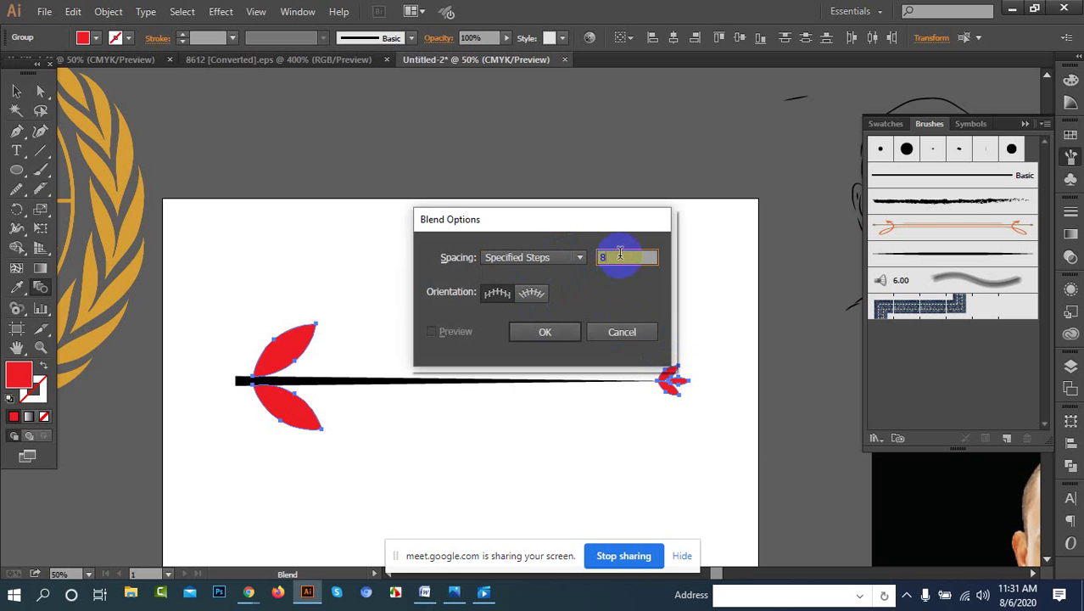
pyautogui.write('6')
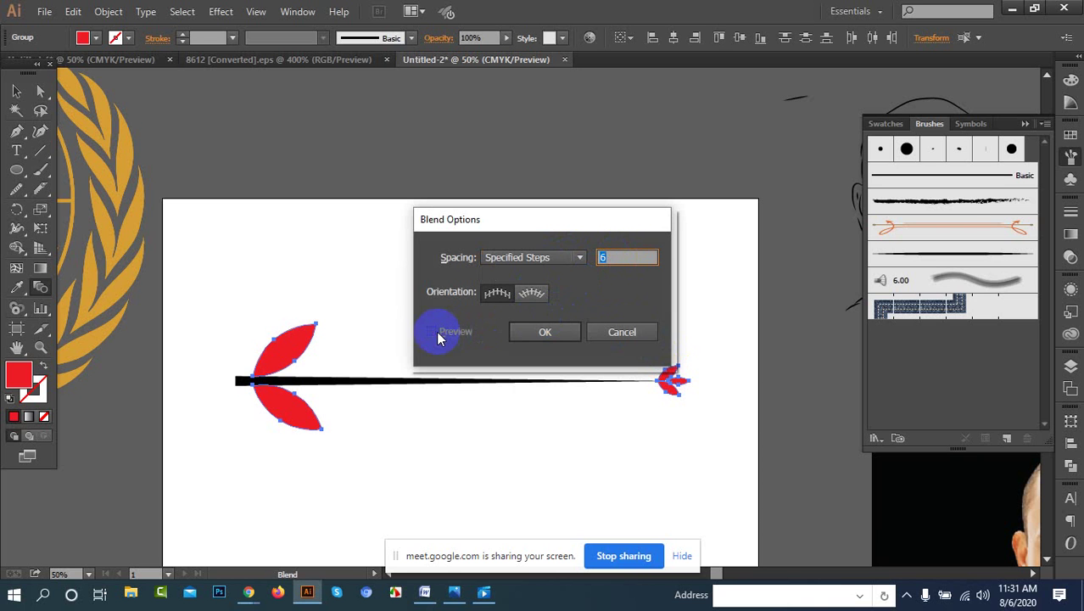
pyautogui.click(544, 331)
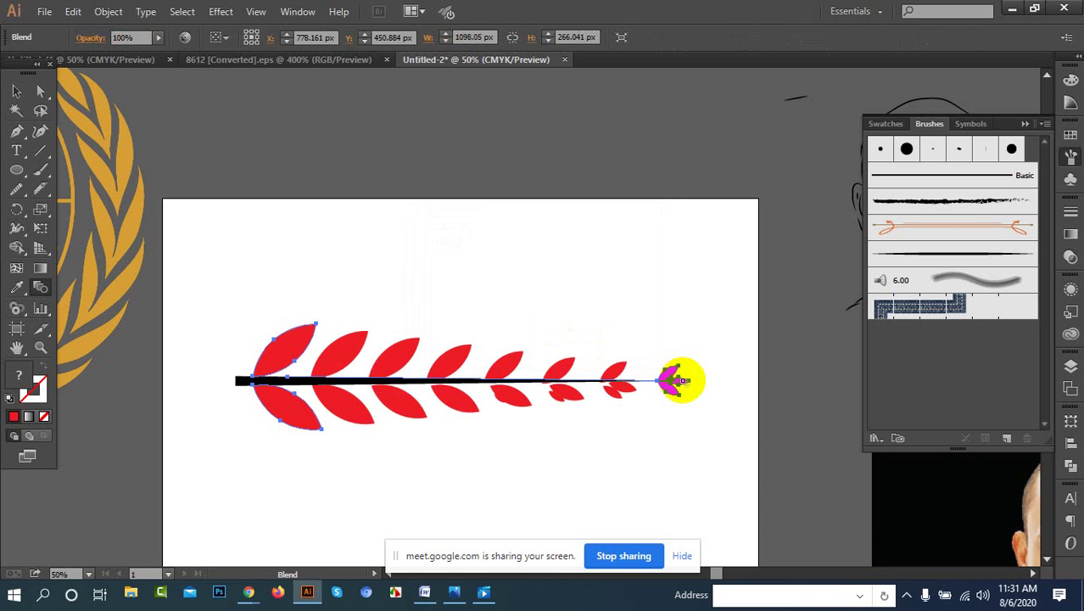
# Step: Examine the shape of the blended leaves near the tip, and undo the leaf blend
pyautogui.click(16, 92)
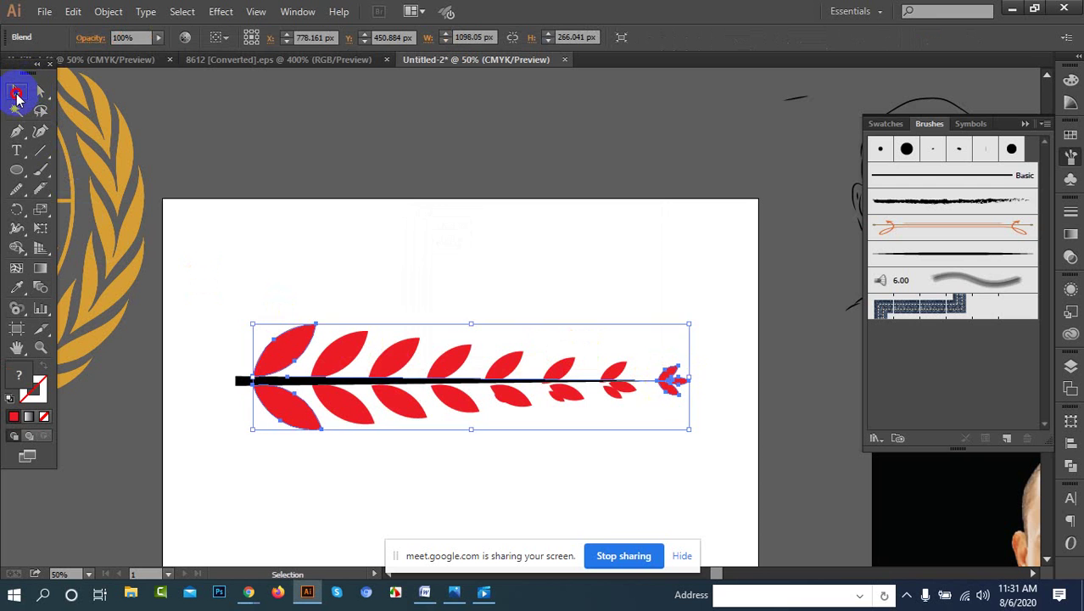
pyautogui.click(593, 291)
pyautogui.scroll(3, 560, 421)
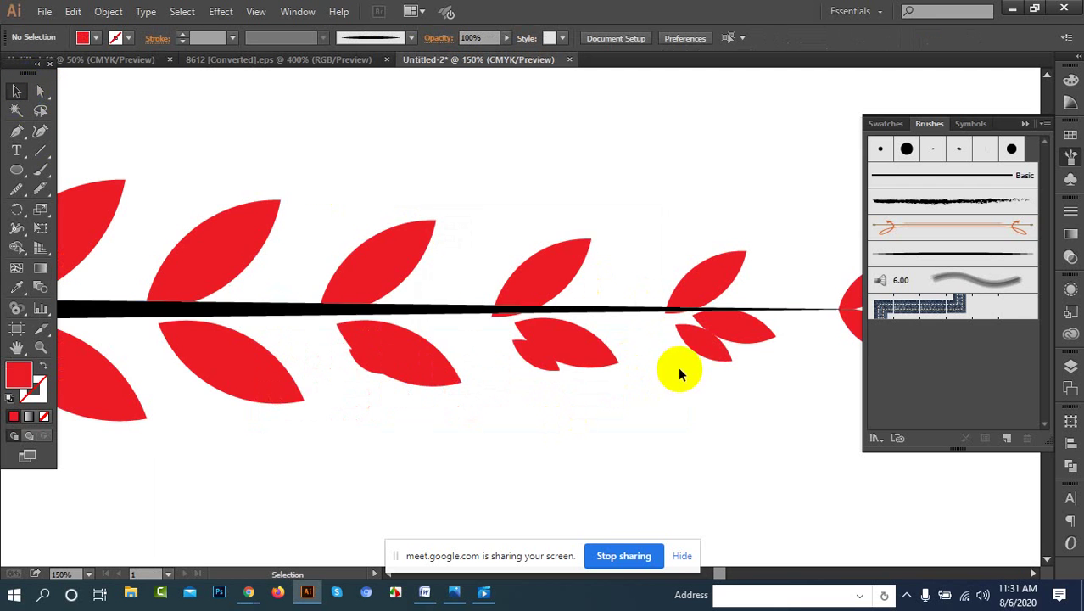
pyautogui.scroll(2, 695, 343)
pyautogui.click(472, 344)
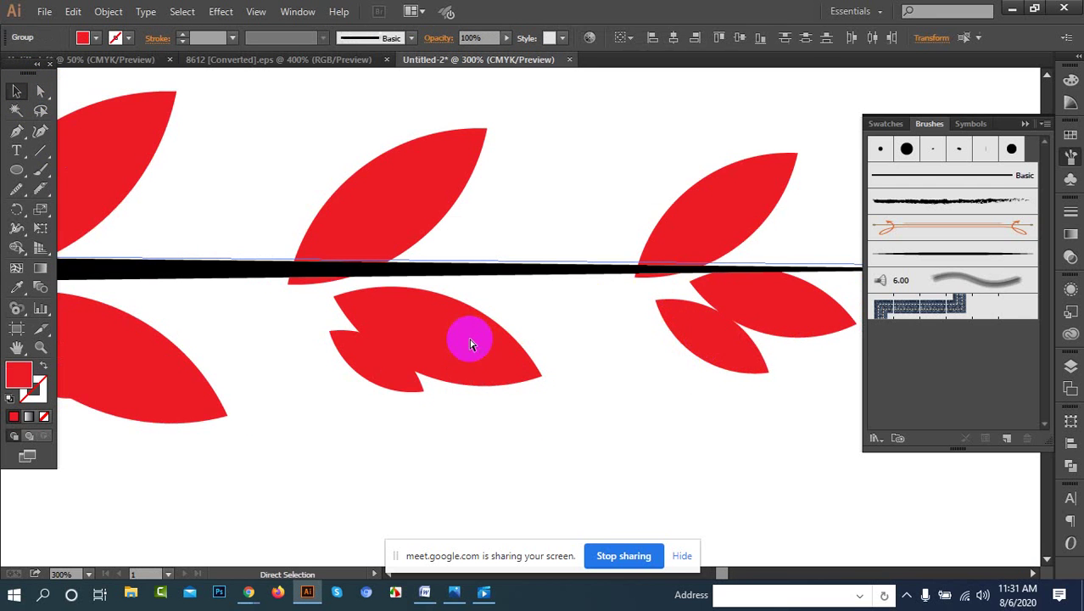
pyautogui.hotkey('ctrl', 'z')
pyautogui.scroll(-4, 430, 424)
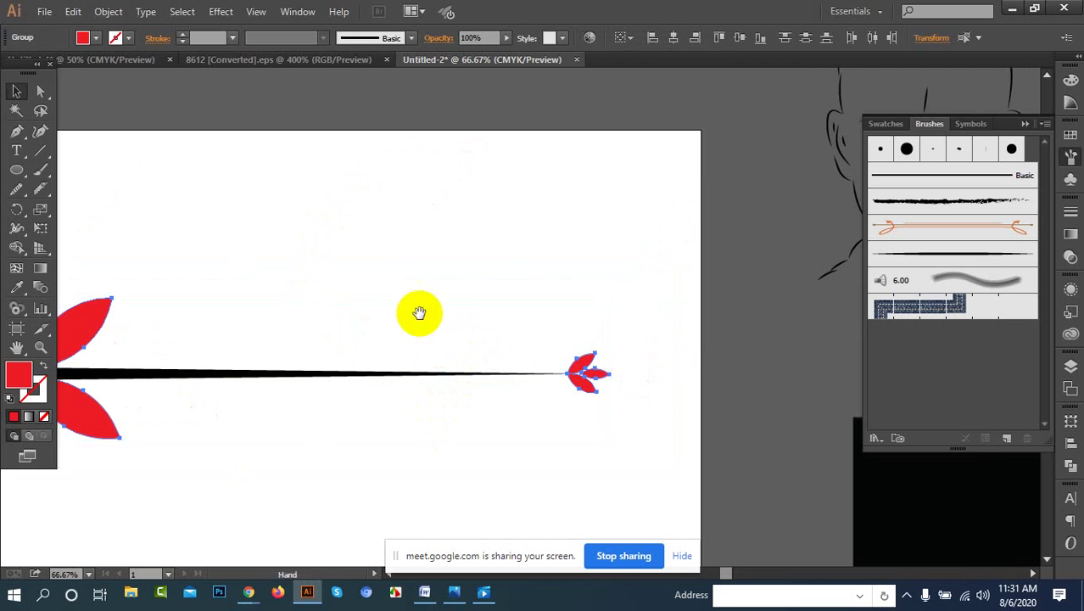
# Step: Blend the base leaf pair into the tip leaves again along the stem, keeping the current blend spacing
pyautogui.moveTo(414, 263); pyautogui.dragTo(574, 259)
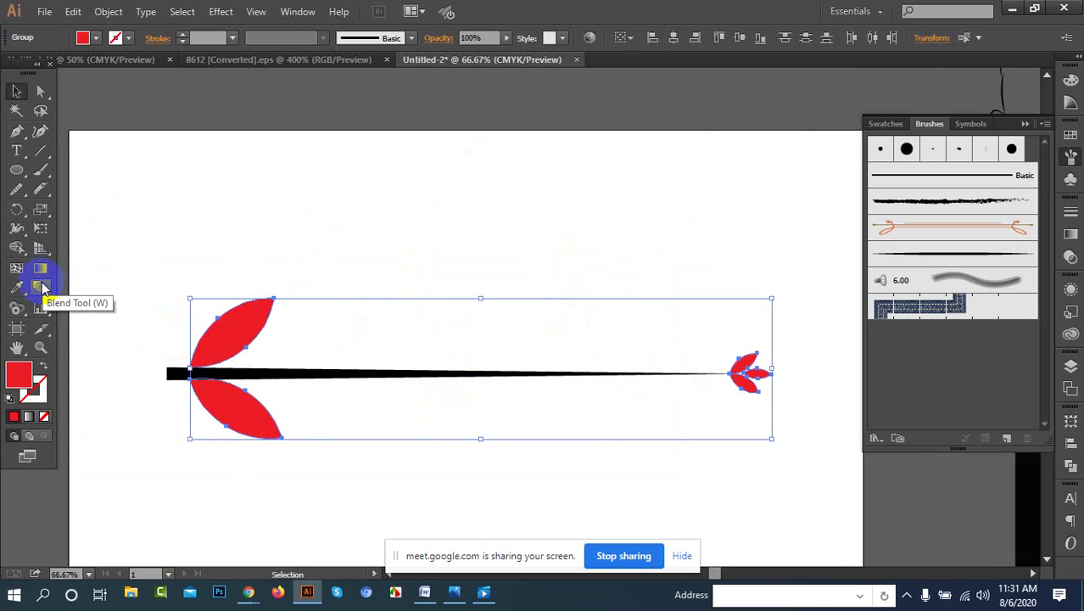
pyautogui.click(42, 289)
pyautogui.click(254, 366)
pyautogui.click(755, 377)
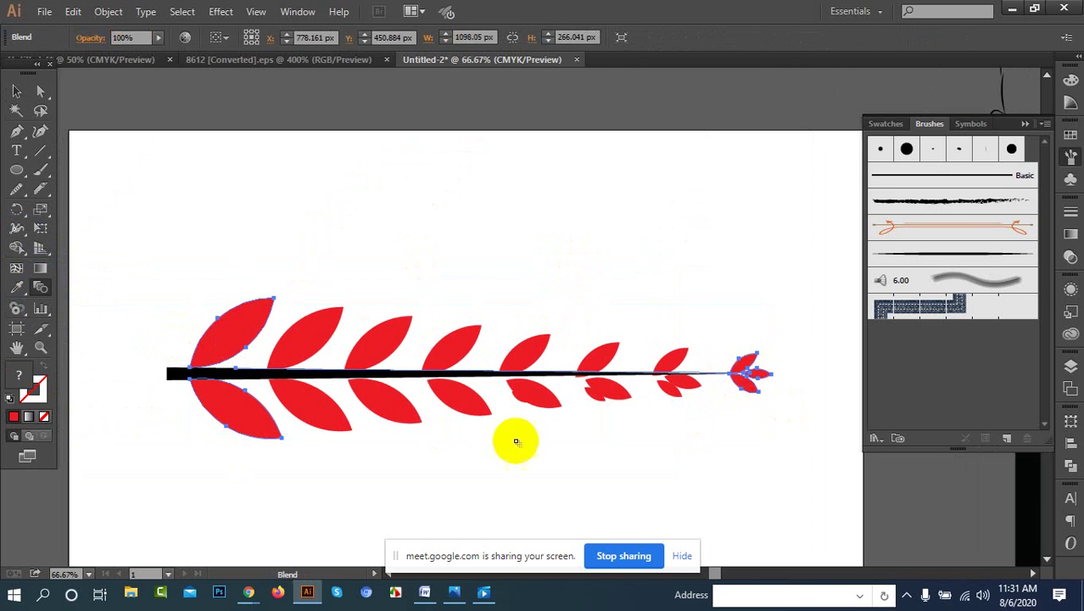
# Step: Create a new Art Brush from the whole branch, blended leaves and stem together, with the default brush options
pyautogui.click(17, 90)
pyautogui.moveTo(309, 208); pyautogui.dragTo(690, 501)
pyautogui.hotkey('ctrl', '-')
pyautogui.hotkey('ctrl', '-')
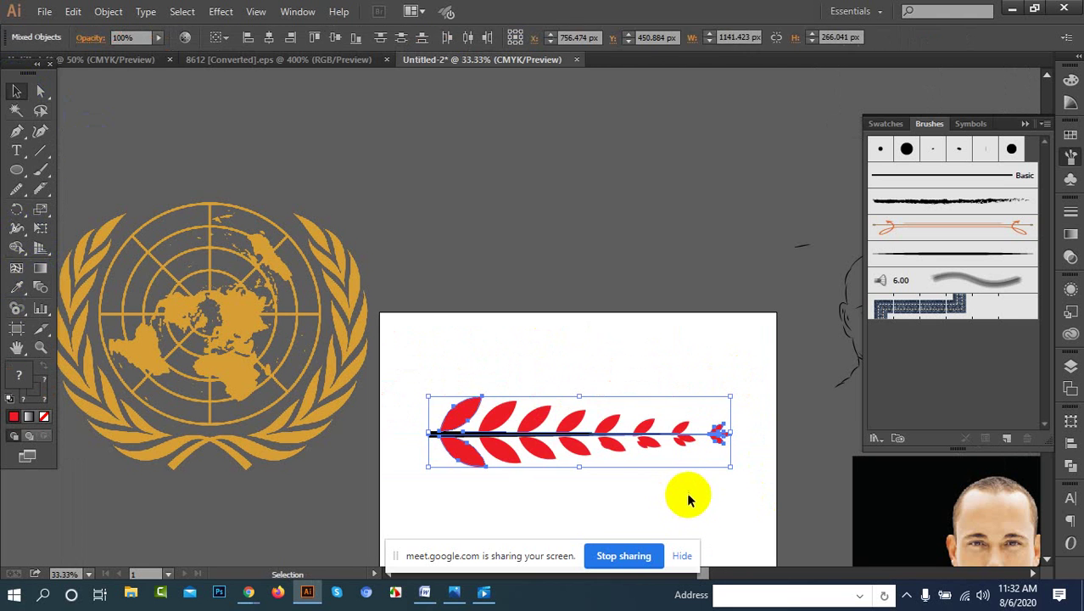
pyautogui.click(523, 435)
pyautogui.moveTo(474, 376); pyautogui.dragTo(619, 507)
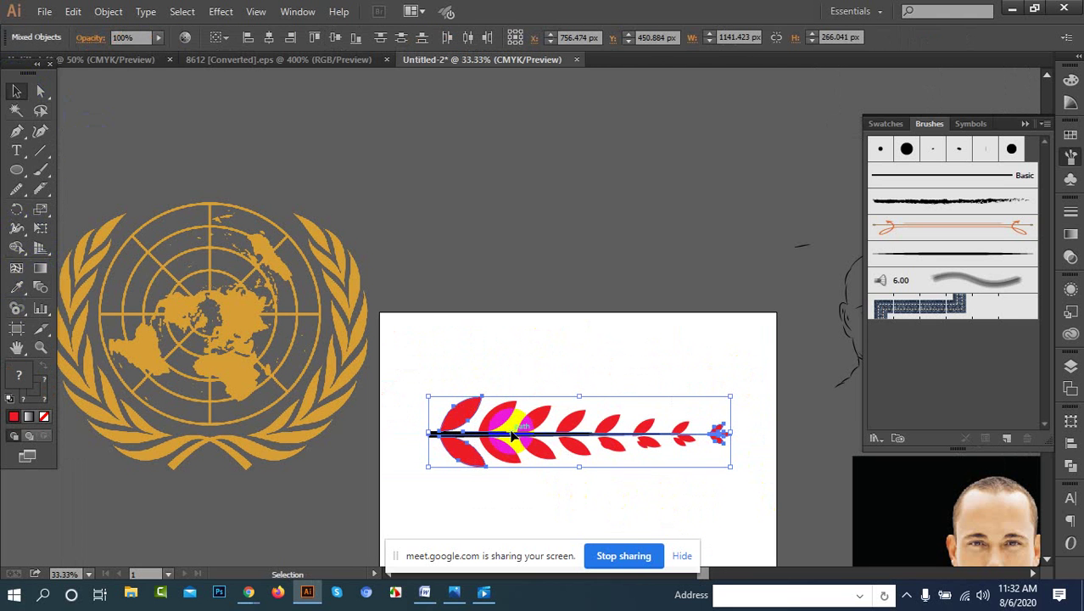
pyautogui.moveTo(512, 435); pyautogui.dragTo(961, 265)
pyautogui.click(491, 337)
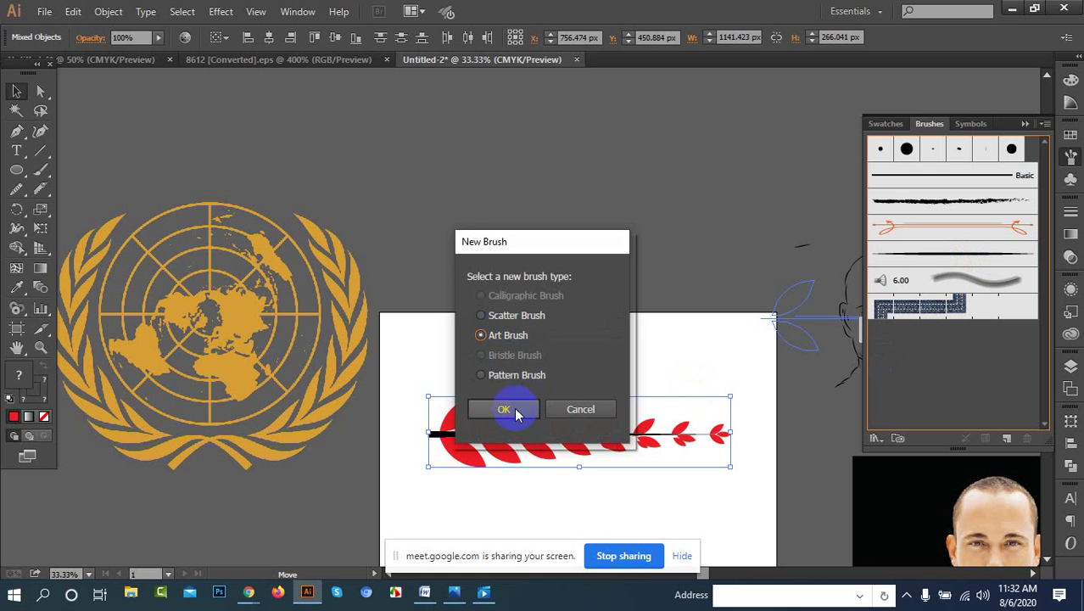
pyautogui.click(516, 411)
pyautogui.click(640, 502)
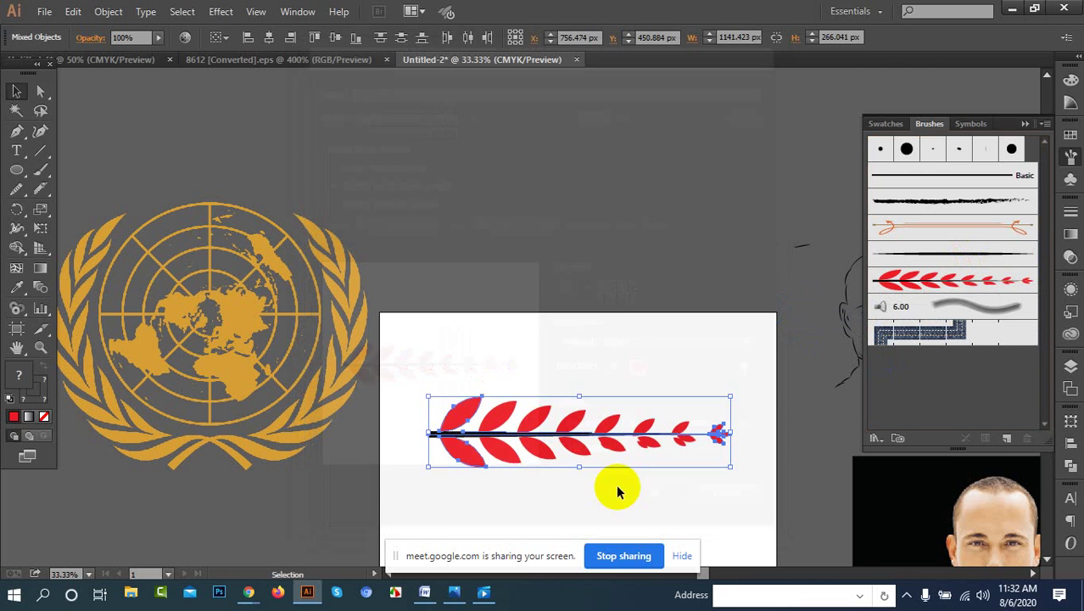
# Step: Move the whole branch artwork off the artboard into the empty area above it
pyautogui.click(491, 356)
pyautogui.moveTo(426, 358); pyautogui.dragTo(726, 514)
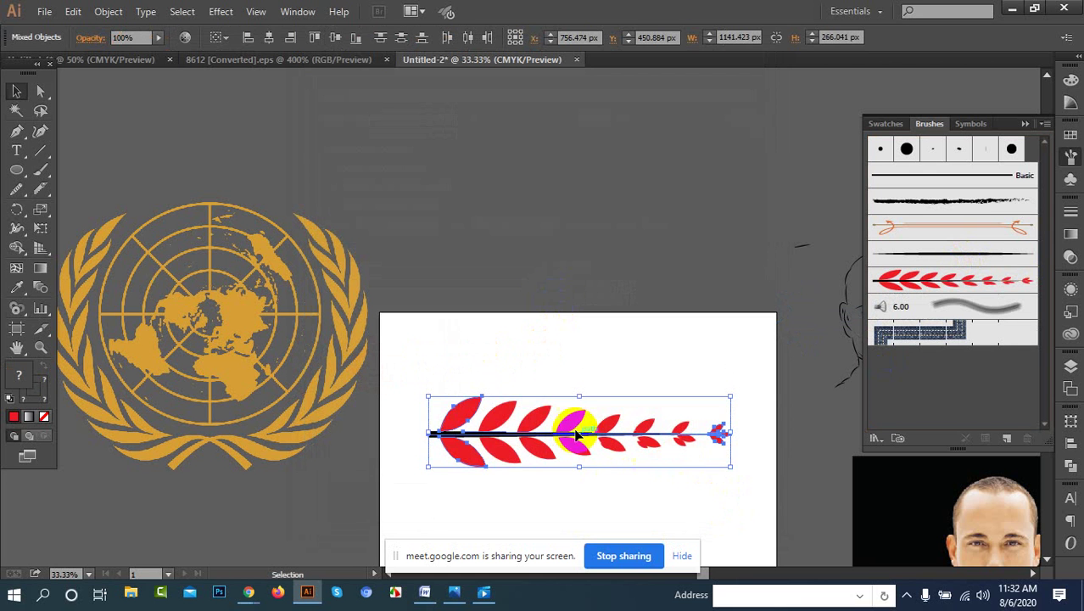
pyautogui.moveTo(566, 434); pyautogui.dragTo(576, 217)
pyautogui.click(670, 305)
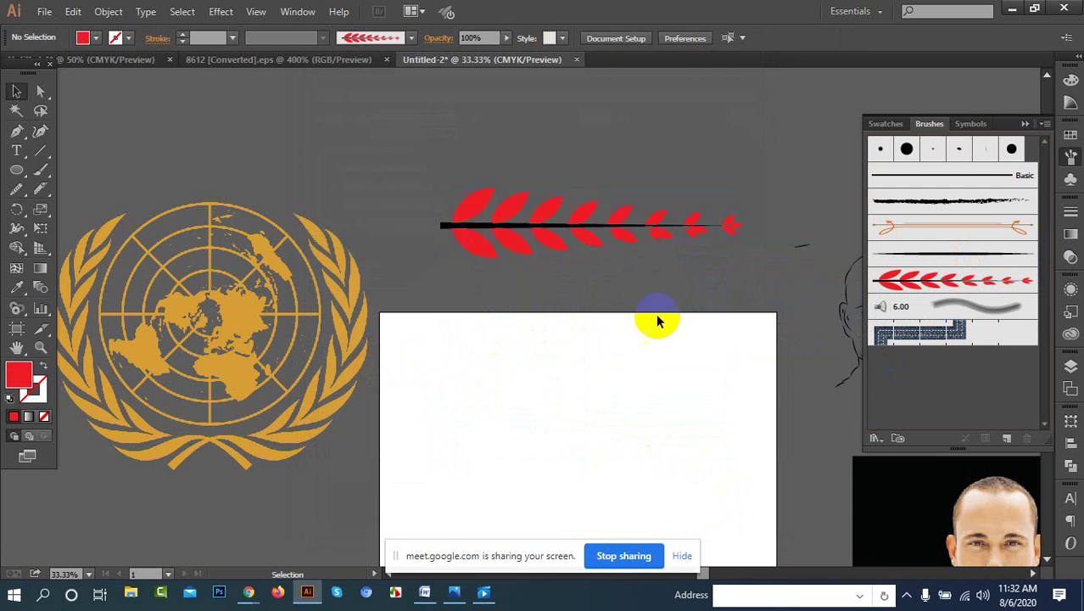
pyautogui.scroll(-1, 449, 386)
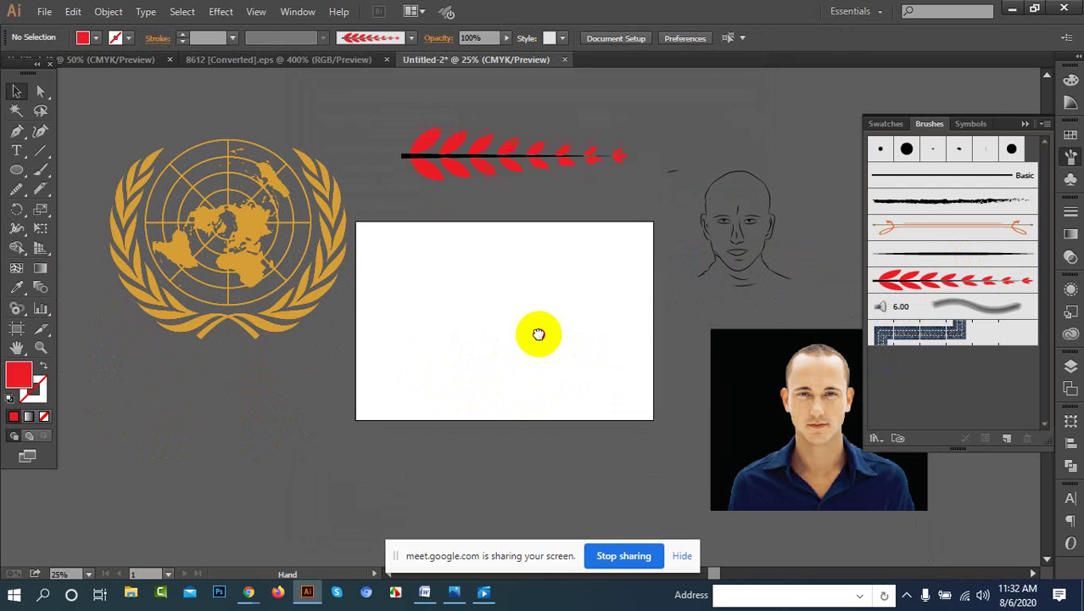
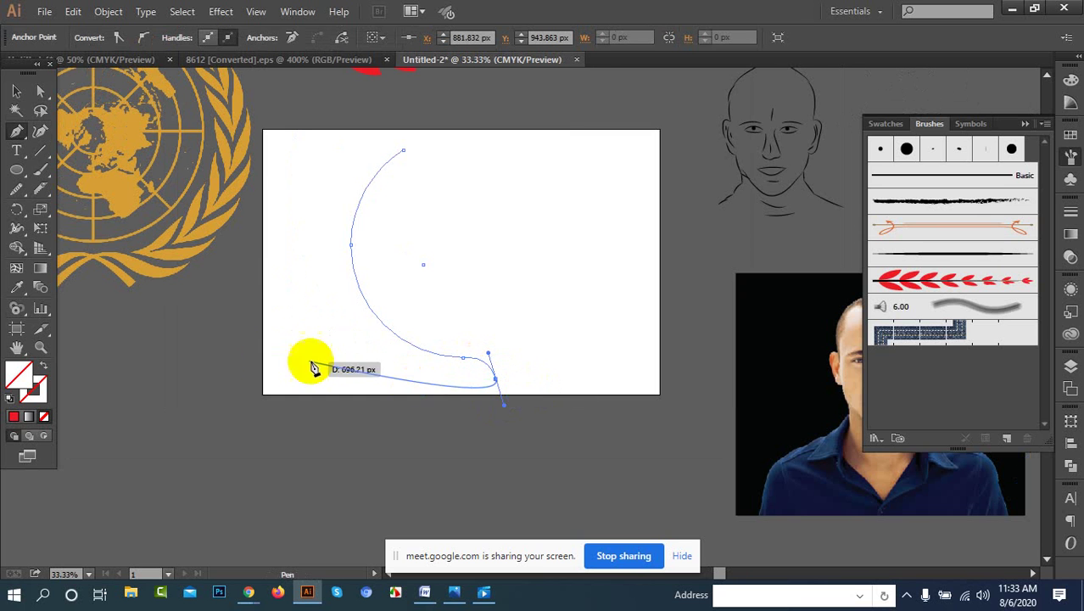
# Step: End the open curve on the artboard and apply the red laurel art brush to it
pyautogui.click(12, 92)
pyautogui.click(307, 322)
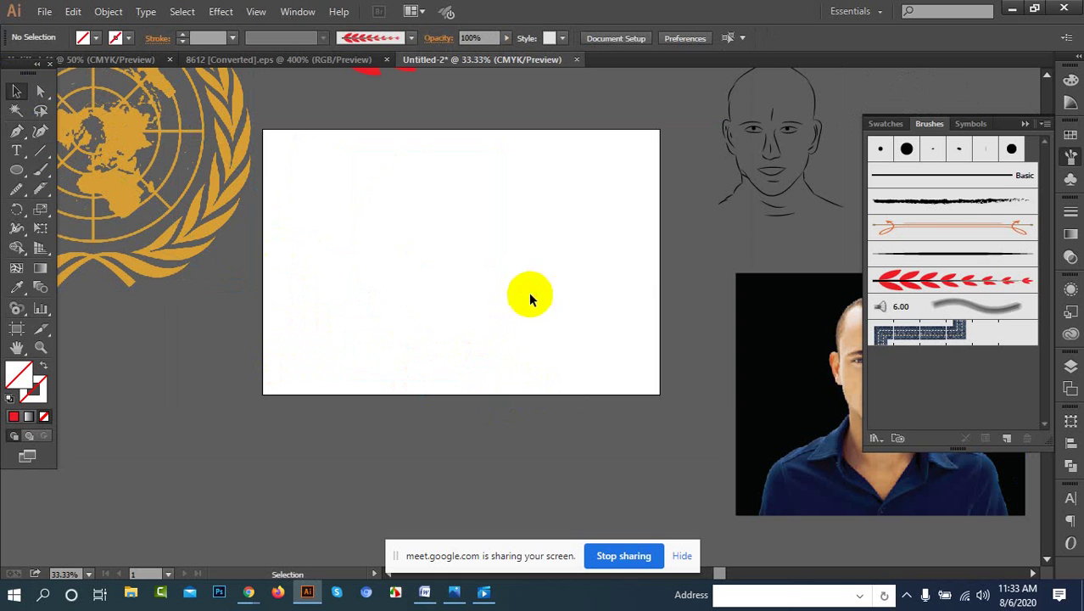
pyautogui.moveTo(541, 235); pyautogui.dragTo(402, 341)
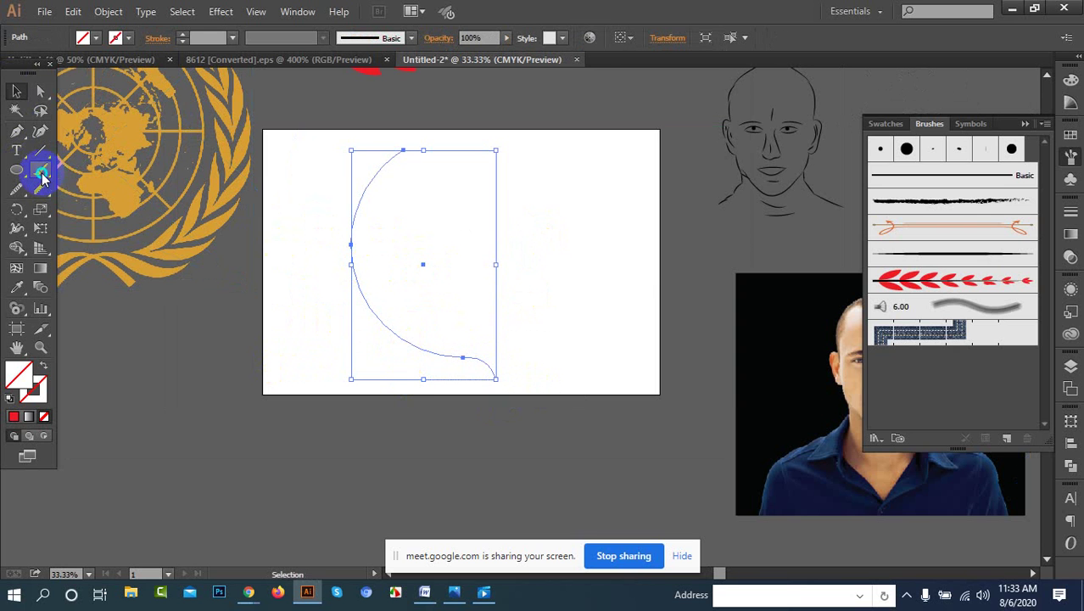
pyautogui.moveTo(42, 174); pyautogui.dragTo(112, 174)
pyautogui.click(903, 282)
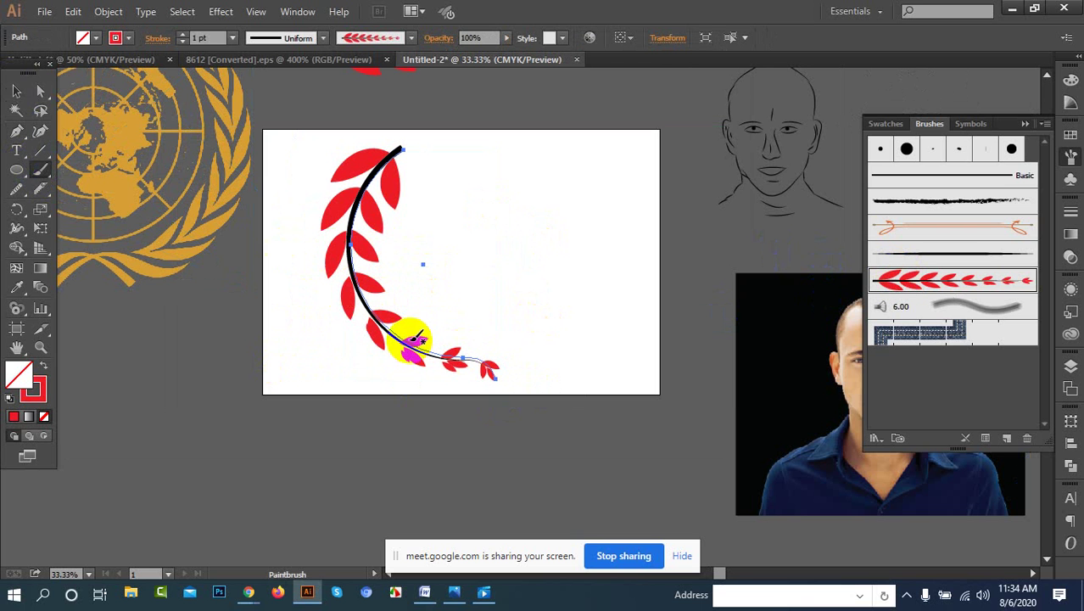
pyautogui.click(17, 90)
pyautogui.click(619, 256)
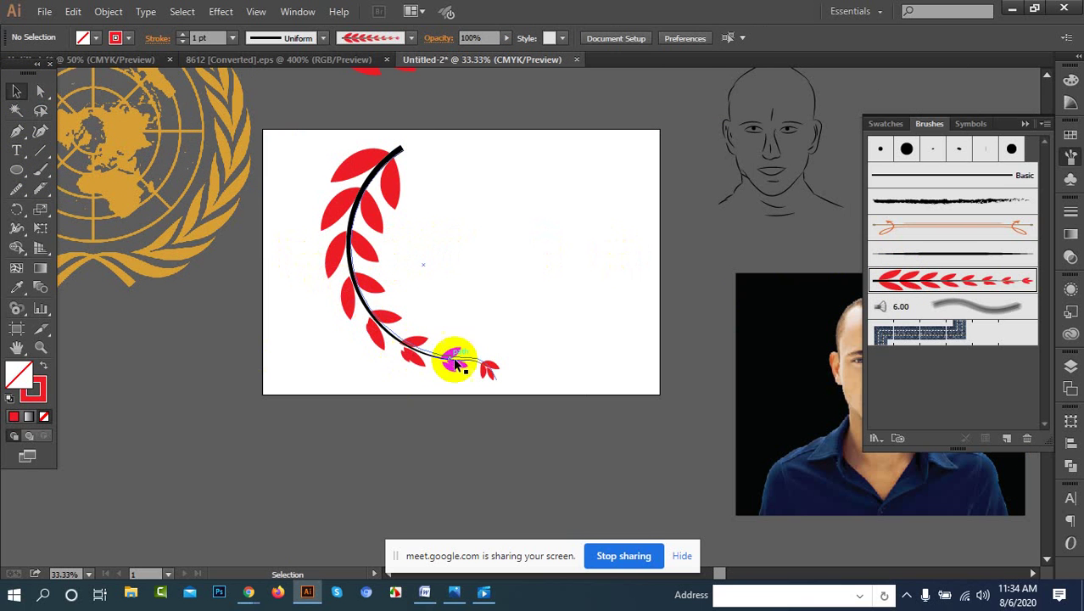
# Step: Try removing the laurel brush stroke from the curve and undo the removal
pyautogui.click(356, 227)
pyautogui.click(581, 258)
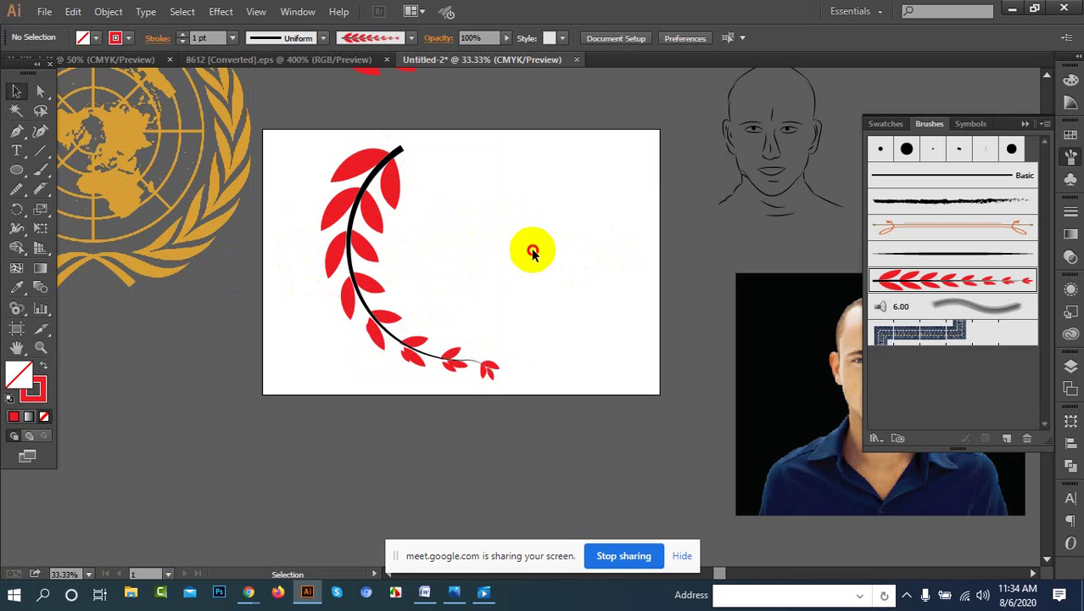
pyautogui.moveTo(281, 182); pyautogui.dragTo(484, 296)
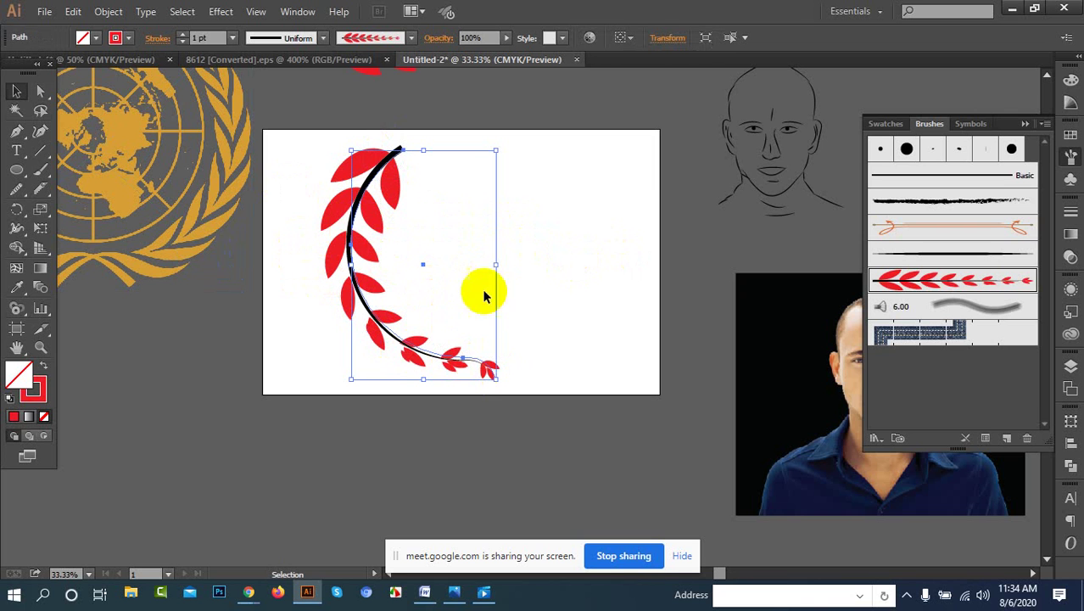
pyautogui.click(966, 437)
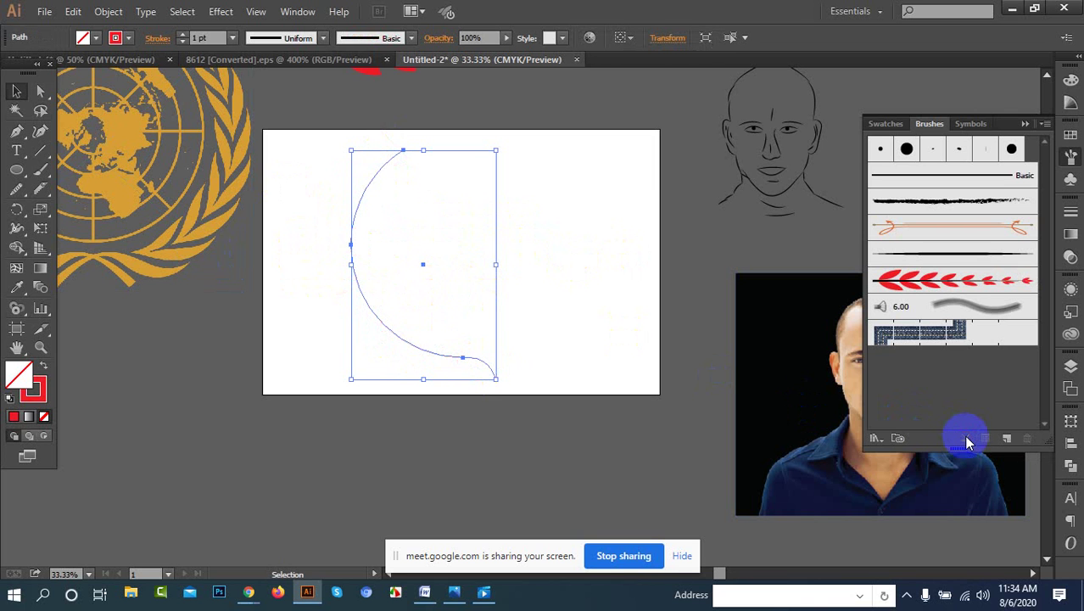
pyautogui.hotkey('ctrl', 'z')
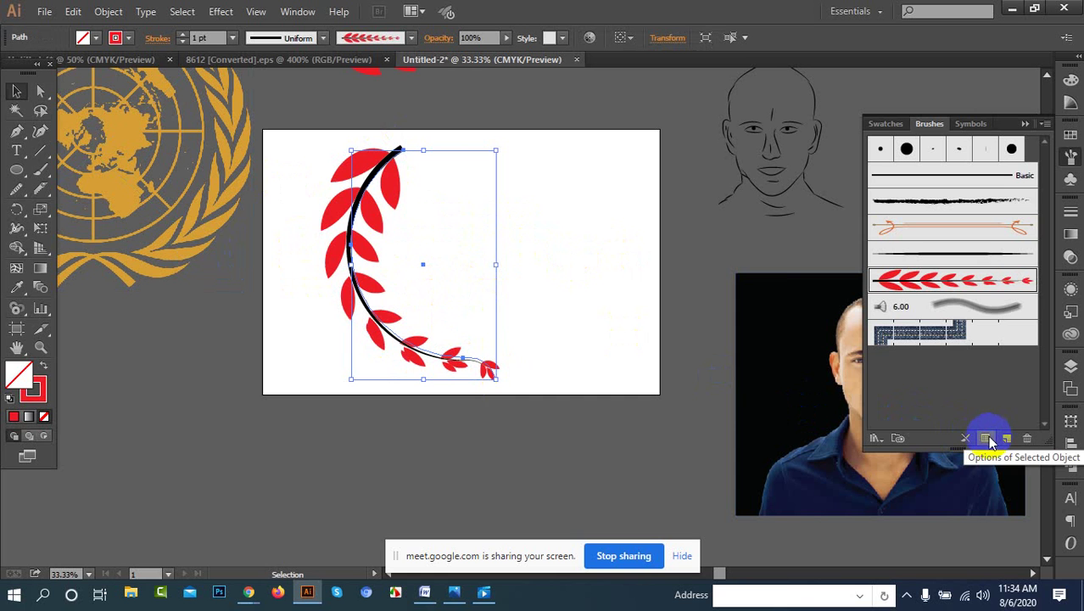
# Step: Turn on Flip Along in the laurel stroke's art brush options, leaving Flip Across off, so the large leaves sit at the curve's lower end
pyautogui.click(987, 439)
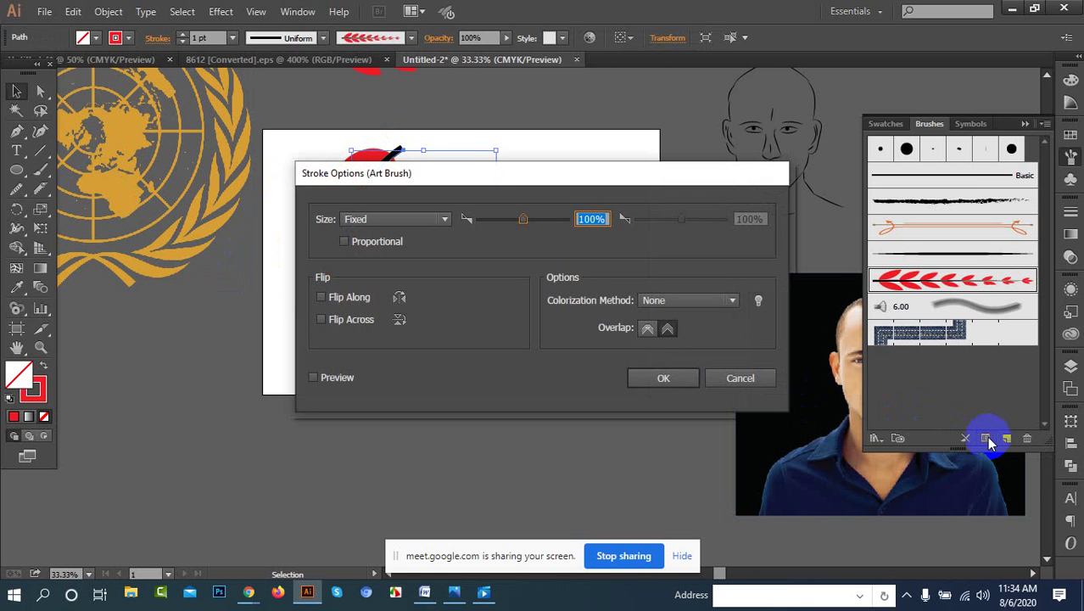
pyautogui.moveTo(539, 181); pyautogui.dragTo(739, 119)
pyautogui.click(514, 316)
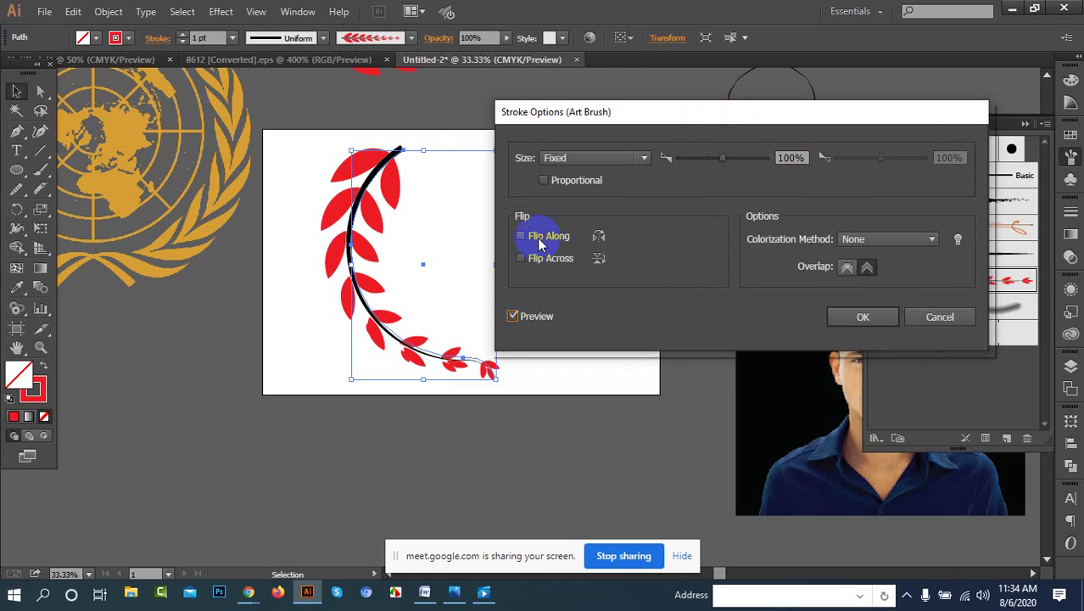
pyautogui.click(521, 260)
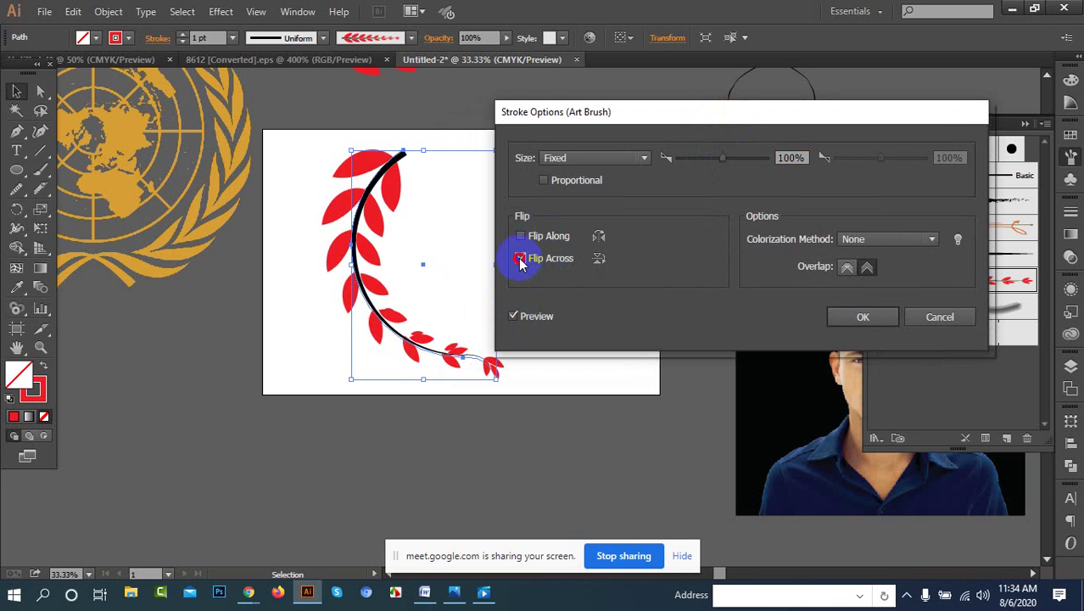
pyautogui.click(520, 259)
pyautogui.click(521, 237)
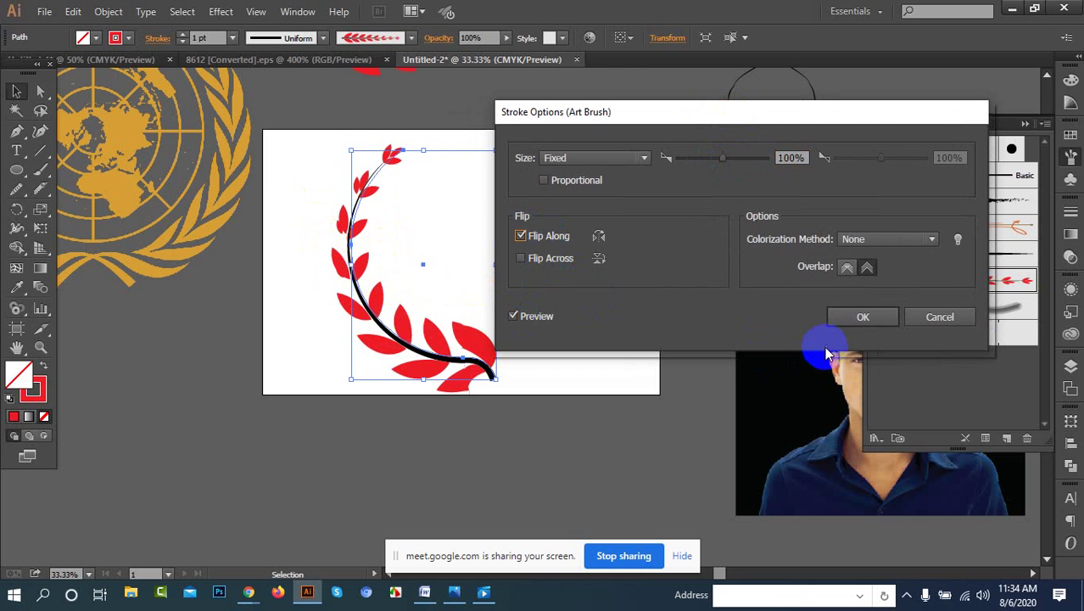
pyautogui.click(862, 316)
pyautogui.click(576, 335)
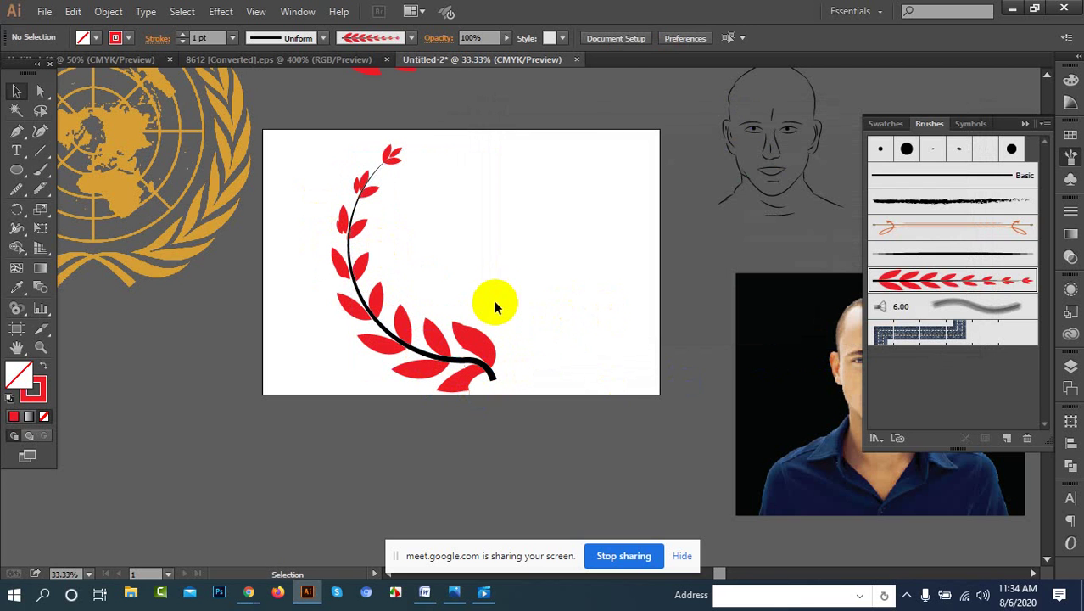
# Step: Try rotating a copy of the laurel branch by 120° and by hand, and delete that copy
pyautogui.click(374, 329)
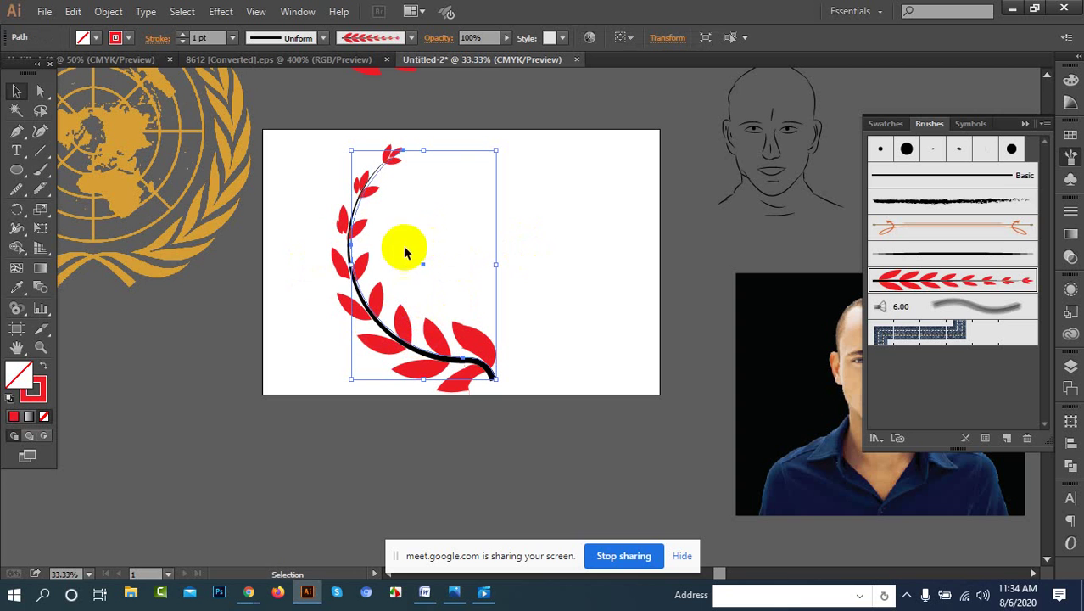
pyautogui.press('a')
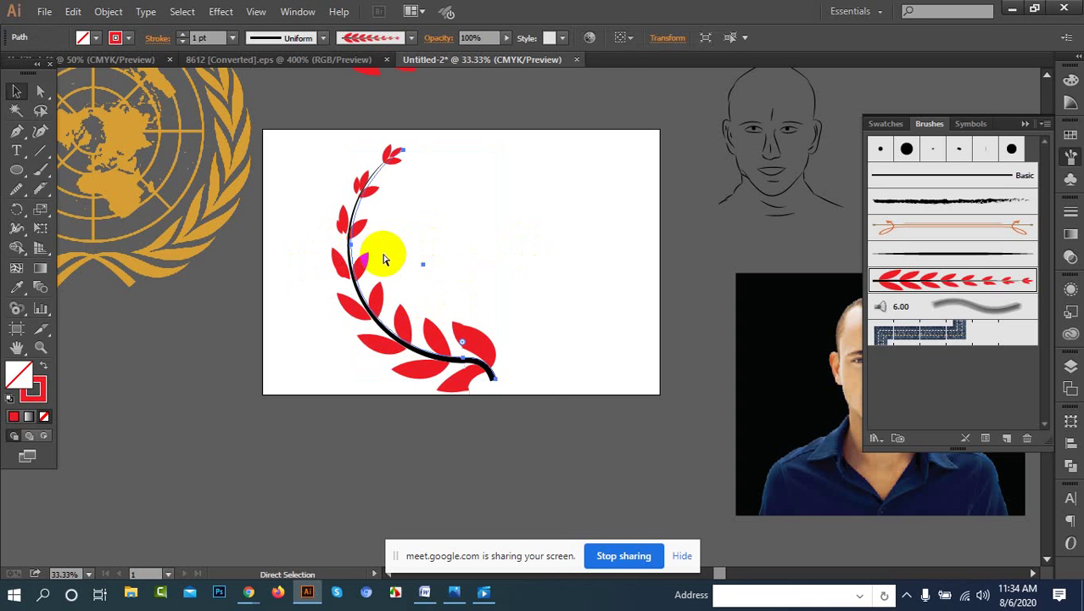
pyautogui.press('v')
pyautogui.rightClick(388, 328)
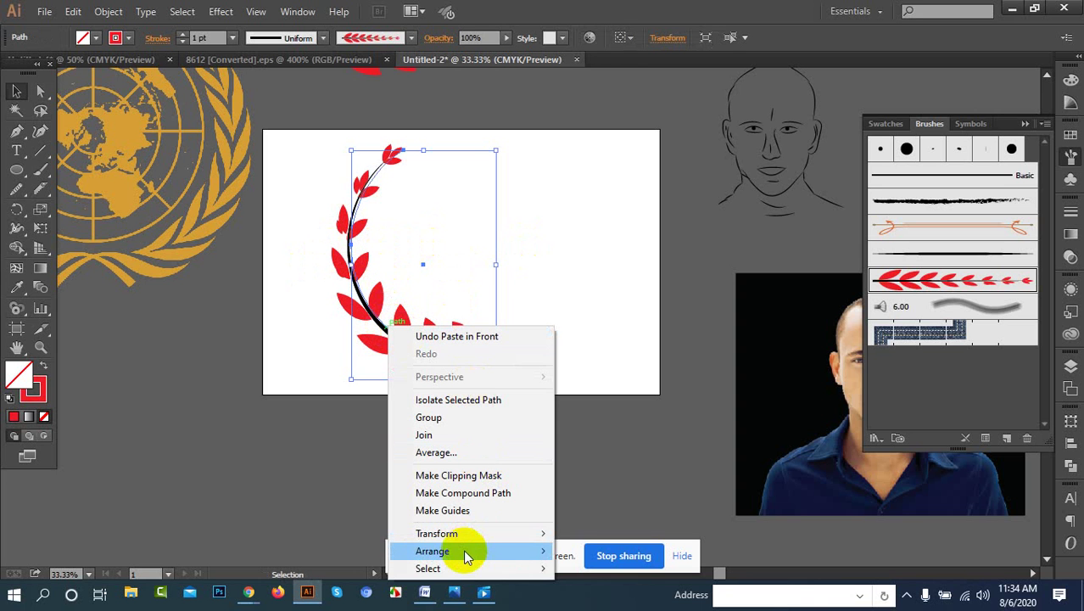
pyautogui.moveTo(486, 533)
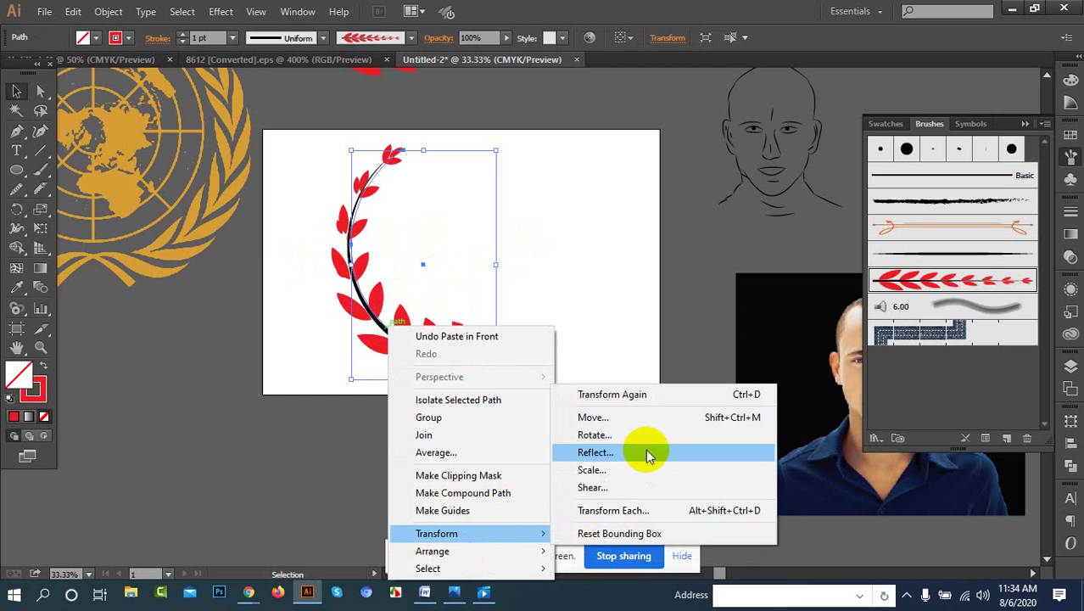
pyautogui.click(611, 435)
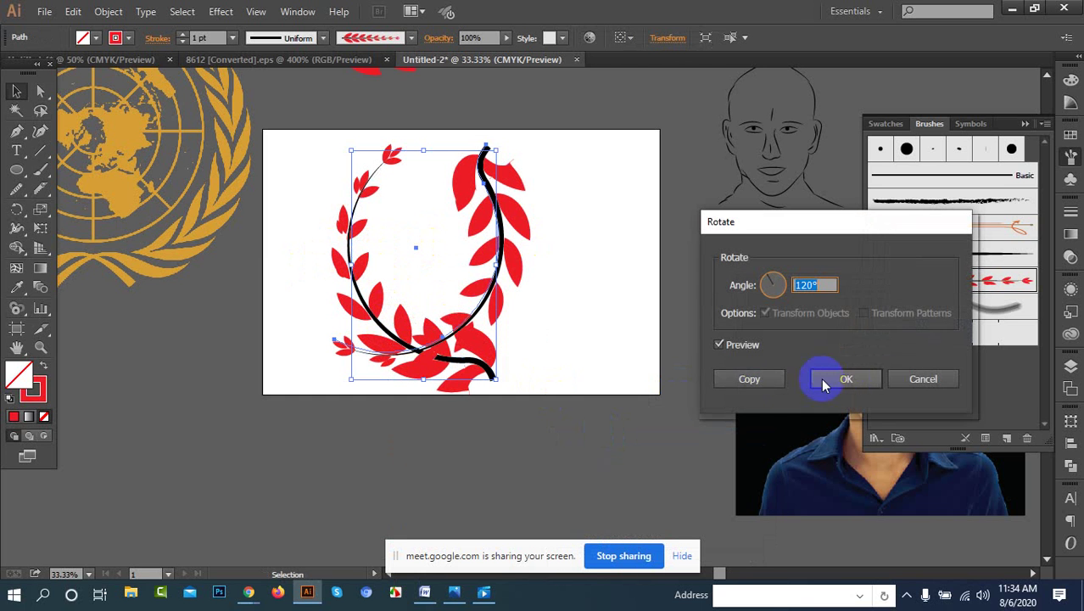
pyautogui.click(846, 377)
pyautogui.click(532, 295)
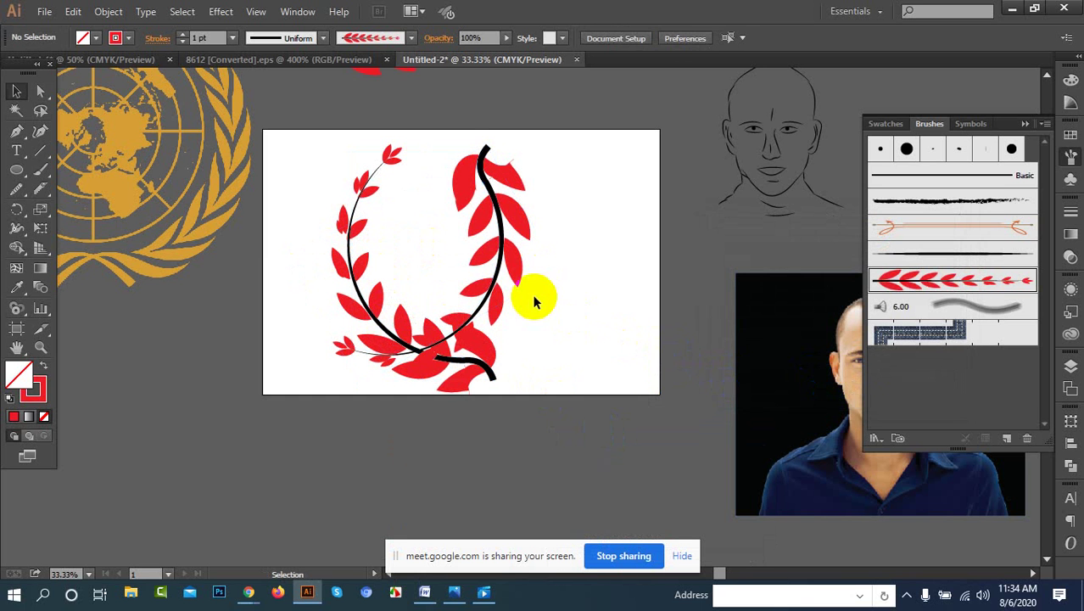
pyautogui.click(499, 268)
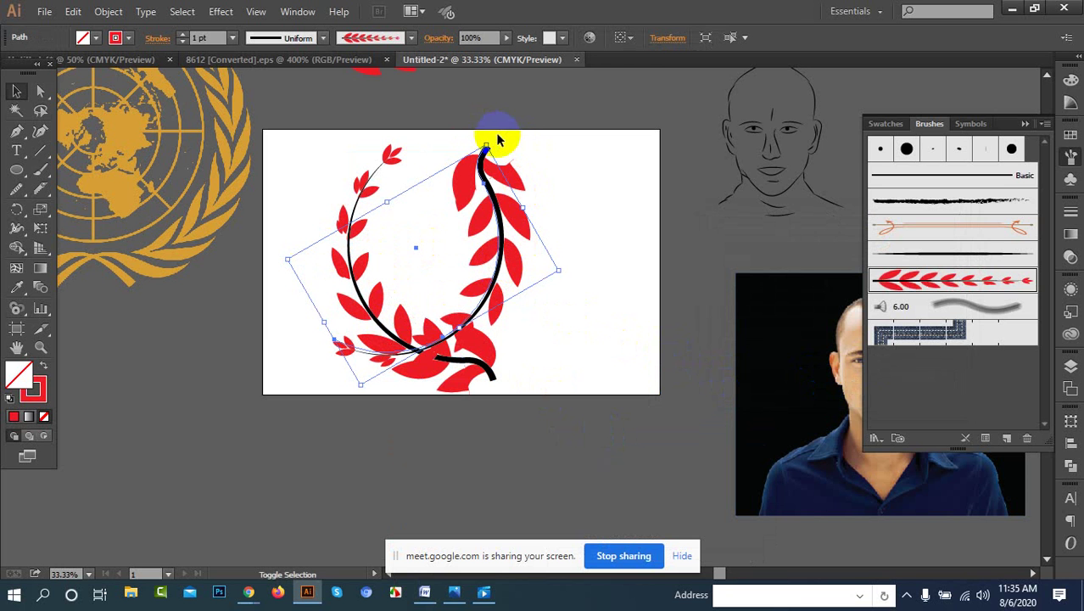
pyautogui.moveTo(492, 138); pyautogui.dragTo(528, 340)
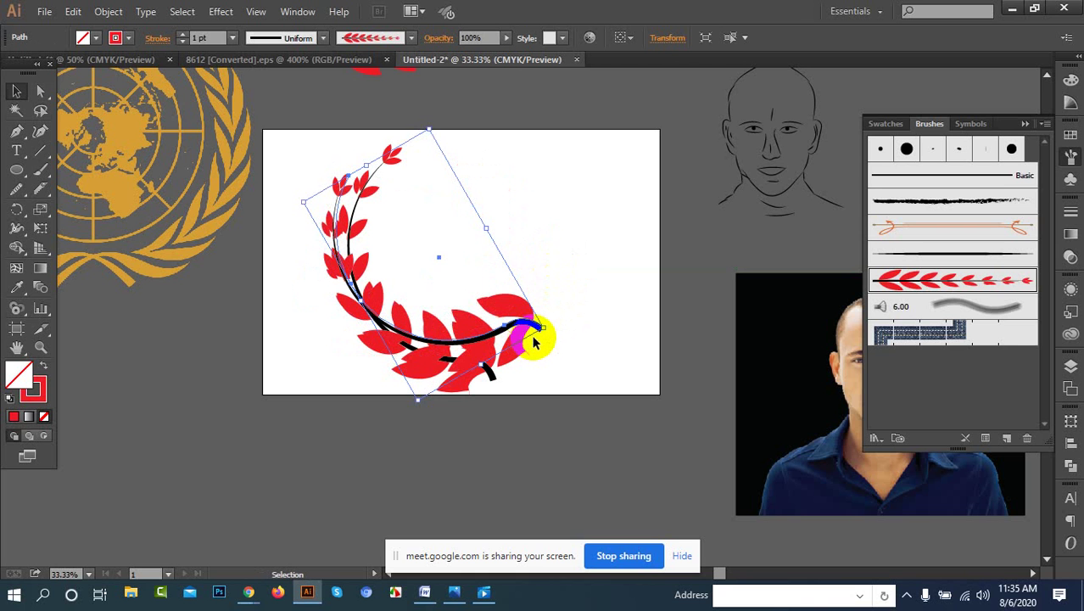
pyautogui.click(531, 336)
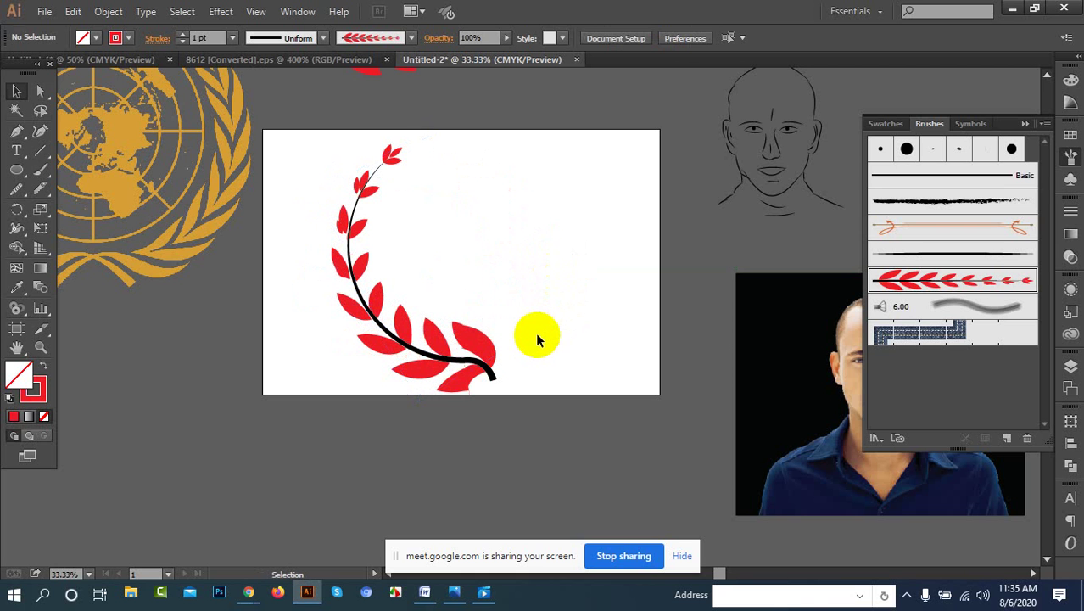
pyautogui.click(447, 364)
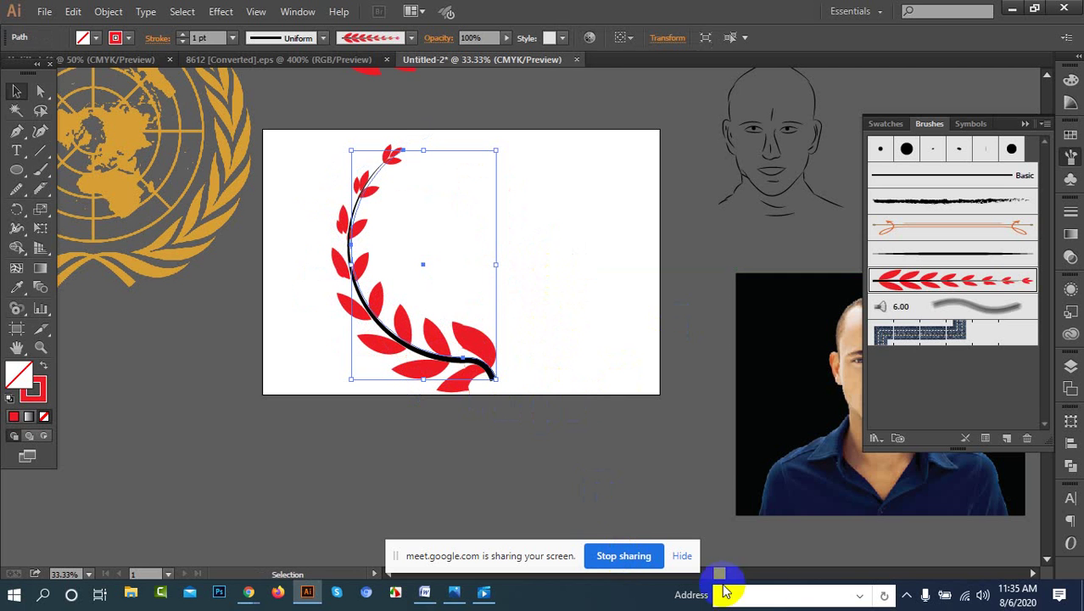
pyautogui.rightClick(454, 352)
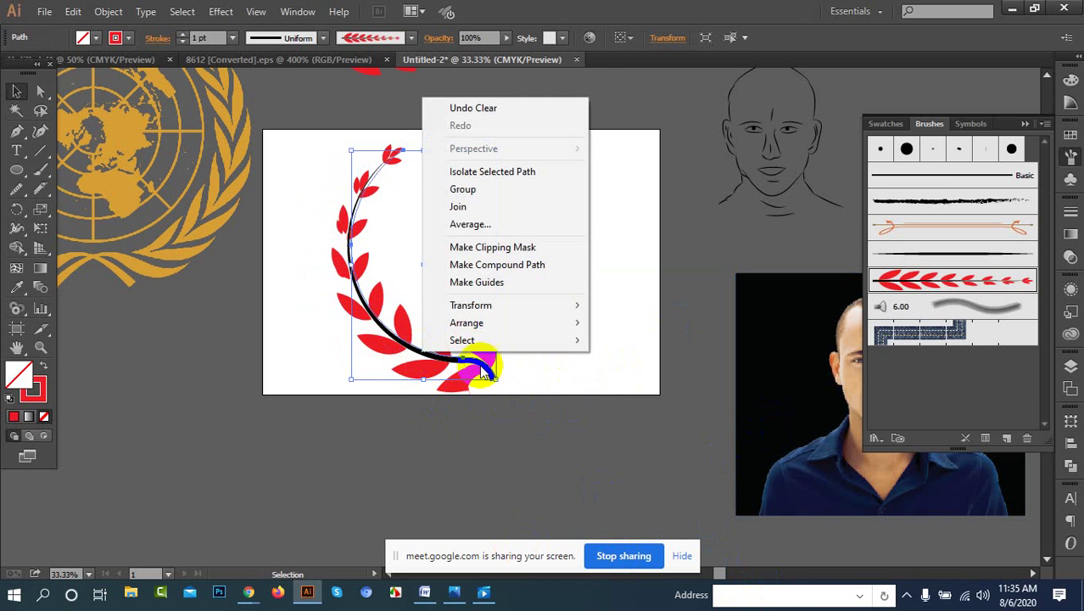
pyautogui.moveTo(502, 304)
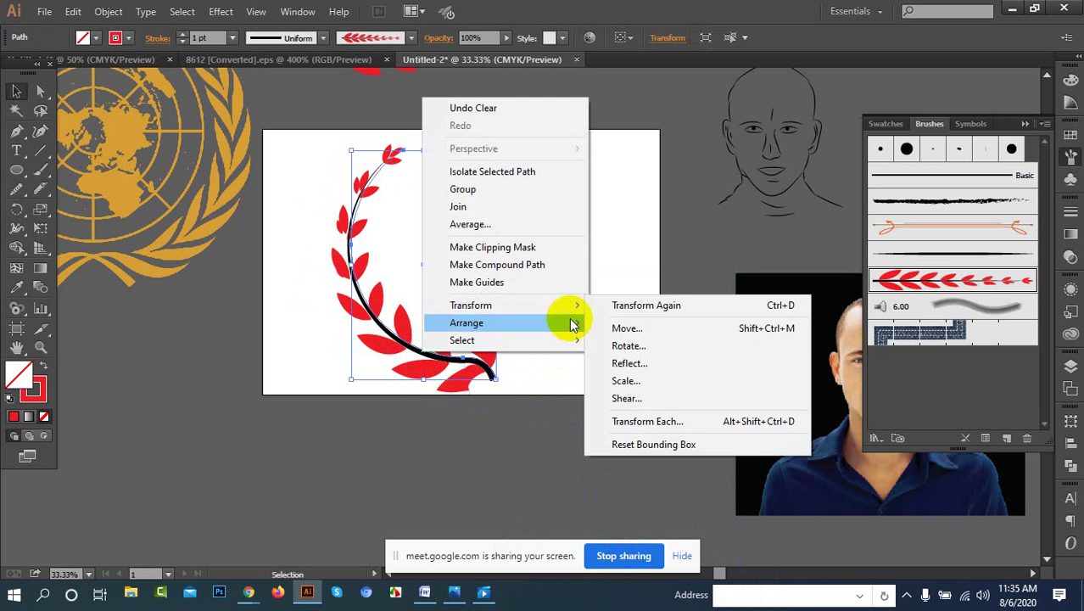
pyautogui.click(620, 339)
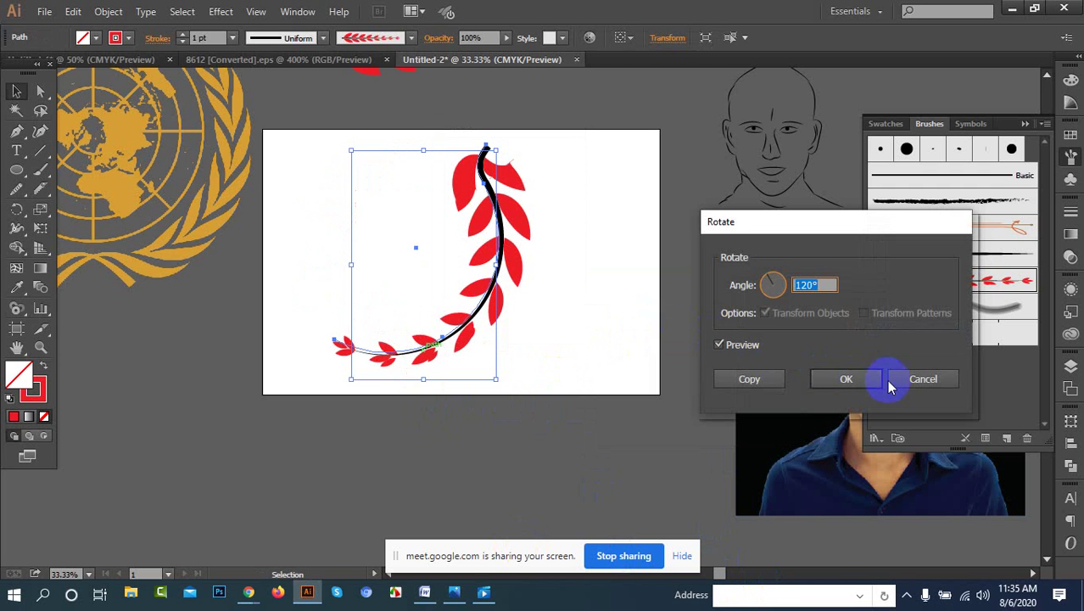
pyautogui.click(925, 380)
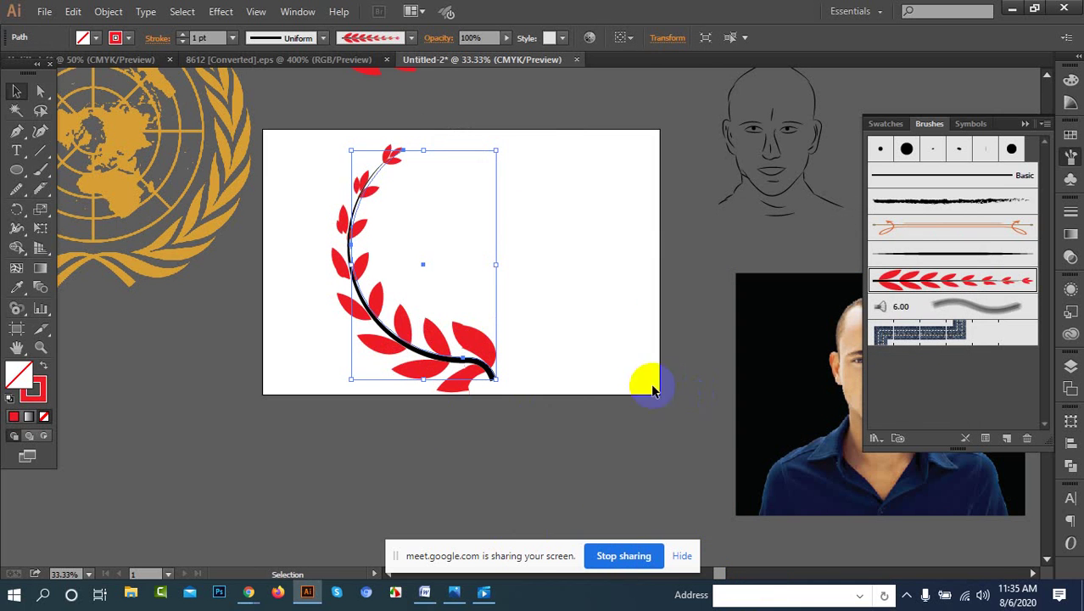
# Step: Create a mirrored copy of the laurel branch by reflecting it across the vertical axis
pyautogui.rightClick(392, 346)
pyautogui.moveTo(474, 299)
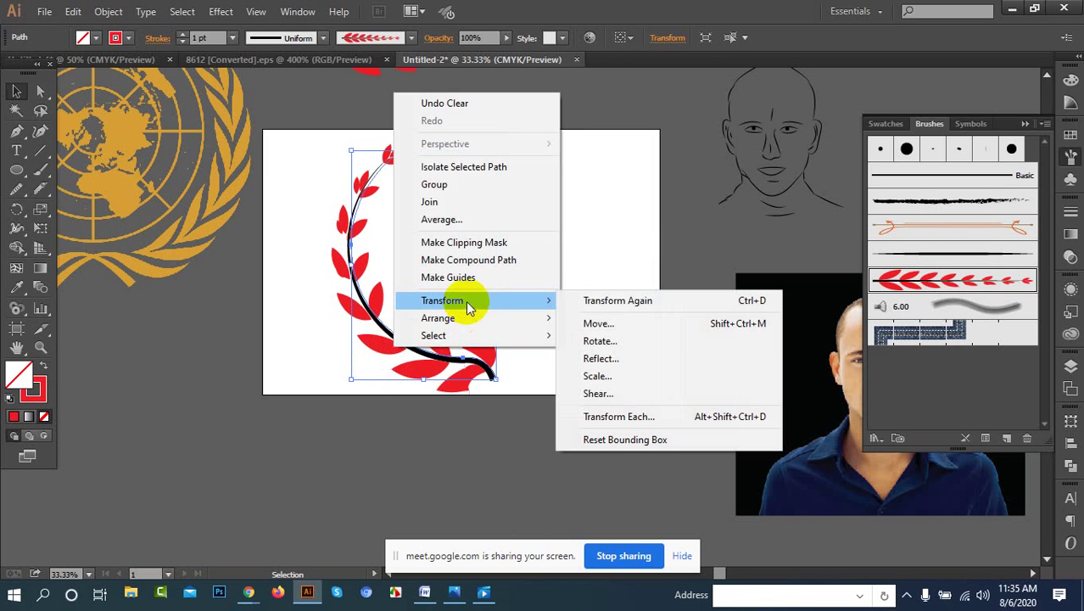
pyautogui.click(605, 361)
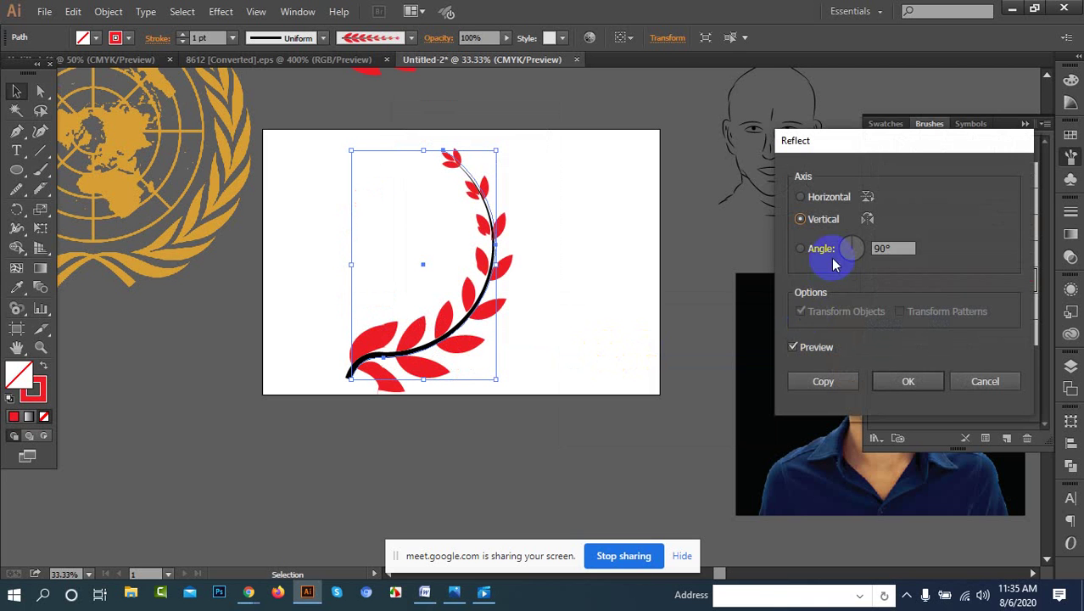
pyautogui.click(810, 383)
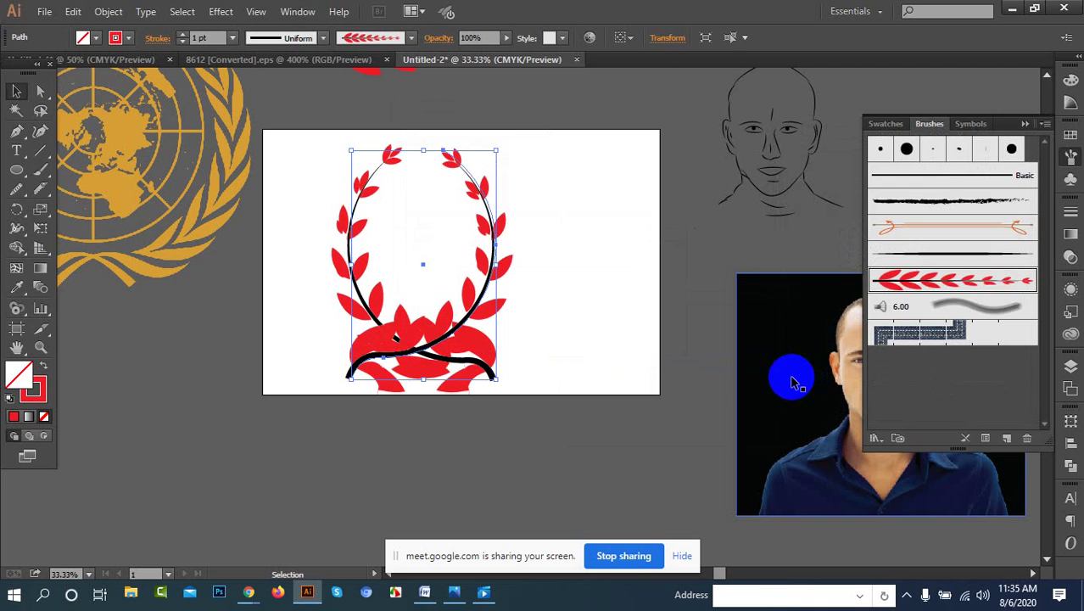
pyautogui.click(18, 96)
pyautogui.click(309, 469)
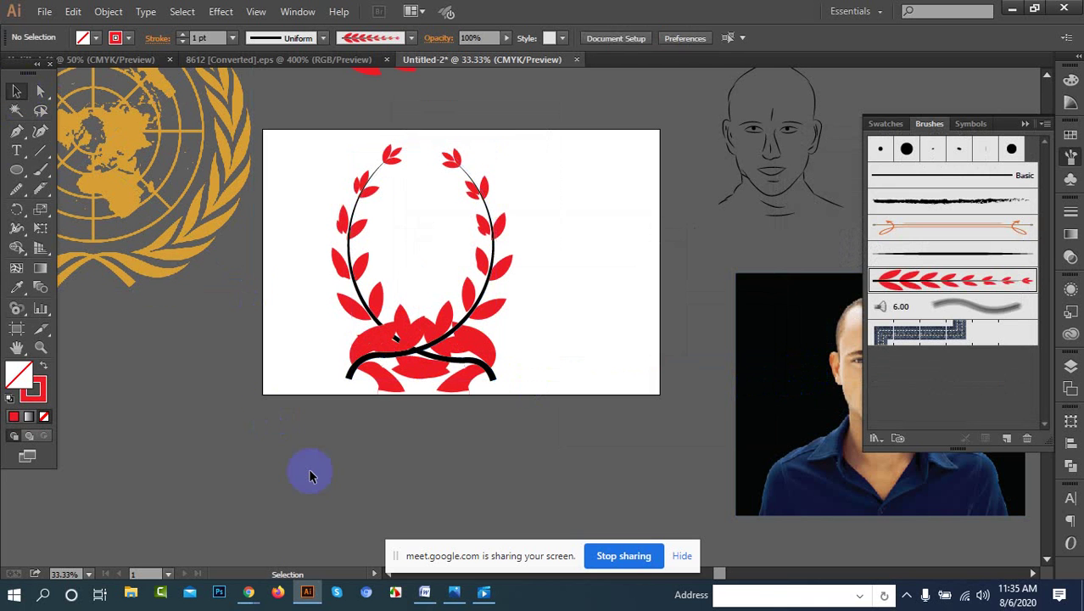
# Step: Move the mirrored branch horizontally until the lower stem ends of both branches meet and form a wreath
pyautogui.click(486, 296)
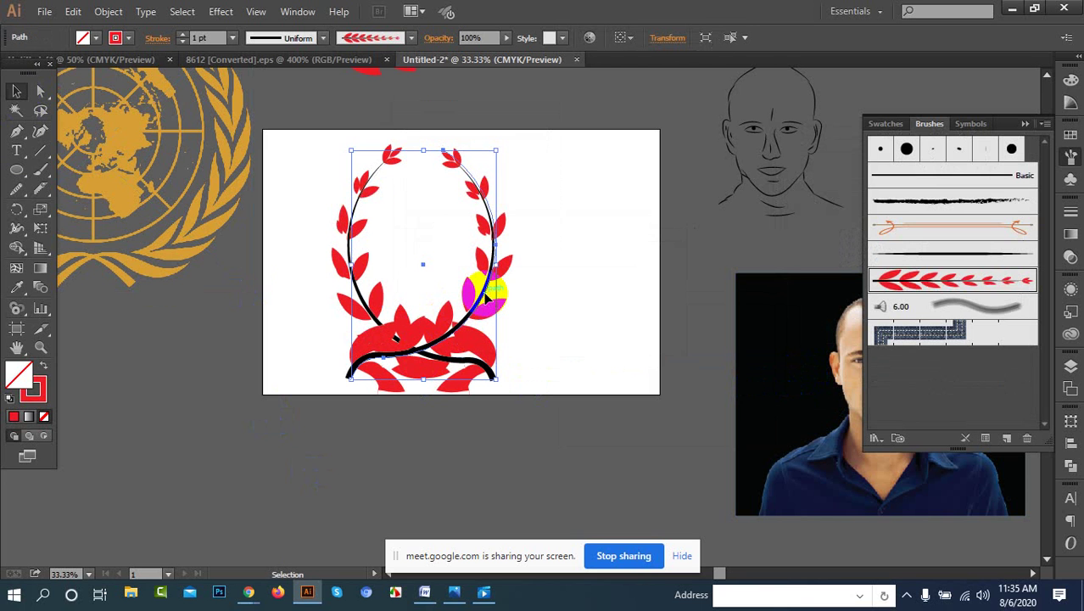
pyautogui.moveTo(486, 296); pyautogui.dragTo(617, 316)
pyautogui.click(679, 365)
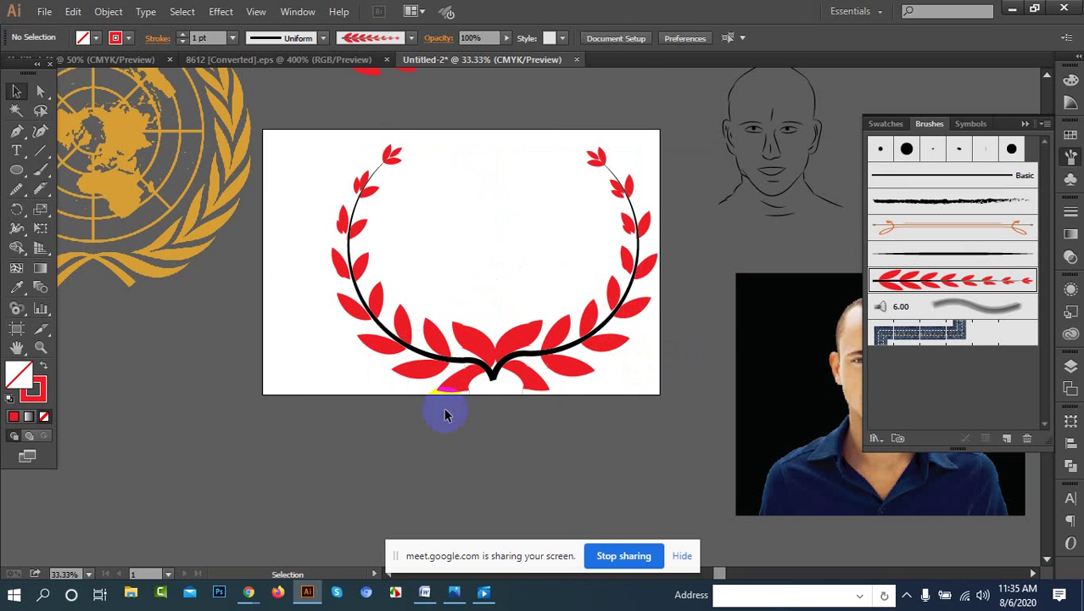
# Step: Draw a circular polar grid about 797 px wide, centred between the two laurel branches
pyautogui.scroll(-1, 426, 433)
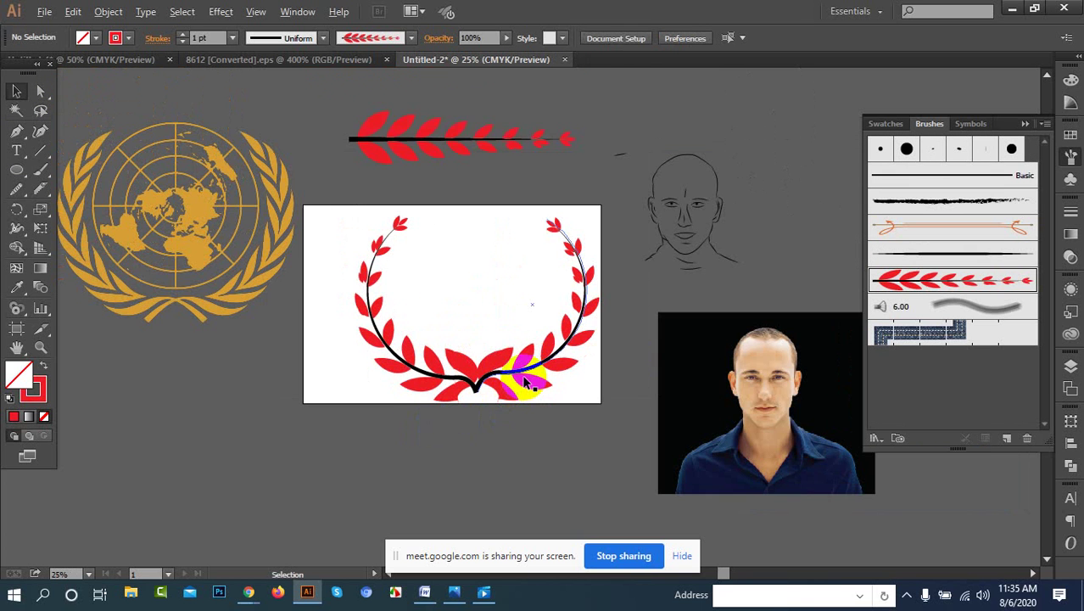
pyautogui.scroll(1, 519, 377)
pyautogui.scroll(-1, 499, 355)
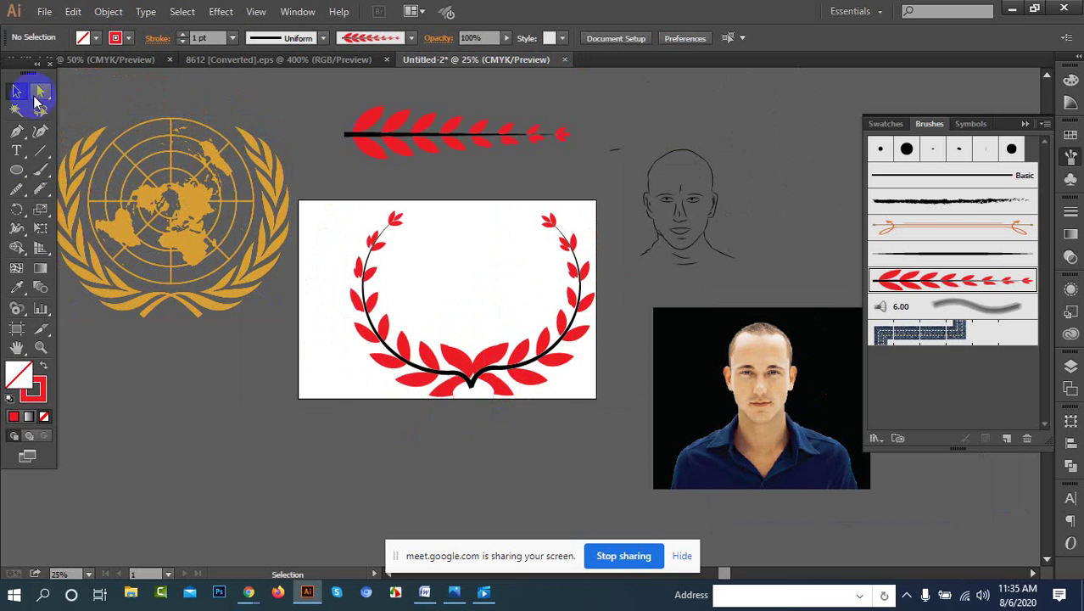
pyautogui.click(38, 154)
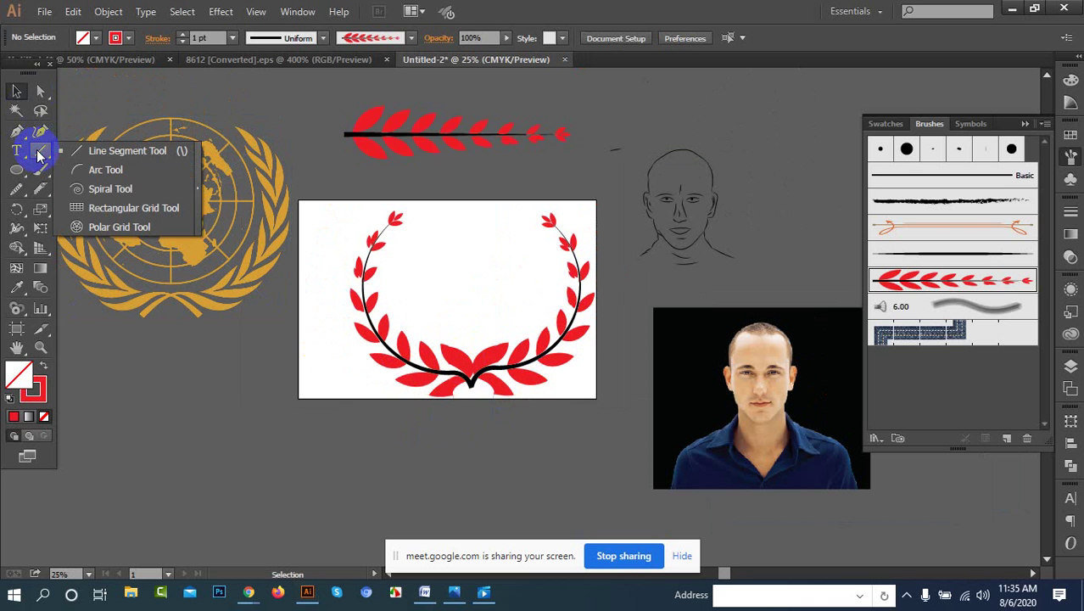
pyautogui.moveTo(38, 154); pyautogui.dragTo(106, 232)
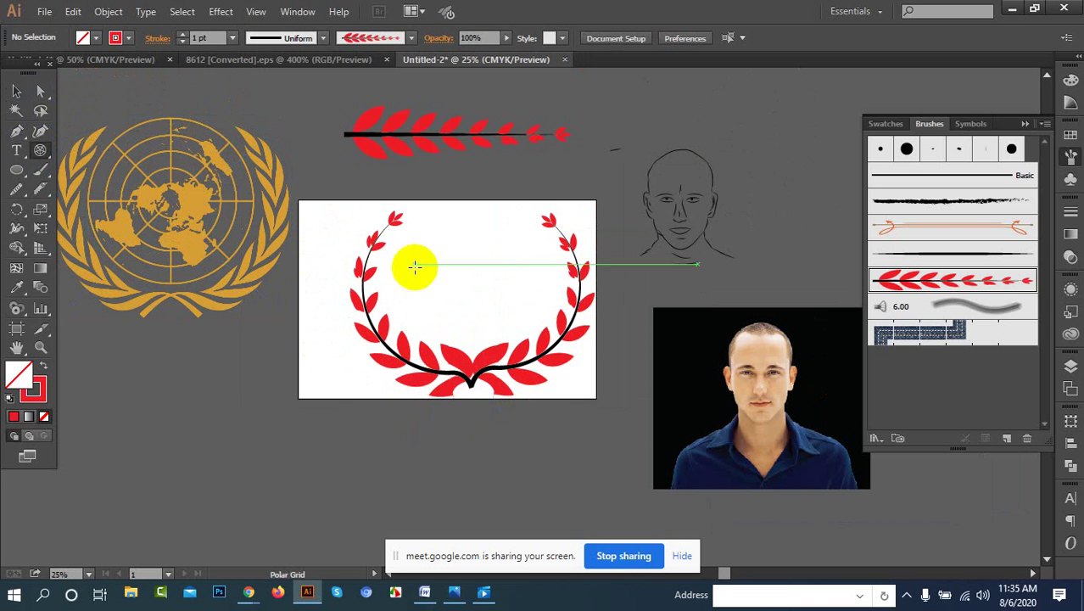
pyautogui.moveTo(447, 245); pyautogui.dragTo(550, 297)
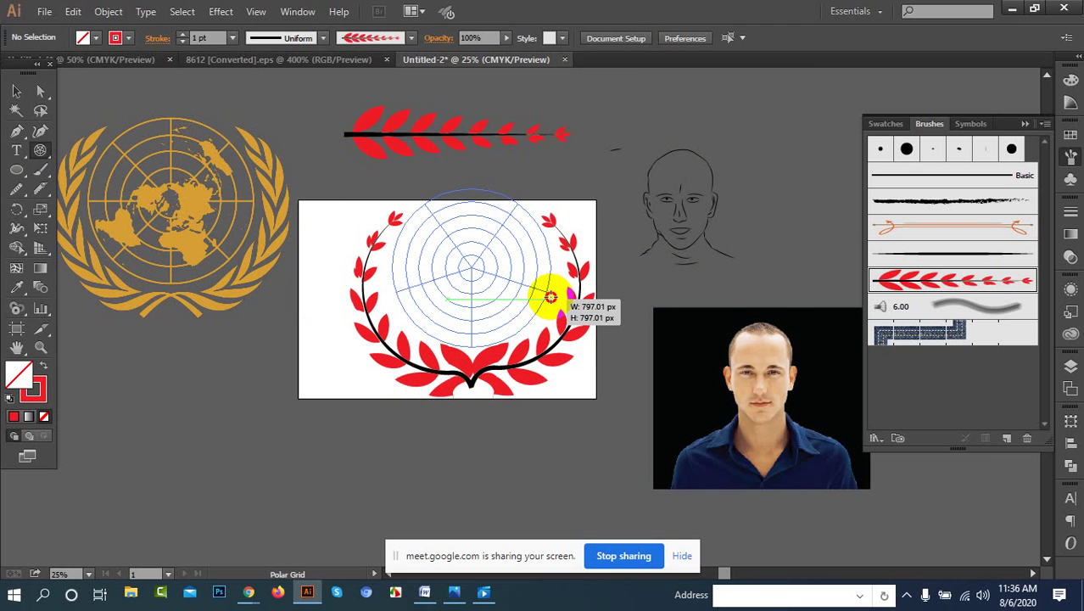
pyautogui.moveTo(550, 297); pyautogui.dragTo(550, 297)
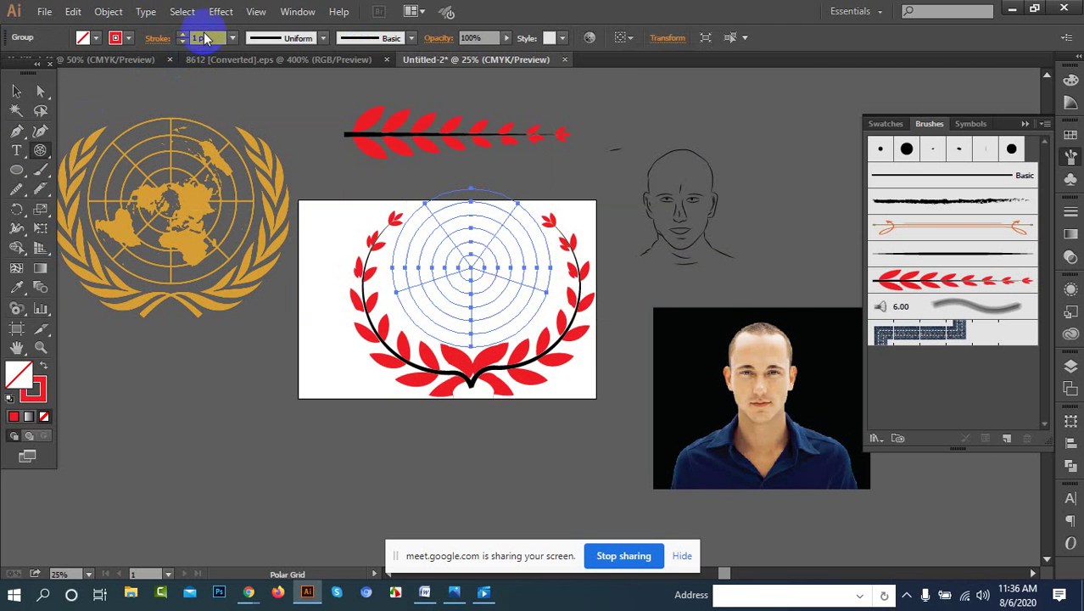
# Step: Set the polar grid's stroke weight to 13 pt and deselect it, leaving the grid tool options unchanged
pyautogui.press('Up')
pyautogui.press('Up')
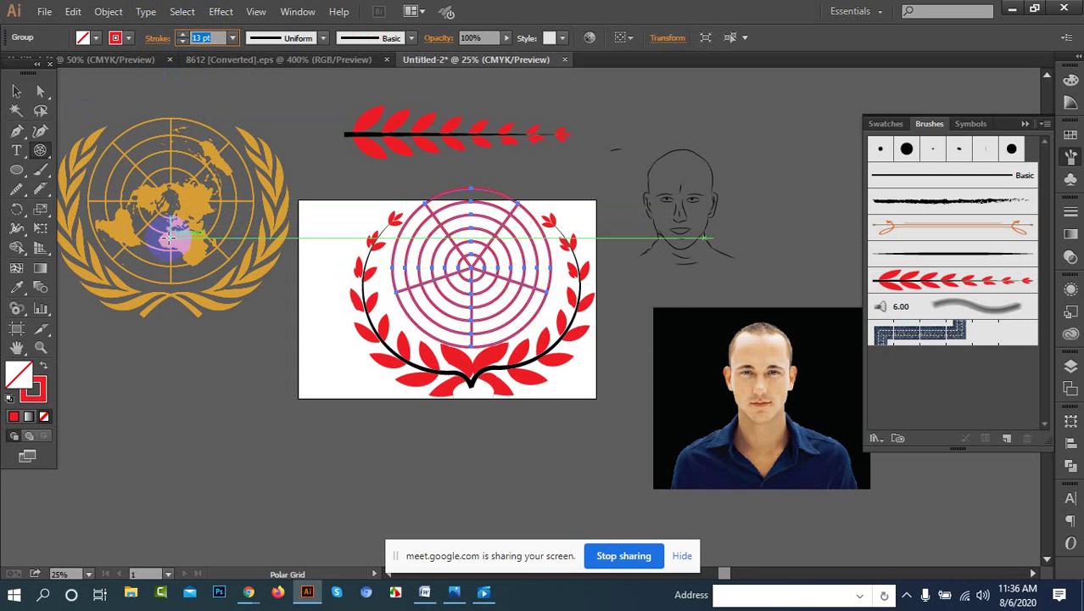
pyautogui.click(219, 418)
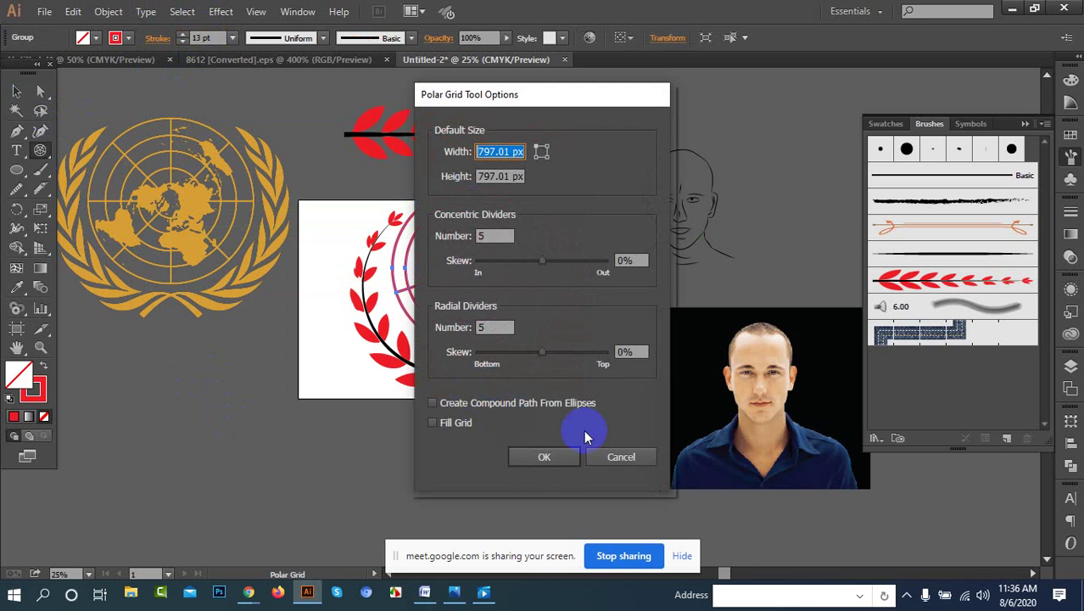
pyautogui.click(619, 455)
pyautogui.click(16, 90)
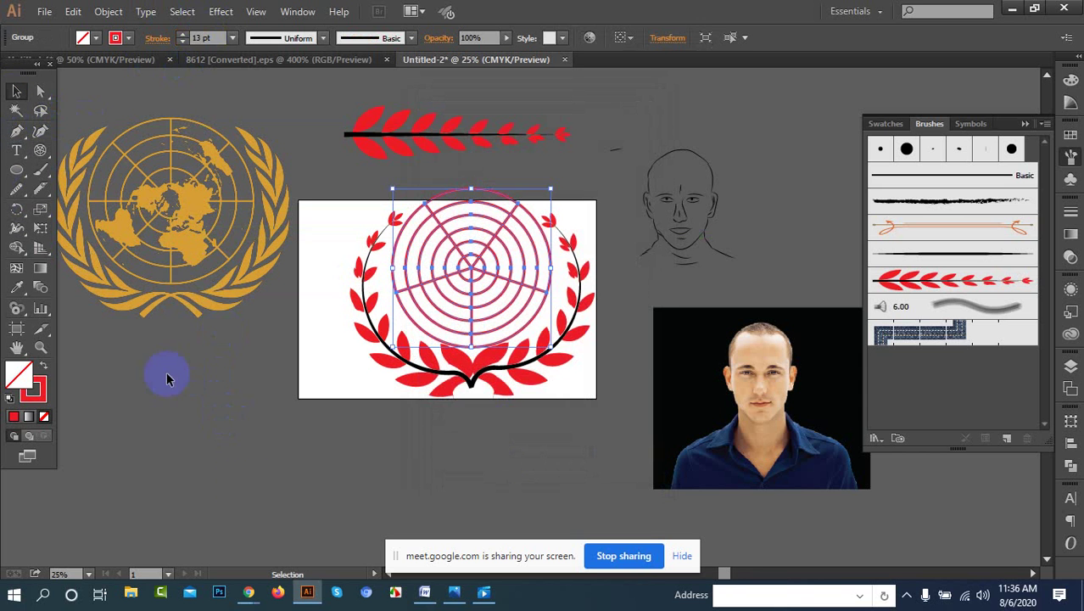
pyautogui.click(166, 372)
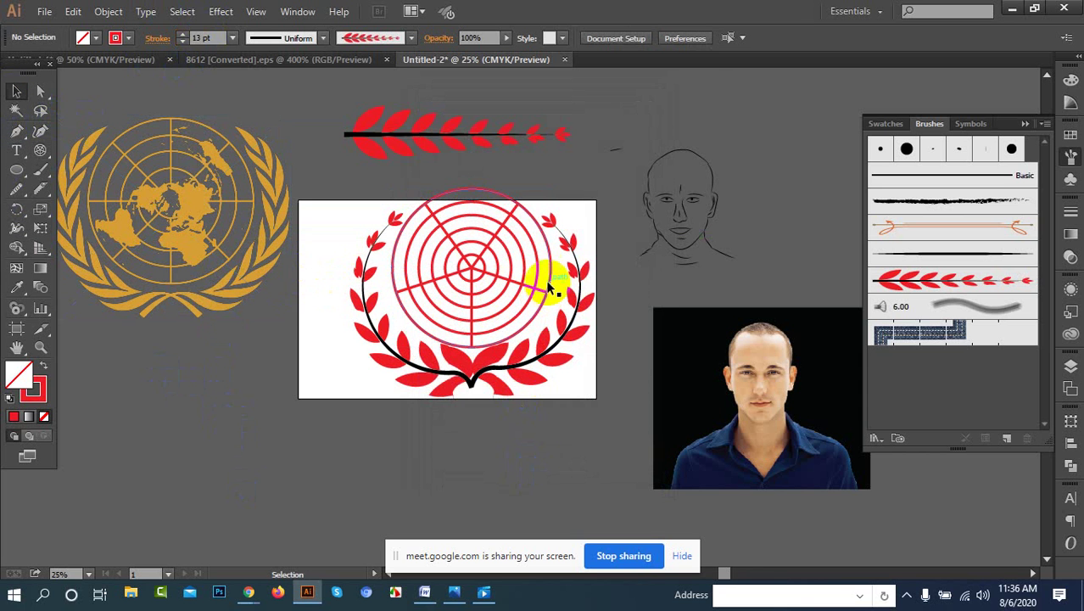
# Step: Decline the incoming Skype call and minimise the Skype window to return to the emblem drawing
pyautogui.scroll(-1, 543, 274)
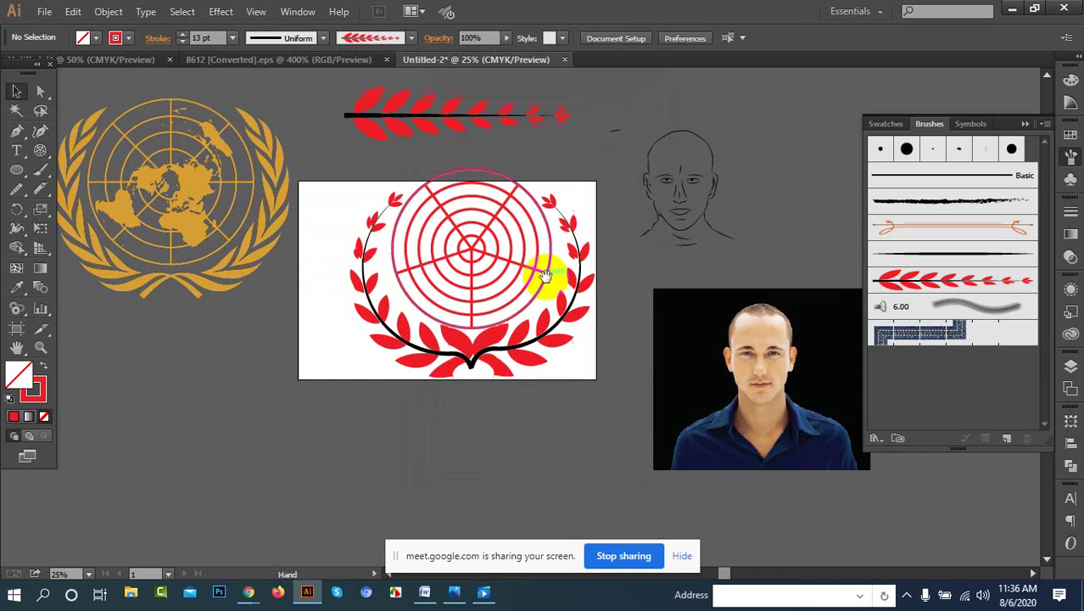
pyautogui.click(486, 265)
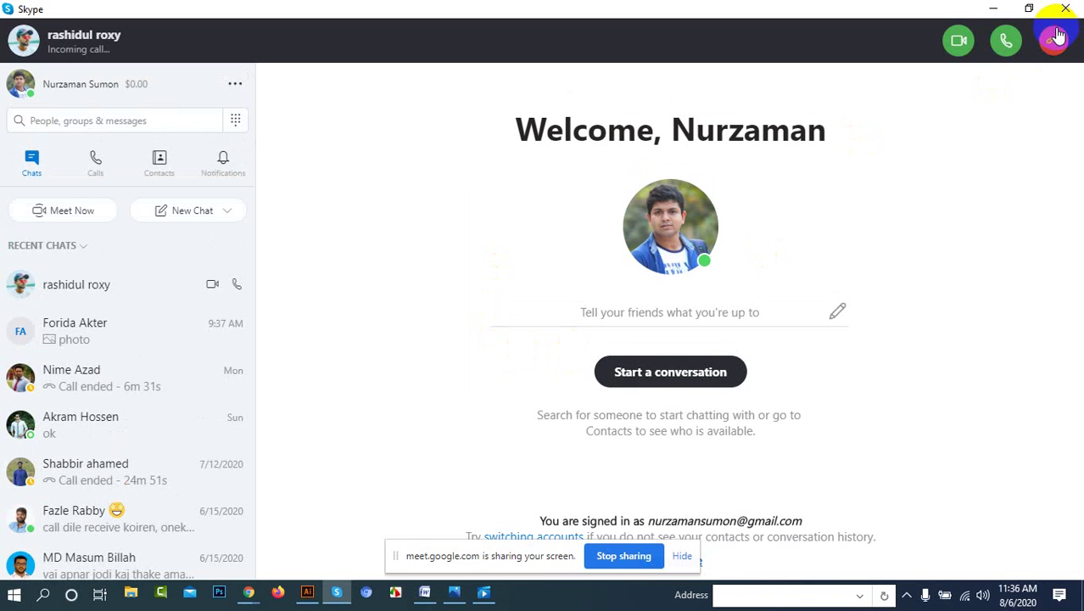
pyautogui.click(1054, 39)
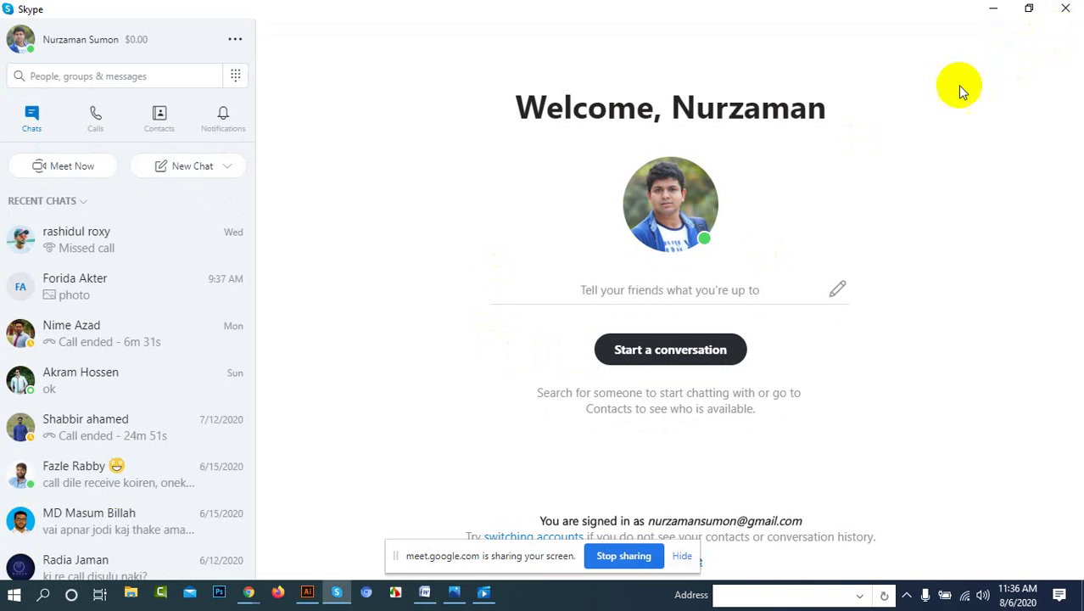
pyautogui.click(994, 7)
# Step: Move the red wreath and polar grid together off the artboard to the empty area below the gold reference emblem
pyautogui.scroll(2, 483, 212)
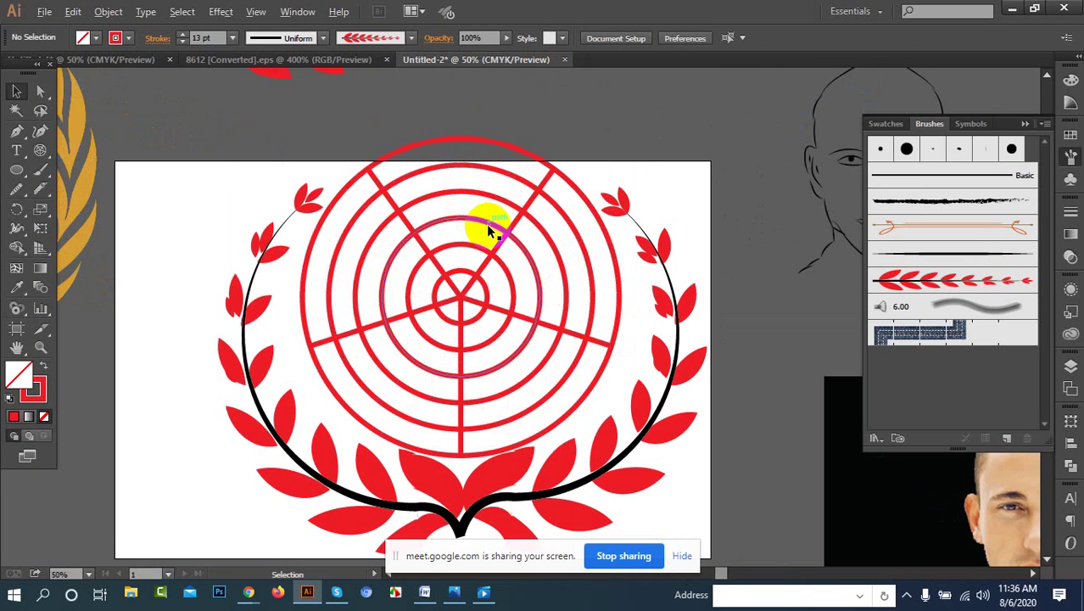
pyautogui.scroll(-2, 464, 252)
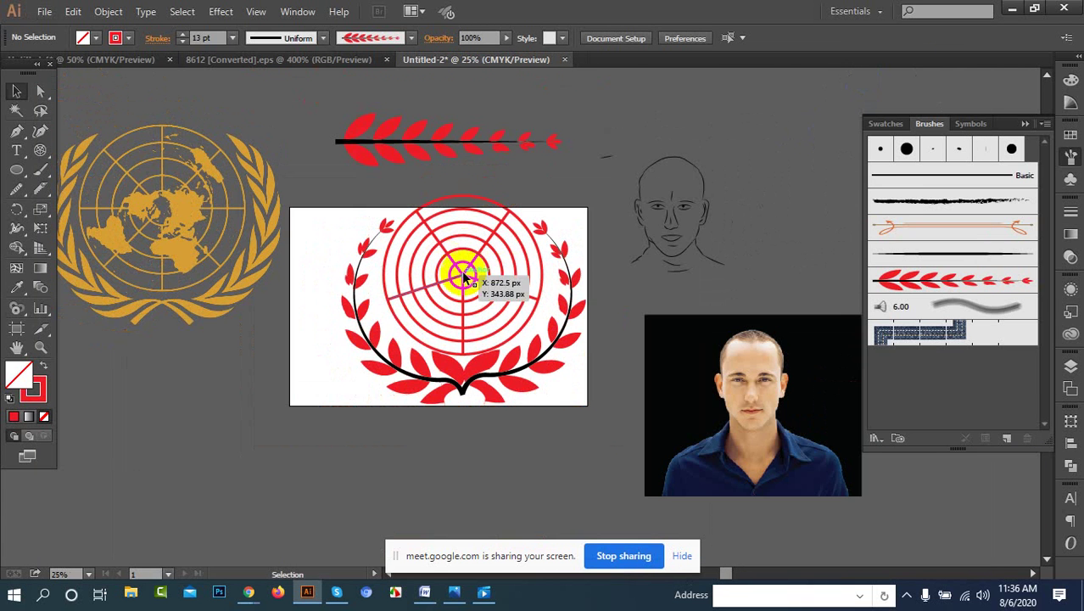
pyautogui.scroll(-1, 535, 274)
pyautogui.moveTo(401, 240); pyautogui.dragTo(549, 363)
pyautogui.moveTo(500, 306); pyautogui.dragTo(201, 411)
pyautogui.click(125, 248)
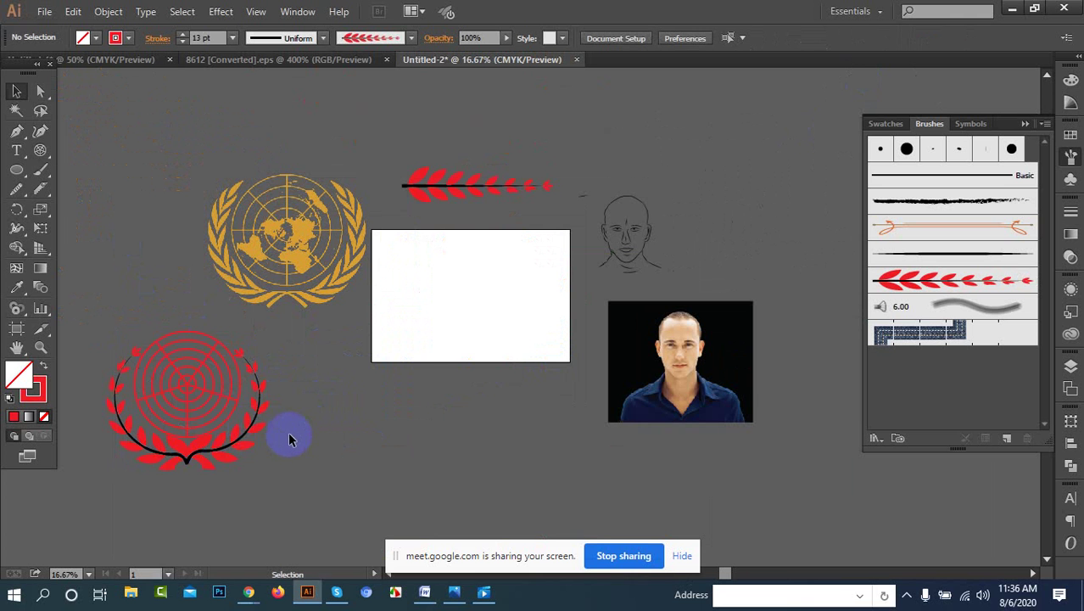
# Step: Expand the appearance of the wreath's right laurel branch so its brush stroke becomes editable shapes
pyautogui.scroll(3, 252, 428)
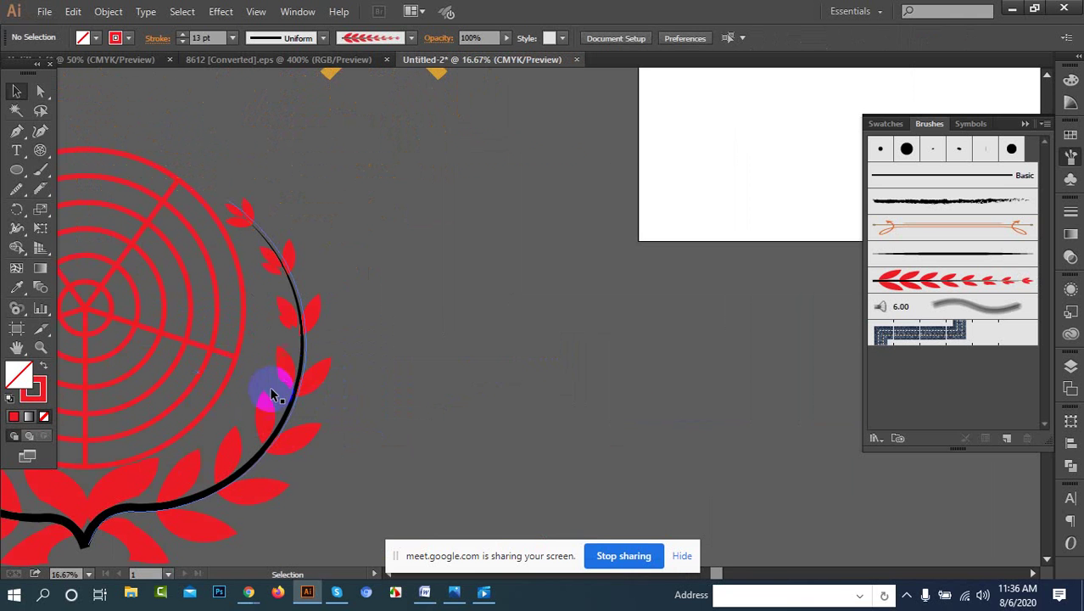
pyautogui.scroll(-3, 271, 399)
pyautogui.scroll(5, 254, 399)
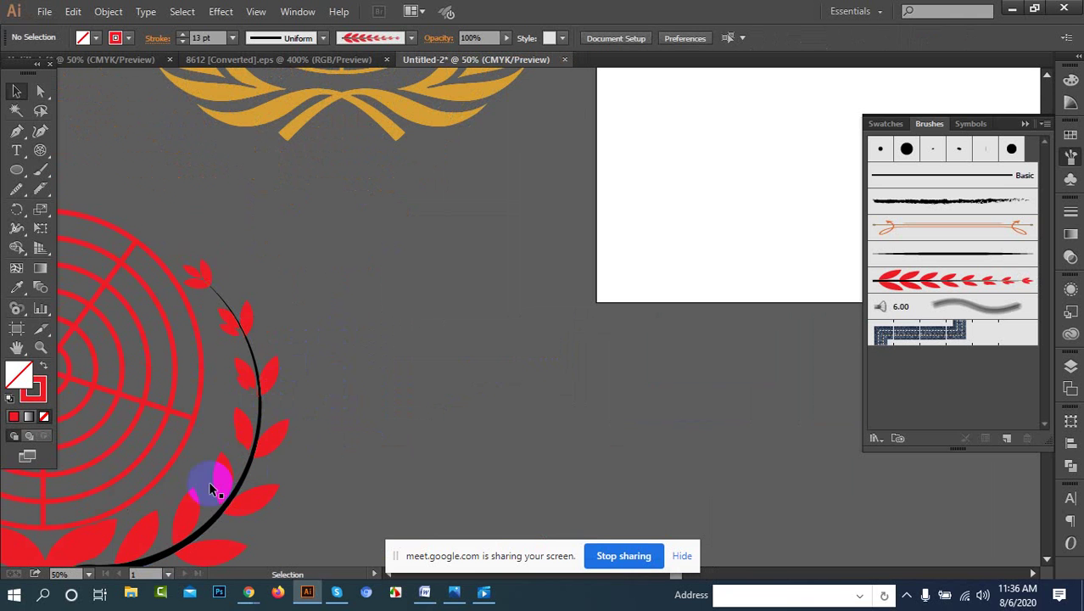
pyautogui.scroll(1, 251, 420)
pyautogui.moveTo(251, 420); pyautogui.dragTo(225, 322)
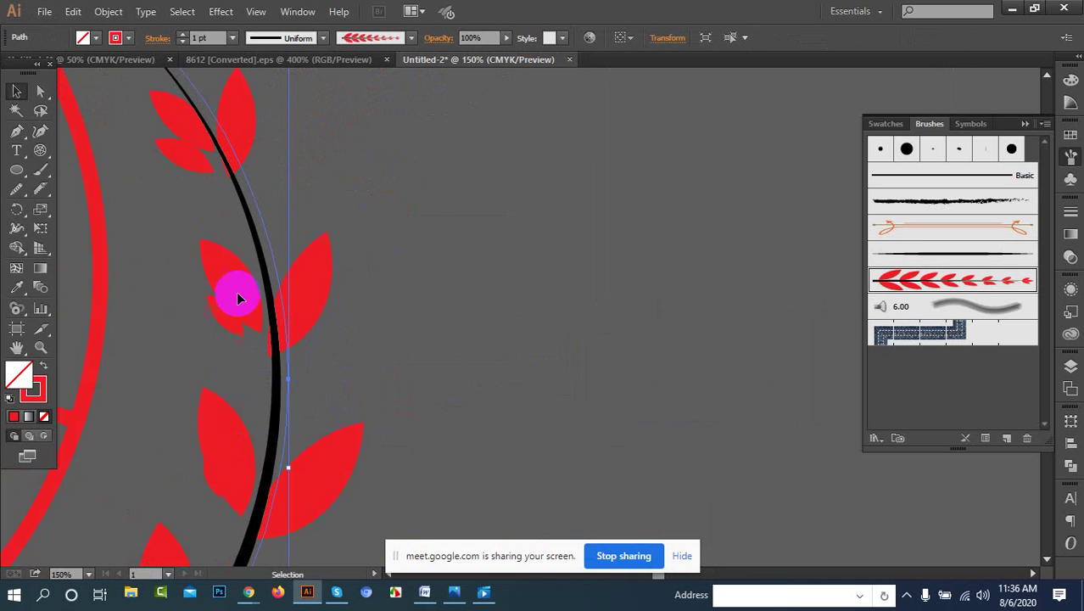
pyautogui.rightClick(239, 294)
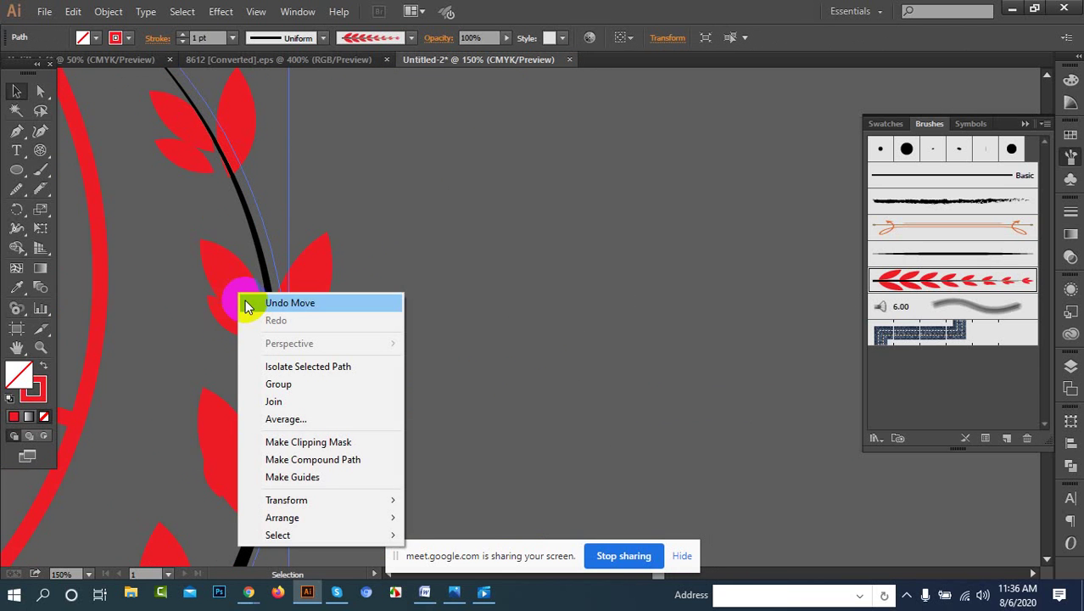
pyautogui.click(249, 102)
pyautogui.click(298, 383)
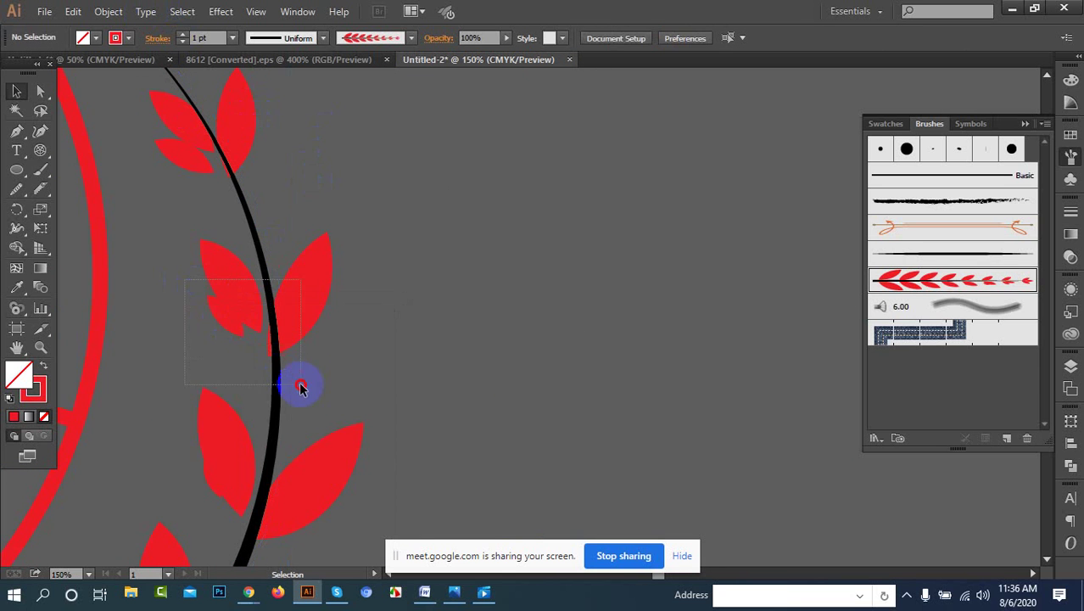
pyautogui.click(108, 11)
pyautogui.click(156, 202)
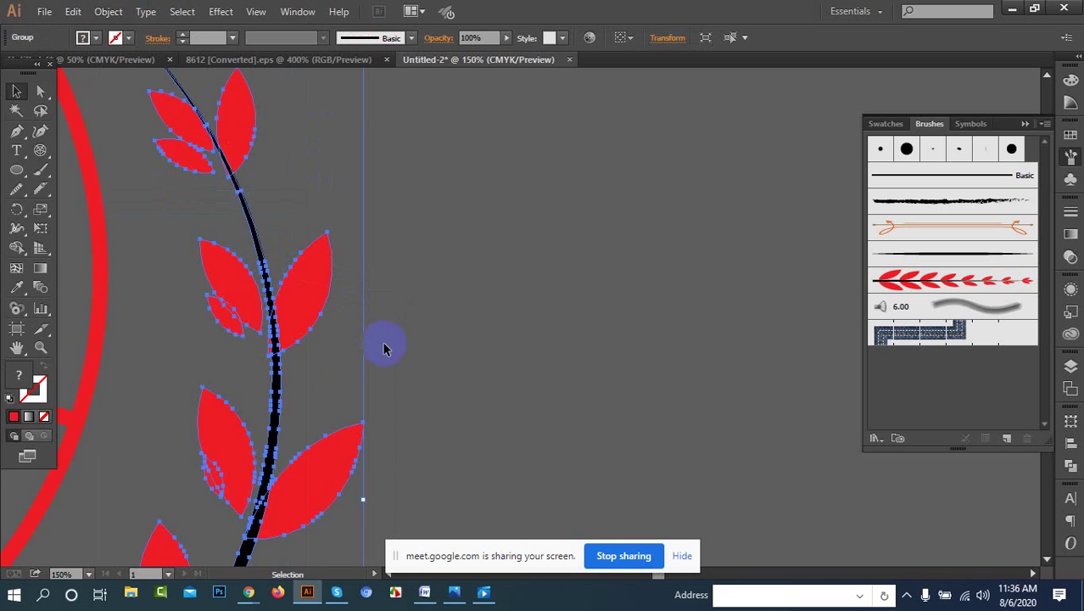
pyautogui.click(111, 13)
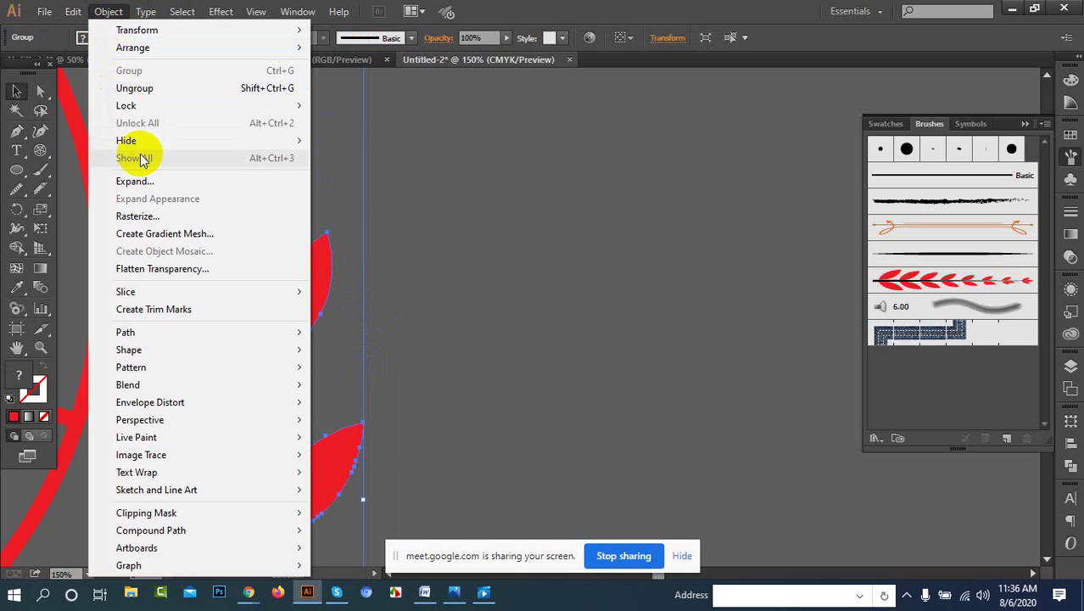
pyautogui.click(134, 181)
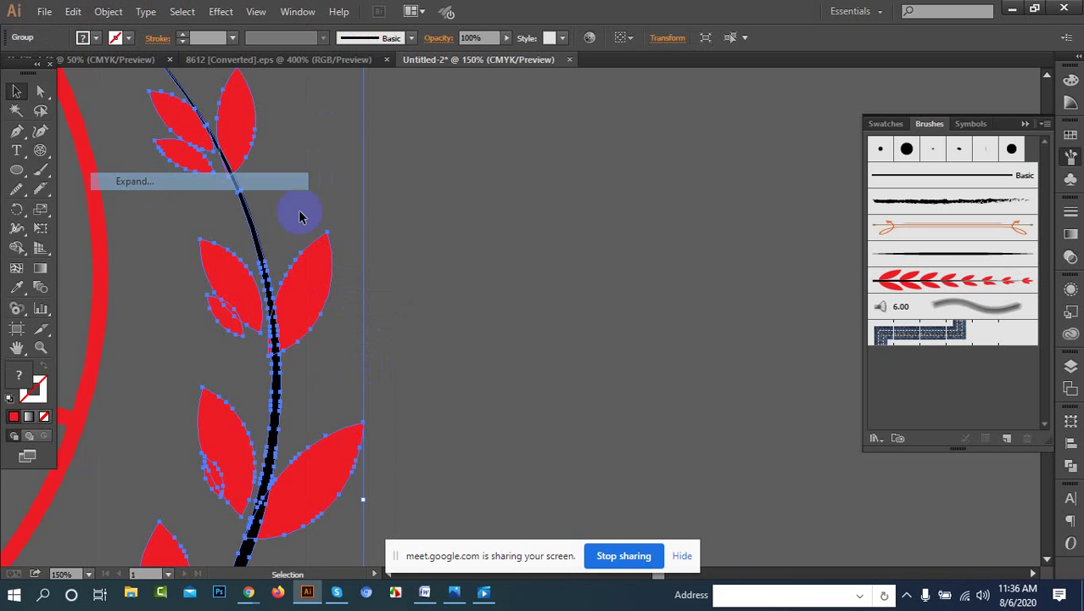
# Step: Ungroup the expanded right branch twice, separating the stem and the individual leaf pairs
pyautogui.rightClick(217, 275)
pyautogui.click(292, 365)
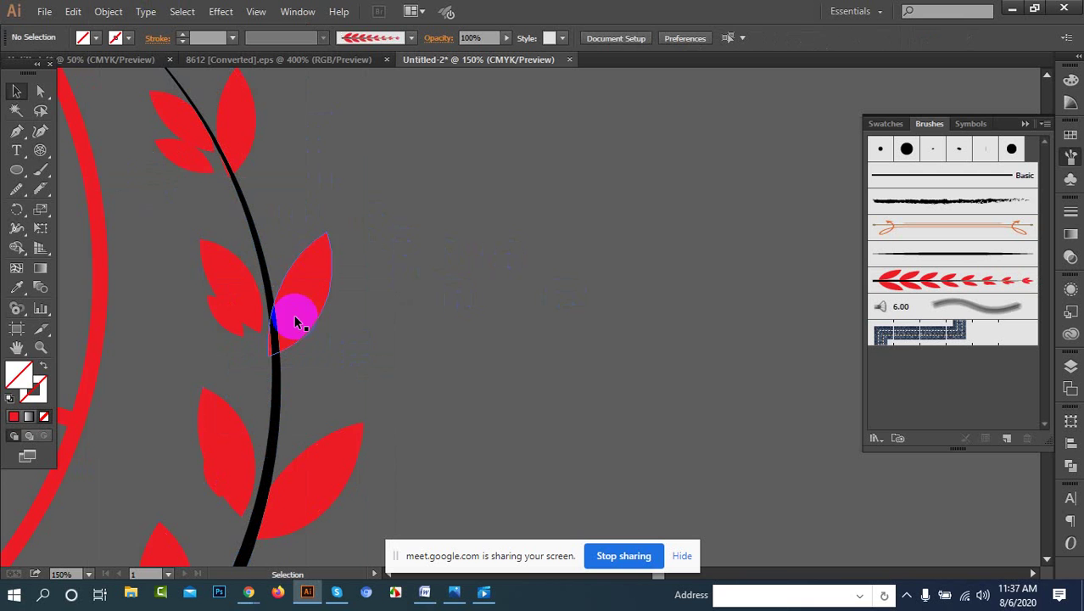
pyautogui.click(224, 327)
pyautogui.rightClick(229, 308)
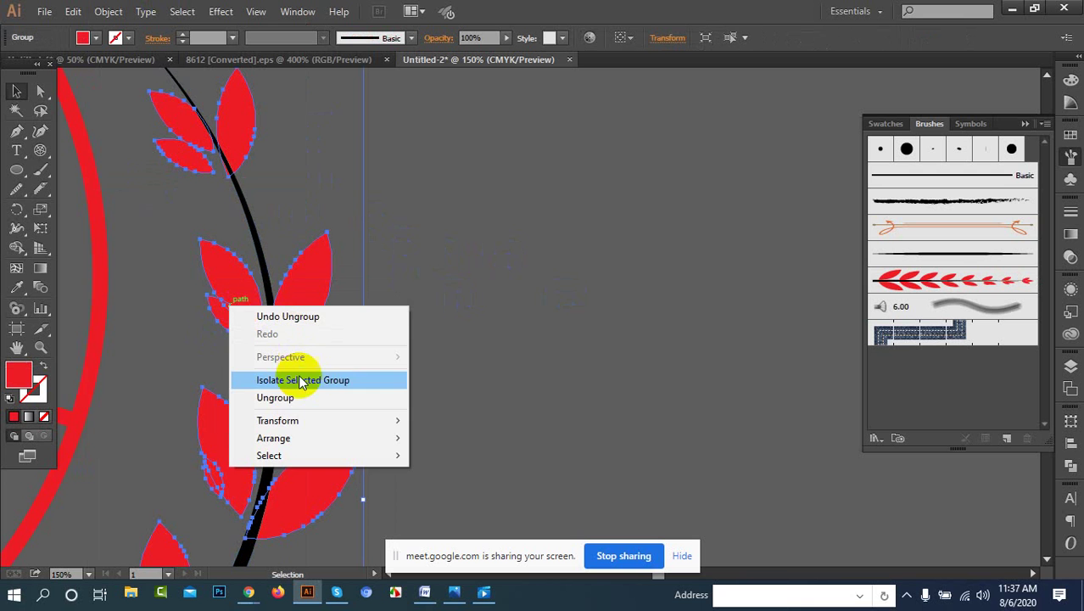
pyautogui.click(278, 398)
# Step: Ungroup the leaf pair at the middle of the right branch and delete its extra small leaf
pyautogui.click(219, 328)
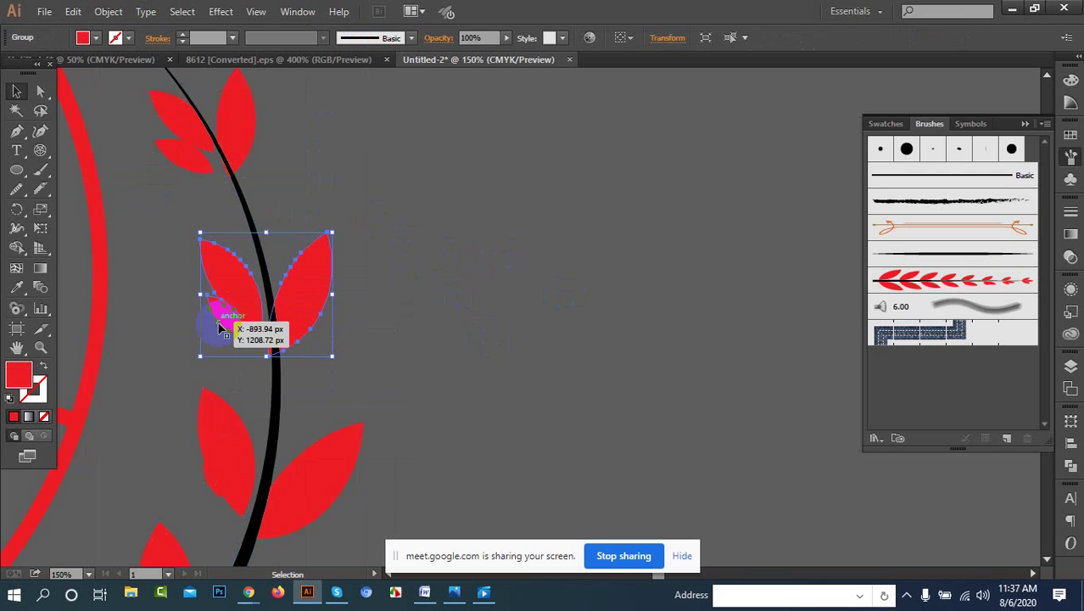
pyautogui.rightClick(249, 284)
pyautogui.click(292, 378)
pyautogui.click(565, 323)
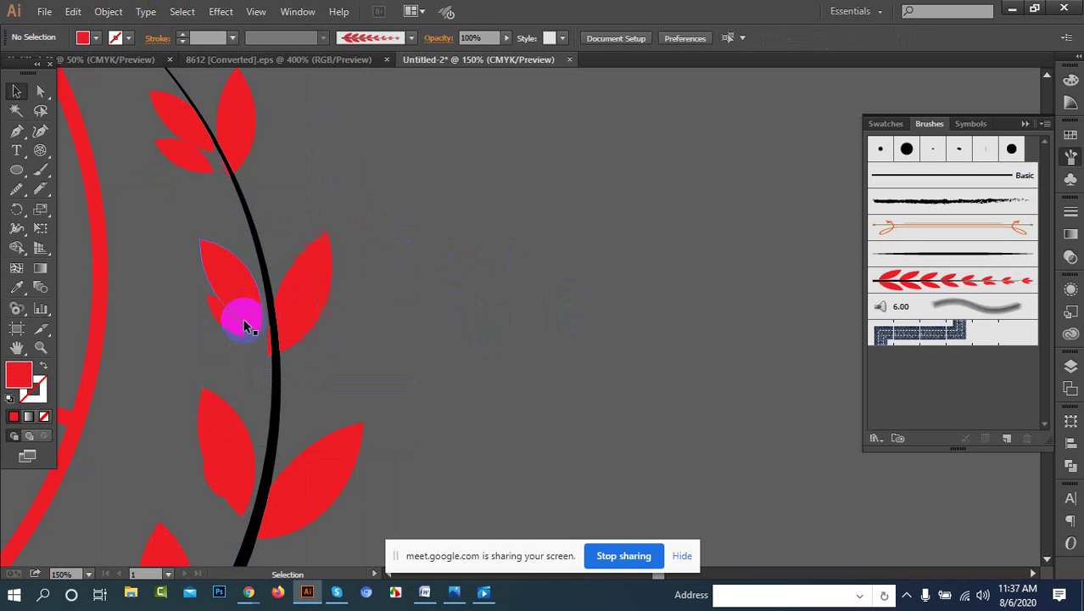
pyautogui.click(224, 330)
pyautogui.click(214, 370)
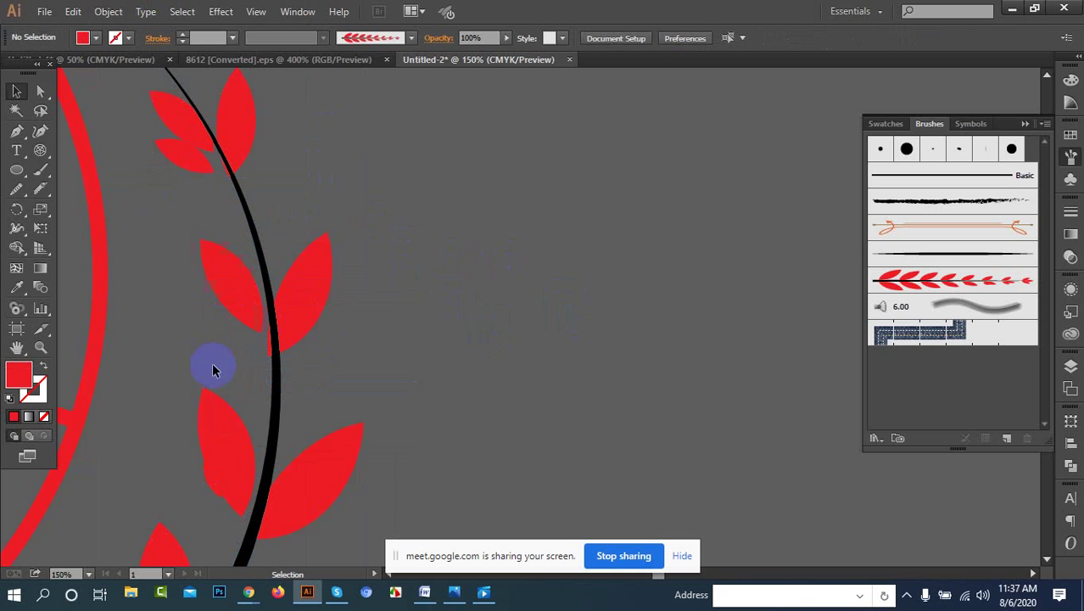
pyautogui.click(208, 490)
pyautogui.press('Delete')
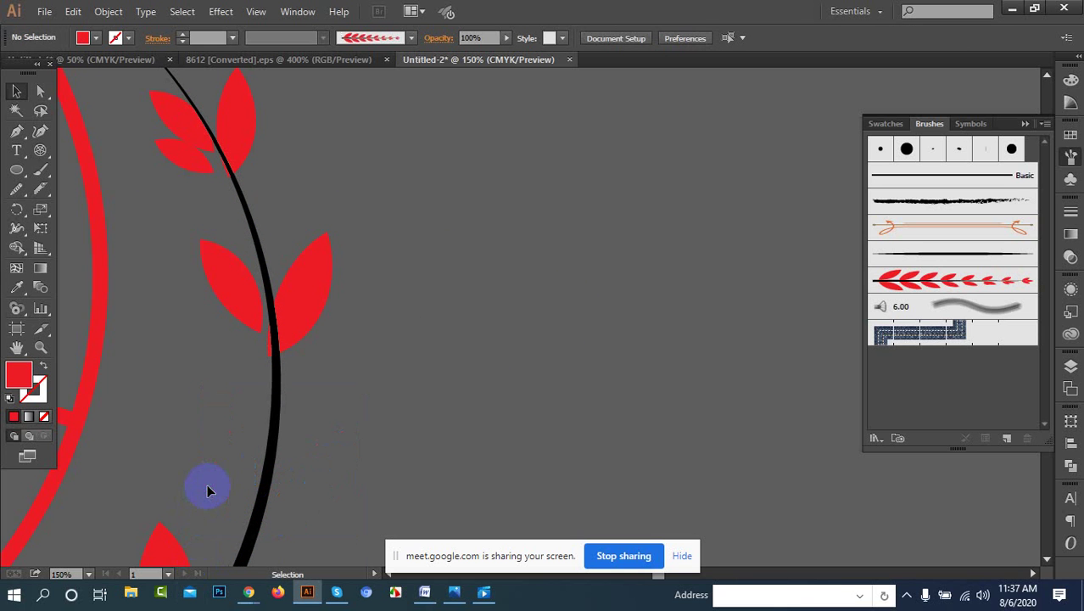
pyautogui.hotkey('ctrl', 'z')
# Step: Ungroup the next lower leaf pair on the right branch and delete its extra small leaf
pyautogui.rightClick(213, 474)
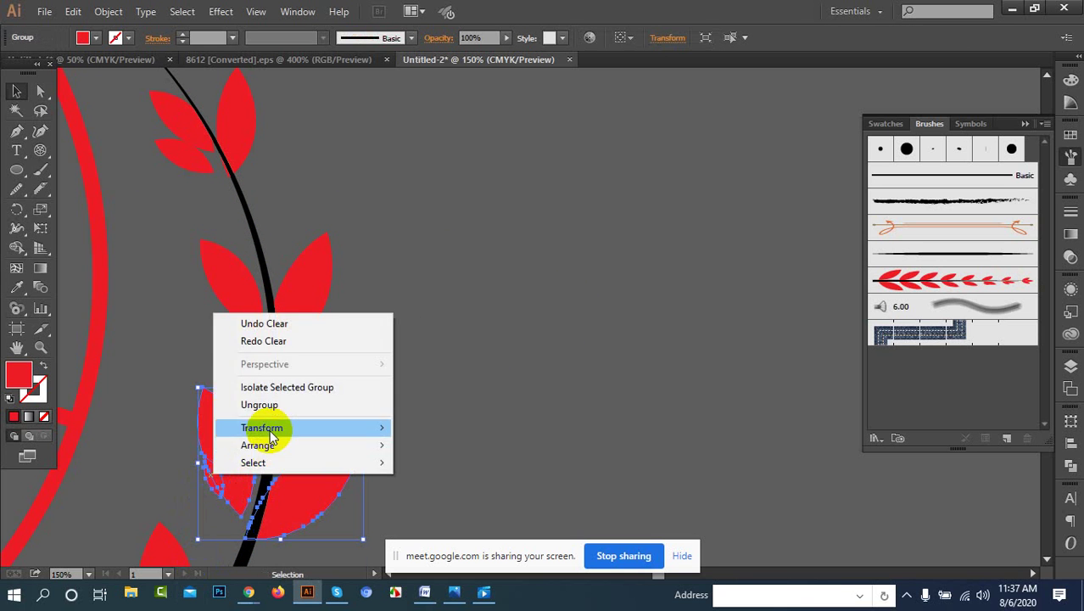
pyautogui.click(339, 407)
pyautogui.click(528, 405)
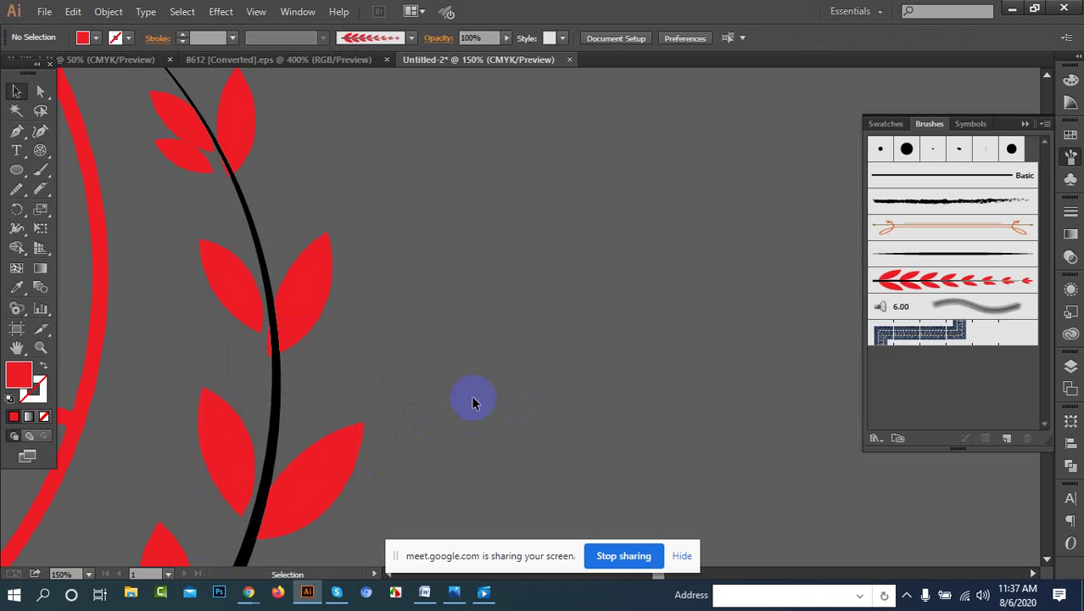
# Step: Ungroup the leaf pair above the middle one on the right branch and delete its extra small leaf
pyautogui.click(236, 176)
pyautogui.rightClick(173, 153)
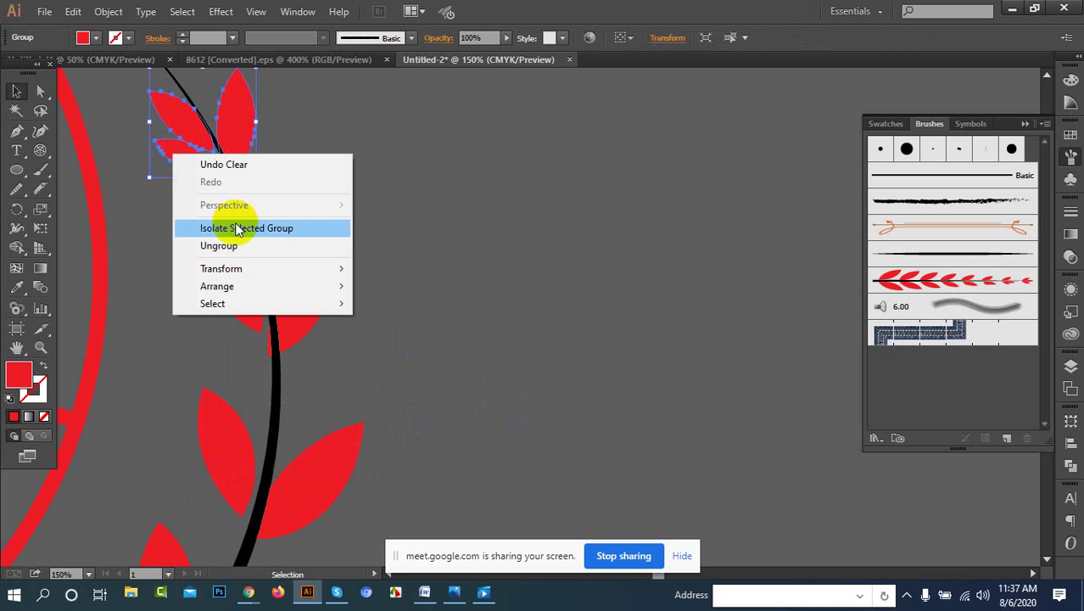
pyautogui.click(235, 245)
pyautogui.click(451, 194)
pyautogui.click(186, 157)
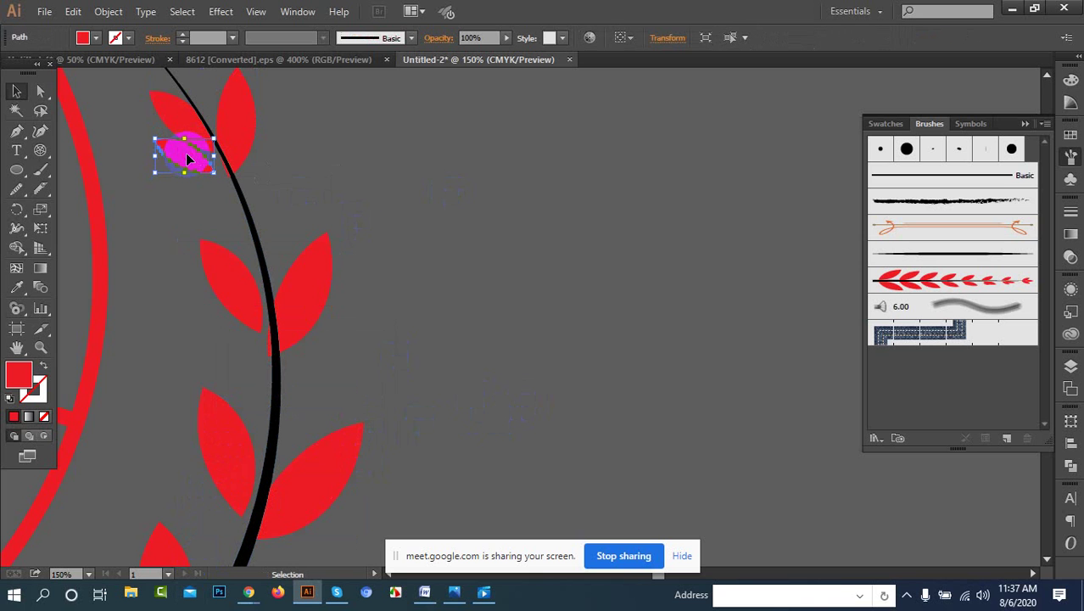
pyautogui.click(385, 162)
# Step: Move the inner leaves of the middle and upper pairs down against the stem to meet their opposite leaves
pyautogui.moveTo(238, 302)
pyautogui.mouseDown()
pyautogui.moveTo(257, 322)
pyautogui.moveTo(237, 302)
pyautogui.mouseUp()
pyautogui.click(581, 291)
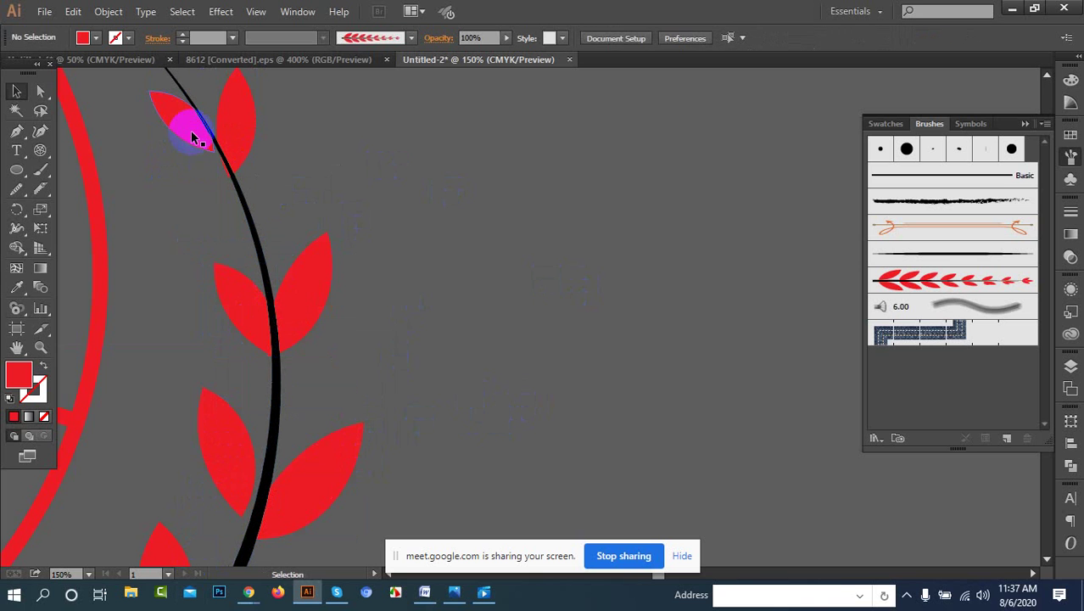
pyautogui.click(190, 129)
pyautogui.moveTo(188, 132); pyautogui.dragTo(194, 151)
pyautogui.click(373, 258)
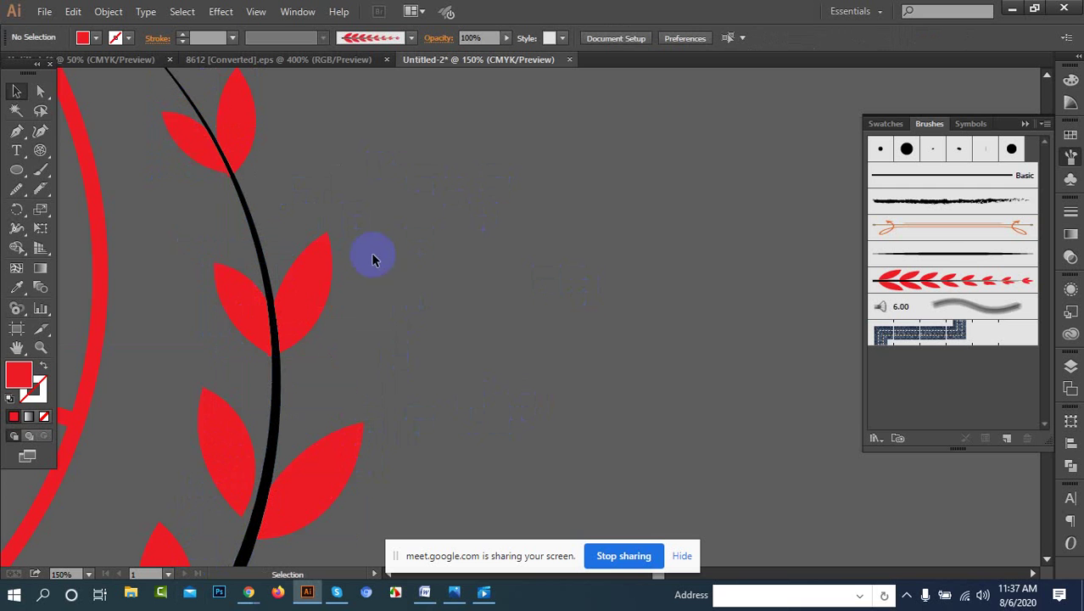
# Step: Expand the appearance of the wreath's left laurel branch into editable shapes
pyautogui.keyDown('alt'); pyautogui.scroll(-3, 375, 200); pyautogui.keyUp('alt')
pyautogui.moveTo(338, 312); pyautogui.dragTo(255, 412)
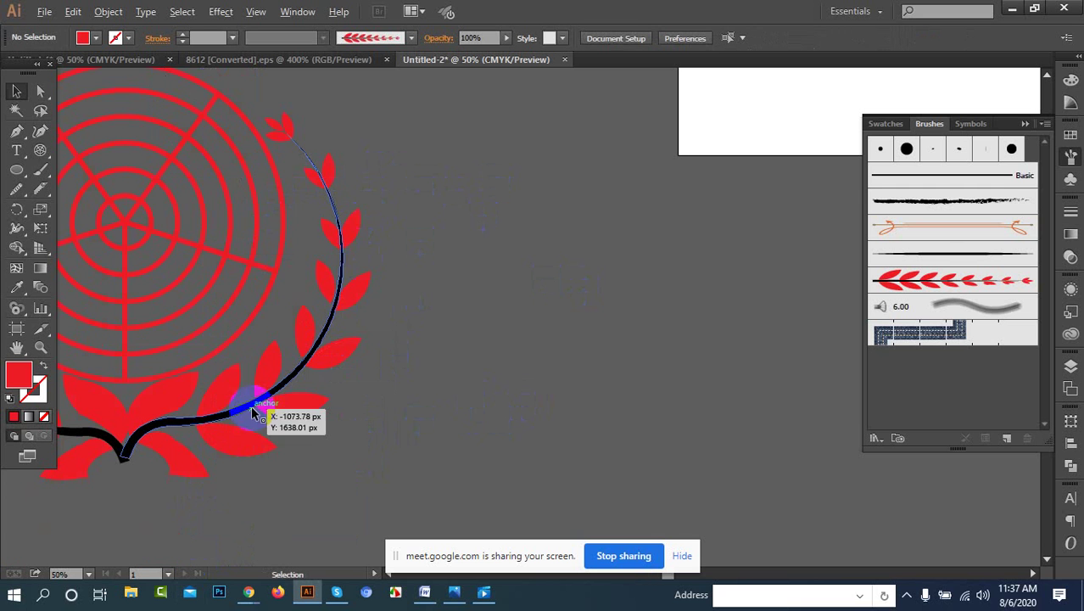
pyautogui.click(527, 271)
pyautogui.moveTo(235, 316); pyautogui.dragTo(675, 314)
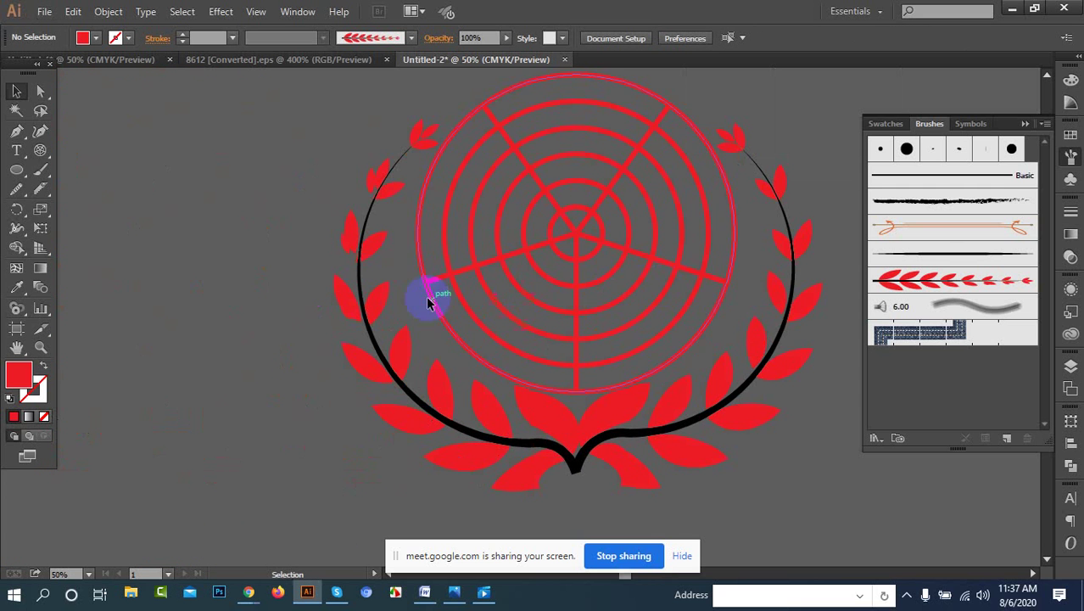
pyautogui.click(387, 246)
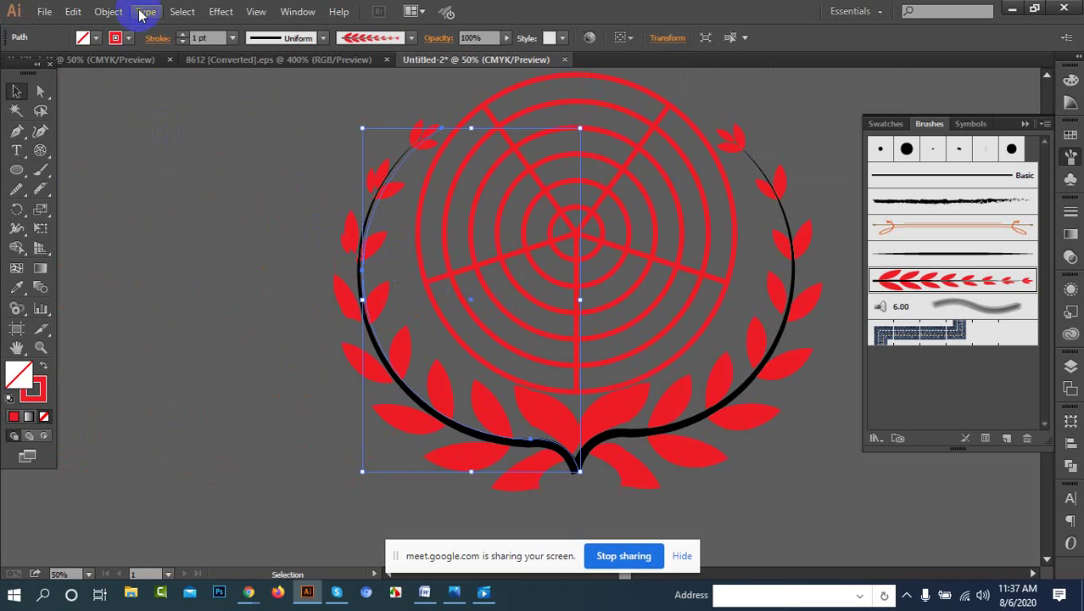
pyautogui.click(108, 11)
pyautogui.click(141, 198)
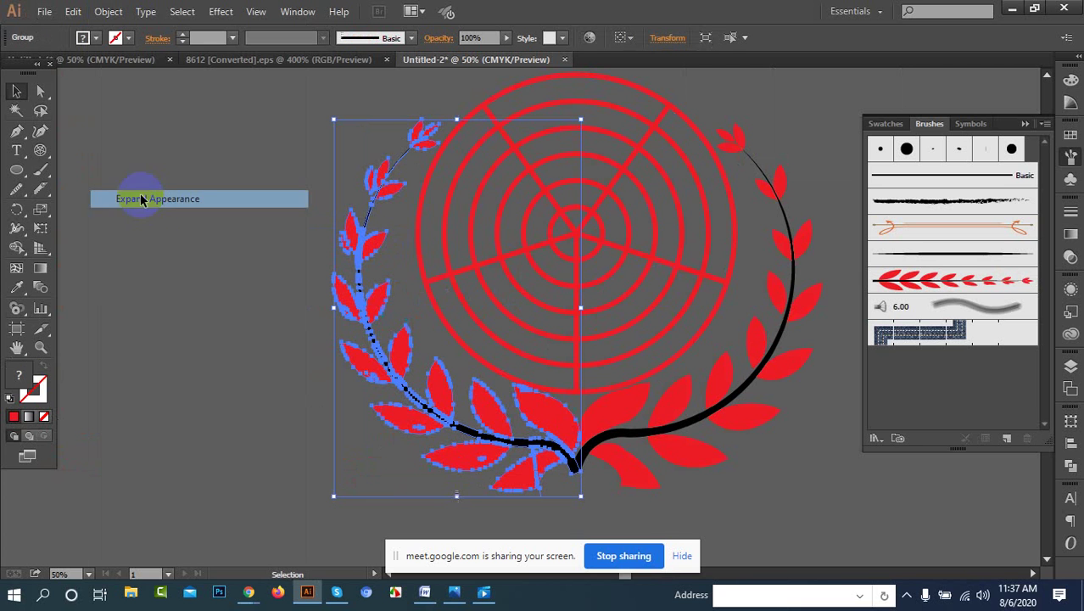
pyautogui.click(109, 11)
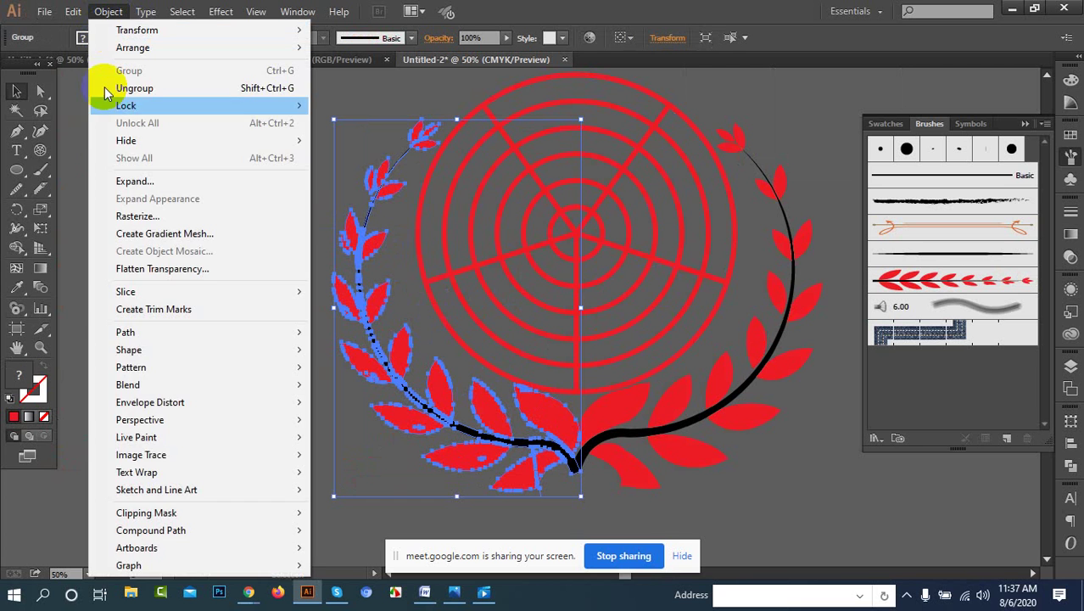
pyautogui.click(133, 181)
pyautogui.click(159, 253)
pyautogui.click(358, 226)
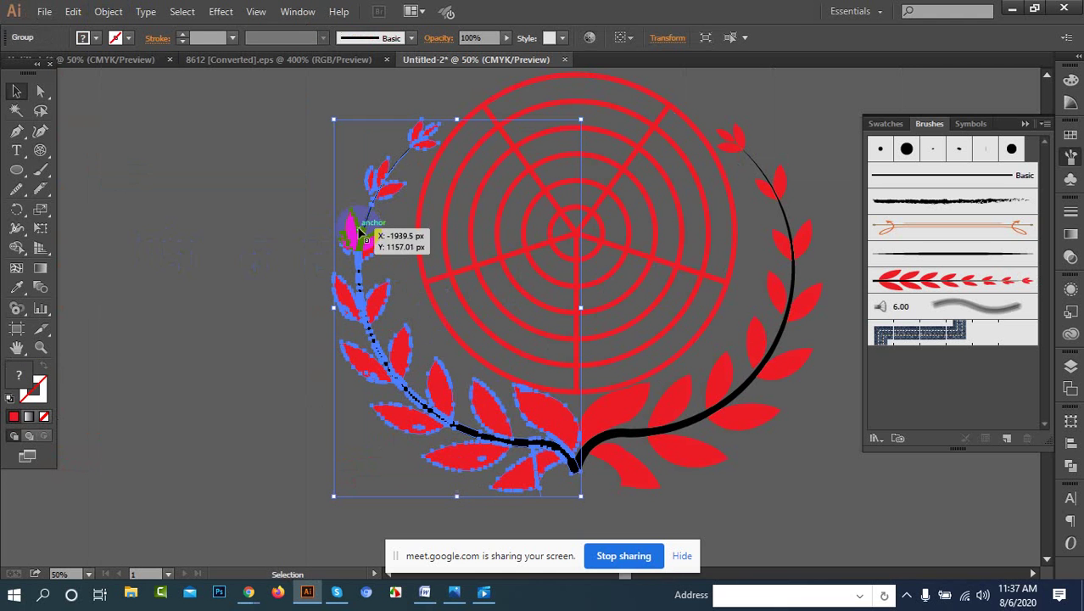
pyautogui.click(259, 233)
# Step: Ungroup the expanded left branch twice to separate its stem and leaf pairs
pyautogui.scroll(3, 379, 231)
pyautogui.click(296, 239)
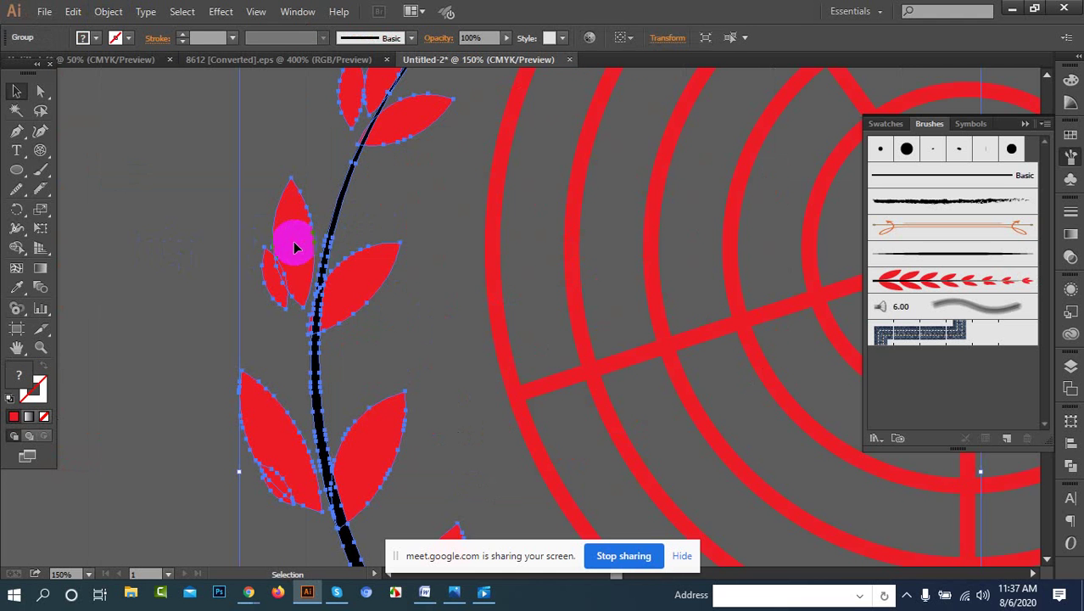
pyautogui.rightClick(291, 247)
pyautogui.click(322, 336)
pyautogui.click(241, 235)
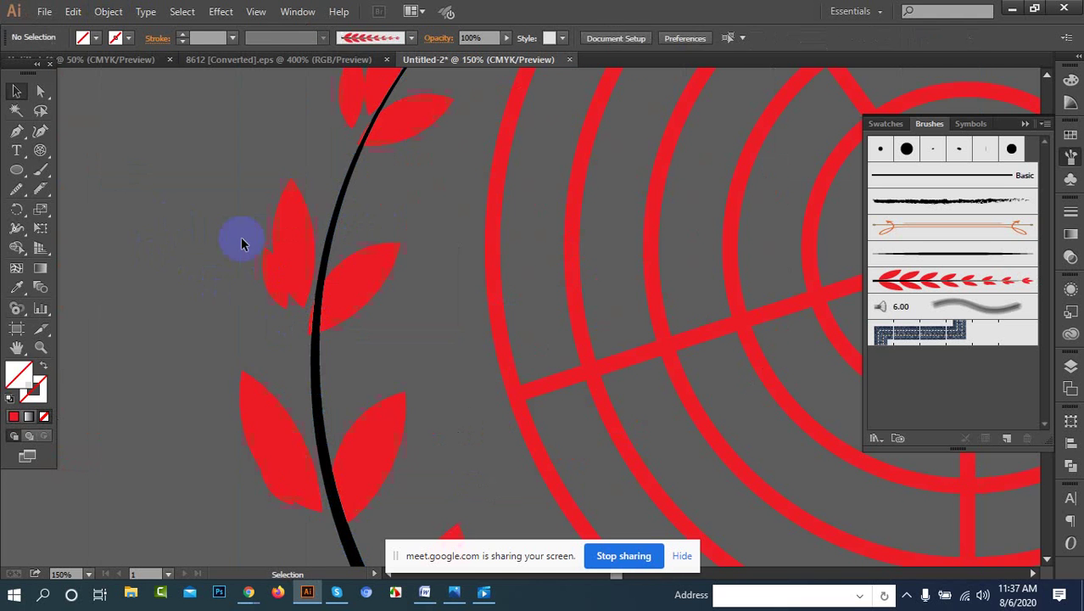
pyautogui.rightClick(287, 242)
pyautogui.click(335, 330)
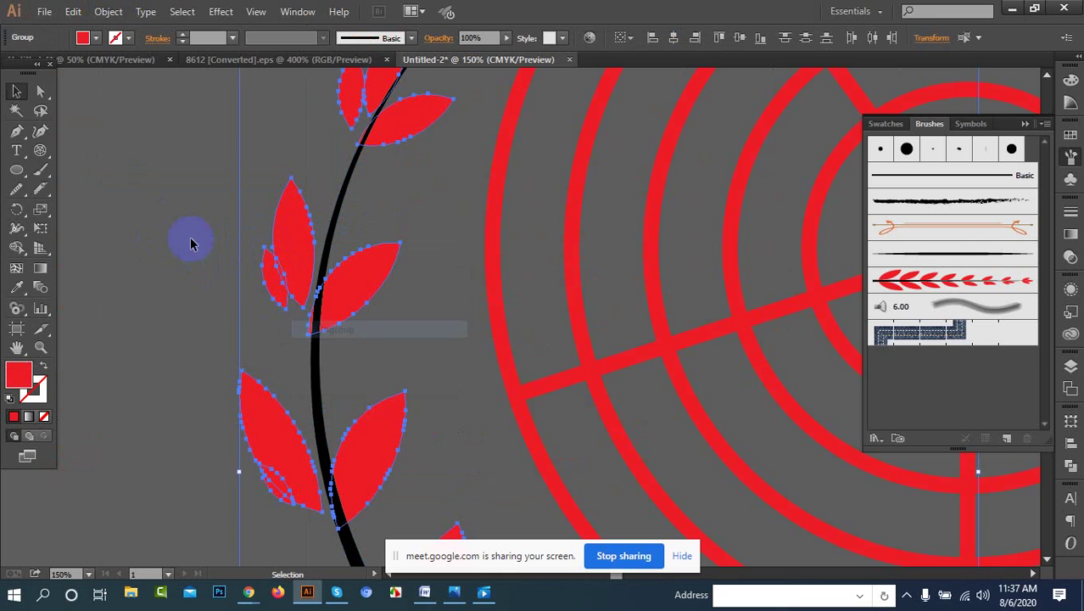
# Step: Ungroup the left branch's third leaf pair from the tip, delete its extra small leaf and move the outer leaf against the stem
pyautogui.click(242, 267)
pyautogui.click(270, 278)
pyautogui.rightClick(284, 222)
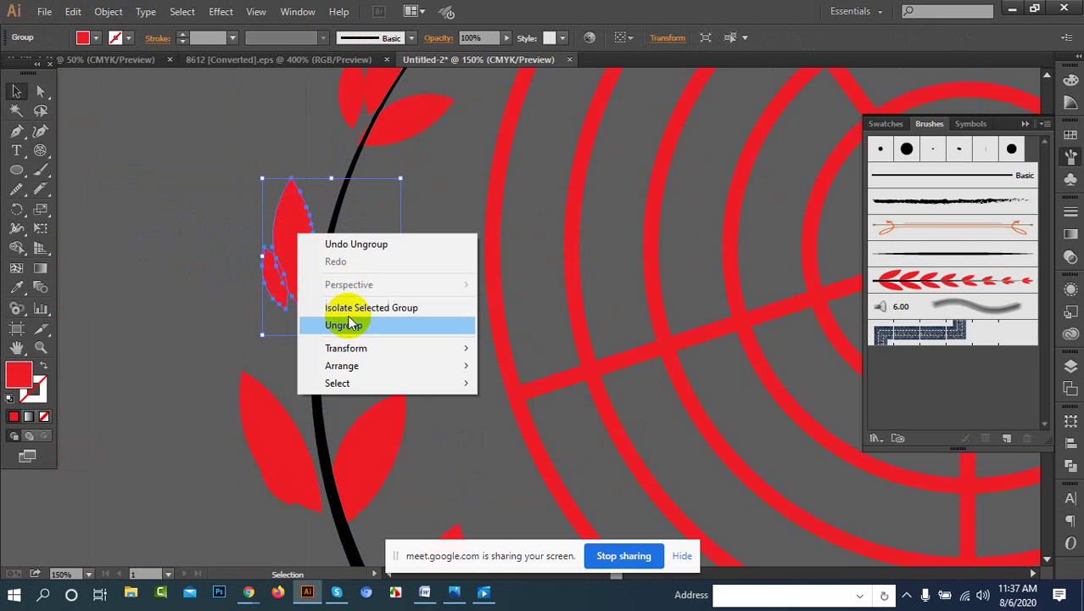
pyautogui.click(309, 322)
pyautogui.click(140, 254)
pyautogui.click(268, 280)
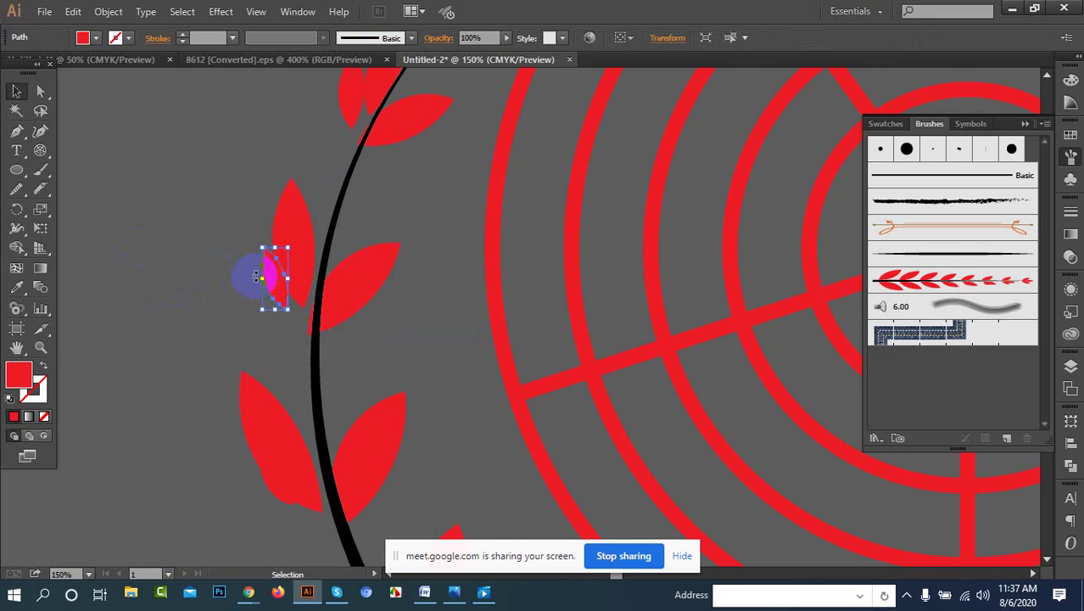
pyautogui.moveTo(286, 269); pyautogui.dragTo(290, 287)
pyautogui.click(242, 286)
# Step: Ungroup the left branch's second leaf pair from the tip, remove its extra small leaf and shift the outer leaf to the stem
pyautogui.click(355, 98)
pyautogui.rightClick(355, 98)
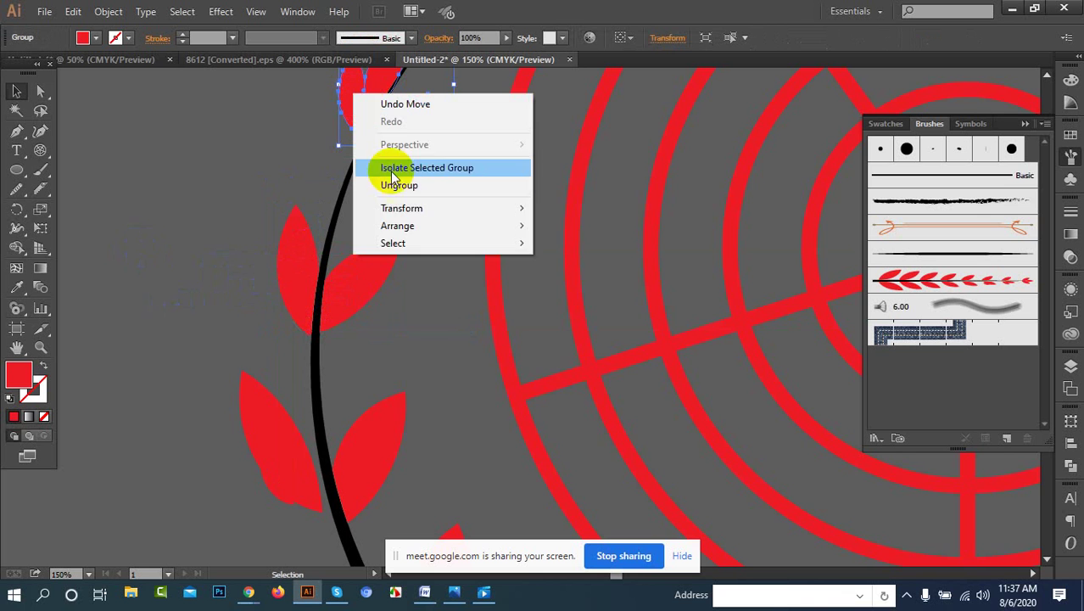
pyautogui.click(399, 183)
pyautogui.click(230, 168)
pyautogui.click(358, 89)
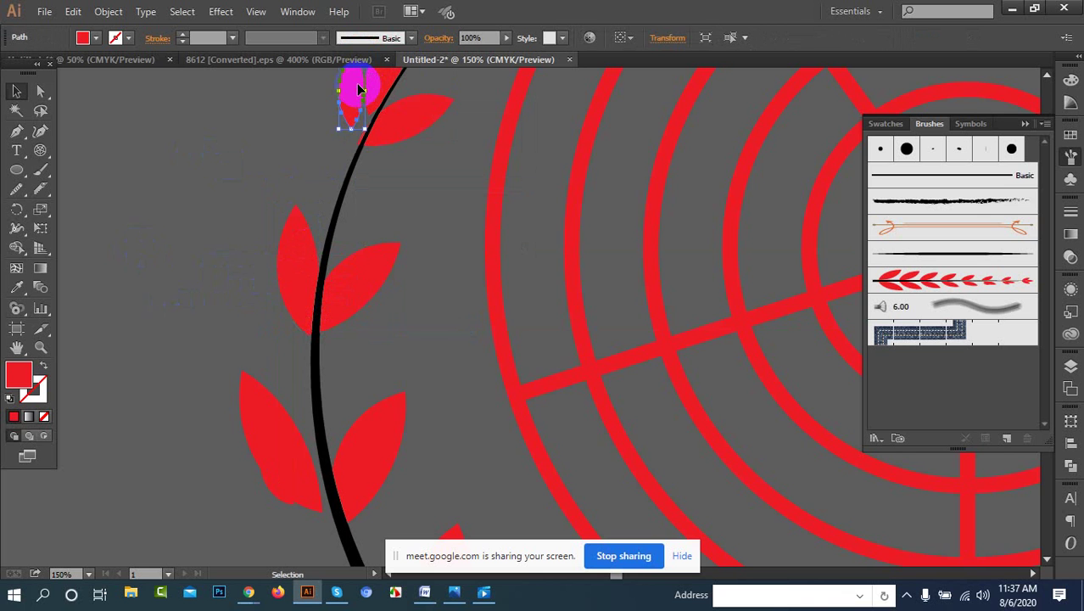
pyautogui.click(380, 90)
pyautogui.moveTo(379, 89); pyautogui.dragTo(361, 107)
pyautogui.click(380, 102)
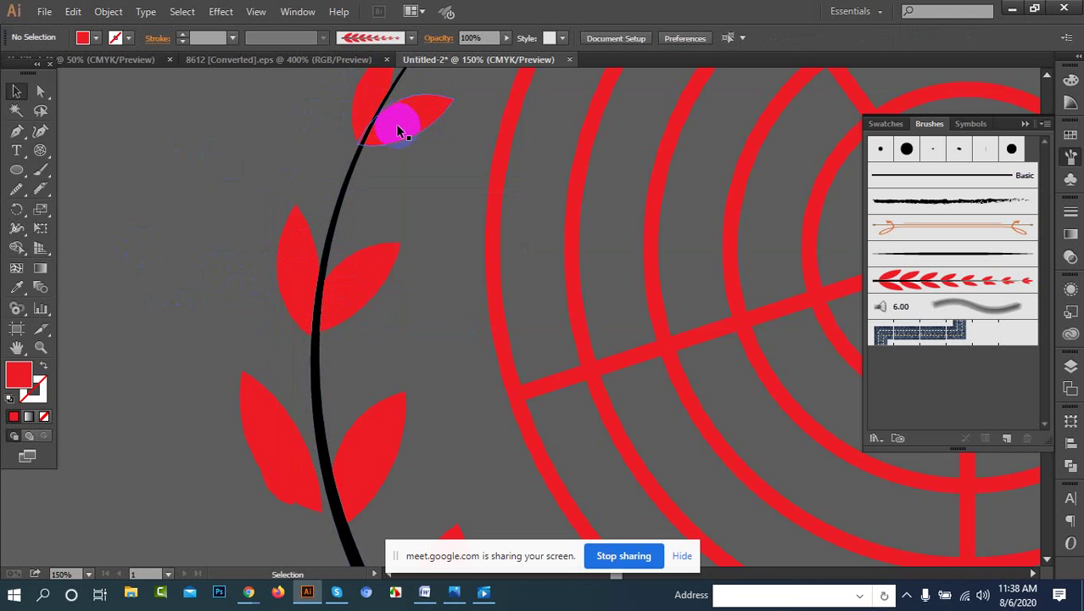
# Step: Fine-tune the outer leaf of the second pair from the tip so it sits neatly against the stem
pyautogui.scroll(-1, 407, 161)
pyautogui.click(375, 134)
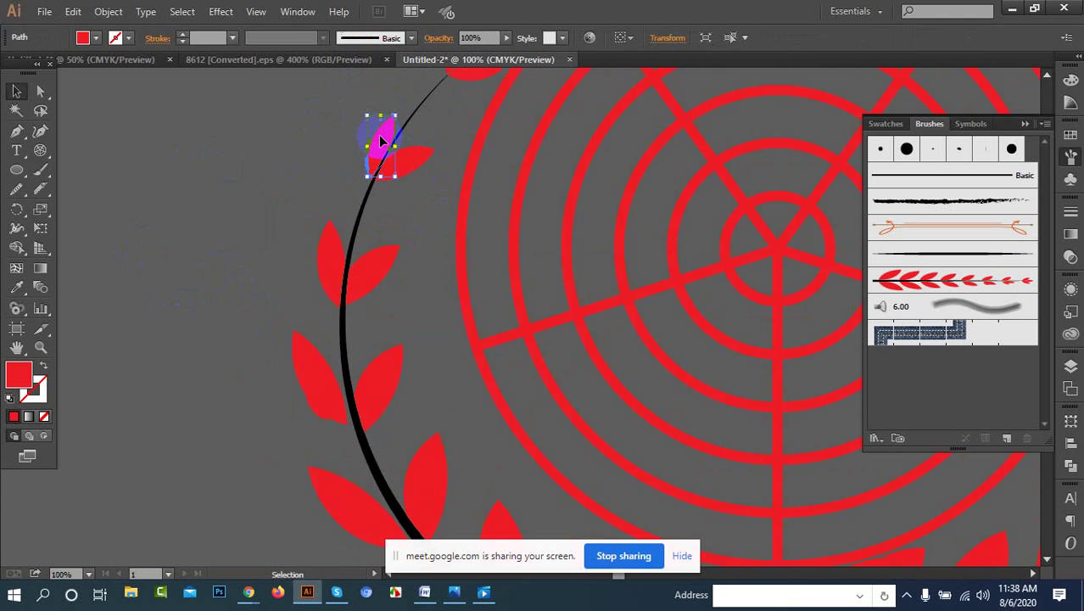
pyautogui.moveTo(400, 110); pyautogui.dragTo(397, 113)
pyautogui.click(322, 135)
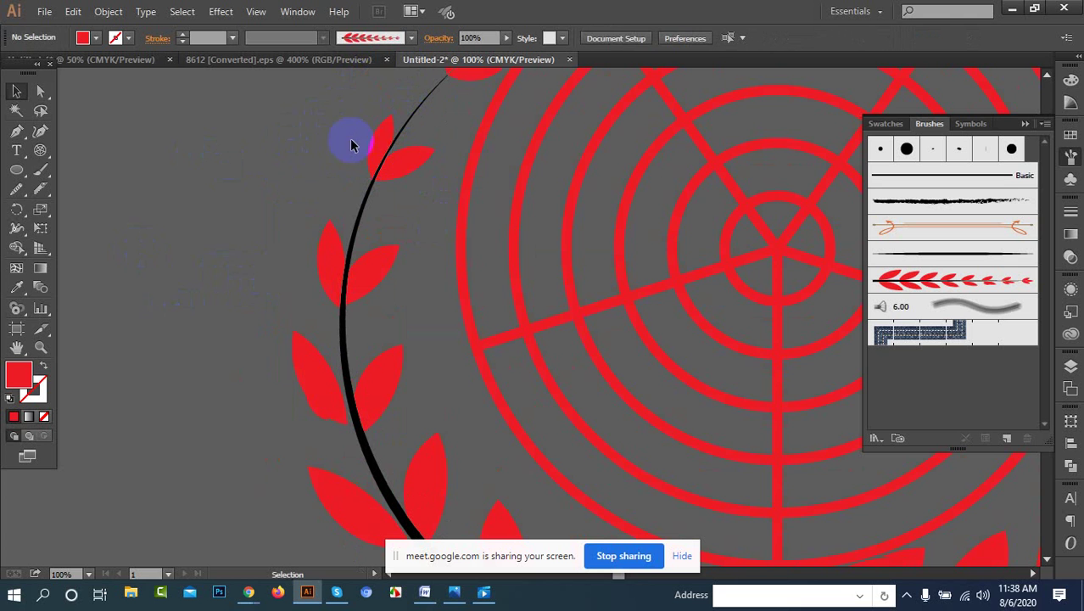
pyautogui.click(371, 146)
pyautogui.click(302, 160)
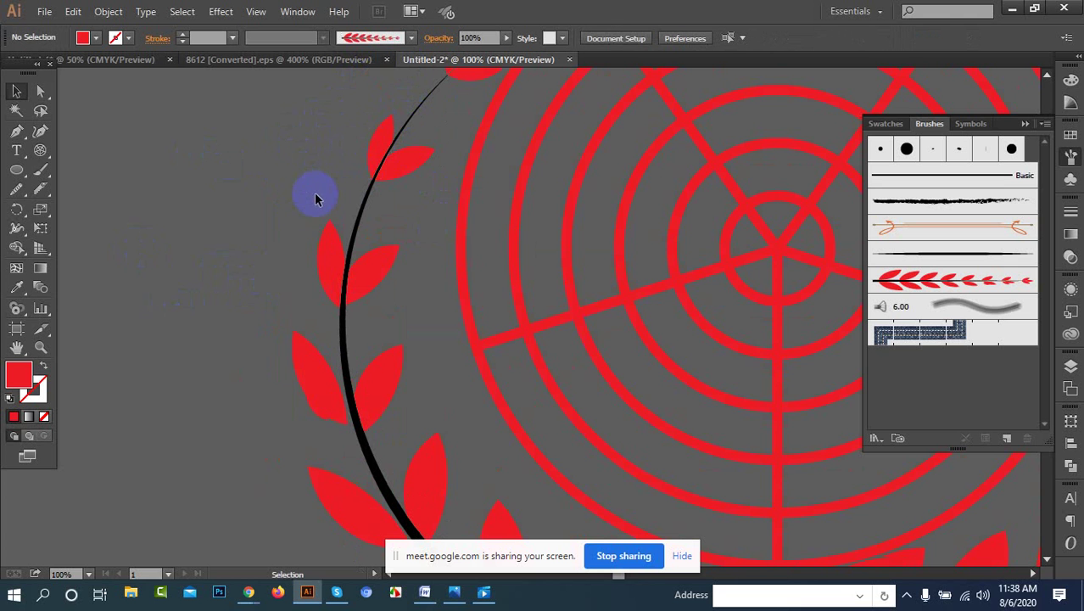
# Step: Ungroup the left branch's fourth leaf pair from the tip, delete its extra small leaf and move the outer leaf against the stem
pyautogui.scroll(-3, 313, 192)
pyautogui.moveTo(277, 279); pyautogui.dragTo(258, 232)
pyautogui.scroll(4, 315, 257)
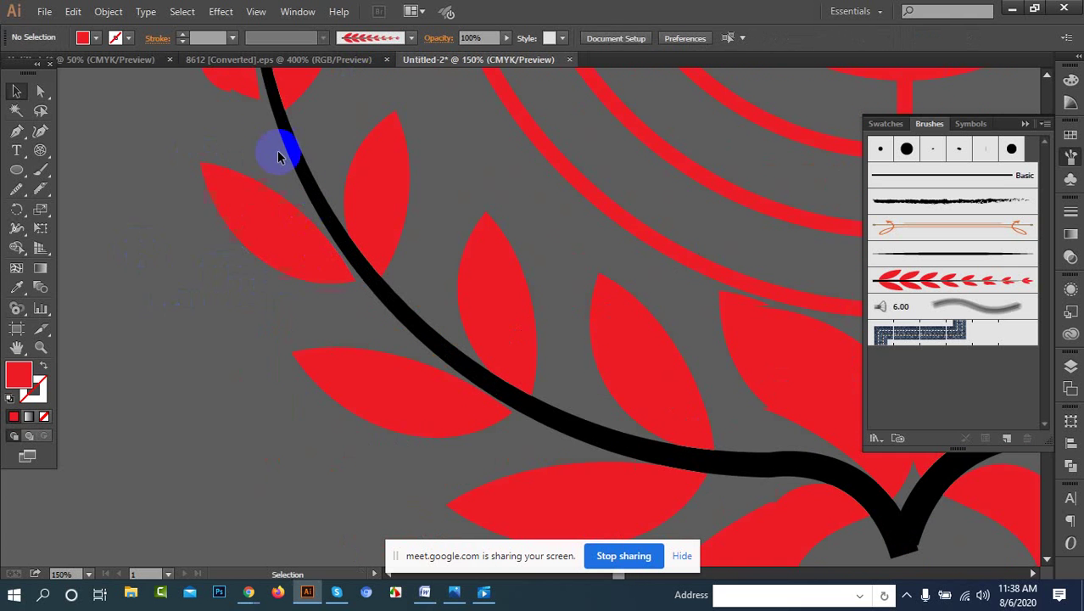
pyautogui.scroll(-1, 273, 148)
pyautogui.moveTo(248, 174); pyautogui.dragTo(295, 254)
pyautogui.click(293, 246)
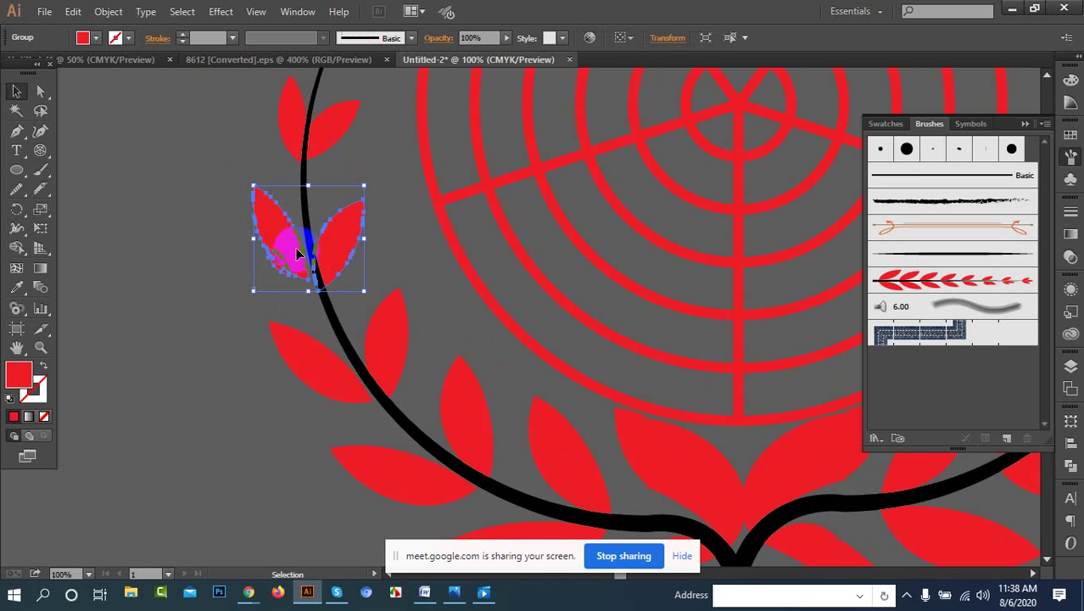
pyautogui.rightClick(293, 244)
pyautogui.click(287, 316)
pyautogui.click(283, 250)
pyautogui.click(285, 244)
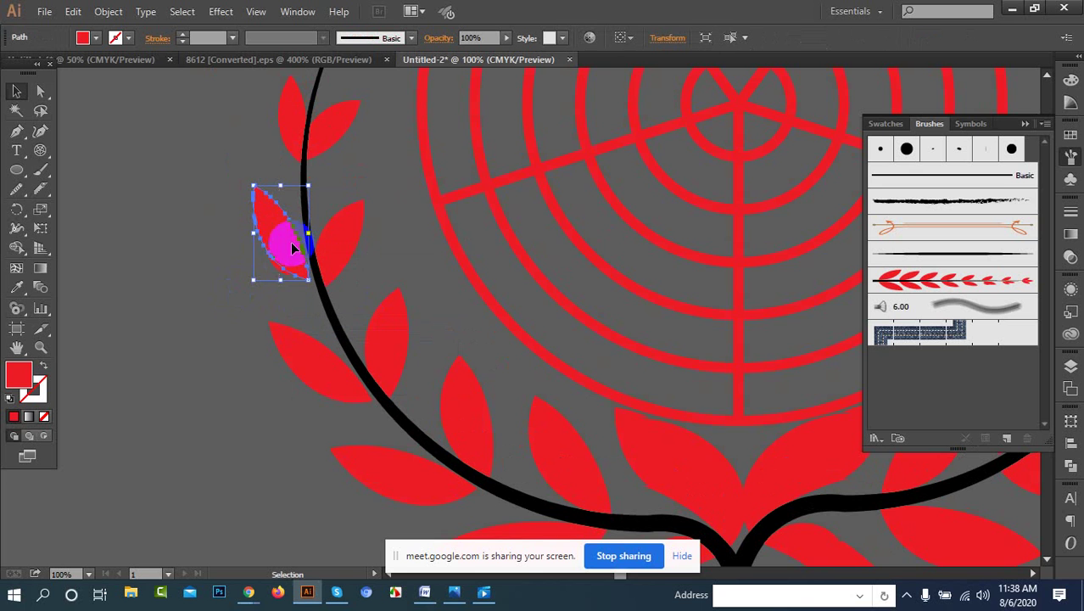
pyautogui.rightClick(290, 252)
pyautogui.moveTo(272, 246); pyautogui.dragTo(299, 269)
pyautogui.click(247, 270)
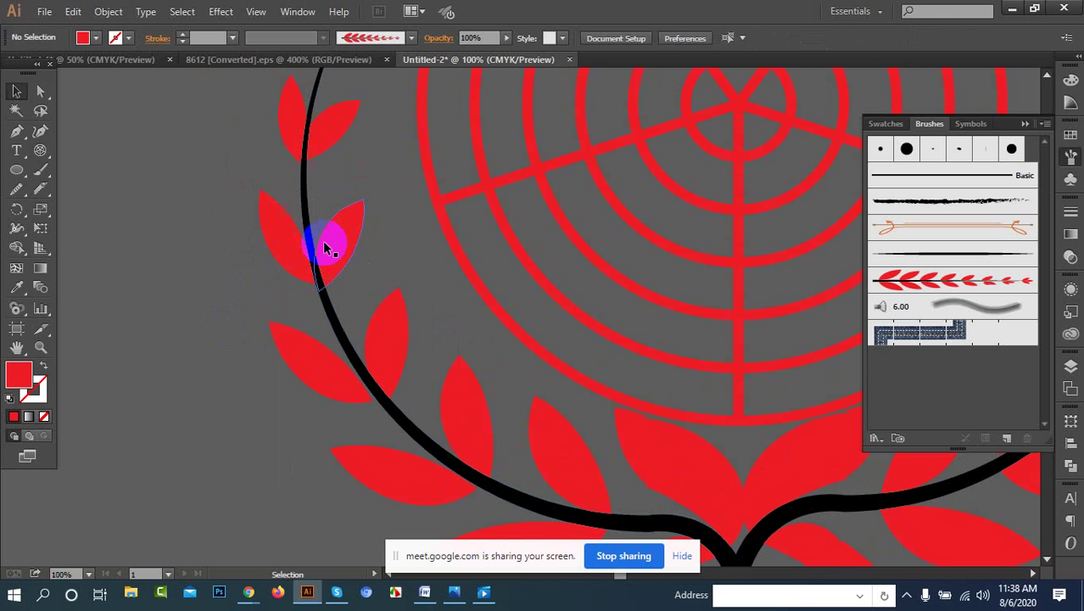
# Step: Review the recreated emblem beside the gold reference emblem, the blank artboard and the available line and grid tools
pyautogui.scroll(-3, 331, 246)
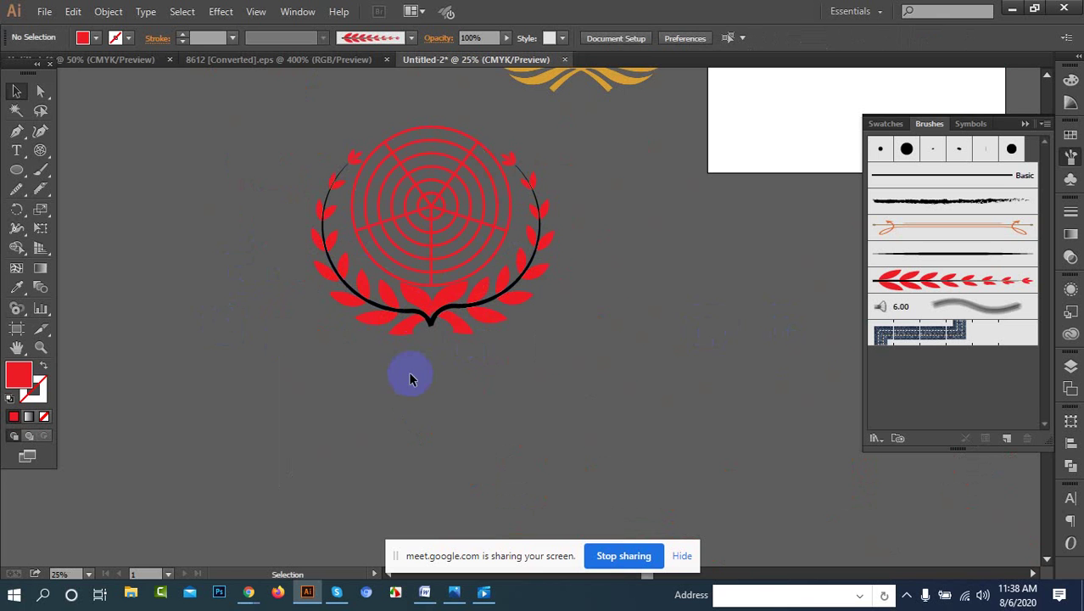
pyautogui.scroll(-1, 475, 336)
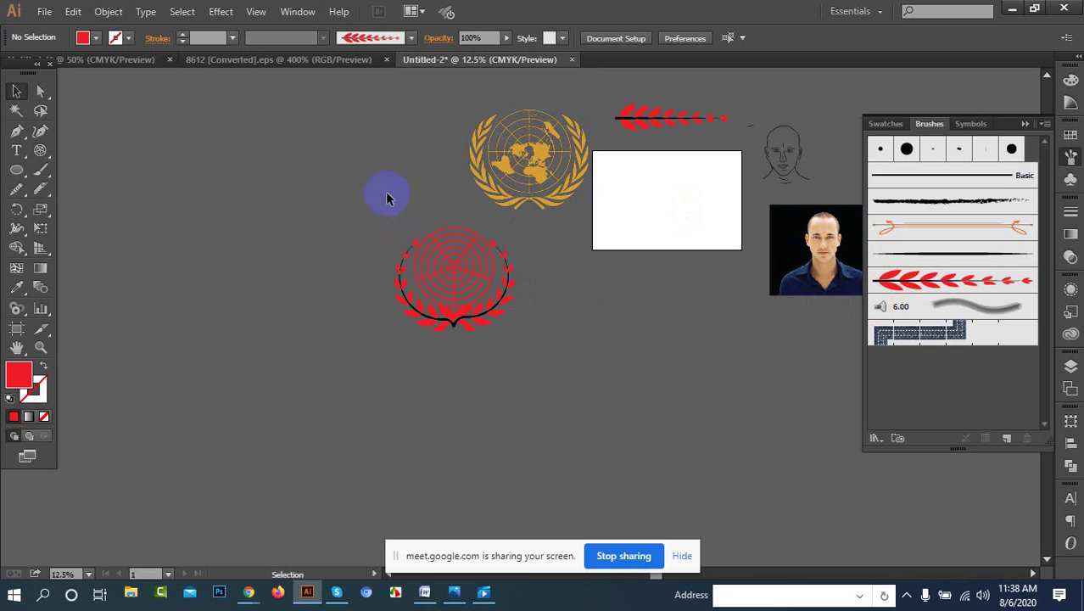
pyautogui.moveTo(561, 355); pyautogui.dragTo(556, 377)
pyautogui.click(571, 357)
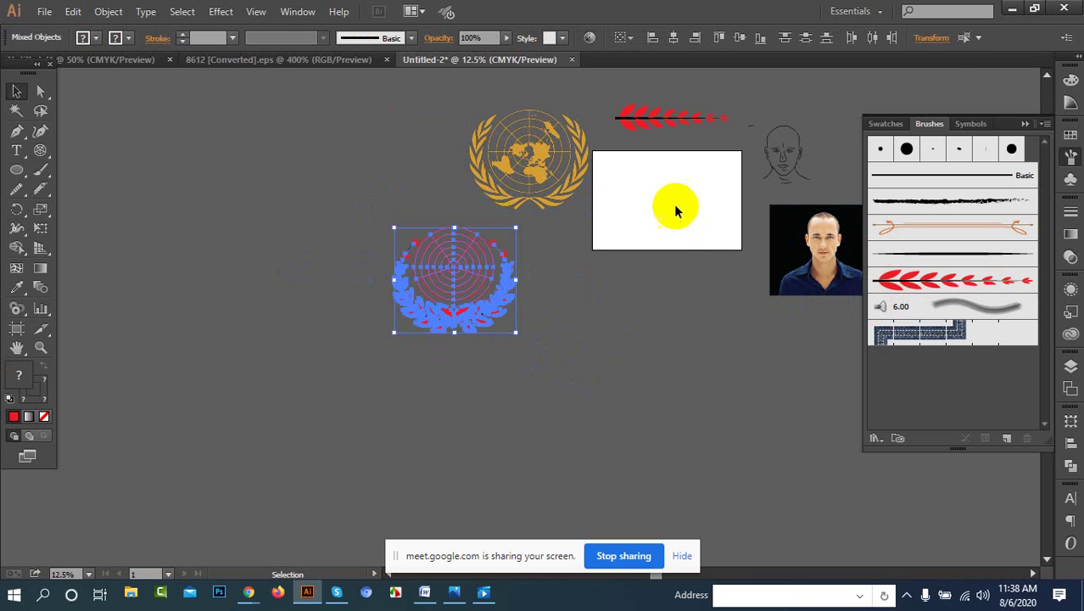
pyautogui.scroll(5, 675, 210)
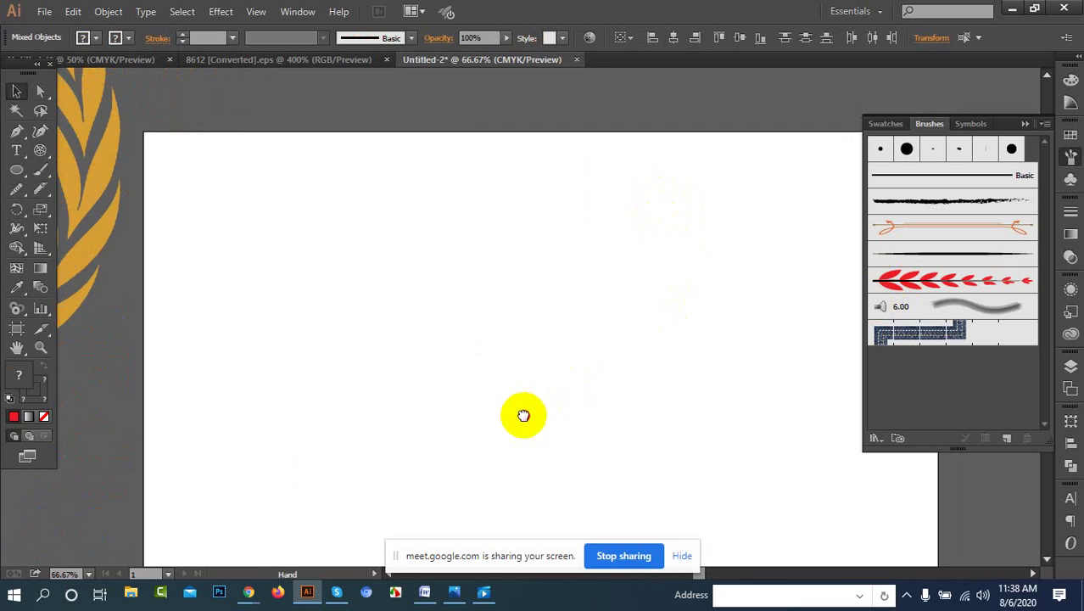
pyautogui.scroll(-2, 517, 391)
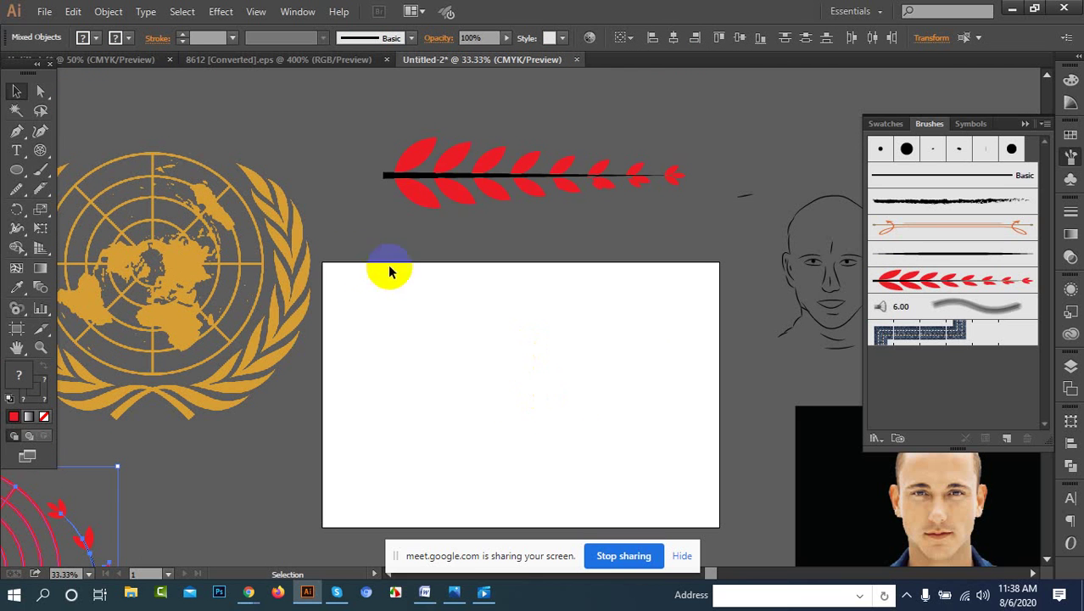
pyautogui.moveTo(35, 158); pyautogui.dragTo(108, 229)
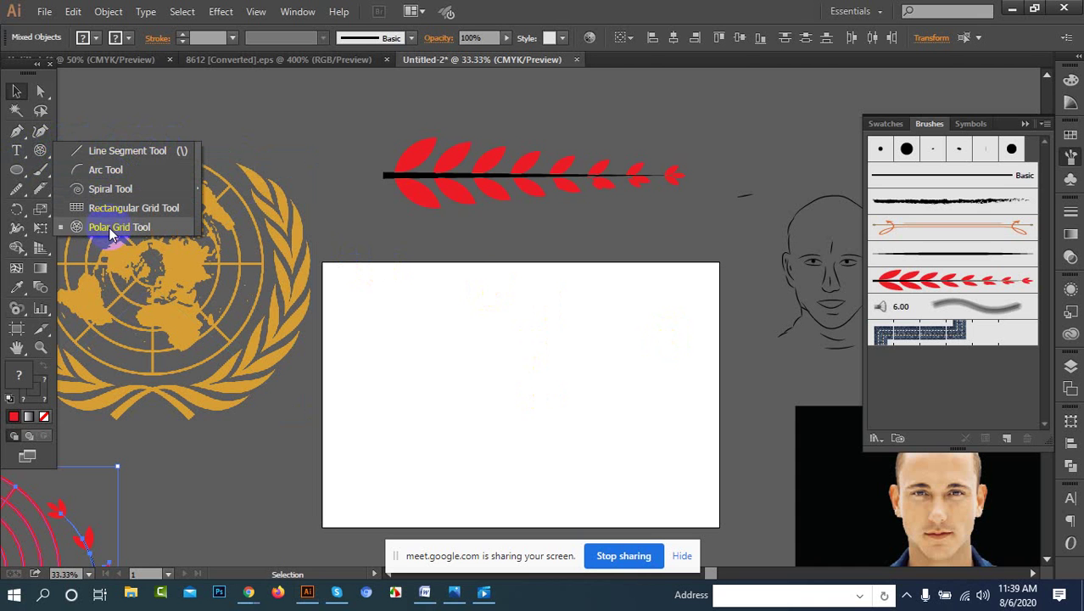
pyautogui.moveTo(121, 225); pyautogui.dragTo(17, 90)
pyautogui.click(198, 102)
pyautogui.scroll(-2, 585, 153)
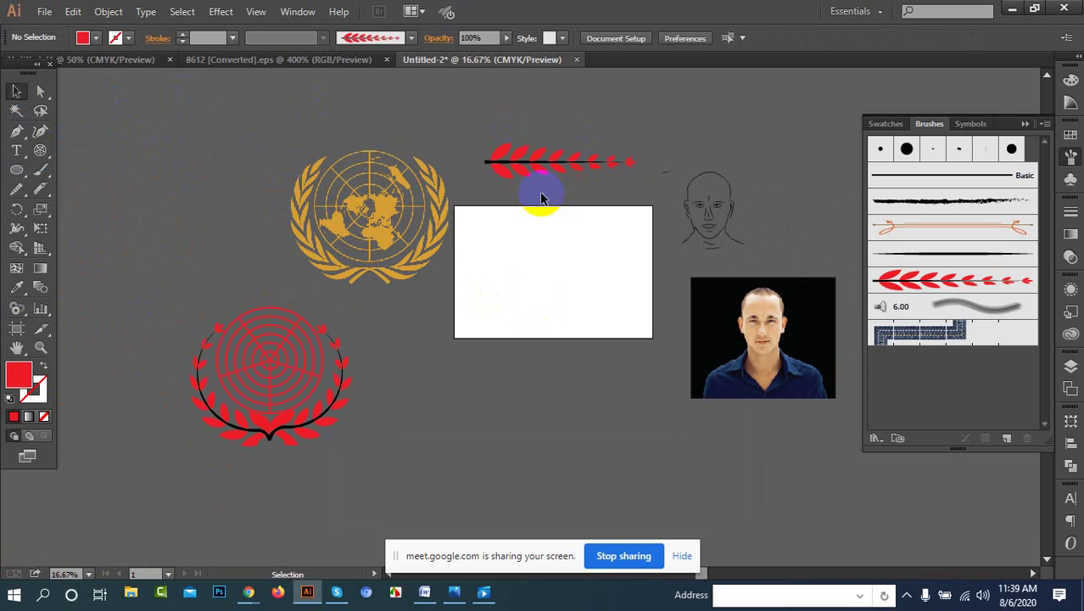
# Step: Move the original straight laurel branch artwork onto the blank artboard and examine its blended leaves
pyautogui.moveTo(496, 145)
pyautogui.mouseDown()
pyautogui.moveTo(566, 164)
pyautogui.moveTo(553, 174)
pyautogui.moveTo(562, 273)
pyautogui.moveTo(552, 273)
pyautogui.mouseUp()
pyautogui.click(588, 318)
pyautogui.click(550, 289)
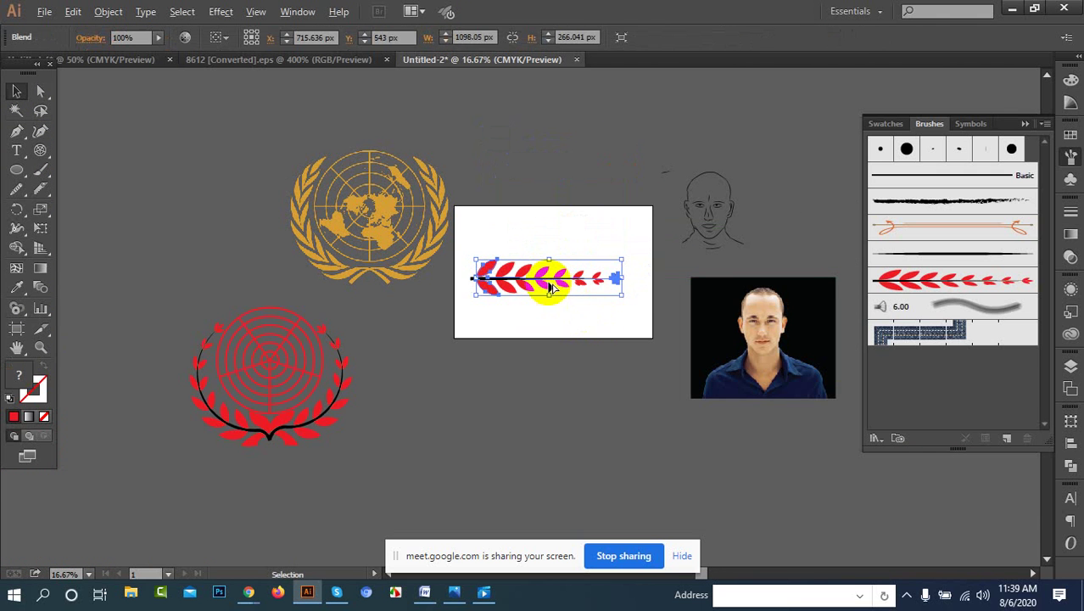
pyautogui.scroll(2, 551, 287)
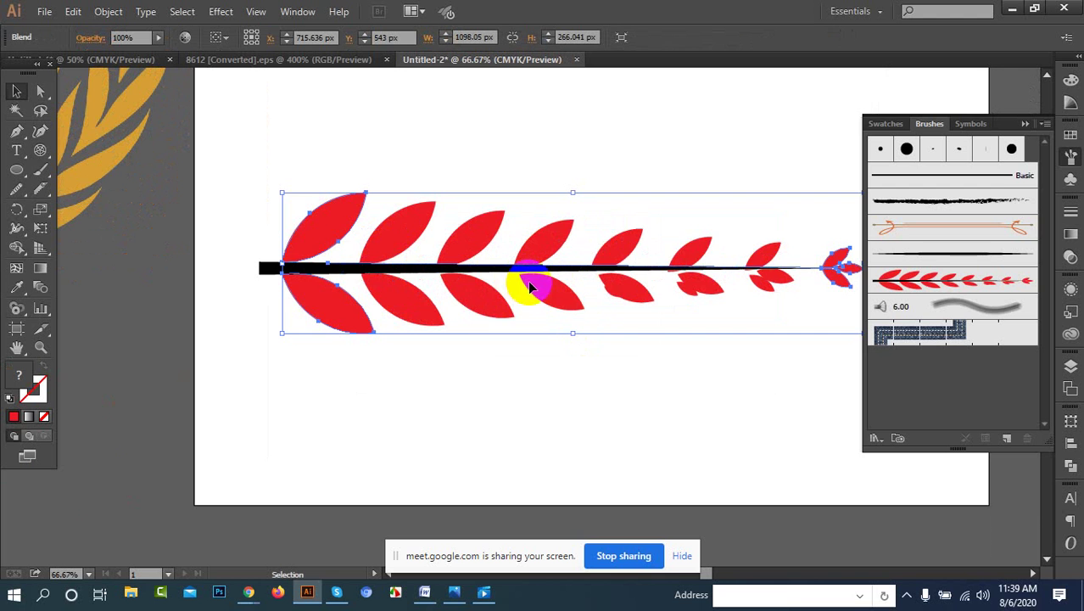
pyautogui.scroll(-2, 488, 287)
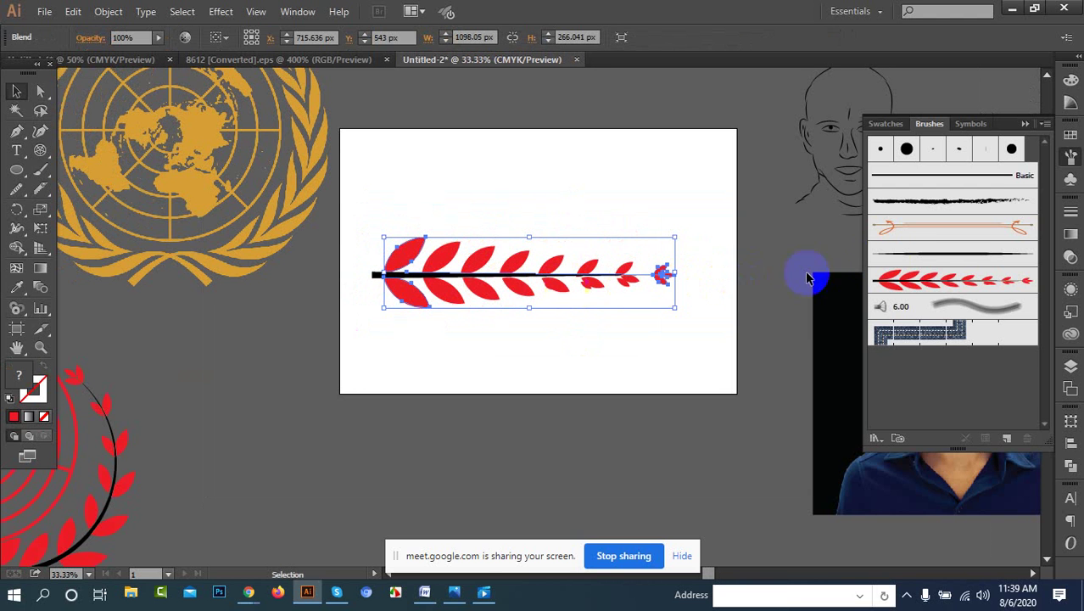
# Step: Try the laurel brush on a copy of its own artwork, and clear both branches off the artboard
pyautogui.moveTo(941, 280)
pyautogui.mouseDown()
pyautogui.moveTo(750, 308)
pyautogui.moveTo(624, 361)
pyautogui.mouseUp()
pyautogui.click(903, 281)
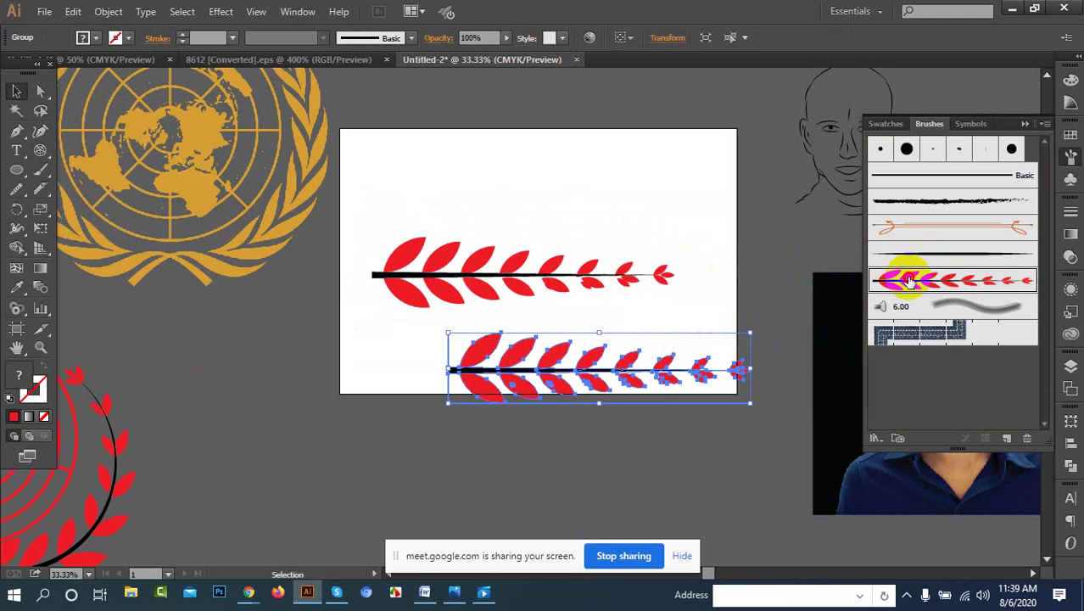
pyautogui.click(553, 405)
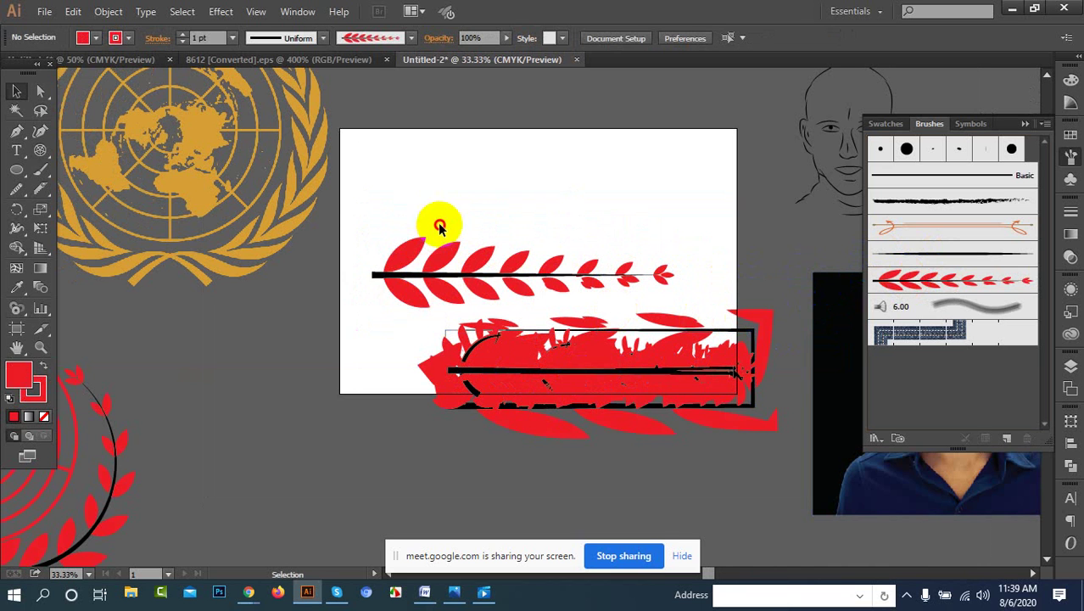
pyautogui.moveTo(438, 223); pyautogui.dragTo(669, 406)
pyautogui.press('Delete')
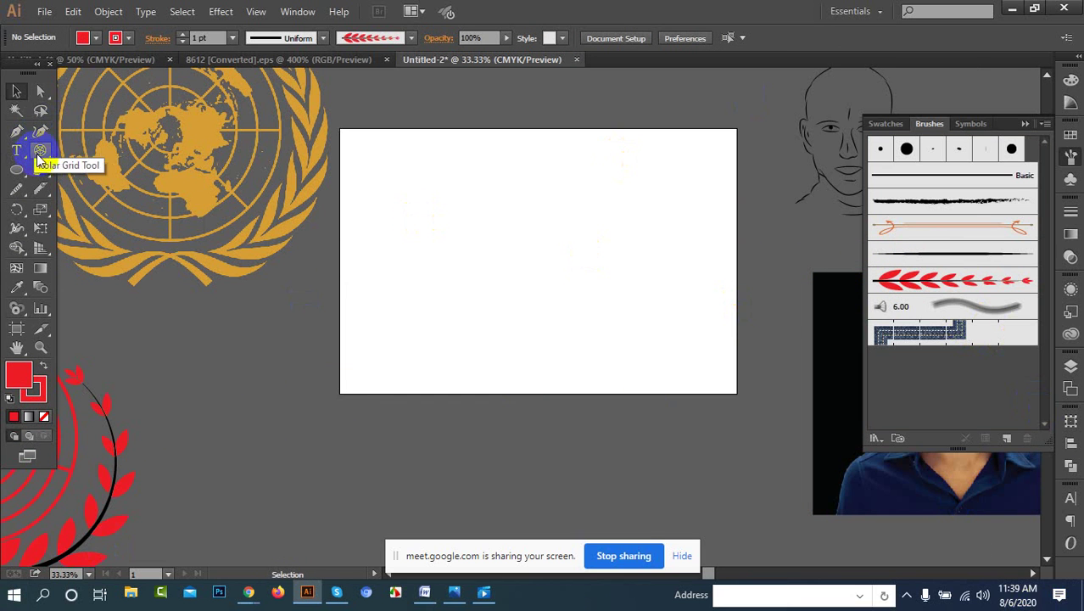
# Step: Draw a horizontal straight line across the middle of the artboard with a 30 pt stroke weight
pyautogui.moveTo(38, 159); pyautogui.dragTo(121, 150)
pyautogui.moveTo(408, 255); pyautogui.dragTo(704, 245)
pyautogui.click(203, 37)
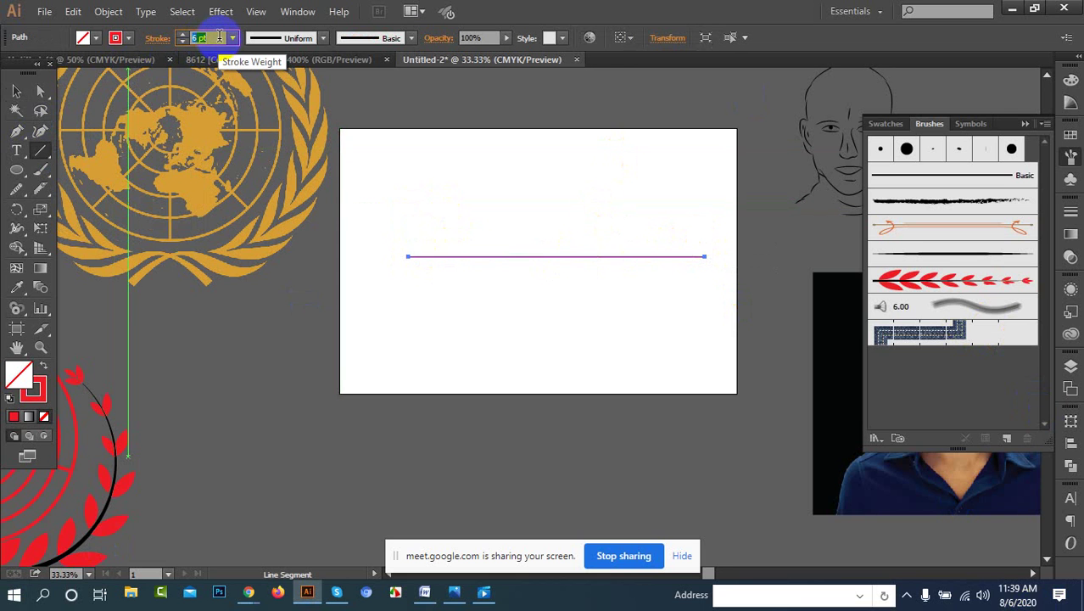
pyautogui.scroll(20, 220, 36)
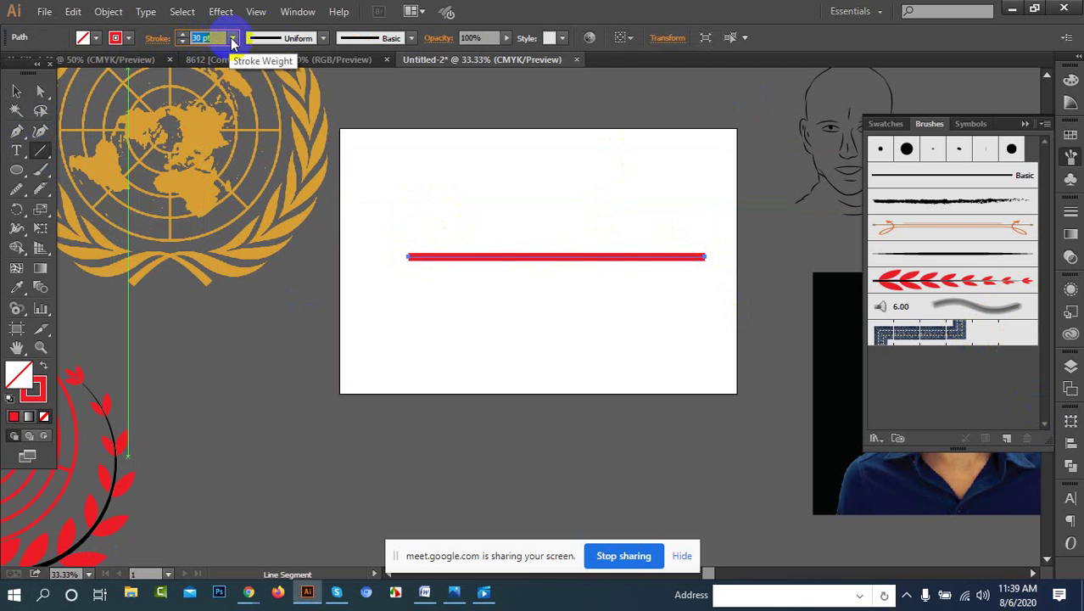
# Step: Apply the triangular width profile to the line so it tapers to a point at its right end
pyautogui.click(322, 38)
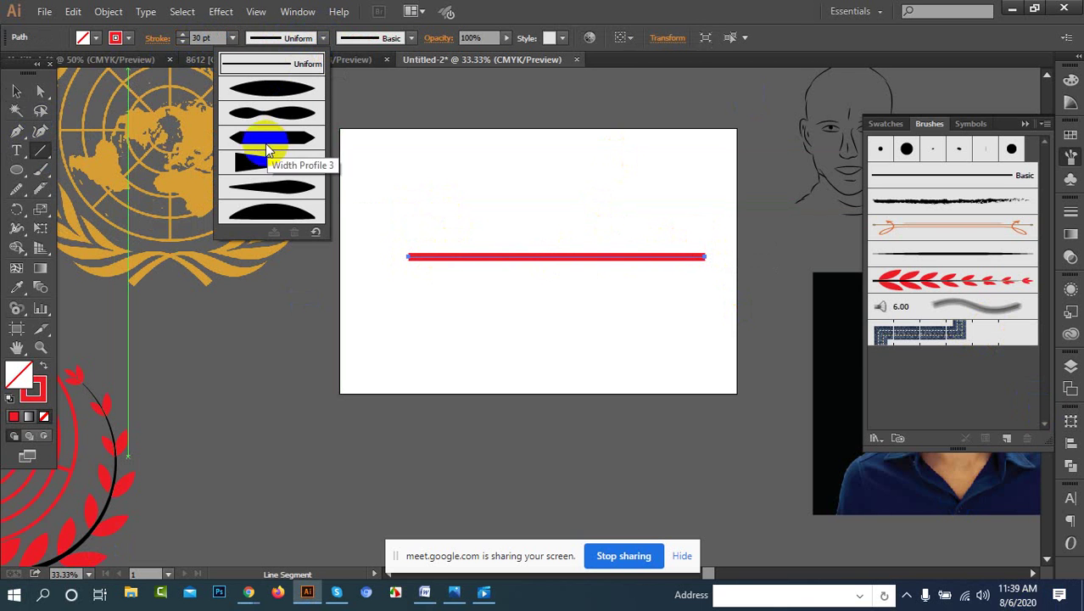
pyautogui.click(262, 159)
pyautogui.click(16, 91)
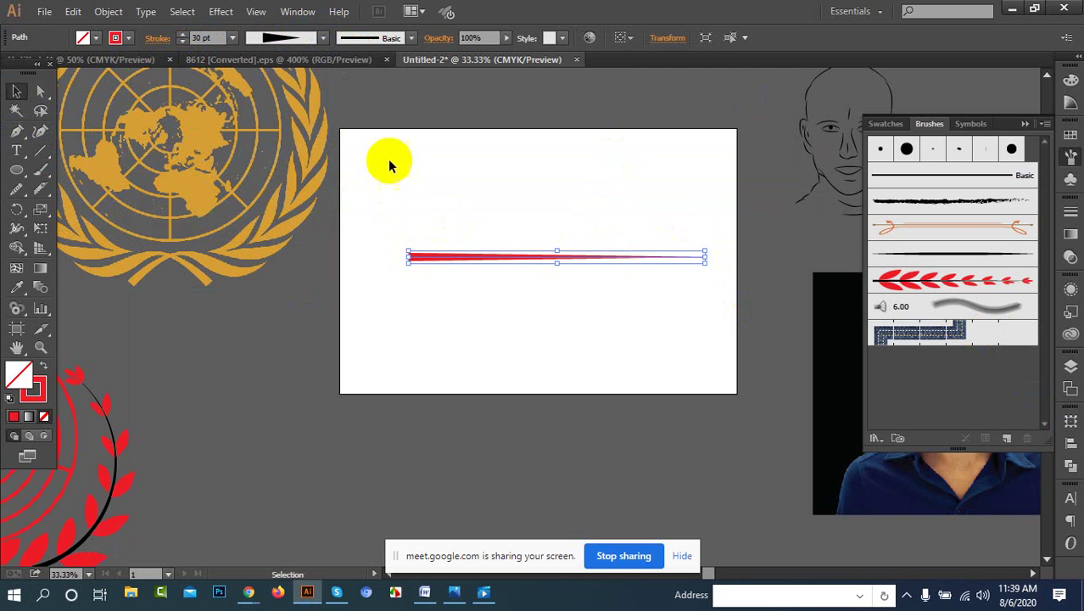
pyautogui.click(524, 284)
# Step: Draw a circle above the thick end of the tapered line with the Ellipse tool
pyautogui.scroll(1, 523, 269)
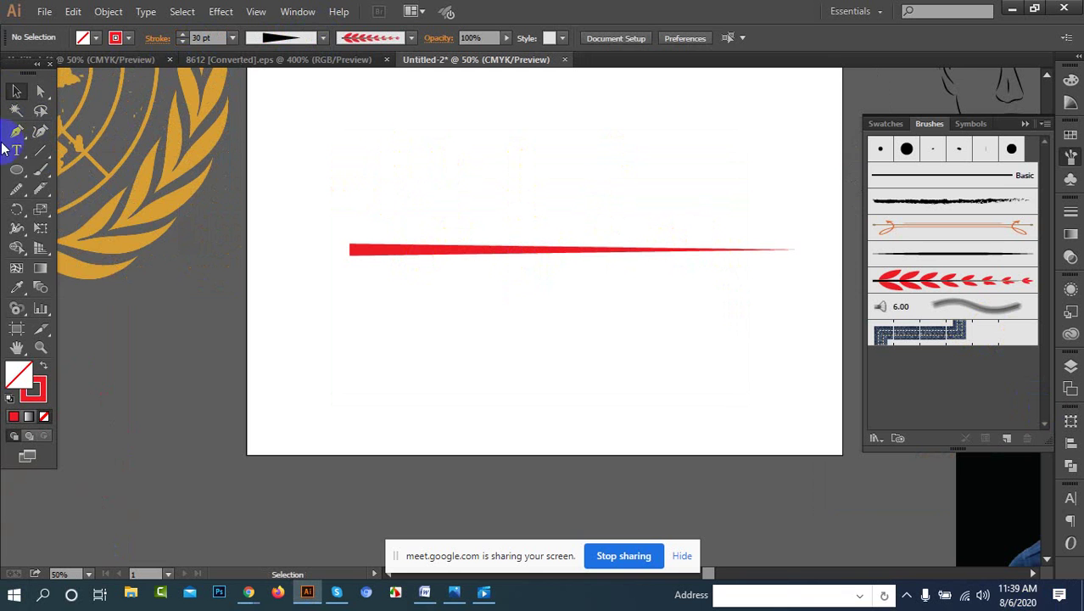
pyautogui.click(16, 170)
pyautogui.click(70, 209)
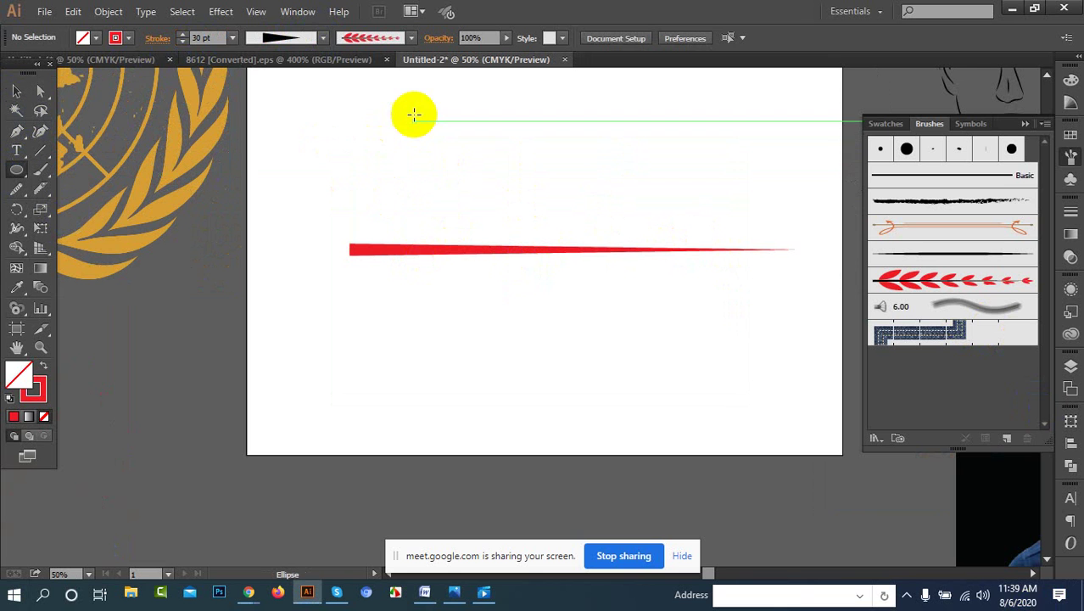
pyautogui.moveTo(345, 114)
pyautogui.mouseDown()
pyautogui.moveTo(427, 204)
pyautogui.moveTo(400, 174)
pyautogui.moveTo(447, 205)
pyautogui.moveTo(411, 194)
pyautogui.moveTo(422, 201)
pyautogui.mouseUp()
# Step: Remove the circle's stroke and fill it with dark red
pyautogui.click(116, 38)
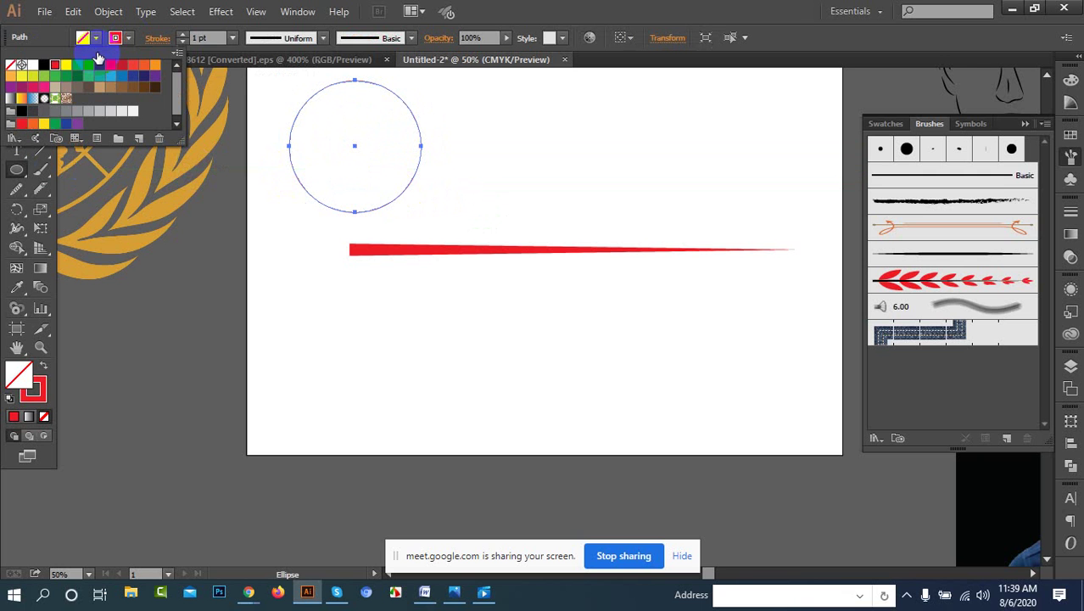
pyautogui.click(10, 66)
pyautogui.click(96, 37)
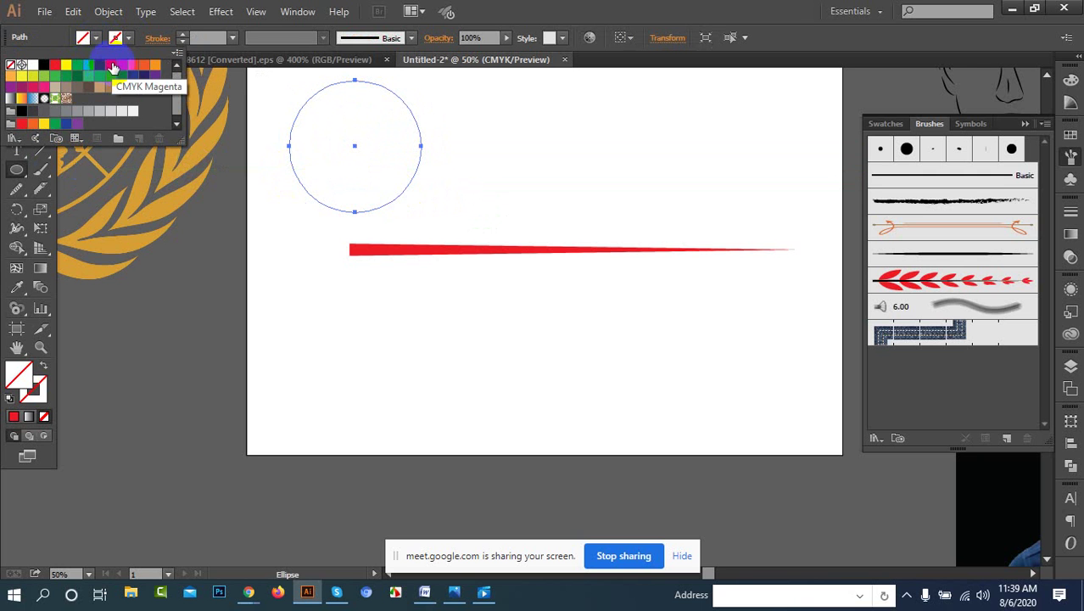
pyautogui.click(116, 69)
pyautogui.click(121, 66)
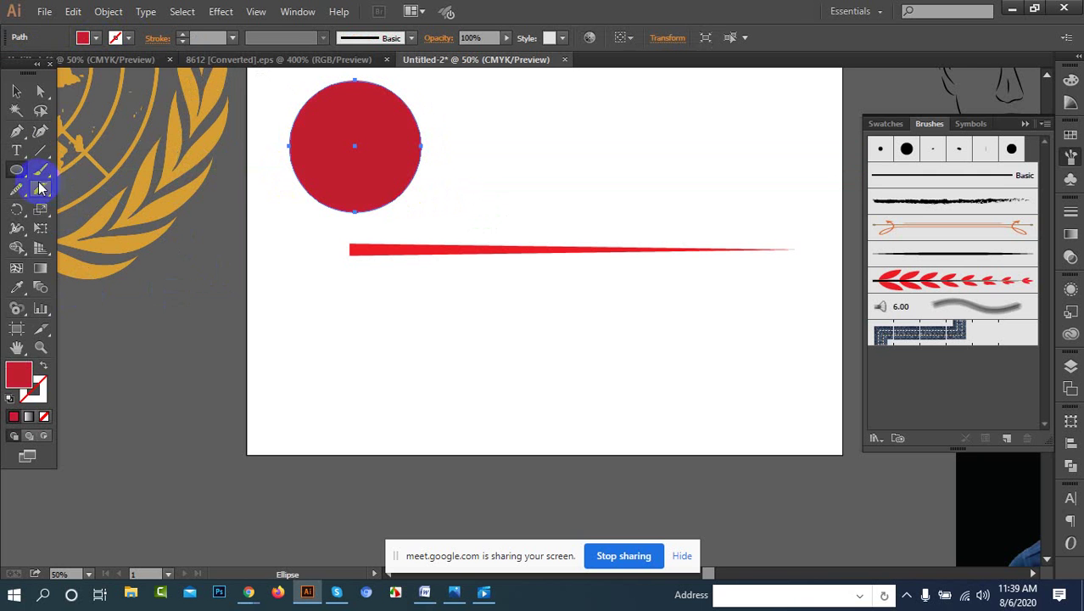
pyautogui.click(15, 91)
pyautogui.click(189, 133)
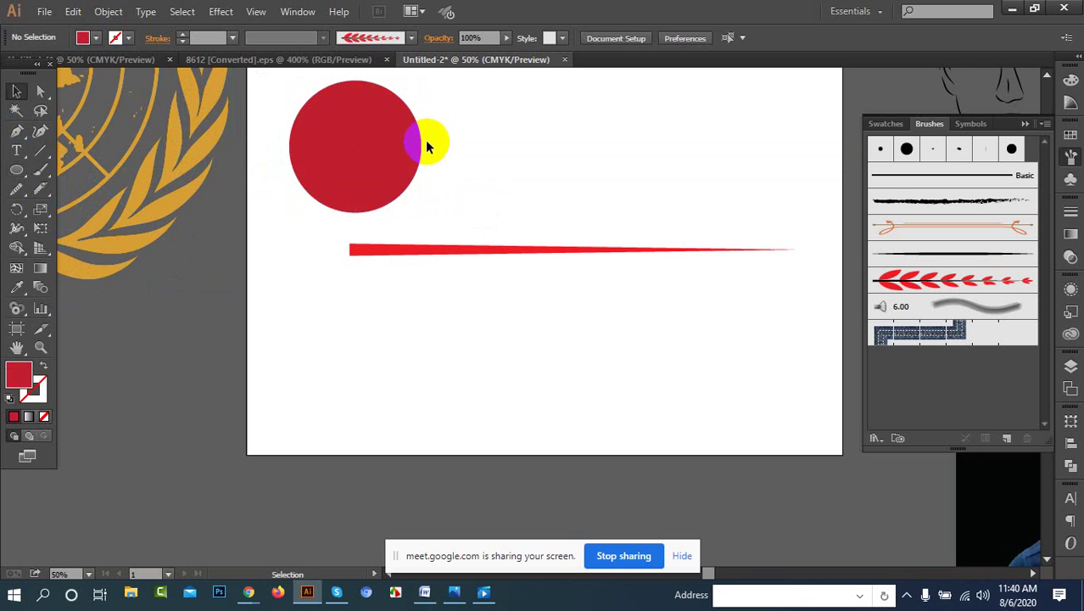
# Step: Duplicate the red circle so the copy overlaps it, and remove the outer areas with Shape Builder to leave a leaf
pyautogui.click(408, 144)
pyautogui.moveTo(387, 140); pyautogui.dragTo(491, 145)
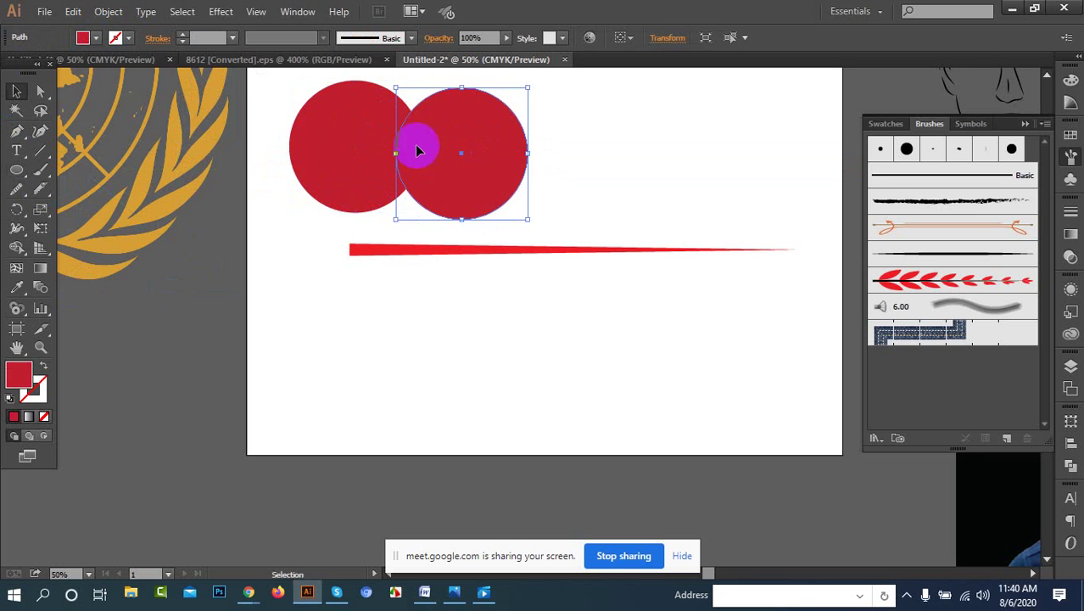
pyautogui.moveTo(642, 139); pyautogui.dragTo(310, 194)
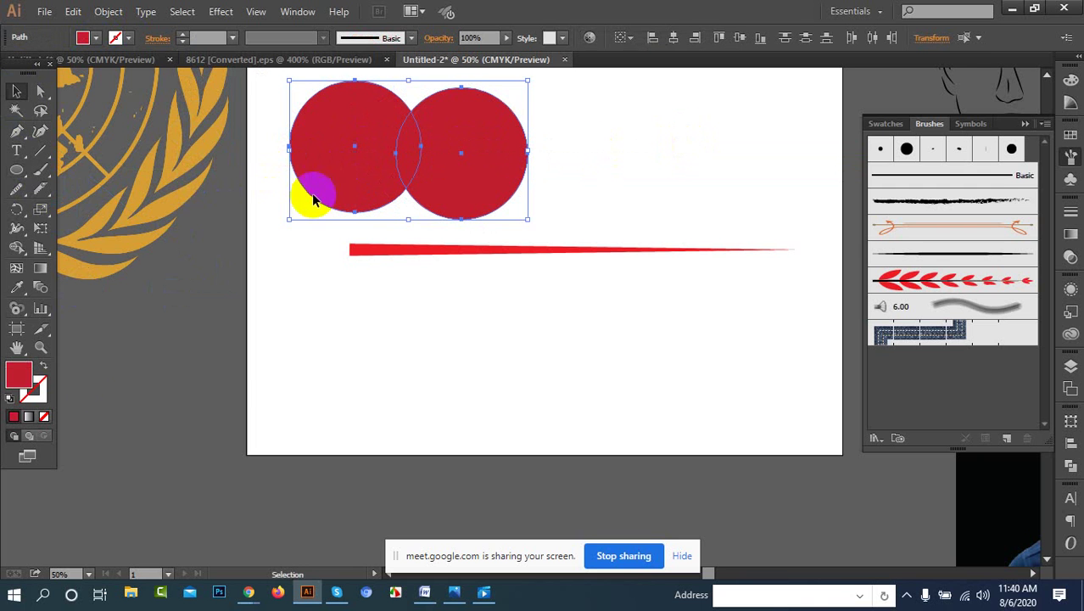
pyautogui.click(16, 248)
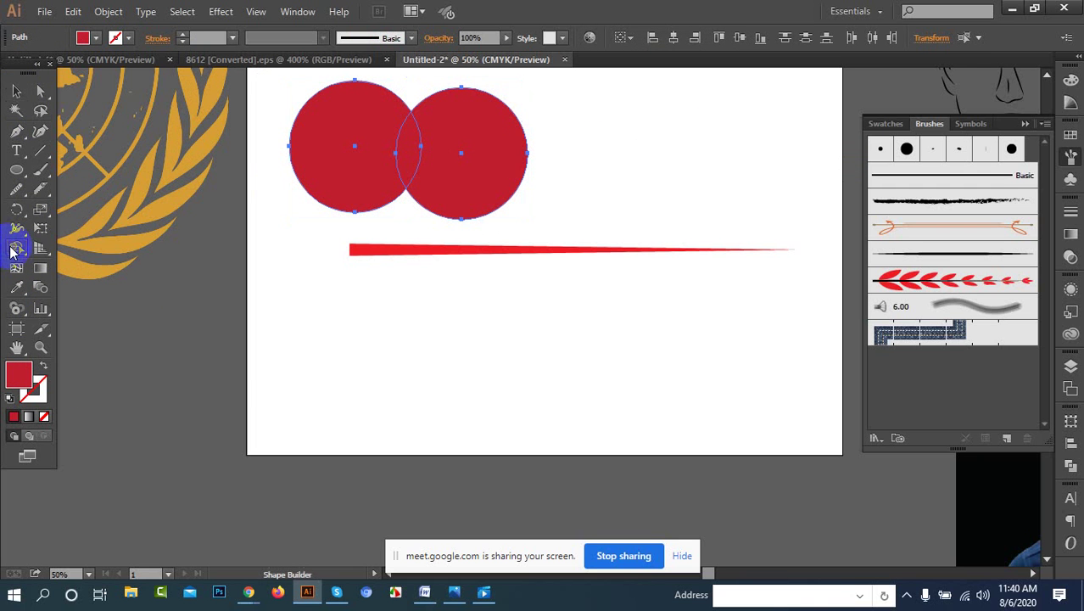
pyautogui.keyDown('alt'); pyautogui.click(348, 158); pyautogui.keyUp('alt')
pyautogui.keyDown('alt'); pyautogui.click(479, 158); pyautogui.keyUp('alt')
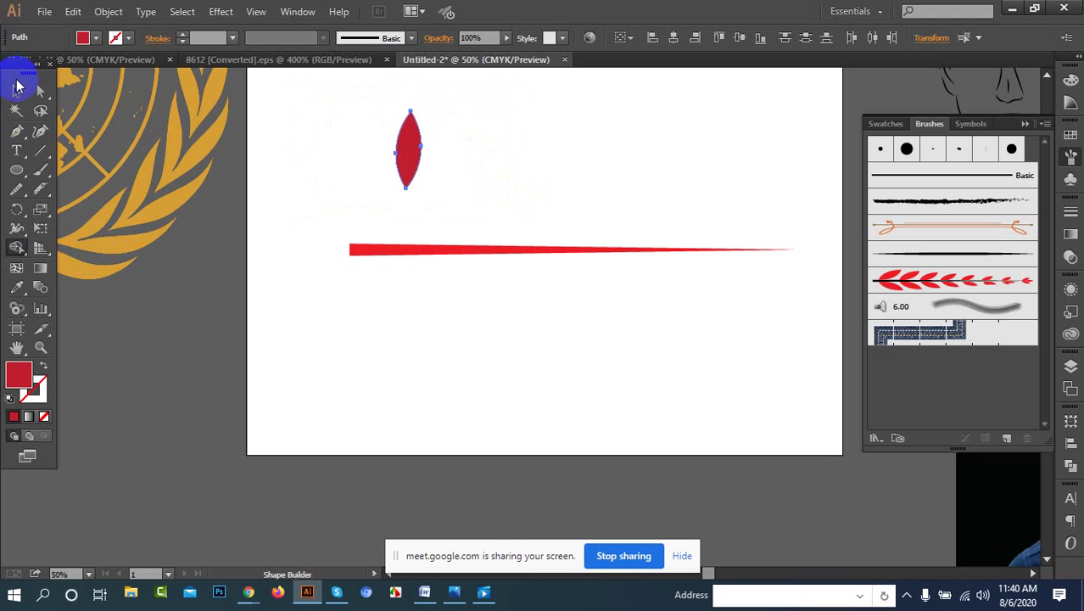
# Step: Set aside a copy of the leaf, and place the other leaf on top of the stem's thick end, rotated about 44° clockwise
pyautogui.click(17, 86)
pyautogui.click(381, 157)
pyautogui.click(408, 148)
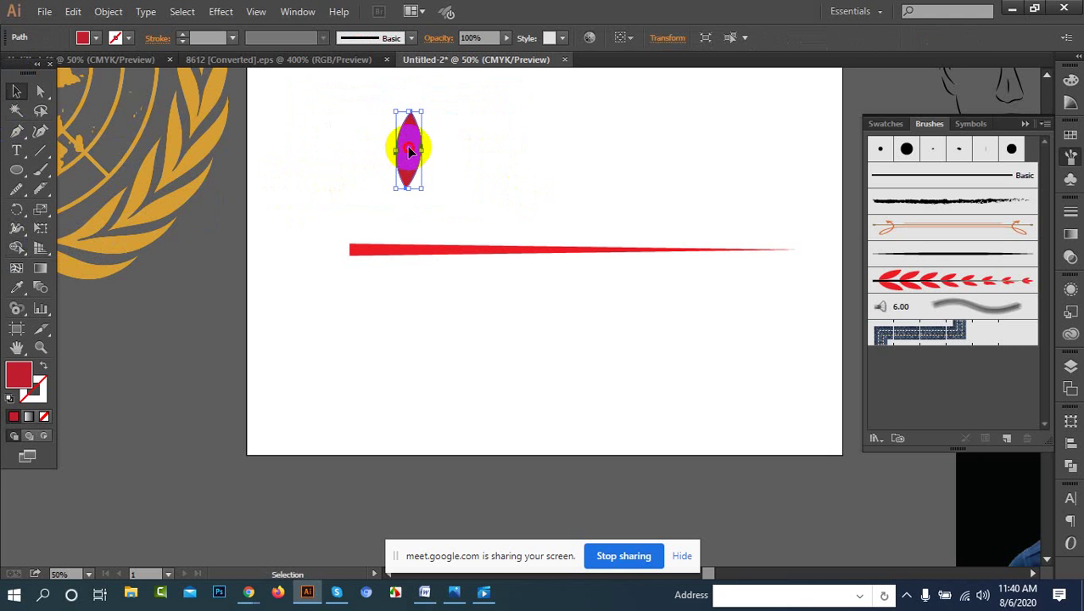
pyautogui.moveTo(408, 149); pyautogui.dragTo(327, 149)
pyautogui.moveTo(407, 146)
pyautogui.mouseDown()
pyautogui.moveTo(431, 113)
pyautogui.moveTo(378, 214)
pyautogui.mouseUp()
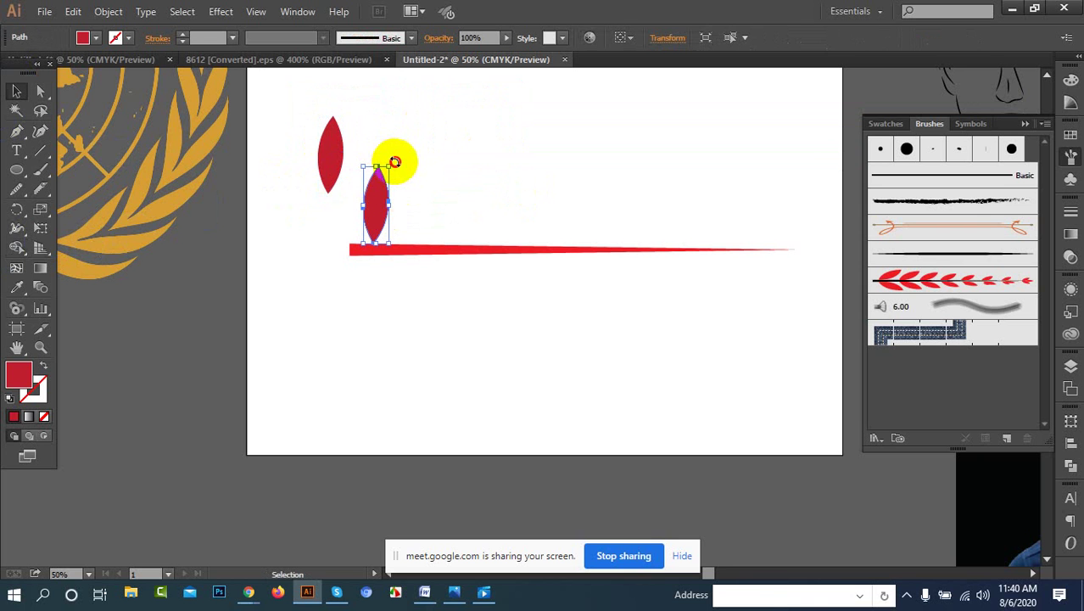
pyautogui.moveTo(395, 161)
pyautogui.mouseDown()
pyautogui.moveTo(431, 189)
pyautogui.moveTo(397, 221)
pyautogui.moveTo(411, 231)
pyautogui.moveTo(443, 194)
pyautogui.moveTo(415, 220)
pyautogui.mouseUp()
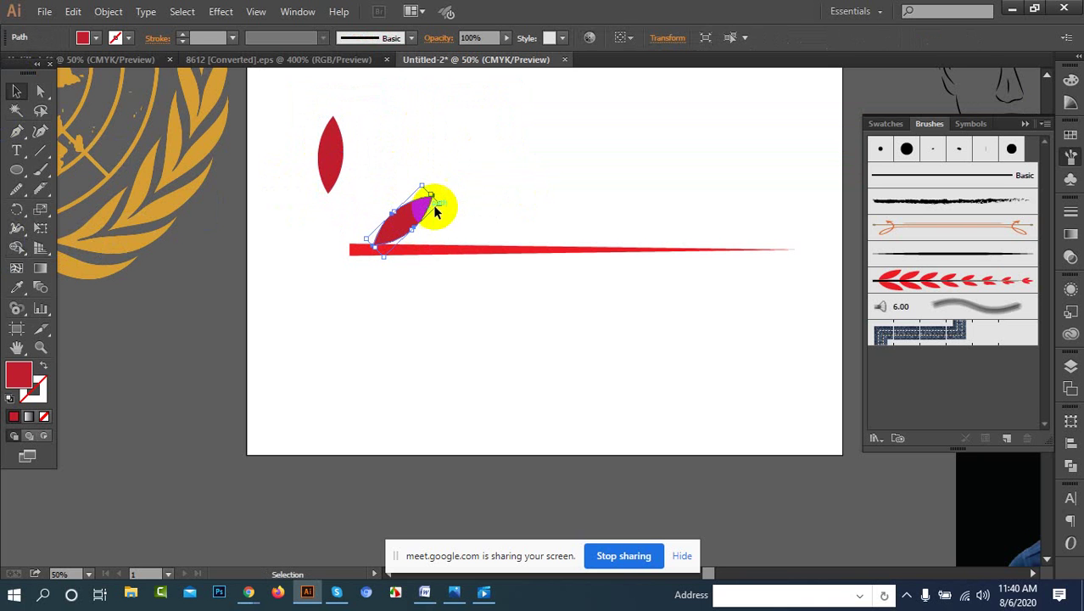
pyautogui.moveTo(445, 203); pyautogui.dragTo(445, 201)
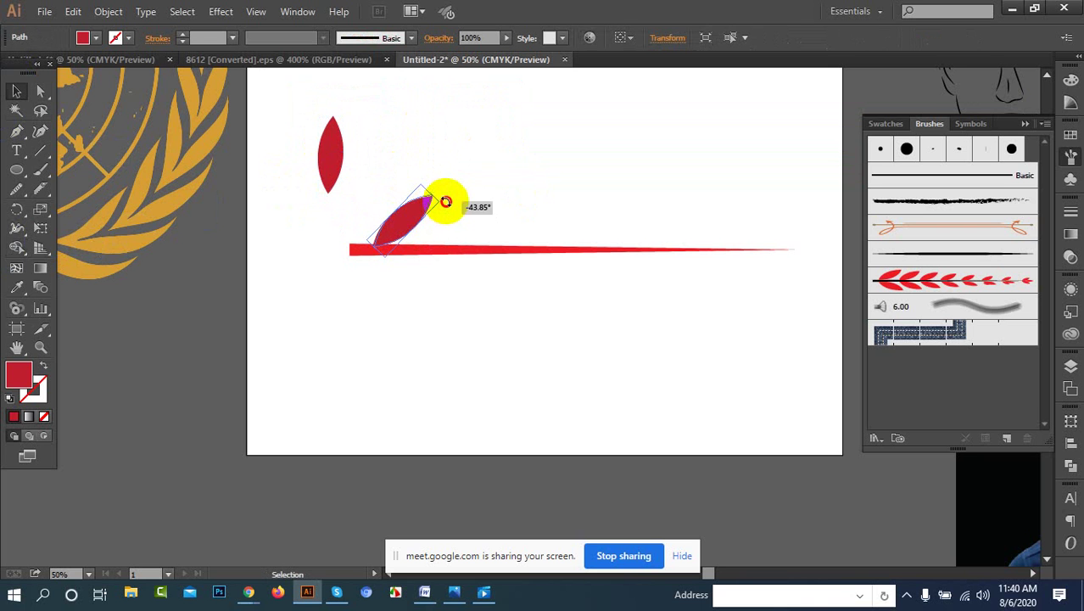
# Step: Move the spare leaf below the stem's thick end and rotate it to mirror the upper leaf
pyautogui.click(324, 159)
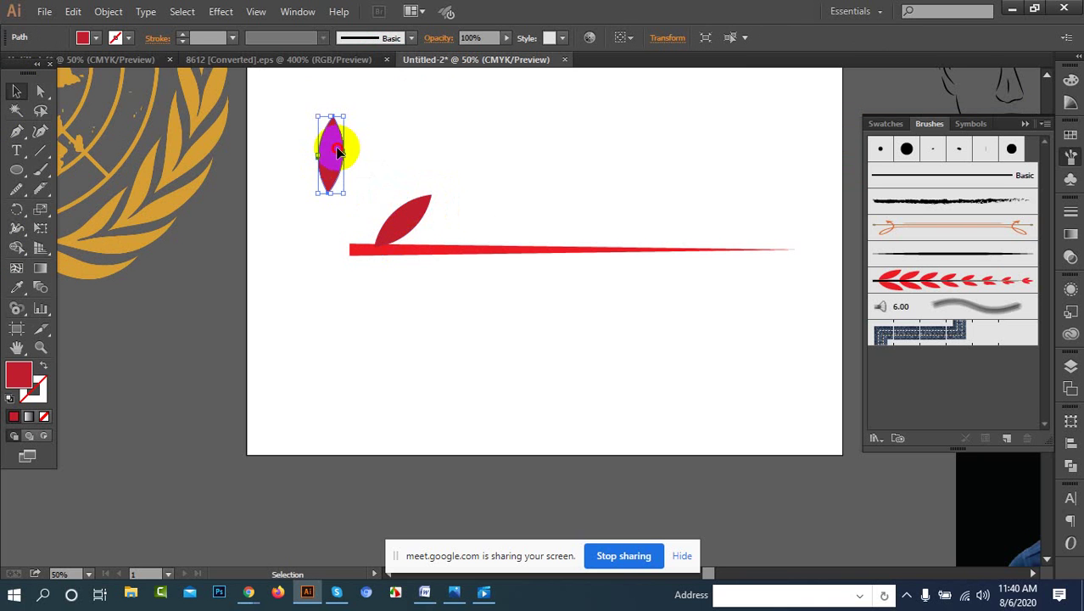
pyautogui.moveTo(337, 152); pyautogui.dragTo(412, 287)
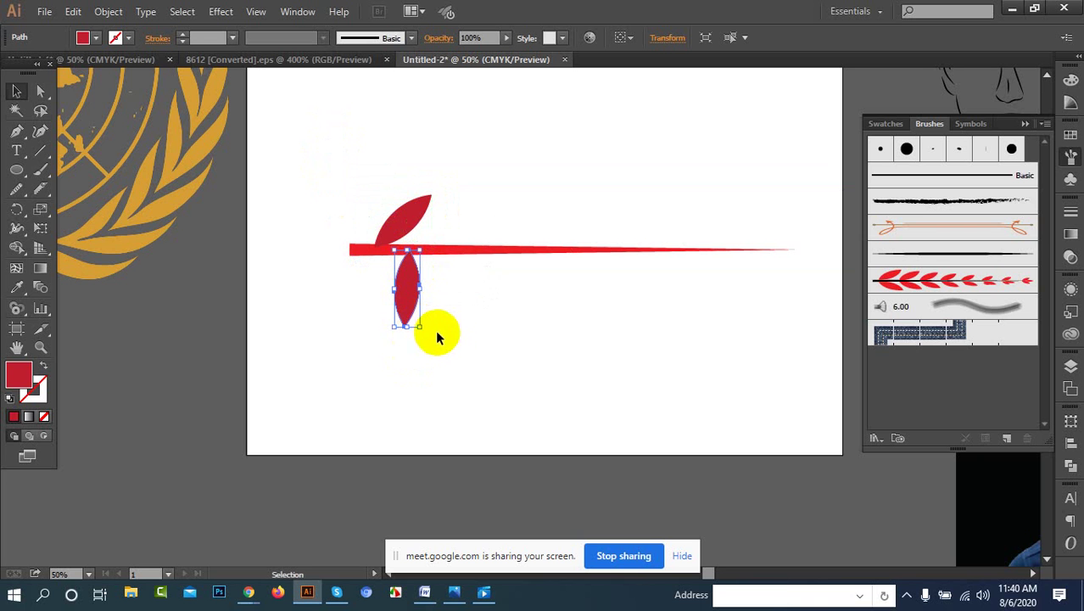
pyautogui.moveTo(426, 333); pyautogui.dragTo(419, 280)
pyautogui.click(501, 325)
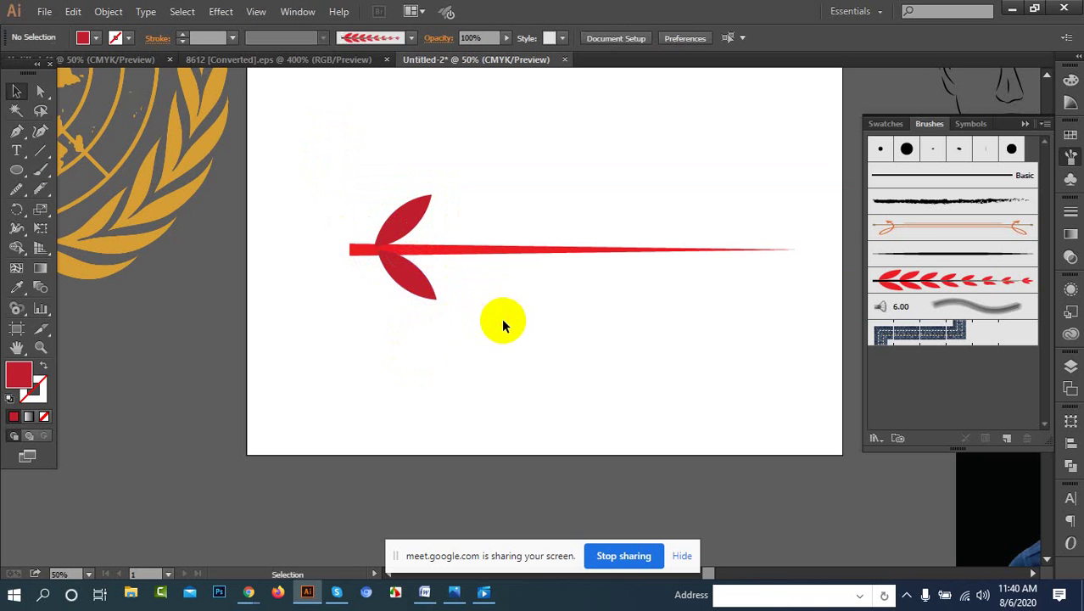
# Step: Send both leaves to the back so they sit behind the tapered stem
pyautogui.click(412, 214)
pyautogui.rightClick(409, 216)
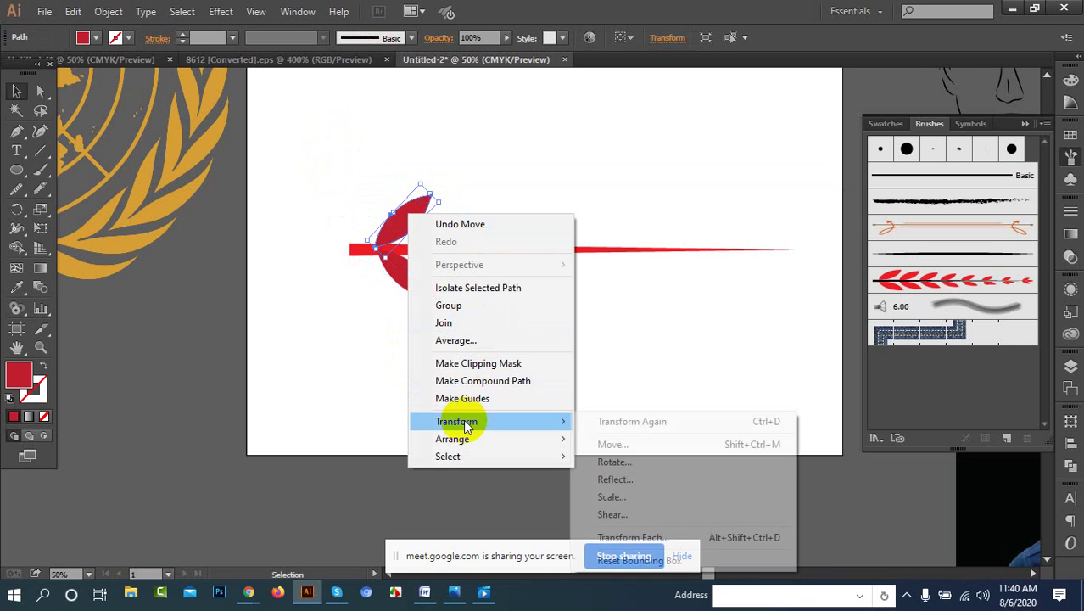
pyautogui.moveTo(465, 439)
pyautogui.click(600, 491)
pyautogui.click(412, 280)
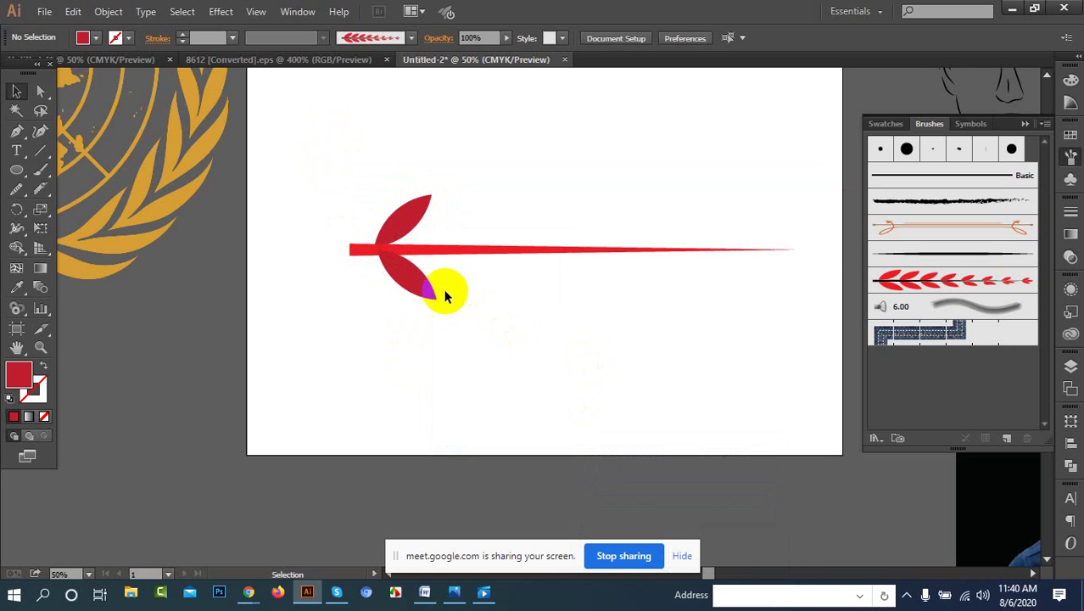
pyautogui.rightClick(415, 285)
pyautogui.moveTo(507, 511)
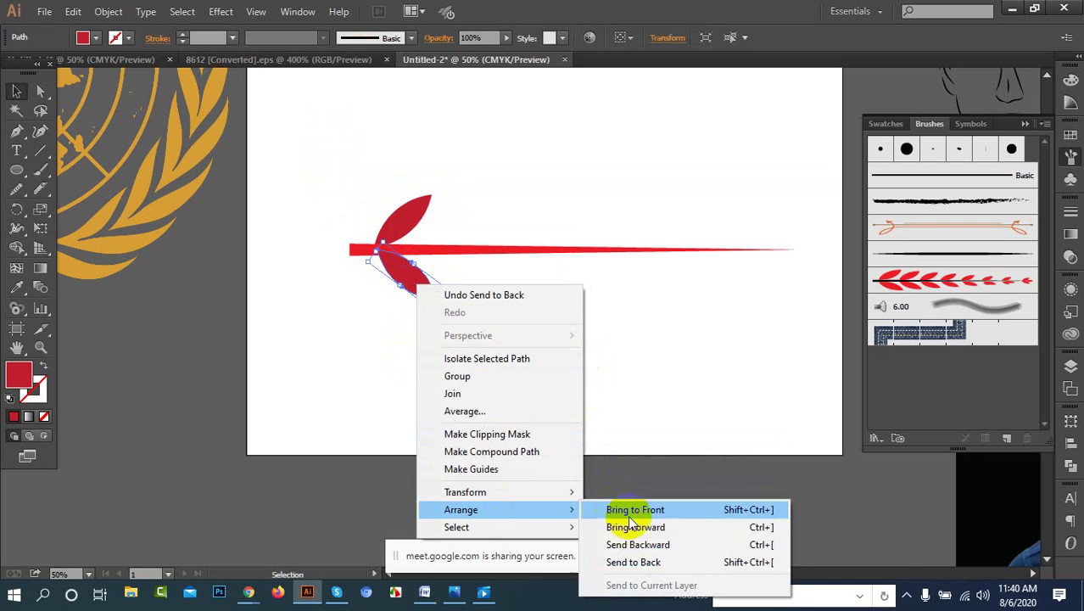
pyautogui.click(629, 560)
pyautogui.click(667, 368)
# Step: Align the upper and lower leaves by their left edges
pyautogui.click(402, 284)
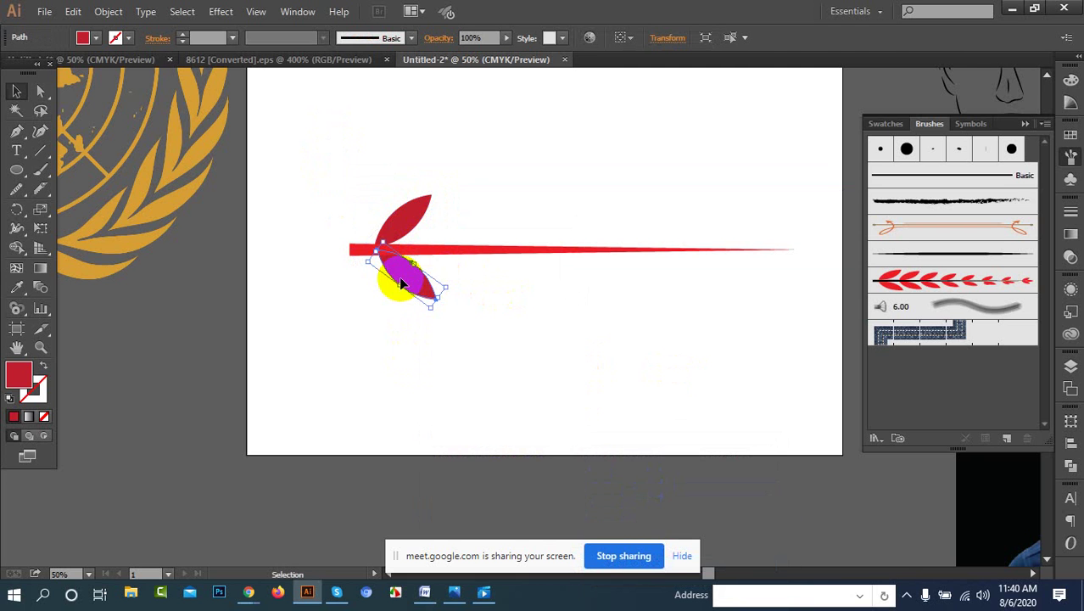
pyautogui.keyDown('shift'); pyautogui.click(389, 227); pyautogui.keyUp('shift')
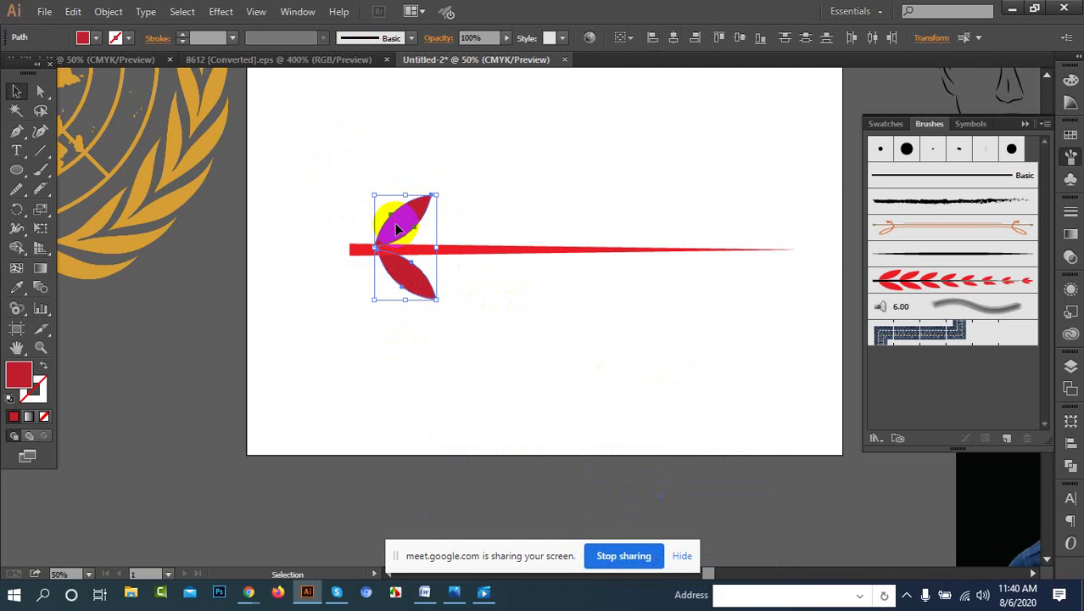
pyautogui.click(652, 39)
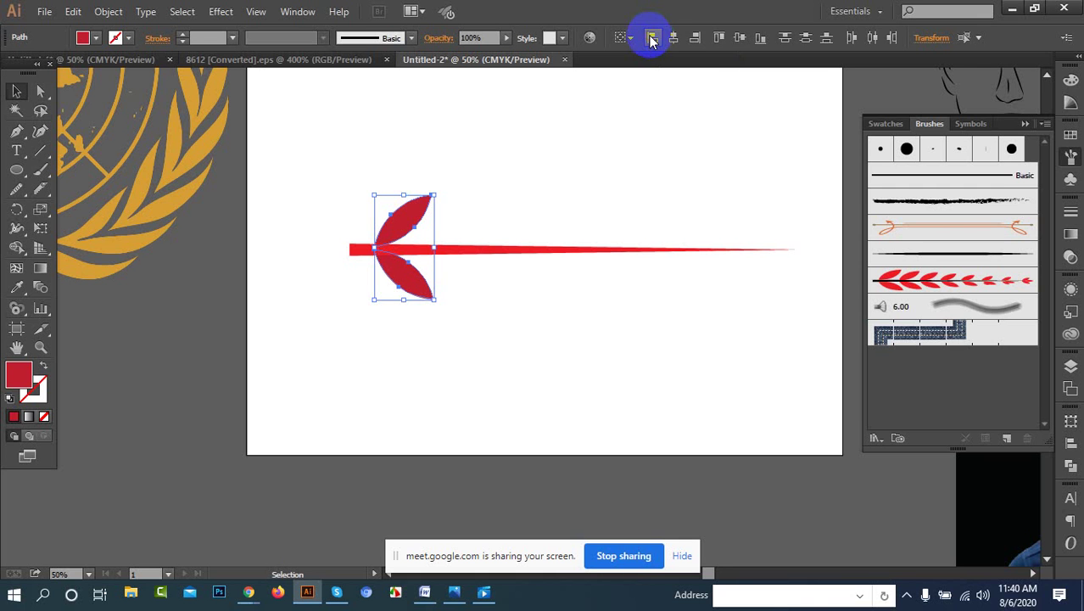
pyautogui.click(485, 334)
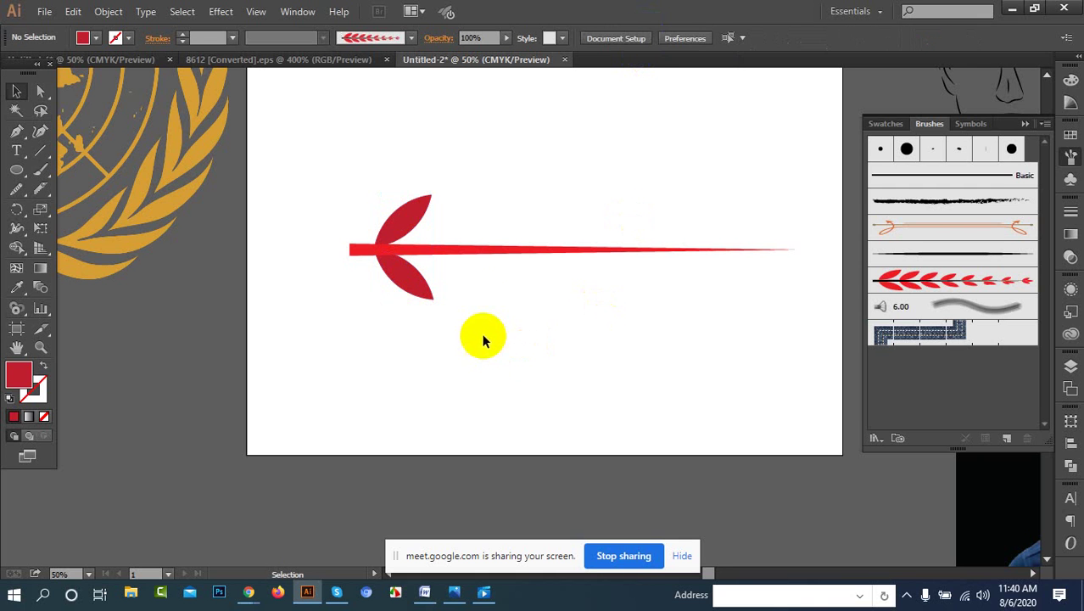
# Step: Group the two leaves at the stem's thick end
pyautogui.click(412, 219)
pyautogui.keyDown('shift'); pyautogui.click(427, 294); pyautogui.keyUp('shift')
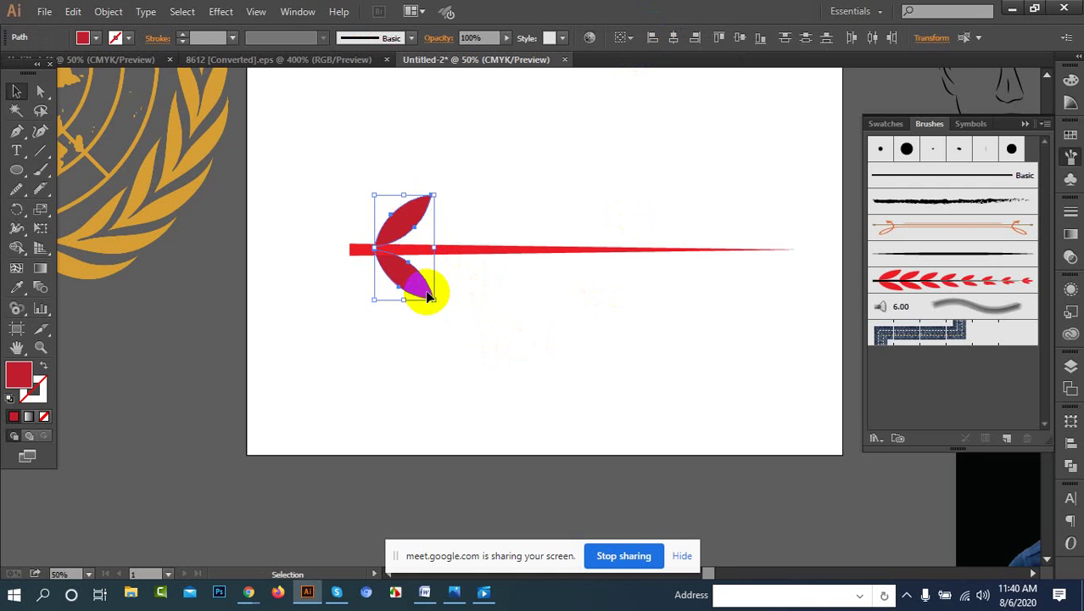
pyautogui.hotkey('ctrl', 't')
pyautogui.hotkey('ctrl', 'g')
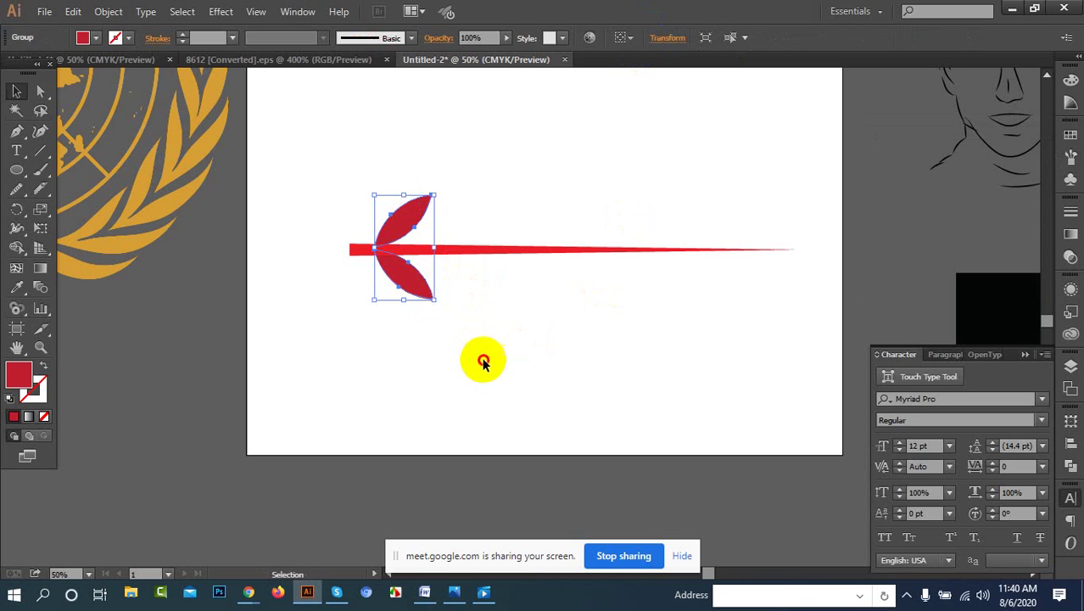
pyautogui.click(484, 358)
# Step: Place a copy of the leaf pair at the pointed end of the stem
pyautogui.click(424, 278)
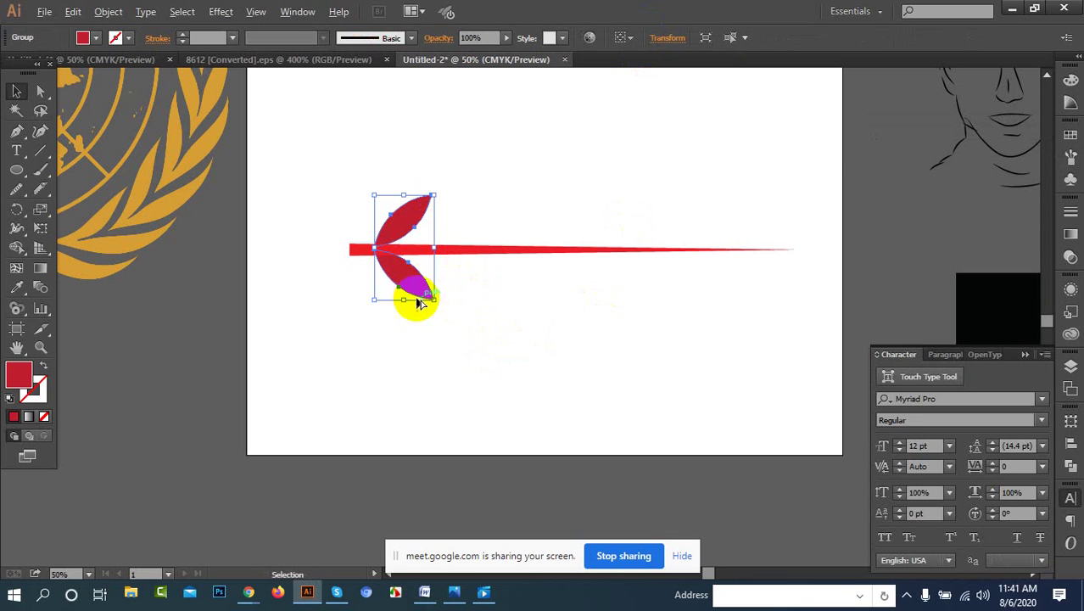
pyautogui.moveTo(406, 296); pyautogui.dragTo(827, 288)
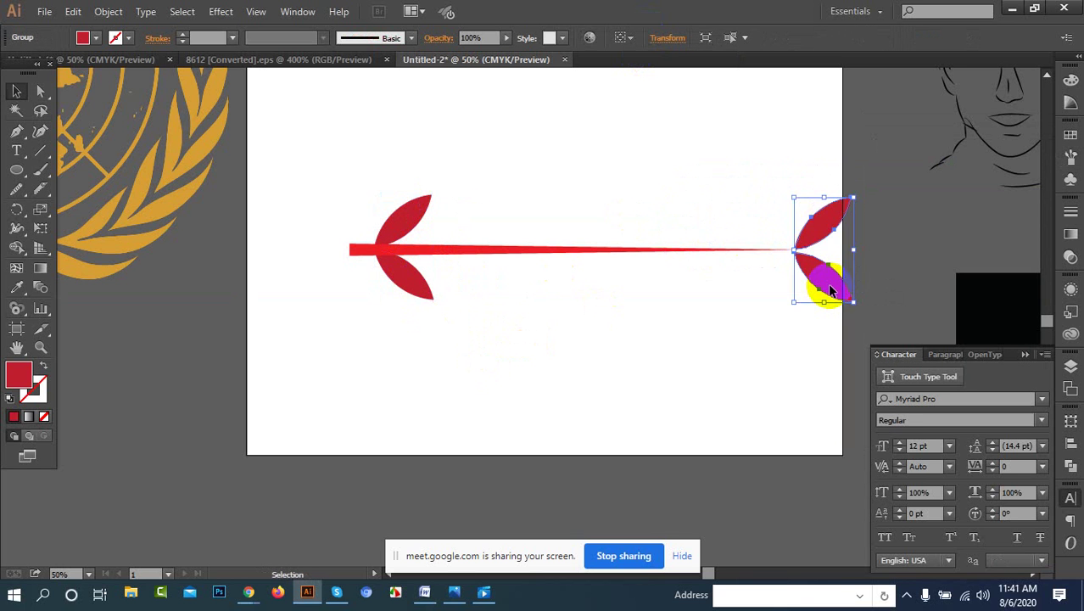
pyautogui.click(779, 310)
pyautogui.scroll(3, 850, 281)
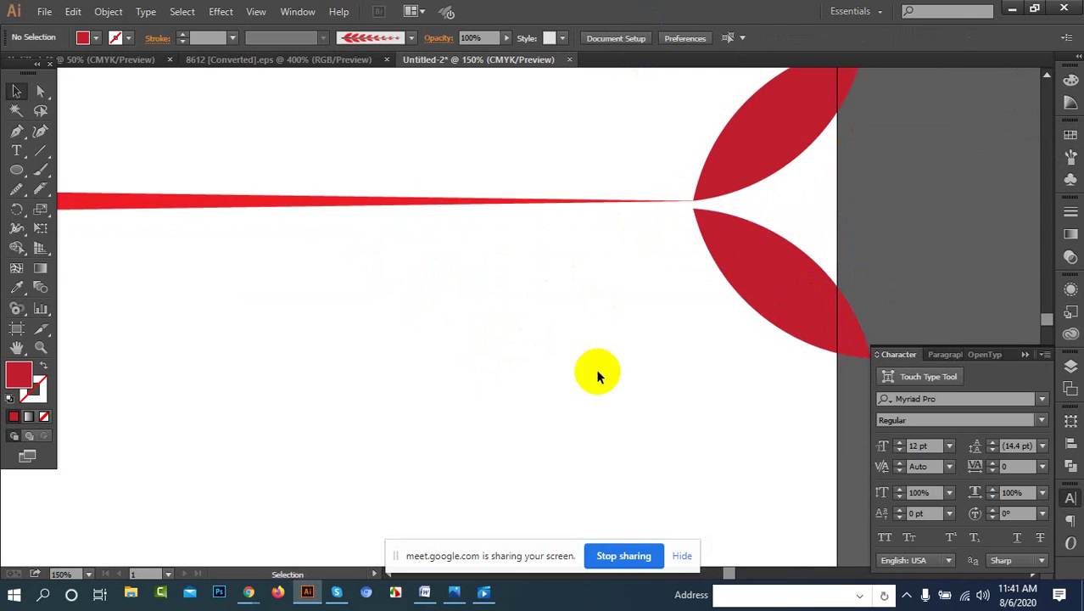
pyautogui.moveTo(595, 371); pyautogui.dragTo(399, 458)
# Step: Scale the leaf pair at the tip down to less than half size and position it against the stem's point
pyautogui.click(628, 414)
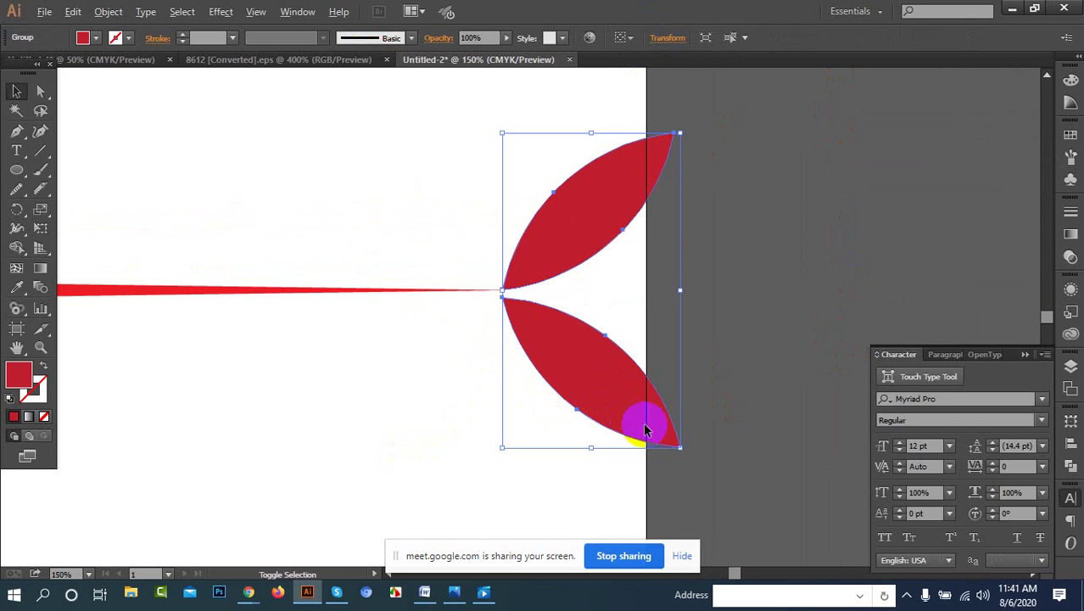
pyautogui.moveTo(679, 448); pyautogui.dragTo(585, 359)
pyautogui.click(550, 411)
pyautogui.scroll(-4, 556, 365)
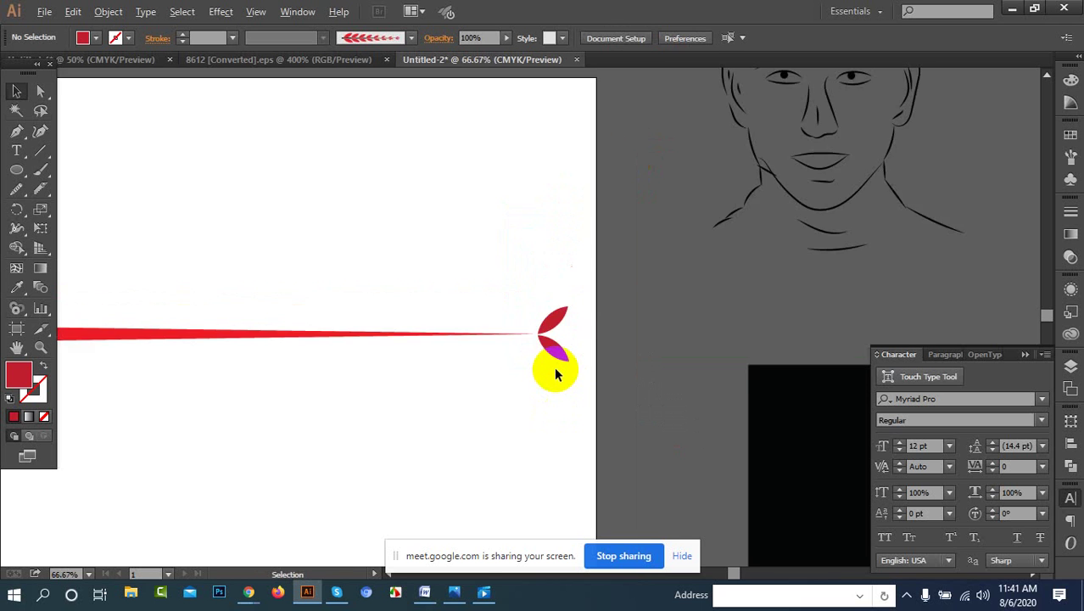
pyautogui.scroll(5, 557, 365)
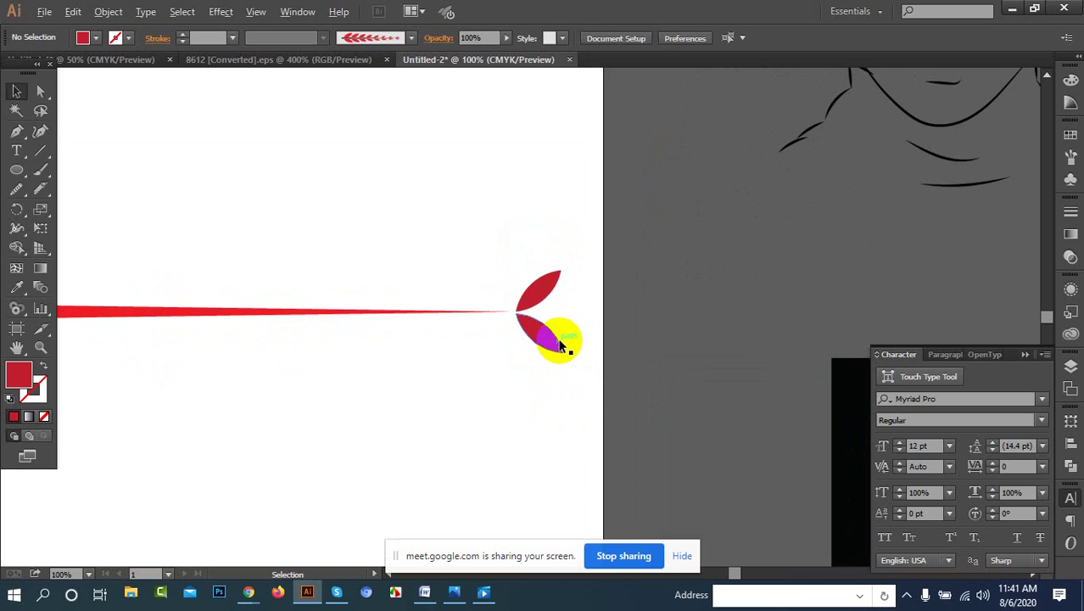
pyautogui.moveTo(532, 341); pyautogui.dragTo(509, 338)
pyautogui.click(460, 387)
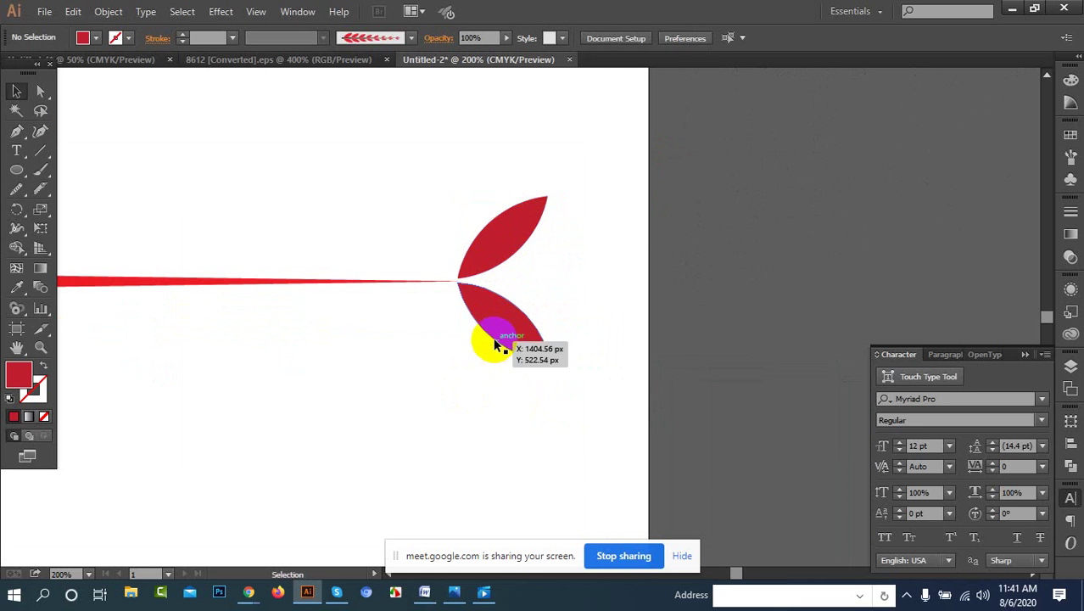
# Step: Ungroup the small leaf pair and place a copy of one leaf between them, rotated to point horizontally away from the stem
pyautogui.click(492, 338)
pyautogui.rightClick(507, 257)
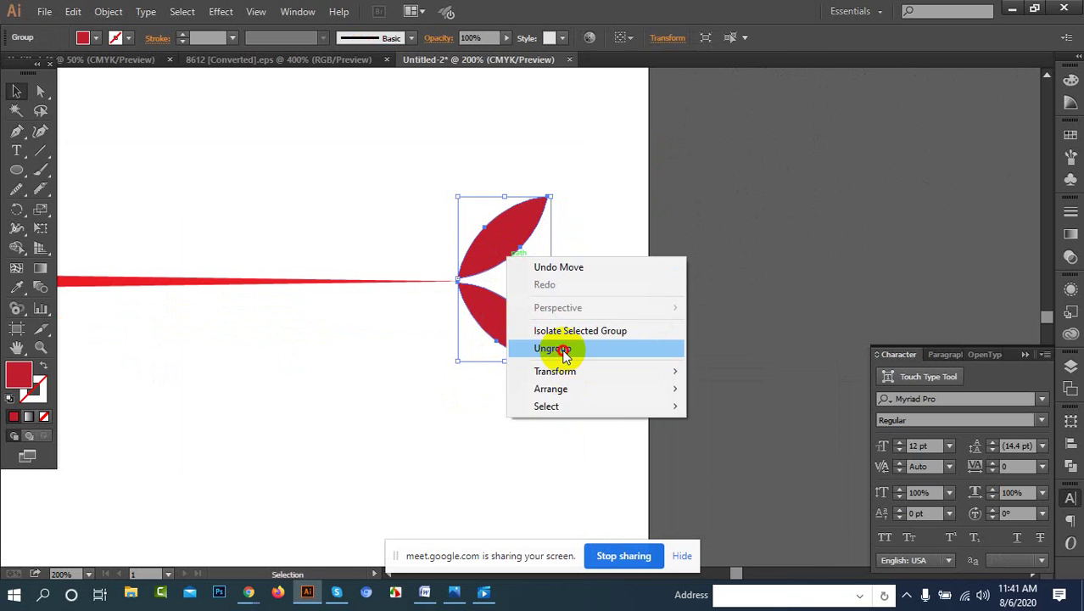
pyautogui.click(552, 348)
pyautogui.moveTo(527, 238); pyautogui.dragTo(576, 275)
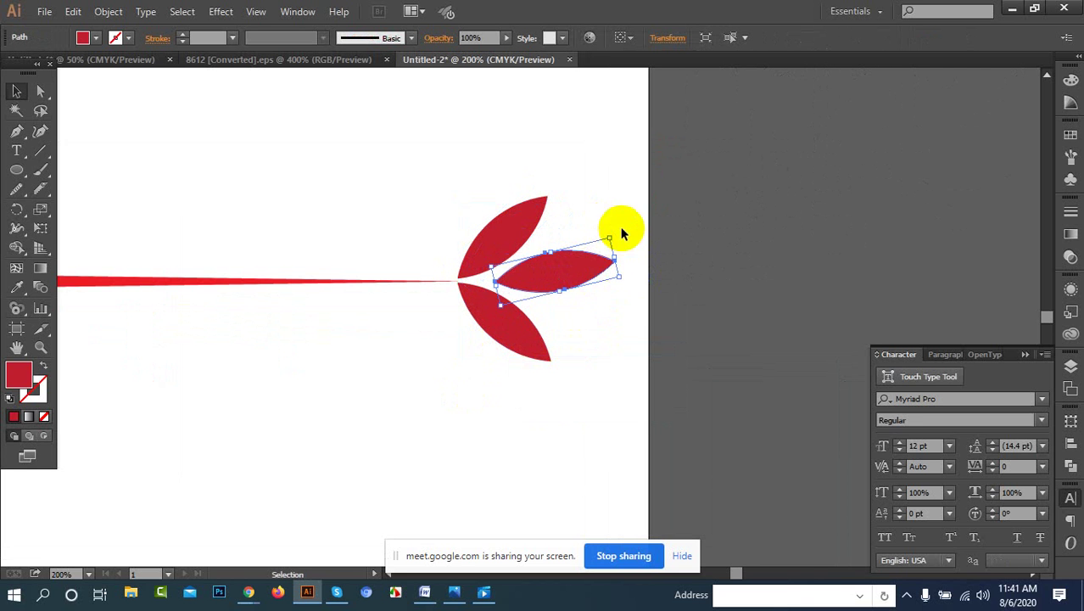
pyautogui.moveTo(612, 232); pyautogui.dragTo(622, 242)
pyautogui.moveTo(570, 271); pyautogui.dragTo(564, 283)
pyautogui.click(633, 315)
# Step: Group the three small leaves at the stem's tip
pyautogui.moveTo(510, 173); pyautogui.dragTo(621, 359)
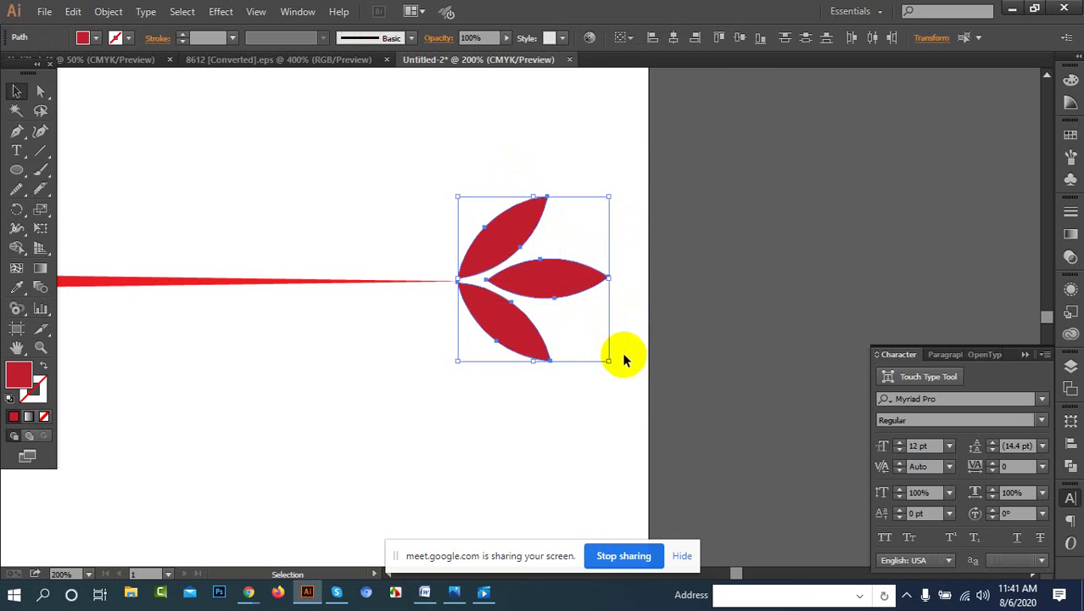
pyautogui.click(560, 400)
pyautogui.scroll(-2, 560, 400)
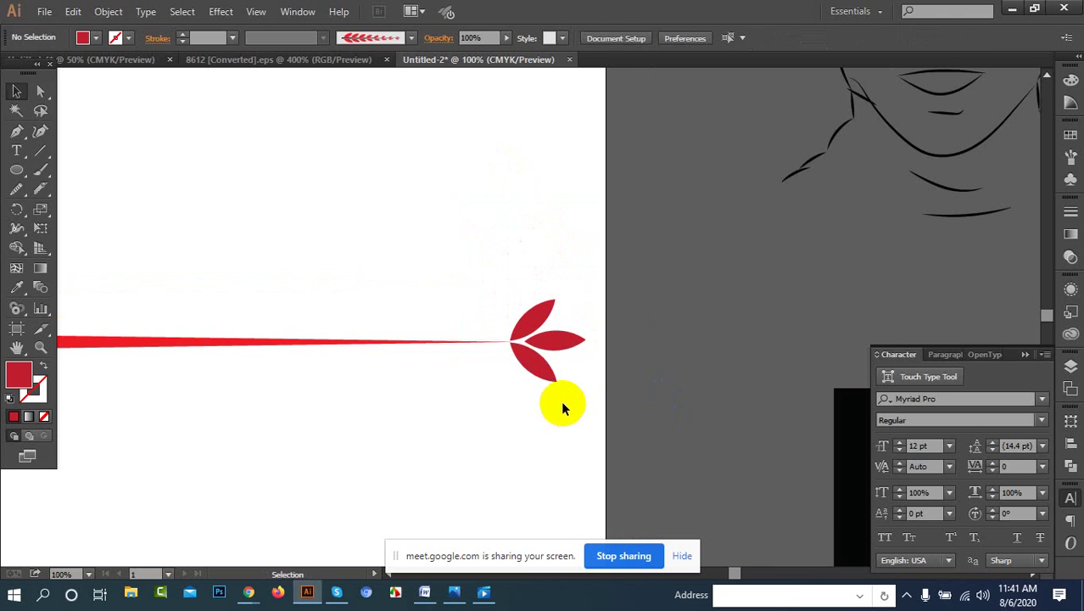
pyautogui.scroll(-1, 567, 366)
pyautogui.moveTo(567, 366); pyautogui.dragTo(571, 356)
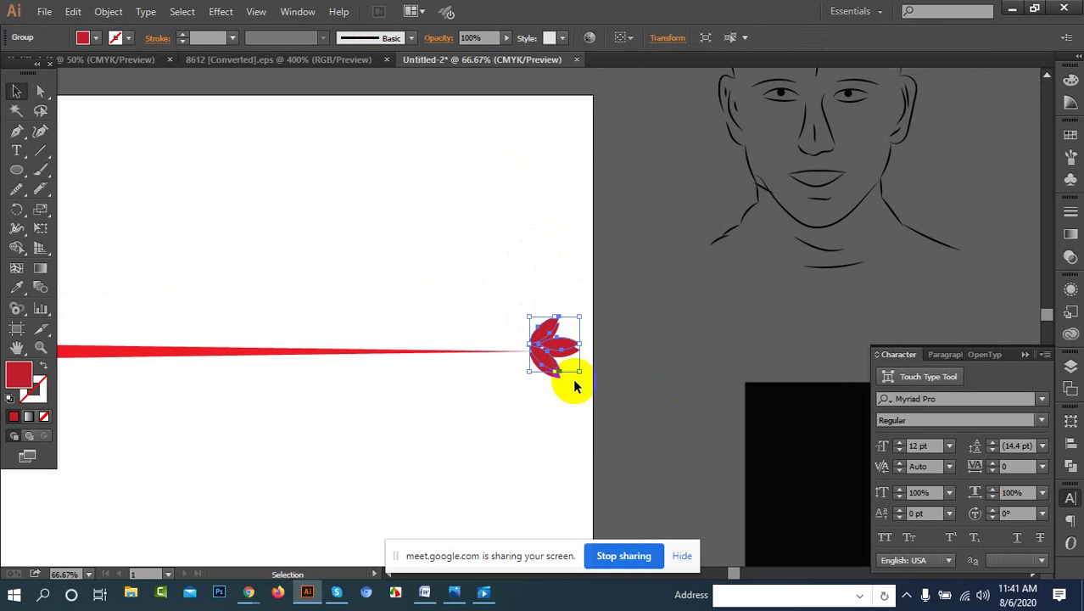
pyautogui.click(555, 440)
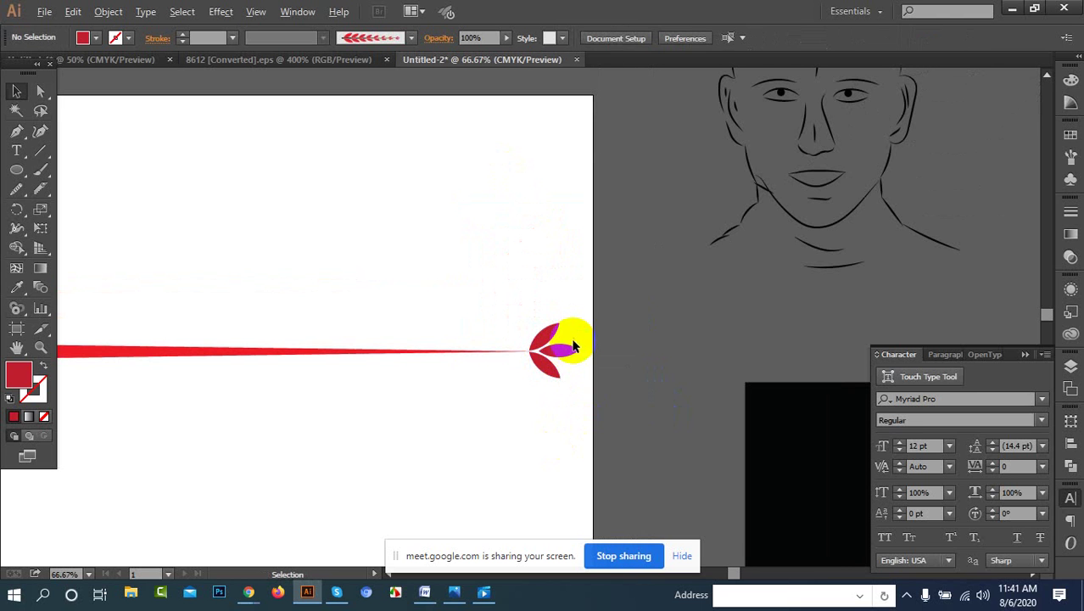
# Step: Ungroup the three small leaves at the tip so the middle one can be handled separately
pyautogui.scroll(1, 561, 338)
pyautogui.scroll(3, 553, 398)
pyautogui.click(548, 276)
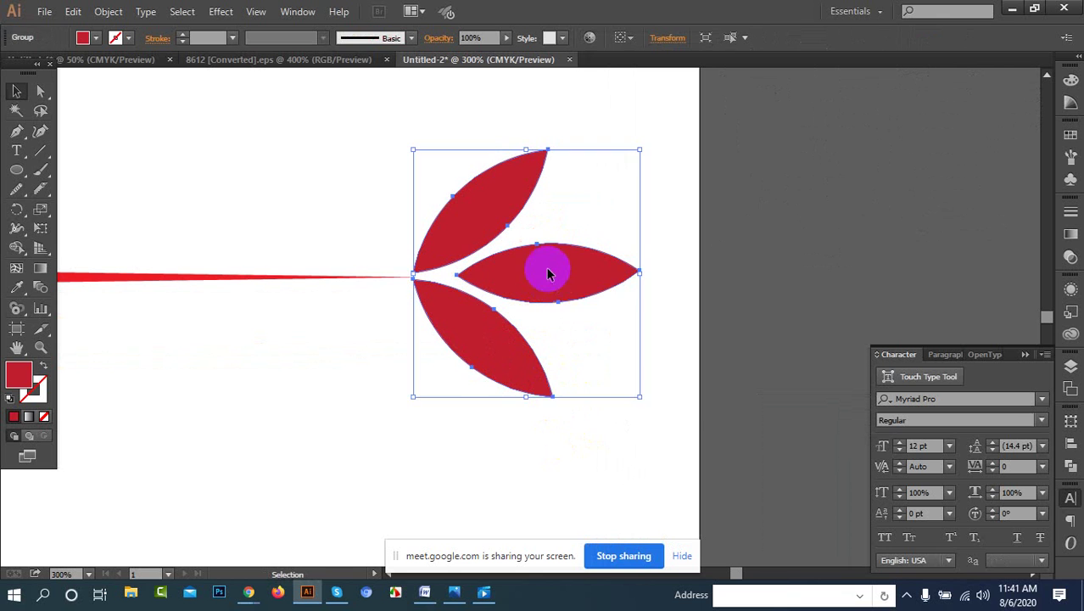
pyautogui.rightClick(548, 261)
pyautogui.click(614, 350)
pyautogui.click(570, 293)
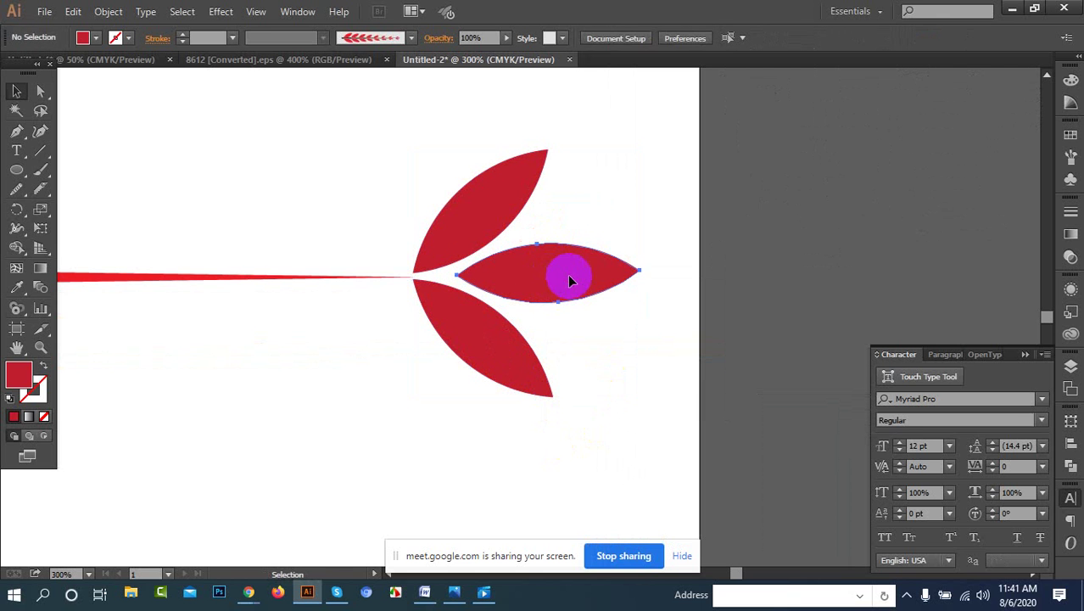
# Step: Scale down the middle leaf at the stem's tip and nest it between the two side leaves
pyautogui.click(570, 280)
pyautogui.moveTo(641, 293); pyautogui.dragTo(523, 290)
pyautogui.click(599, 298)
pyautogui.click(555, 290)
pyautogui.click(593, 339)
# Step: Group the resized middle leaf with its two side leaves at the tip
pyautogui.moveTo(405, 146); pyautogui.dragTo(661, 424)
pyautogui.hotkey('ctrl', 'g')
pyautogui.click(614, 460)
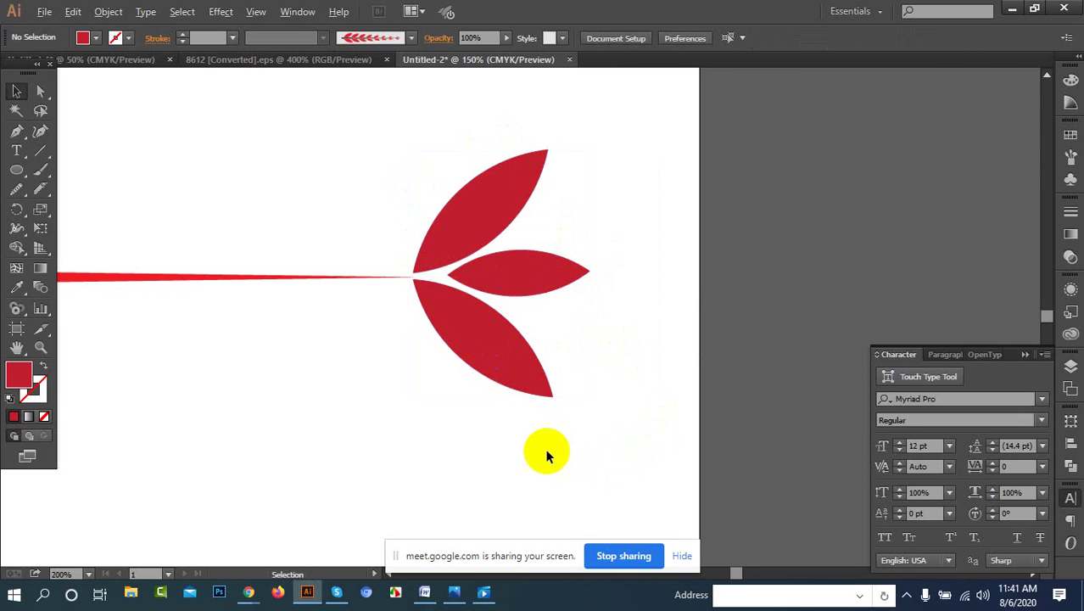
# Step: Blend the large leaf pair at the stem's base with the small three-leaf group at its tip
pyautogui.scroll(-5, 510, 457)
pyautogui.moveTo(362, 490); pyautogui.dragTo(445, 376)
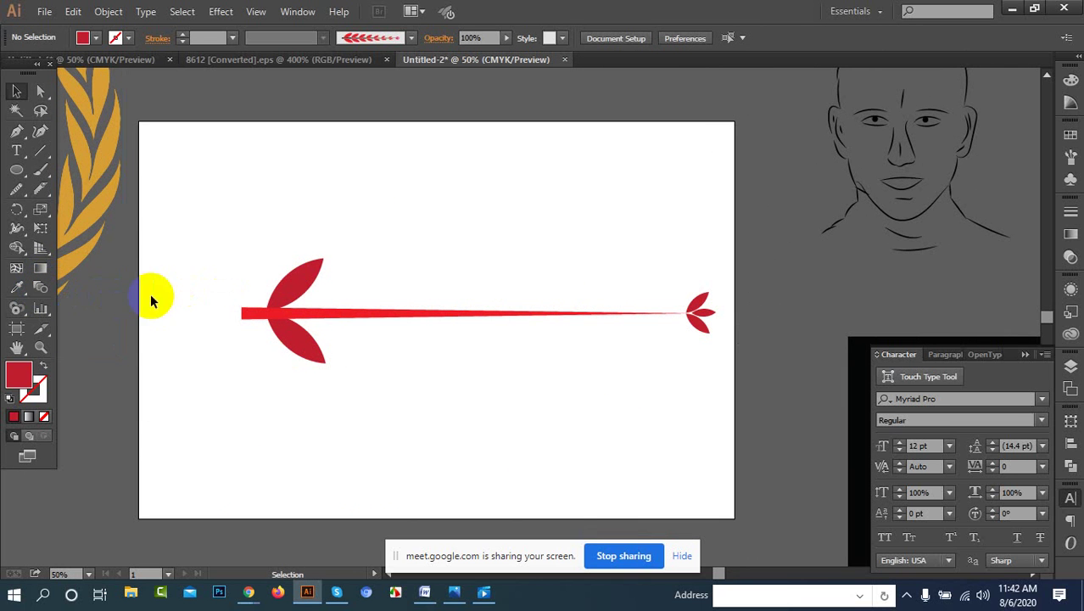
pyautogui.click(285, 286)
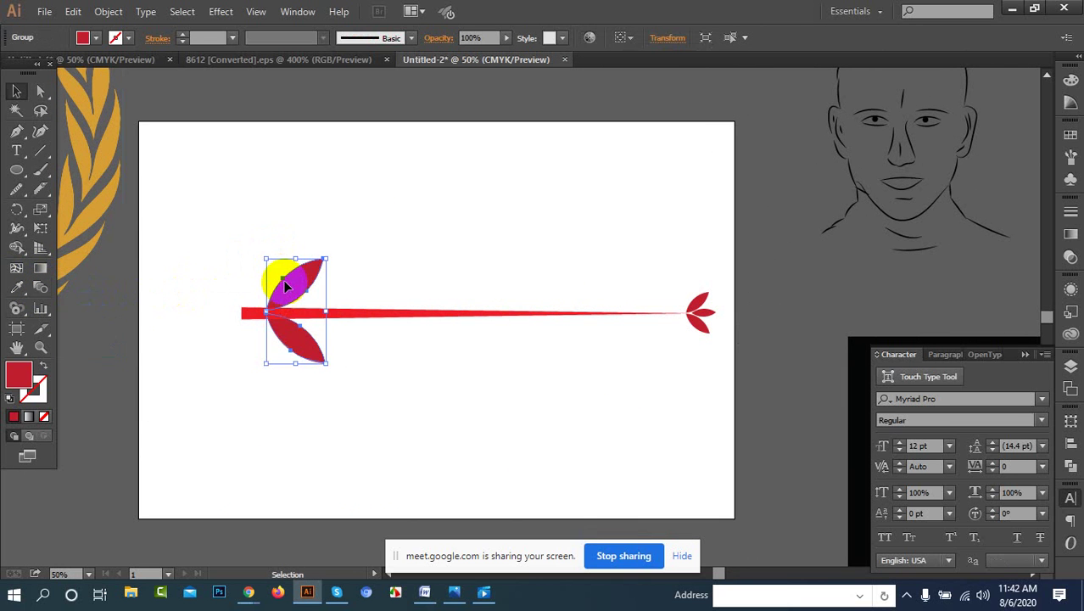
pyautogui.keyDown('shift'); pyautogui.click(698, 299); pyautogui.keyUp('shift')
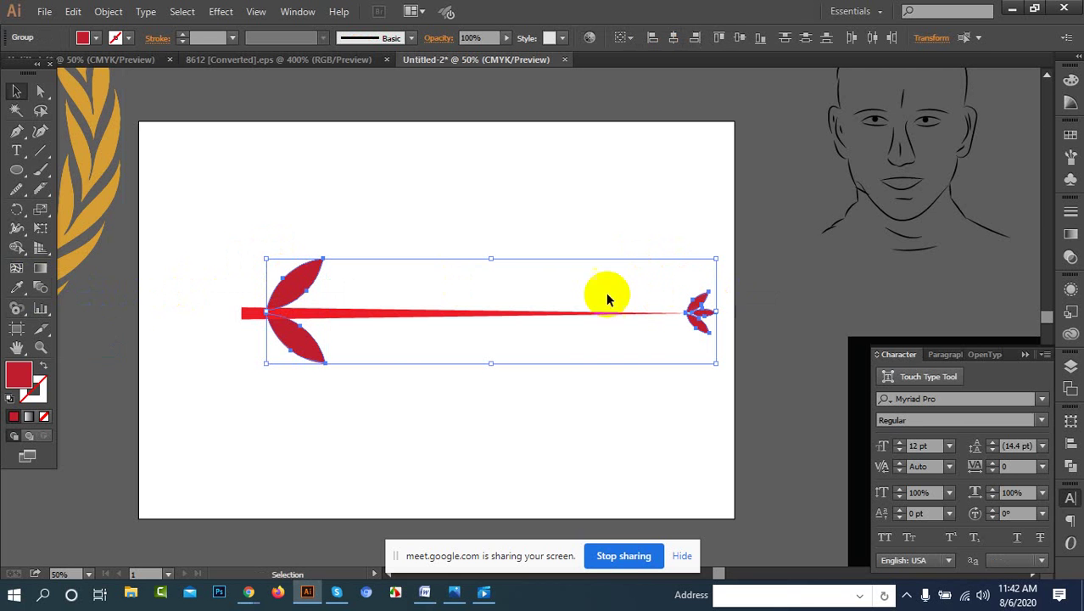
pyautogui.click(41, 288)
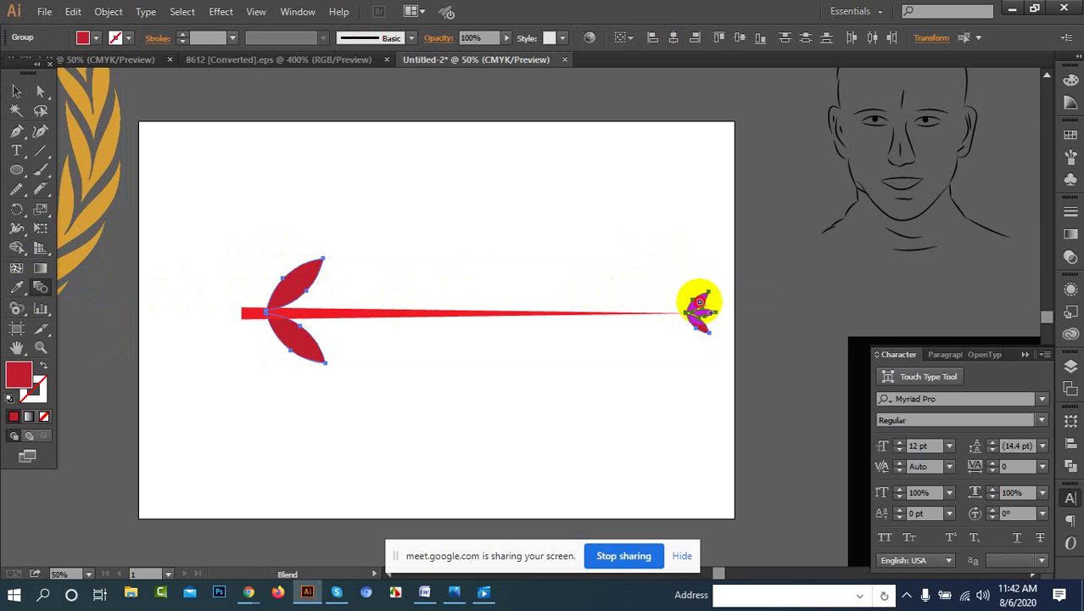
pyautogui.click(700, 304)
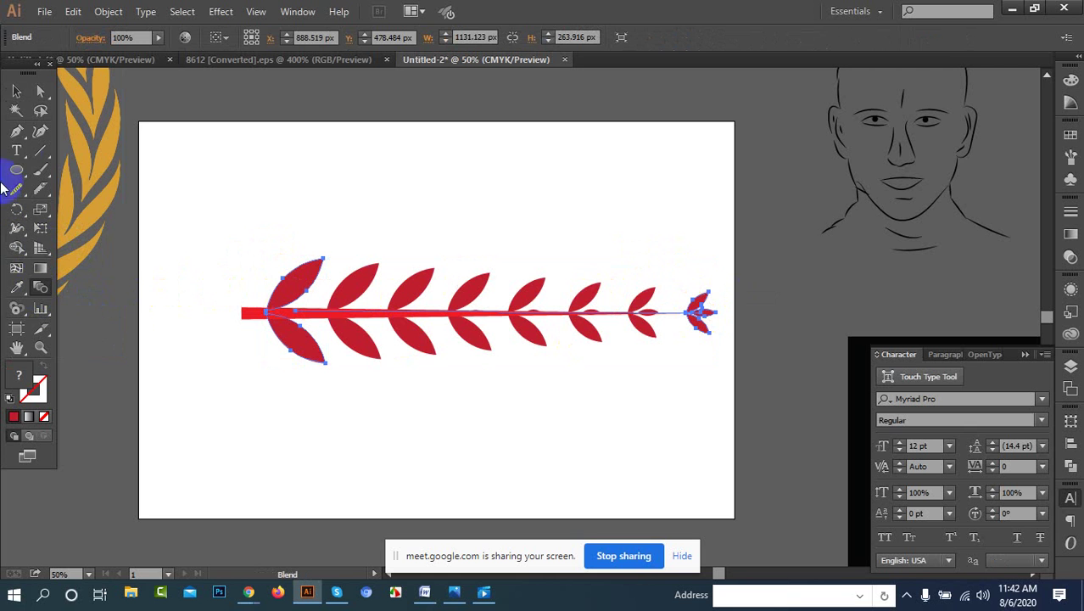
pyautogui.click(15, 91)
pyautogui.click(407, 179)
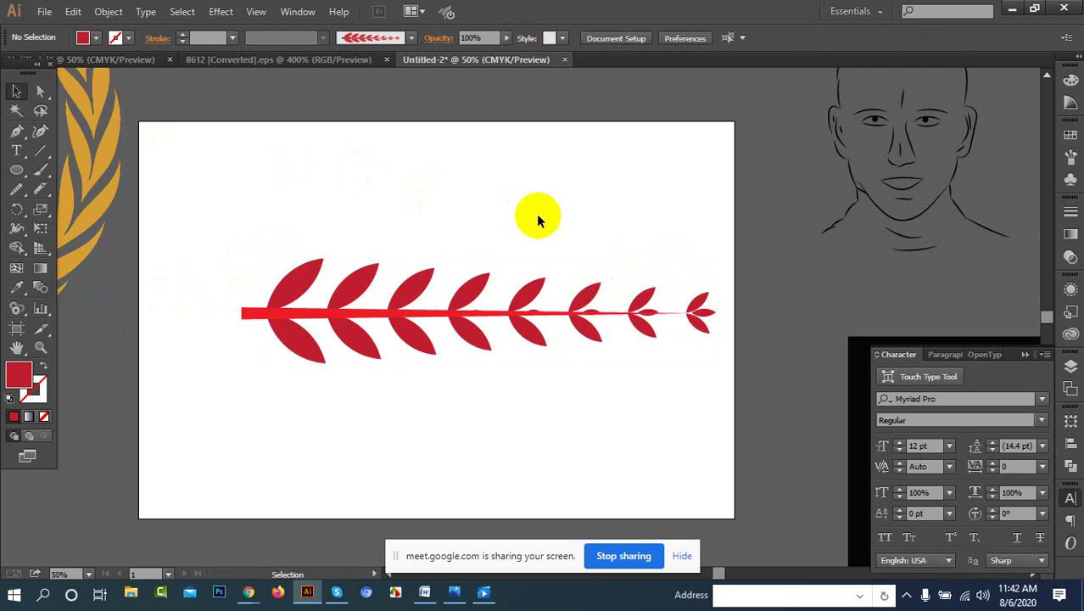
# Step: Open the Blend Options without a selection and set the spacing to 15 specified steps
pyautogui.scroll(5, 570, 309)
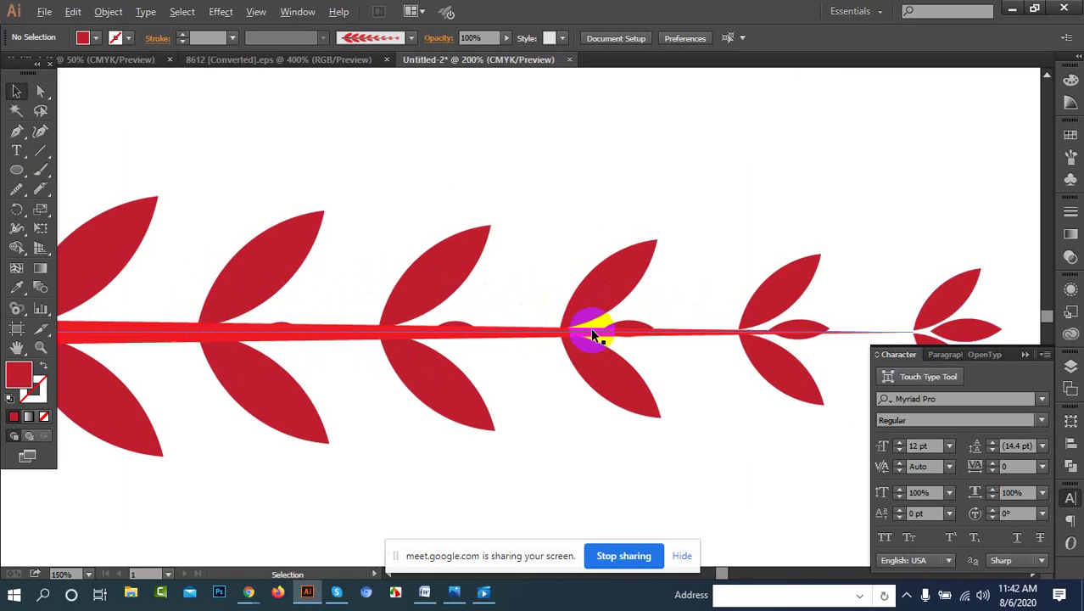
pyautogui.doubleClick(40, 290)
pyautogui.click(529, 294)
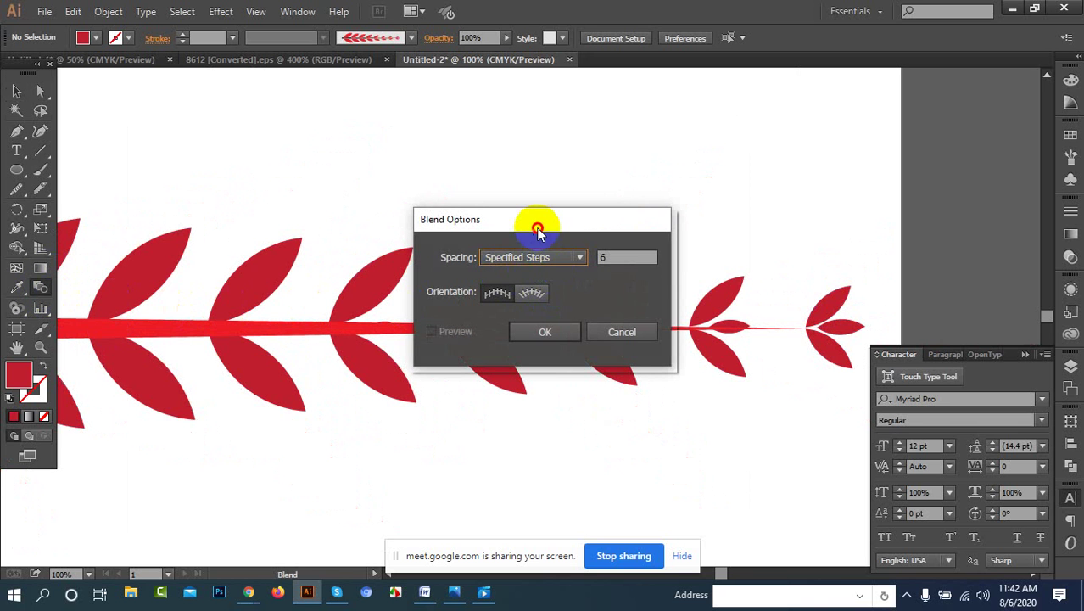
pyautogui.moveTo(538, 232); pyautogui.dragTo(742, 142)
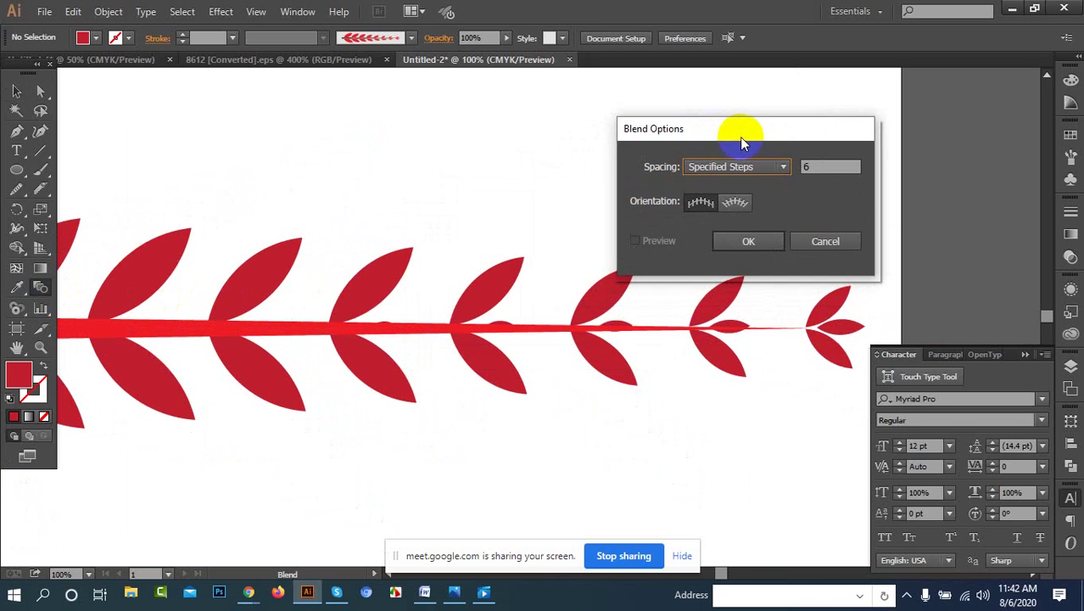
pyautogui.click(780, 169)
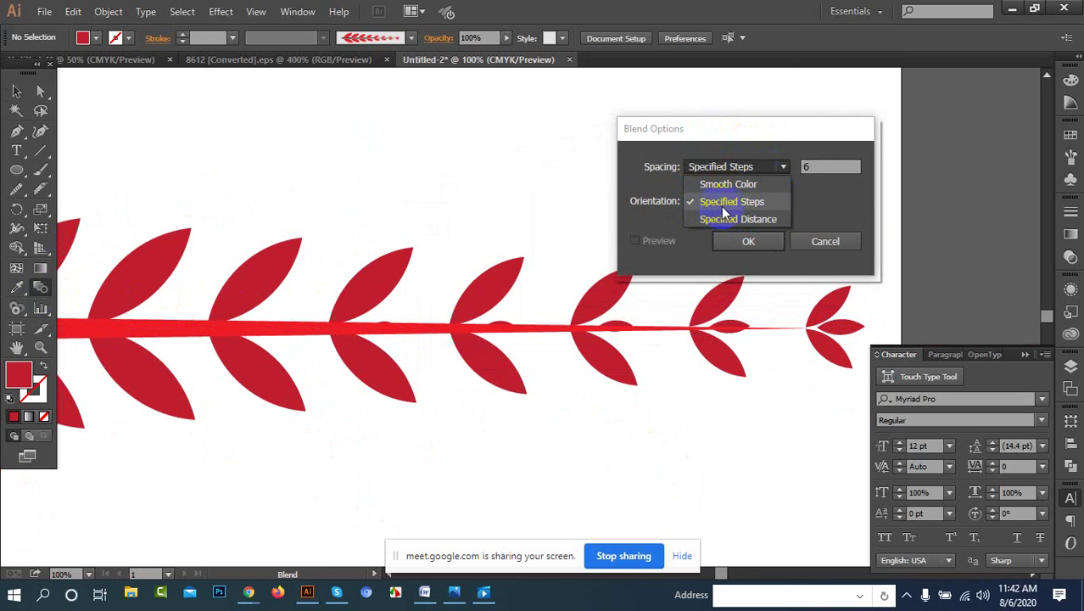
pyautogui.click(754, 203)
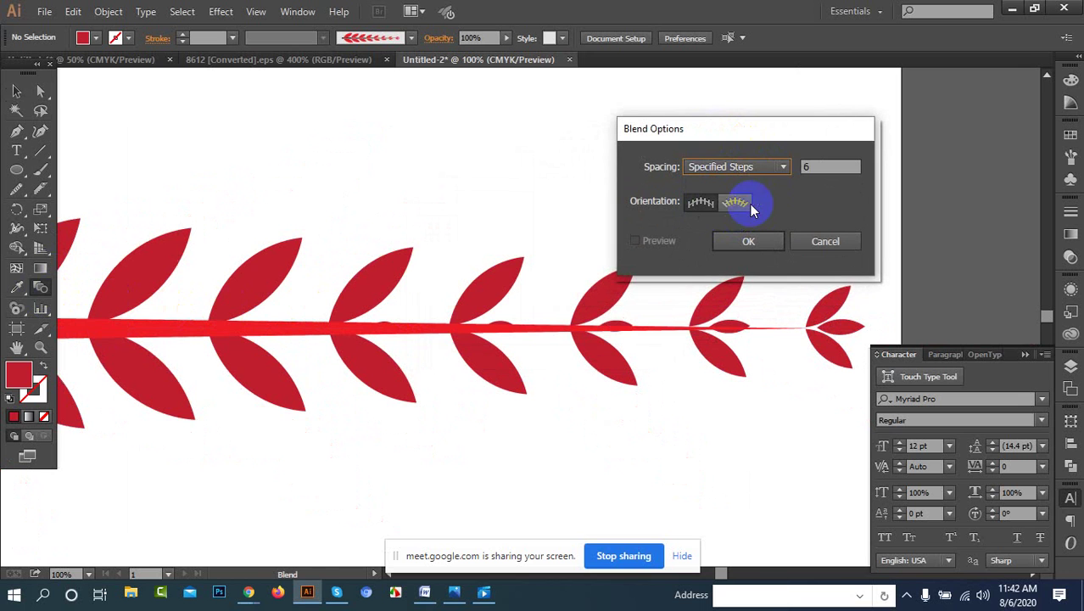
pyautogui.click(836, 161)
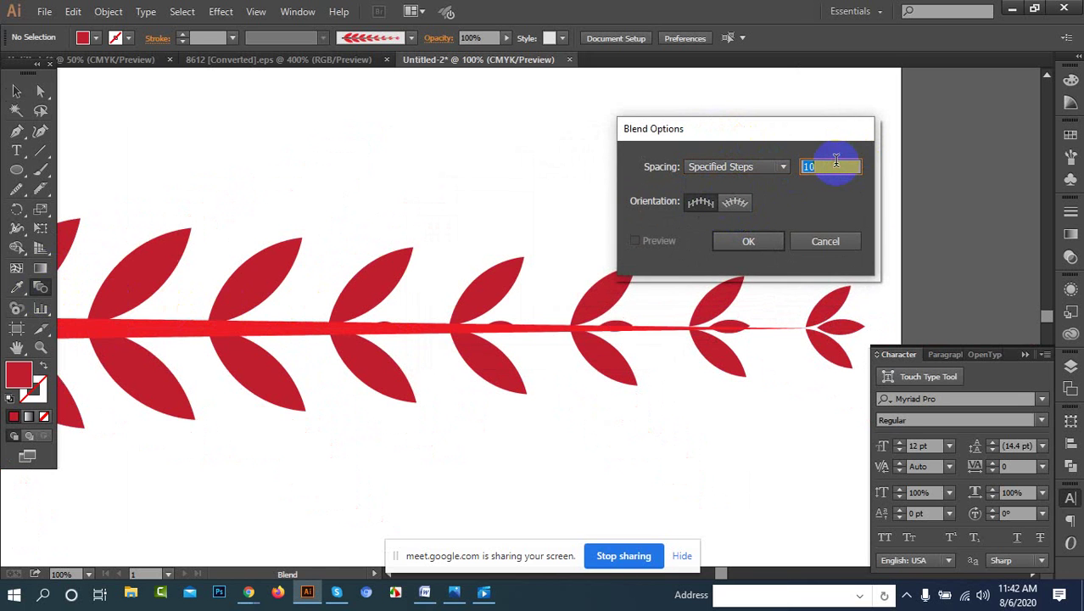
pyautogui.press('Up')
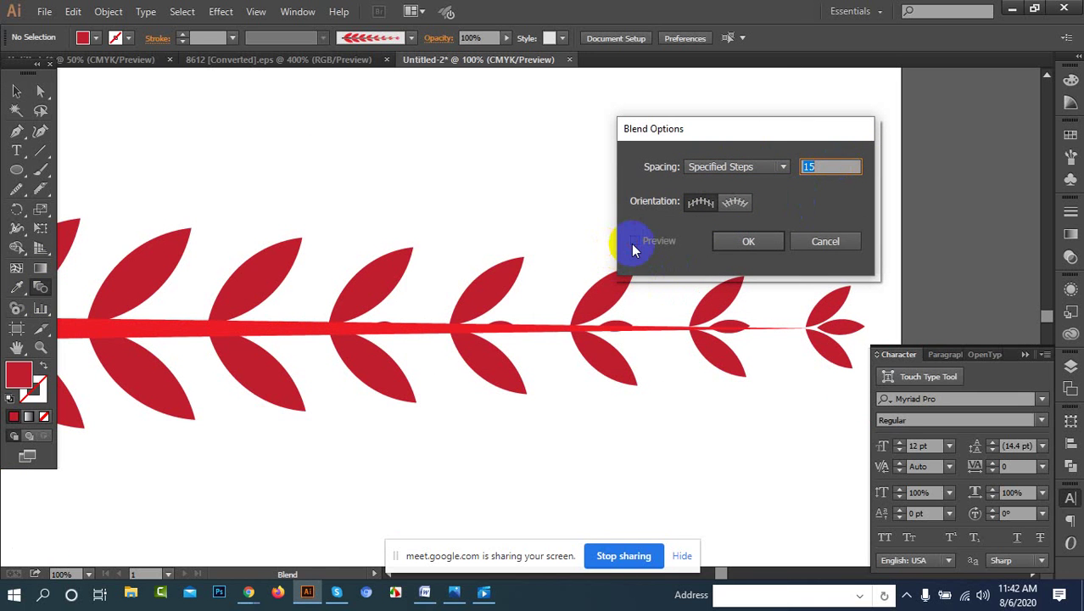
pyautogui.click(714, 207)
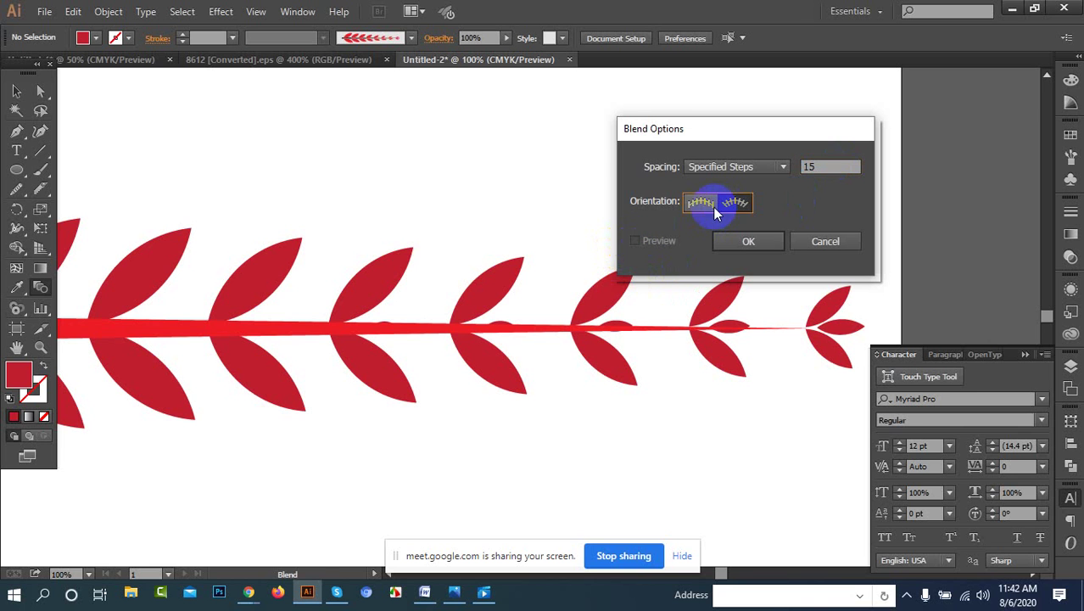
pyautogui.click(637, 240)
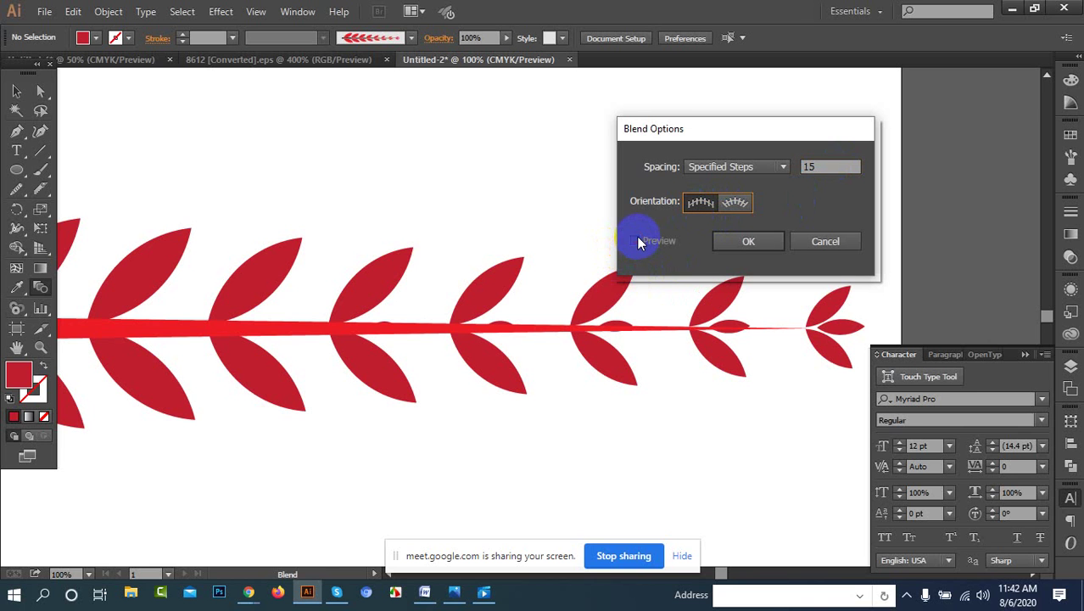
# Step: Try Smooth Color and Specified Distance as blend spacing, and return to Specified Steps with a value of 16
pyautogui.click(775, 166)
pyautogui.click(738, 180)
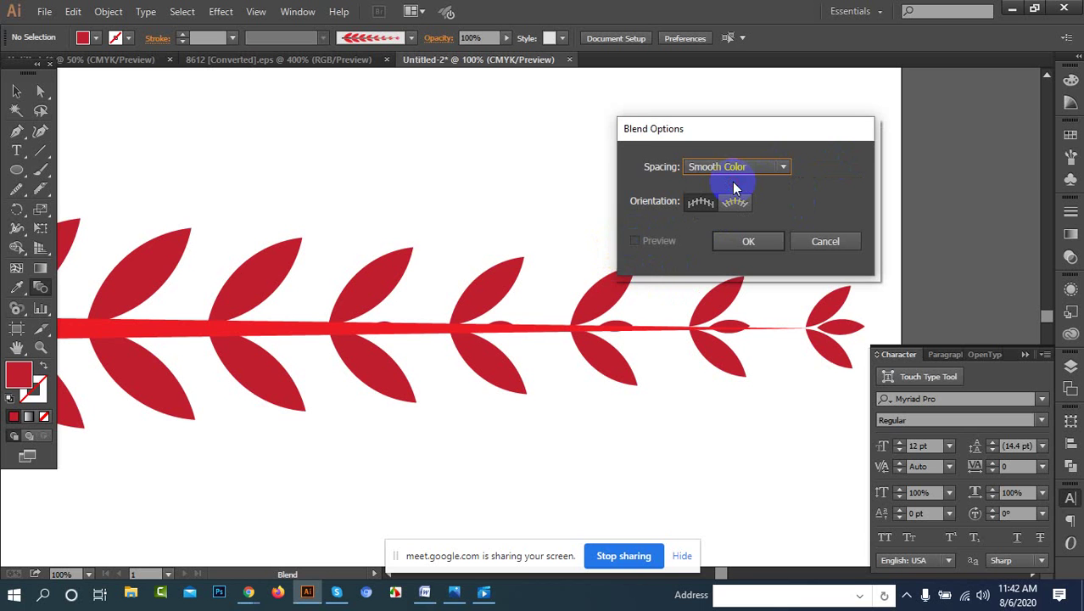
pyautogui.click(745, 167)
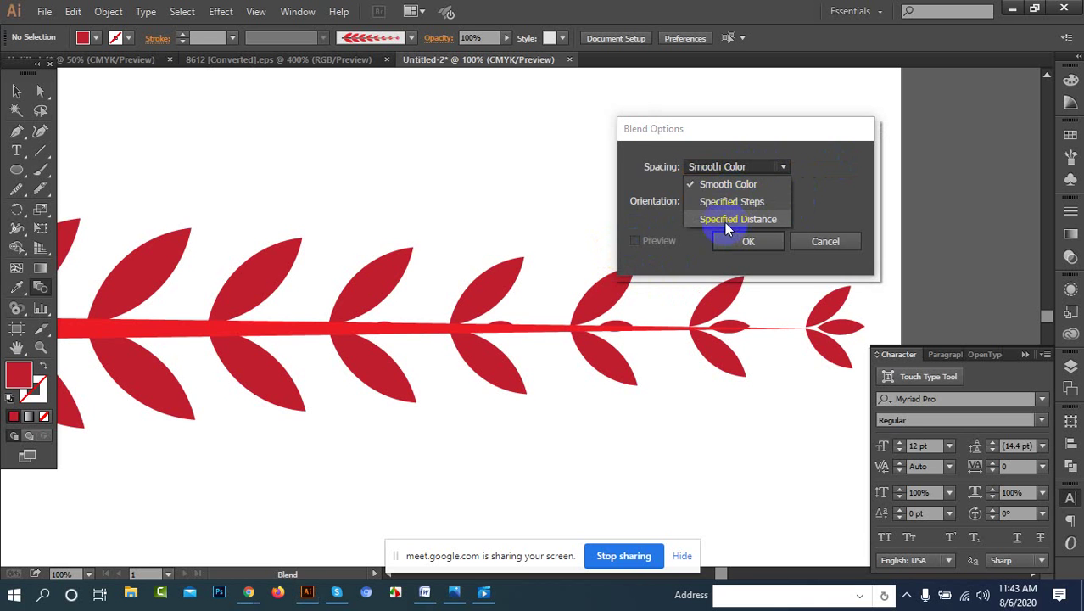
pyautogui.click(725, 222)
pyautogui.click(758, 168)
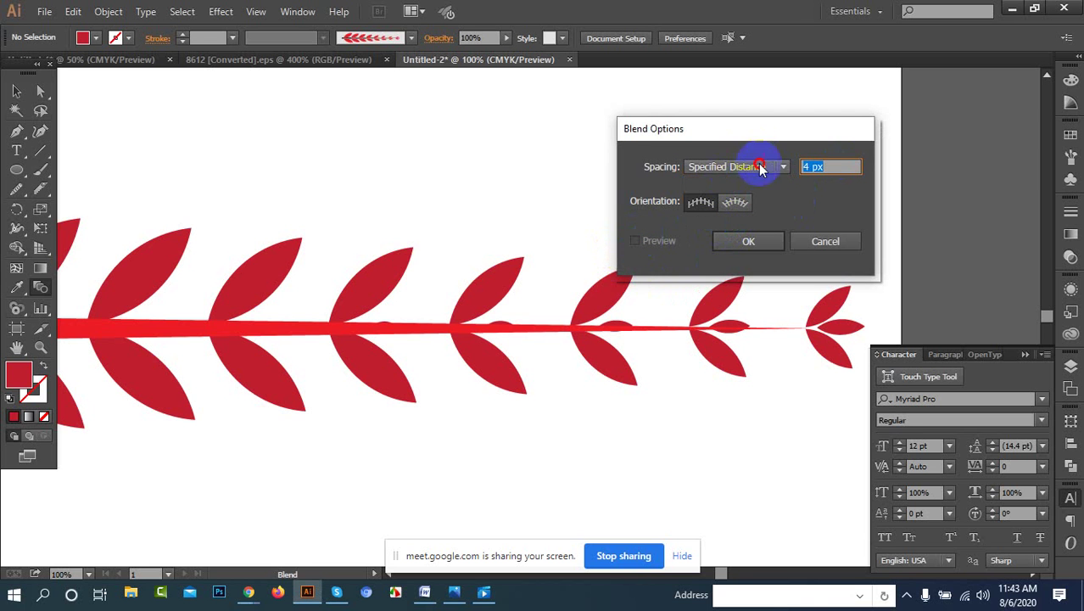
pyautogui.click(736, 199)
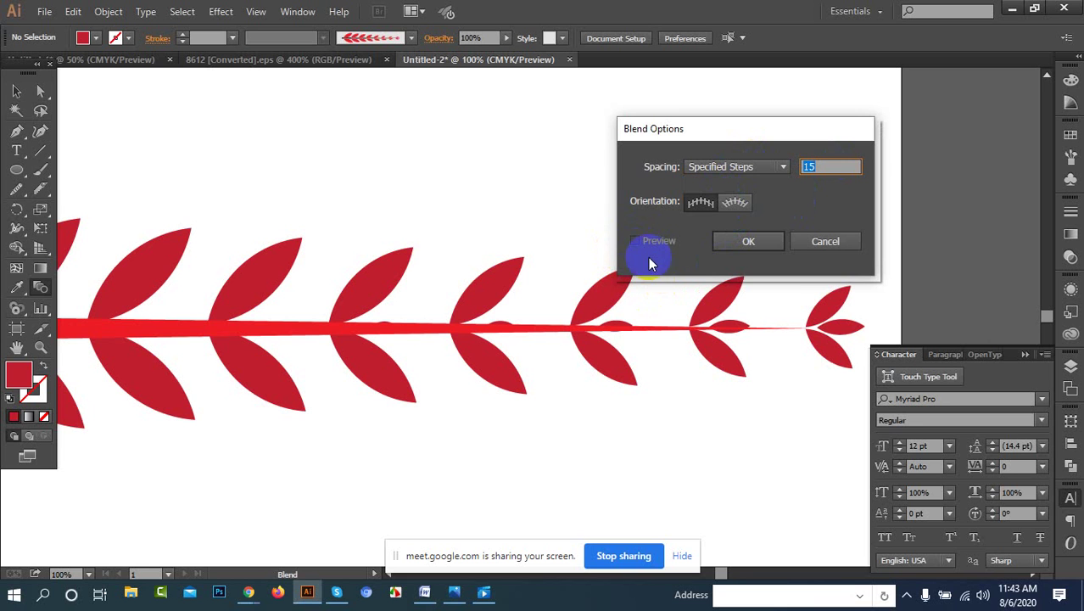
pyautogui.click(836, 182)
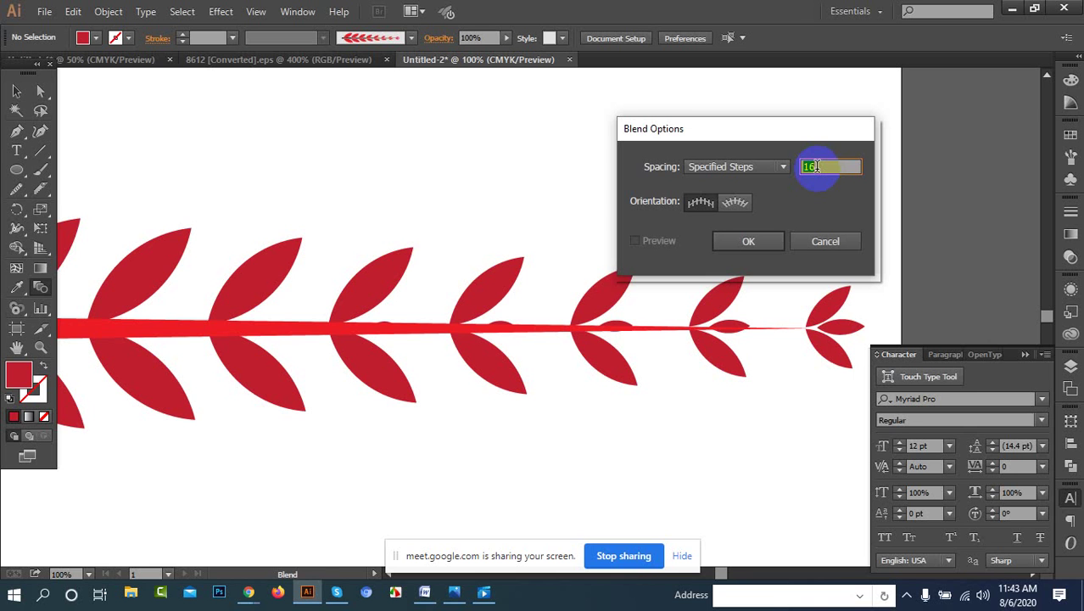
pyautogui.click(736, 241)
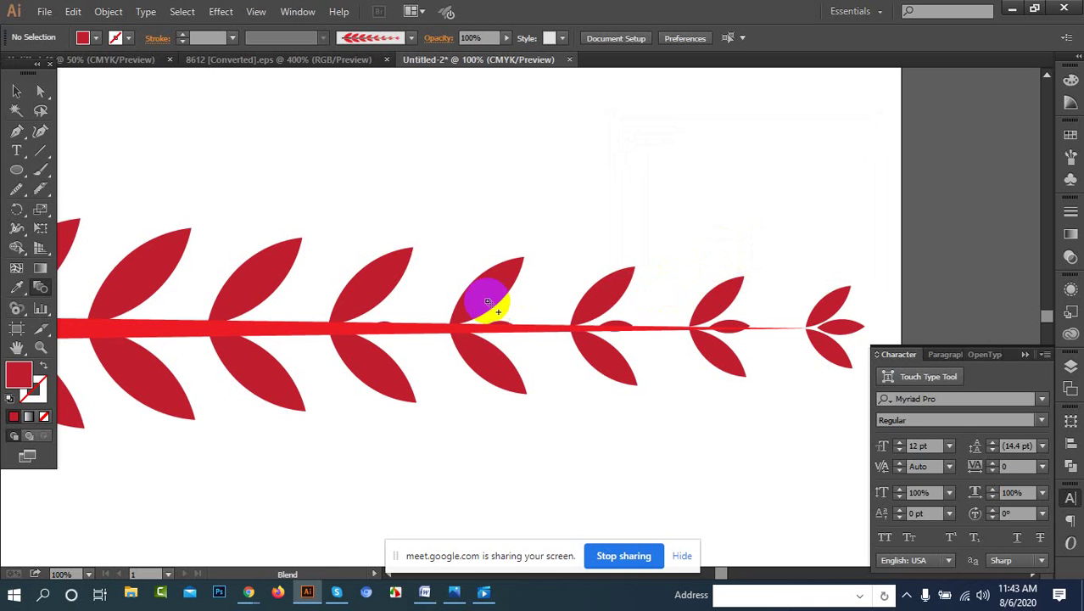
# Step: Open the Blend Options for the whole selected branch and turn on the preview
pyautogui.click(17, 91)
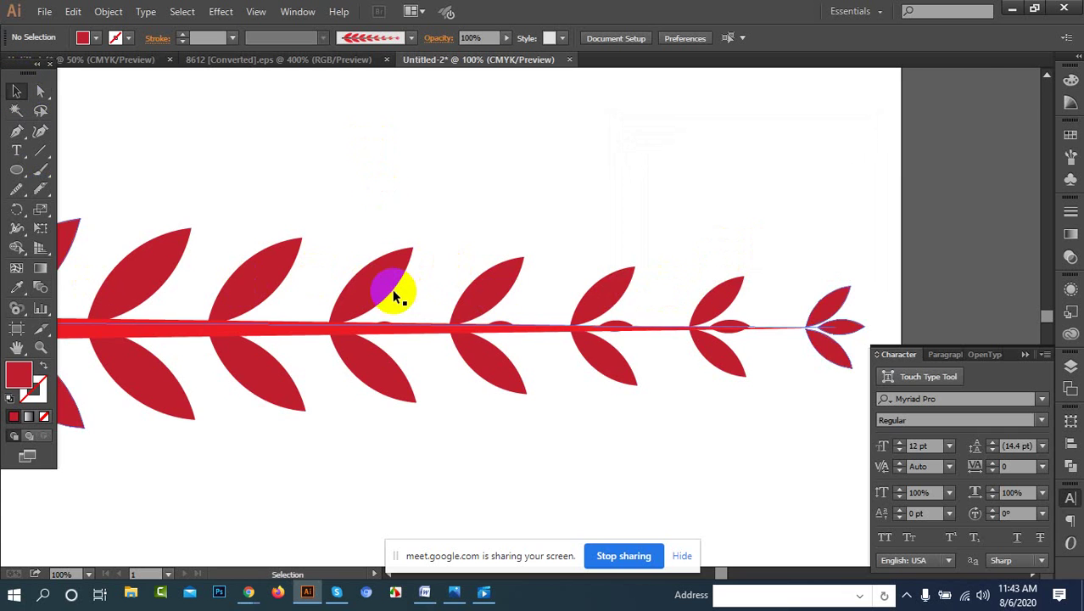
pyautogui.scroll(-3, 388, 291)
pyautogui.moveTo(310, 241); pyautogui.dragTo(479, 368)
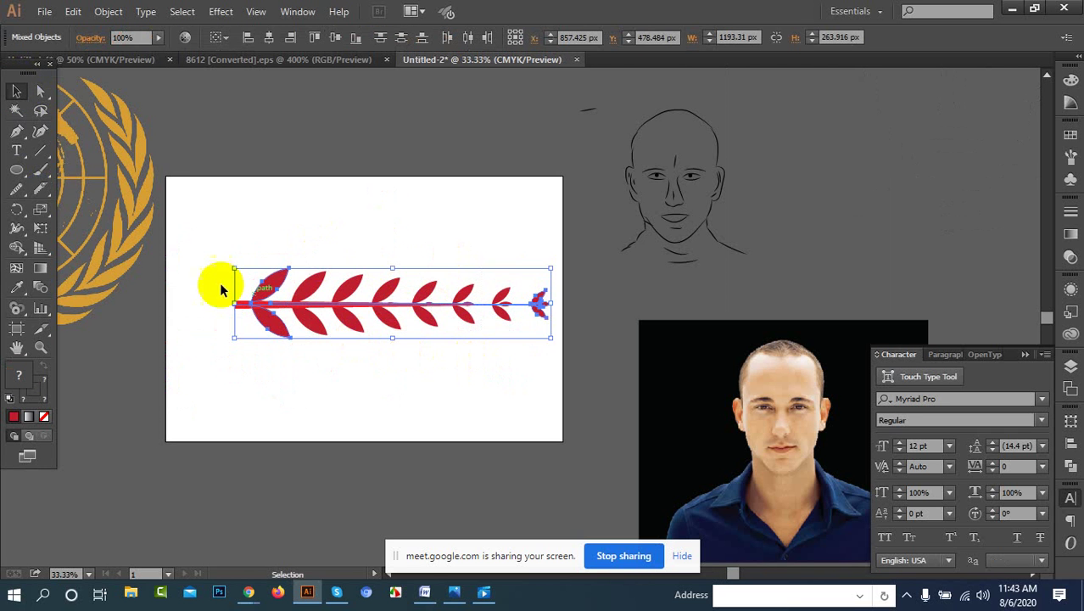
pyautogui.click(40, 287)
pyautogui.doubleClick(40, 287)
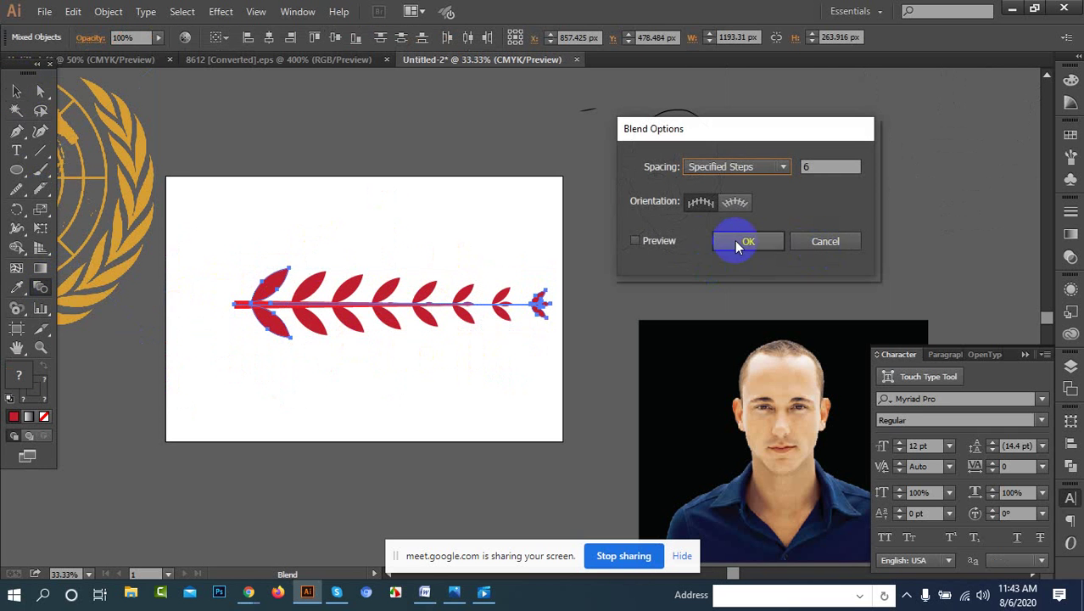
pyautogui.click(638, 242)
pyautogui.doubleClick(809, 166)
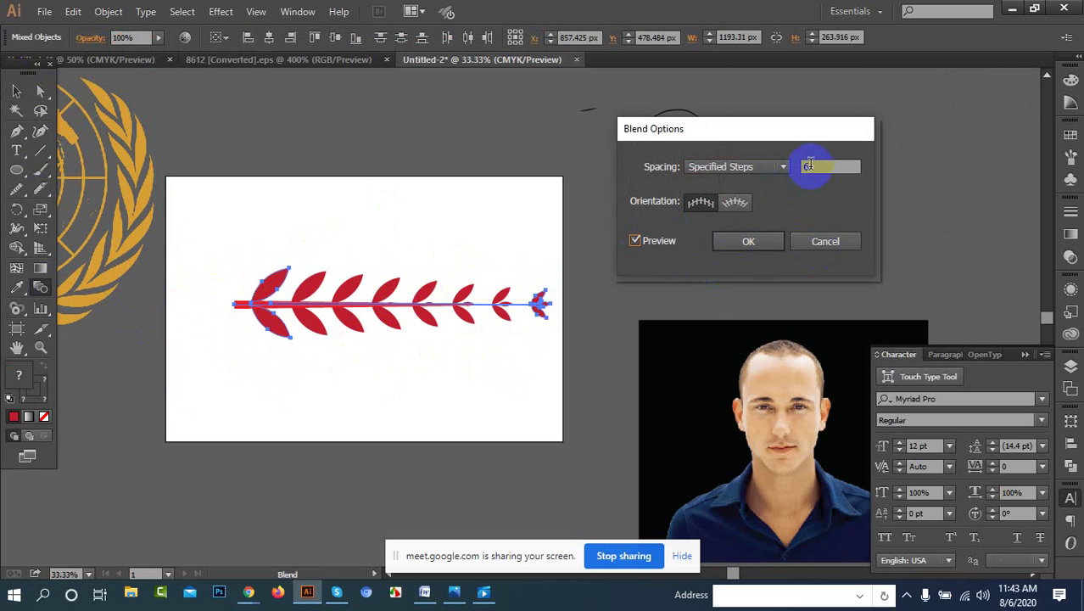
# Step: Preview the leaf blend with step counts such as 22, 3, 8, 6 and 1, and discard the changes
pyautogui.press('Up')
pyautogui.press('Up')
pyautogui.press('Up')
pyautogui.press('Up')
pyautogui.press('Up')
pyautogui.press('Up')
pyautogui.press('Up')
pyautogui.press('Up')
pyautogui.press('Up')
pyautogui.press('Up')
pyautogui.press('Up')
pyautogui.press('Up')
pyautogui.press('Up')
pyautogui.press('Up')
pyautogui.press('Up')
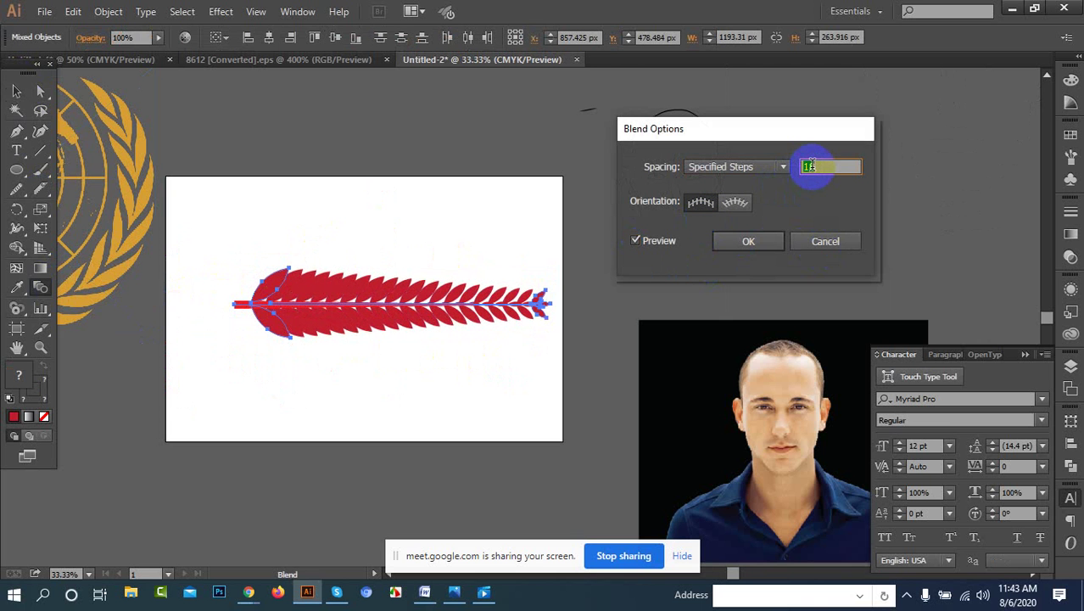
pyautogui.press('Down')
pyautogui.press('Down')
pyautogui.press('Down')
pyautogui.press('Down')
pyautogui.press('Down')
pyautogui.press('Down')
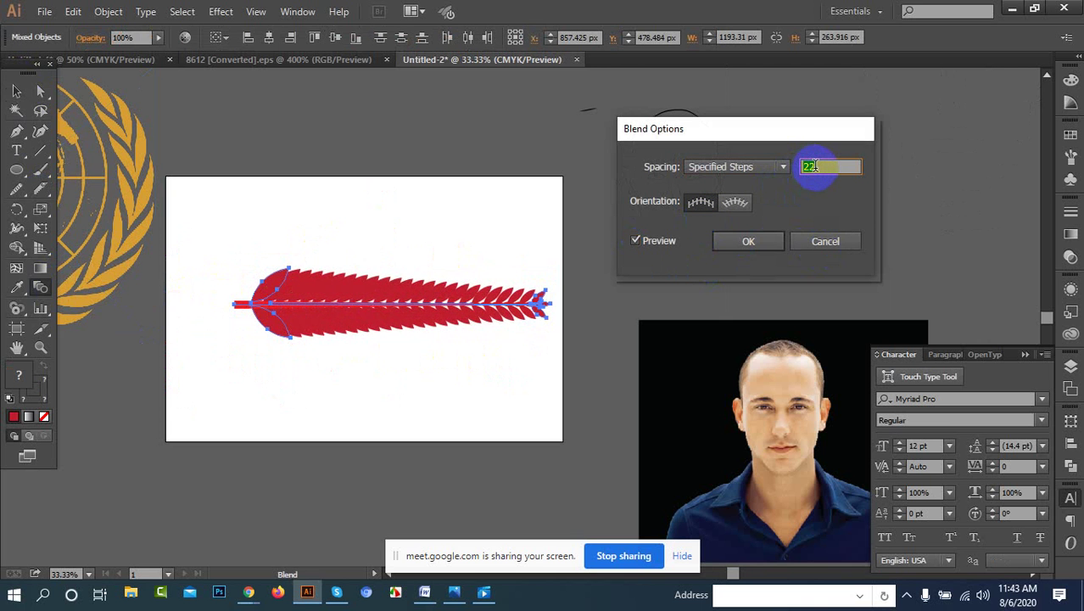
pyautogui.press('Down')
pyautogui.press('Down')
pyautogui.press('Down')
pyautogui.press('Down')
pyautogui.press('Down')
pyautogui.press('Down')
pyautogui.press('Down')
pyautogui.press('Down')
pyautogui.press('Down')
pyautogui.press('Down')
pyautogui.press('Down')
pyautogui.press('Down')
pyautogui.press('Down')
pyautogui.press('Down')
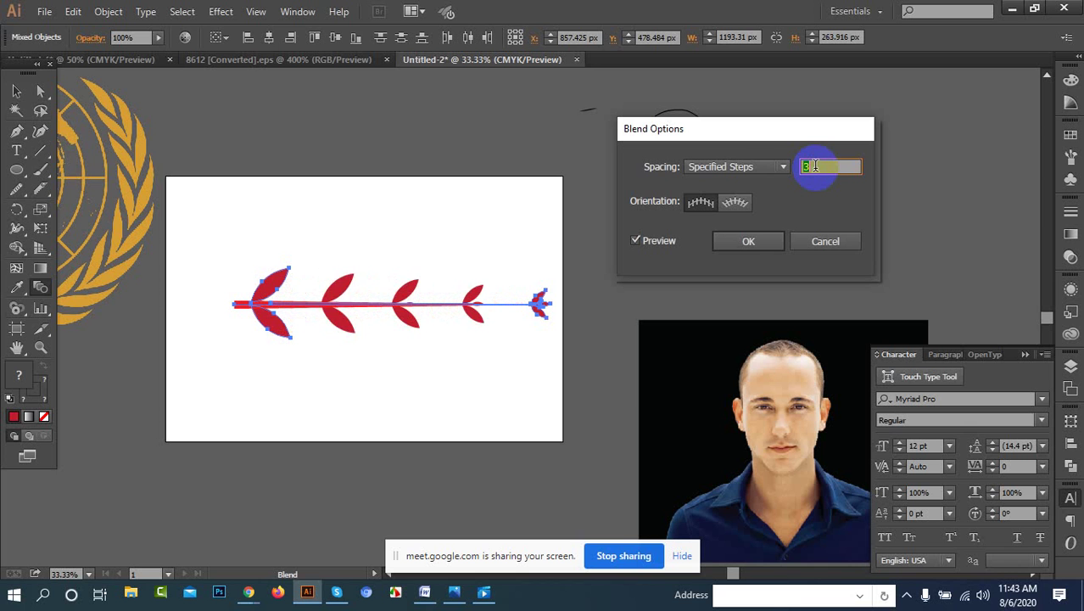
pyautogui.press('Up')
pyautogui.press('Up')
pyautogui.press('Up')
pyautogui.press('Up')
pyautogui.press('Up')
pyautogui.press('Up')
pyautogui.press('Up')
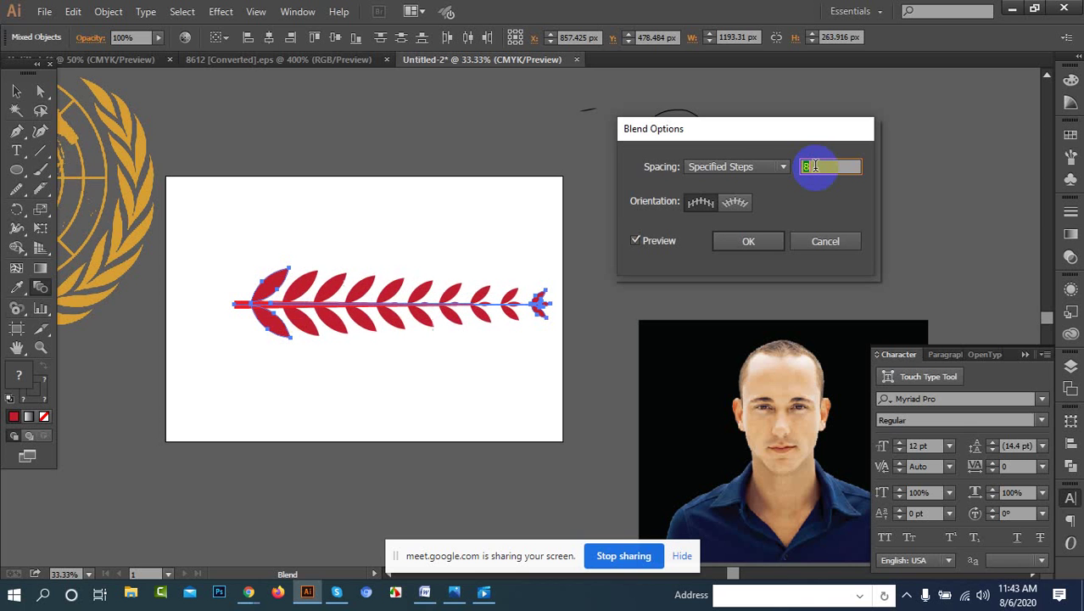
pyautogui.press('Down')
pyautogui.press('Down')
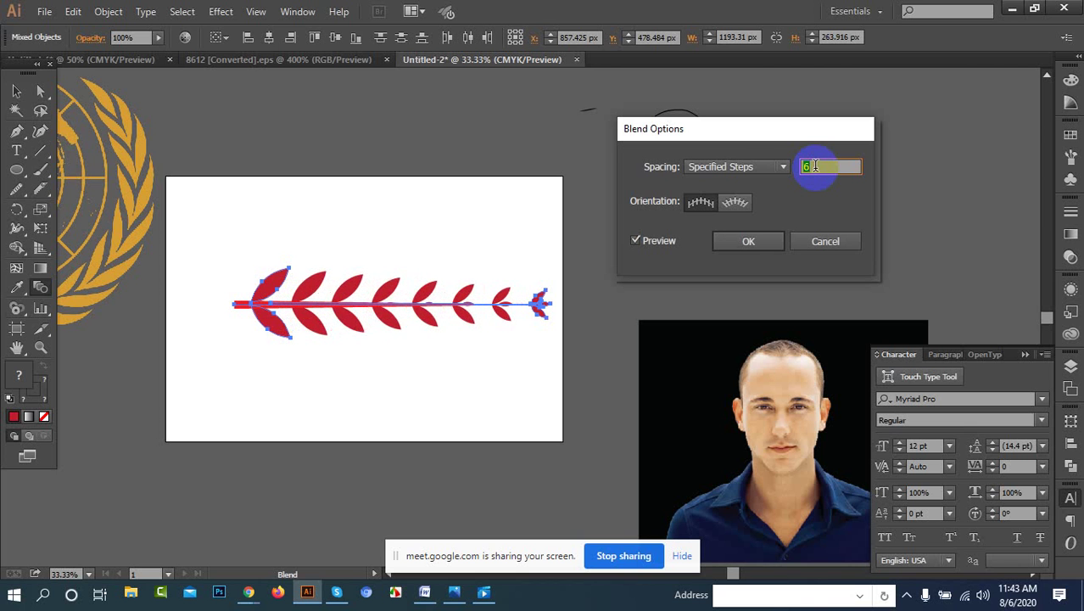
pyautogui.press('Down')
pyautogui.press('Down')
pyautogui.press('Down')
pyautogui.press('Down')
pyautogui.press('Down')
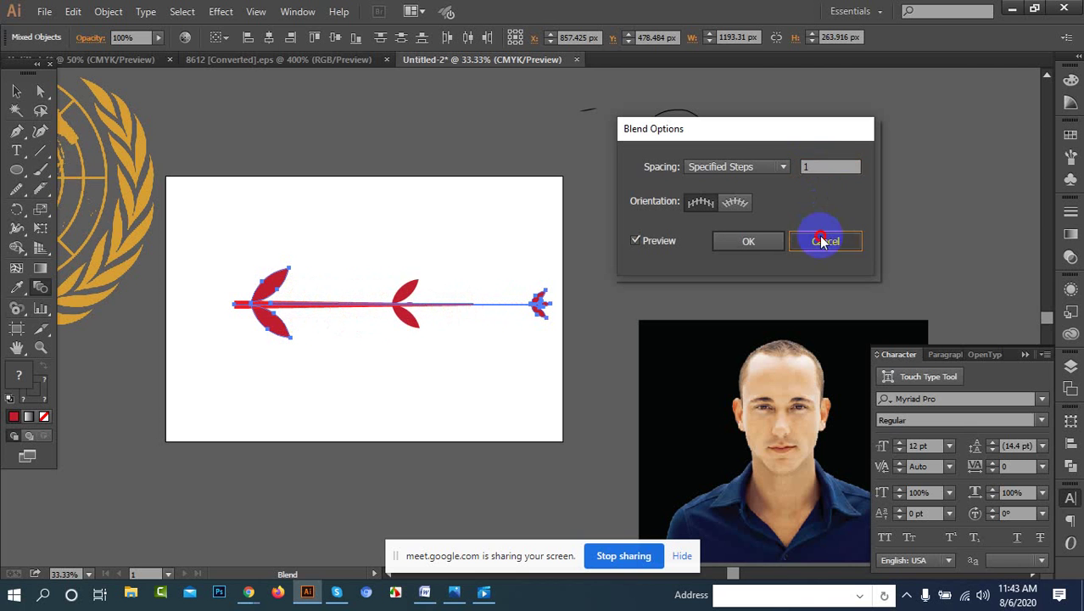
pyautogui.click(824, 241)
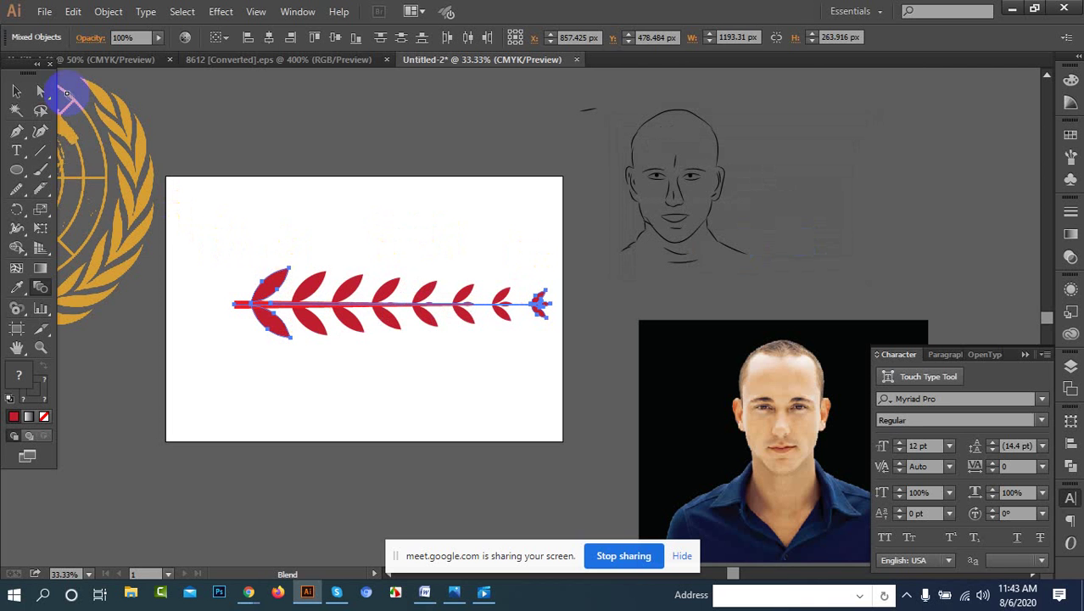
# Step: Open the Blend Options for the whole laurel branch, keeping Specified Steps as spacing and turning on the preview
pyautogui.click(16, 90)
pyautogui.moveTo(221, 244)
pyautogui.mouseDown()
pyautogui.moveTo(521, 399)
pyautogui.moveTo(555, 392)
pyautogui.mouseUp()
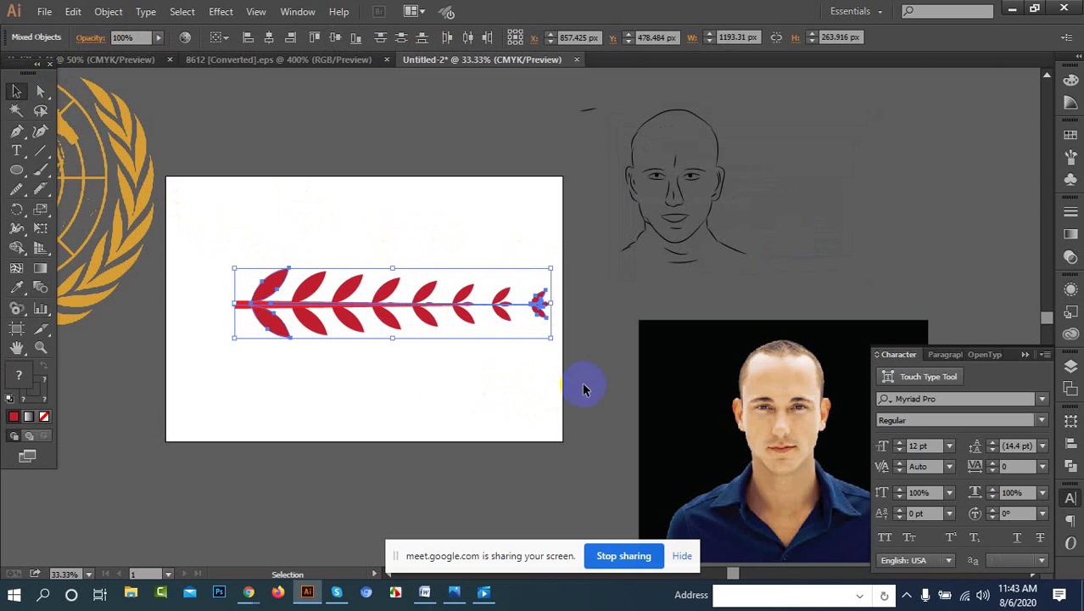
pyautogui.doubleClick(38, 290)
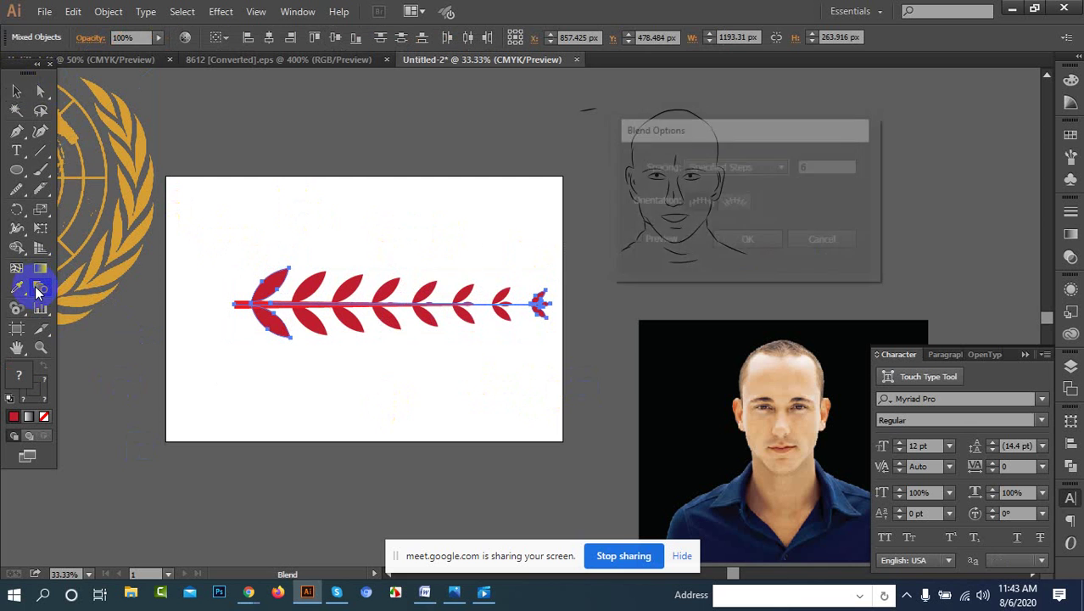
pyautogui.click(758, 169)
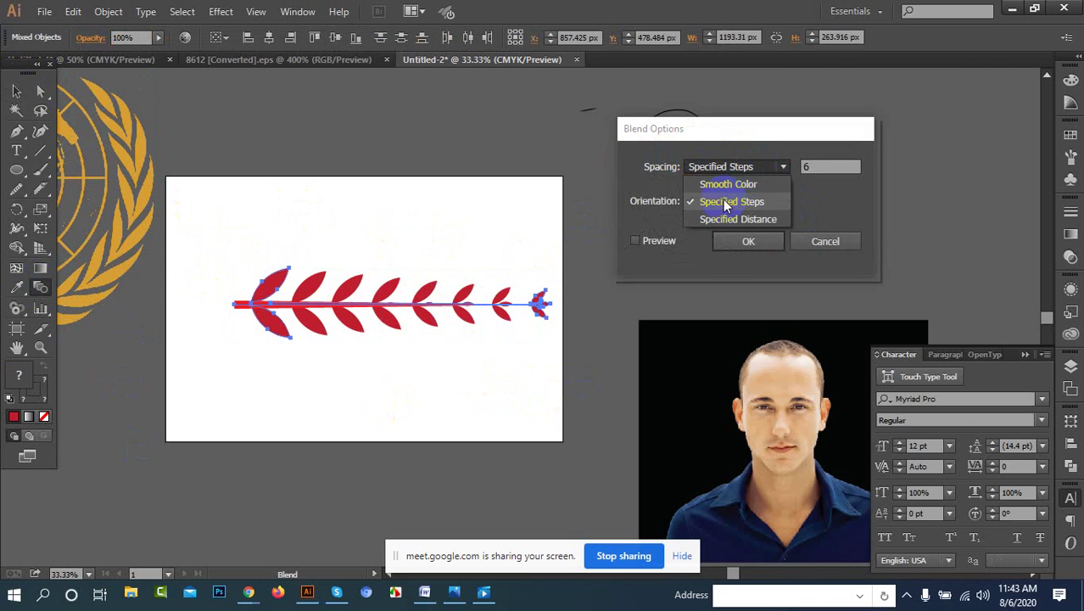
pyautogui.click(725, 203)
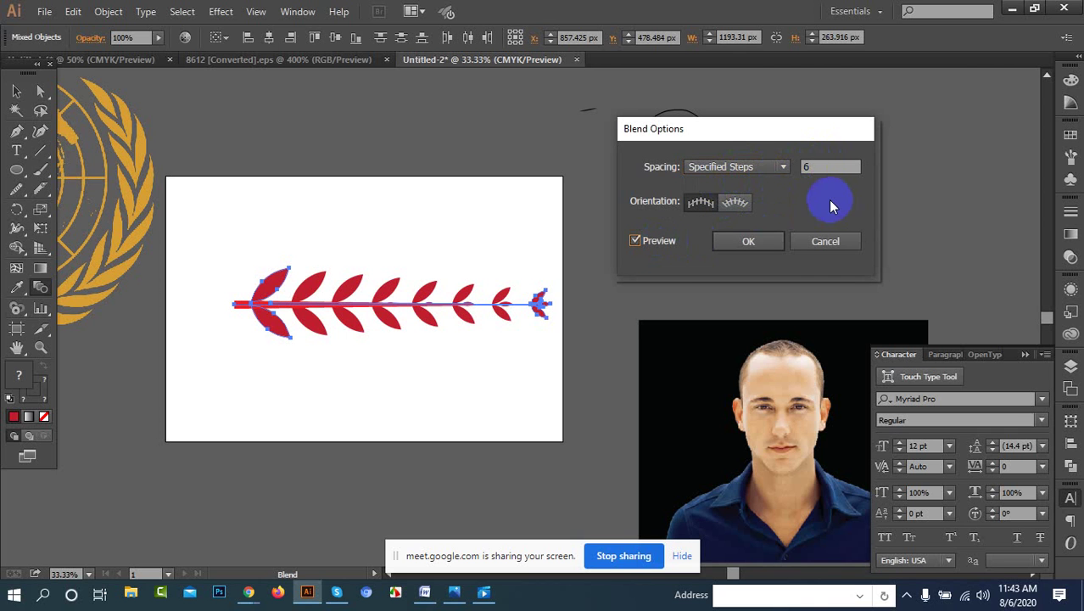
# Step: Preview the leaf blend with step counts such as 1 and 14, and apply 8 specified steps
pyautogui.click(821, 167)
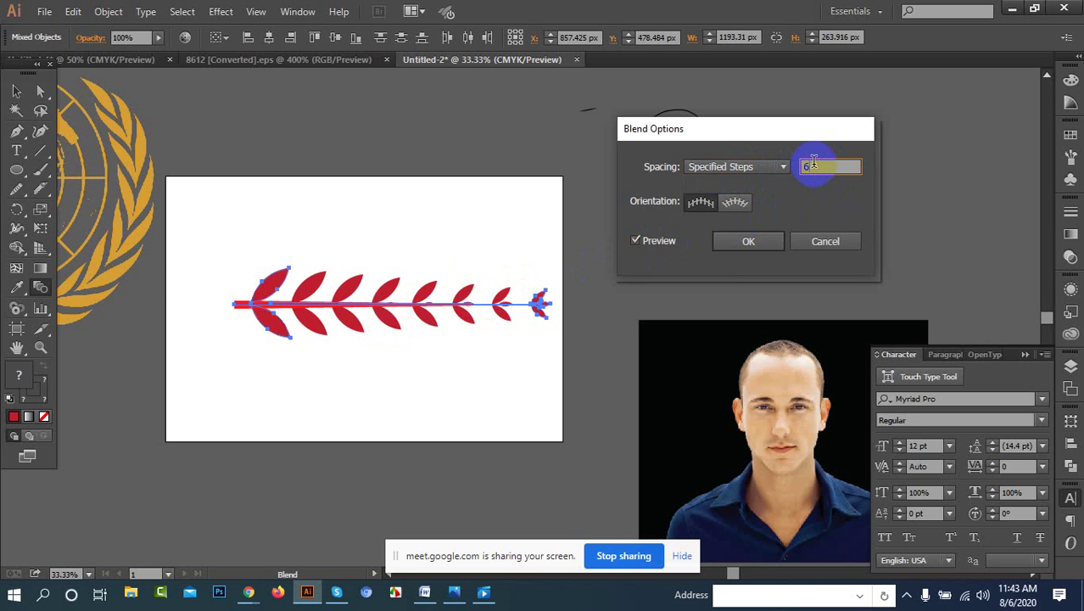
pyautogui.press('Down')
pyautogui.press('Down')
pyautogui.press('Down')
pyautogui.press('Down')
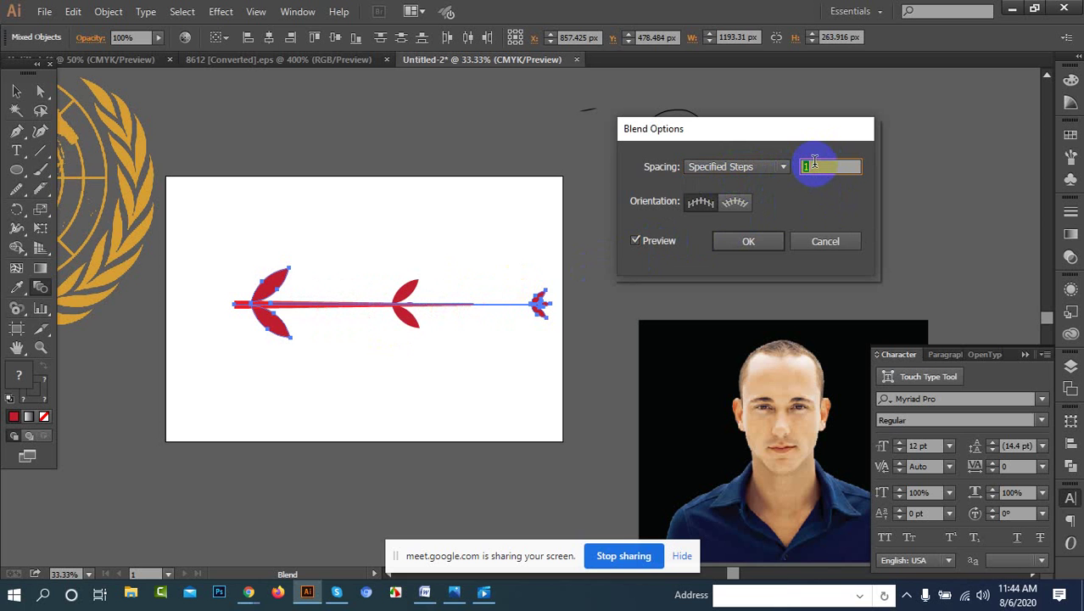
pyautogui.press('Up')
pyautogui.press('Up')
pyautogui.press('Up')
pyautogui.press('Up')
pyautogui.press('Up')
pyautogui.press('Up')
pyautogui.press('Up')
pyautogui.press('Up')
pyautogui.press('Up')
pyautogui.press('Up')
pyautogui.press('Up')
pyautogui.press('Up')
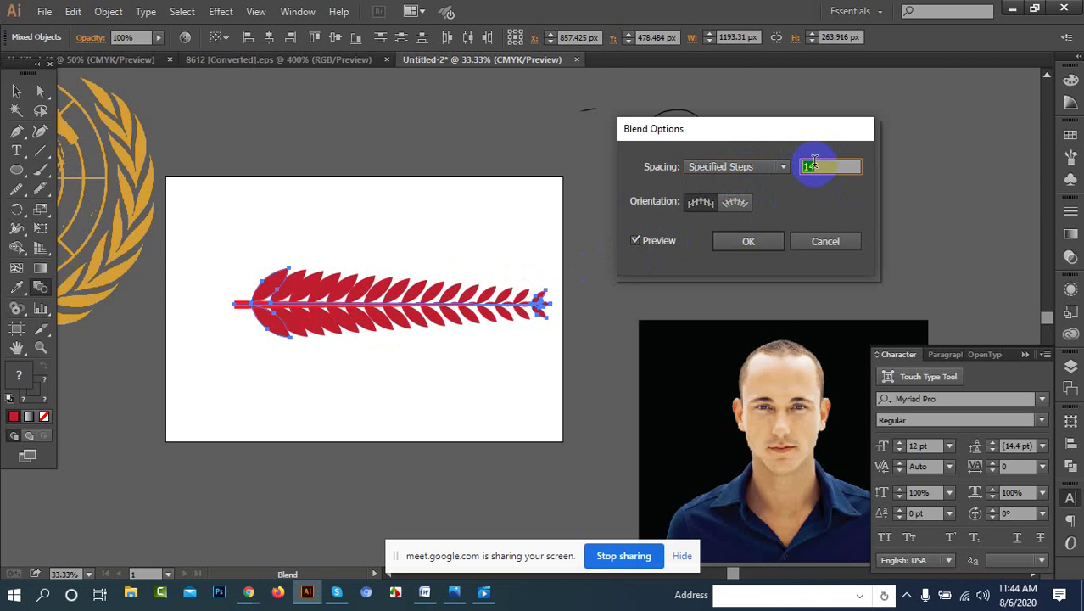
pyautogui.press('Down')
pyautogui.press('Down')
pyautogui.press('Down')
pyautogui.press('Down')
pyautogui.press('Down')
pyautogui.press('Down')
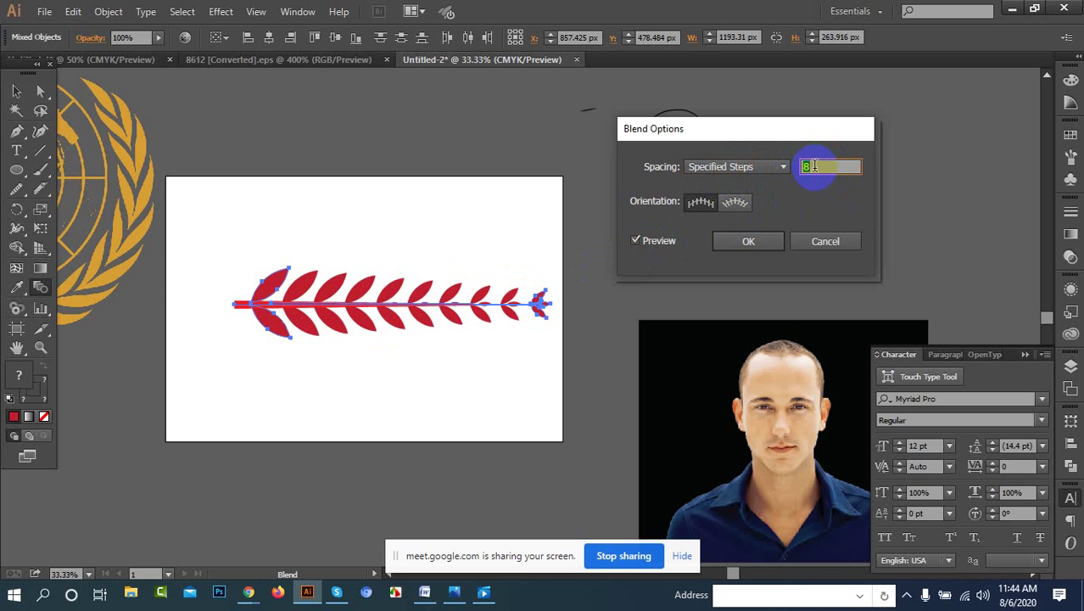
pyautogui.click(748, 241)
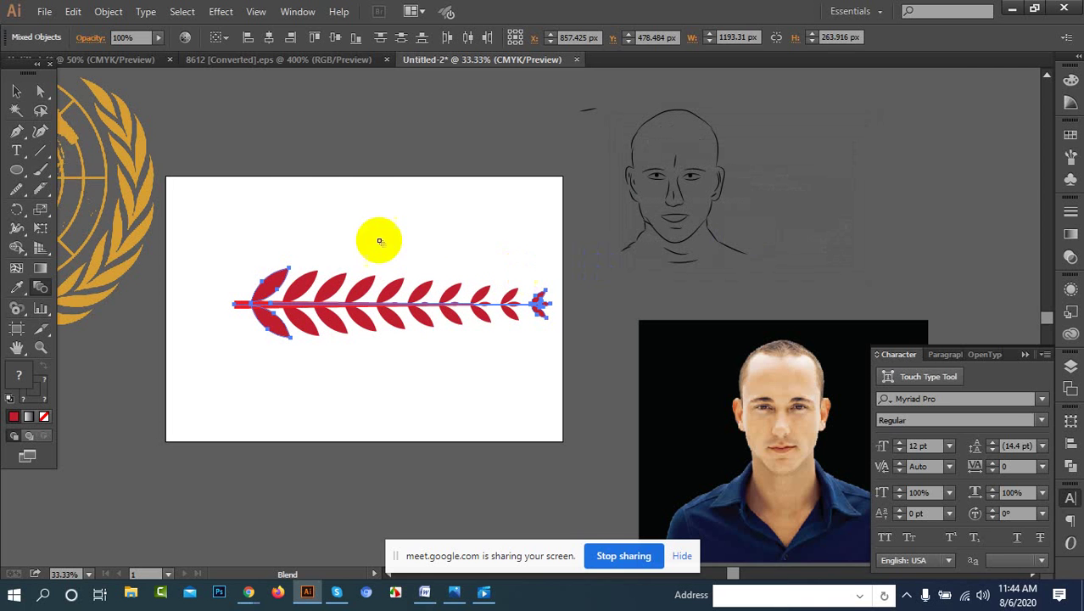
# Step: Create a new art brush from the whole laurel branch, accepting the default brush options
pyautogui.click(16, 93)
pyautogui.click(395, 219)
pyautogui.moveTo(290, 213); pyautogui.dragTo(553, 321)
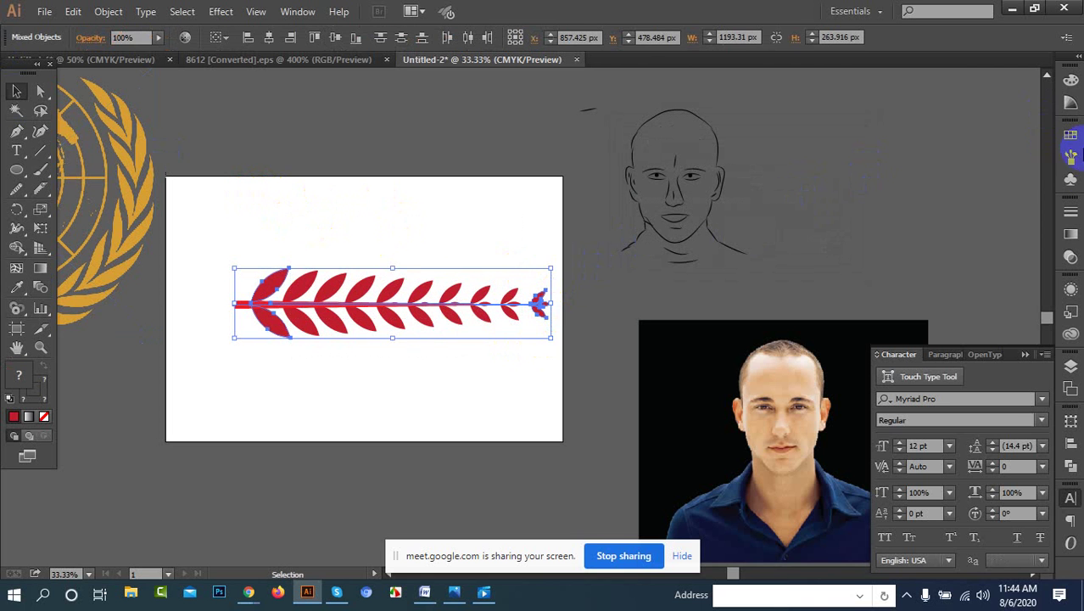
pyautogui.click(1071, 166)
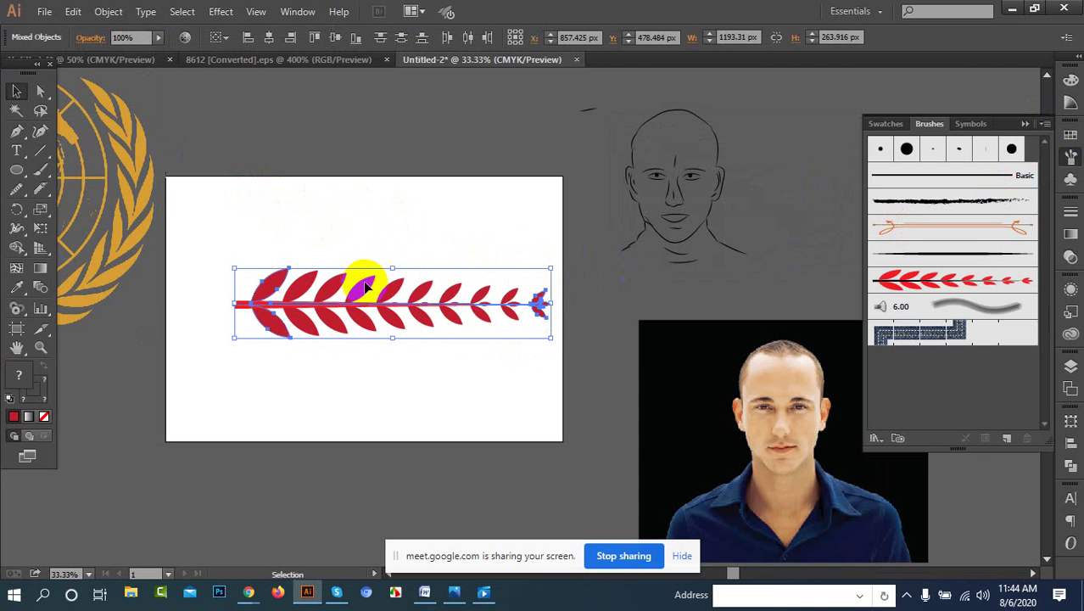
pyautogui.moveTo(447, 307)
pyautogui.mouseDown()
pyautogui.moveTo(544, 327)
pyautogui.moveTo(939, 307)
pyautogui.mouseUp()
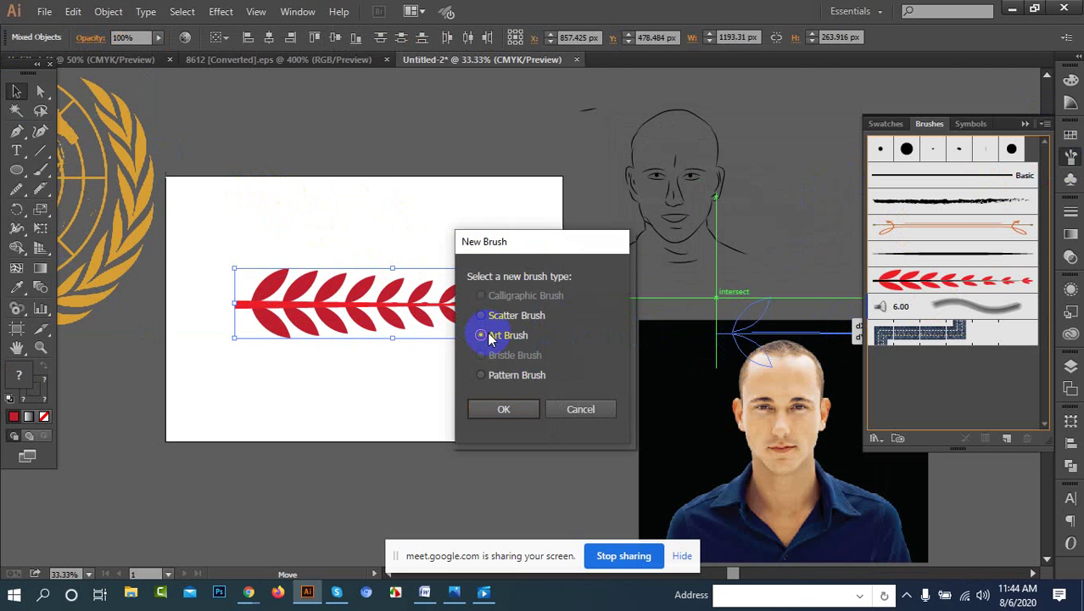
pyautogui.click(490, 409)
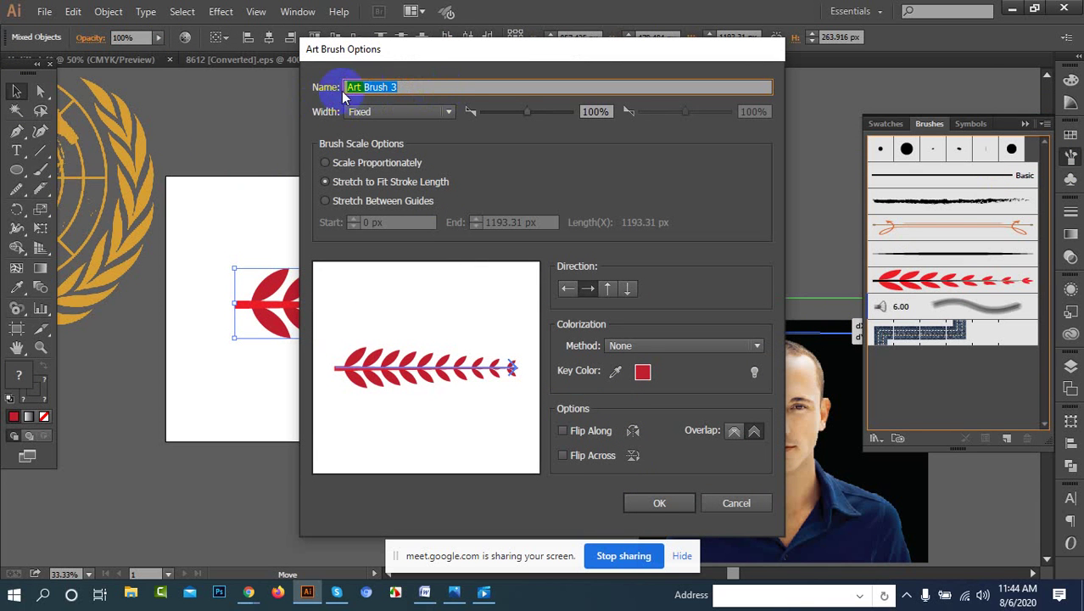
pyautogui.click(643, 504)
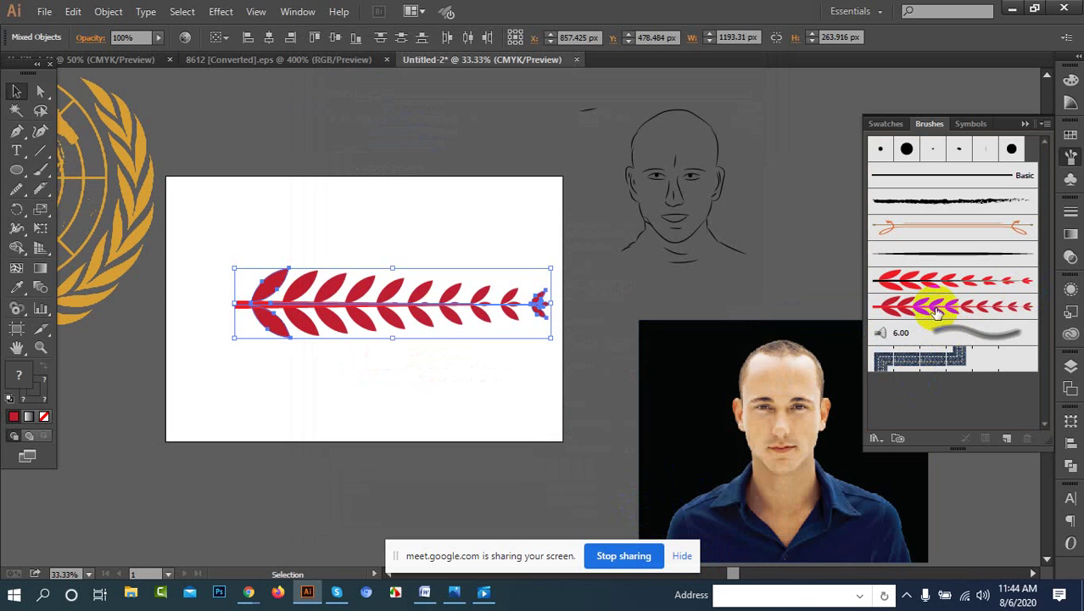
# Step: Move the laurel branch off the artboard to the empty area above it, and deselect it
pyautogui.click(378, 215)
pyautogui.moveTo(255, 226); pyautogui.dragTo(408, 332)
pyautogui.moveTo(365, 298)
pyautogui.mouseDown()
pyautogui.moveTo(424, 254)
pyautogui.moveTo(460, 128)
pyautogui.moveTo(431, 124)
pyautogui.moveTo(442, 117)
pyautogui.mouseUp()
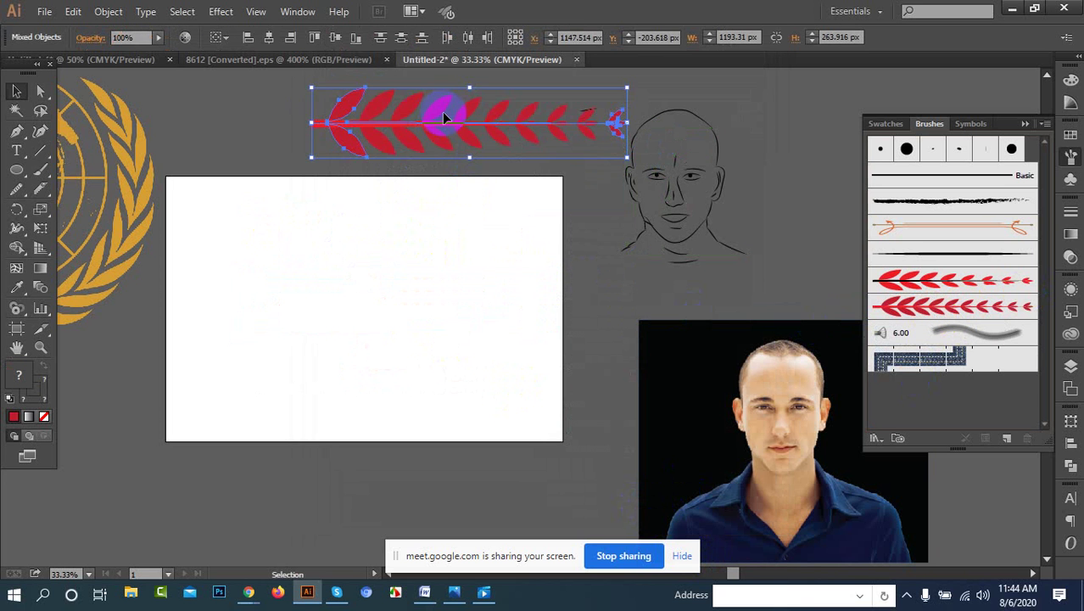
pyautogui.click(423, 222)
# Step: Try to trace the left laurel stem of the gold UN emblem with the Pen tool, using a red stroke and no fill
pyautogui.hotkey('ctrl', '-')
pyautogui.hotkey('ctrl', '-')
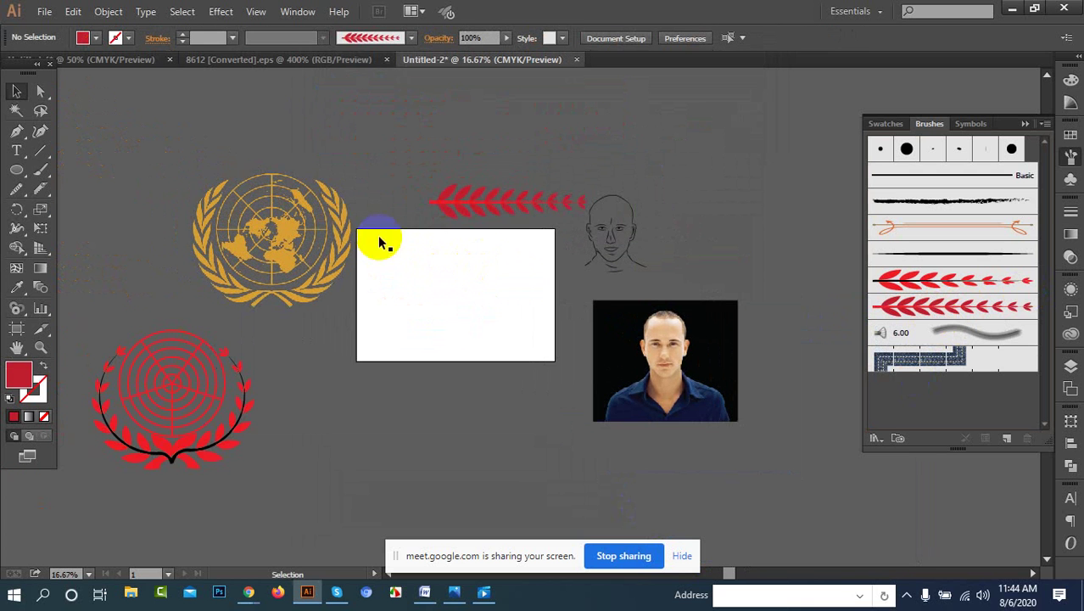
pyautogui.click(210, 270)
pyautogui.scroll(2, 230, 273)
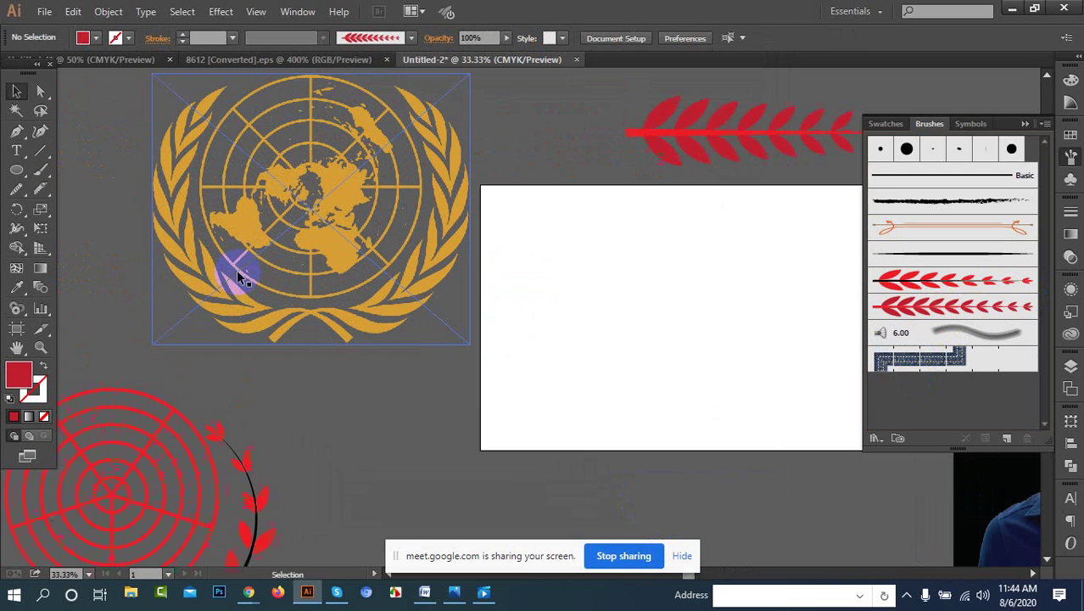
pyautogui.click(146, 147)
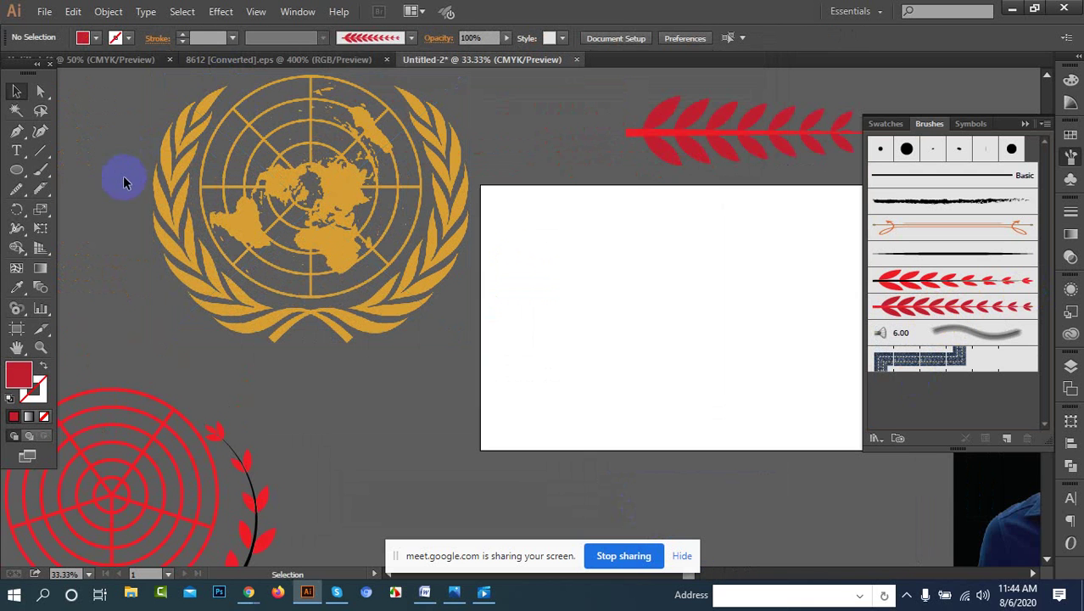
pyautogui.click(18, 133)
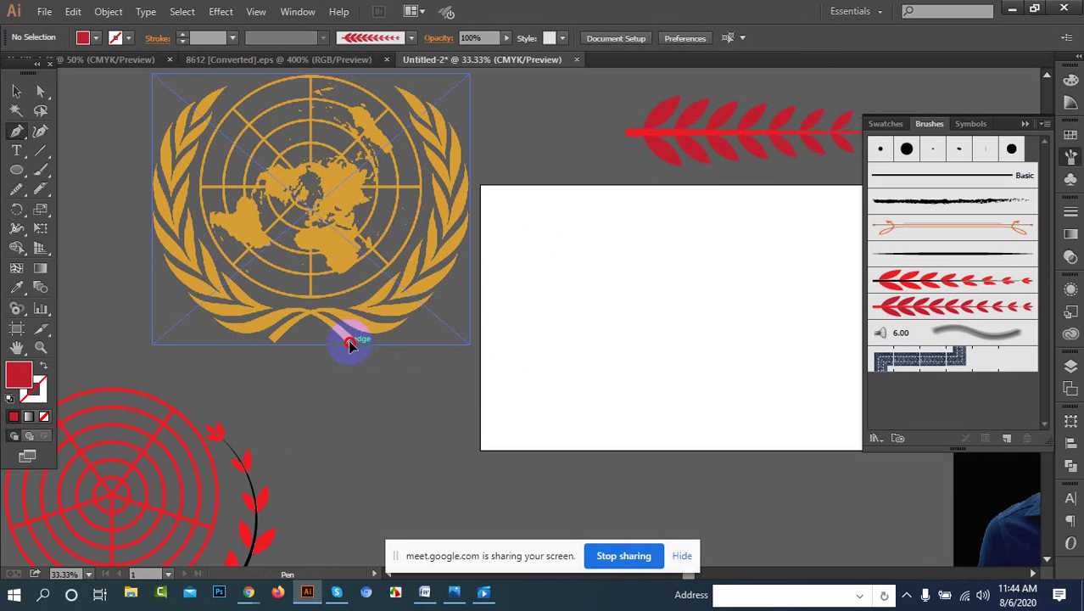
pyautogui.moveTo(349, 344); pyautogui.dragTo(286, 319)
pyautogui.hotkey('shift', 'x')
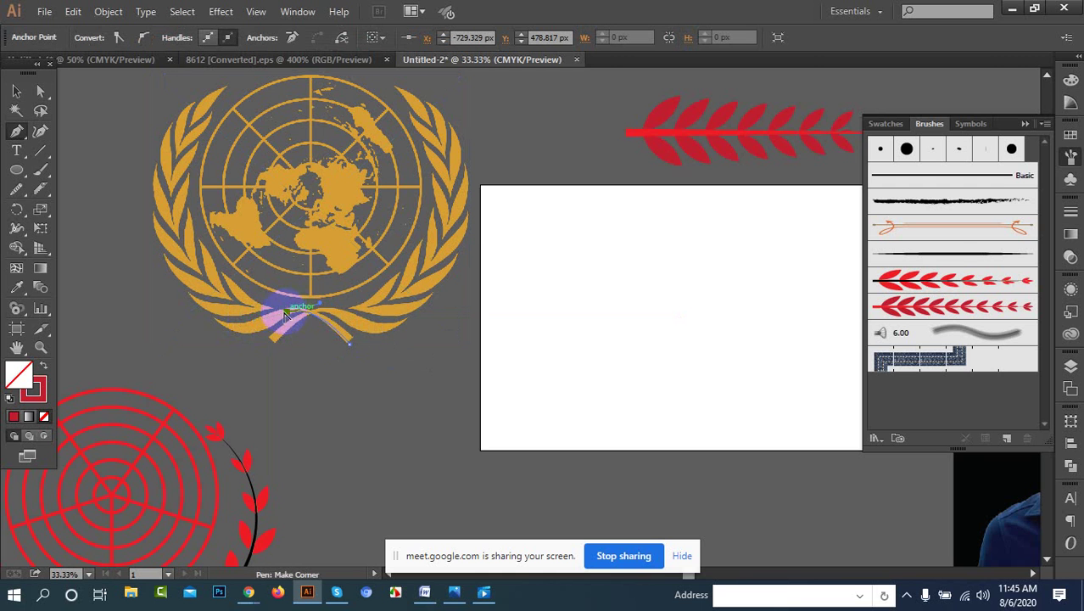
pyautogui.moveTo(218, 92); pyautogui.dragTo(302, 297)
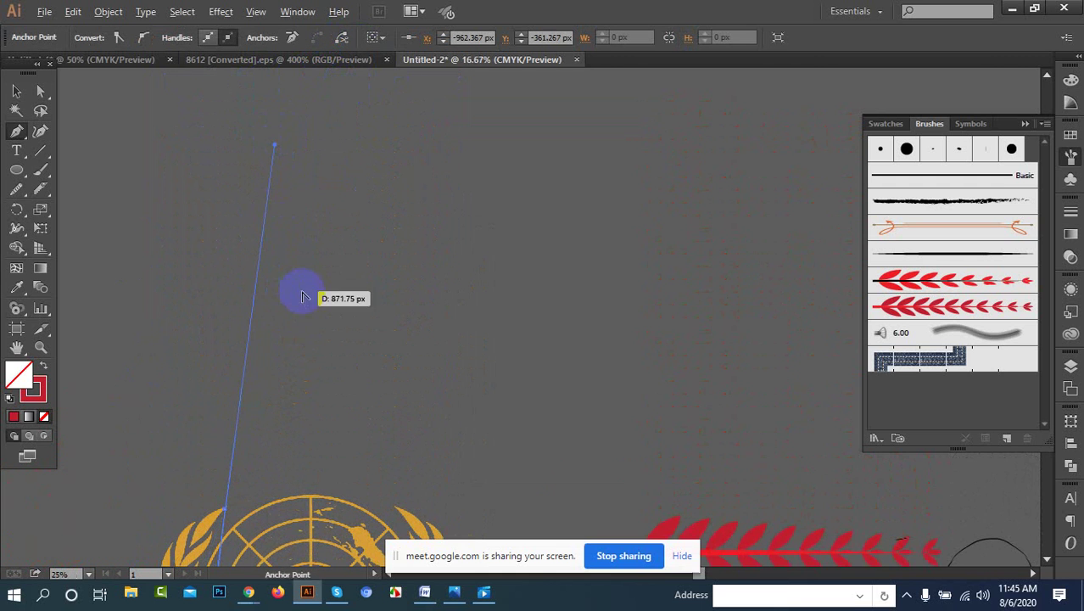
pyautogui.scroll(-4, 302, 297)
pyautogui.scroll(4, 401, 311)
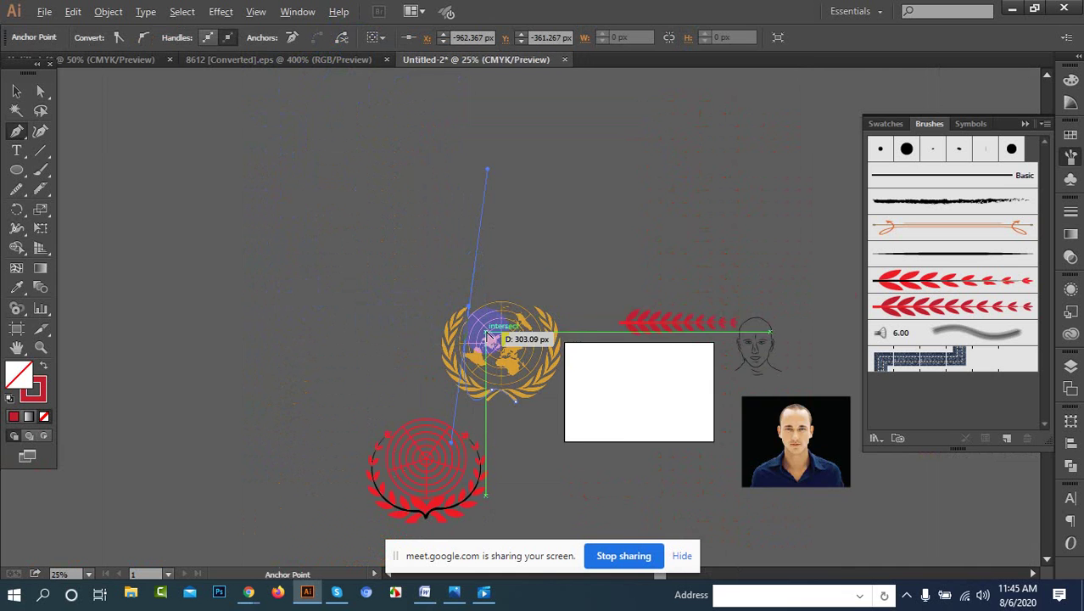
pyautogui.scroll(4, 487, 333)
pyautogui.scroll(-2, 483, 346)
# Step: Undo the traced stem path and delete its leftover starting anchor point
pyautogui.hotkey('ctrl', 'z')
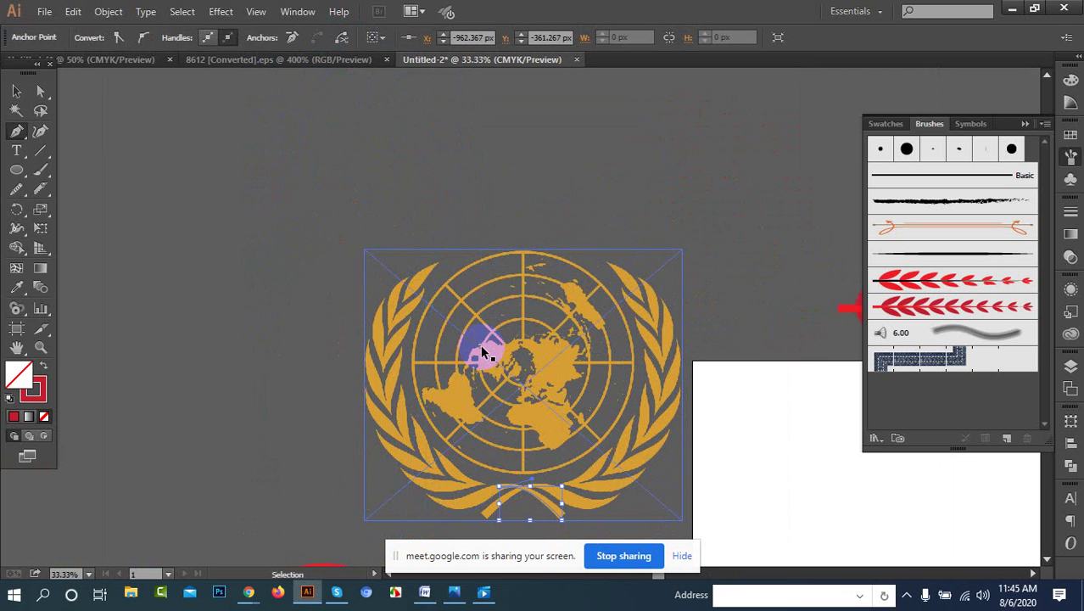
pyautogui.hotkey('ctrl', 'z')
pyautogui.hotkey('ctrl', 'z')
pyautogui.hotkey('ctrl', 'z')
pyautogui.hotkey('ctrl', 'z')
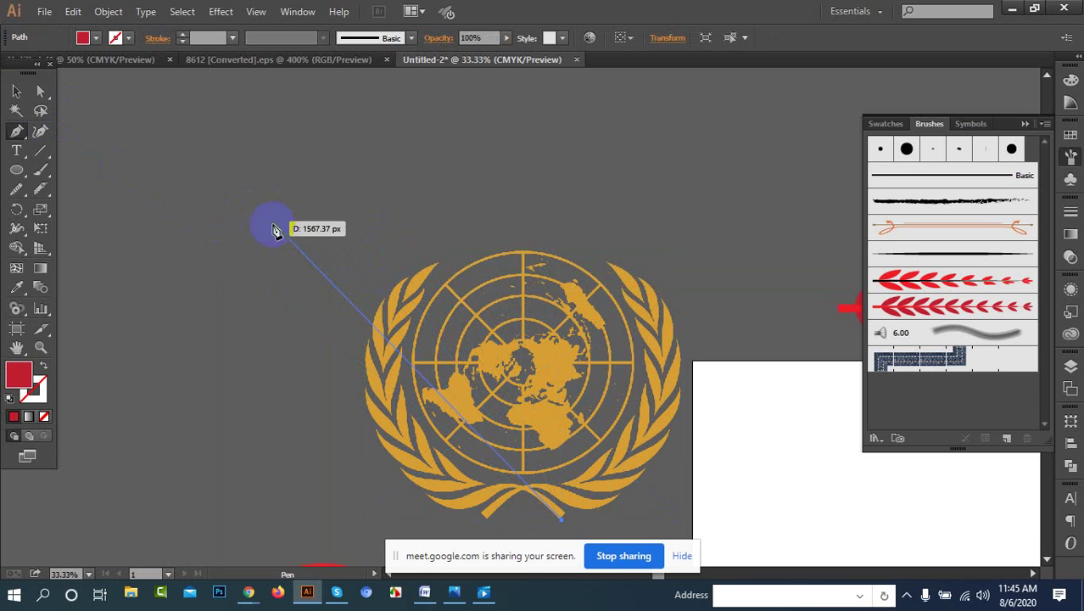
pyautogui.press('Escape')
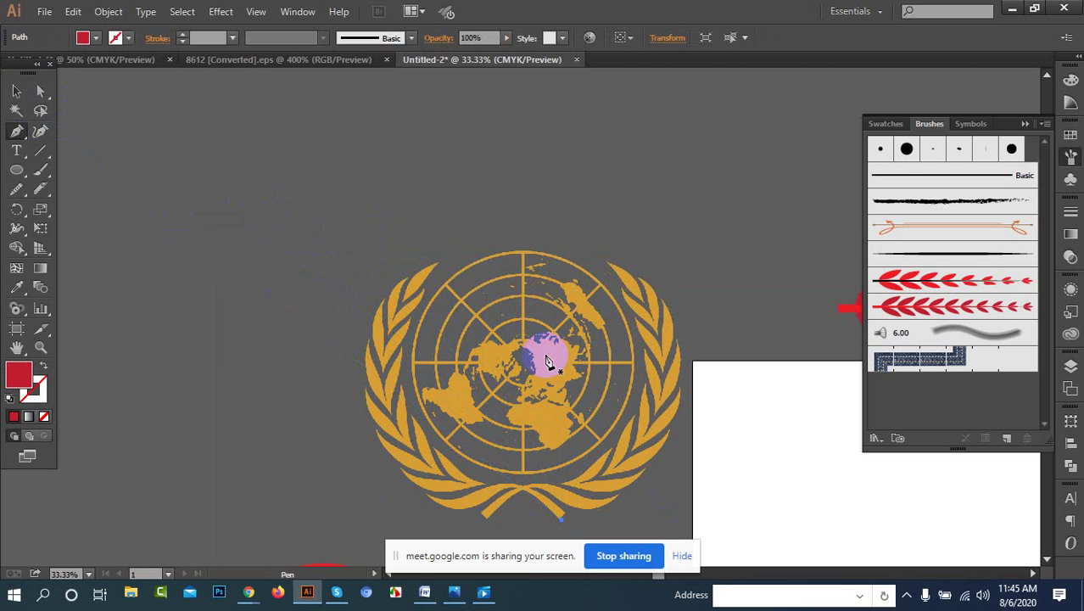
pyautogui.scroll(-1, 553, 363)
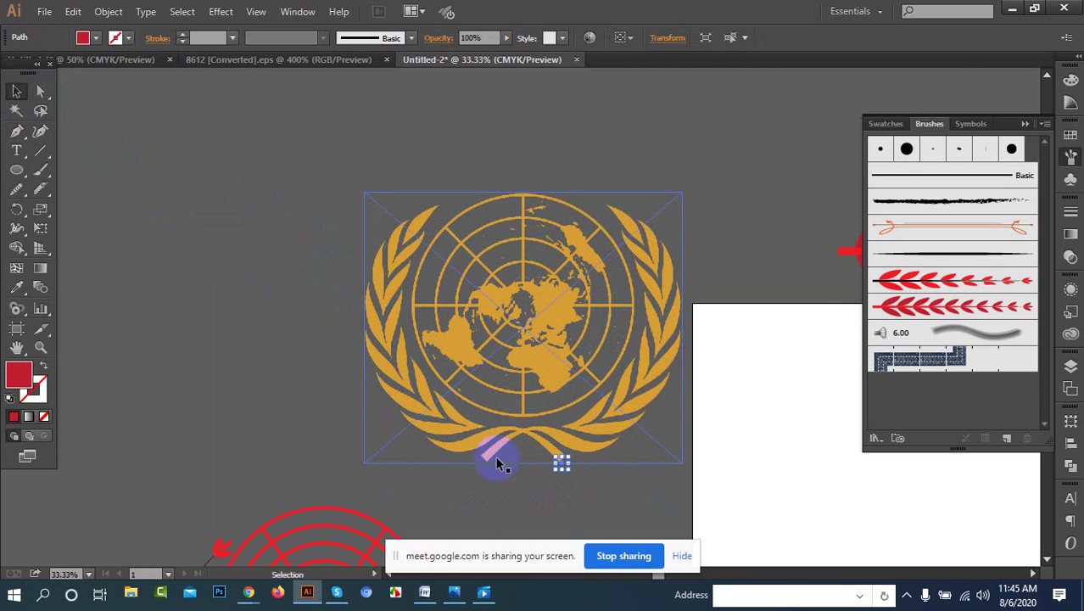
pyautogui.press('Delete')
pyautogui.scroll(-1, 588, 445)
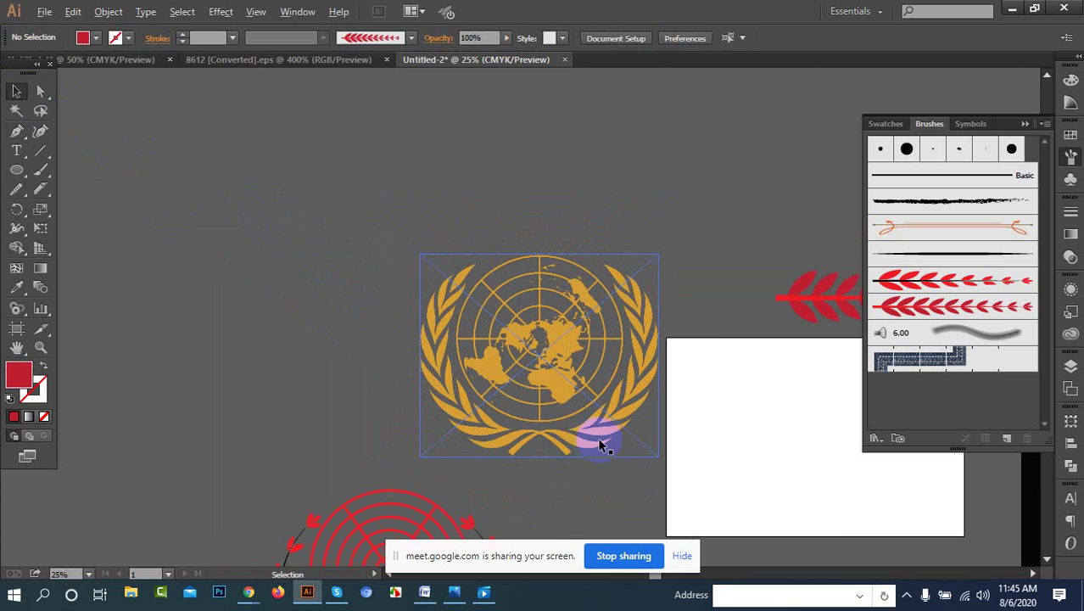
# Step: Draw a large circle on the empty artboard with the Ellipse tool, and set its fill to None
pyautogui.moveTo(629, 447); pyautogui.dragTo(296, 327)
pyautogui.scroll(3, 465, 294)
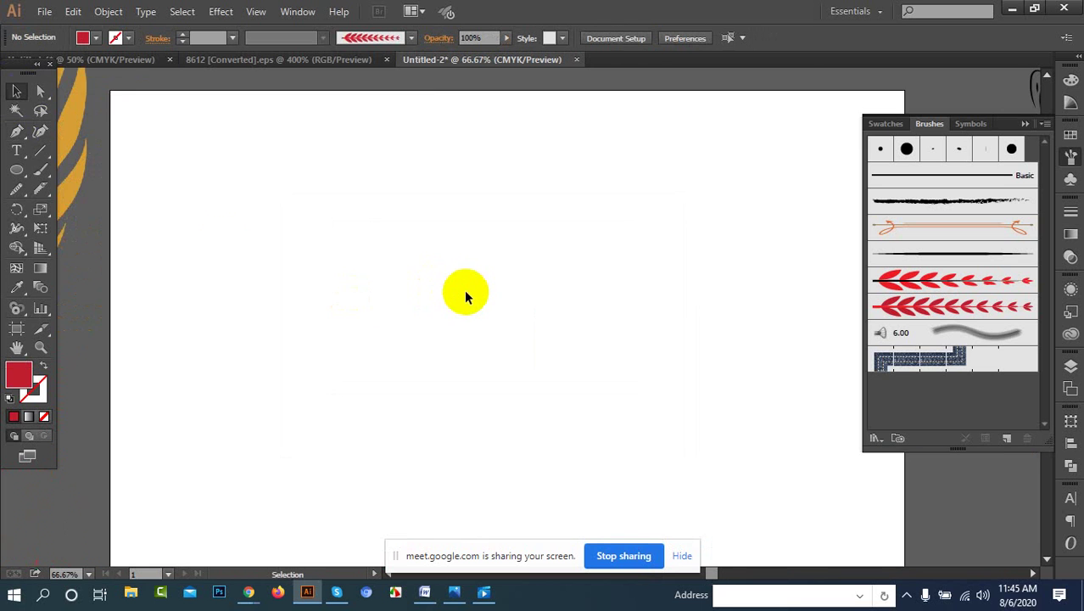
pyautogui.scroll(-1, 244, 263)
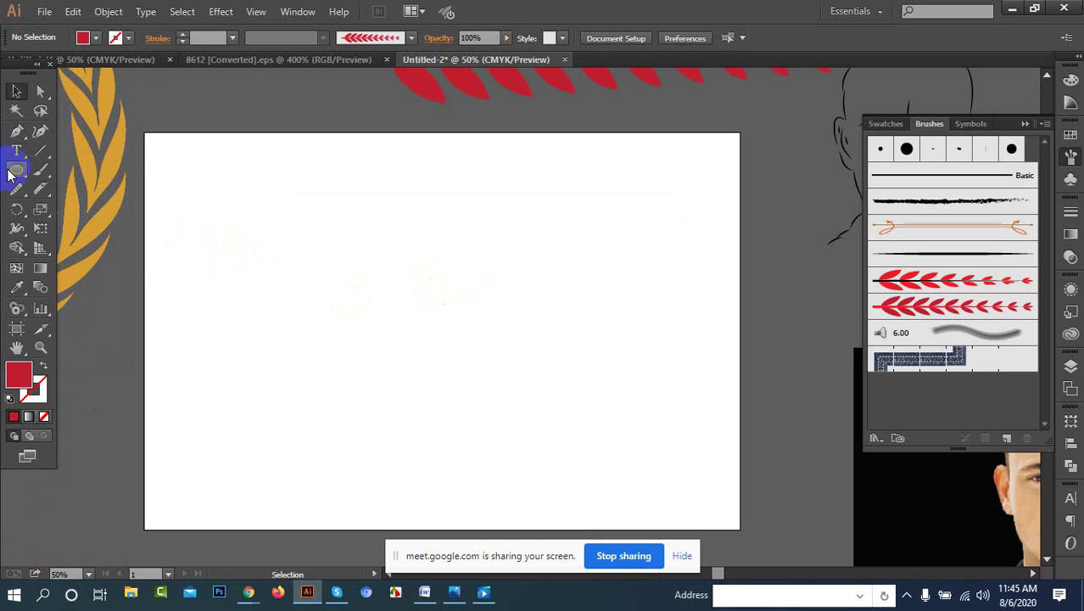
pyautogui.moveTo(10, 173); pyautogui.dragTo(81, 208)
pyautogui.moveTo(343, 237)
pyautogui.mouseDown()
pyautogui.moveTo(512, 436)
pyautogui.moveTo(561, 474)
pyautogui.moveTo(531, 469)
pyautogui.mouseUp()
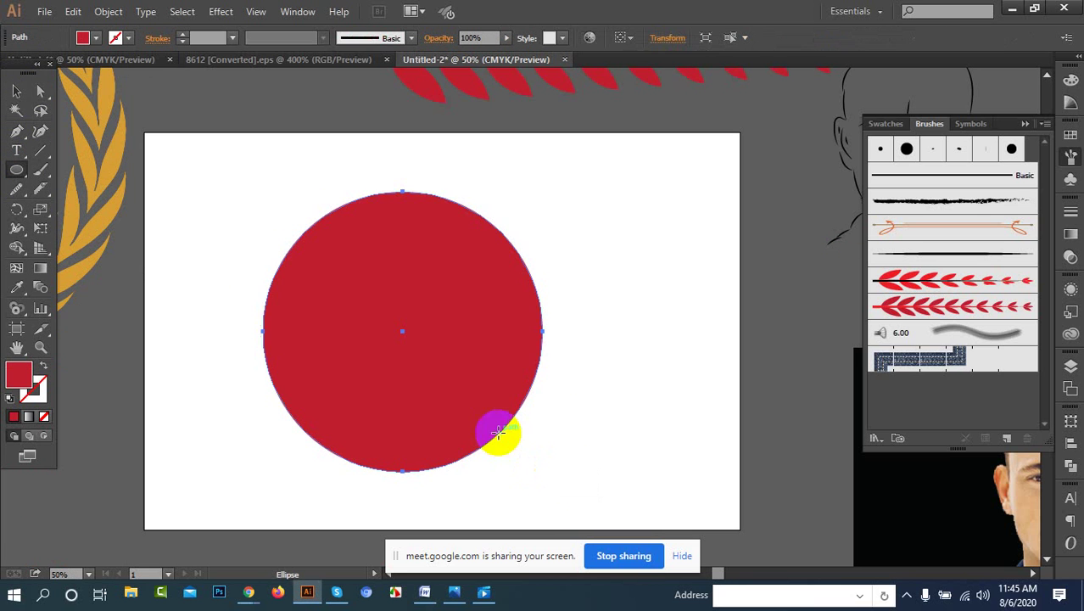
pyautogui.click(97, 39)
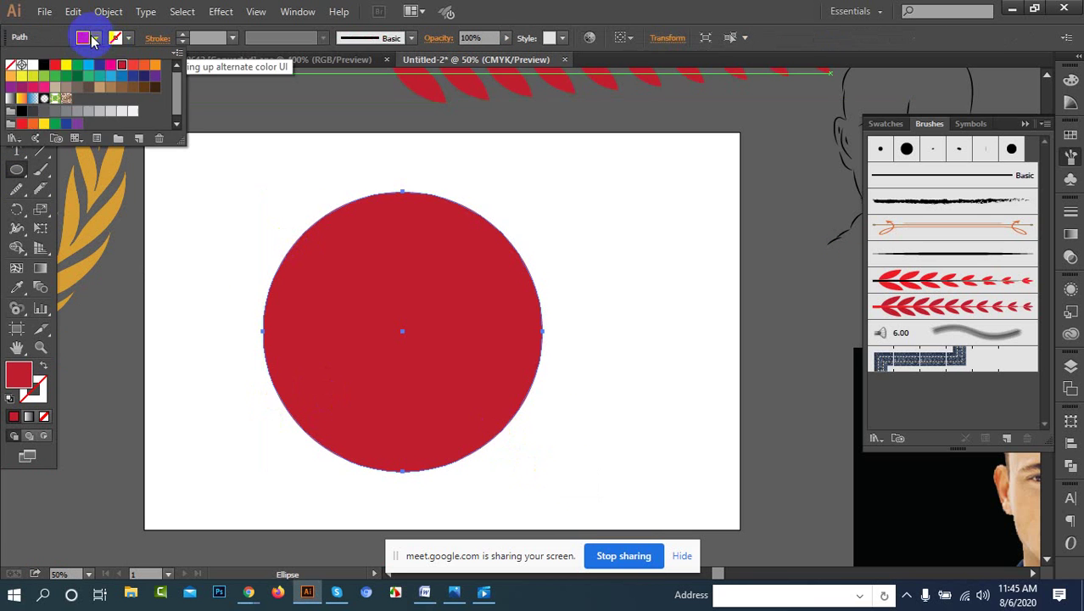
pyautogui.click(10, 65)
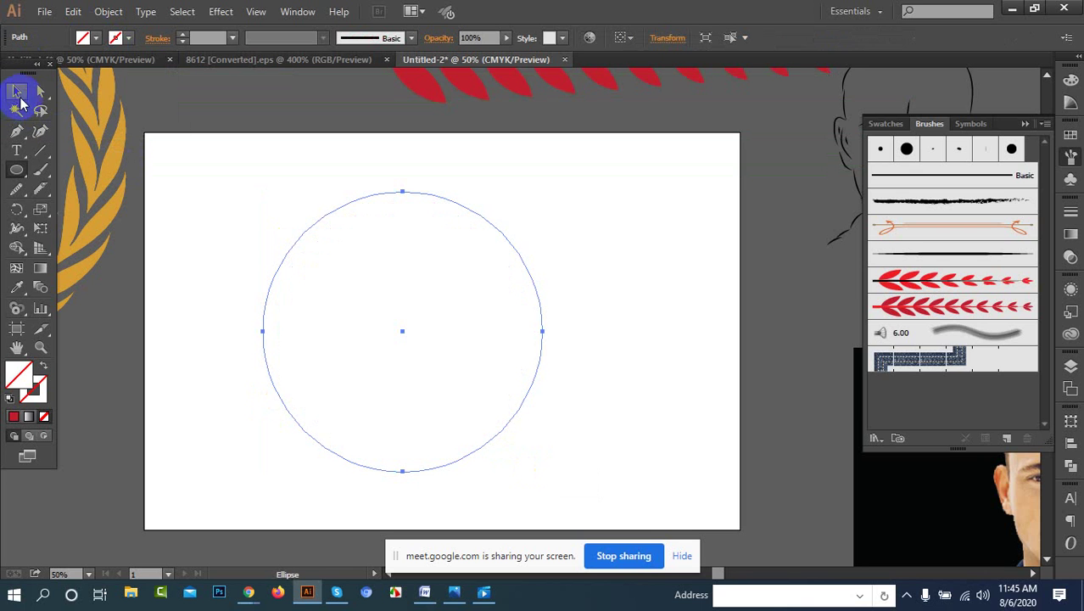
# Step: Delete the circle's right anchor point to leave only the left half arc, and activate the Pen tool
pyautogui.click(39, 91)
pyautogui.moveTo(561, 235); pyautogui.dragTo(508, 400)
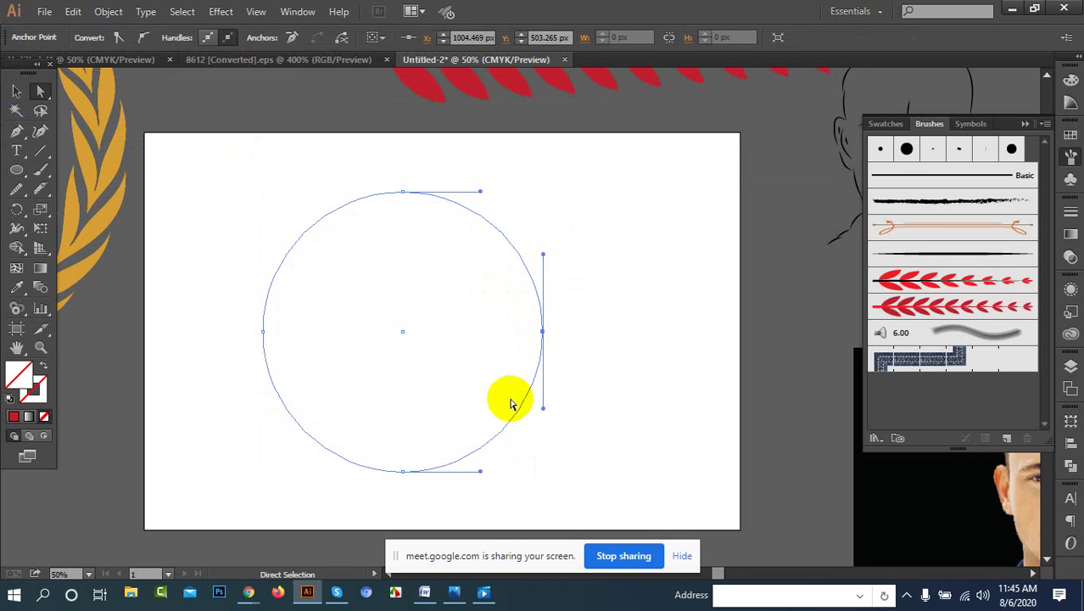
pyautogui.press('Delete')
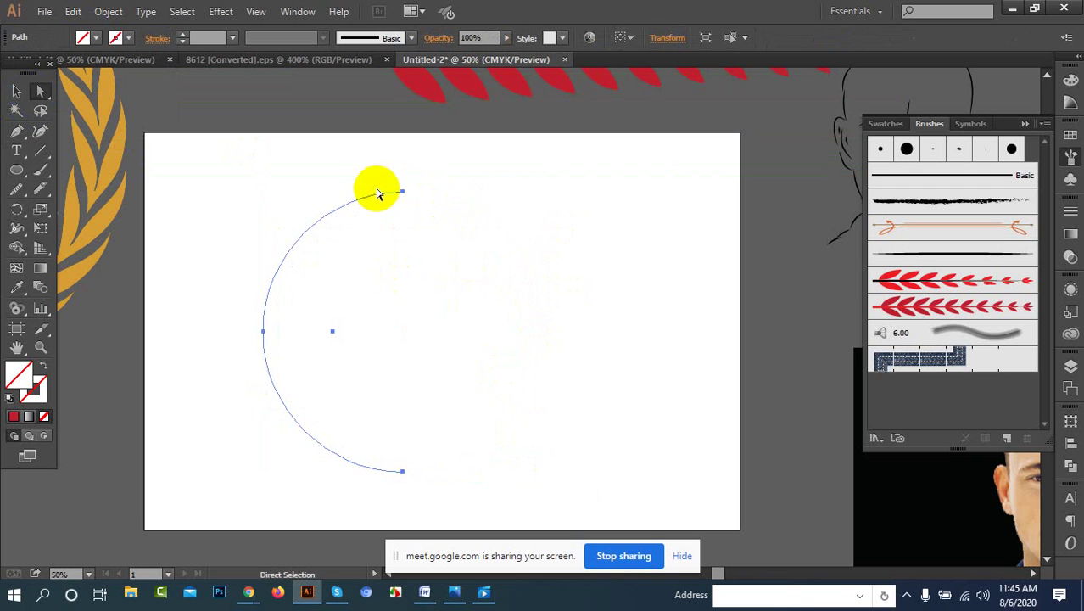
pyautogui.click(17, 134)
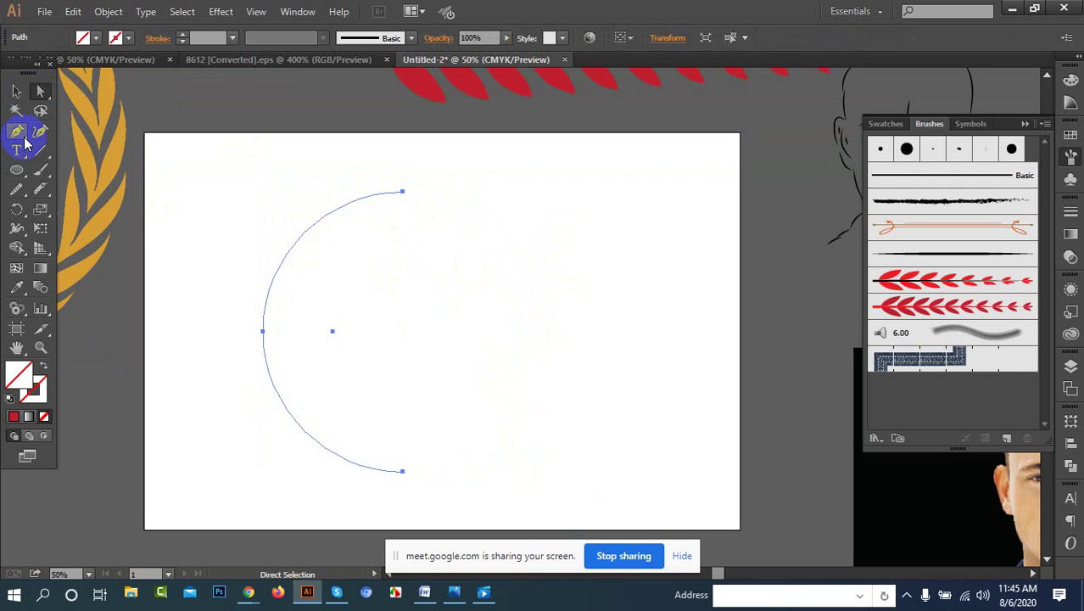
# Step: Add an anchor point near the arc's upper end and delete the original top endpoint to shorten the arc
pyautogui.moveTo(15, 135); pyautogui.dragTo(73, 170)
pyautogui.moveTo(17, 136); pyautogui.dragTo(111, 150)
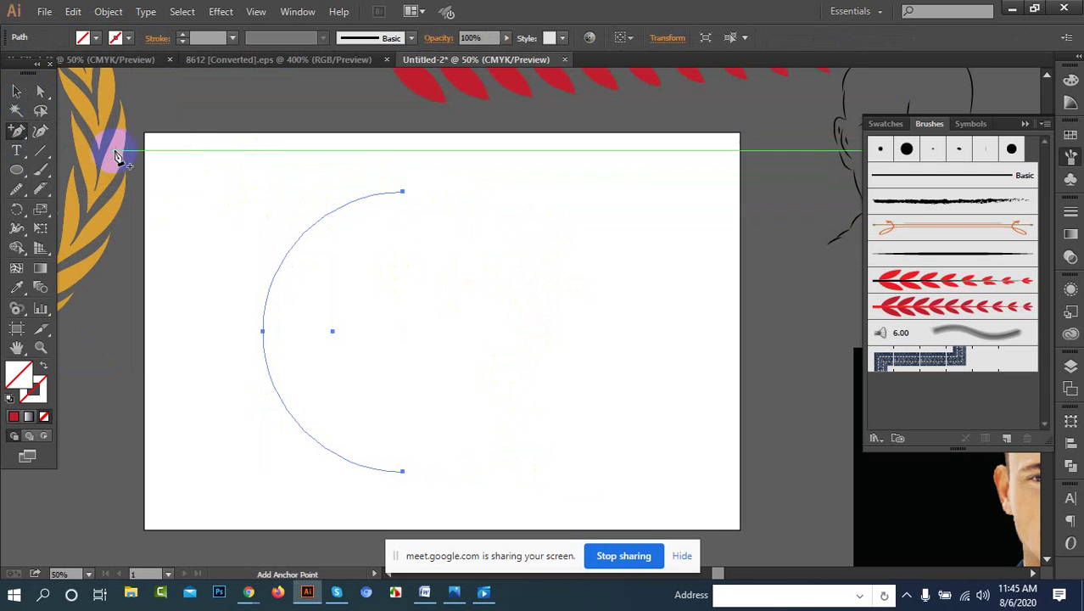
pyautogui.click(344, 210)
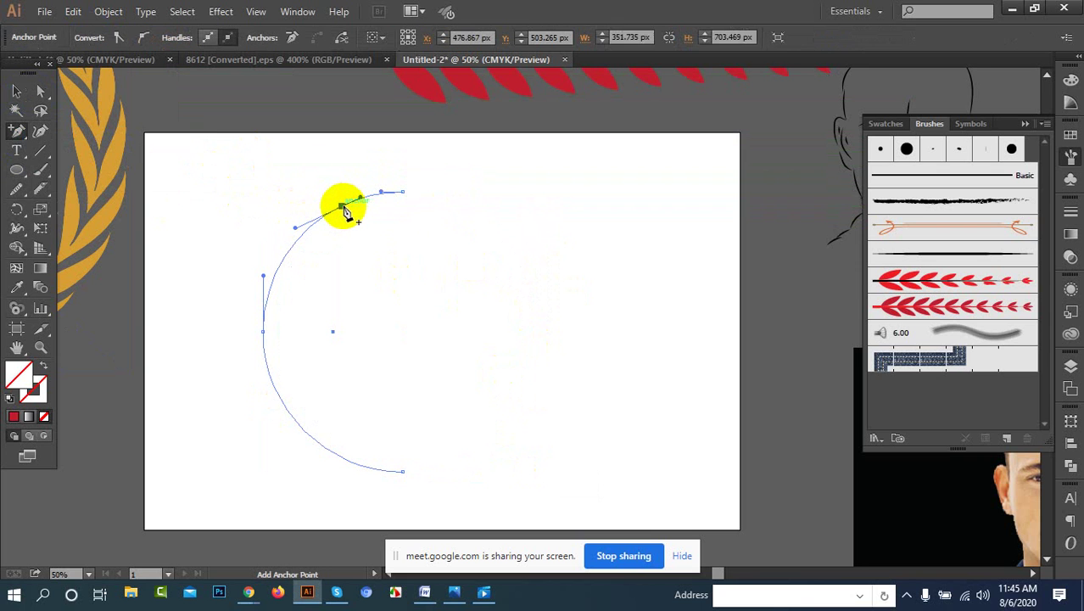
pyautogui.click(17, 91)
pyautogui.click(42, 93)
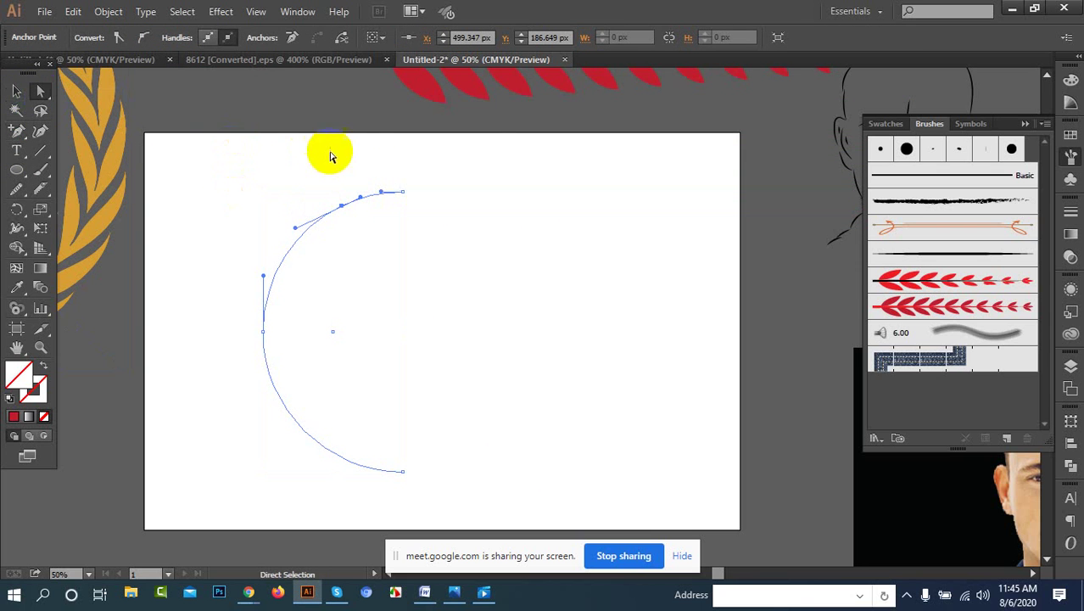
pyautogui.moveTo(486, 153); pyautogui.dragTo(403, 219)
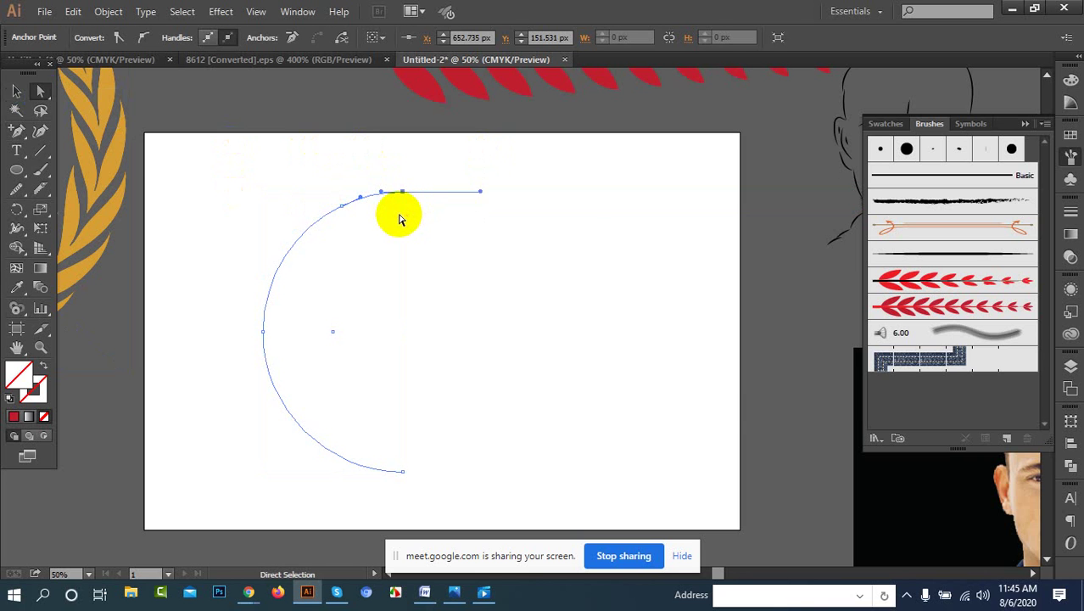
pyautogui.press('Delete')
pyautogui.click(16, 90)
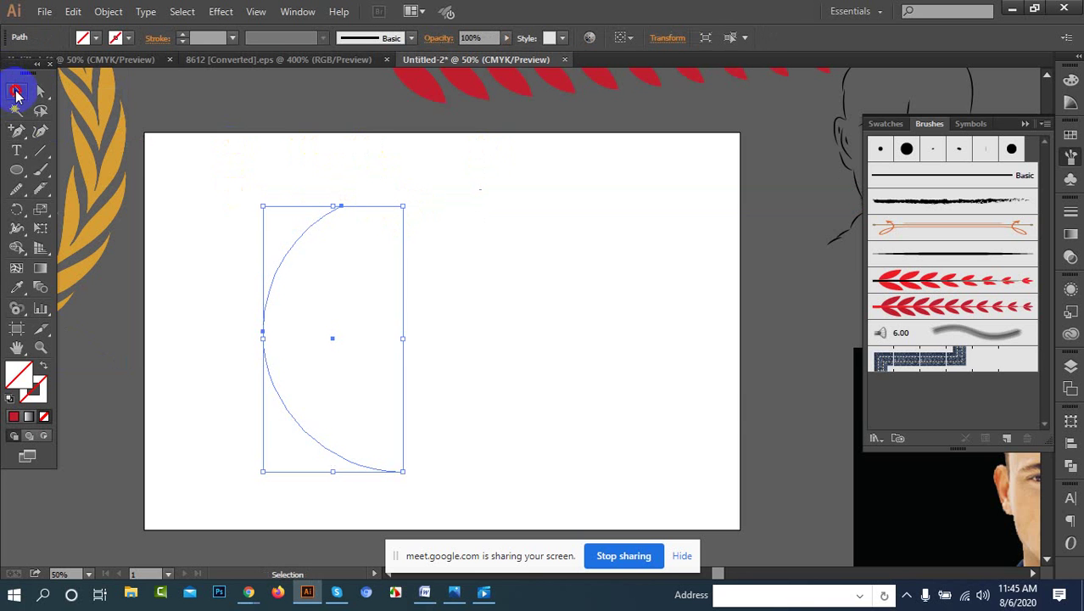
# Step: Extend the arc's lower end with a Pen segment curving down toward the artboard's bottom edge
pyautogui.click(479, 290)
pyautogui.moveTo(484, 403); pyautogui.dragTo(253, 340)
pyautogui.moveTo(242, 290); pyautogui.dragTo(375, 323)
pyautogui.scroll(-2, 345, 359)
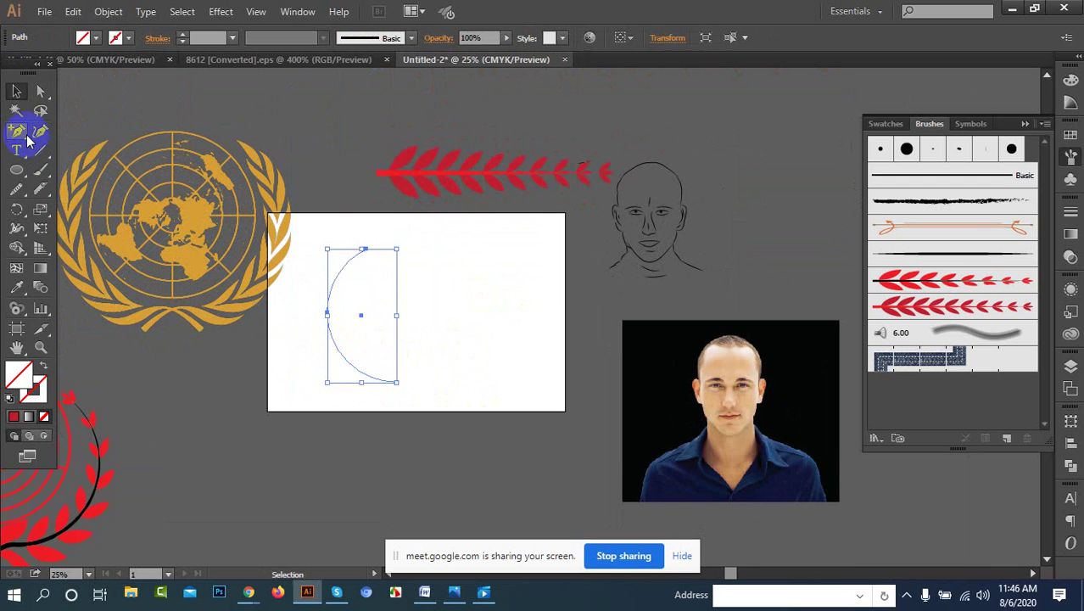
pyautogui.moveTo(28, 141); pyautogui.dragTo(93, 128)
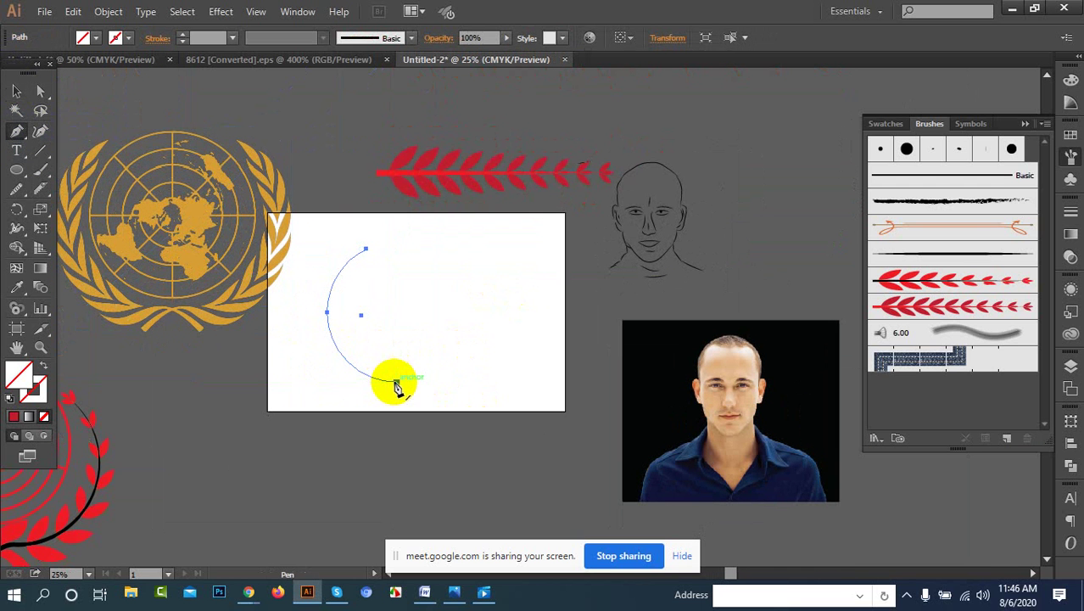
pyautogui.moveTo(396, 384); pyautogui.dragTo(453, 433)
pyautogui.click(16, 90)
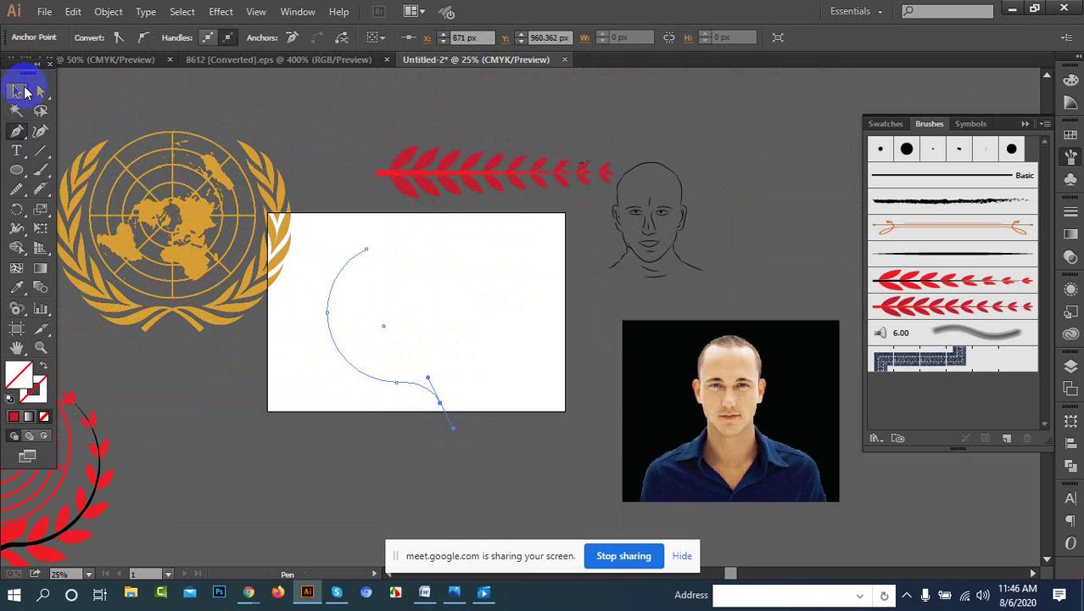
pyautogui.click(593, 383)
pyautogui.click(432, 392)
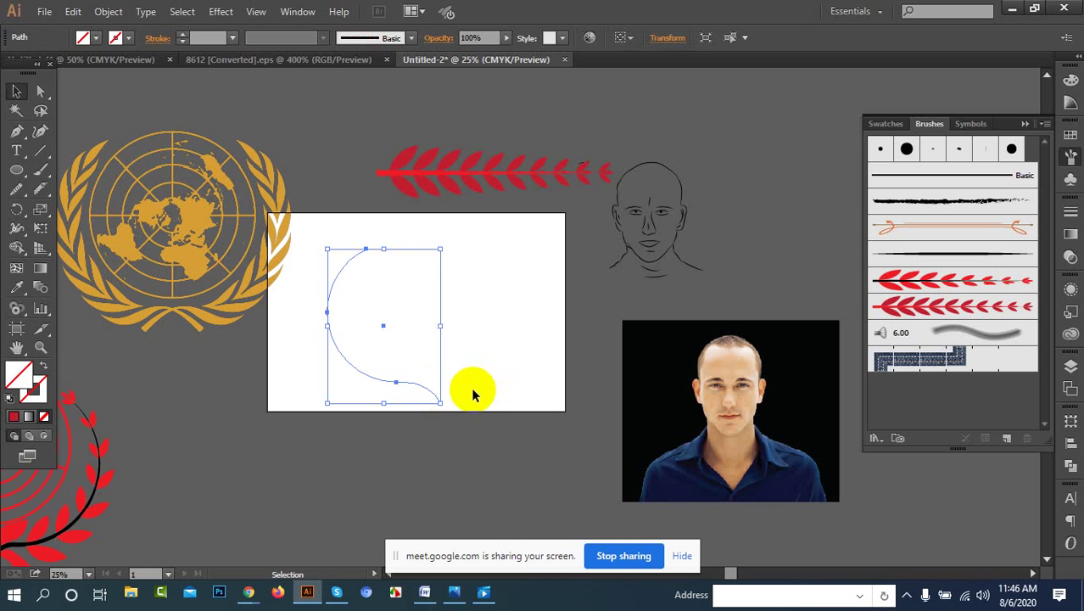
# Step: Move the gold UN emblem clear of the artboard and apply the red-stemmed laurel art brush to the curved path
pyautogui.click(473, 284)
pyautogui.moveTo(273, 321); pyautogui.dragTo(181, 229)
pyautogui.moveTo(276, 270); pyautogui.dragTo(390, 346)
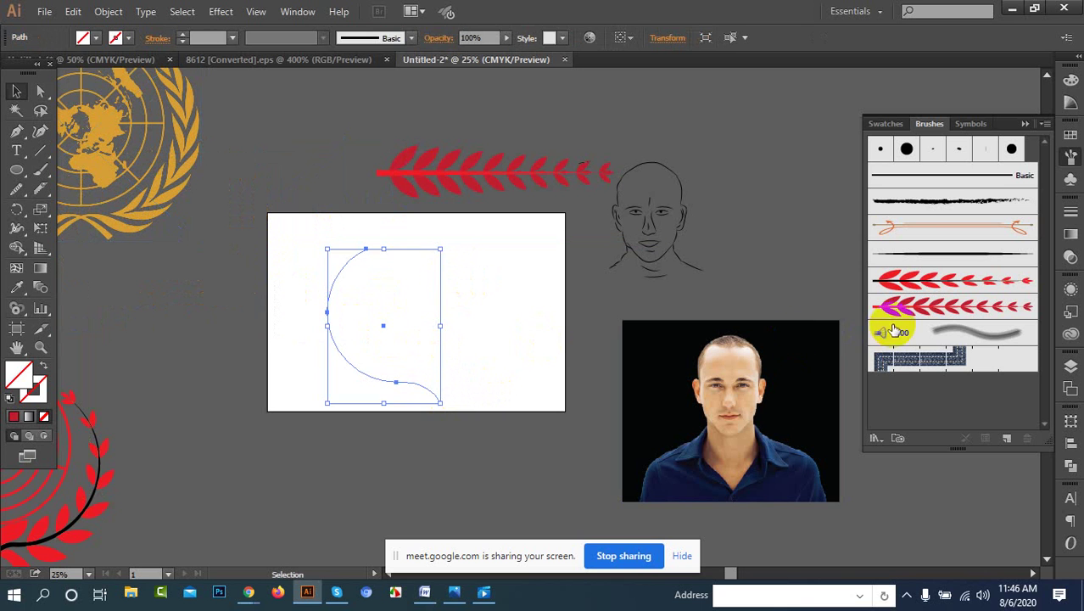
pyautogui.click(40, 169)
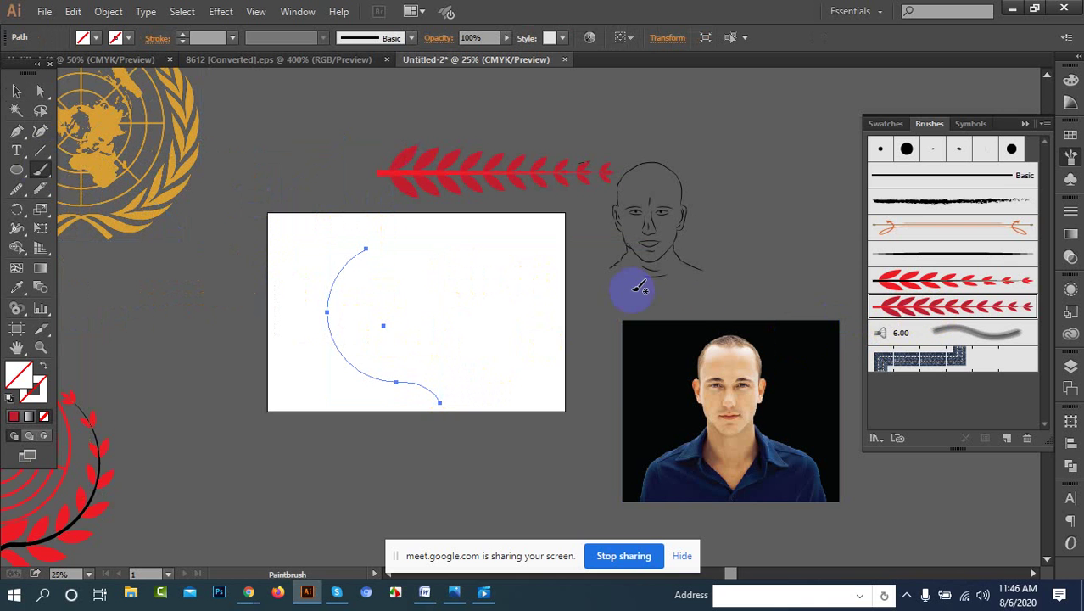
pyautogui.click(934, 307)
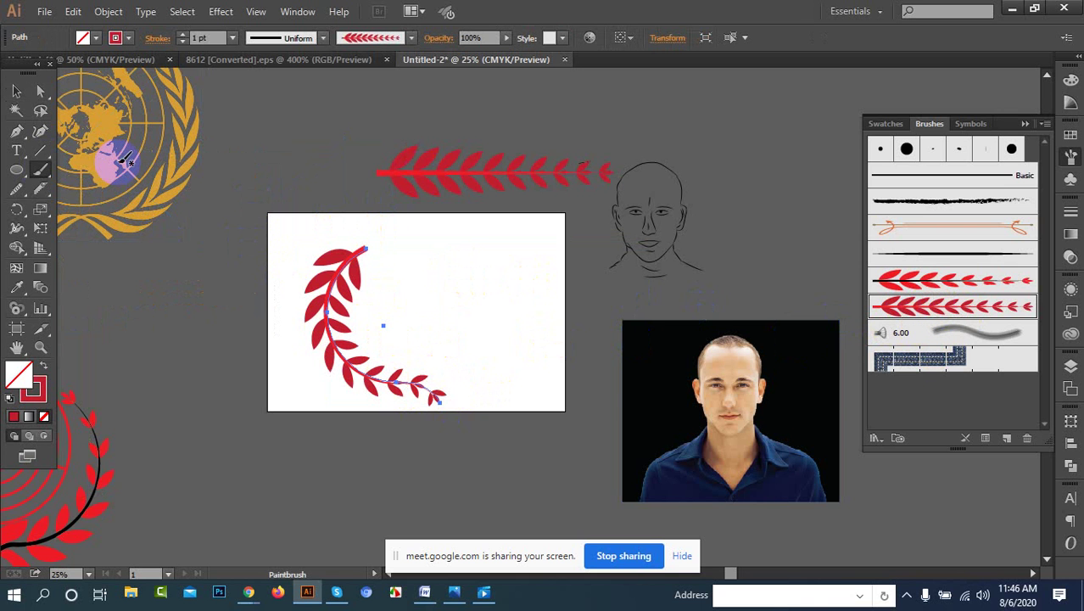
pyautogui.click(16, 91)
pyautogui.click(477, 338)
# Step: Enable Flip Along in the laurel branch's art brush stroke options so the large leaves sit at the base
pyautogui.click(336, 290)
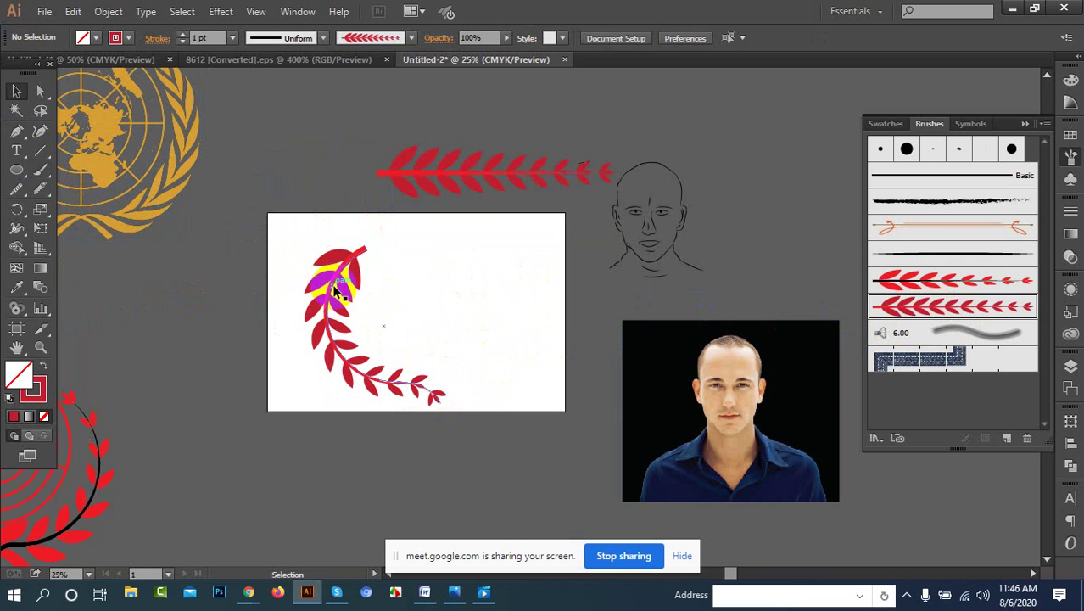
pyautogui.click(336, 290)
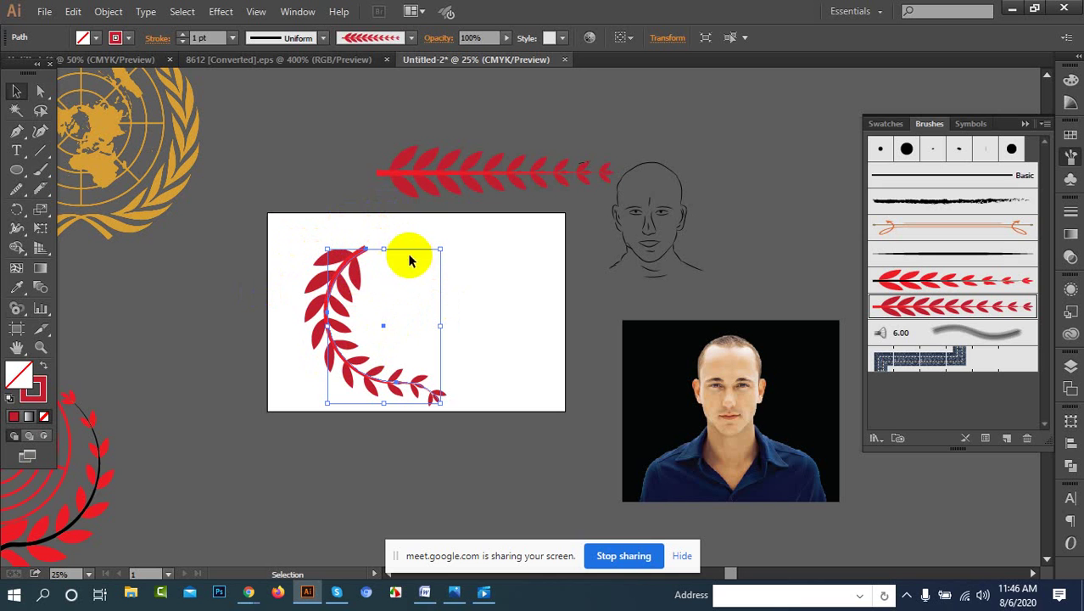
pyautogui.click(986, 439)
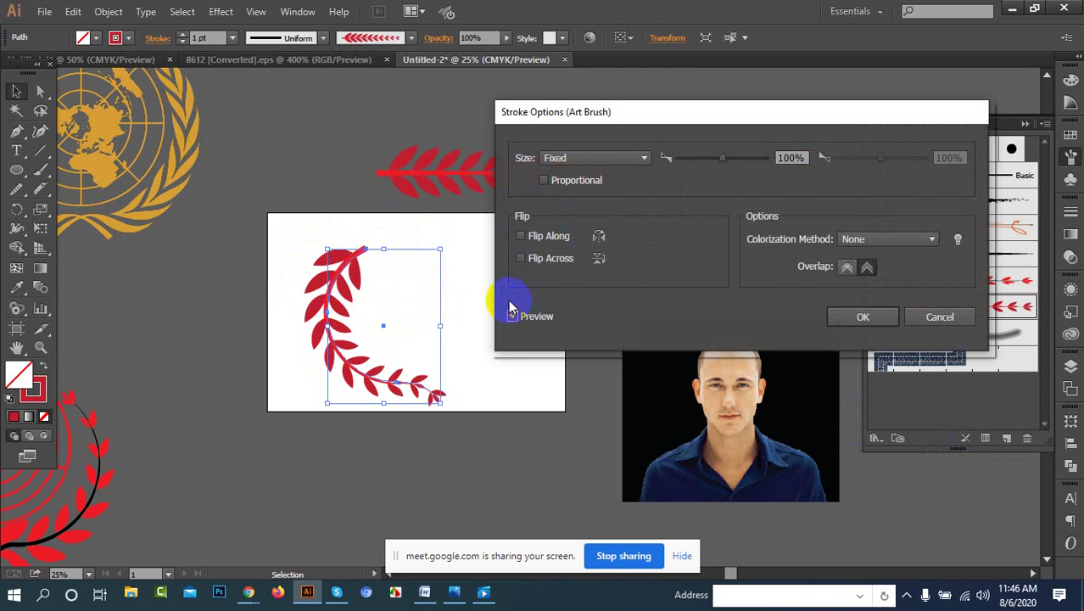
pyautogui.click(521, 259)
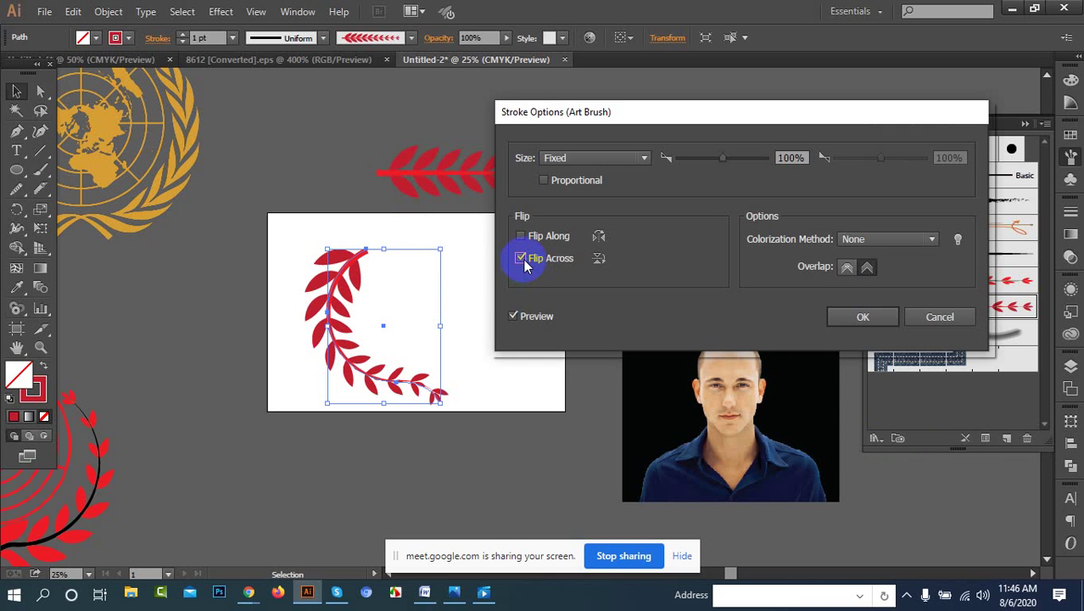
pyautogui.click(522, 259)
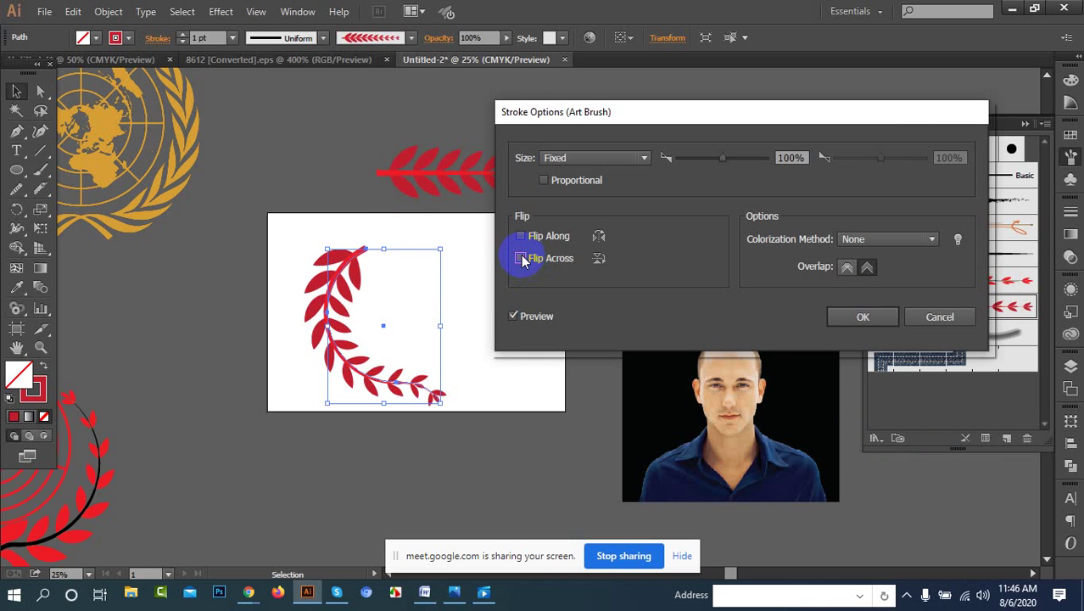
pyautogui.click(522, 236)
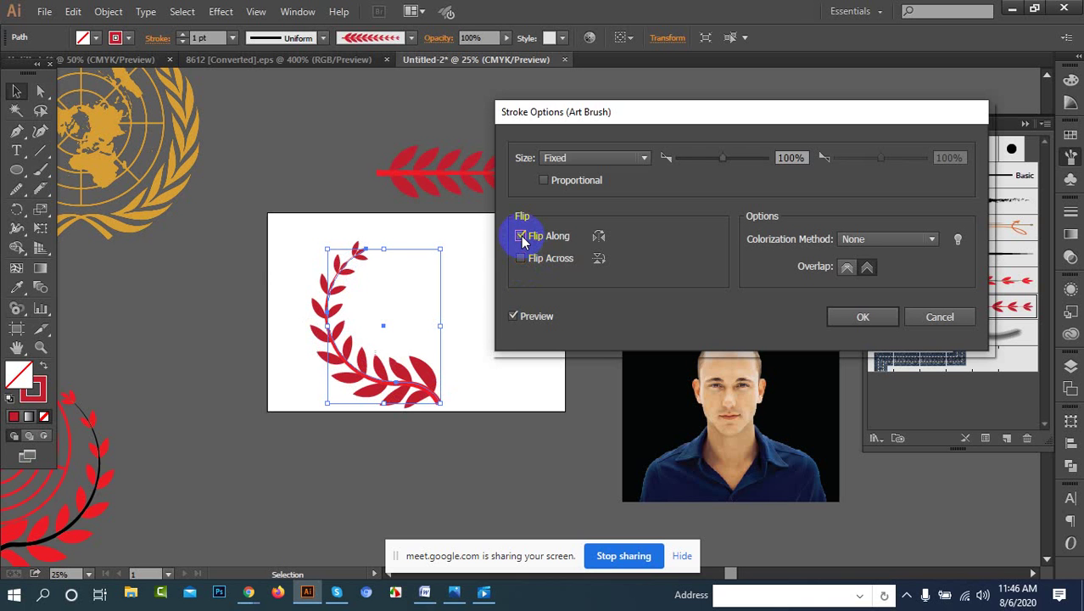
pyautogui.click(863, 318)
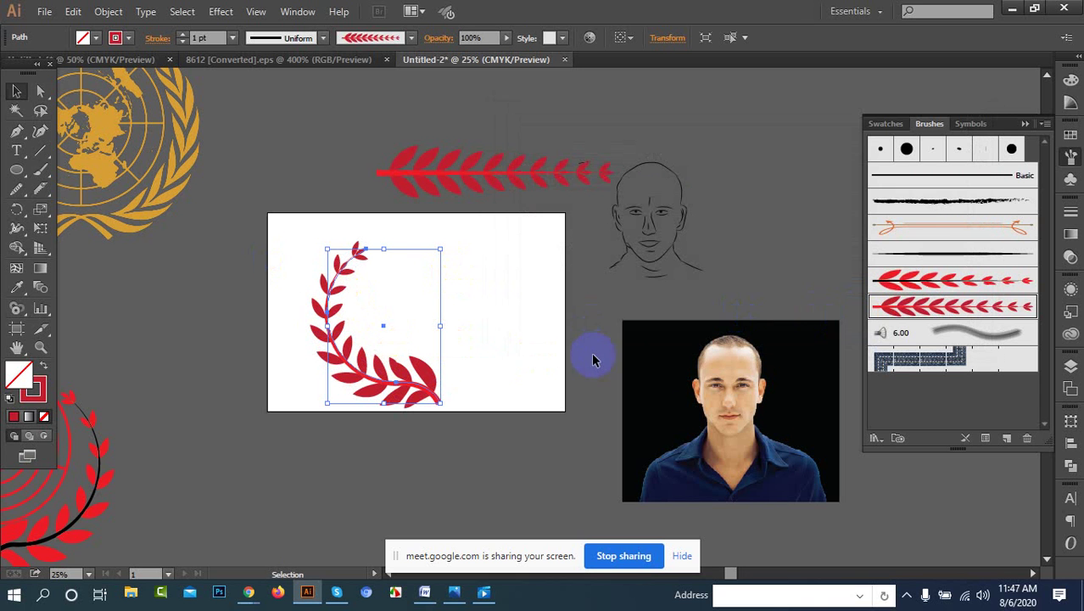
# Step: Create a mirrored copy of the laurel branch by reflecting it across the vertical axis
pyautogui.click(485, 337)
pyautogui.click(357, 373)
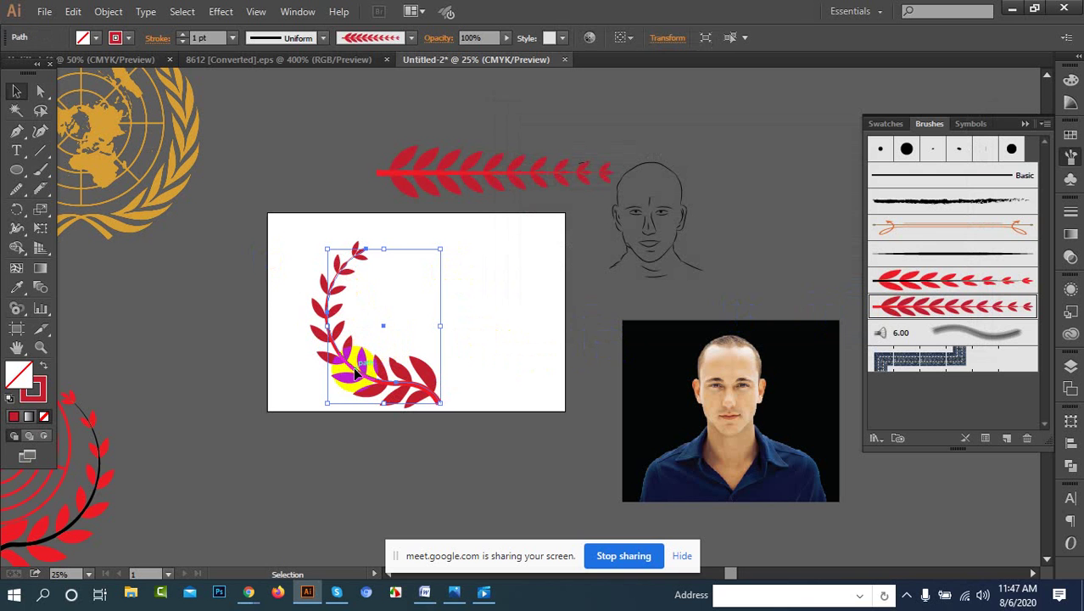
pyautogui.rightClick(348, 370)
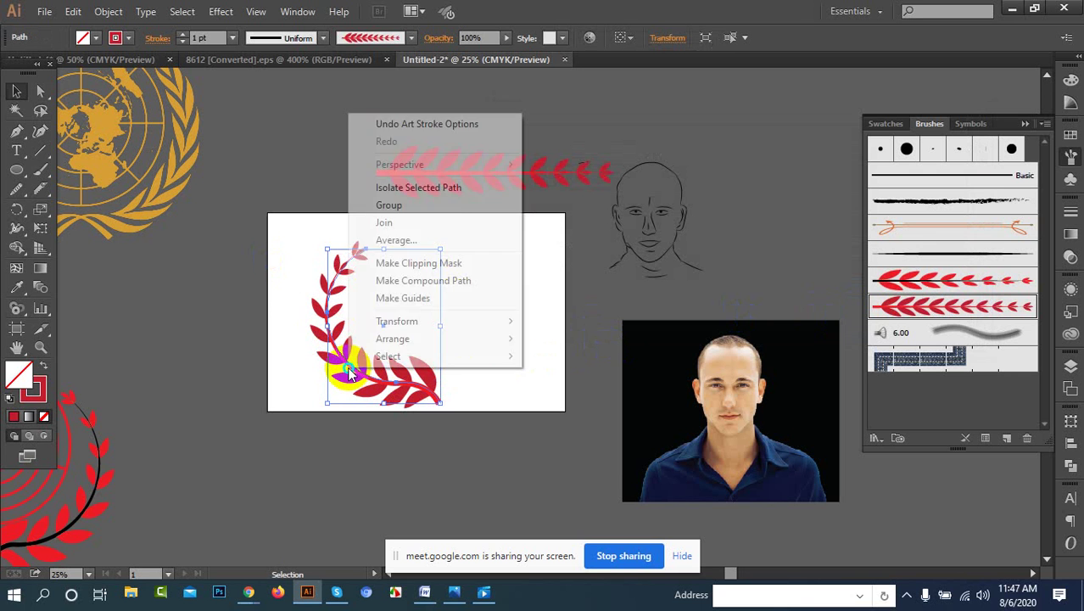
pyautogui.moveTo(453, 326)
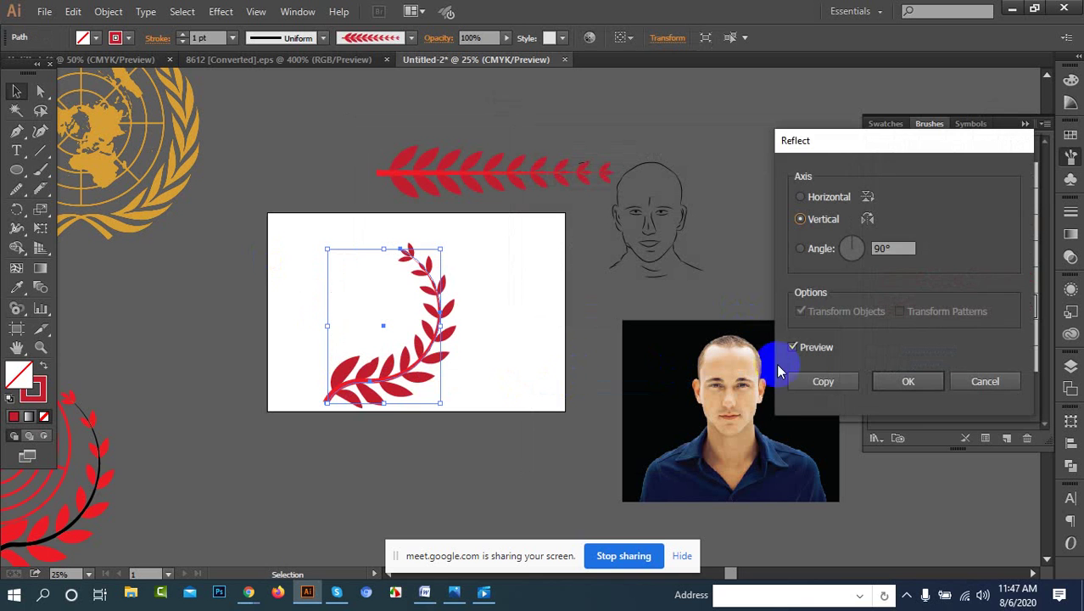
pyautogui.click(810, 377)
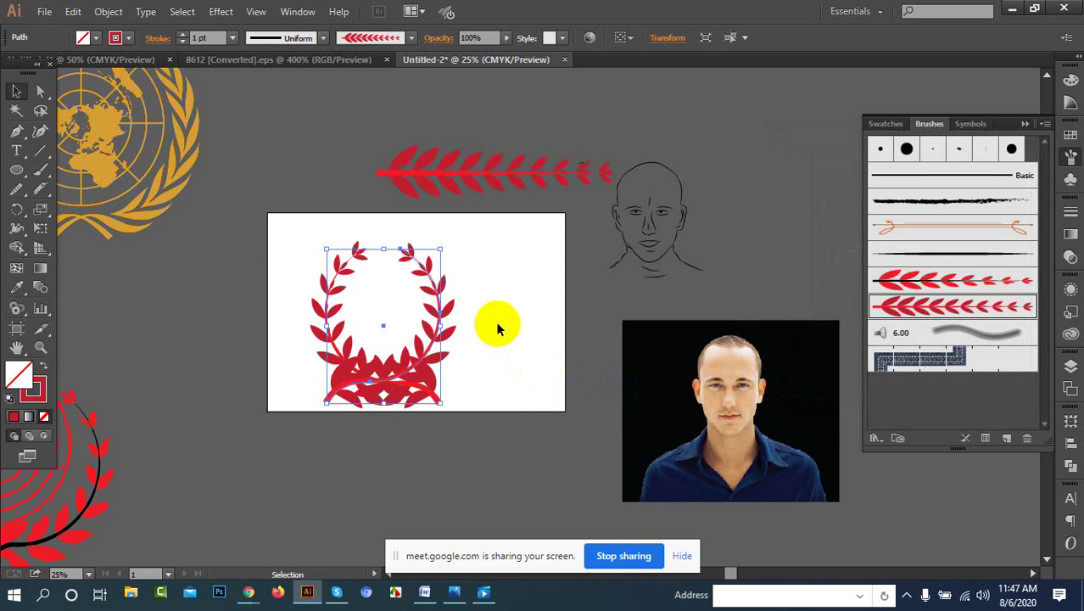
pyautogui.click(485, 339)
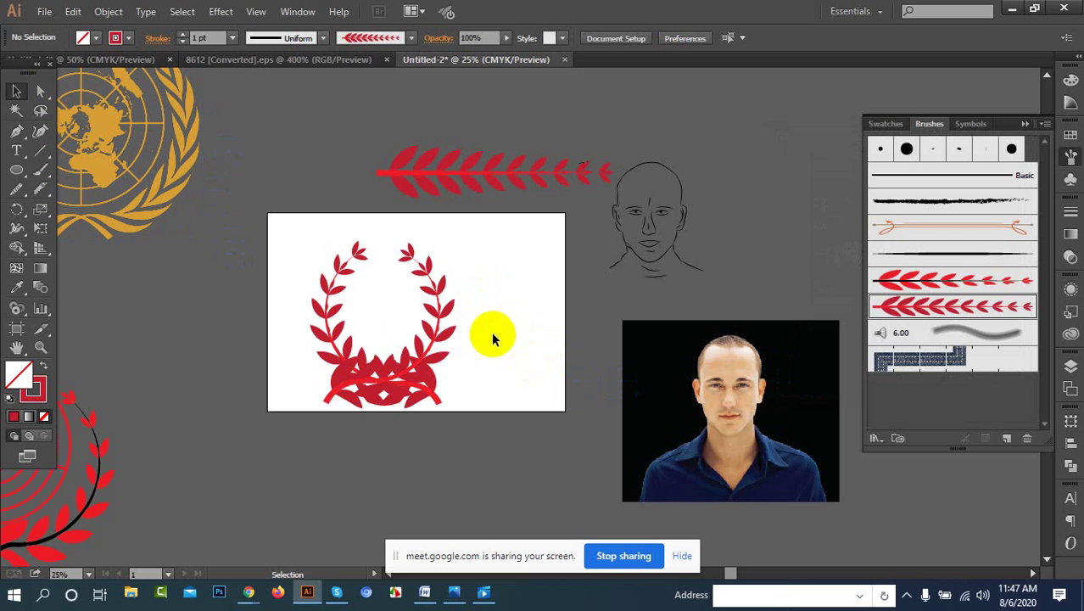
# Step: Move the mirrored branch to the right, level with the original, until both stems meet at the base
pyautogui.click(429, 323)
pyautogui.press('Right')
pyautogui.press('Right')
pyautogui.press('Right')
pyautogui.press('Right')
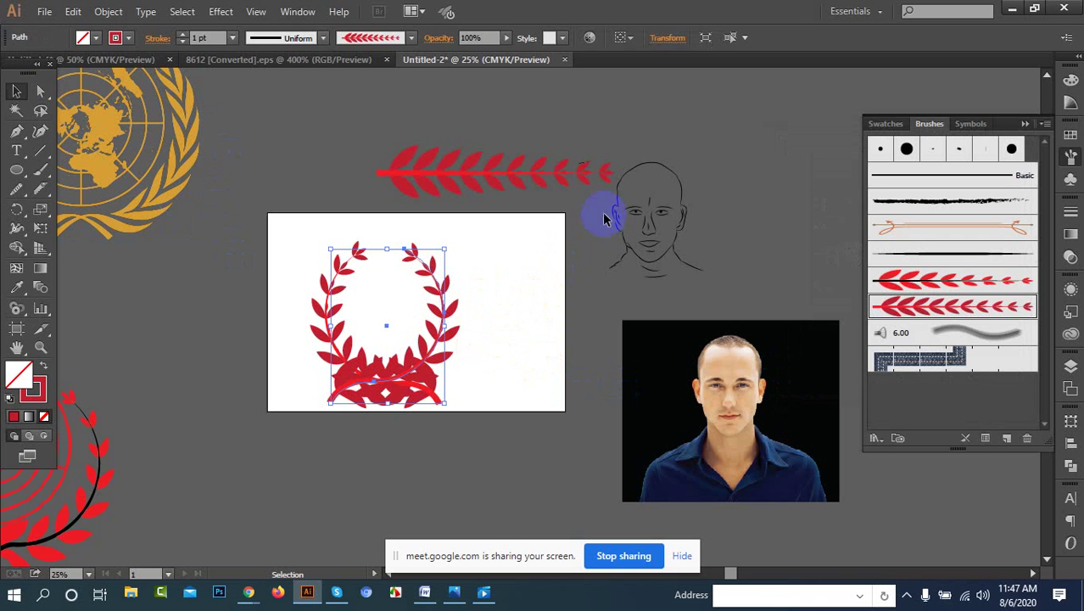
pyautogui.click(485, 347)
pyautogui.scroll(5, 472, 348)
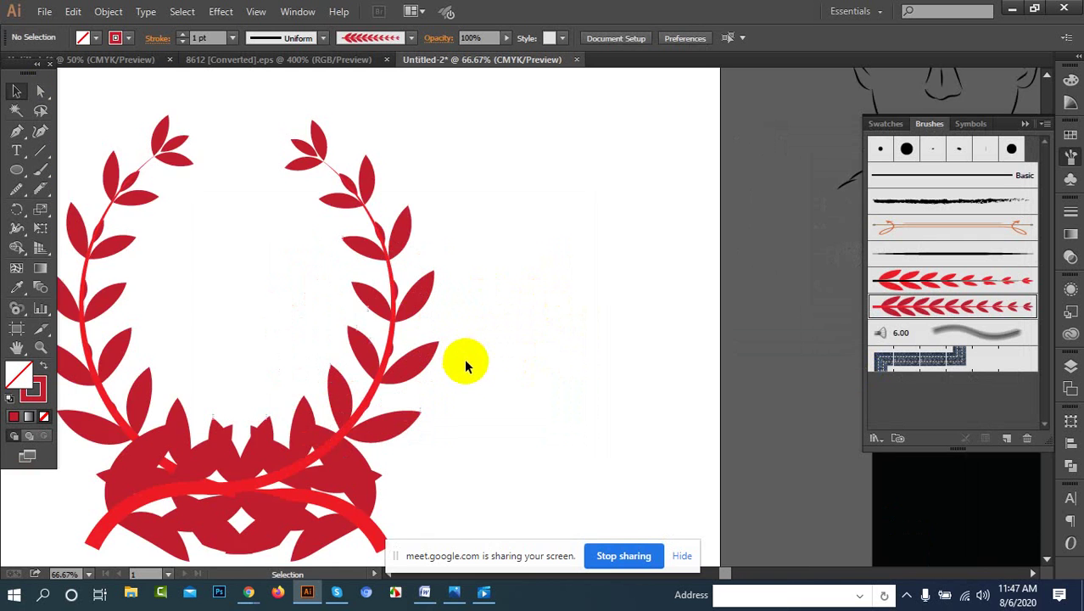
pyautogui.moveTo(494, 380); pyautogui.dragTo(677, 296)
pyautogui.scroll(-2, 677, 295)
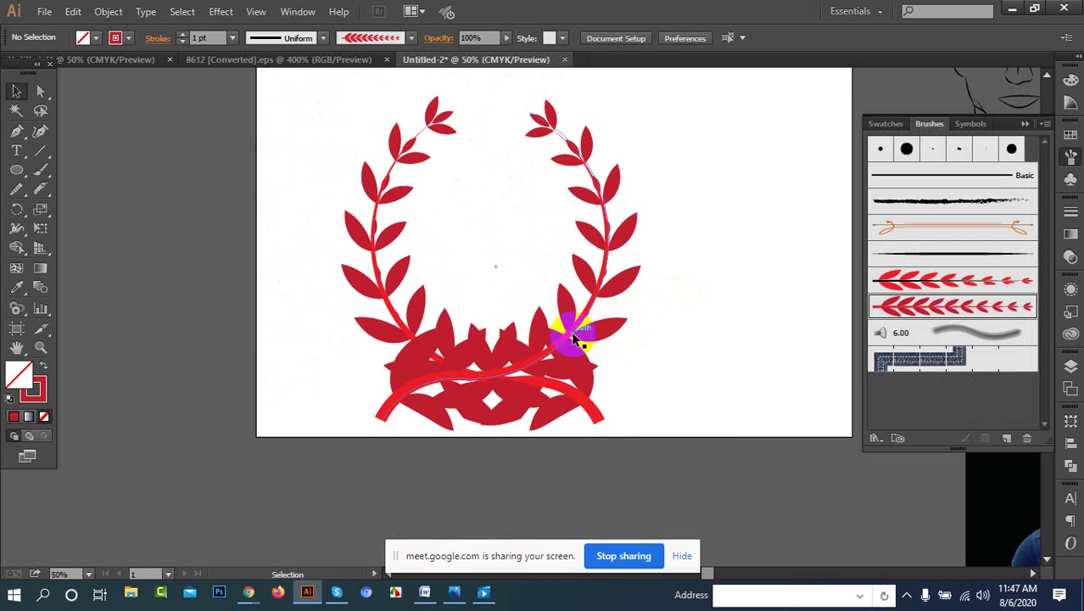
pyautogui.moveTo(563, 329); pyautogui.dragTo(747, 363)
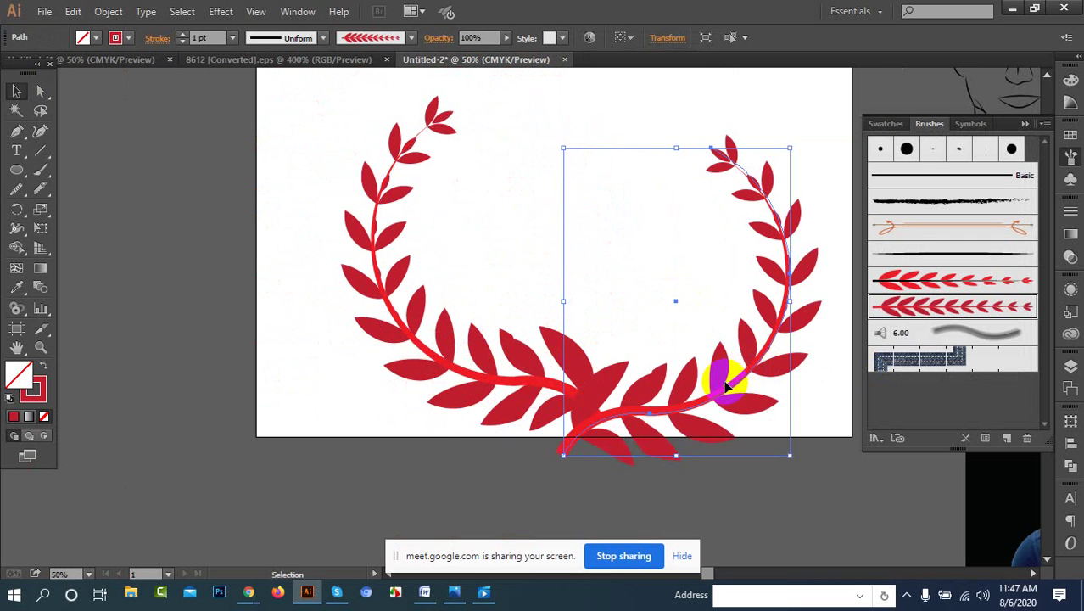
pyautogui.moveTo(697, 408); pyautogui.dragTo(750, 373)
pyautogui.click(731, 435)
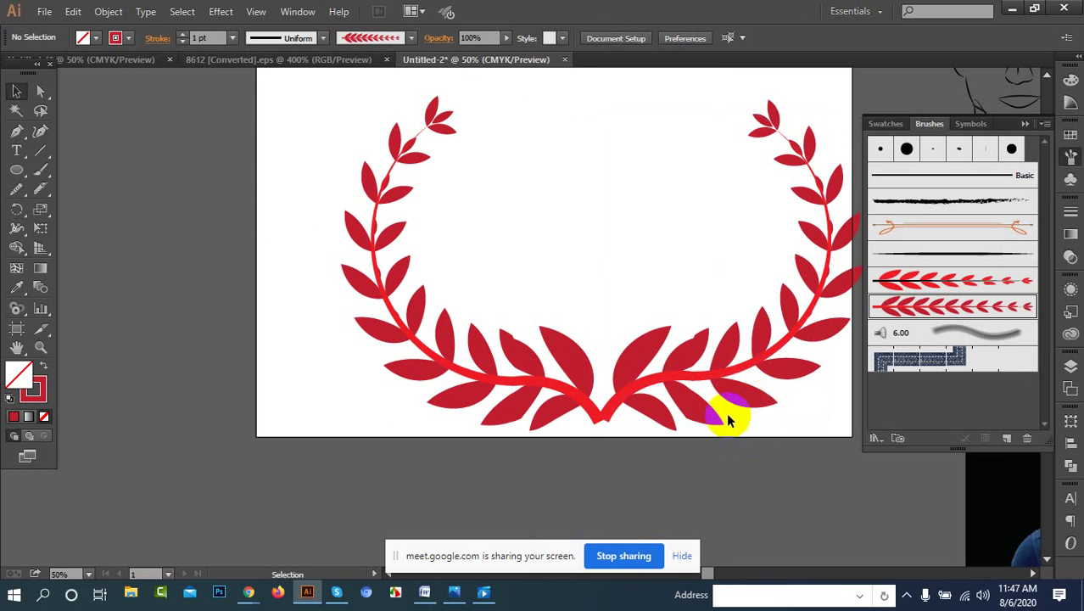
# Step: Draw a circular polar grid about 800 px in diameter centred between the two laurel branches
pyautogui.scroll(-3, 726, 417)
pyautogui.click(426, 288)
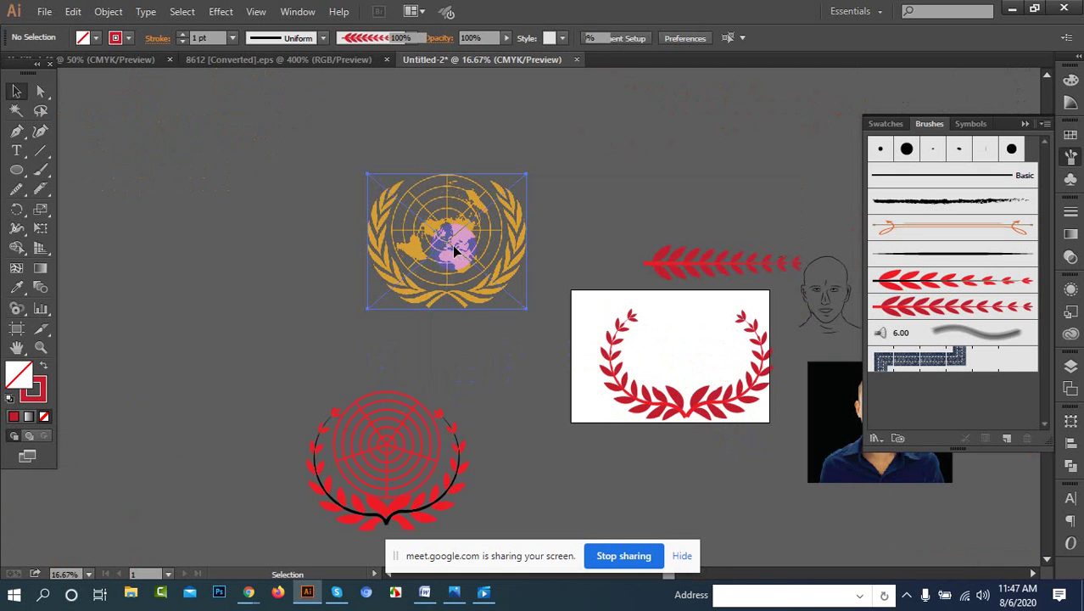
pyautogui.click(592, 412)
pyautogui.moveTo(21, 137); pyautogui.dragTo(103, 237)
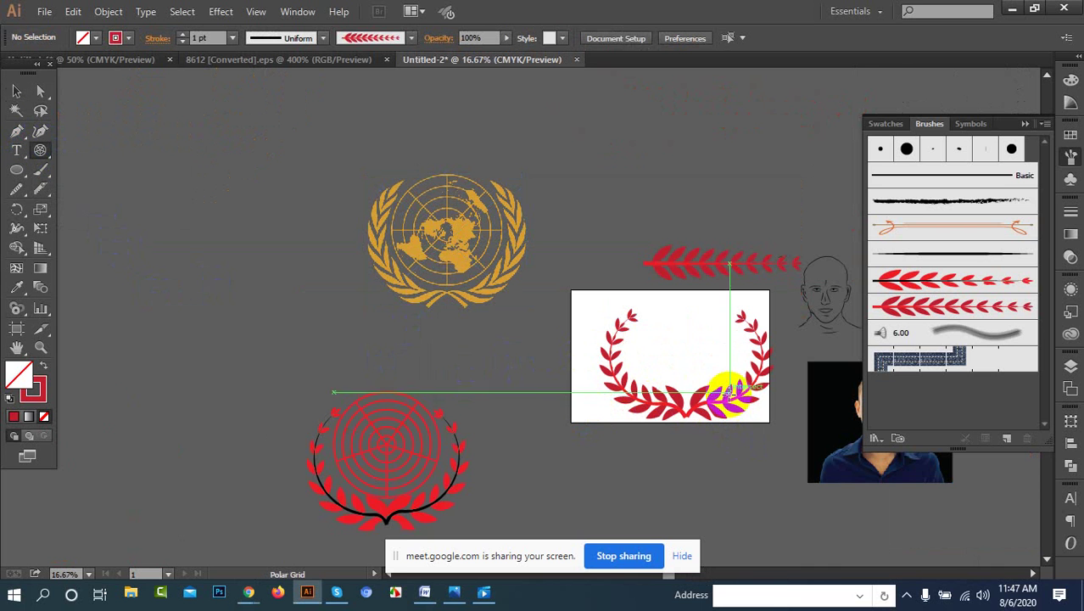
pyautogui.moveTo(667, 326); pyautogui.dragTo(743, 354)
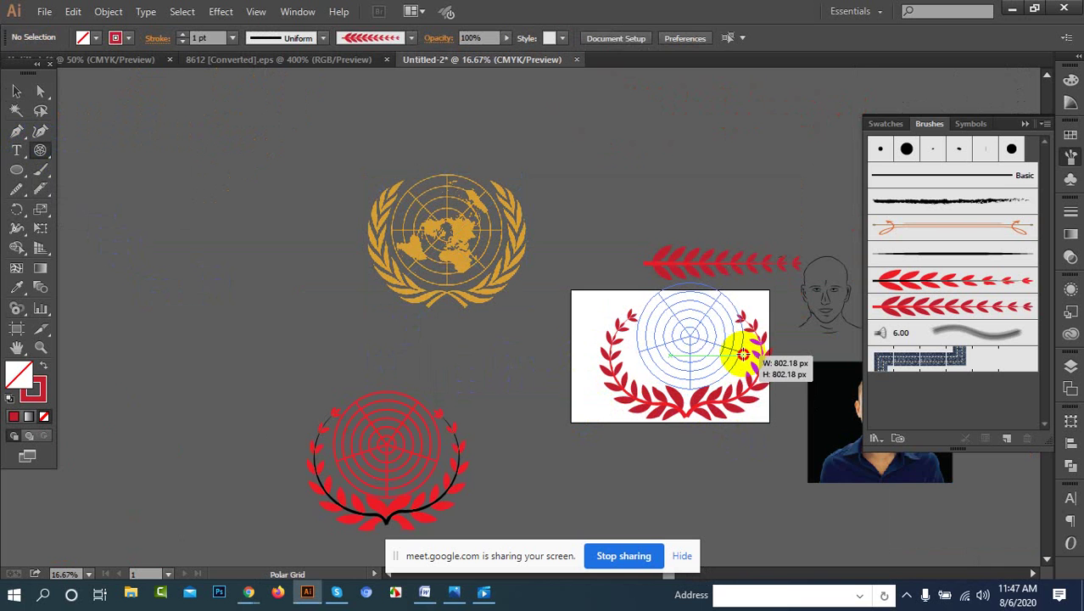
pyautogui.moveTo(743, 354); pyautogui.dragTo(738, 351)
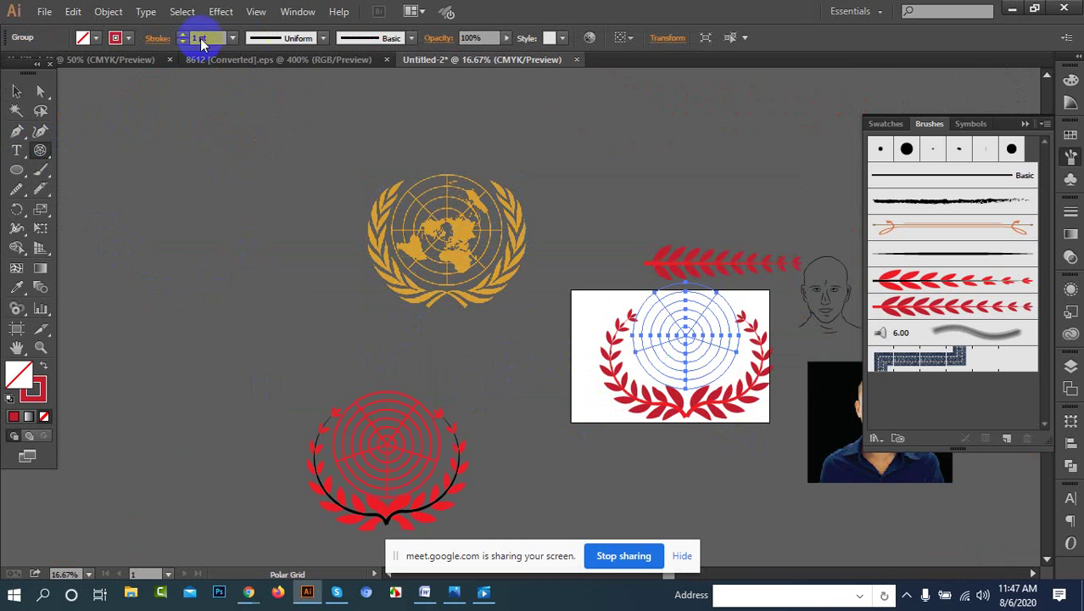
# Step: Set the polar grid's stroke weight to 14 pt
pyautogui.click(205, 37)
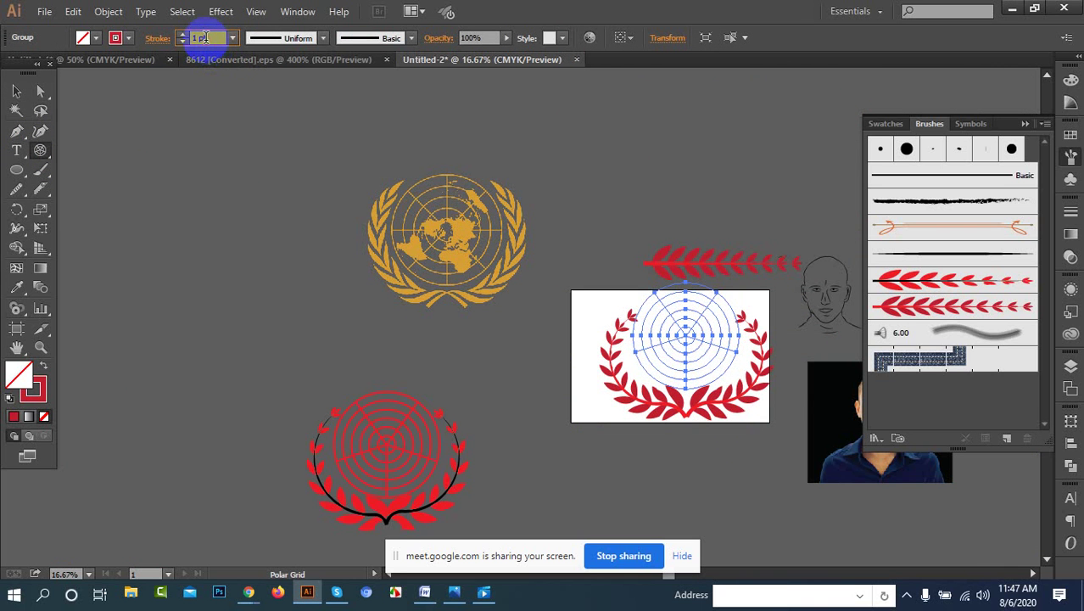
pyautogui.press('Up')
pyautogui.press('Up')
pyautogui.press('Up')
pyautogui.press('Up')
pyautogui.press('Up')
pyautogui.press('Up')
pyautogui.press('Up')
pyautogui.press('Up')
pyautogui.press('Up')
pyautogui.press('Up')
pyautogui.press('Up')
pyautogui.press('Up')
pyautogui.press('Up')
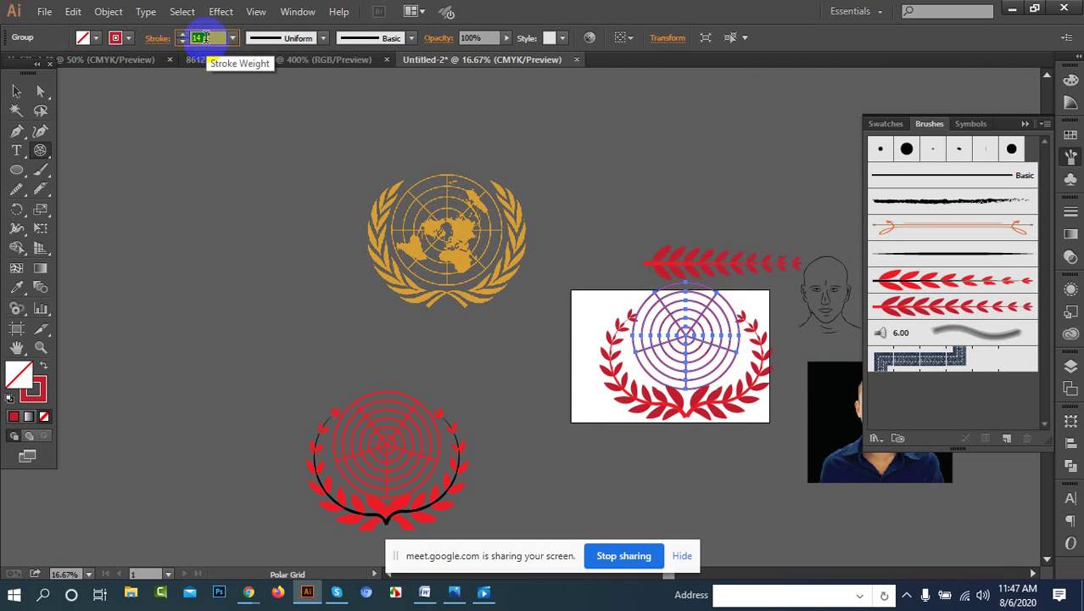
# Step: Move the left laurel branch's tip anchor up and clear of the polar grid, to about X 467 px, Y 6 px
pyautogui.click(19, 92)
pyautogui.click(659, 451)
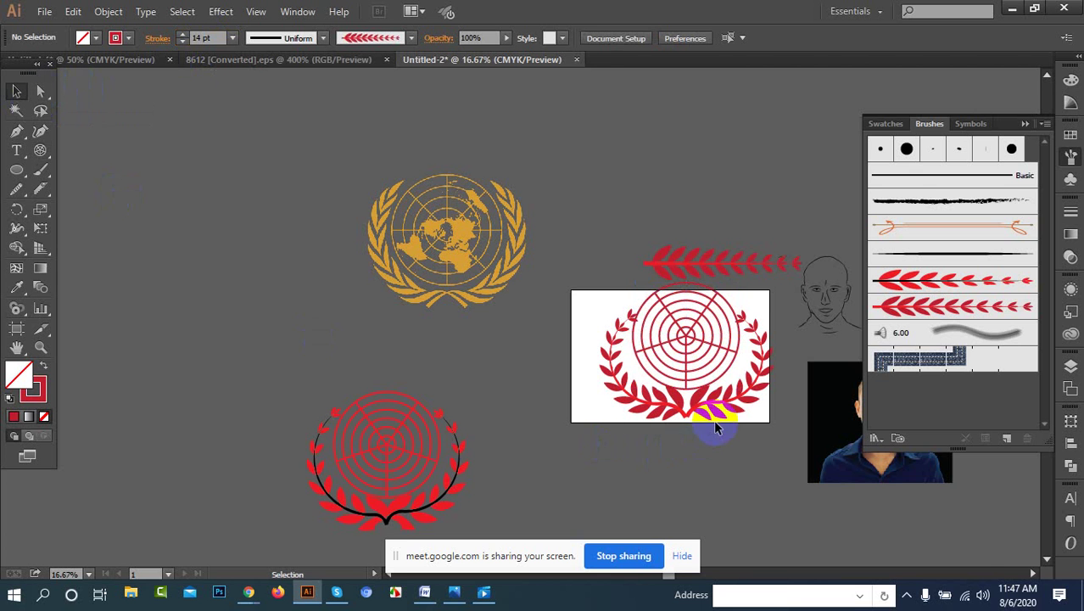
pyautogui.scroll(3, 715, 429)
pyautogui.moveTo(755, 448); pyautogui.dragTo(581, 516)
pyautogui.scroll(-1, 431, 352)
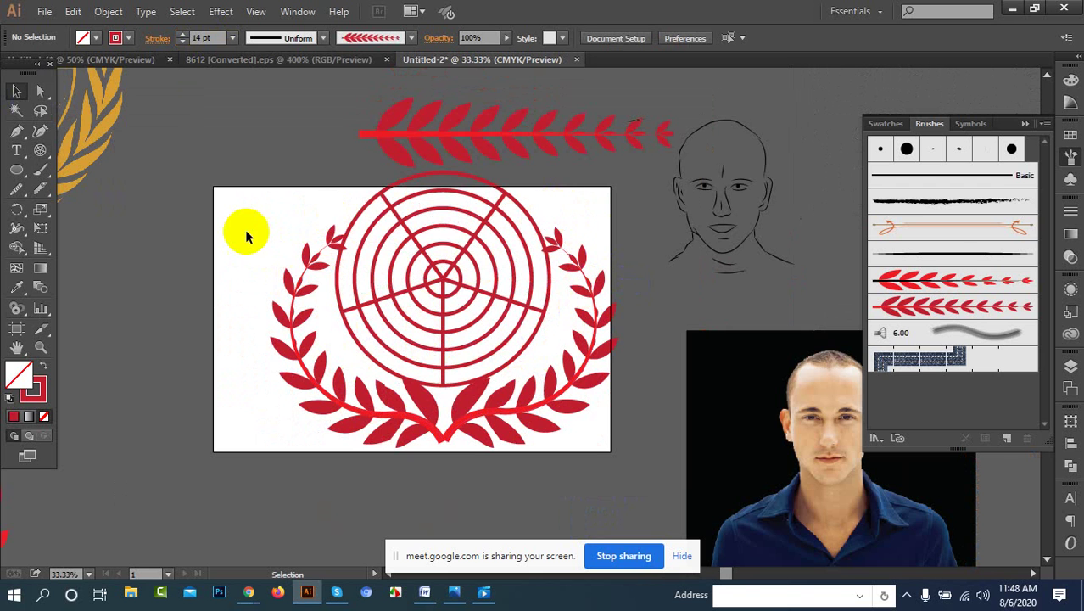
pyautogui.scroll(-2, 450, 288)
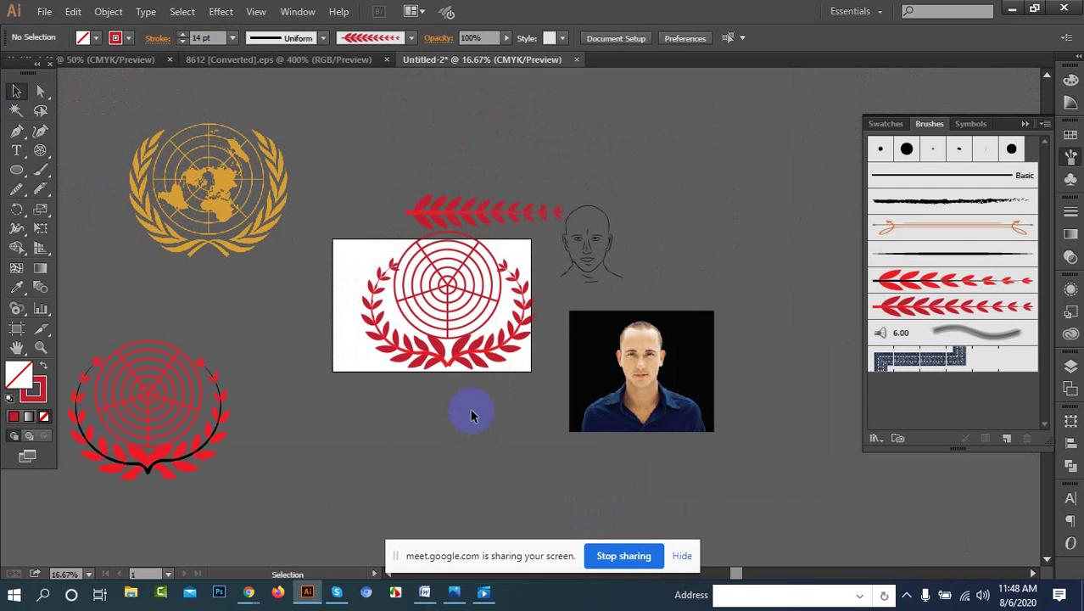
pyautogui.click(462, 373)
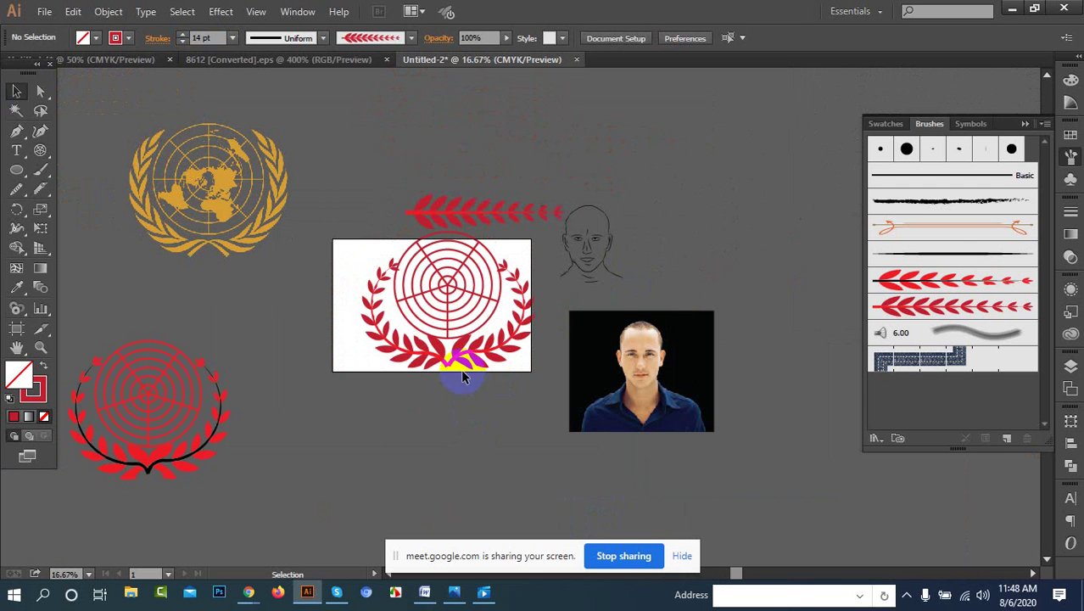
pyautogui.click(370, 312)
pyautogui.scroll(3, 373, 301)
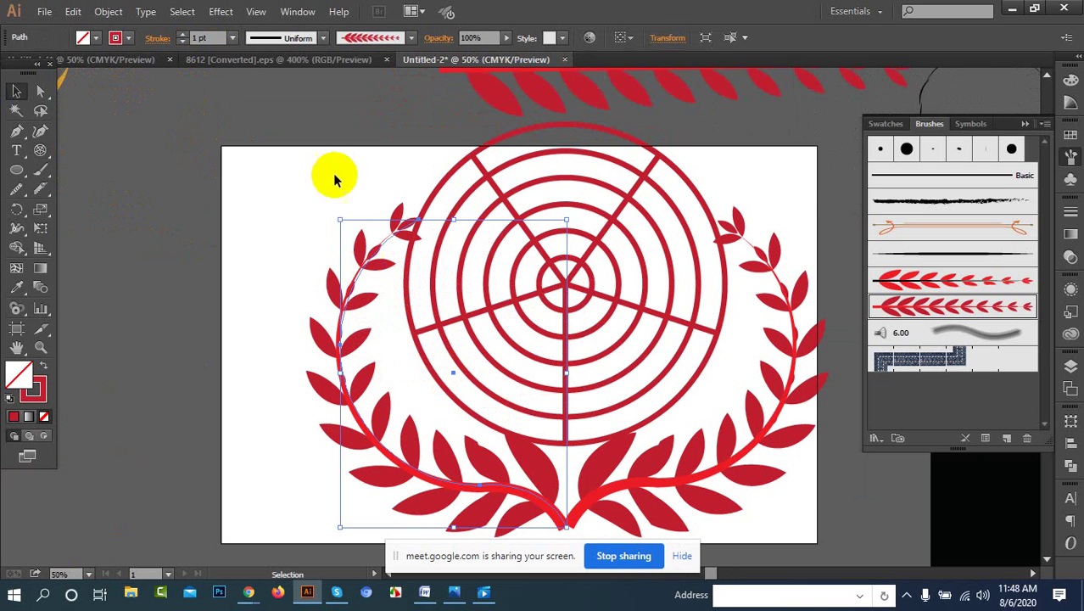
pyautogui.click(40, 91)
pyautogui.click(421, 222)
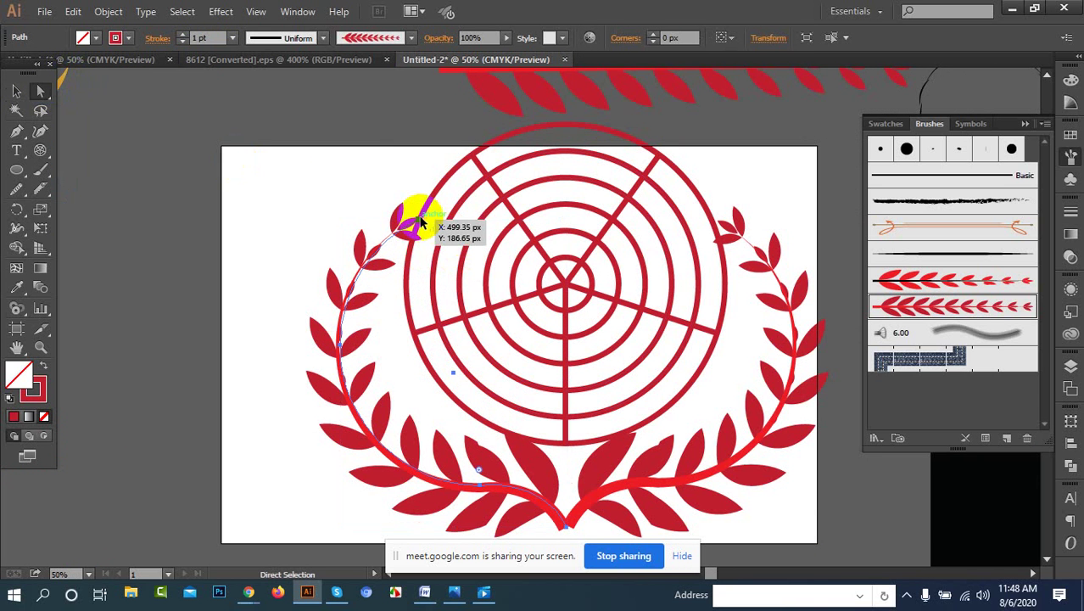
pyautogui.moveTo(421, 222); pyautogui.dragTo(412, 150)
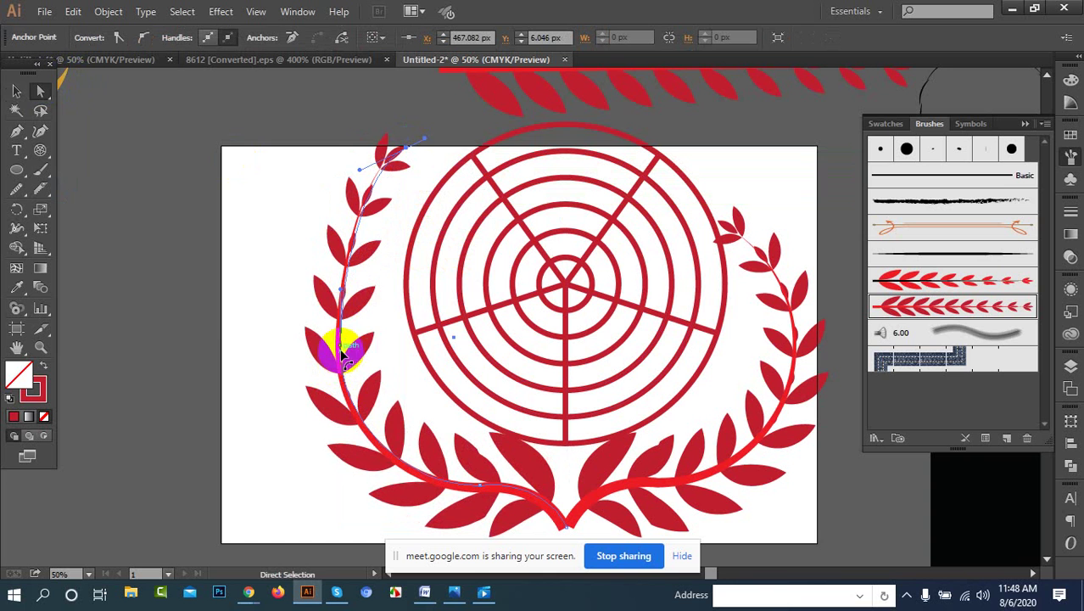
# Step: Shift the left branch's middle anchor inward to about X 365 px, Y 473 px, and adjust the curve handles along its stem
pyautogui.moveTo(342, 351); pyautogui.dragTo(378, 339)
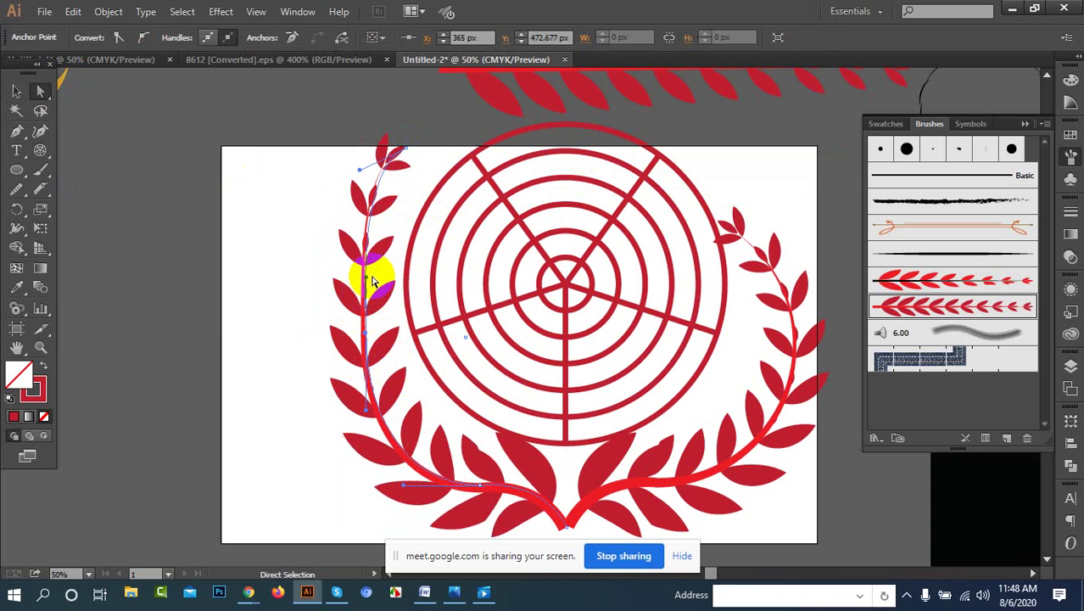
pyautogui.moveTo(368, 280); pyautogui.dragTo(359, 273)
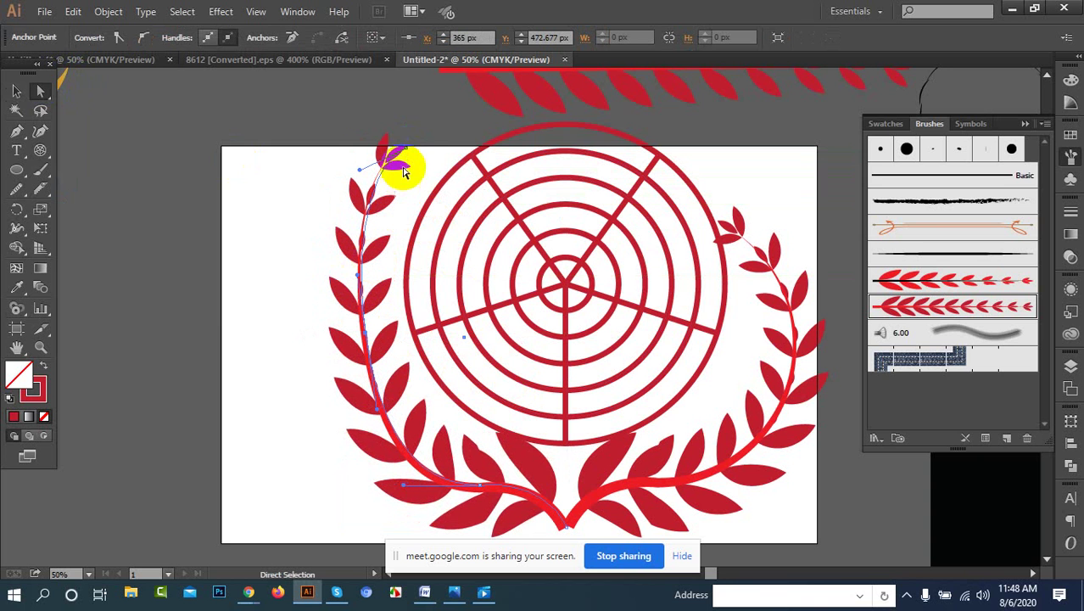
pyautogui.click(478, 482)
pyautogui.moveTo(404, 488)
pyautogui.mouseDown()
pyautogui.moveTo(406, 464)
pyautogui.moveTo(411, 473)
pyautogui.mouseUp()
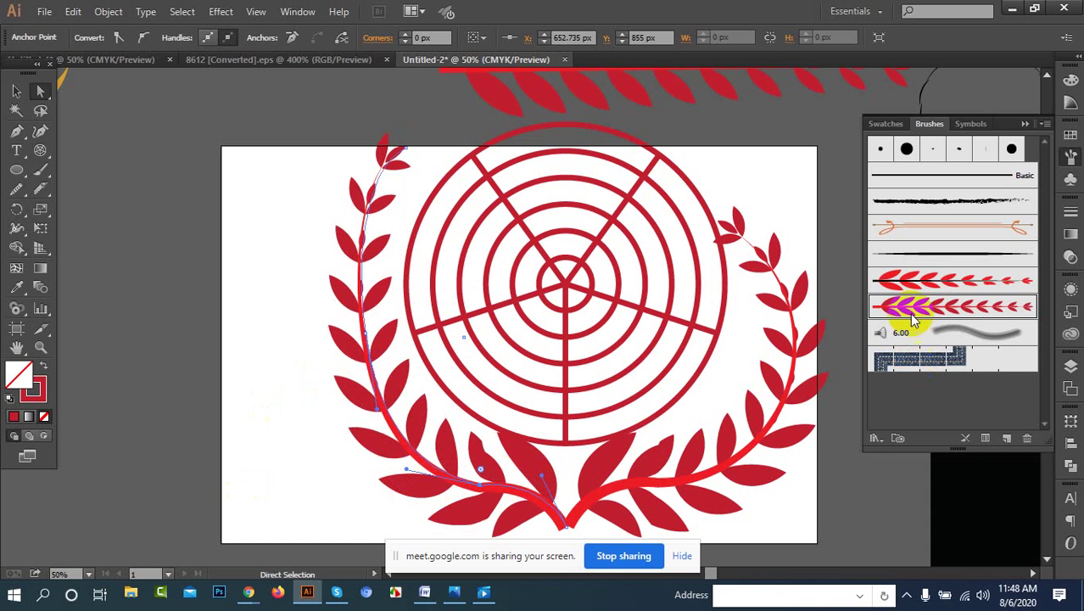
# Step: Raise the right laurel branch's tip anchor beside the polar grid, to about X 1250 px, Y 24 px
pyautogui.click(744, 244)
pyautogui.moveTo(744, 244); pyautogui.dragTo(704, 145)
pyautogui.hotkey('ctrl', 'z')
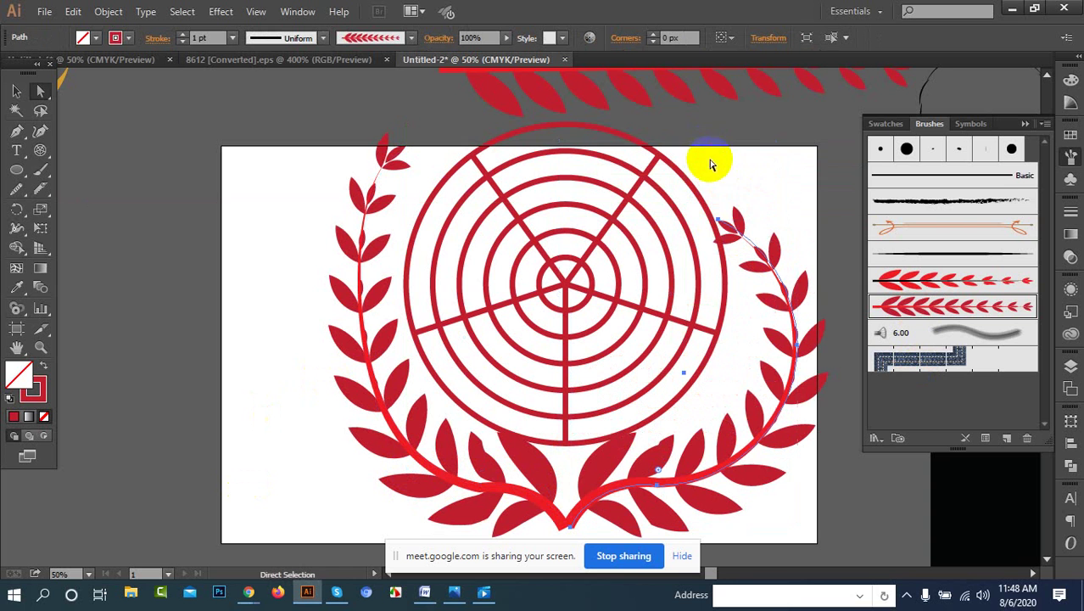
pyautogui.click(719, 219)
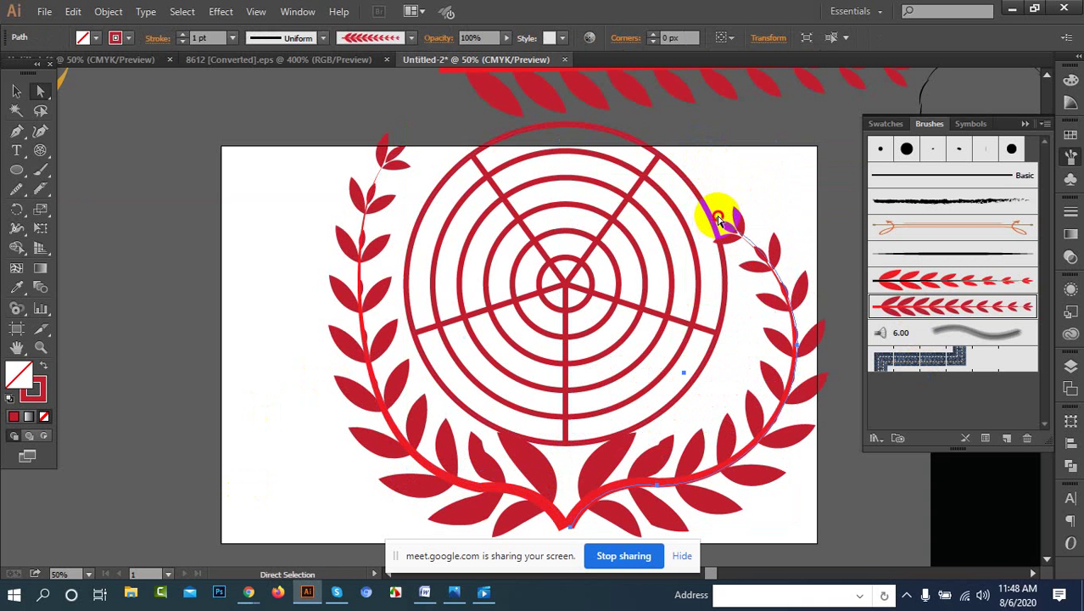
pyautogui.moveTo(719, 219); pyautogui.dragTo(715, 161)
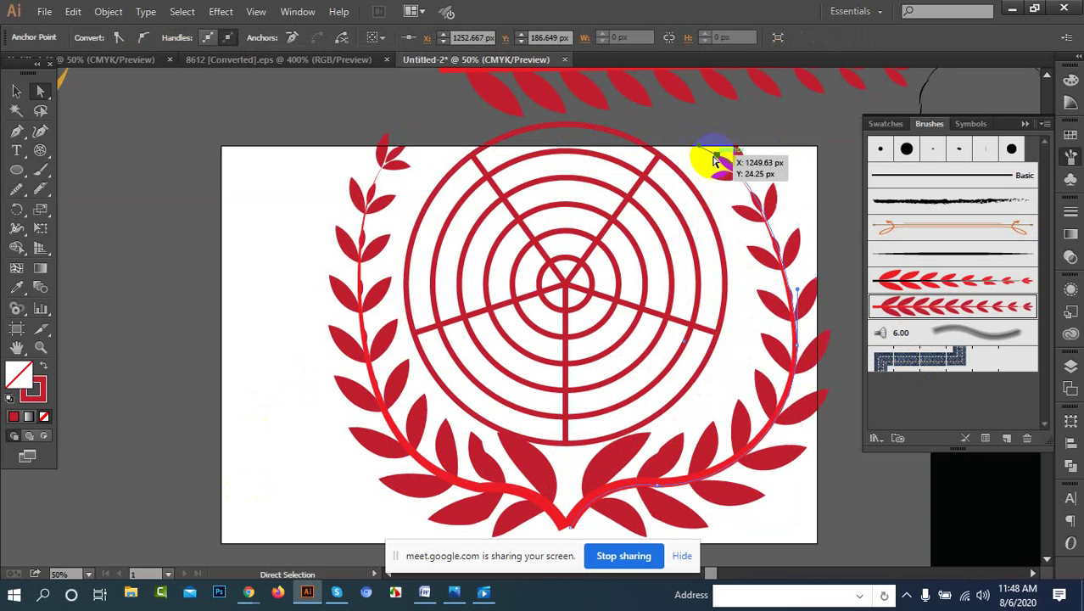
# Step: Pull the right branch's middle anchor inward and angle the lower anchor's handle upward to follow the left branch's curve
pyautogui.moveTo(797, 348); pyautogui.dragTo(770, 342)
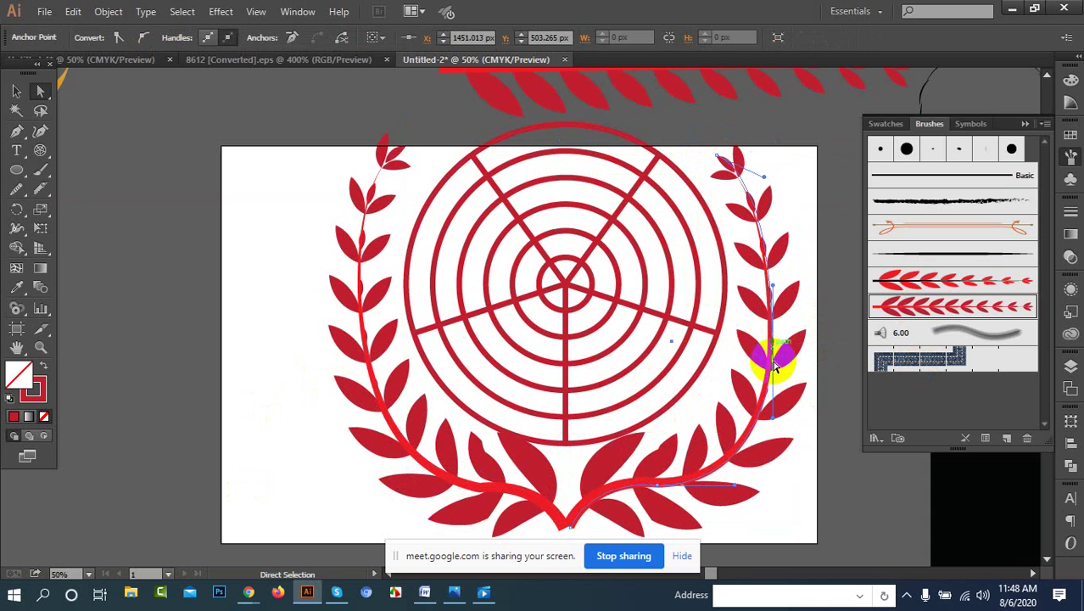
pyautogui.click(655, 482)
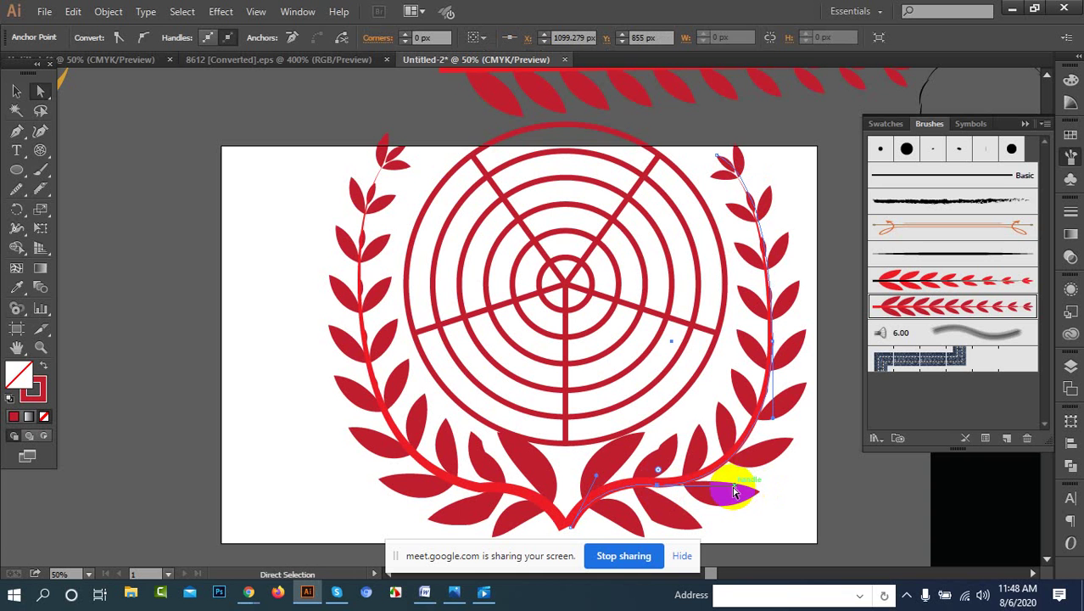
pyautogui.moveTo(735, 492); pyautogui.dragTo(748, 452)
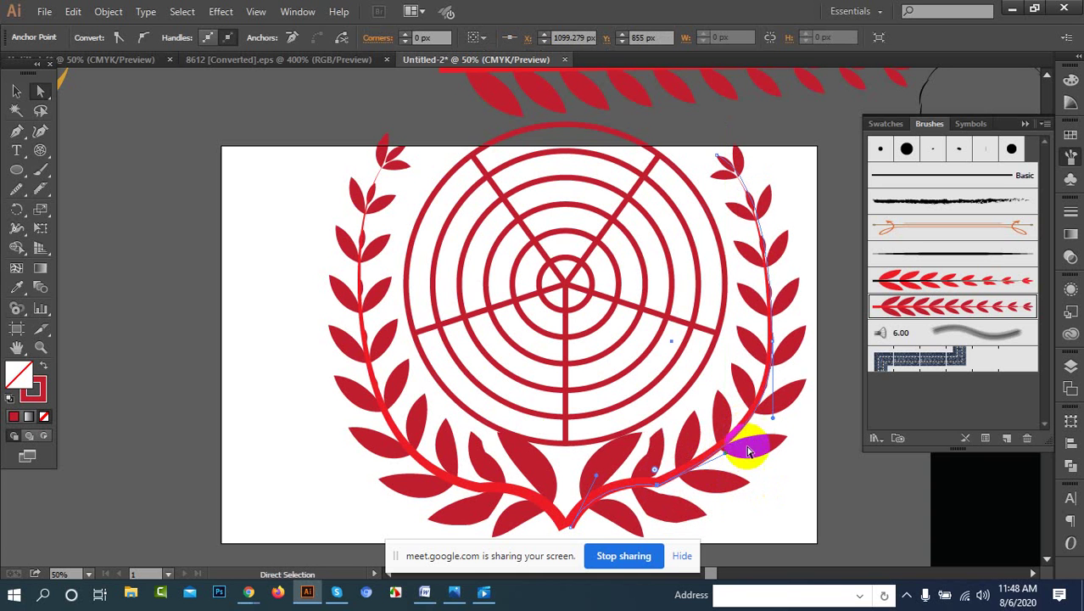
# Step: Deselect the branch and compare the reshaped wreath and globe with the gold reference emblem
pyautogui.click(16, 91)
pyautogui.click(183, 235)
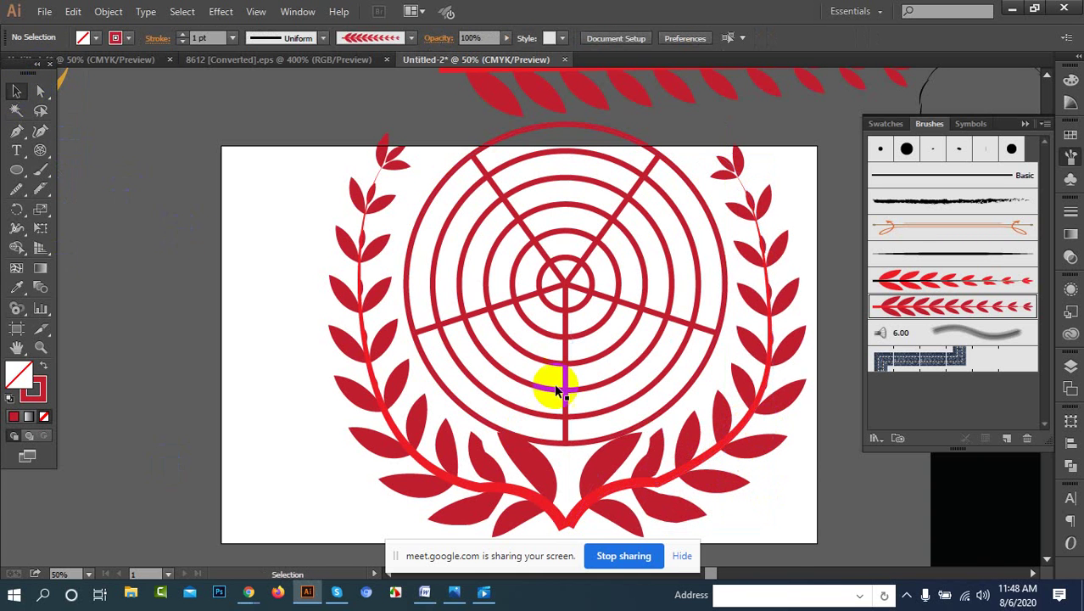
pyautogui.scroll(-2, 556, 390)
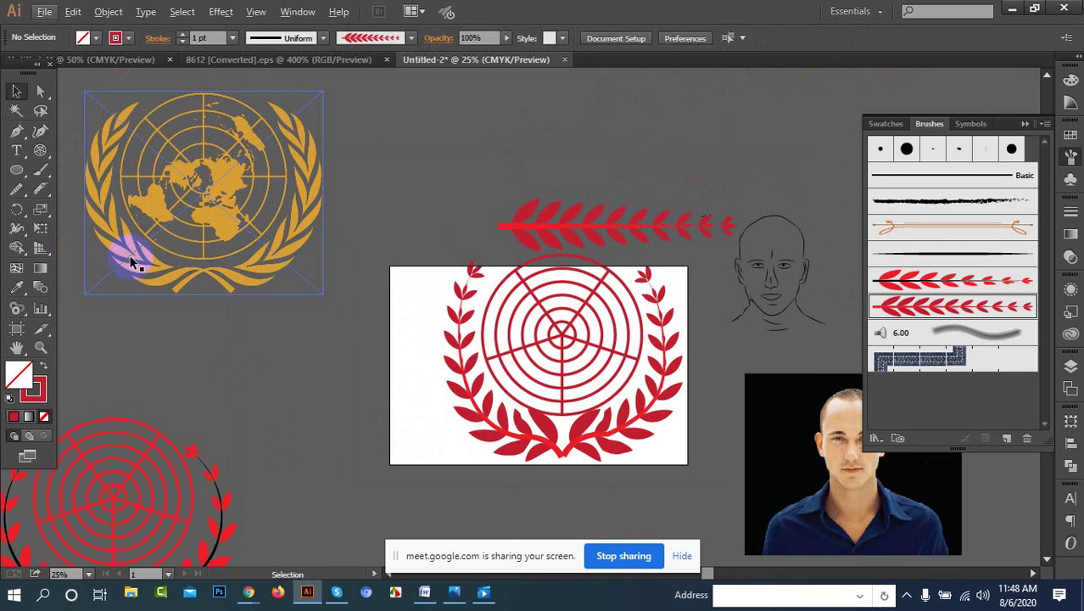
pyautogui.scroll(2, 648, 431)
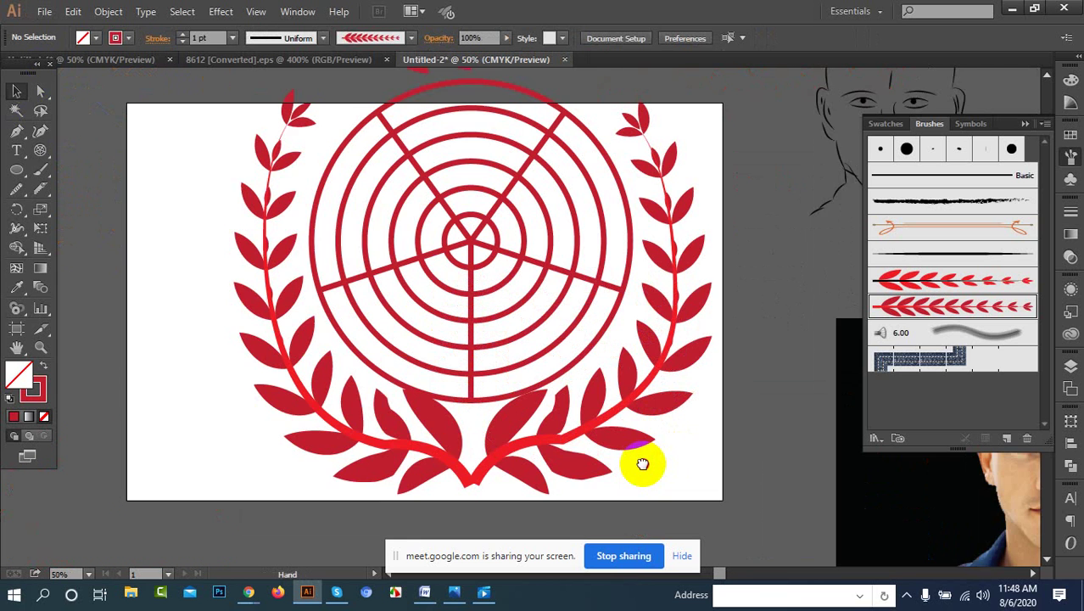
pyautogui.moveTo(642, 464); pyautogui.dragTo(619, 491)
pyautogui.scroll(-2, 479, 315)
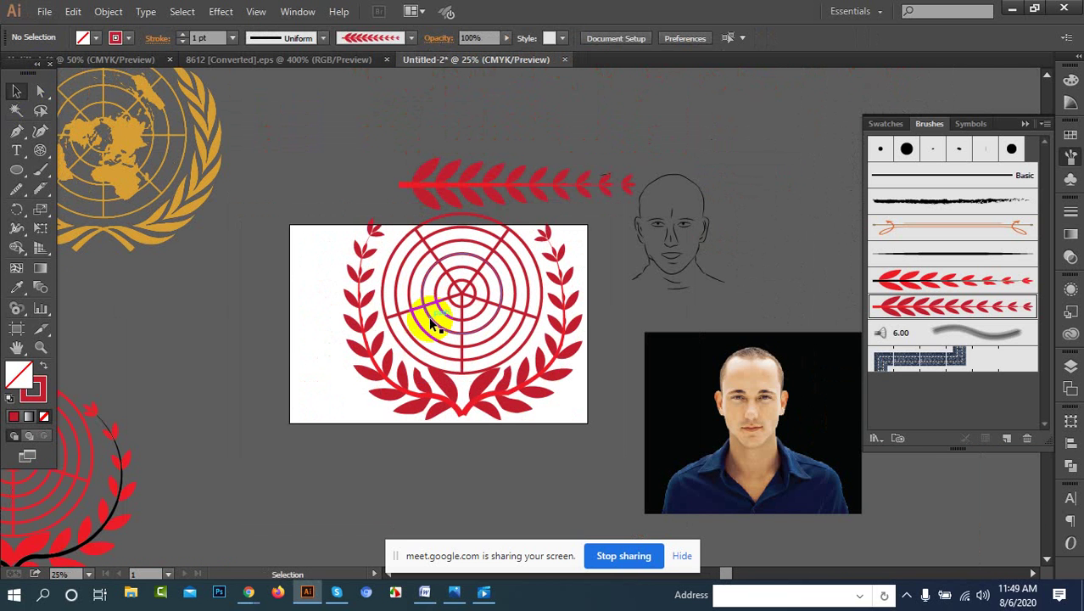
pyautogui.click(109, 138)
pyautogui.click(157, 337)
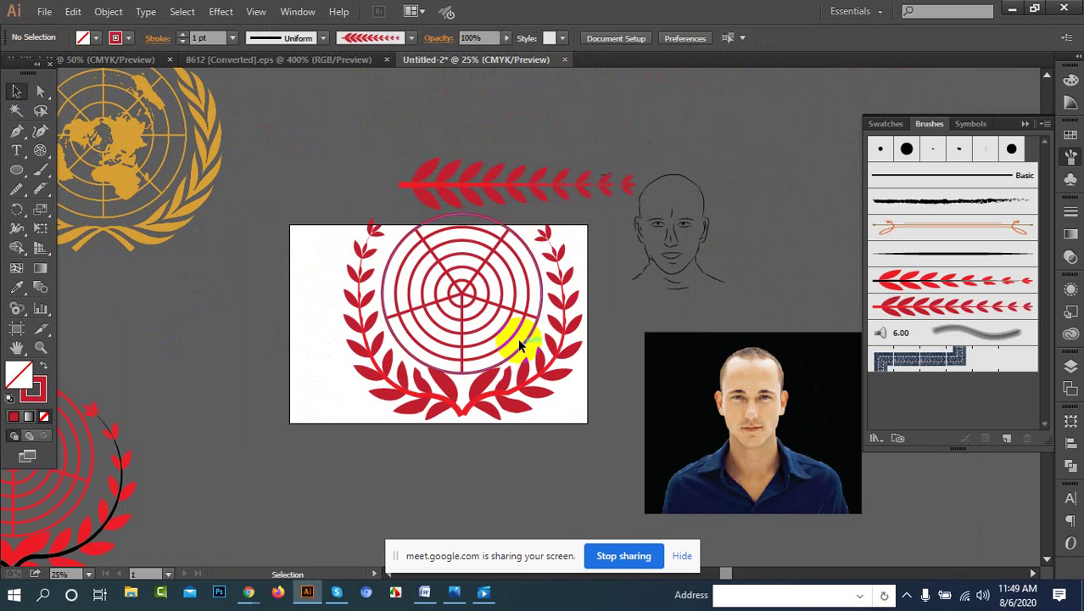
pyautogui.scroll(-2, 519, 341)
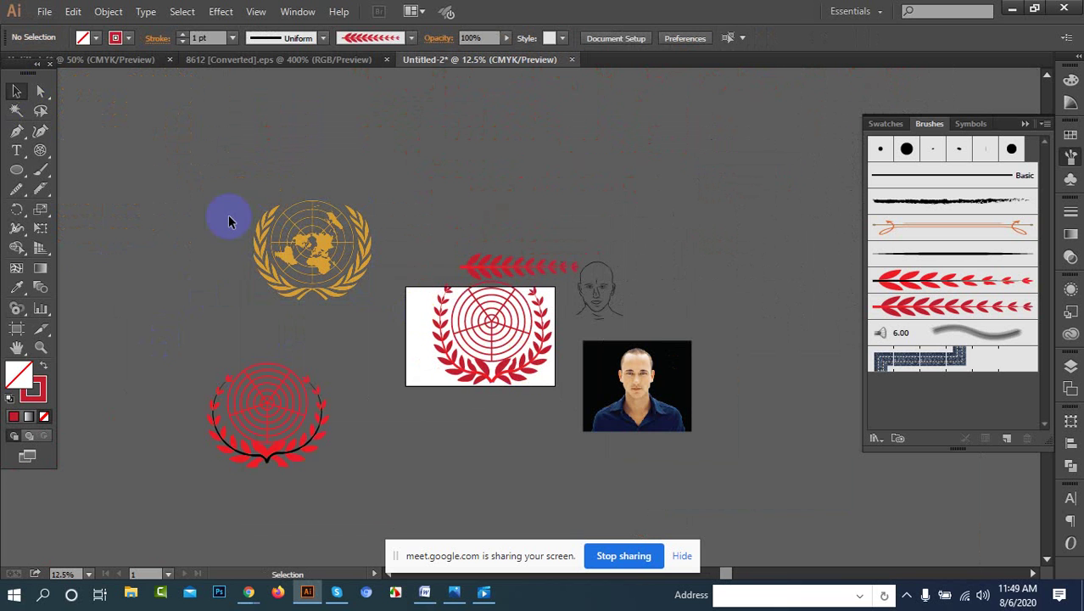
# Step: Delete the reference emblem, both red emblems and the laurel sprig, undo the deletion, and clear the selection
pyautogui.moveTo(194, 180)
pyautogui.mouseDown()
pyautogui.moveTo(537, 394)
pyautogui.moveTo(596, 467)
pyautogui.moveTo(572, 468)
pyautogui.mouseUp()
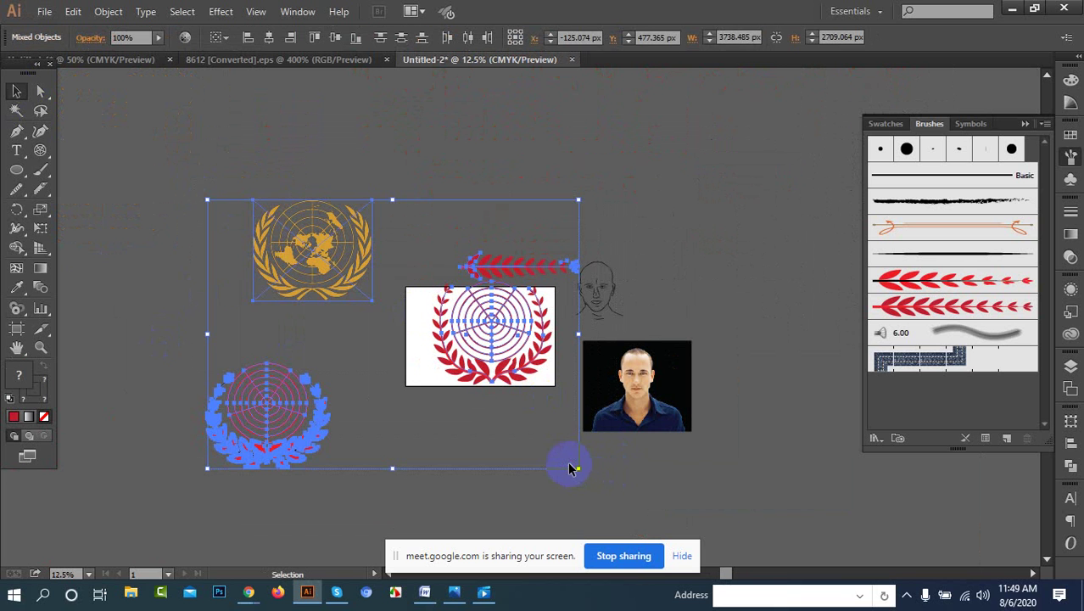
pyautogui.press('Delete')
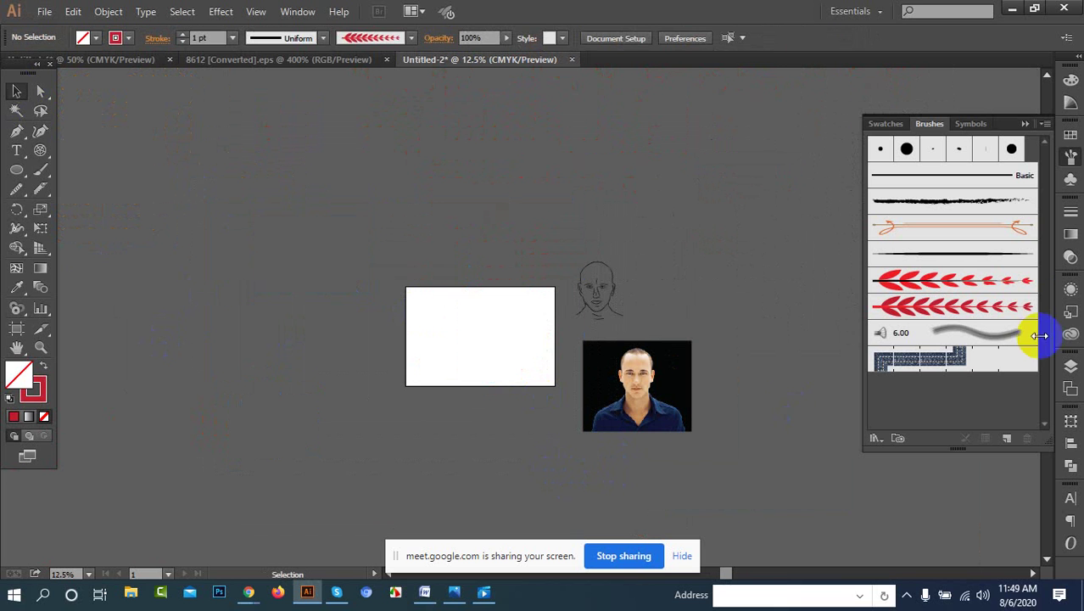
pyautogui.hotkey('ctrl', 'z')
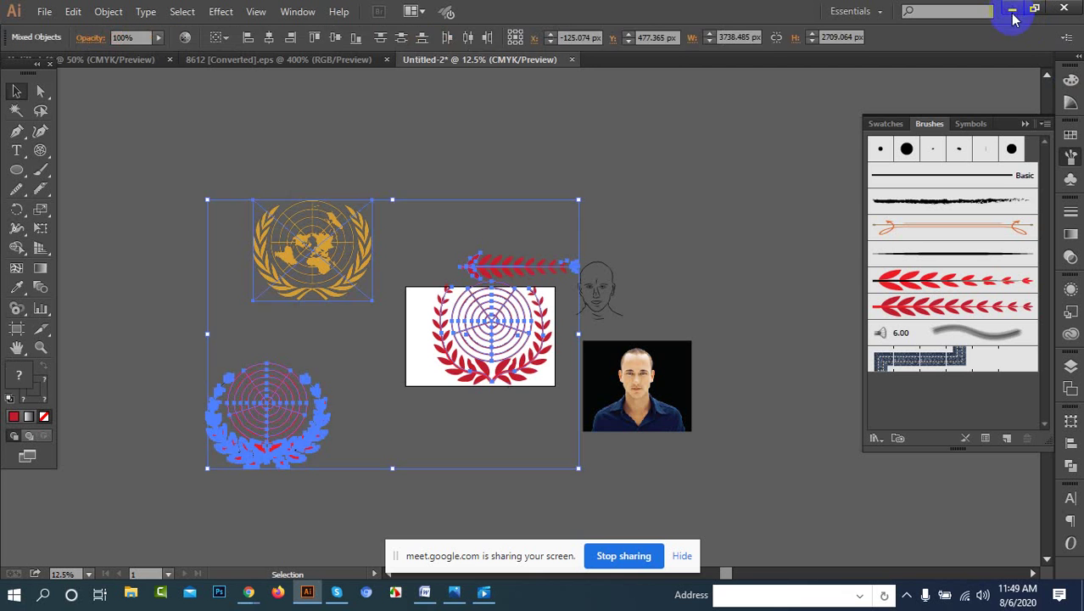
pyautogui.click(815, 97)
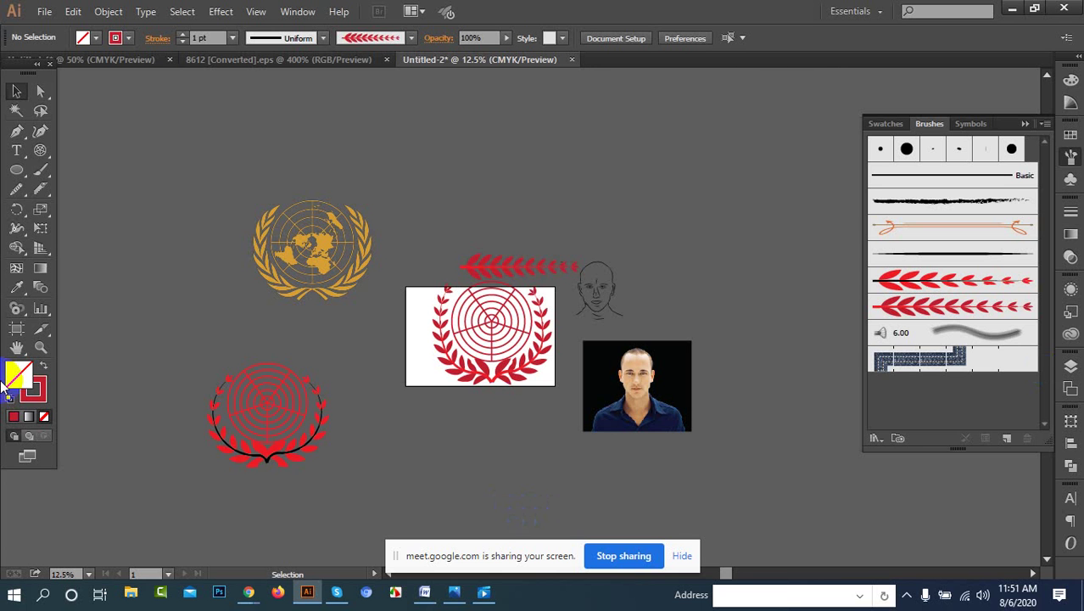
# Step: Switch to the Google Meet call in Chrome to view the shared presentation, and show the hidden system tray icons
pyautogui.click(1012, 8)
pyautogui.click(670, 342)
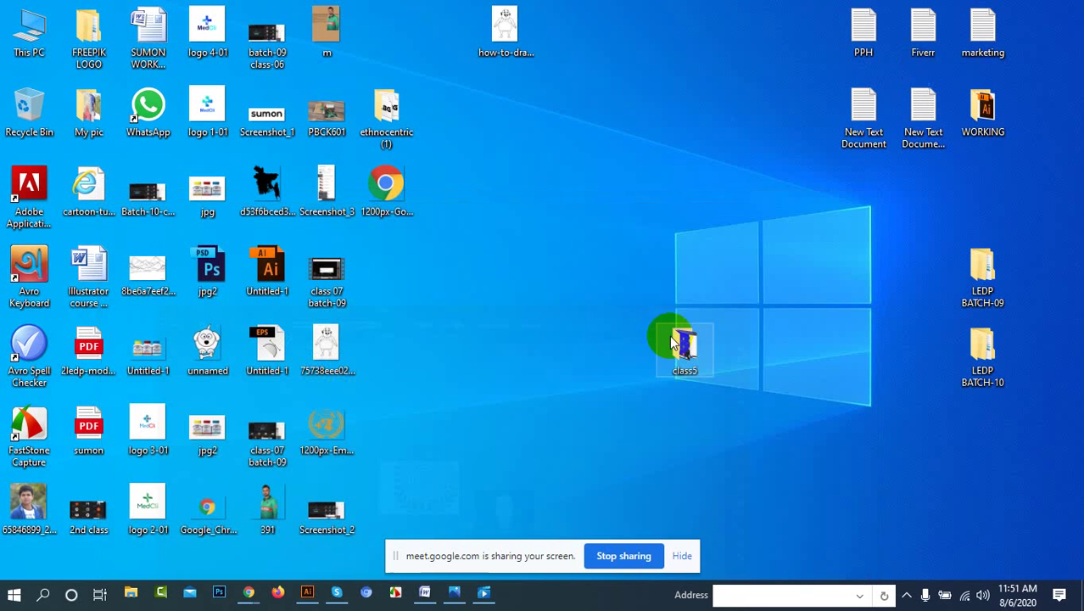
pyautogui.click(246, 590)
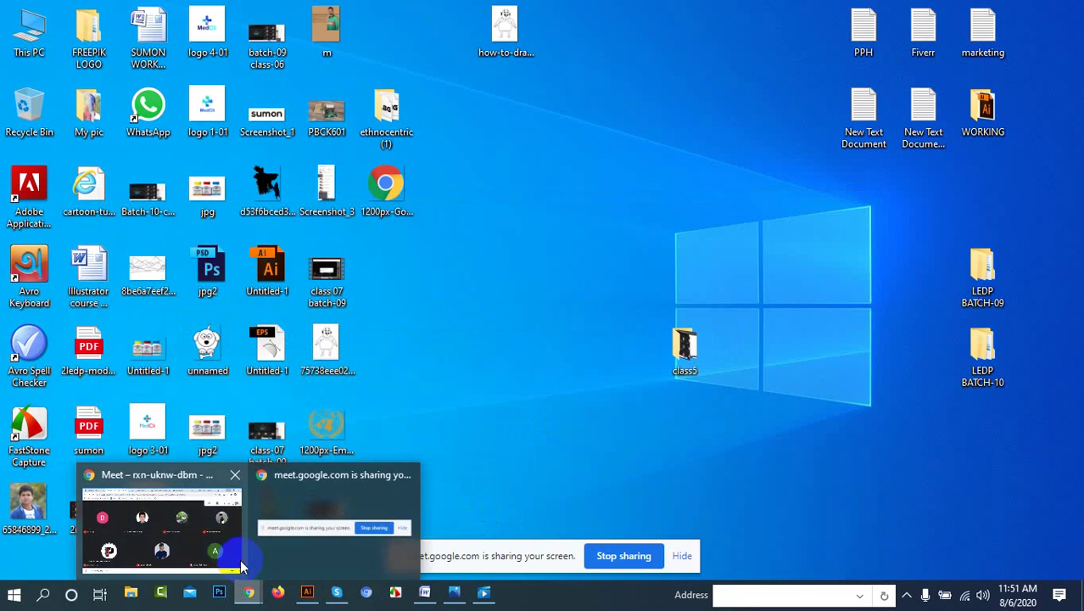
pyautogui.click(207, 519)
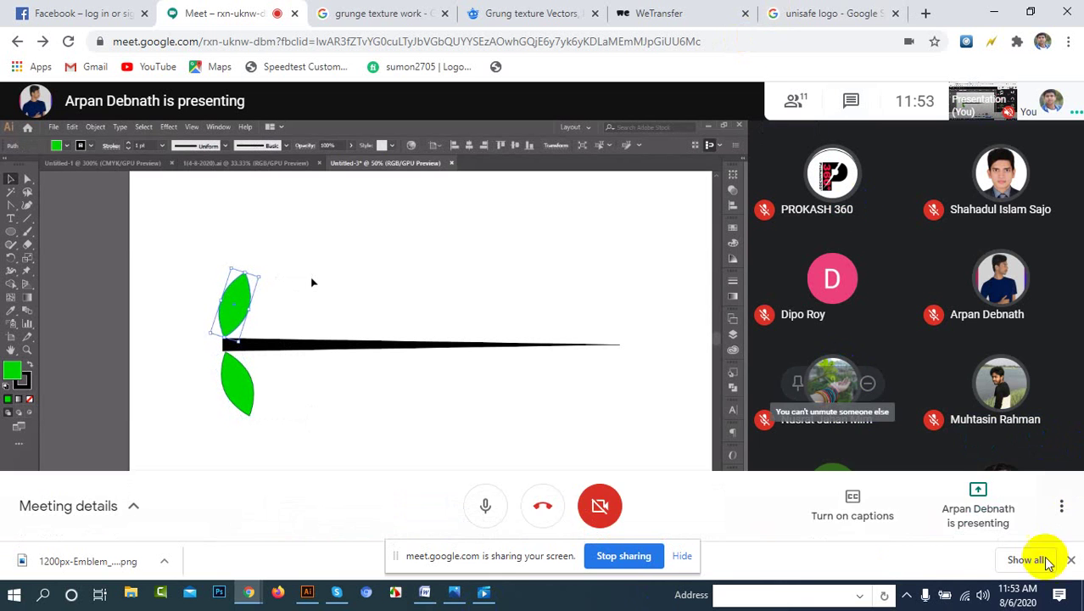
pyautogui.click(907, 594)
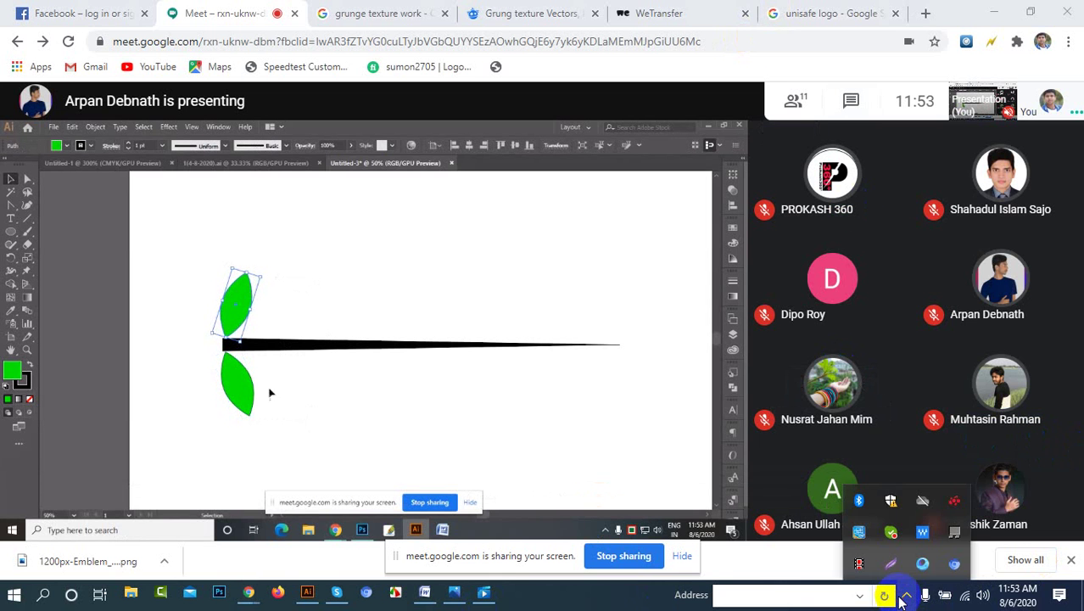